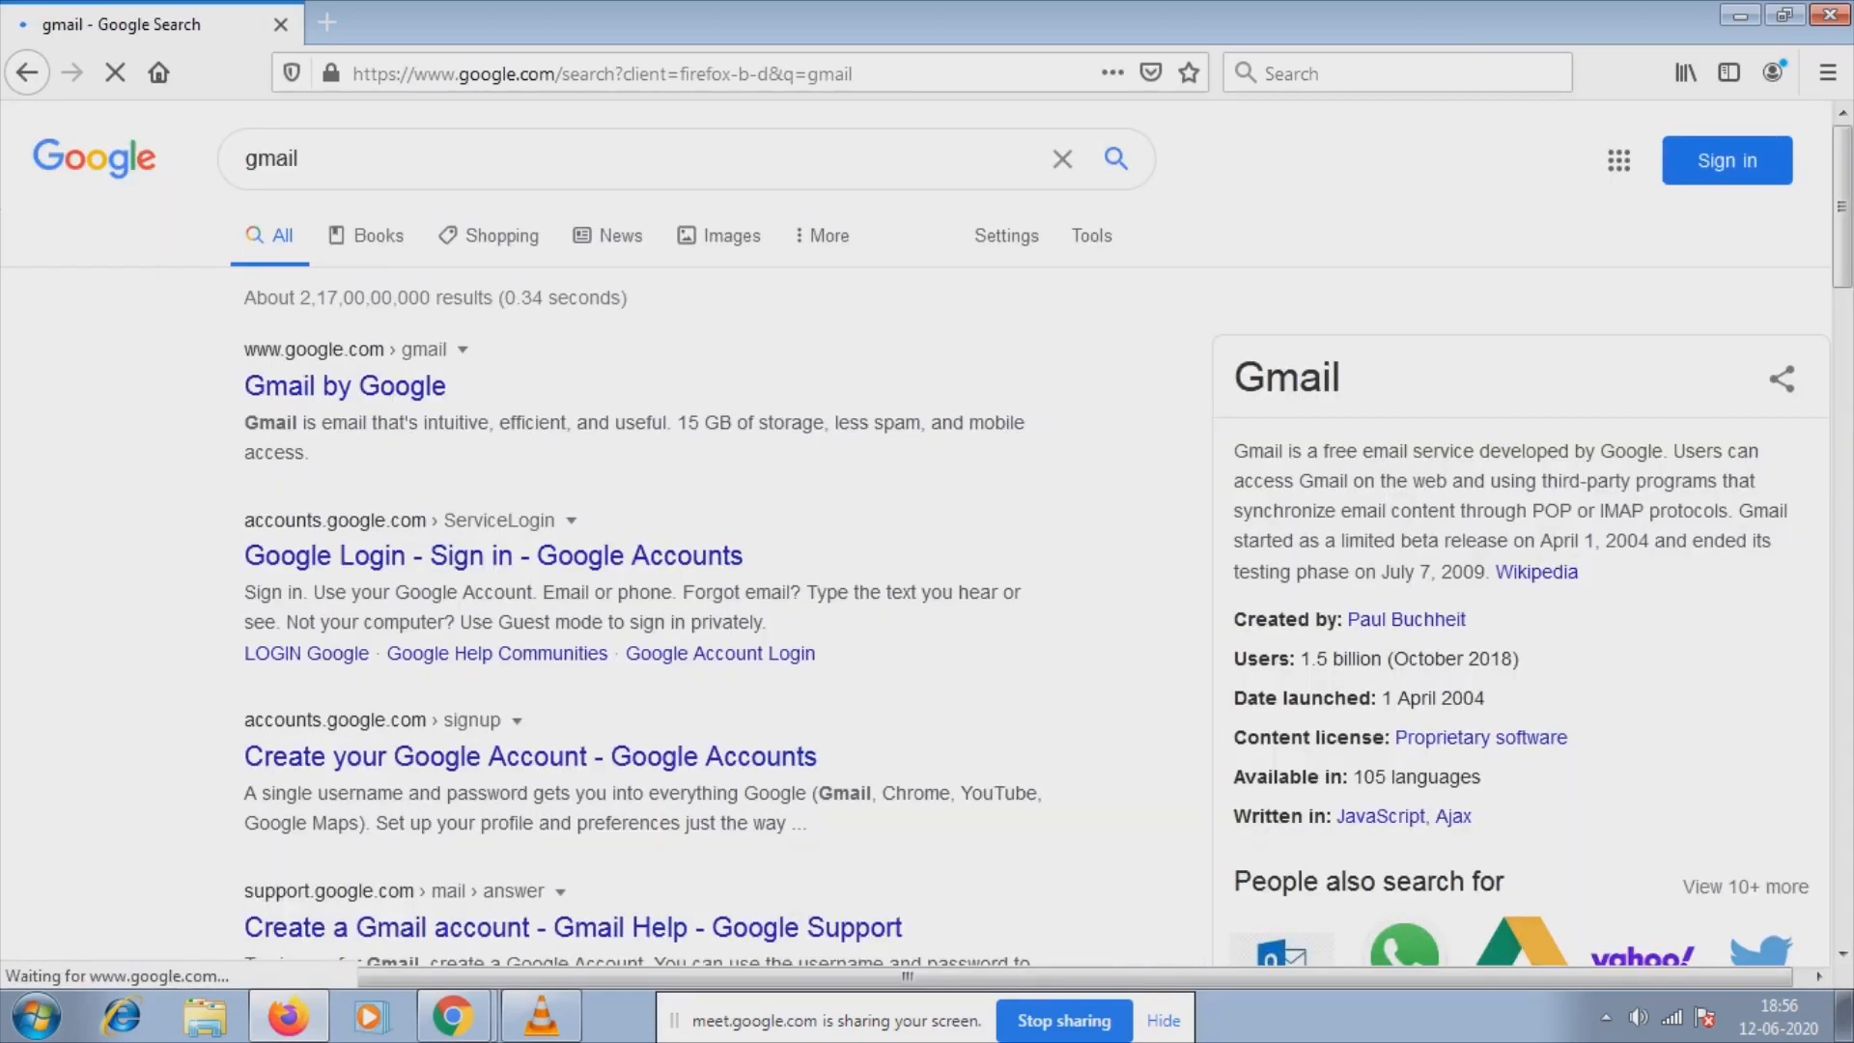
# Open the 'Google Login - Sign in - Google Accounts' result from the gmail search.
pyautogui.click(492, 556)
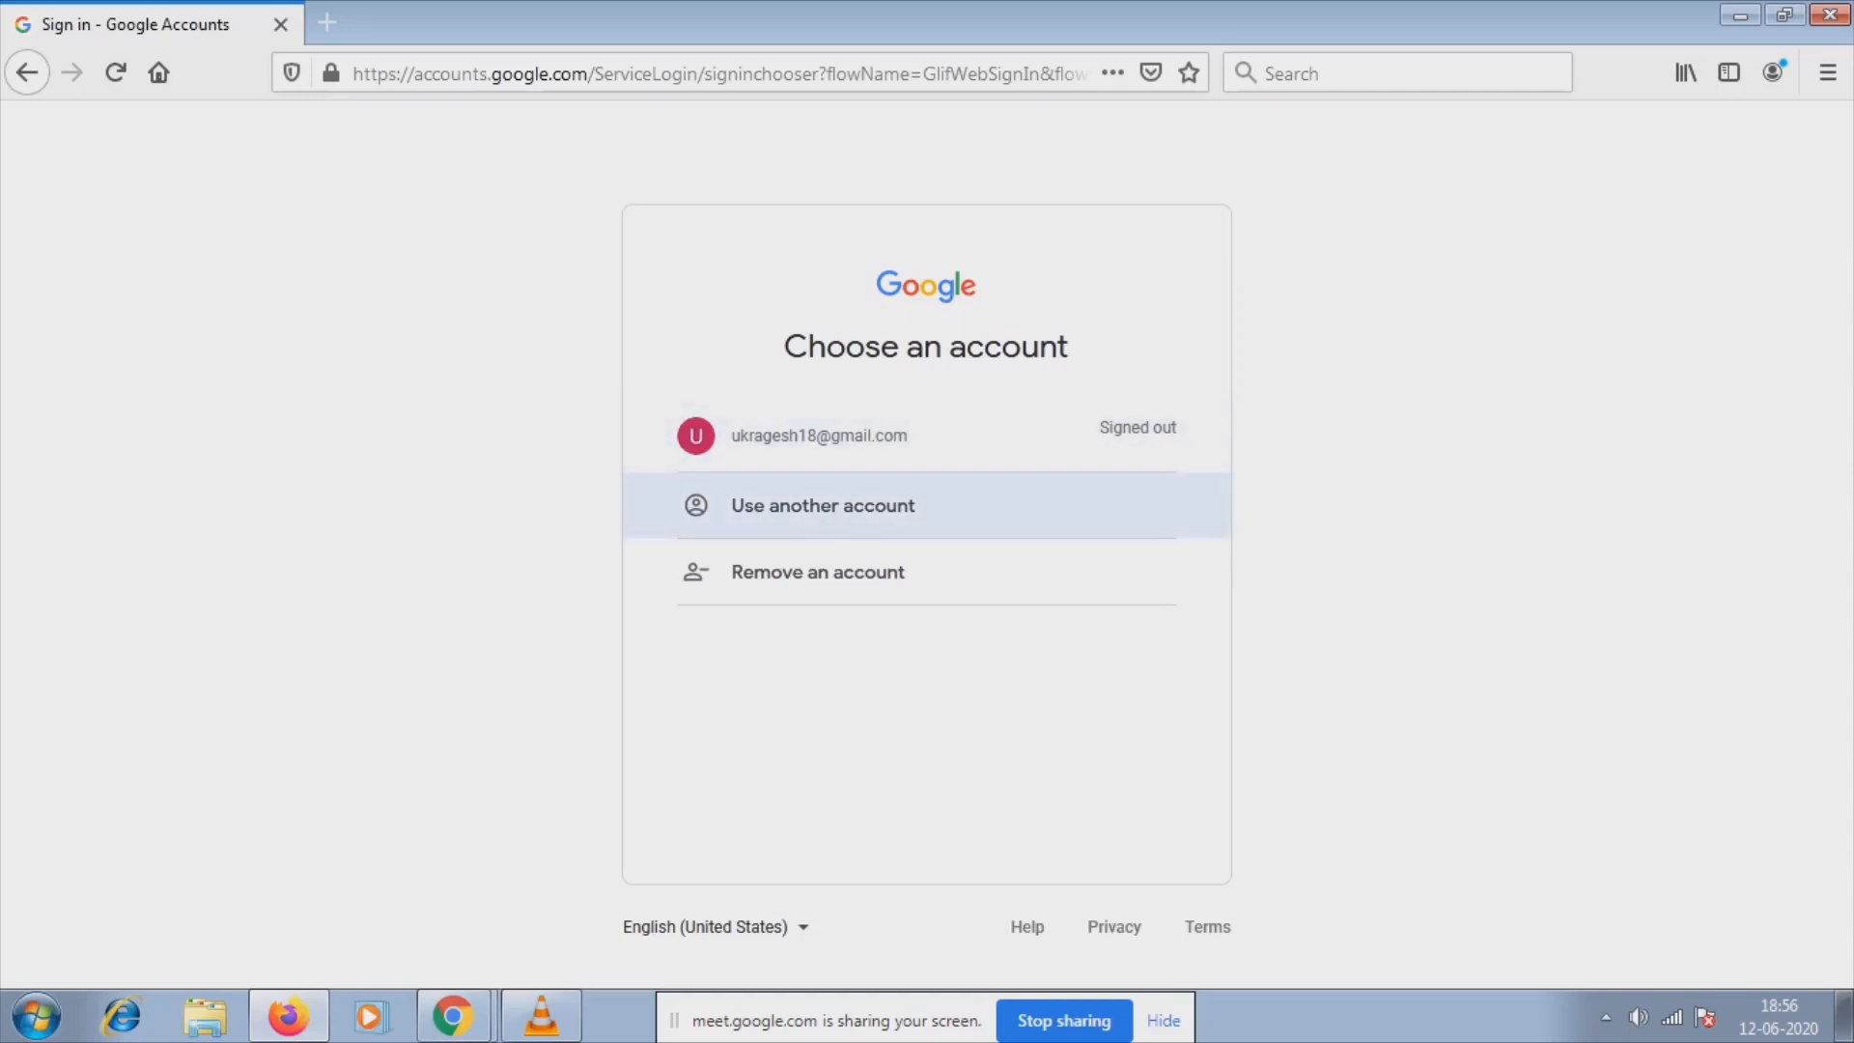
# Sign in with a different Google account using its e-mail and the auto-filled password.
pyautogui.click(822, 505)
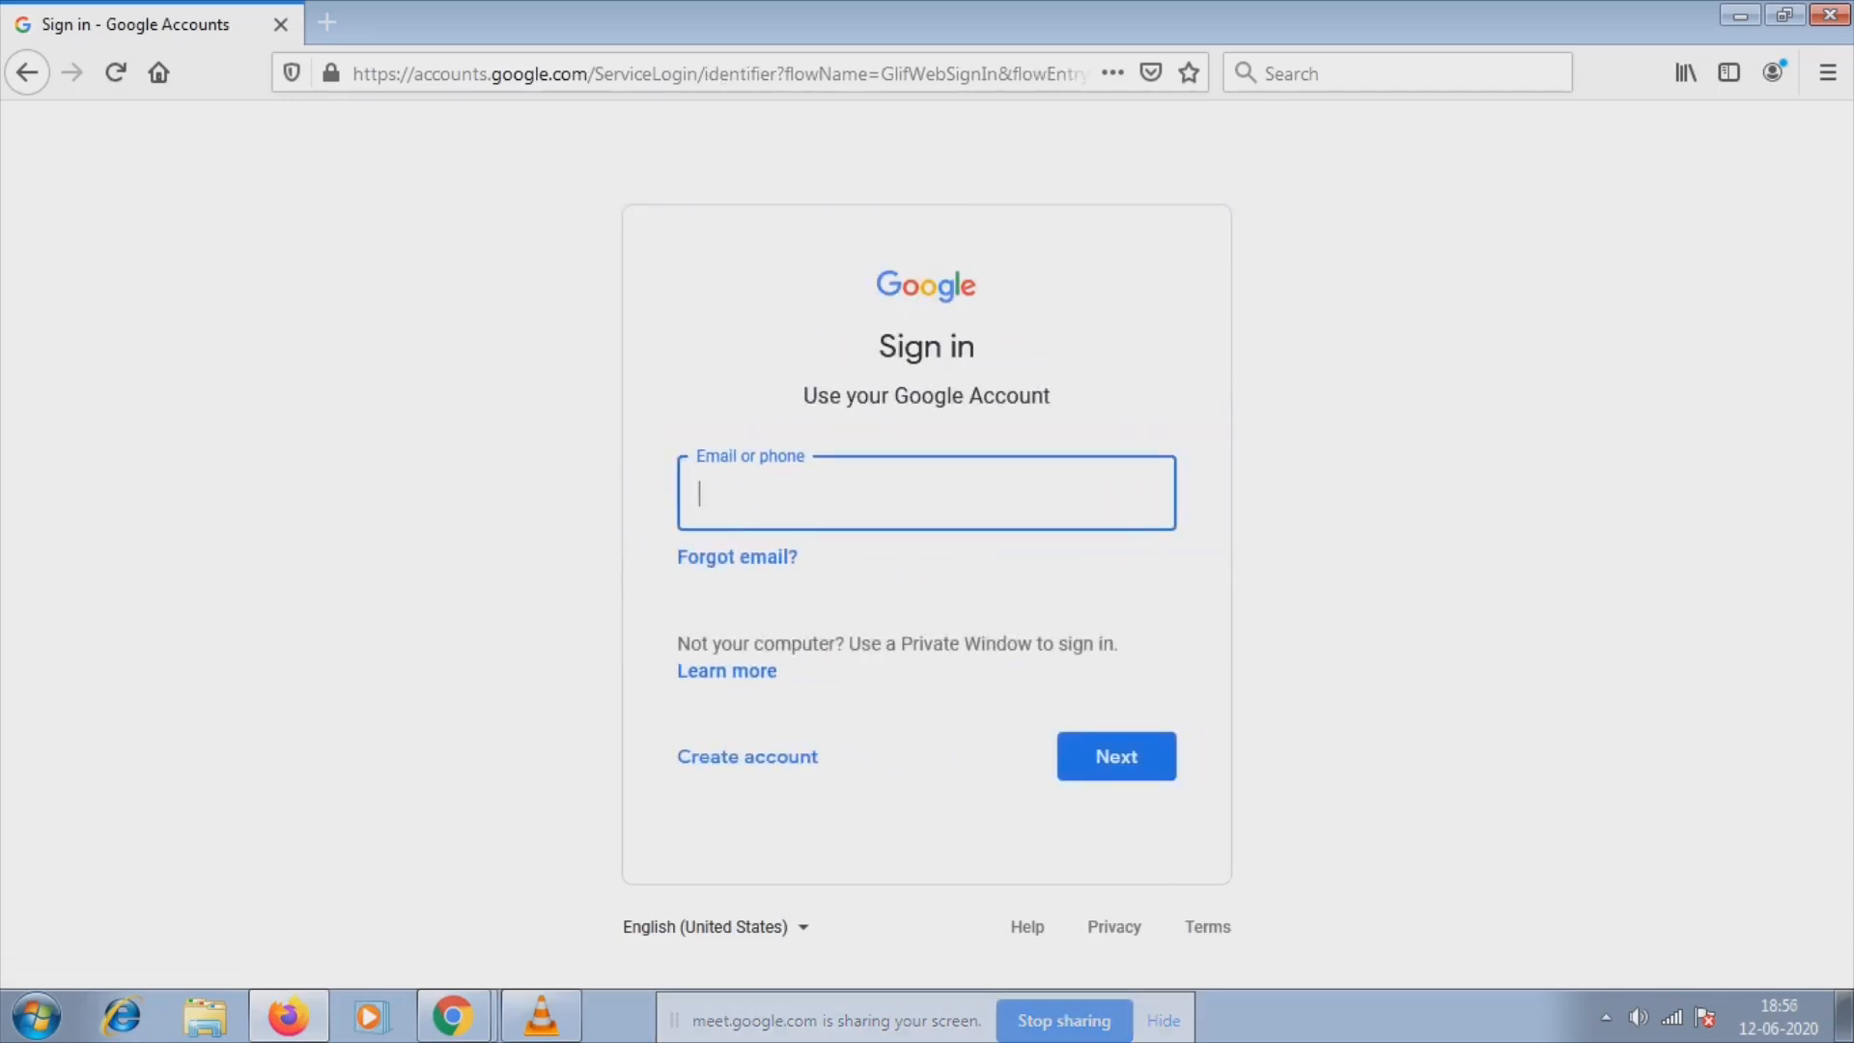
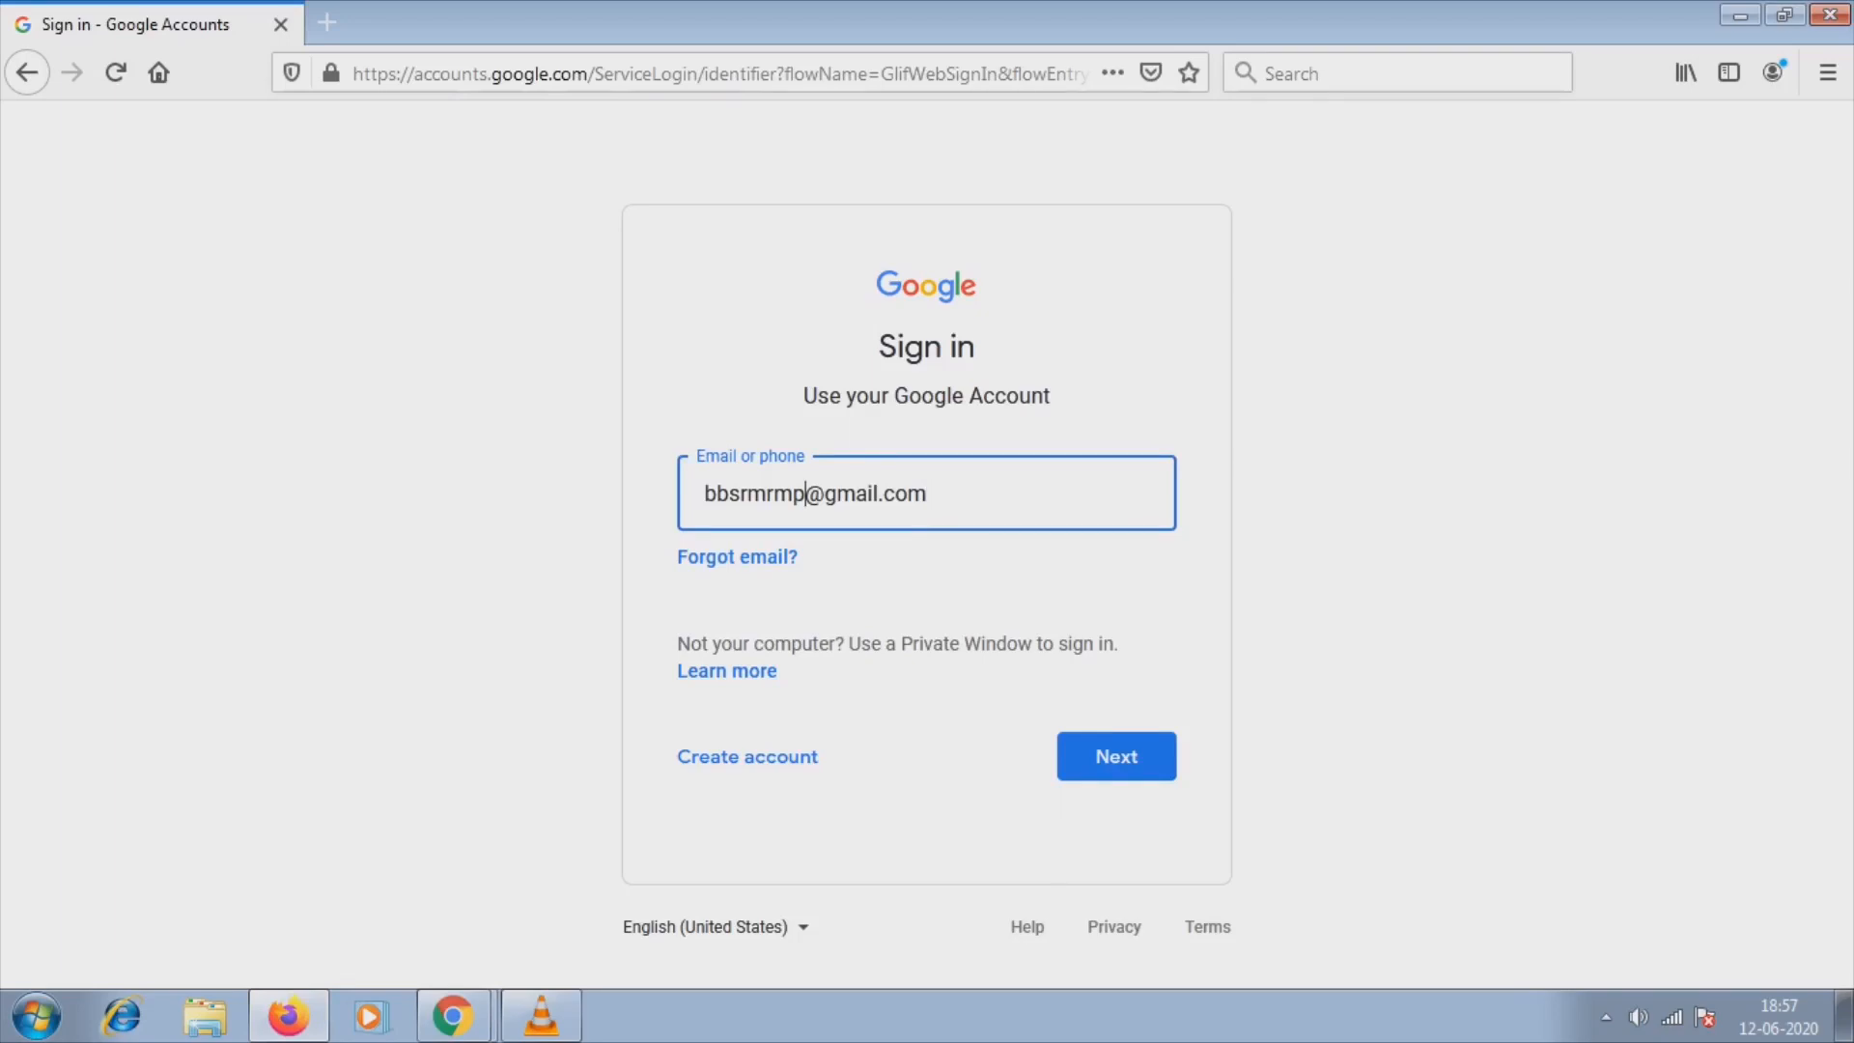
pyautogui.write('0')
pyautogui.press('Return')
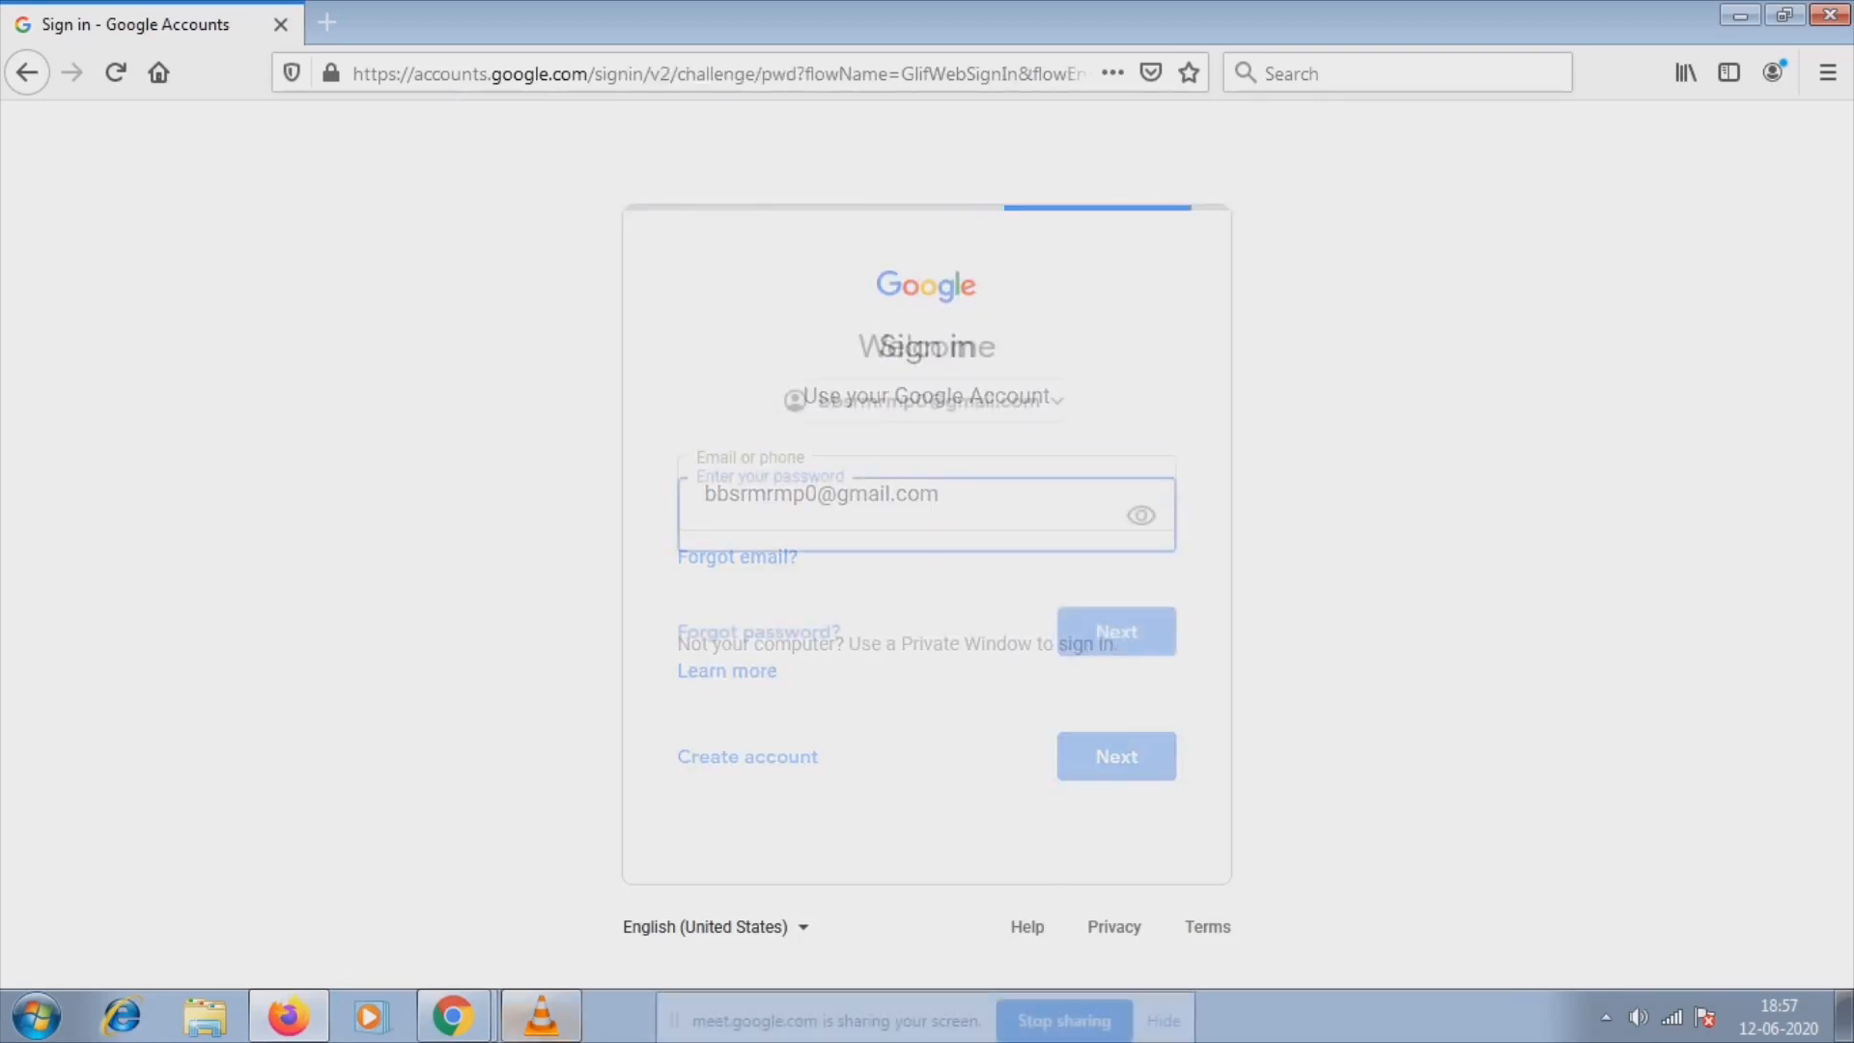
pyautogui.press('Return')
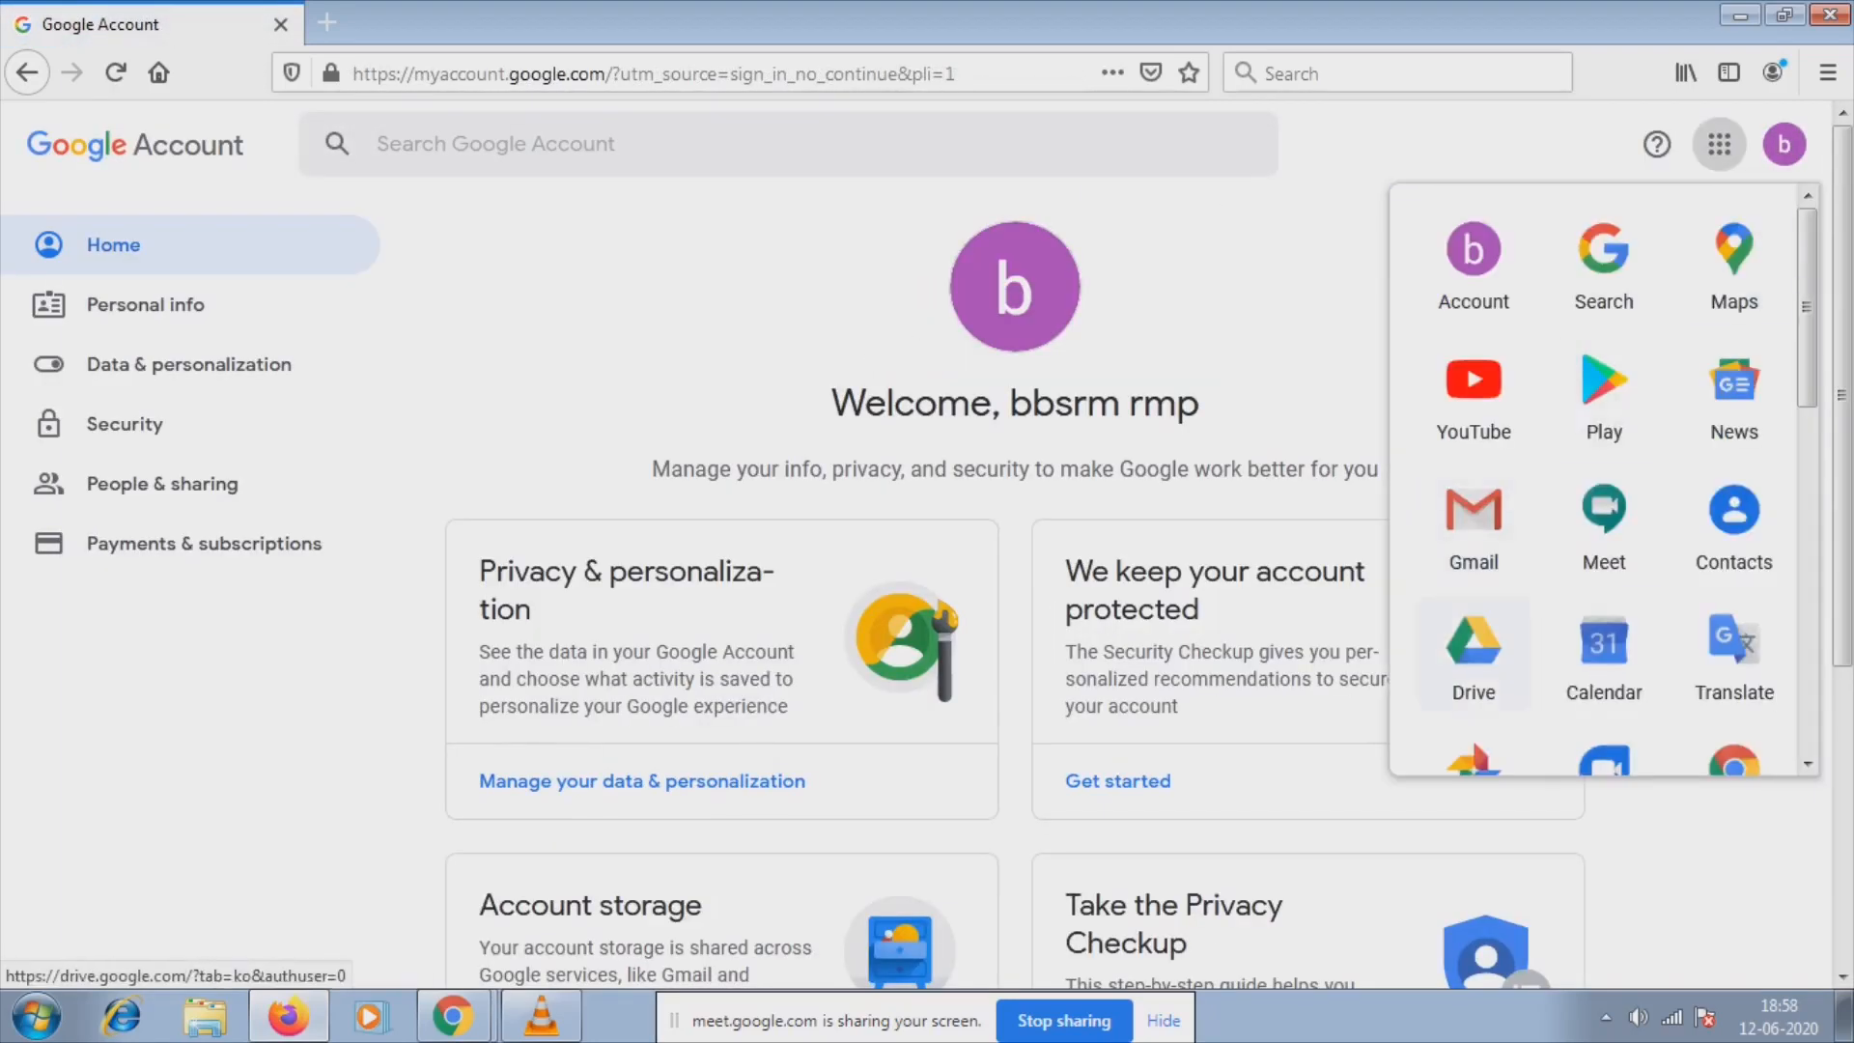
# Open My Drive in Google Drive from the apps grid, then start a new browser tab.
pyautogui.click(1474, 649)
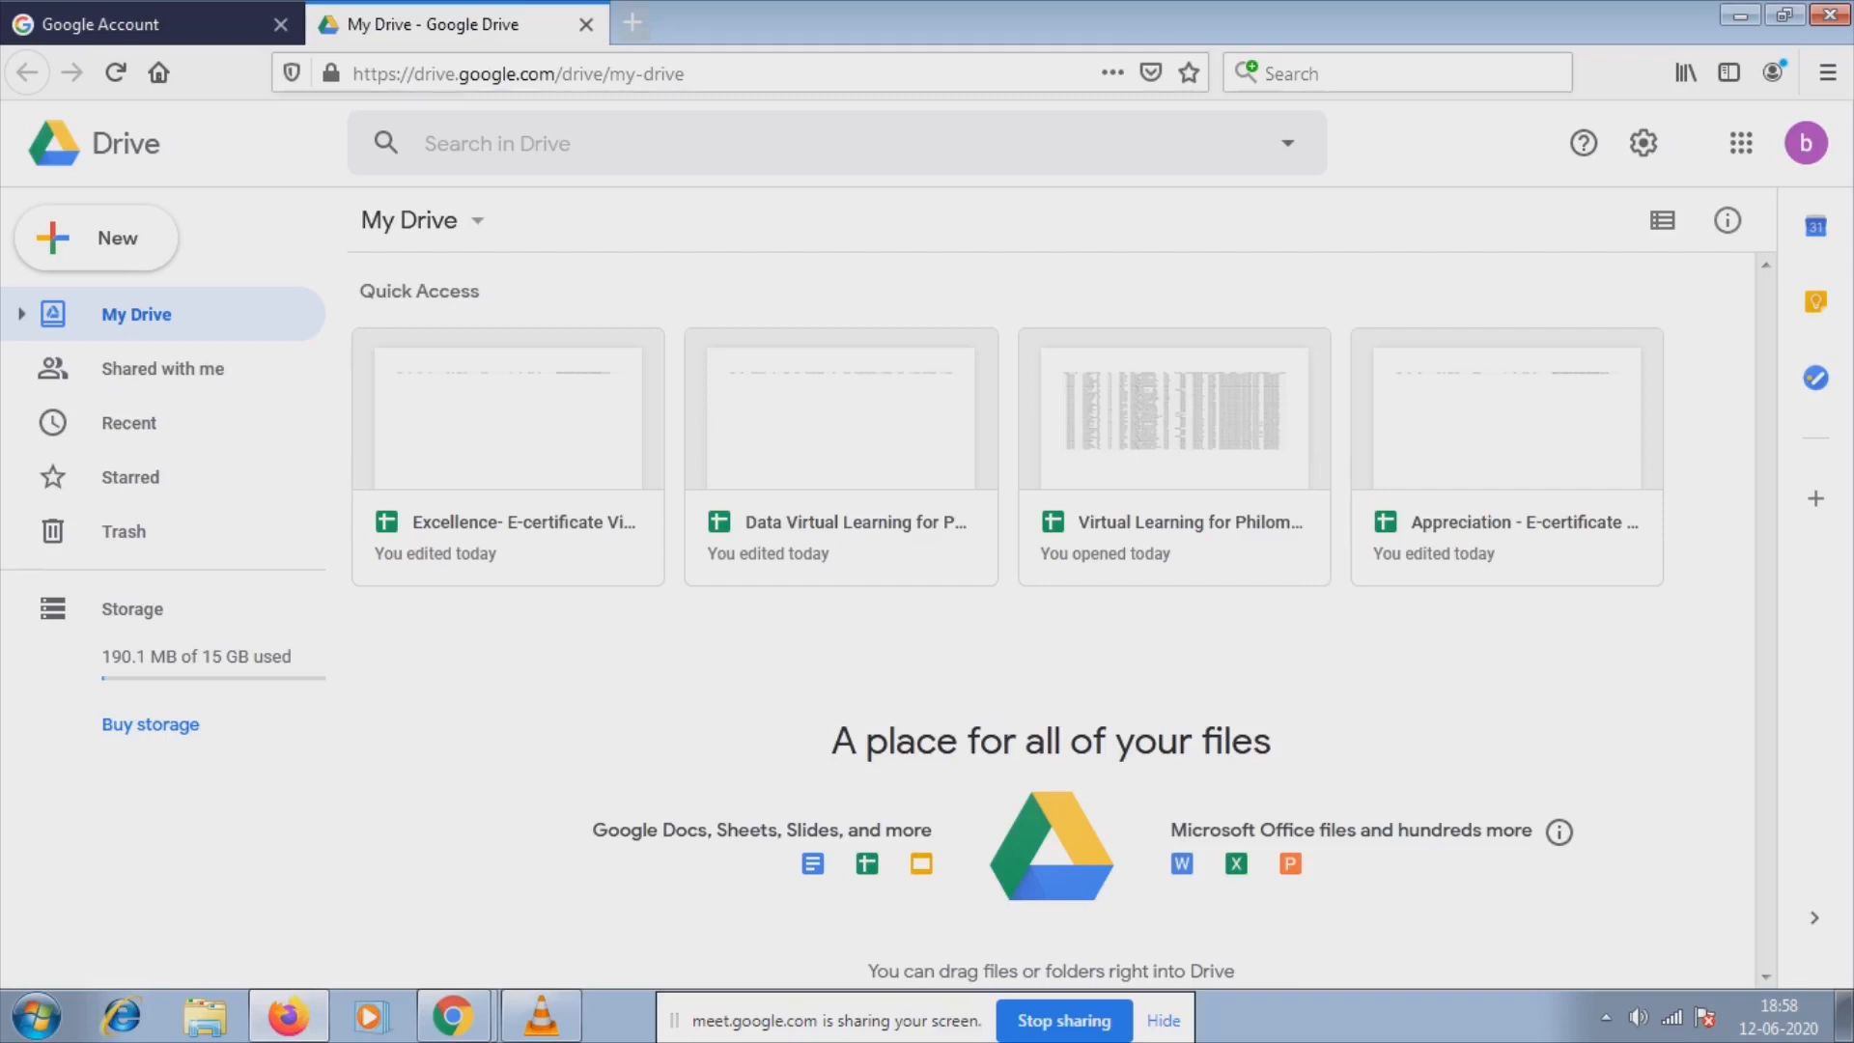
pyautogui.hotkey('ctrl', 't')
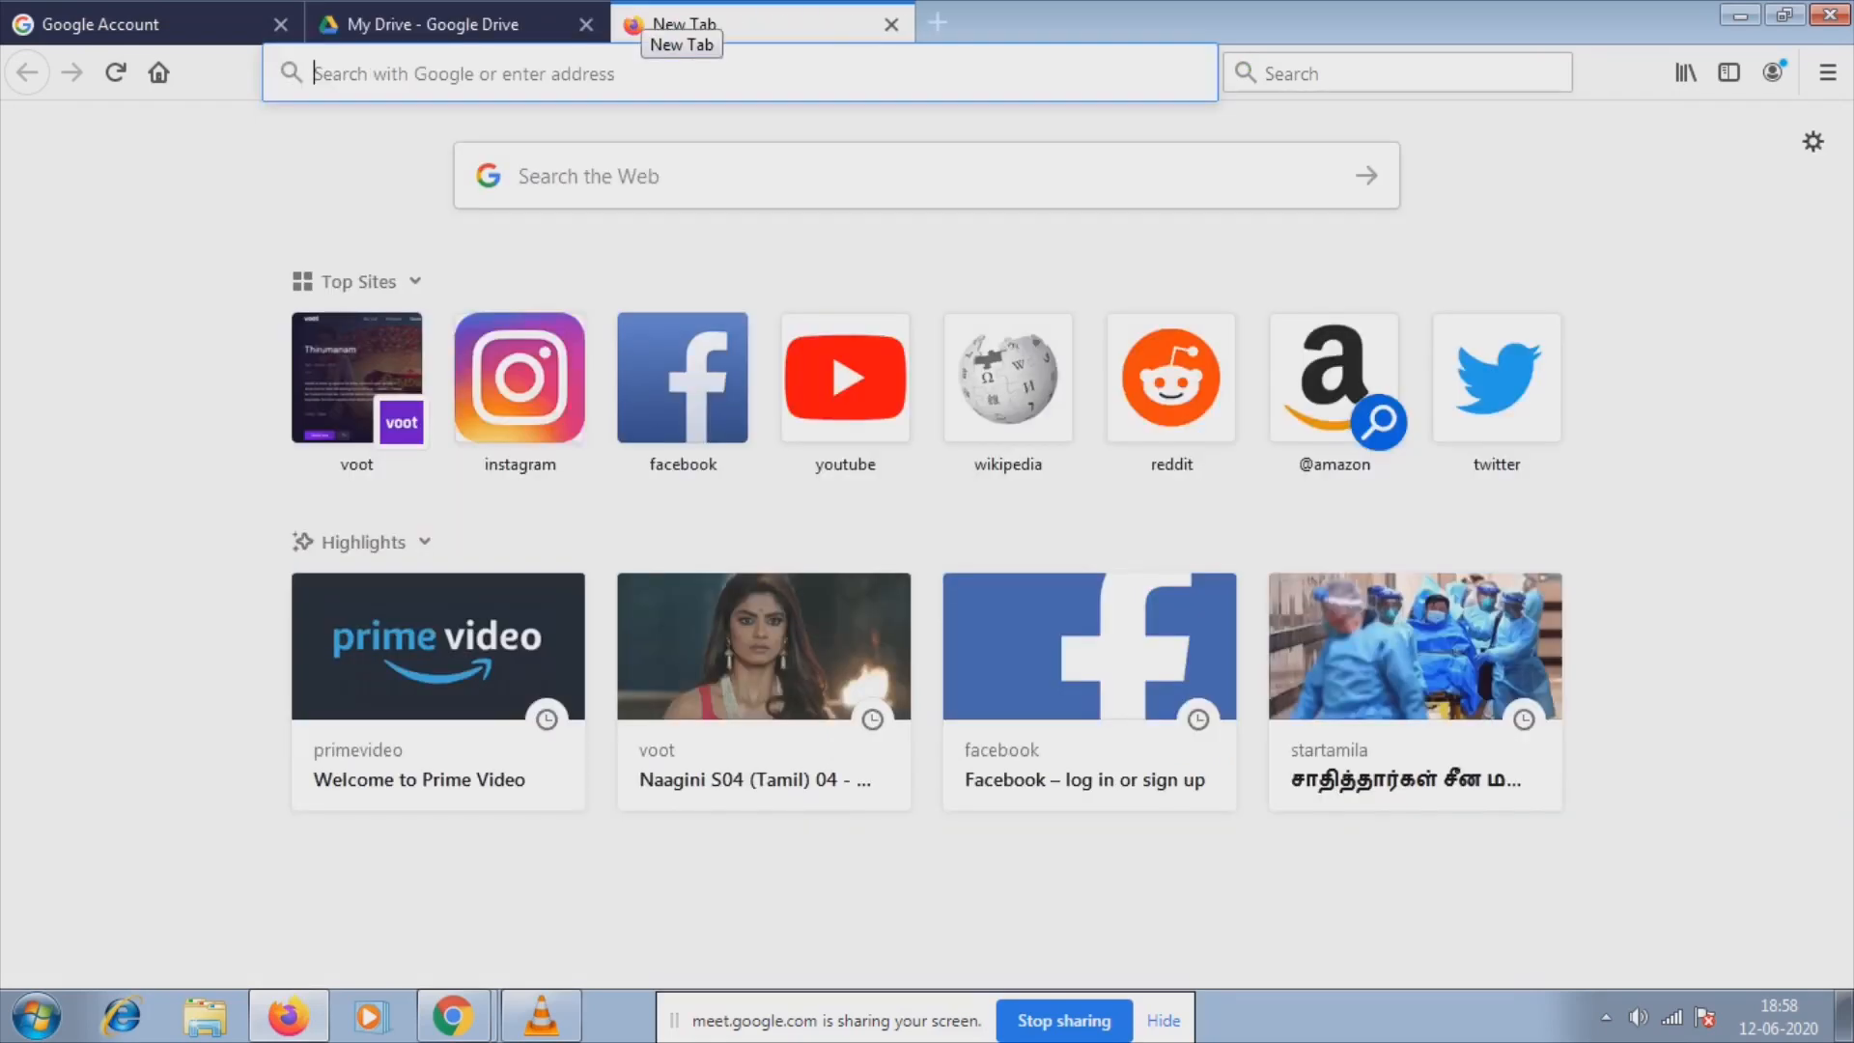
# Search for 'google forms' and open the Google Forms product page.
pyautogui.write('goog')
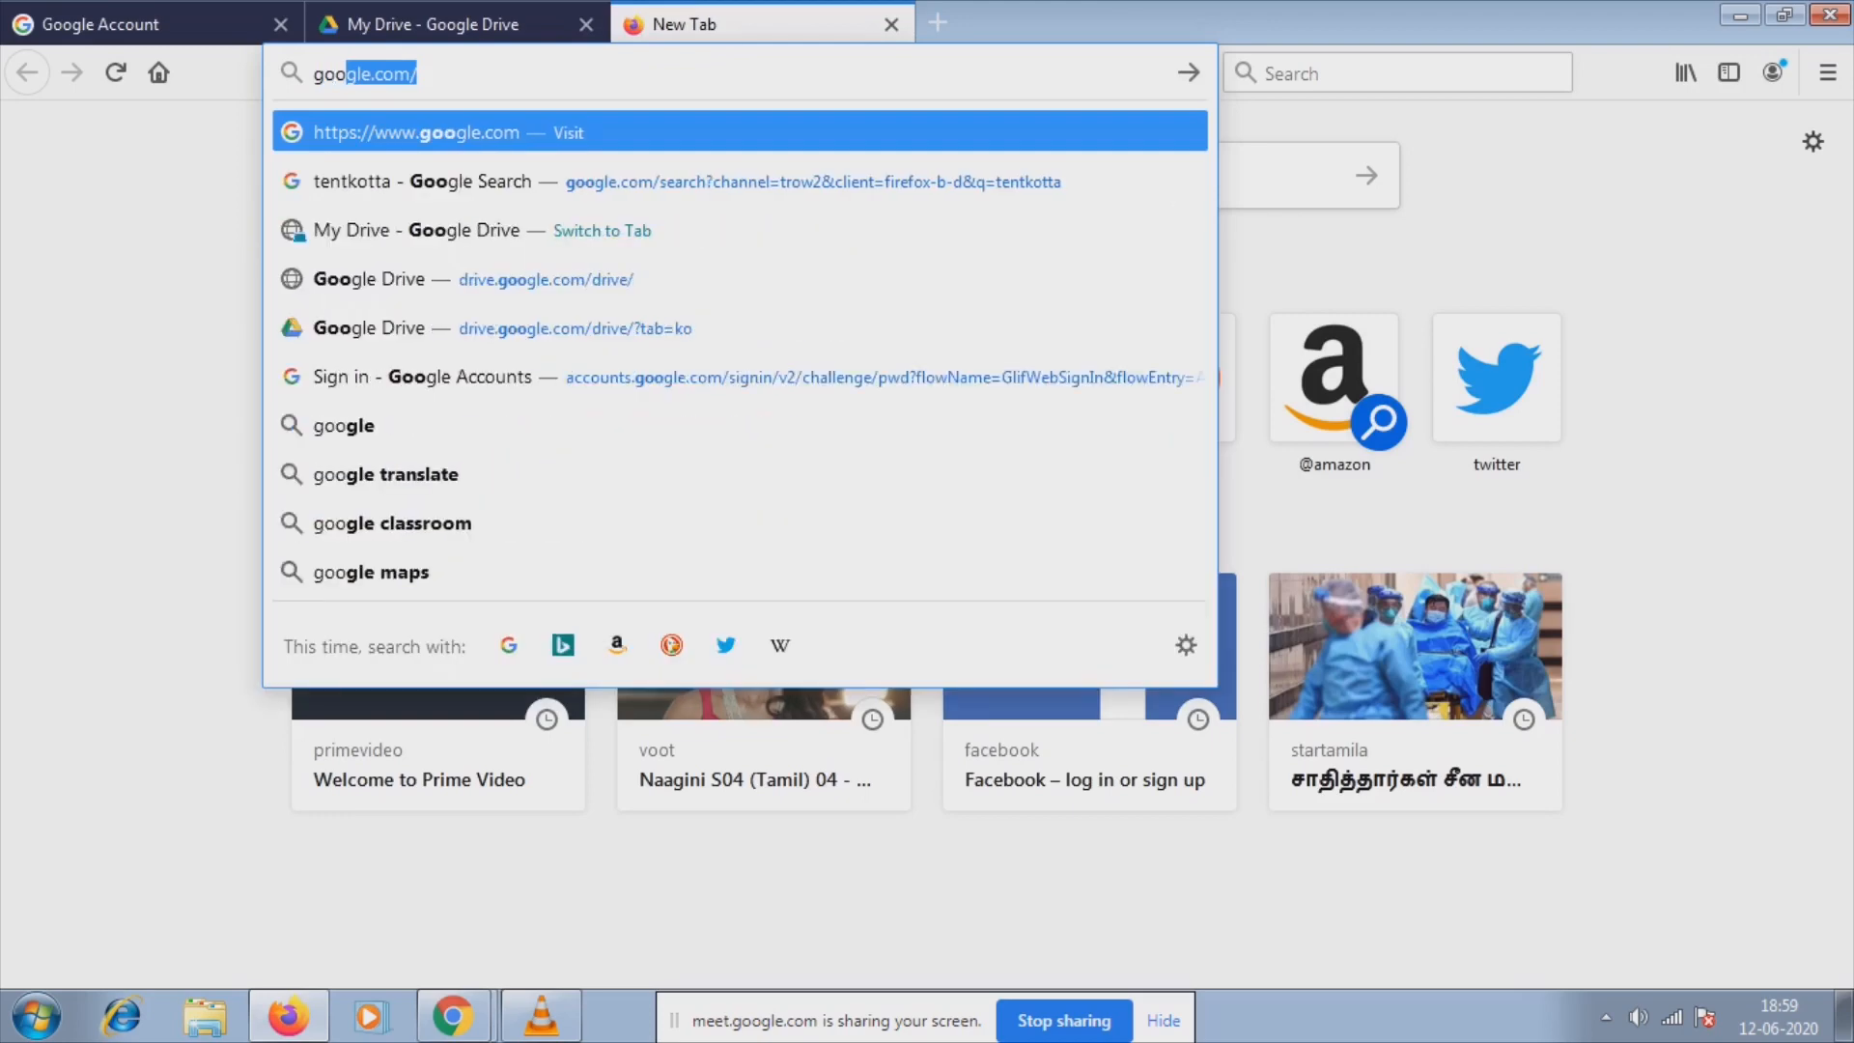
pyautogui.write('le')
pyautogui.press('BackSpace')
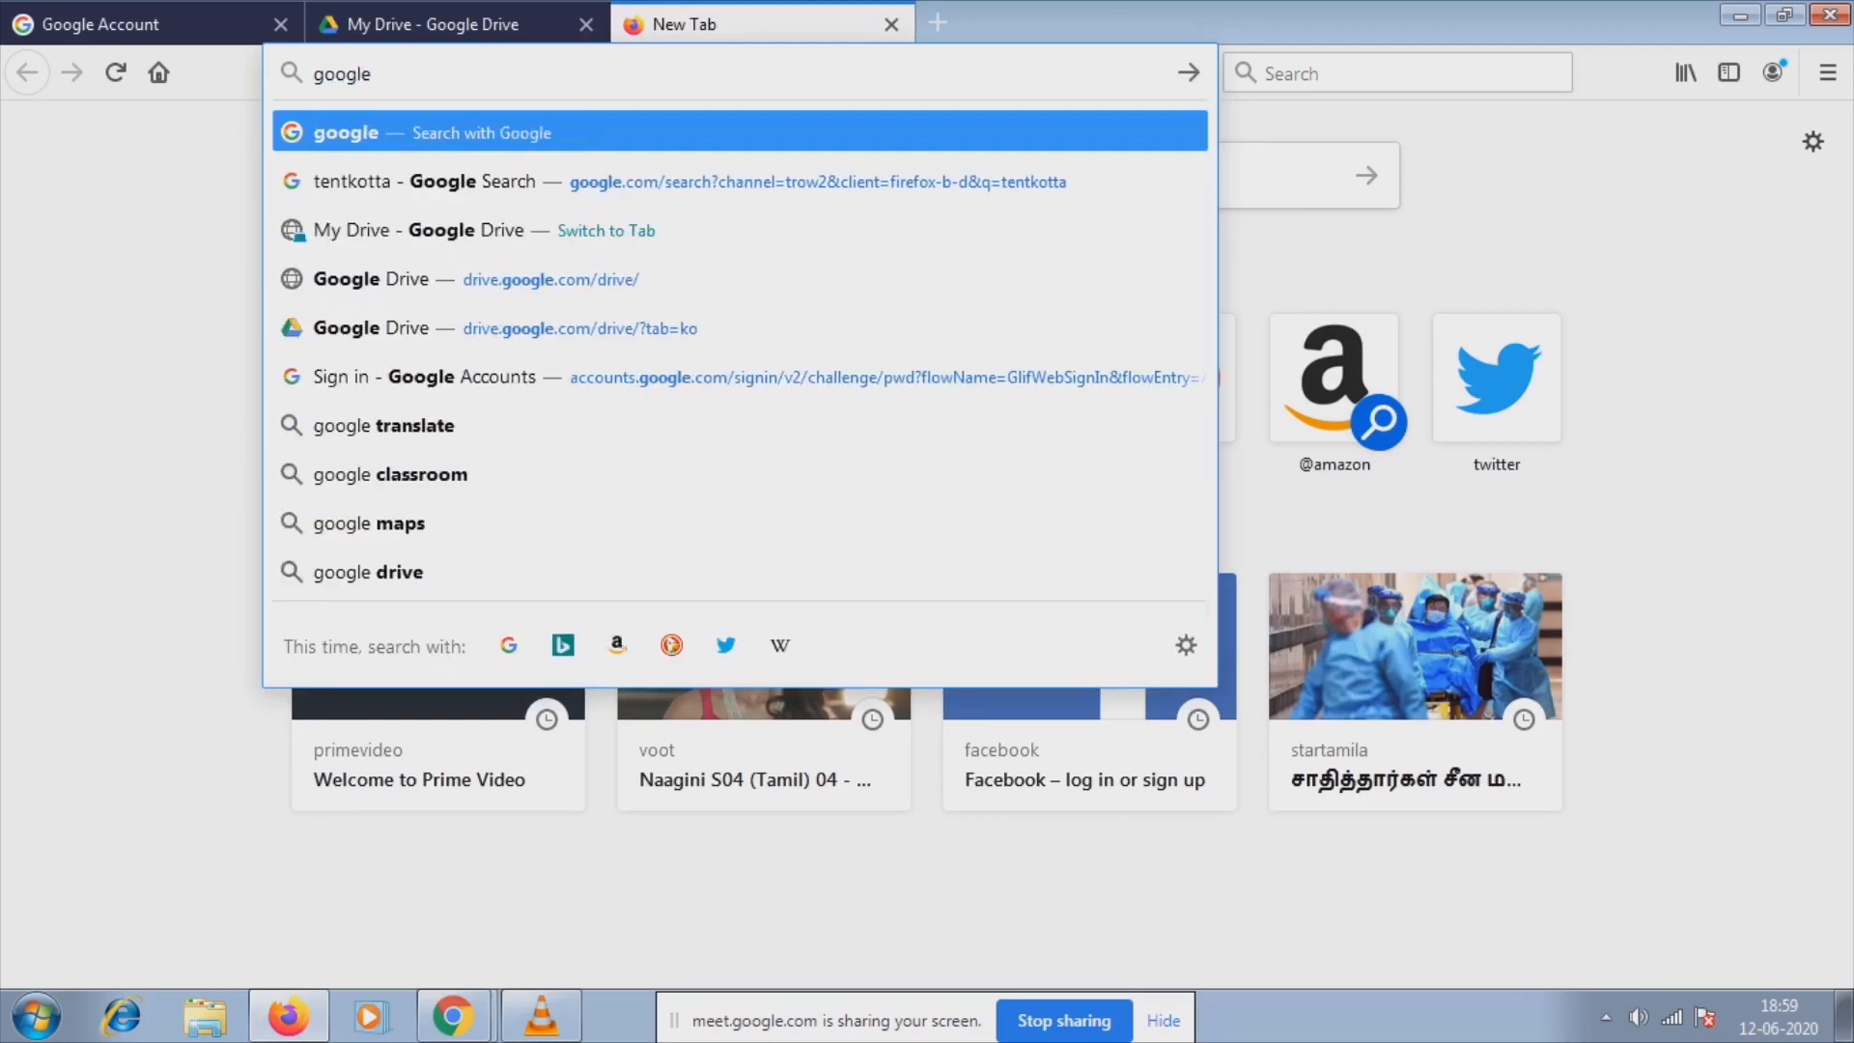
pyautogui.write('form')
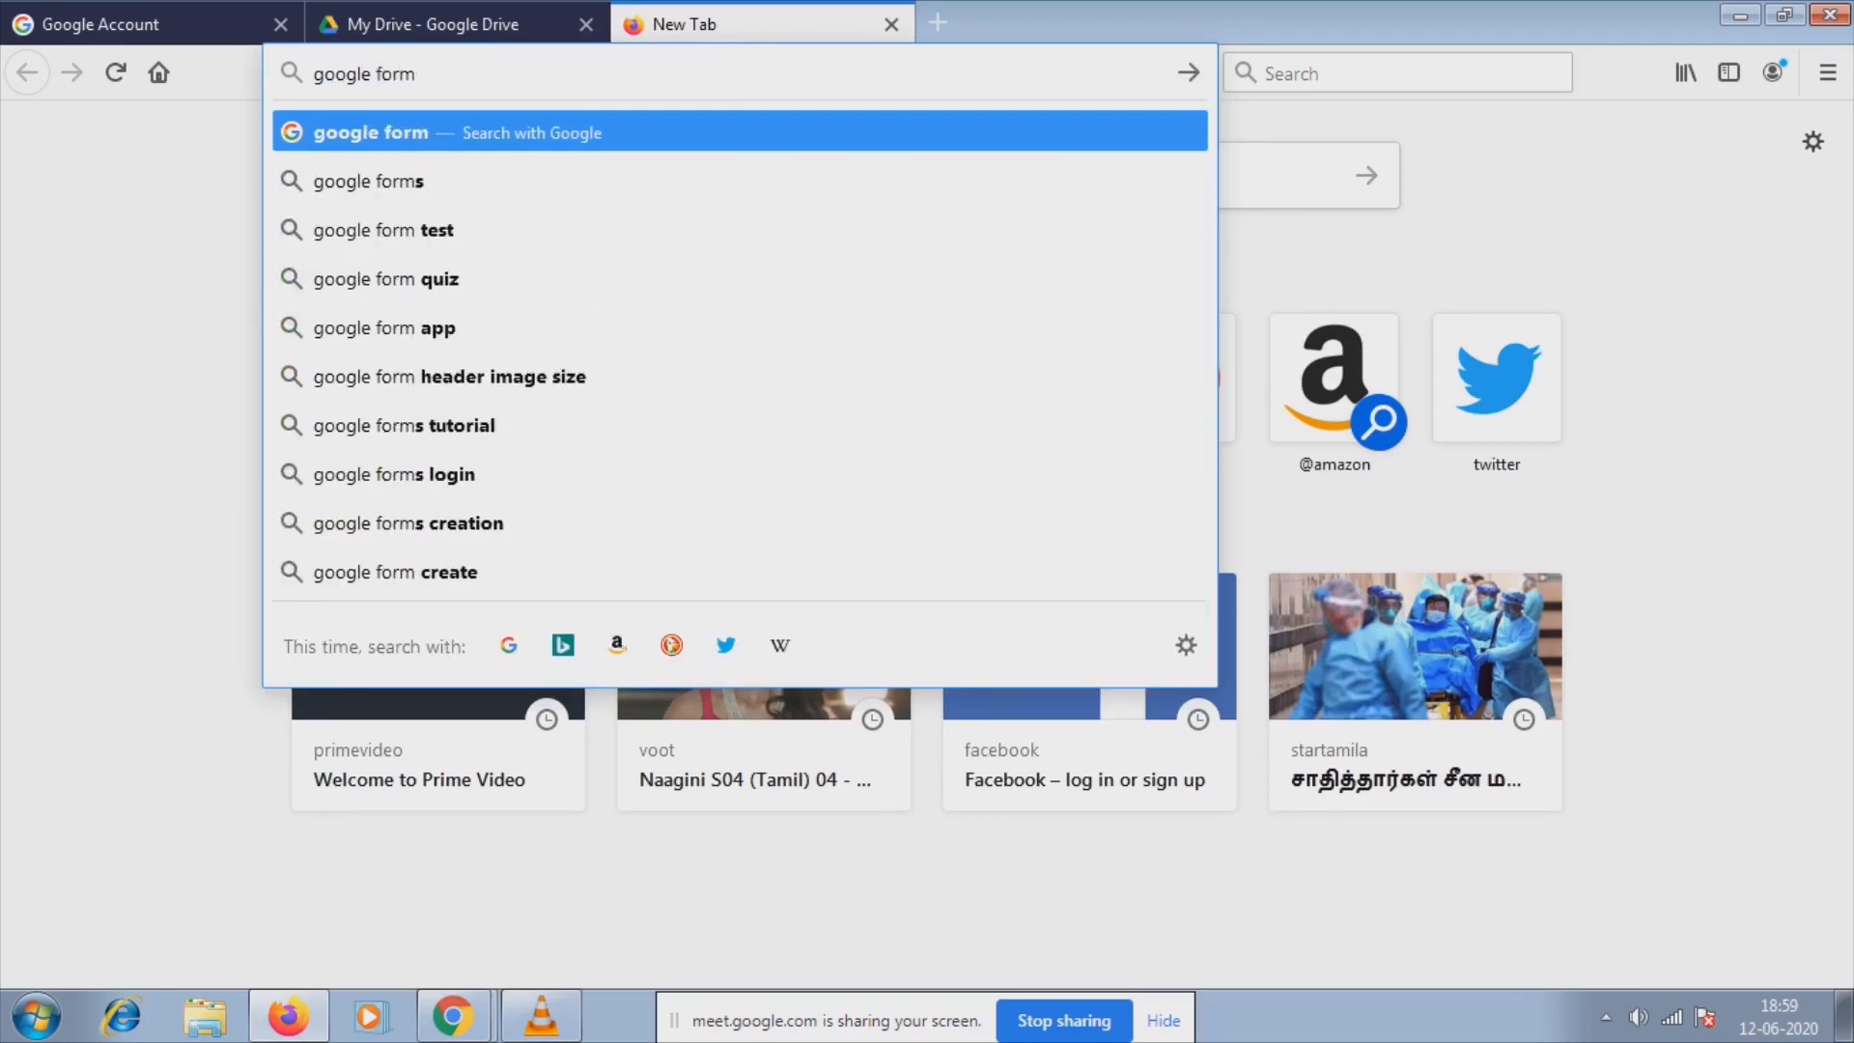
pyautogui.click(454, 182)
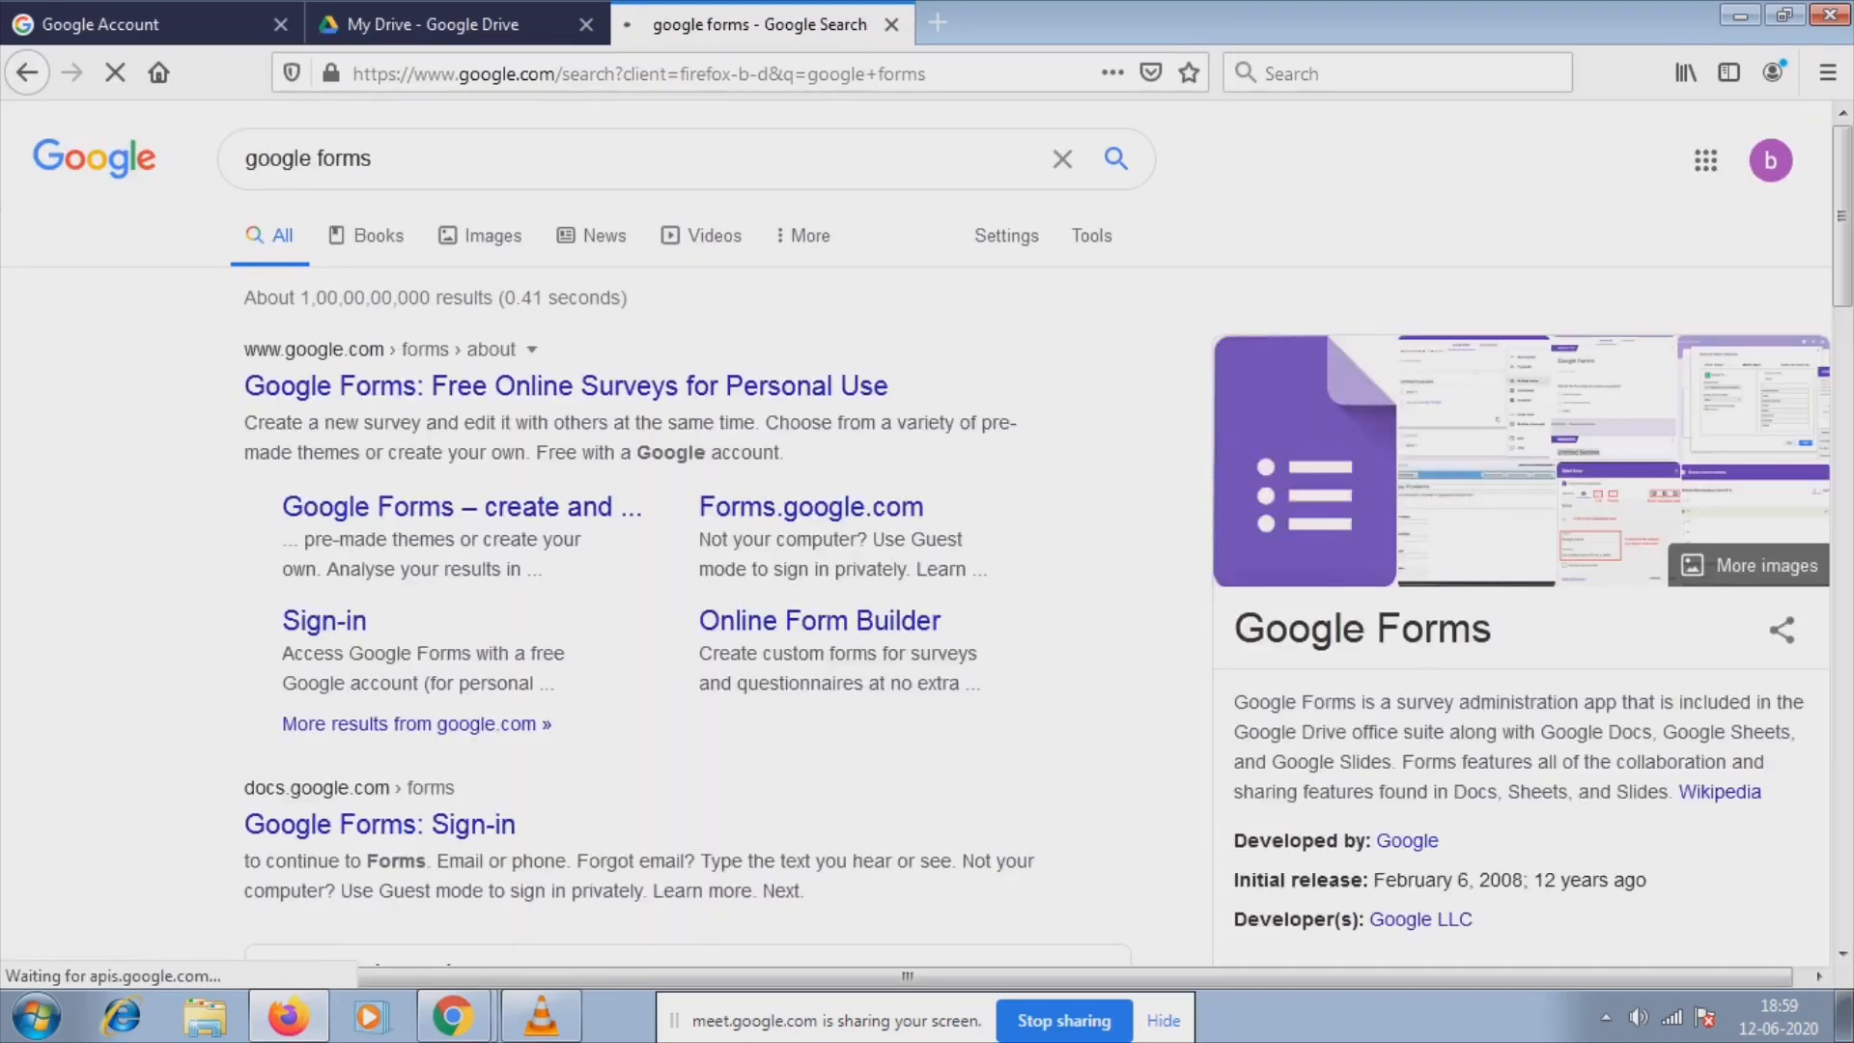
pyautogui.click(461, 507)
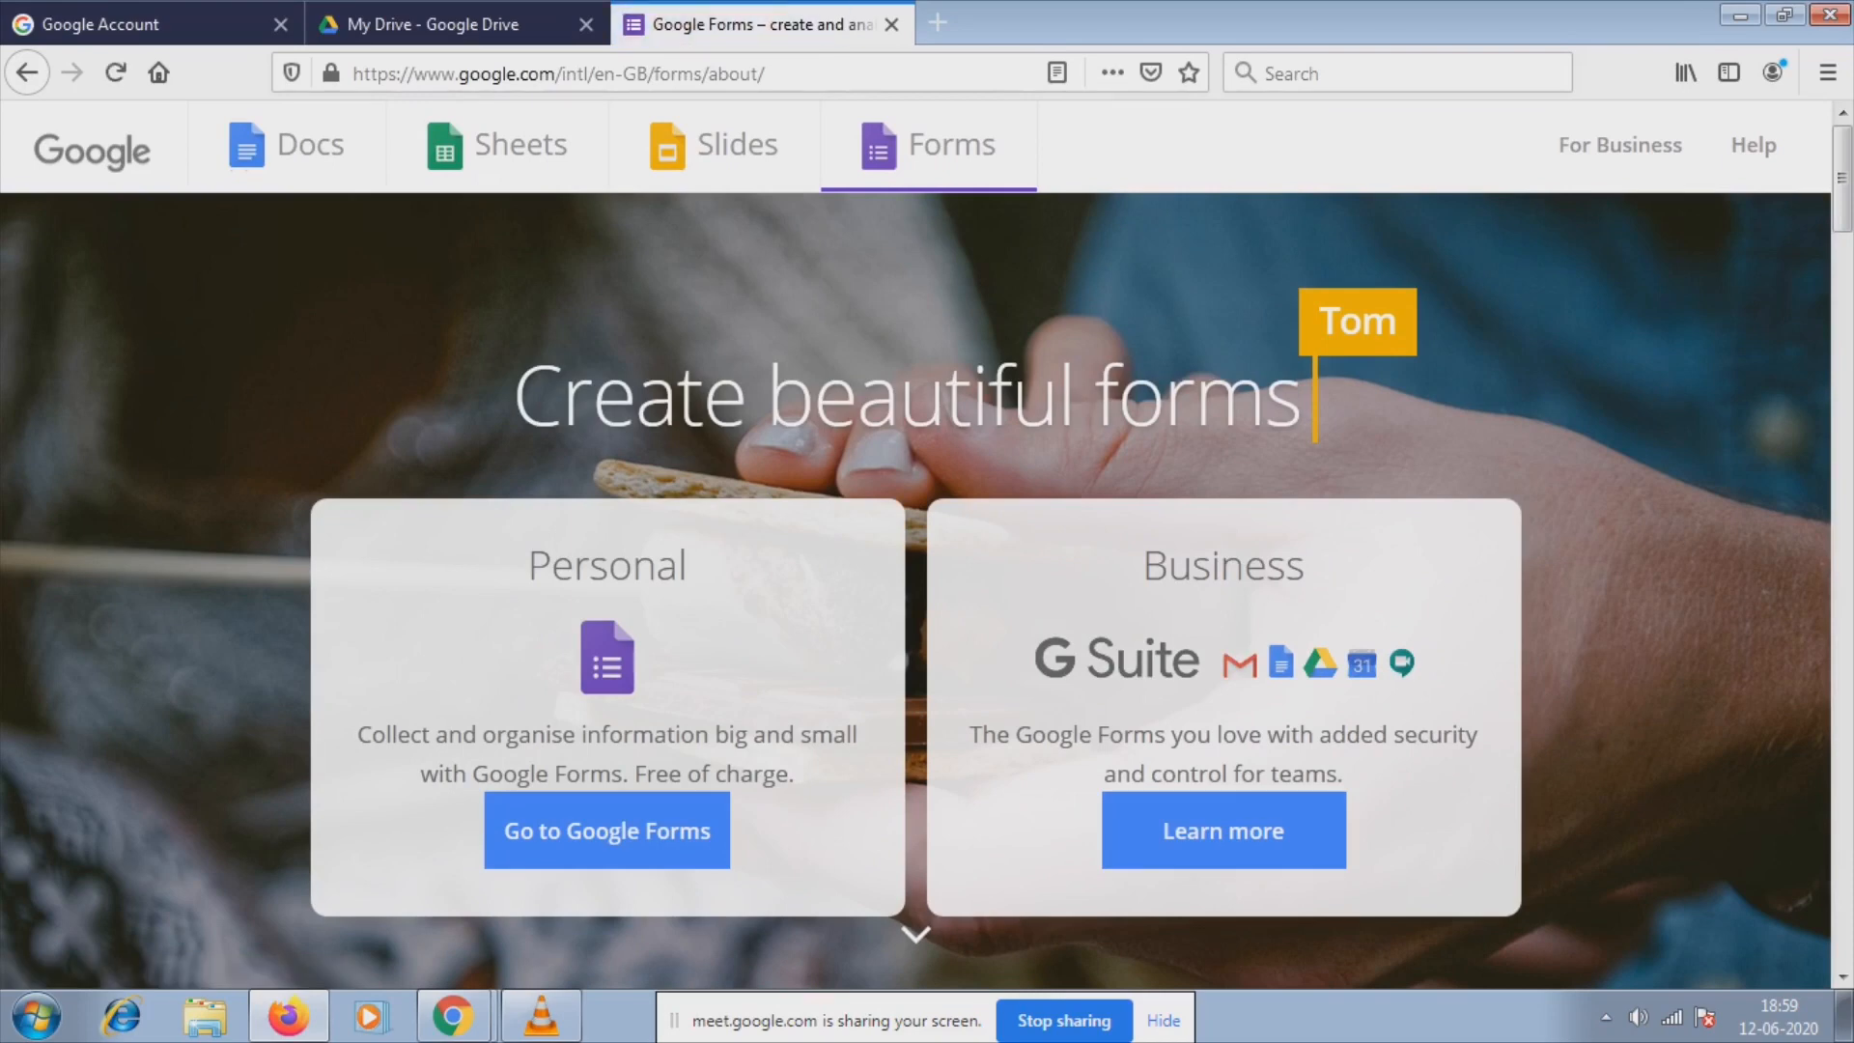
# Go to the Google Forms start page and create a Blank form.
pyautogui.click(607, 830)
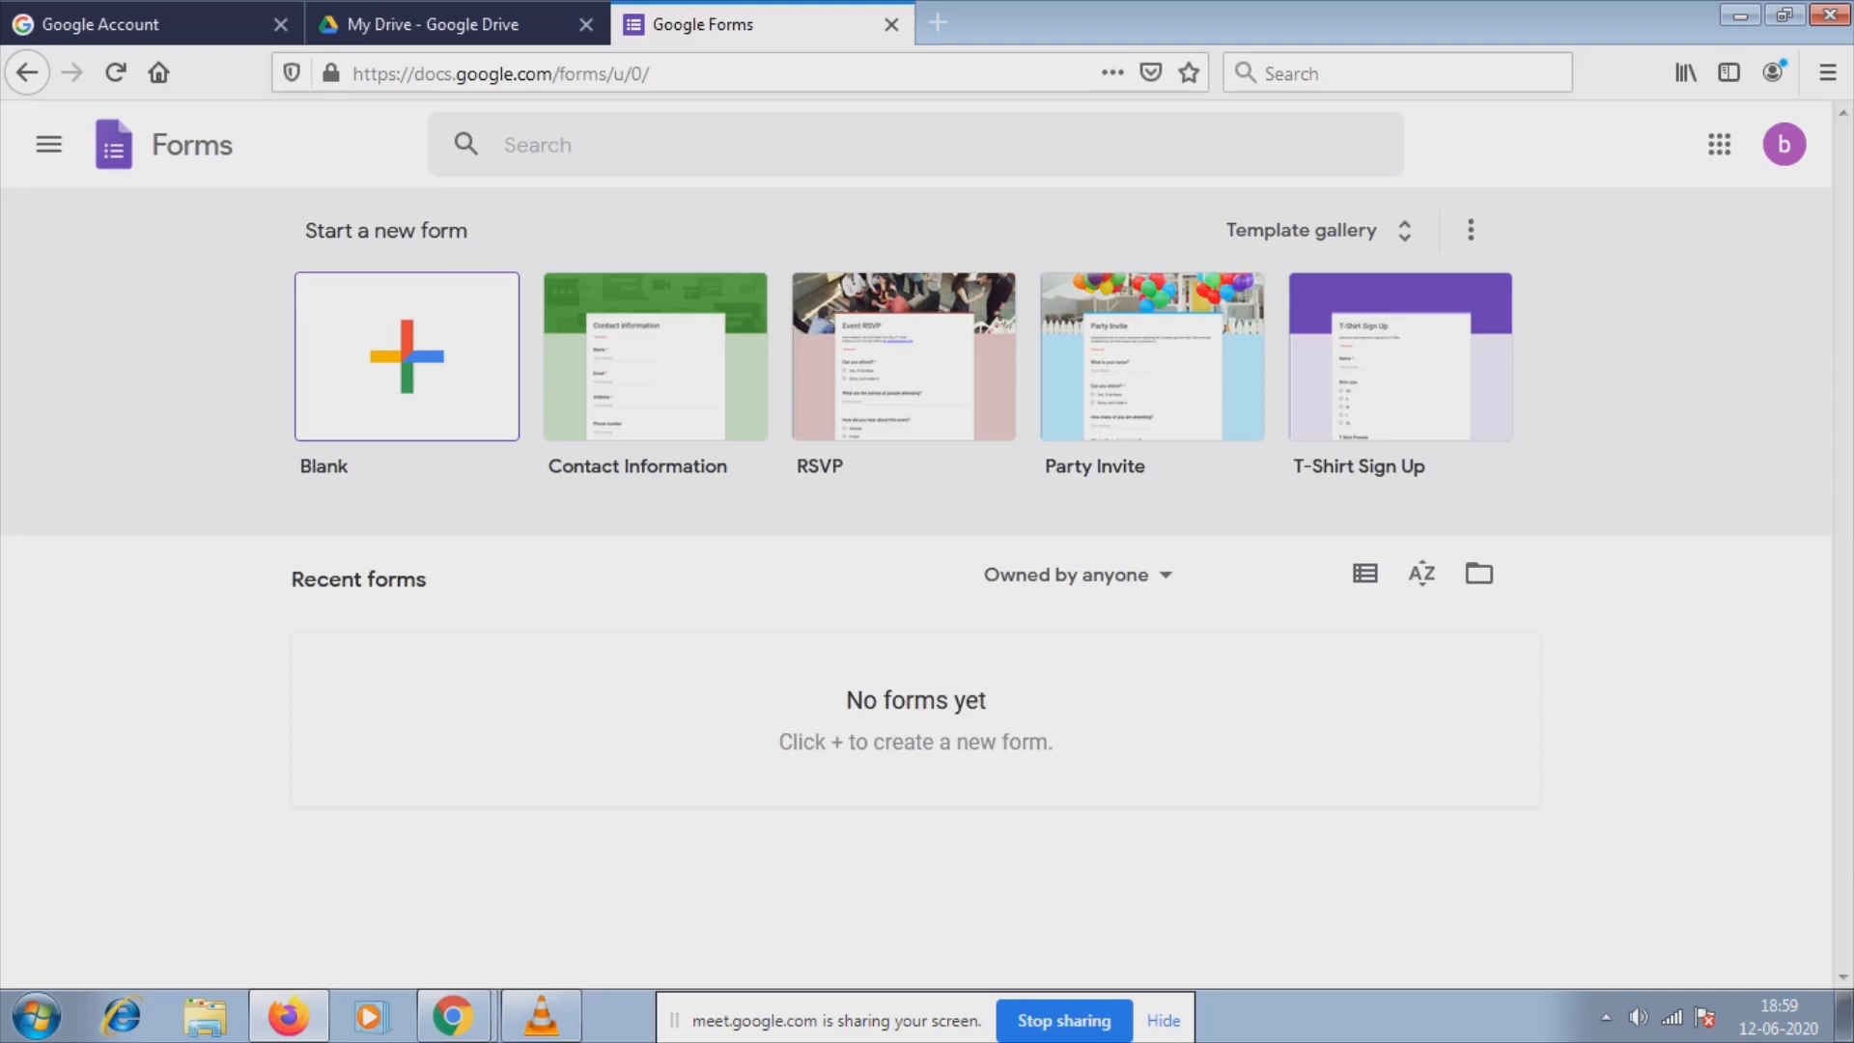
pyautogui.click(406, 356)
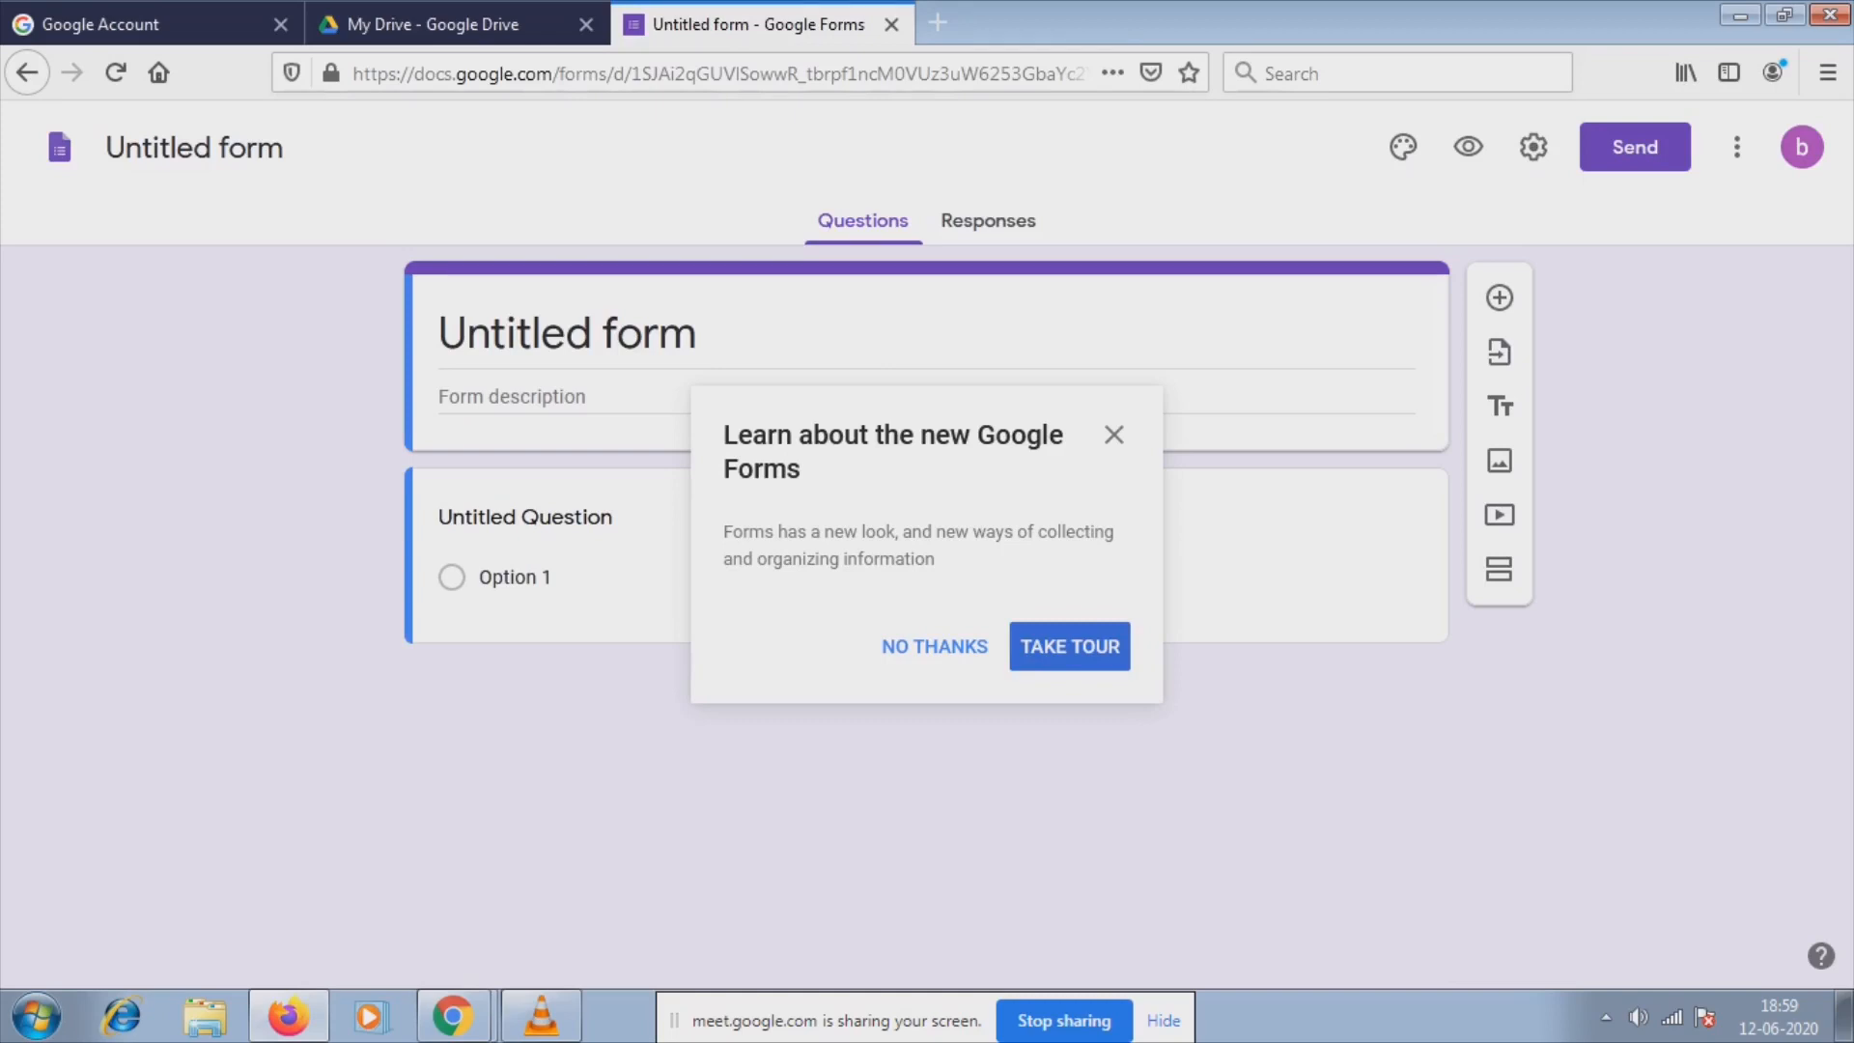
# Title the form 'FEEDBACK ON VIVO MOBILE' and leave the description empty.
pyautogui.click(935, 646)
pyautogui.click(679, 396)
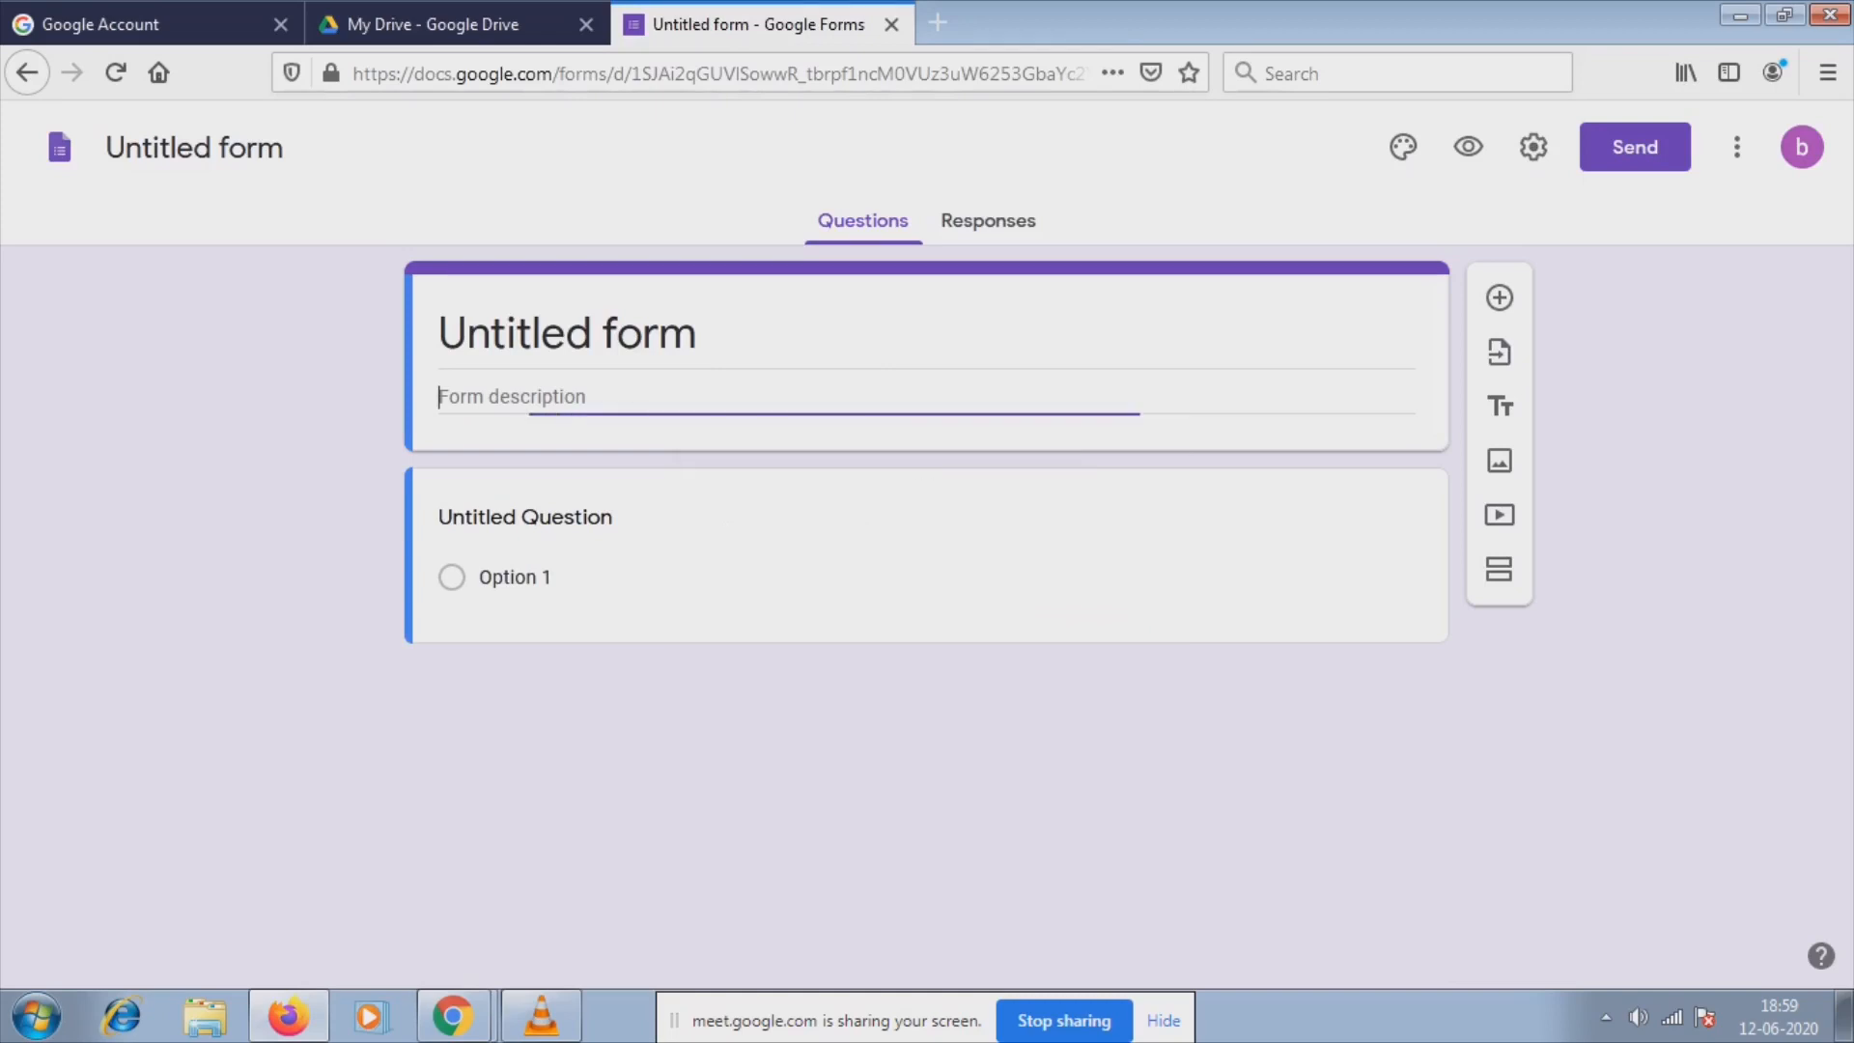
pyautogui.write('F')
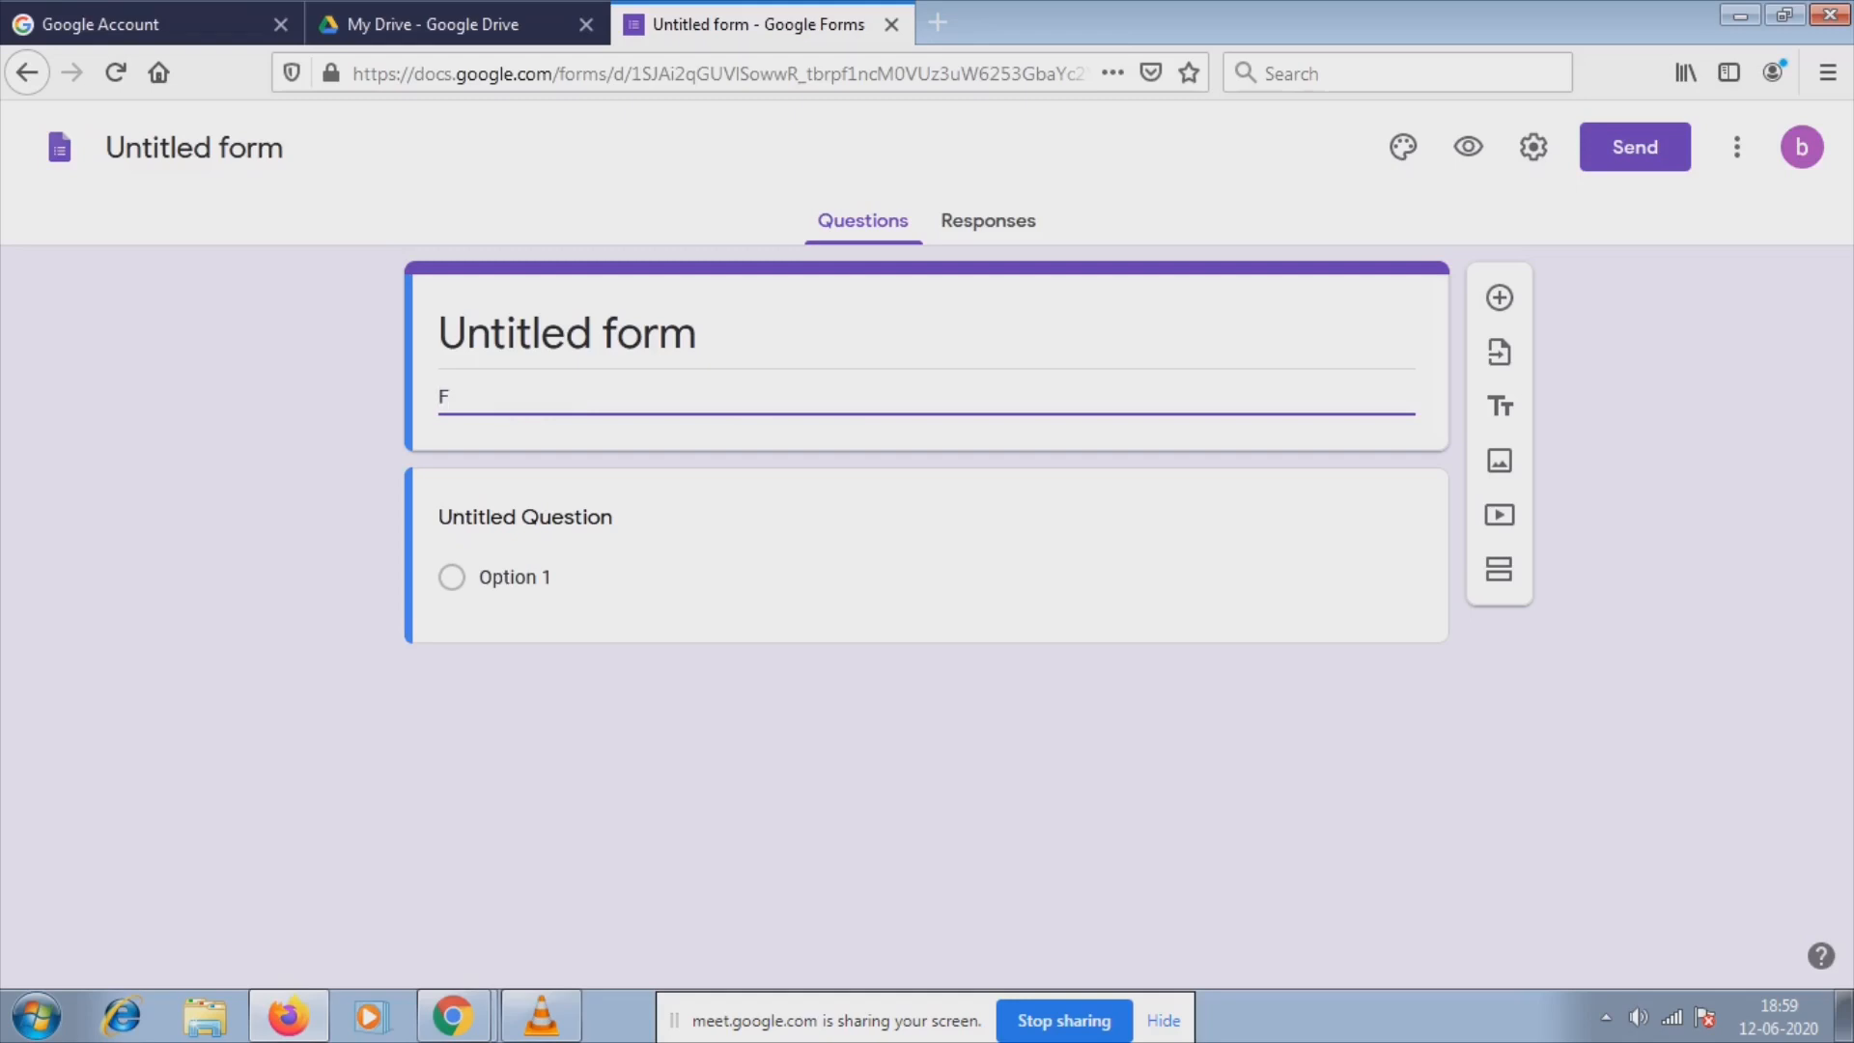
pyautogui.write('EEDBACK O')
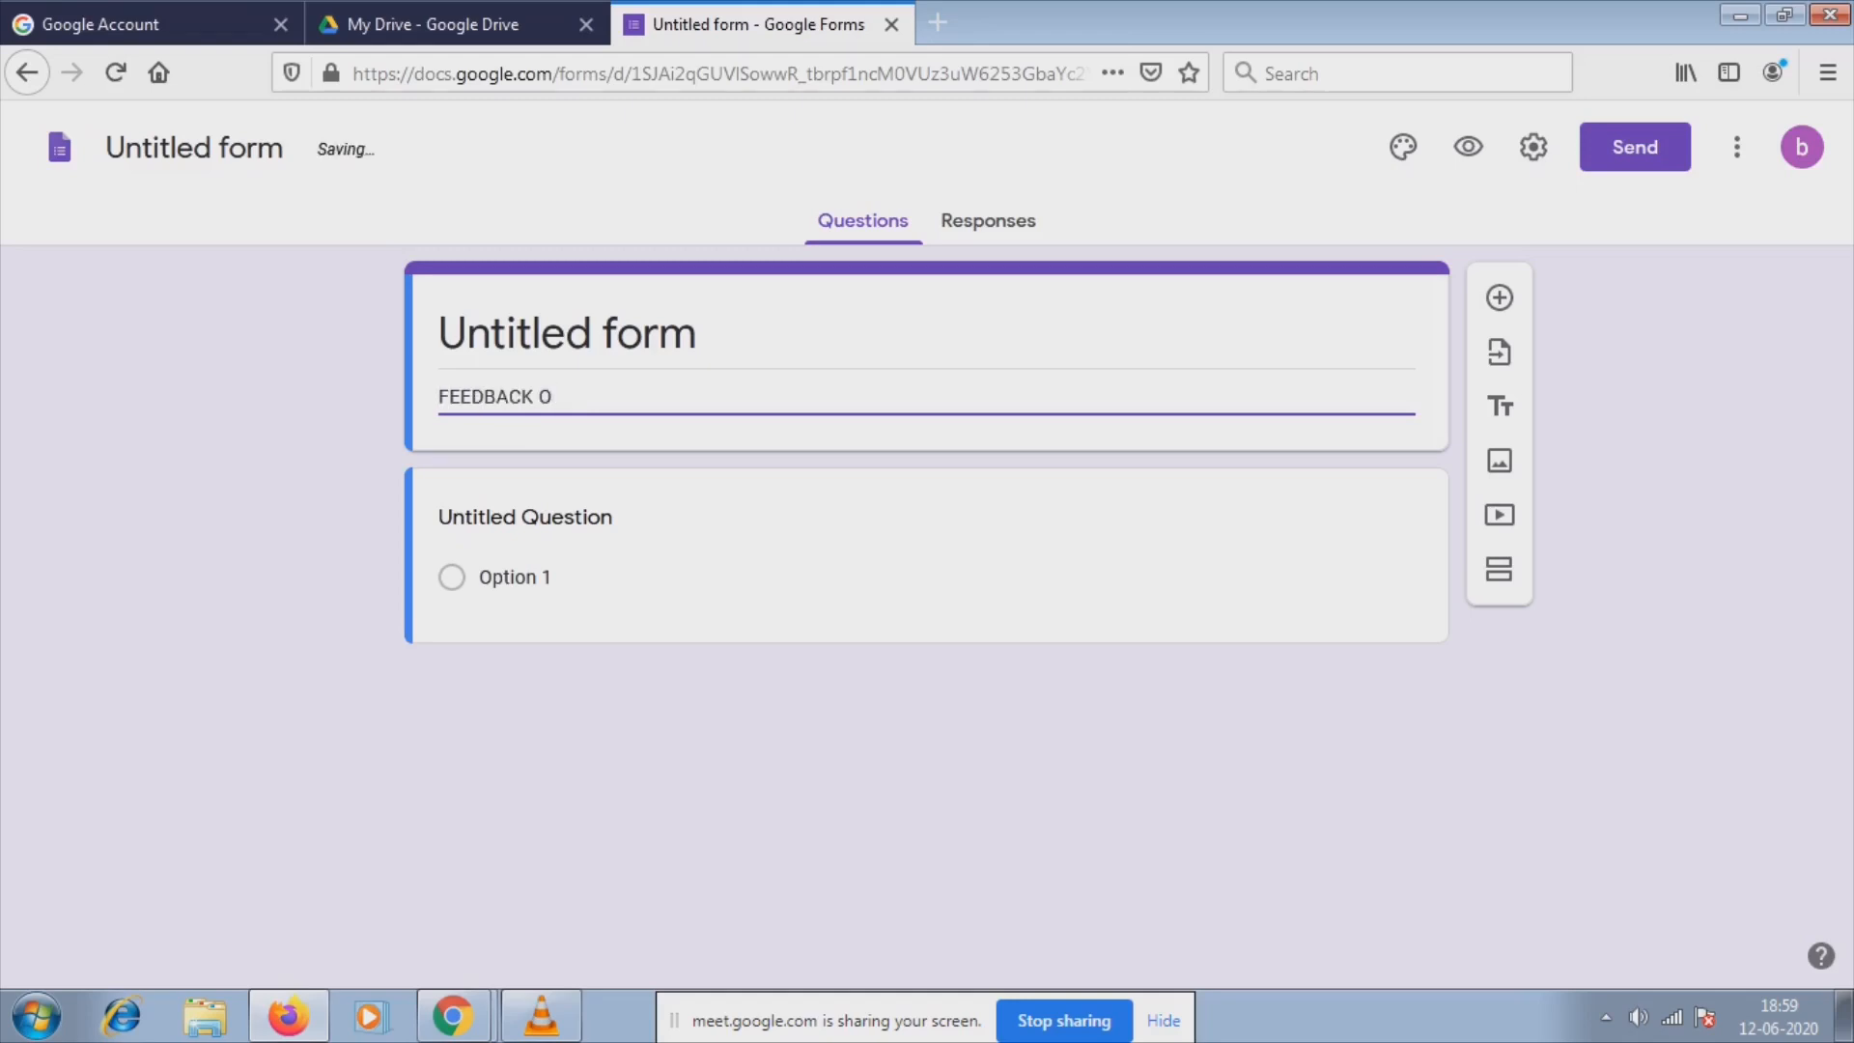
pyautogui.write('N')
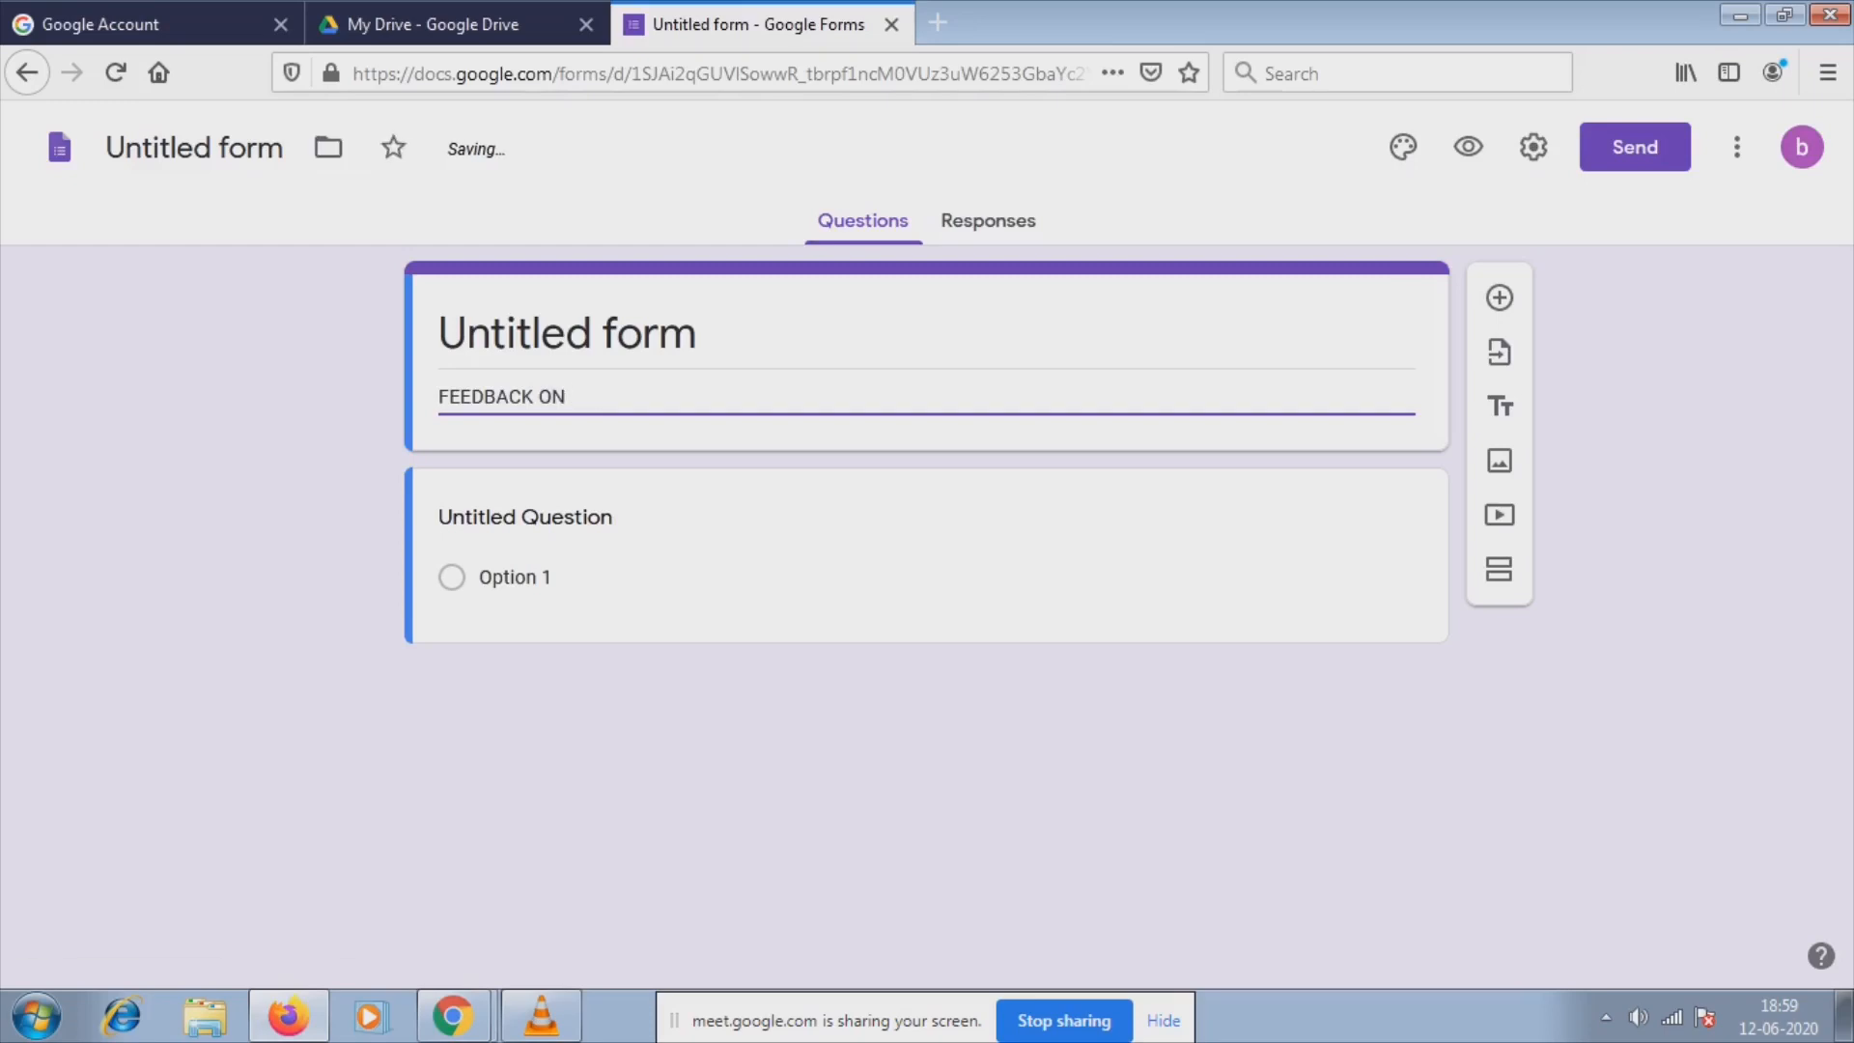
pyautogui.write(' COL')
pyautogui.hotkey('shift', 'Tab')
pyautogui.press('BackSpace')
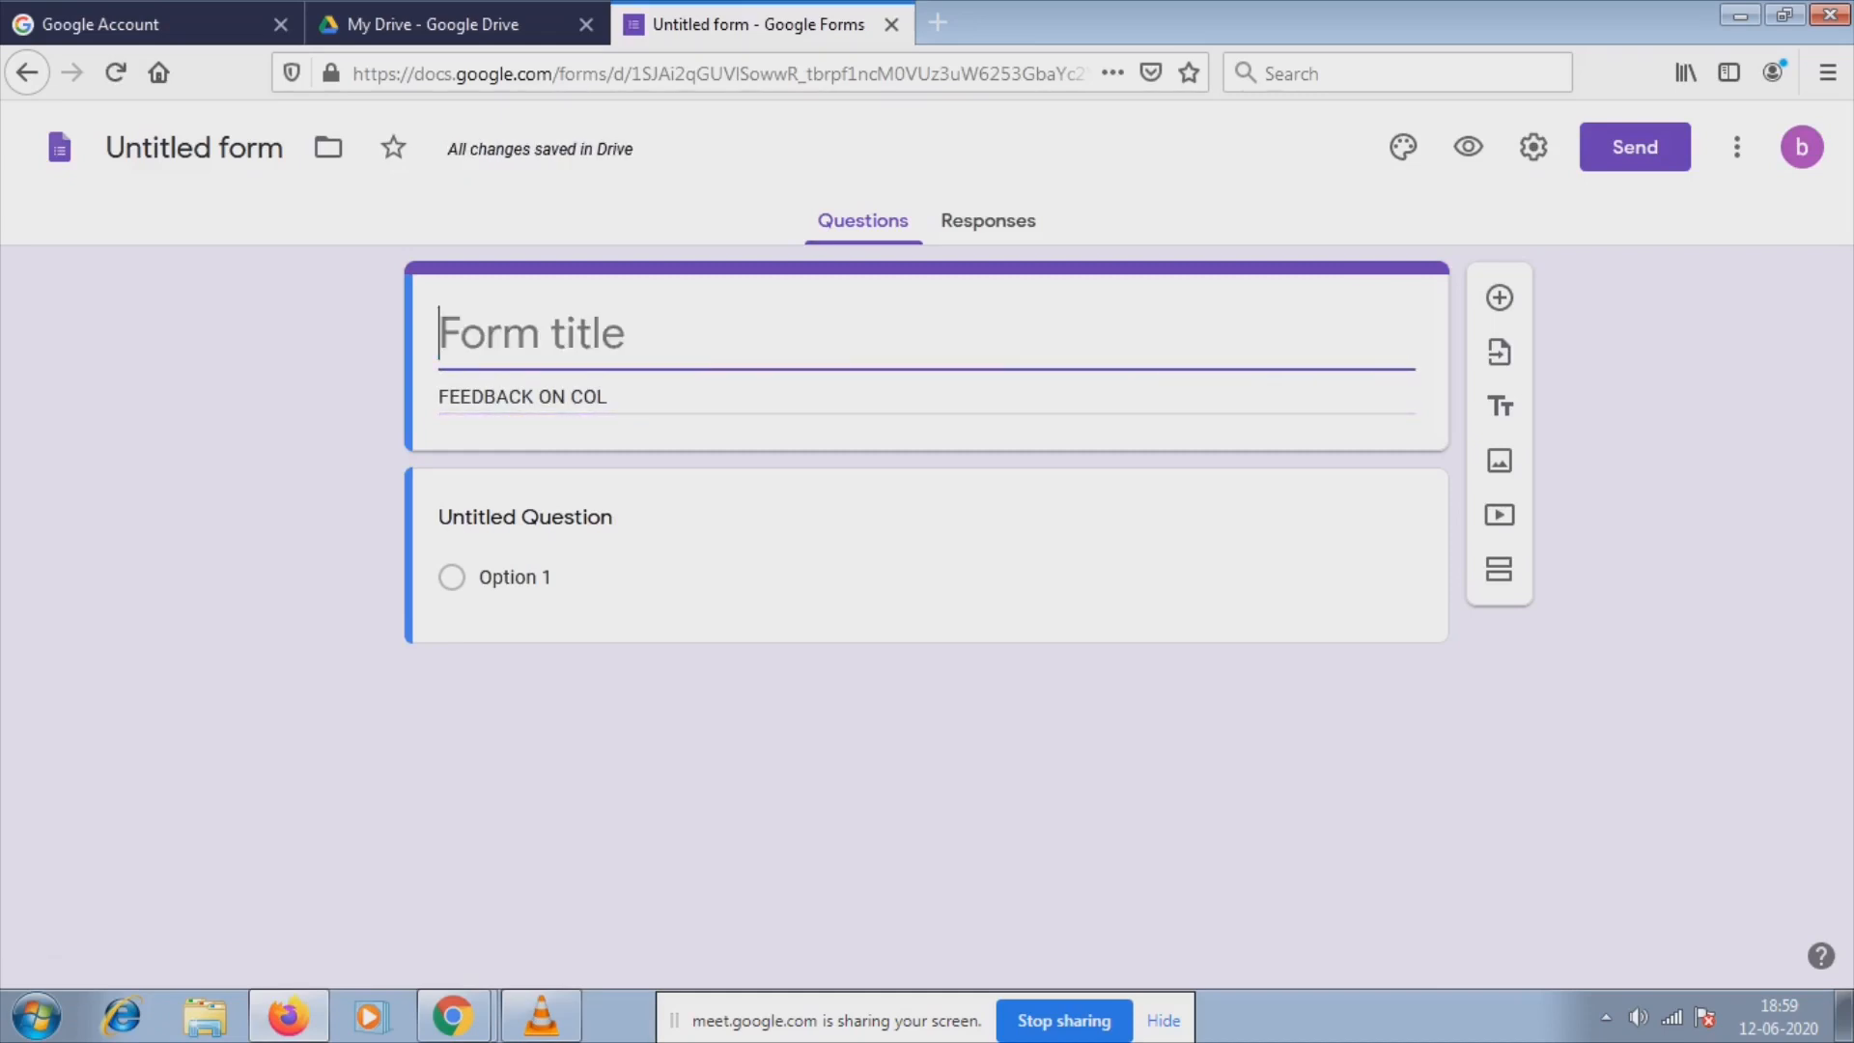
pyautogui.write('F')
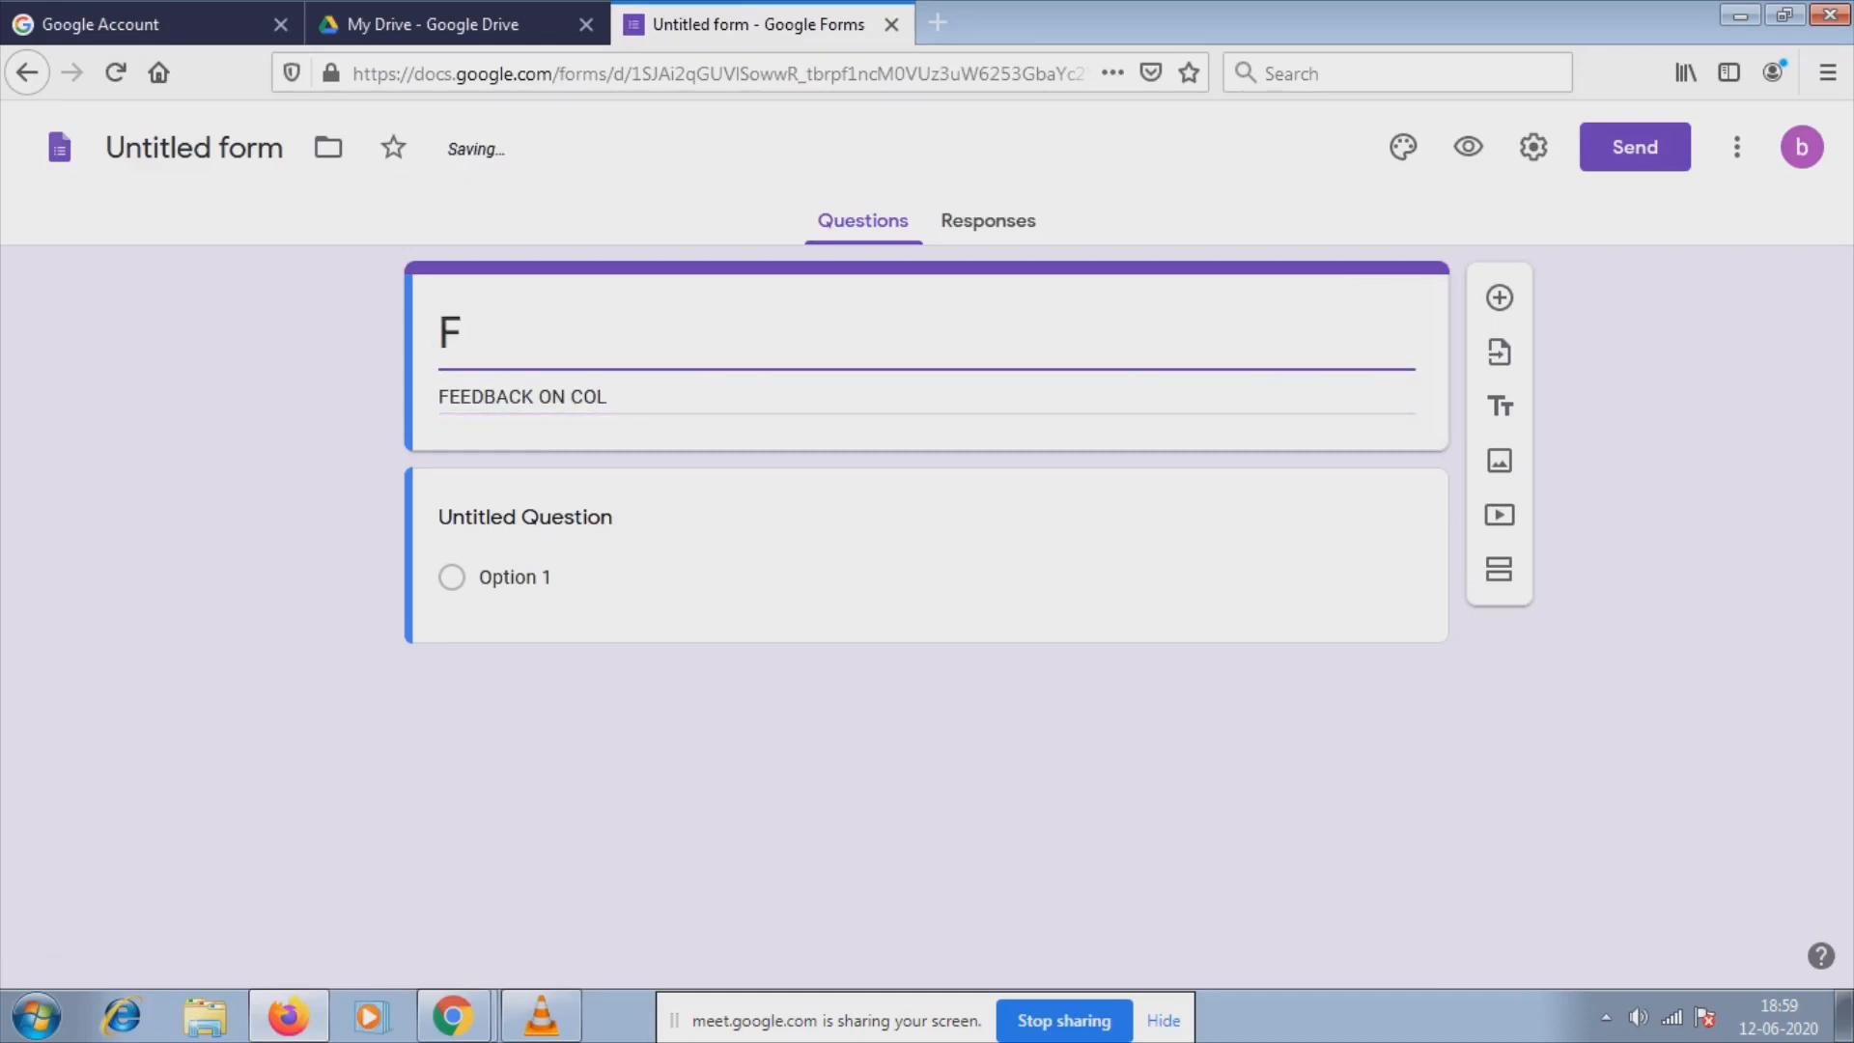
pyautogui.write('EEDC')
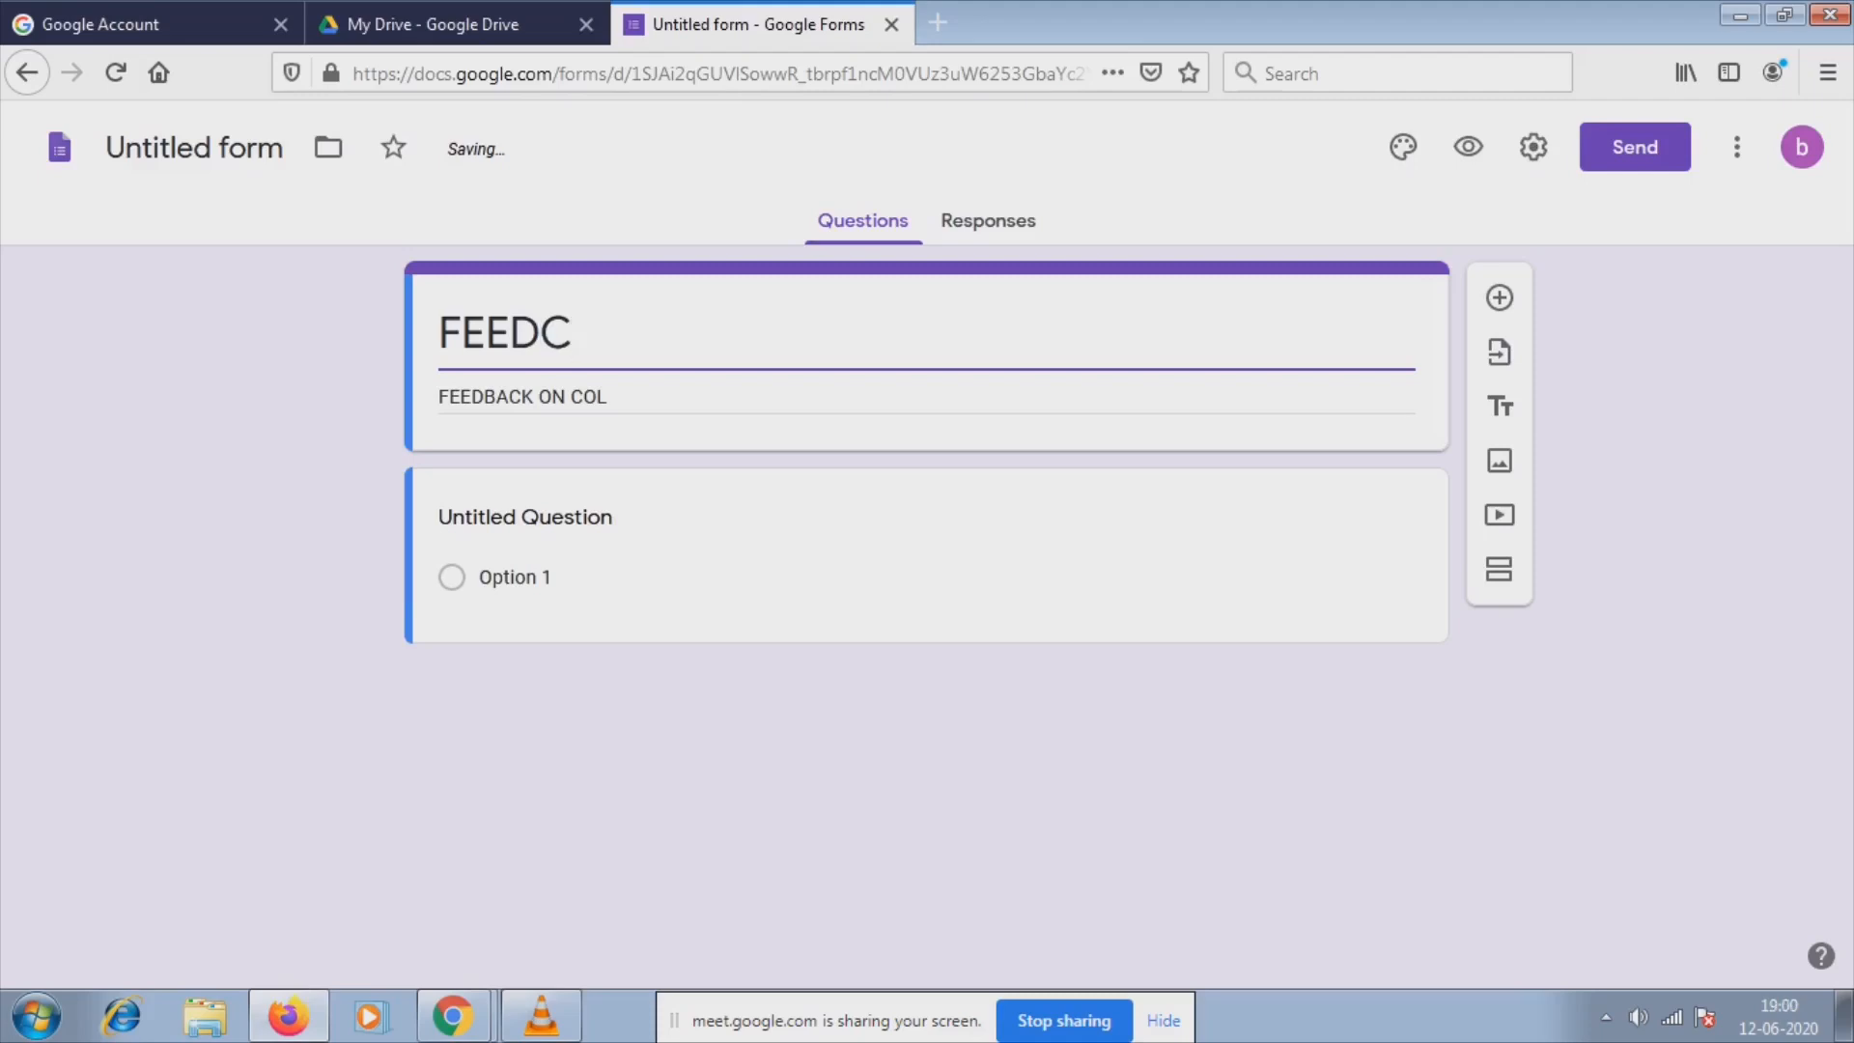
pyautogui.press('BackSpace')
pyautogui.write('BACK ON')
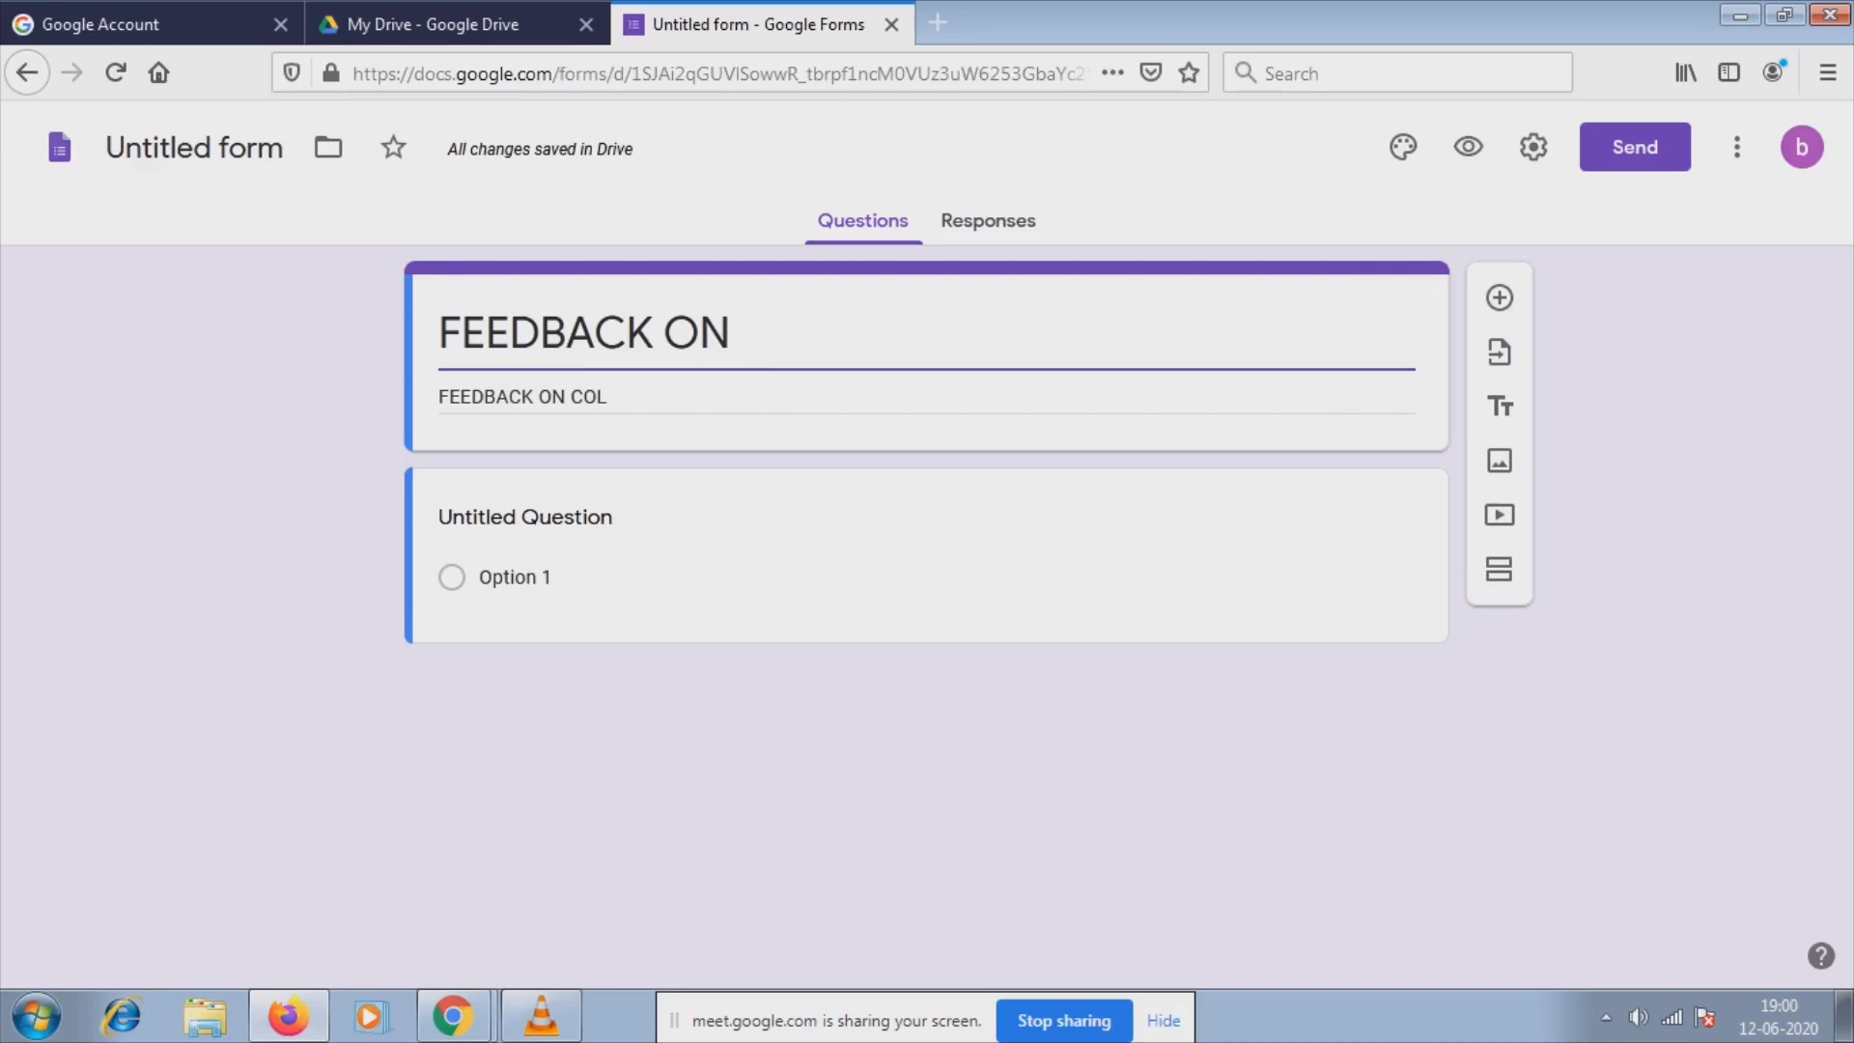
pyautogui.write('VIVO')
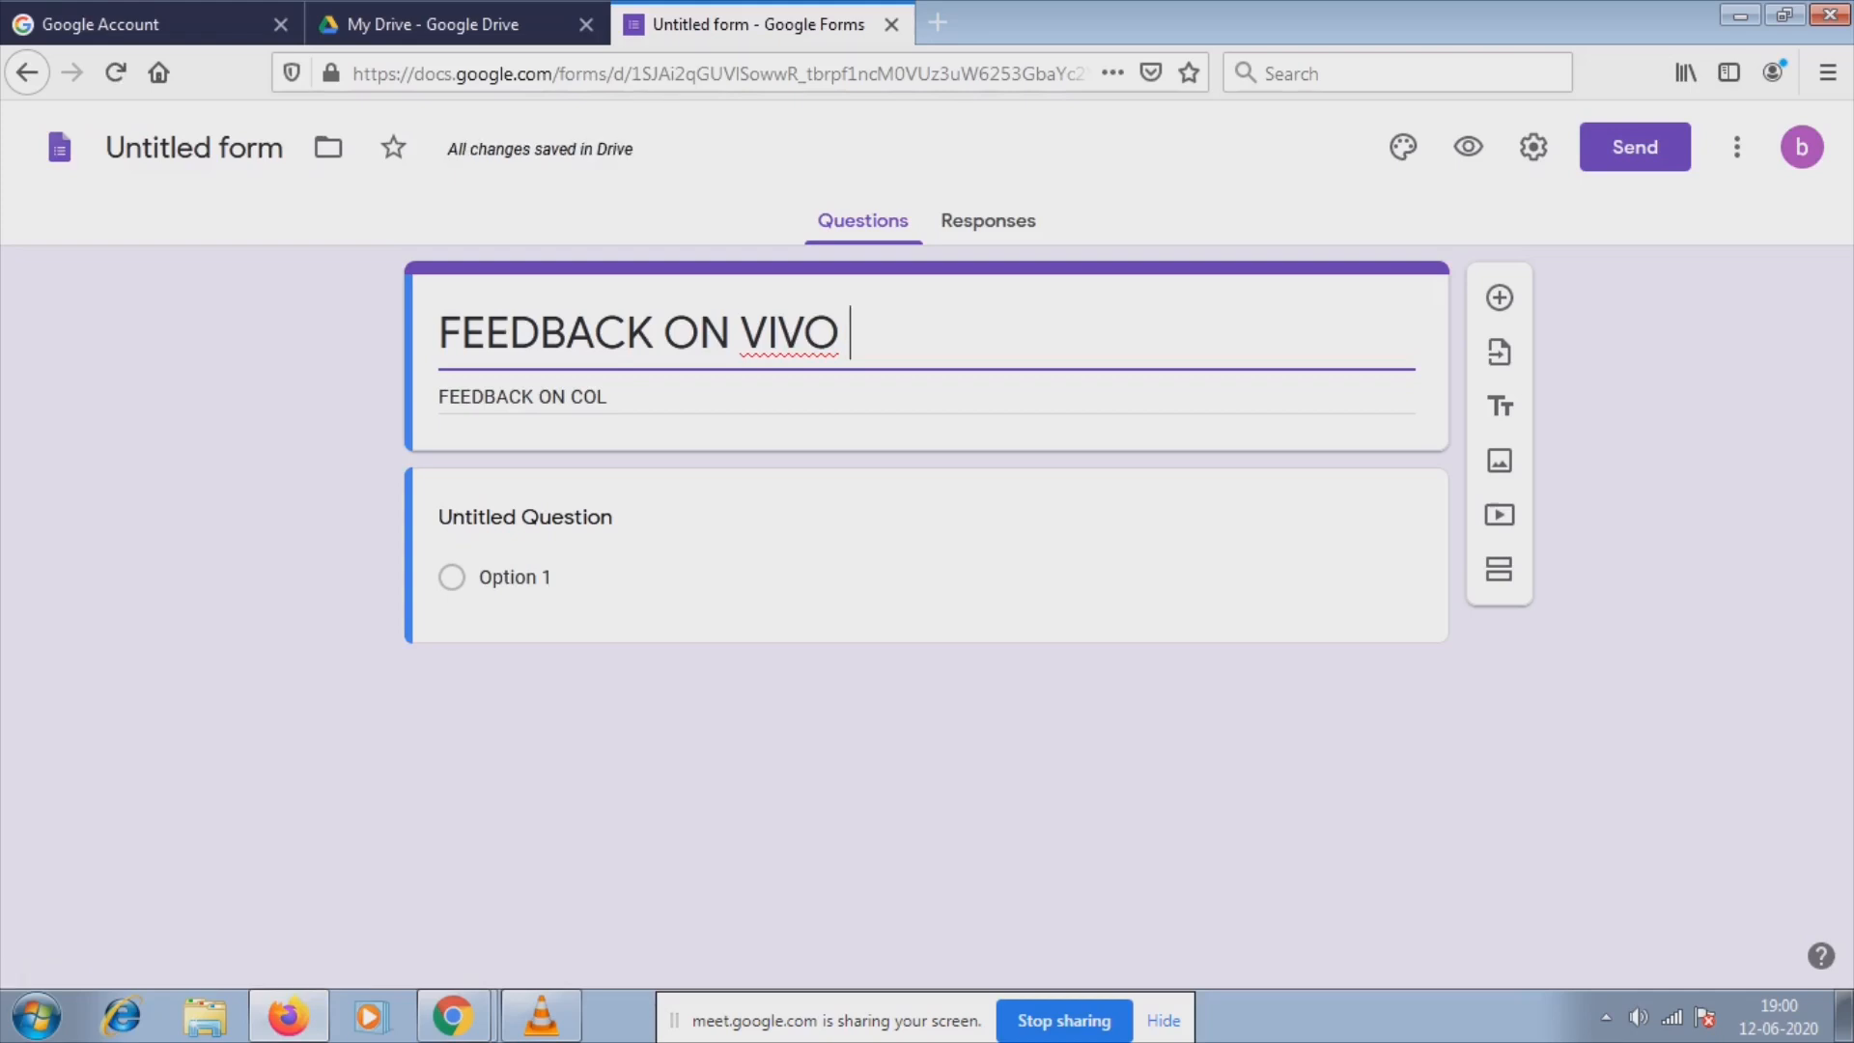
pyautogui.write('MOBILE')
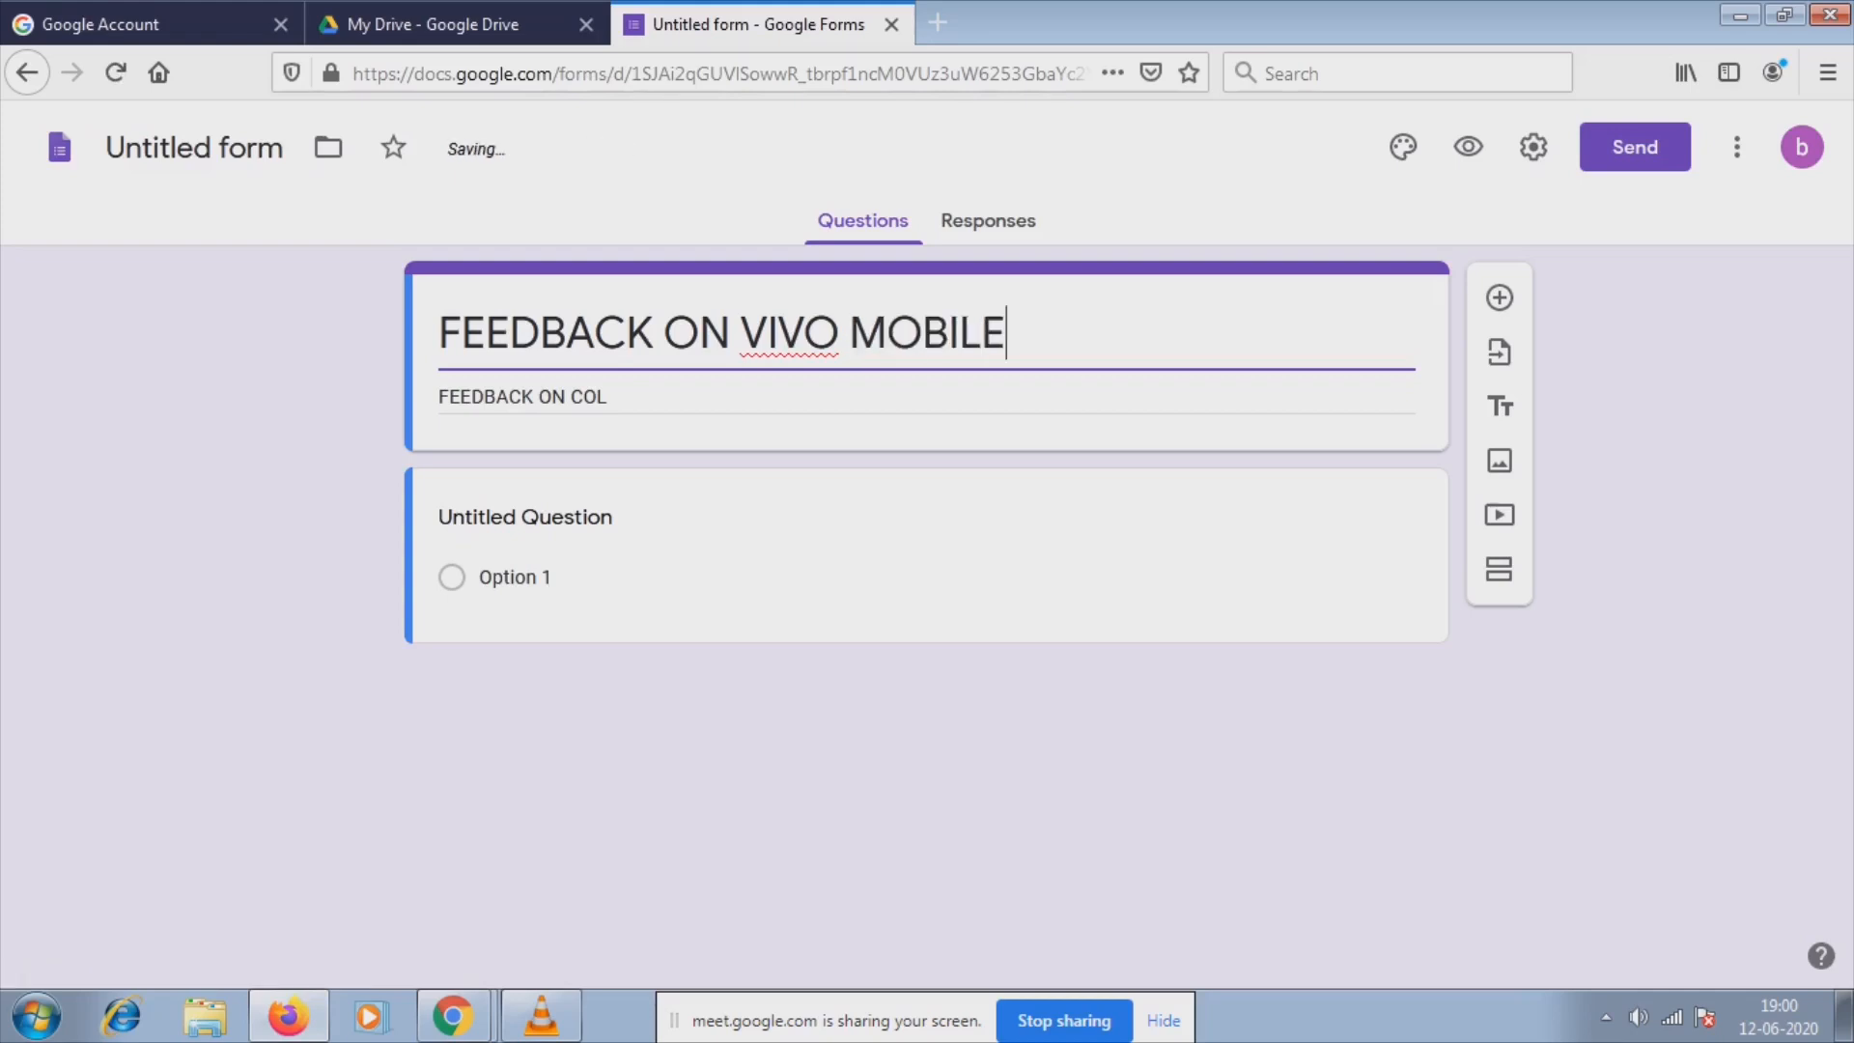
pyautogui.press('Tab')
pyautogui.press('BackSpace')
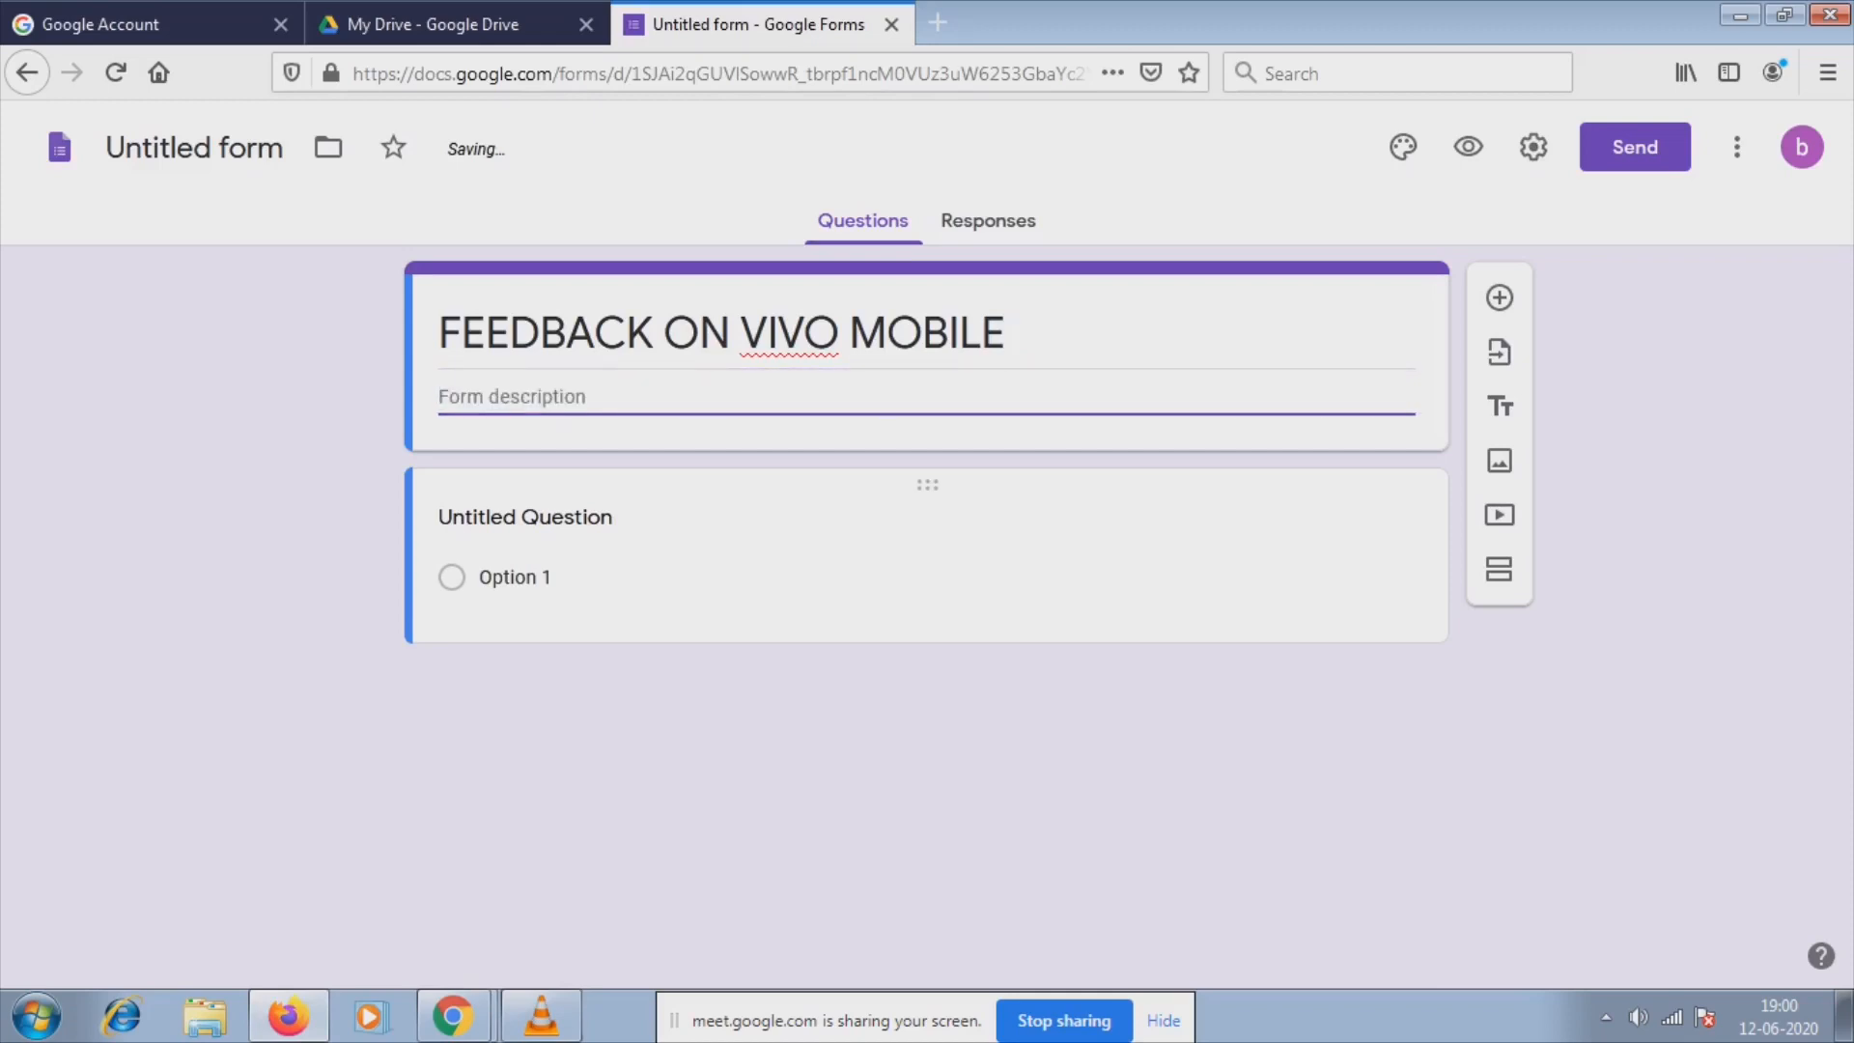
# Rename the first question 'Name', mark it required, and add another question below.
pyautogui.click(515, 578)
pyautogui.click(547, 539)
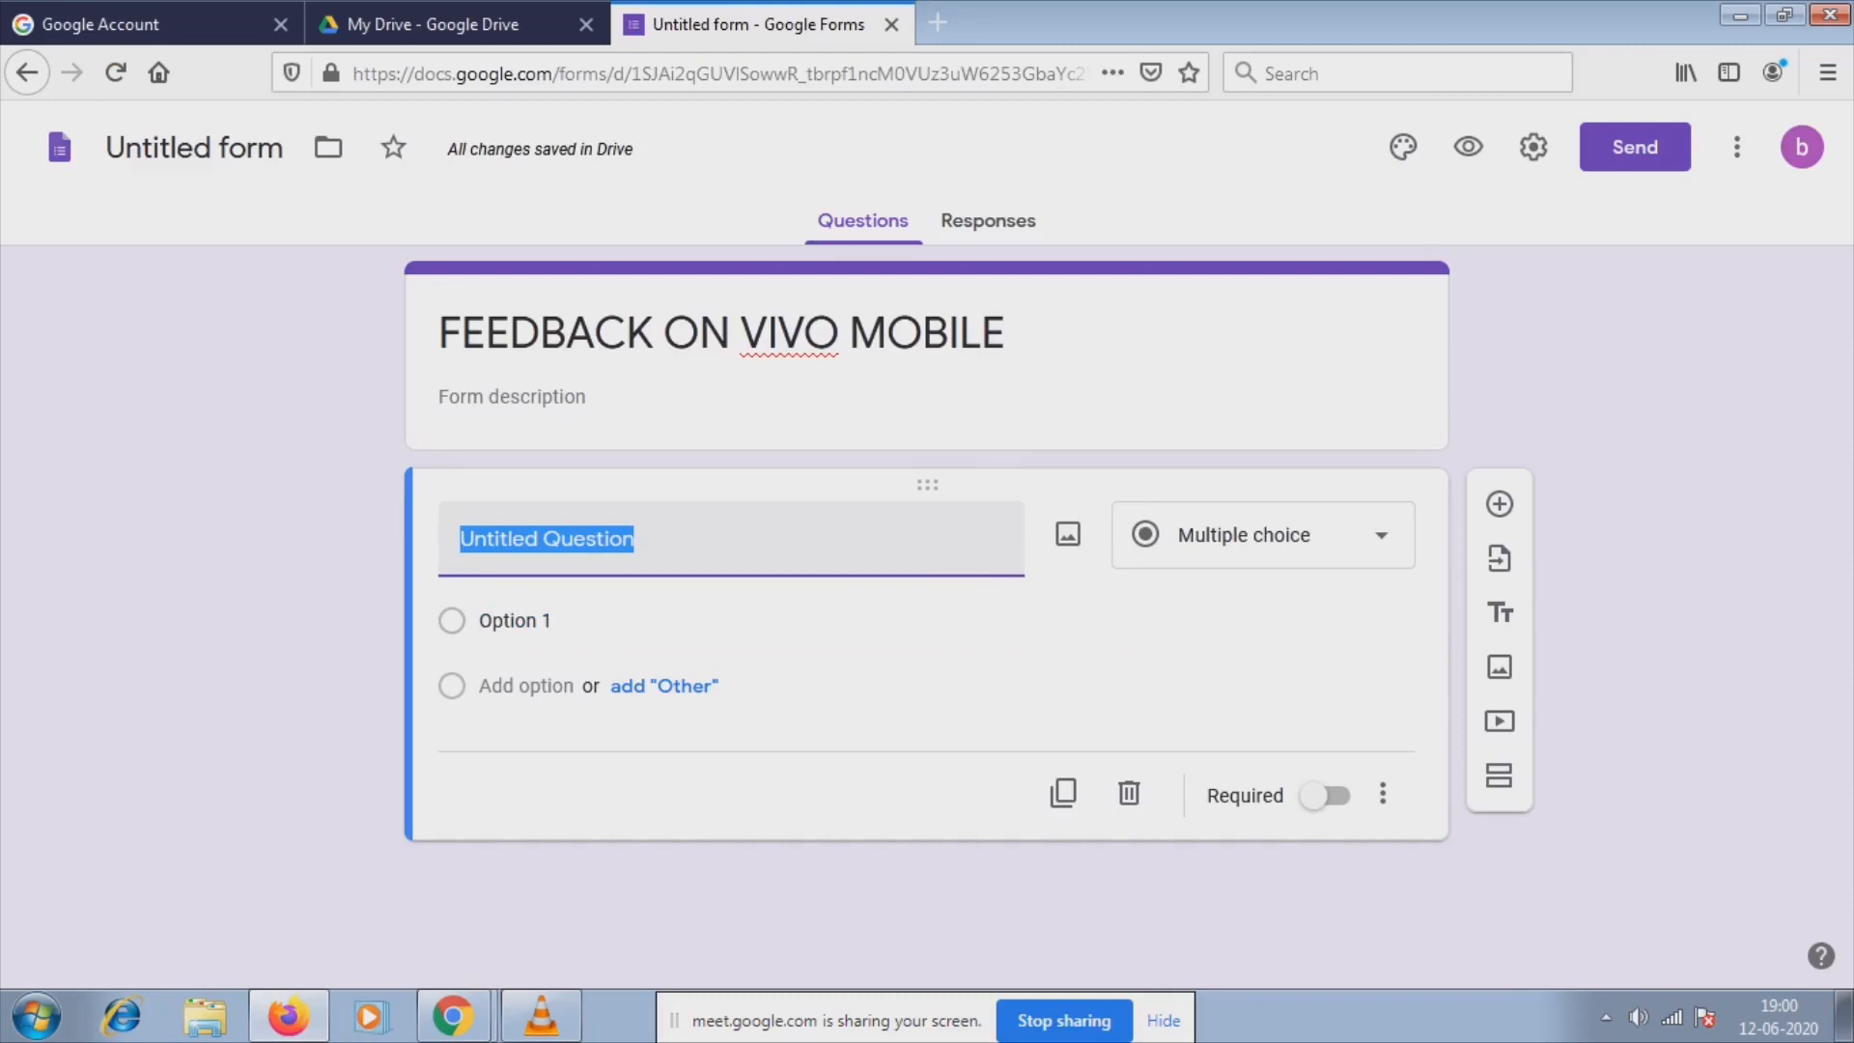
pyautogui.press('BackSpace')
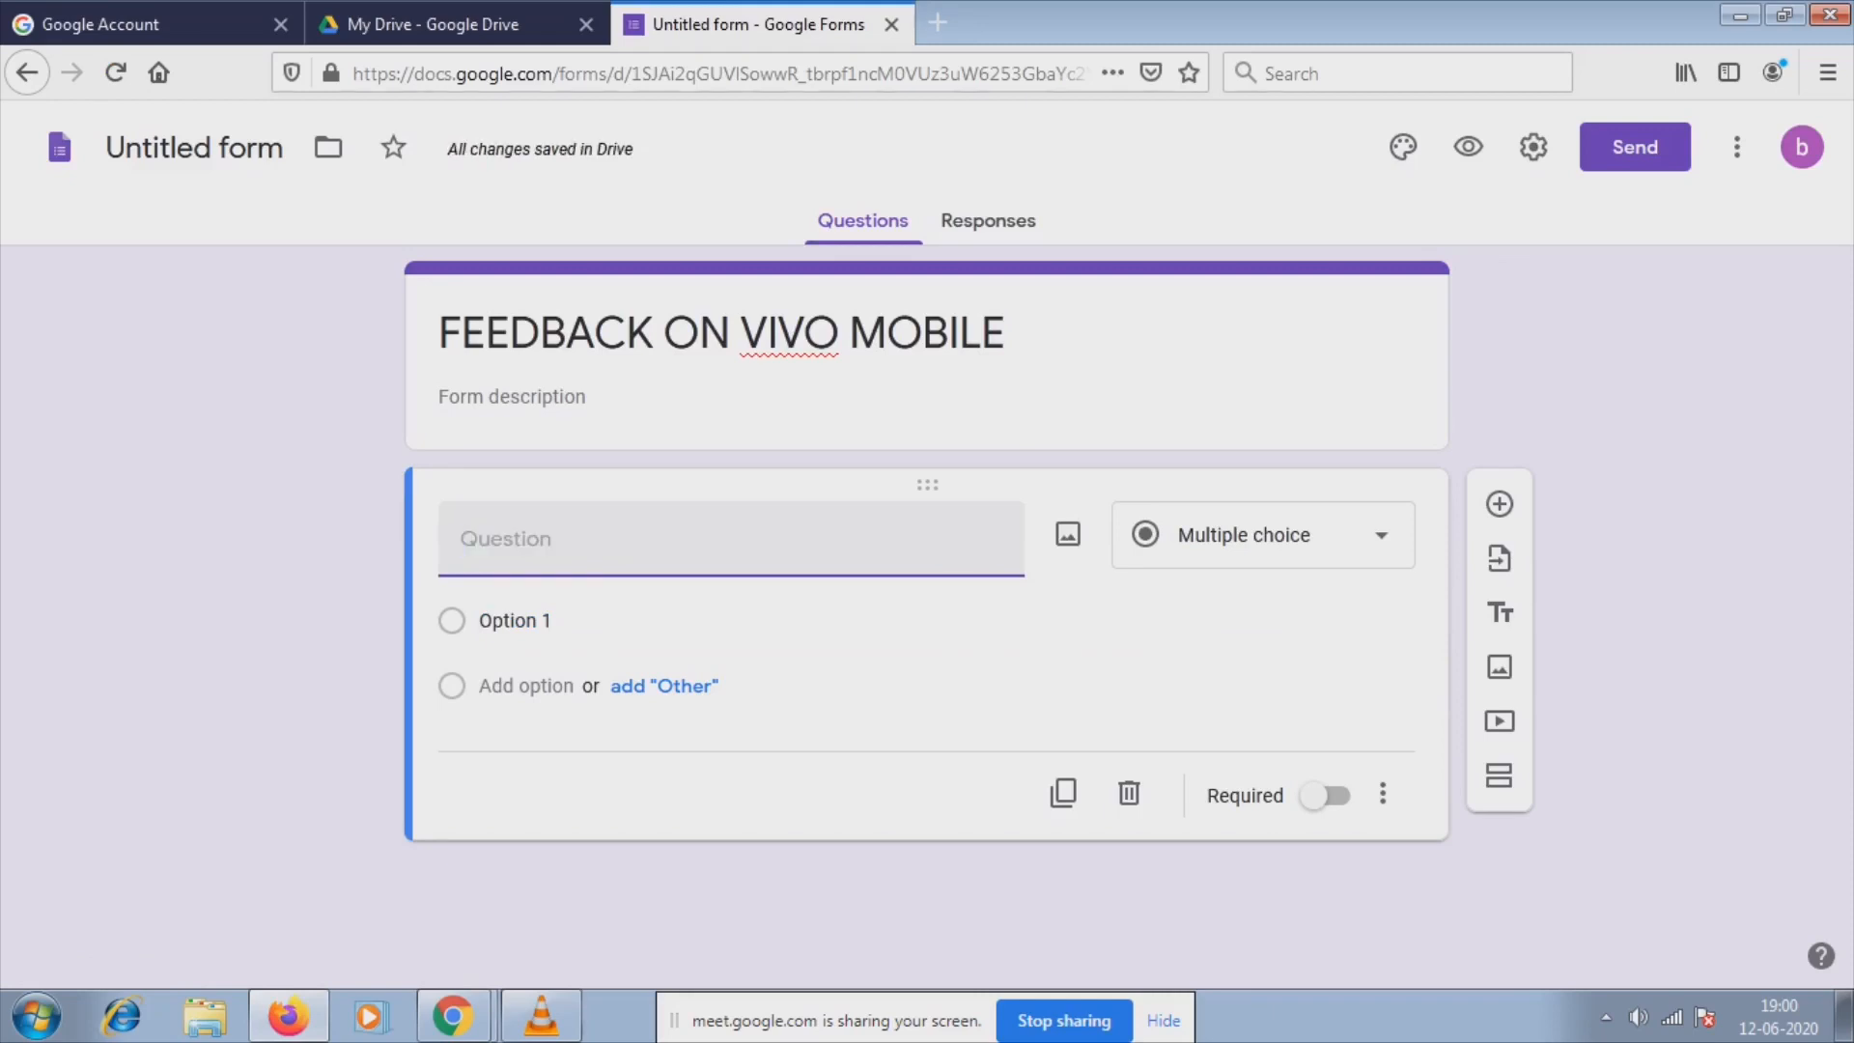
pyautogui.write('Why')
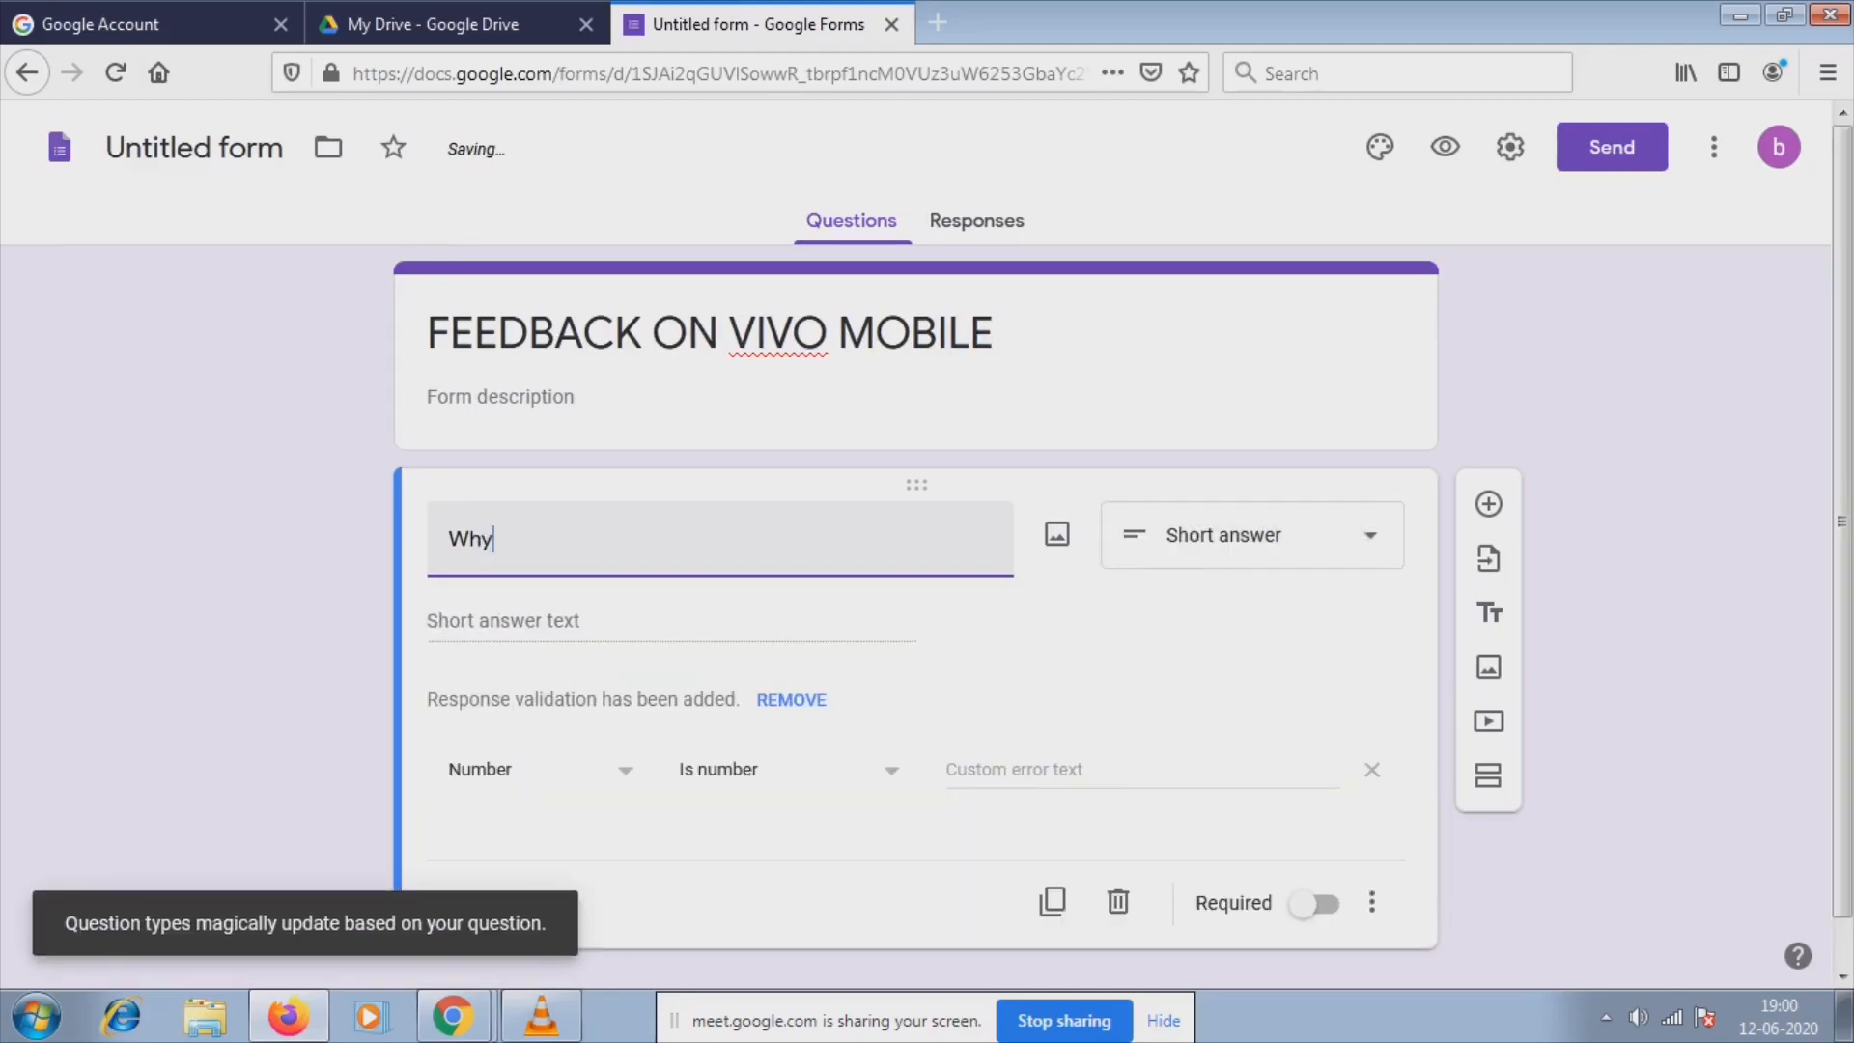
pyautogui.write(' did you ')
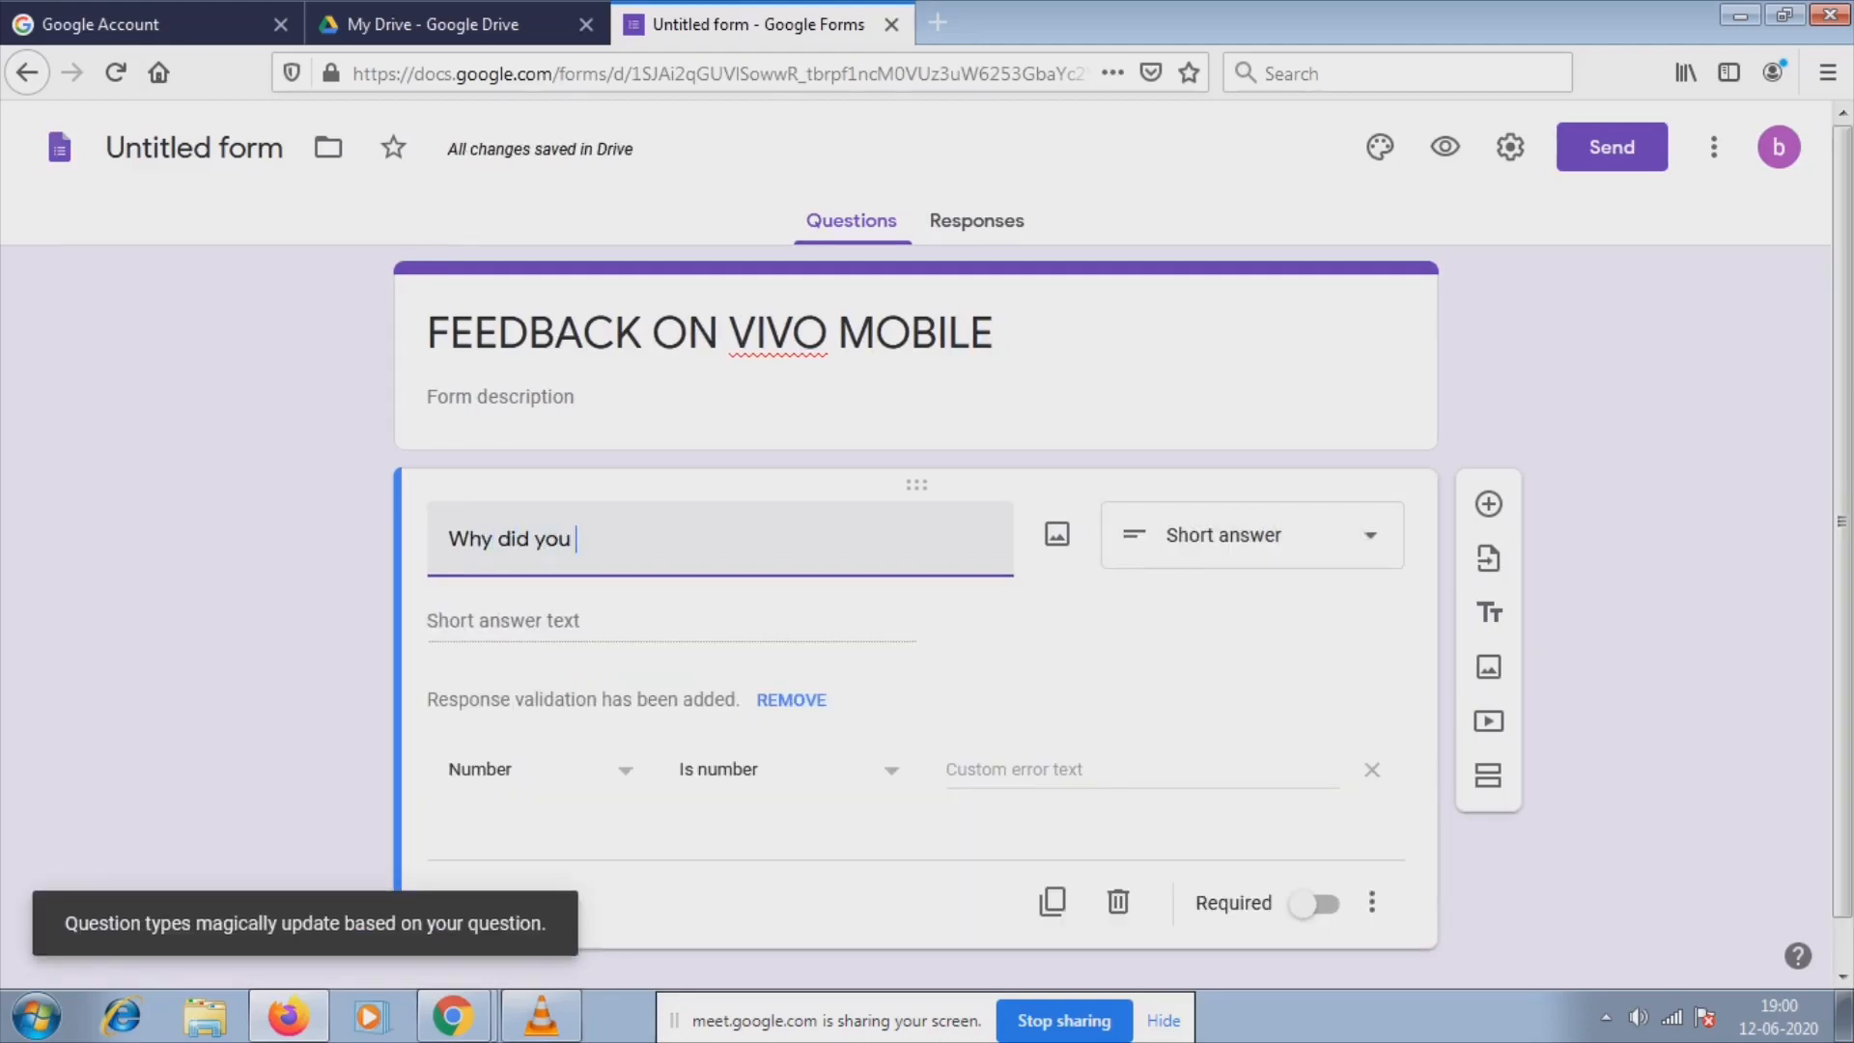
pyautogui.write('perfer')
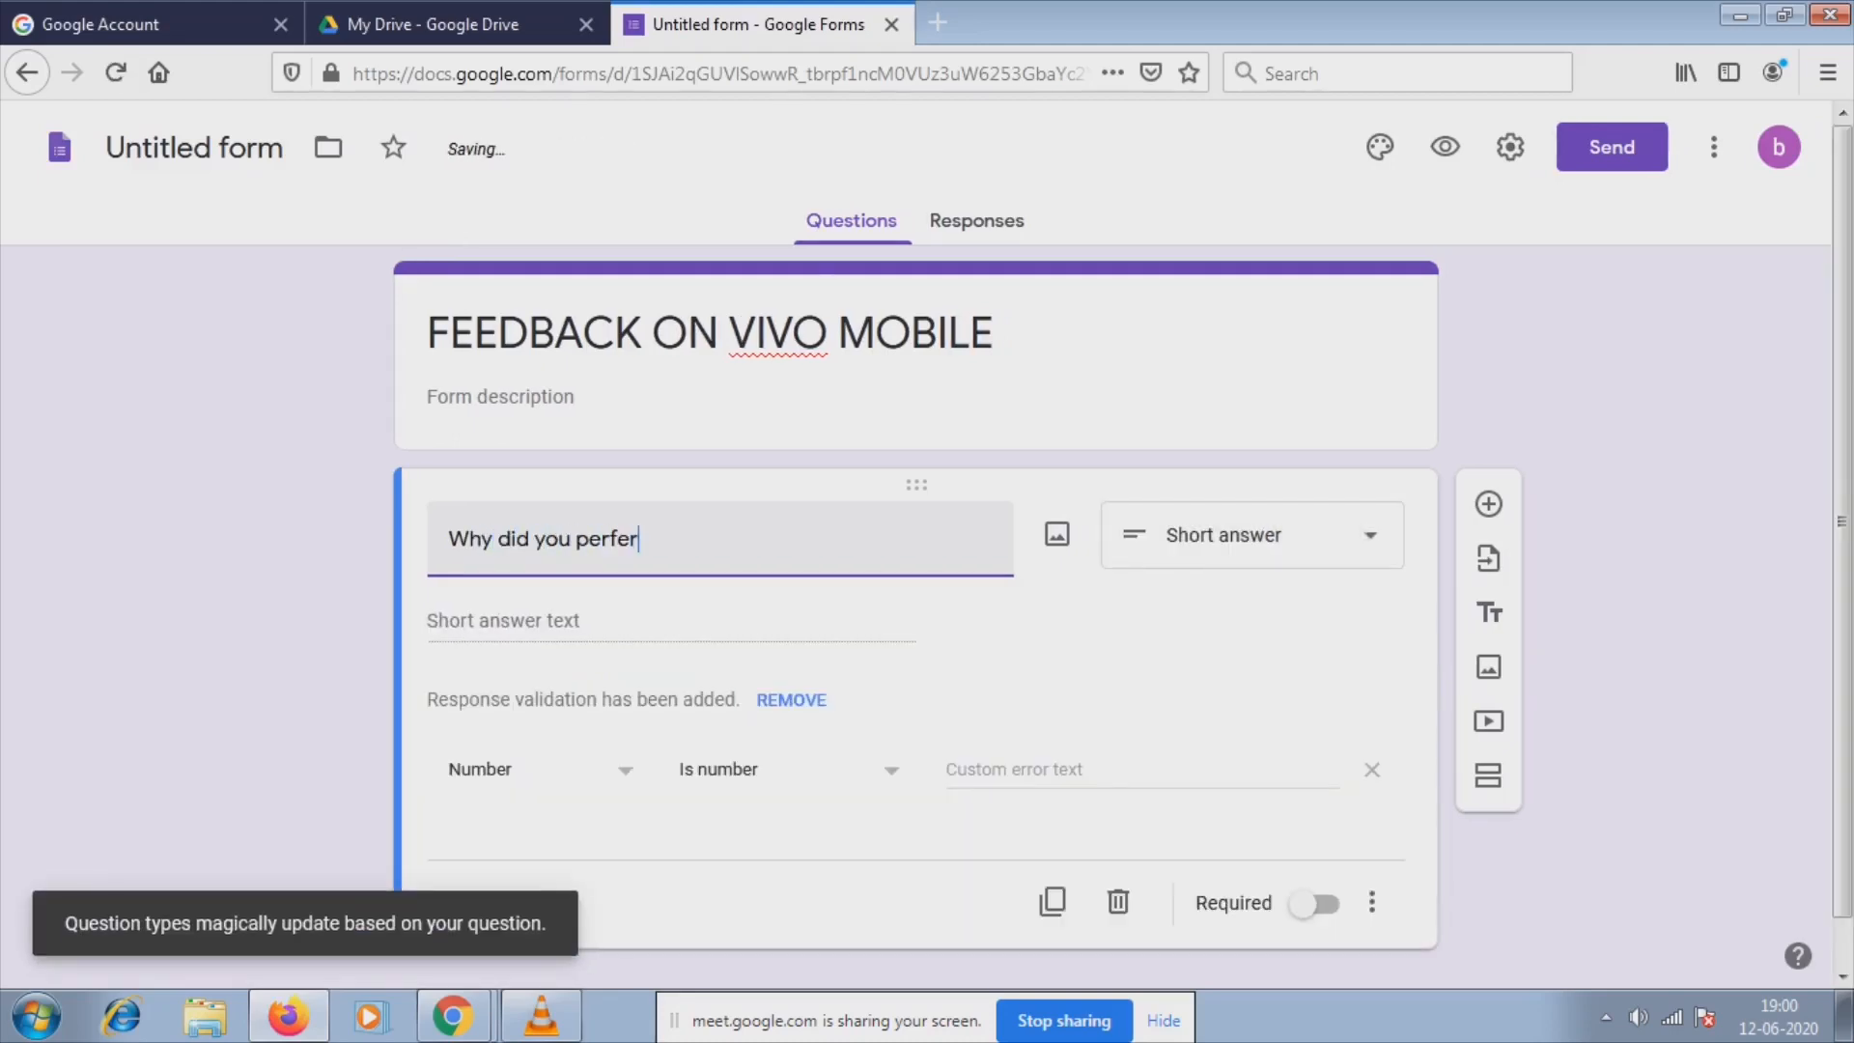
pyautogui.press('BackSpace')
pyautogui.write('r')
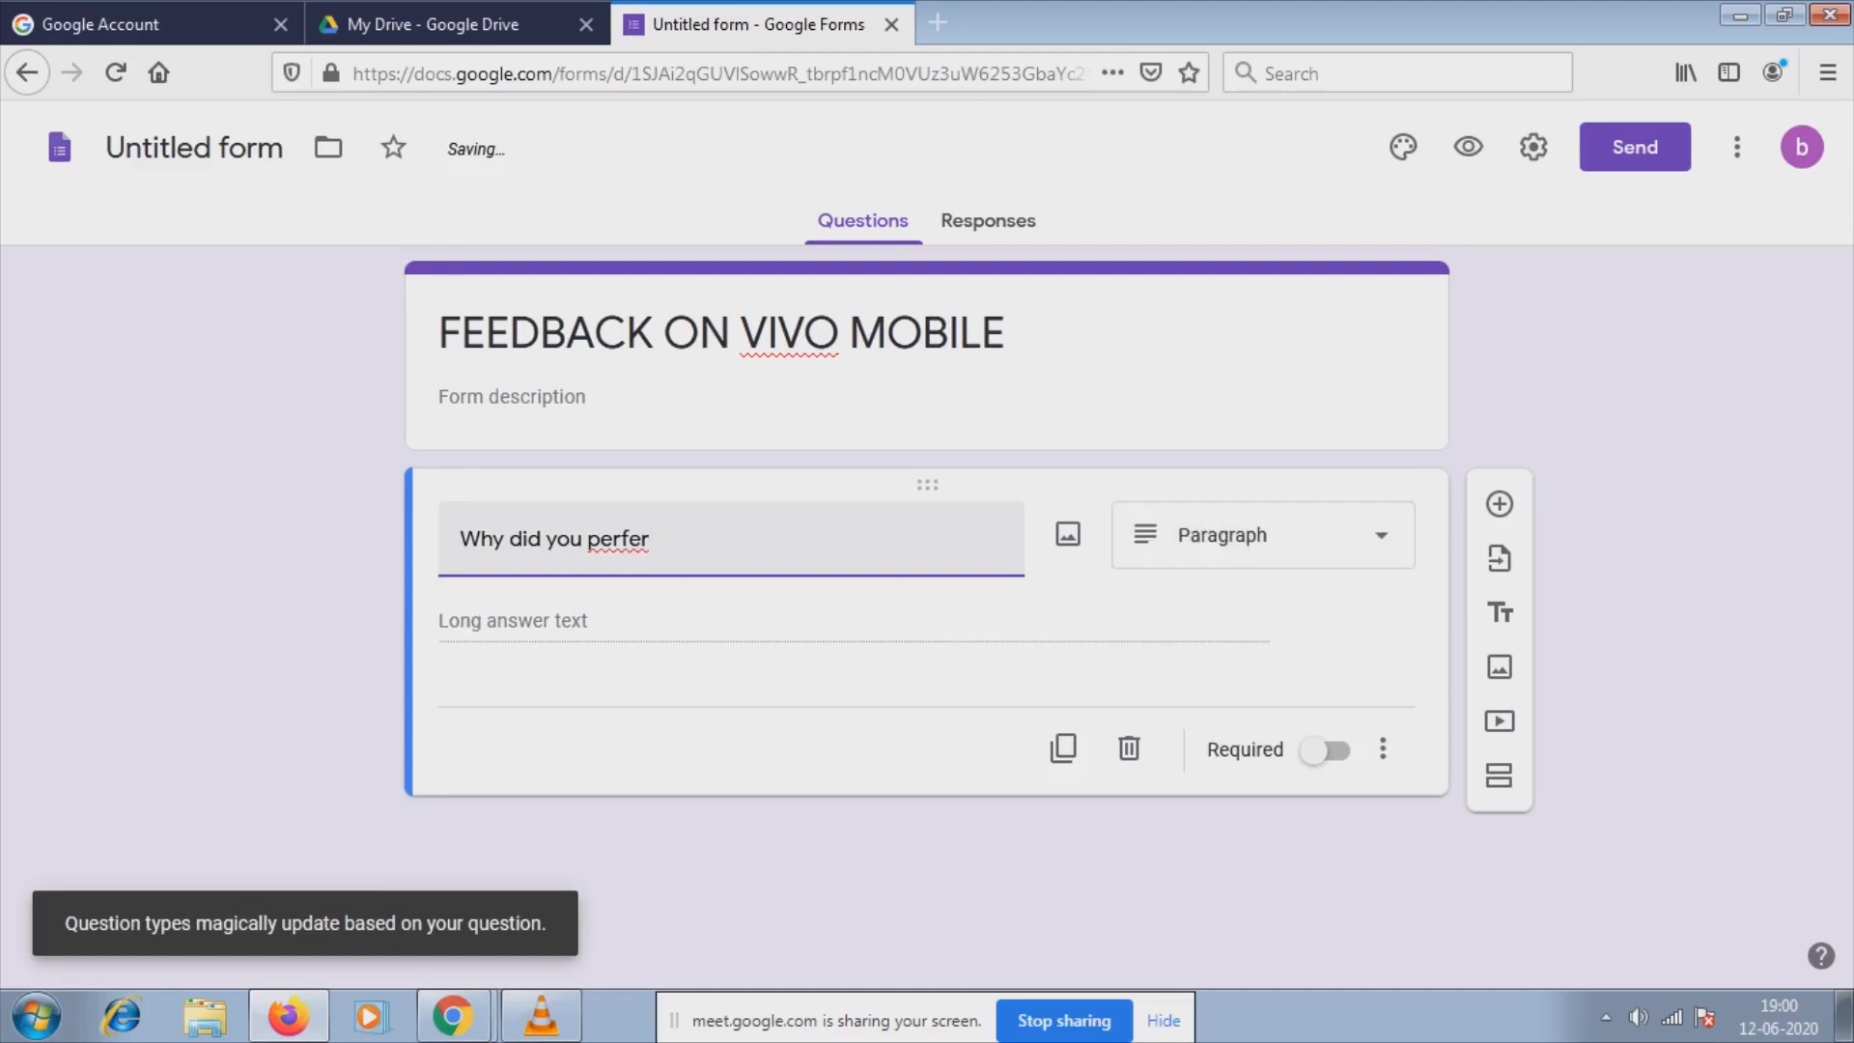
pyautogui.press('BackSpace')
pyautogui.press('BackSpace')
pyautogui.press('BackSpace')
pyautogui.press('BackSpace')
pyautogui.press('BackSpace')
pyautogui.press('BackSpace')
pyautogui.press('BackSpace')
pyautogui.press('BackSpace')
pyautogui.press('BackSpace')
pyautogui.press('BackSpace')
pyautogui.press('BackSpace')
pyautogui.press('BackSpace')
pyautogui.press('BackSpace')
pyautogui.press('BackSpace')
pyautogui.press('BackSpace')
pyautogui.press('BackSpace')
pyautogui.press('BackSpace')
pyautogui.press('BackSpace')
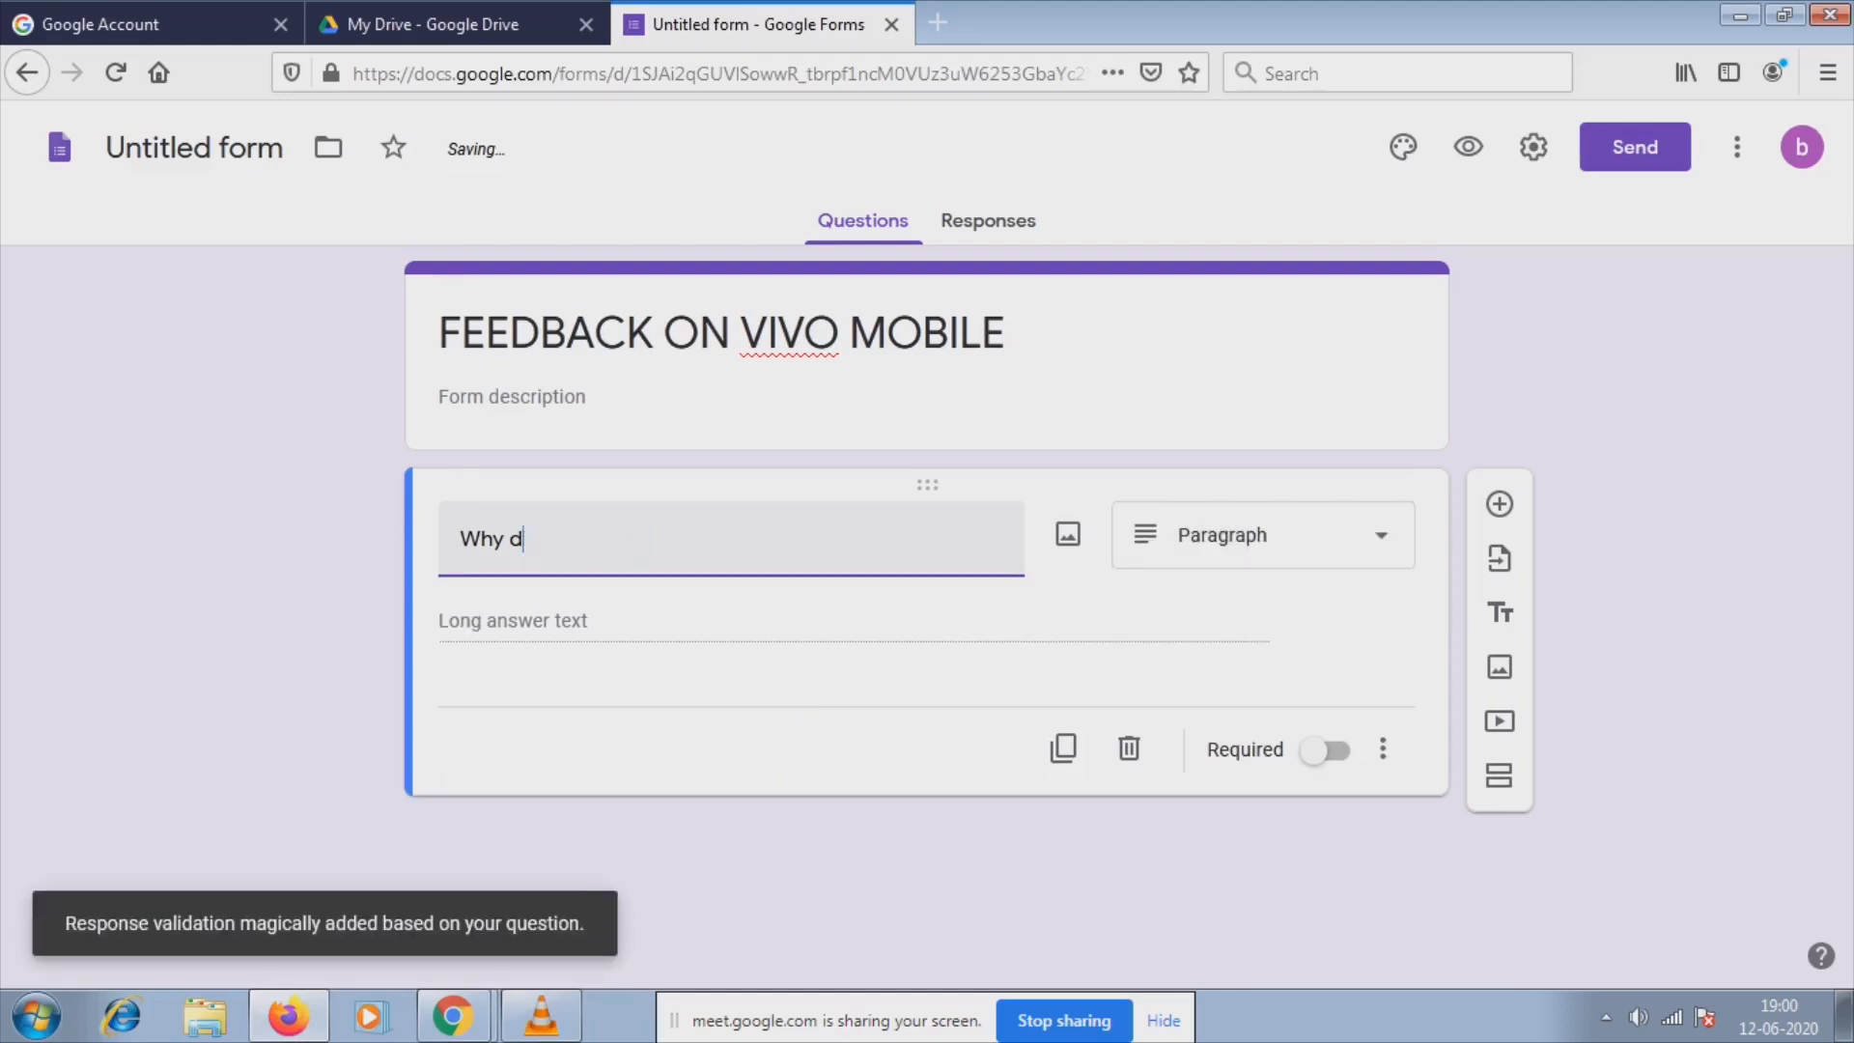
pyautogui.write('Name')
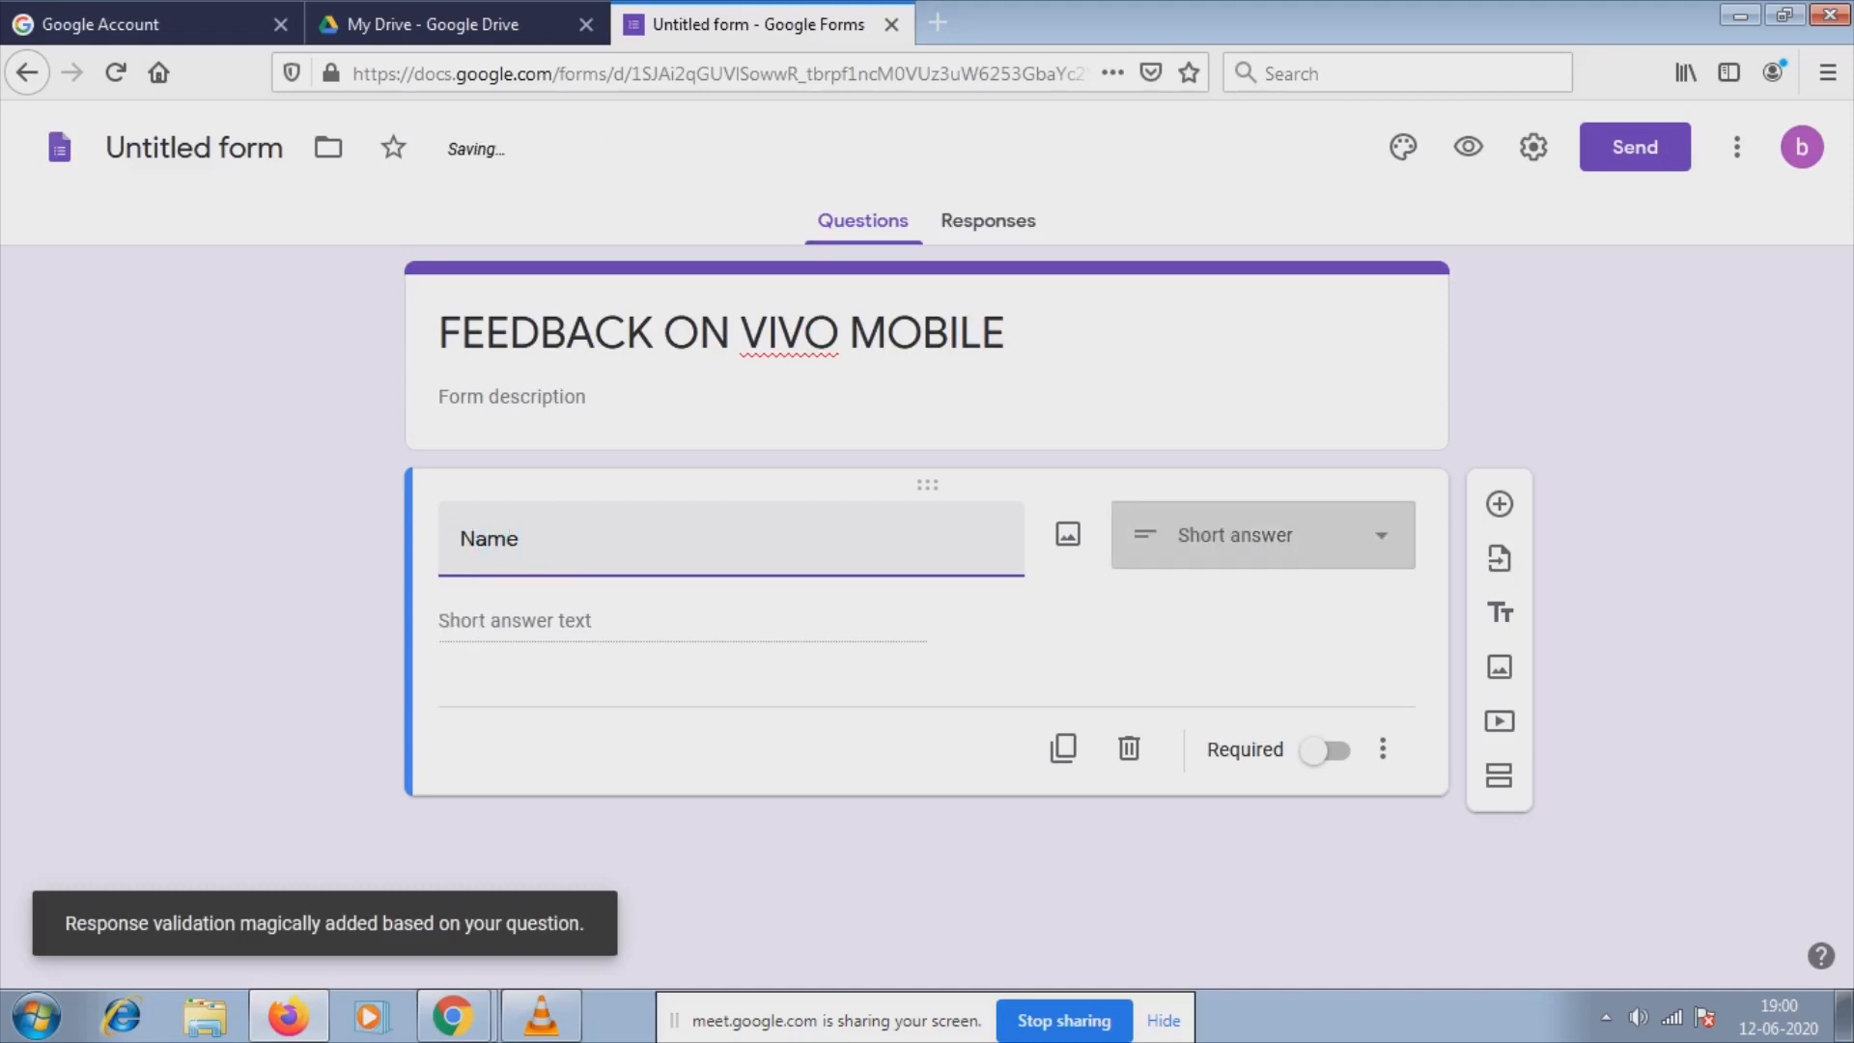
pyautogui.click(1326, 750)
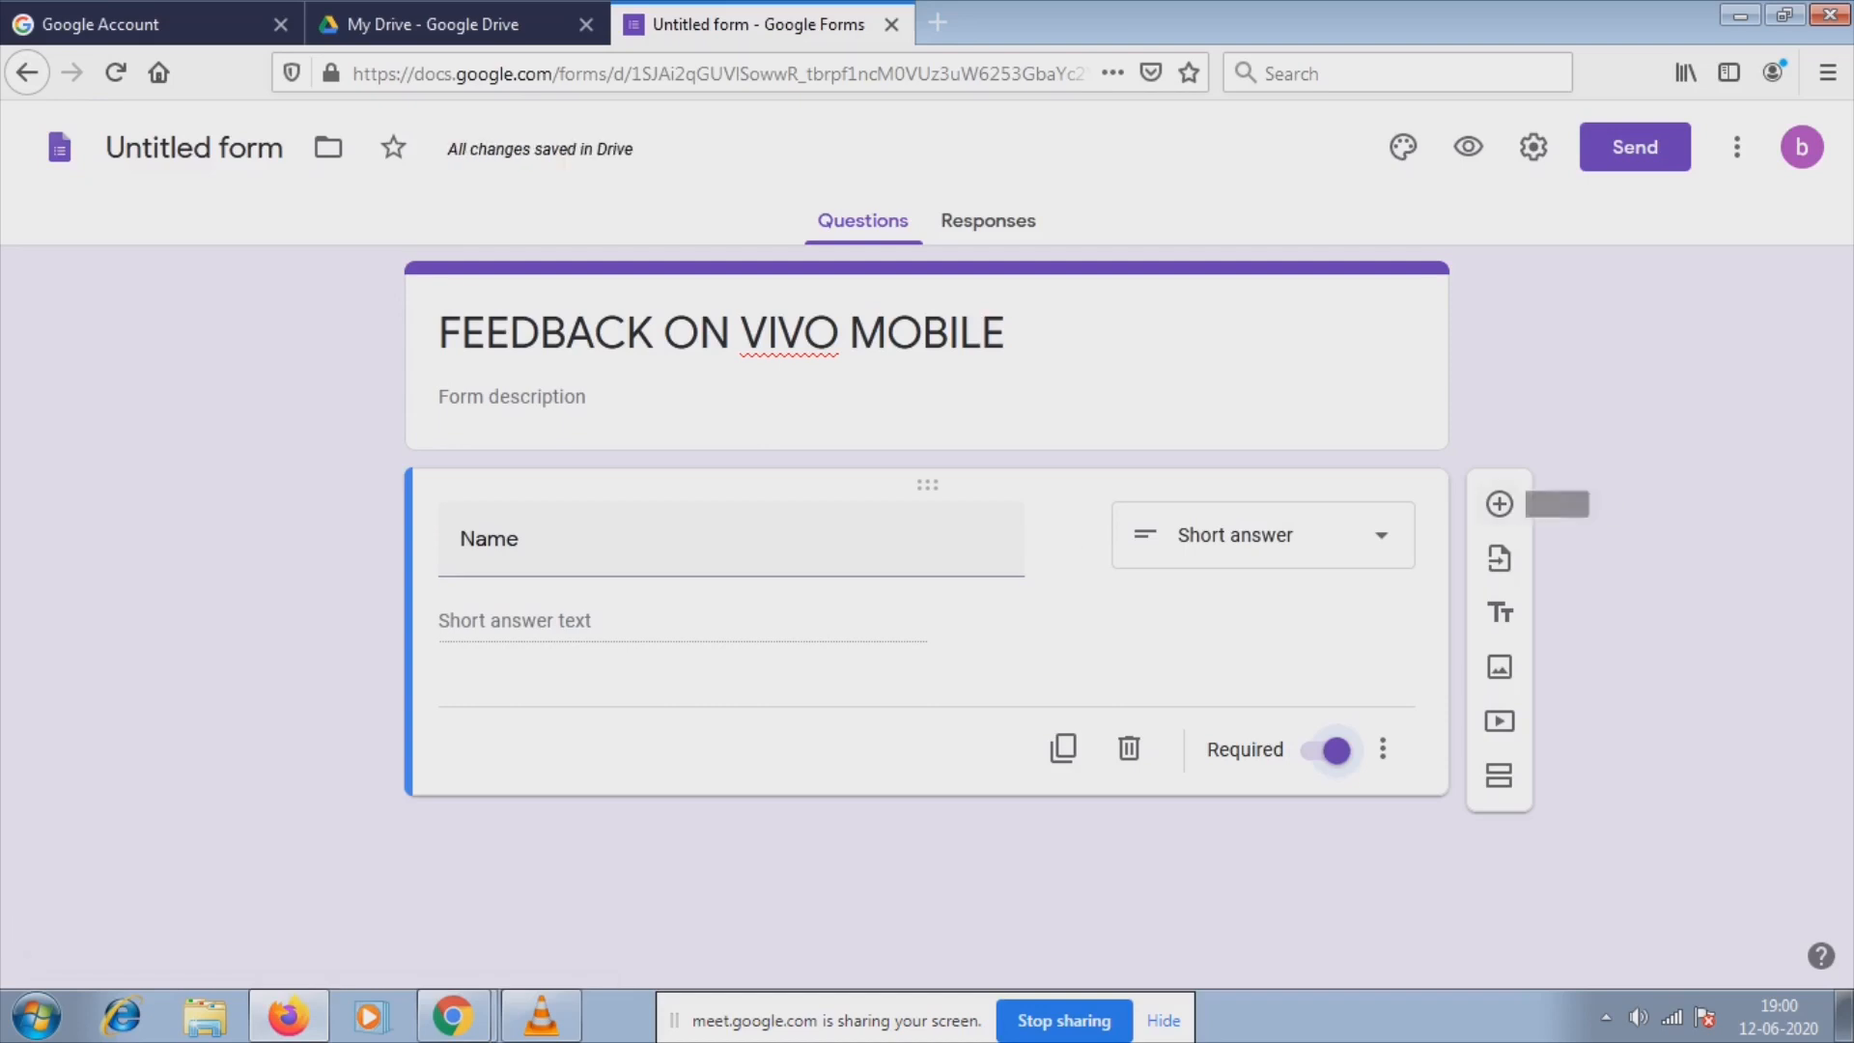
pyautogui.click(1500, 503)
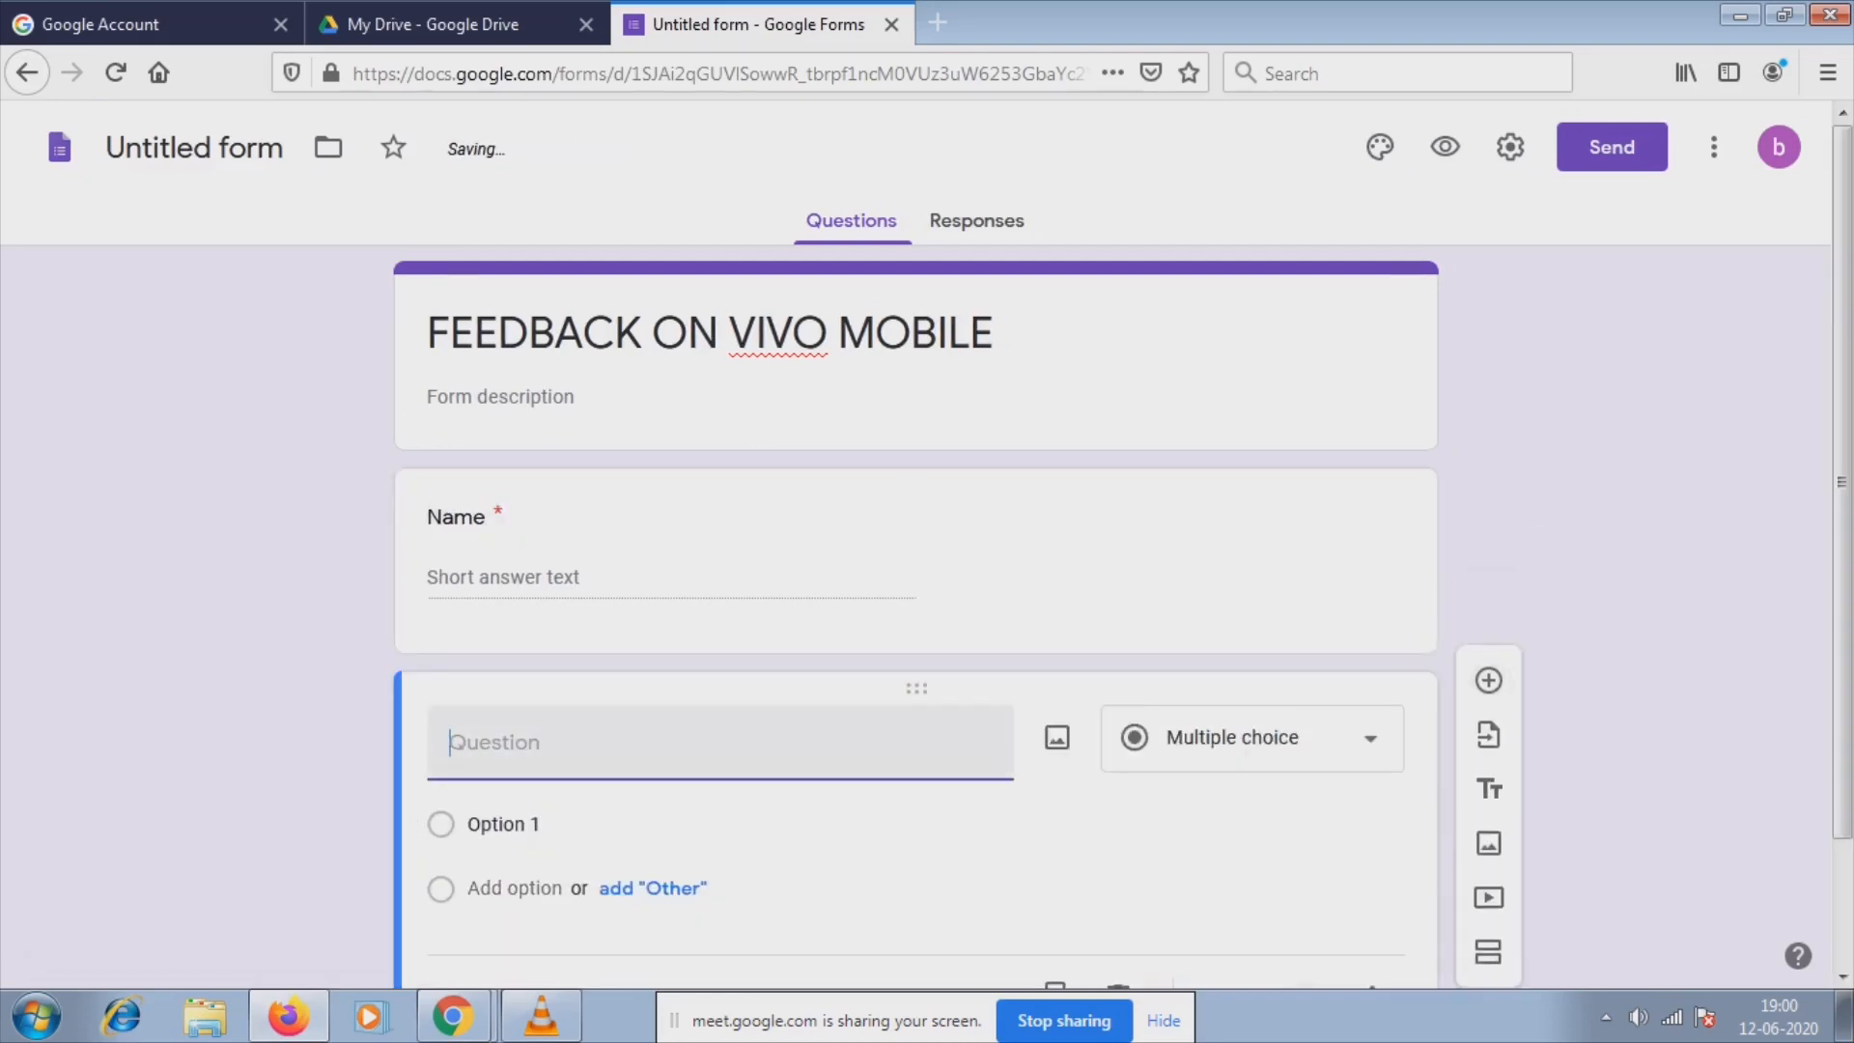
# Add a required 'E-Mail ID' question, then begin a third question titled 'Why did you perfer…'.
pyautogui.write('e')
pyautogui.press('BackSpace')
pyautogui.write('E-')
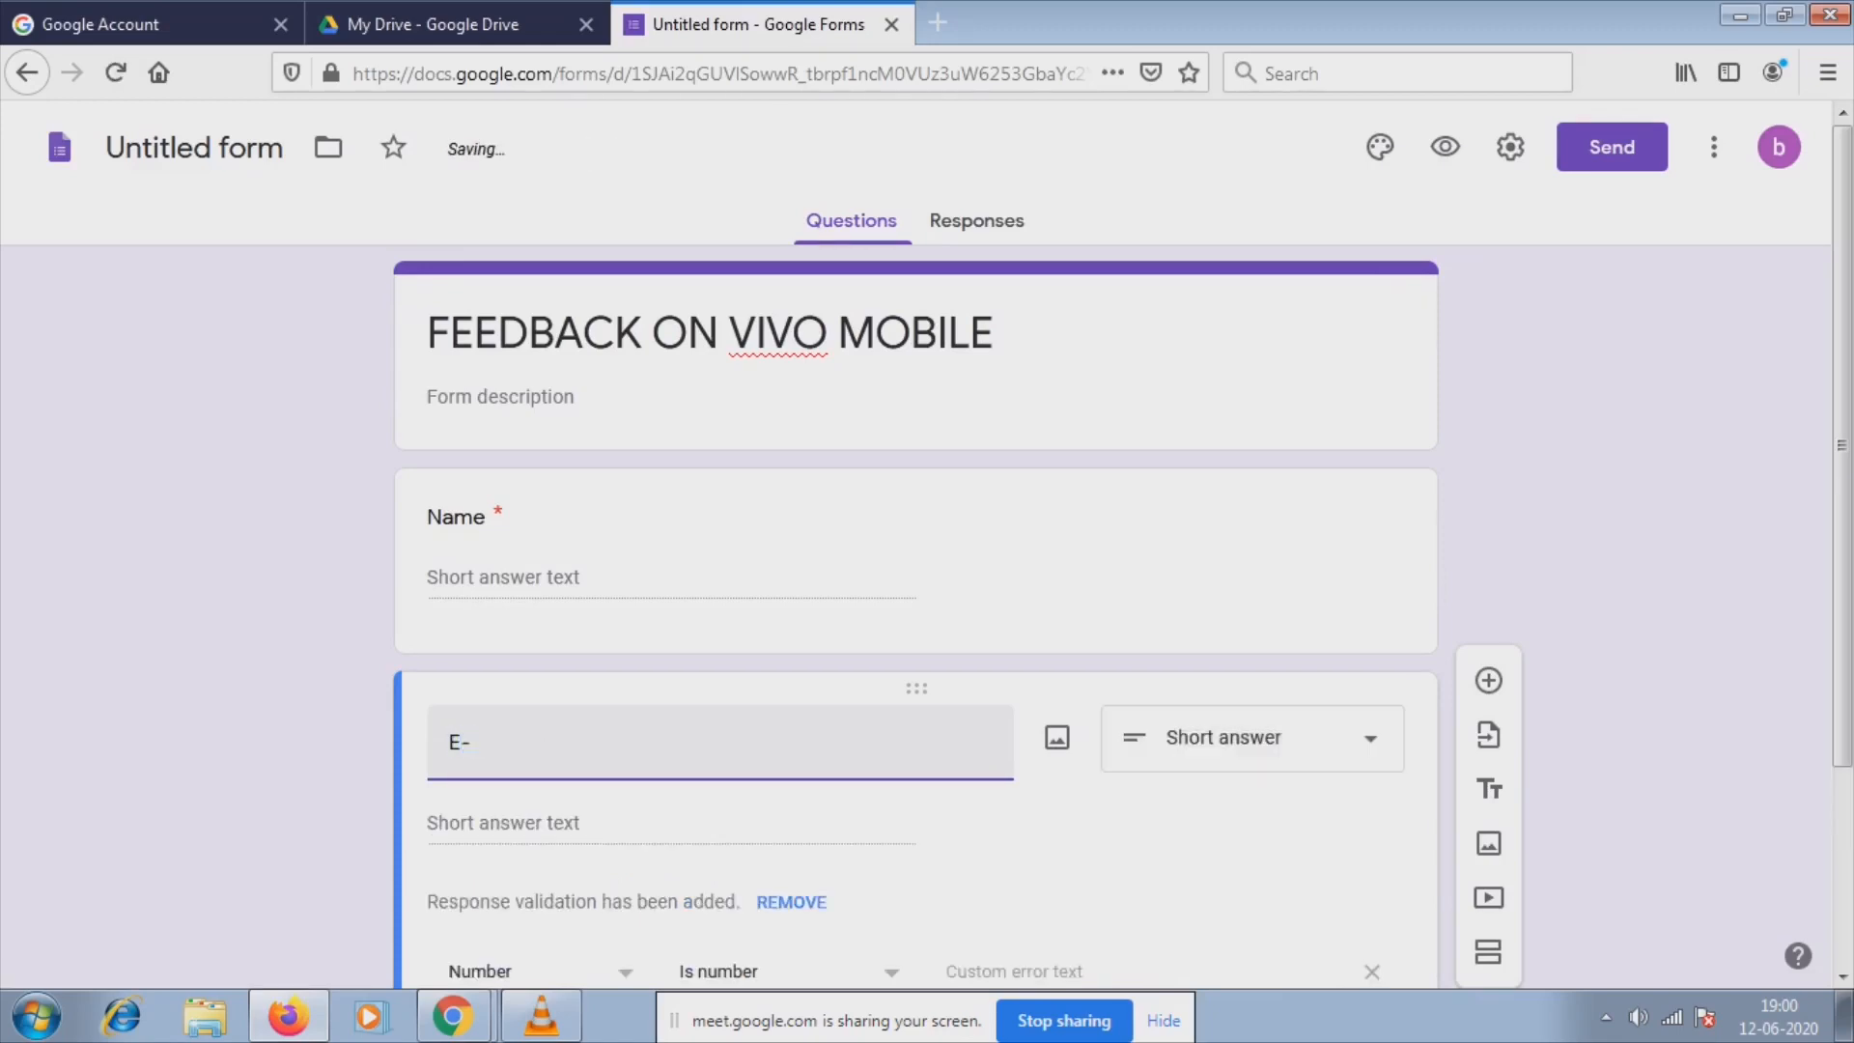
pyautogui.write('Mail')
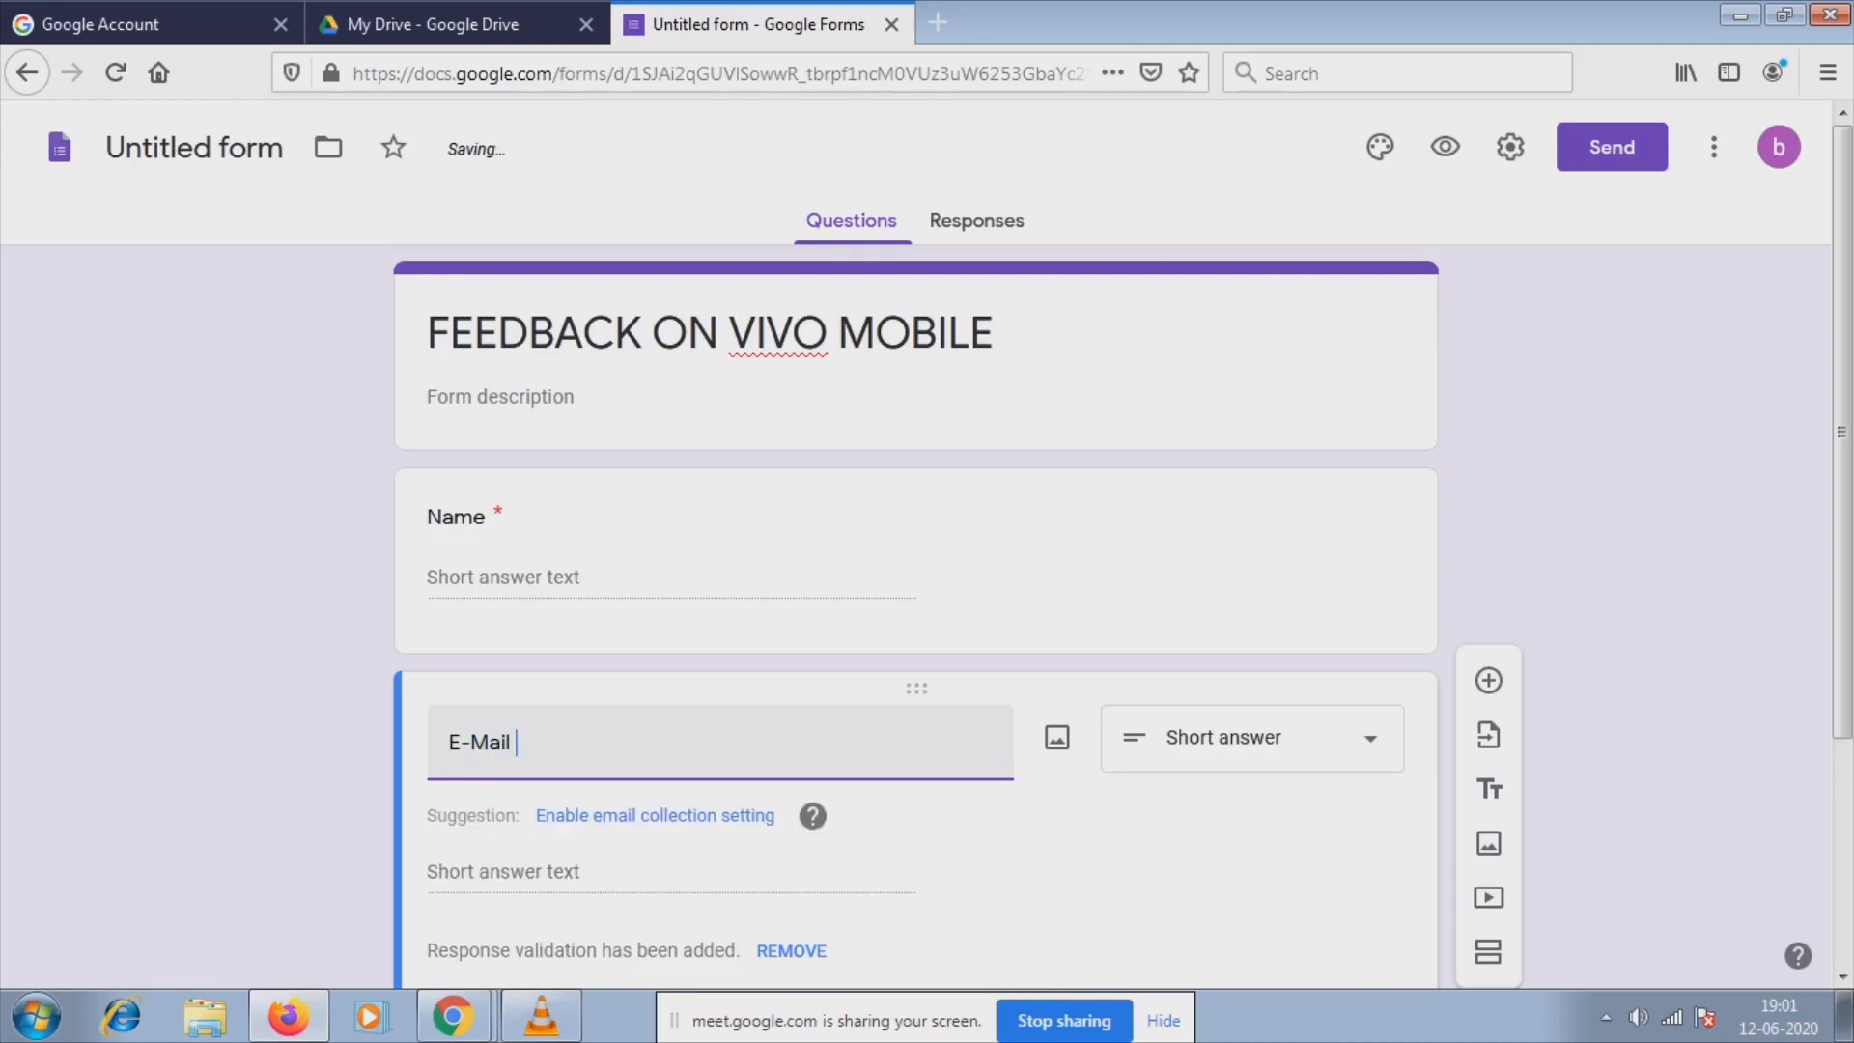
pyautogui.write(' ID')
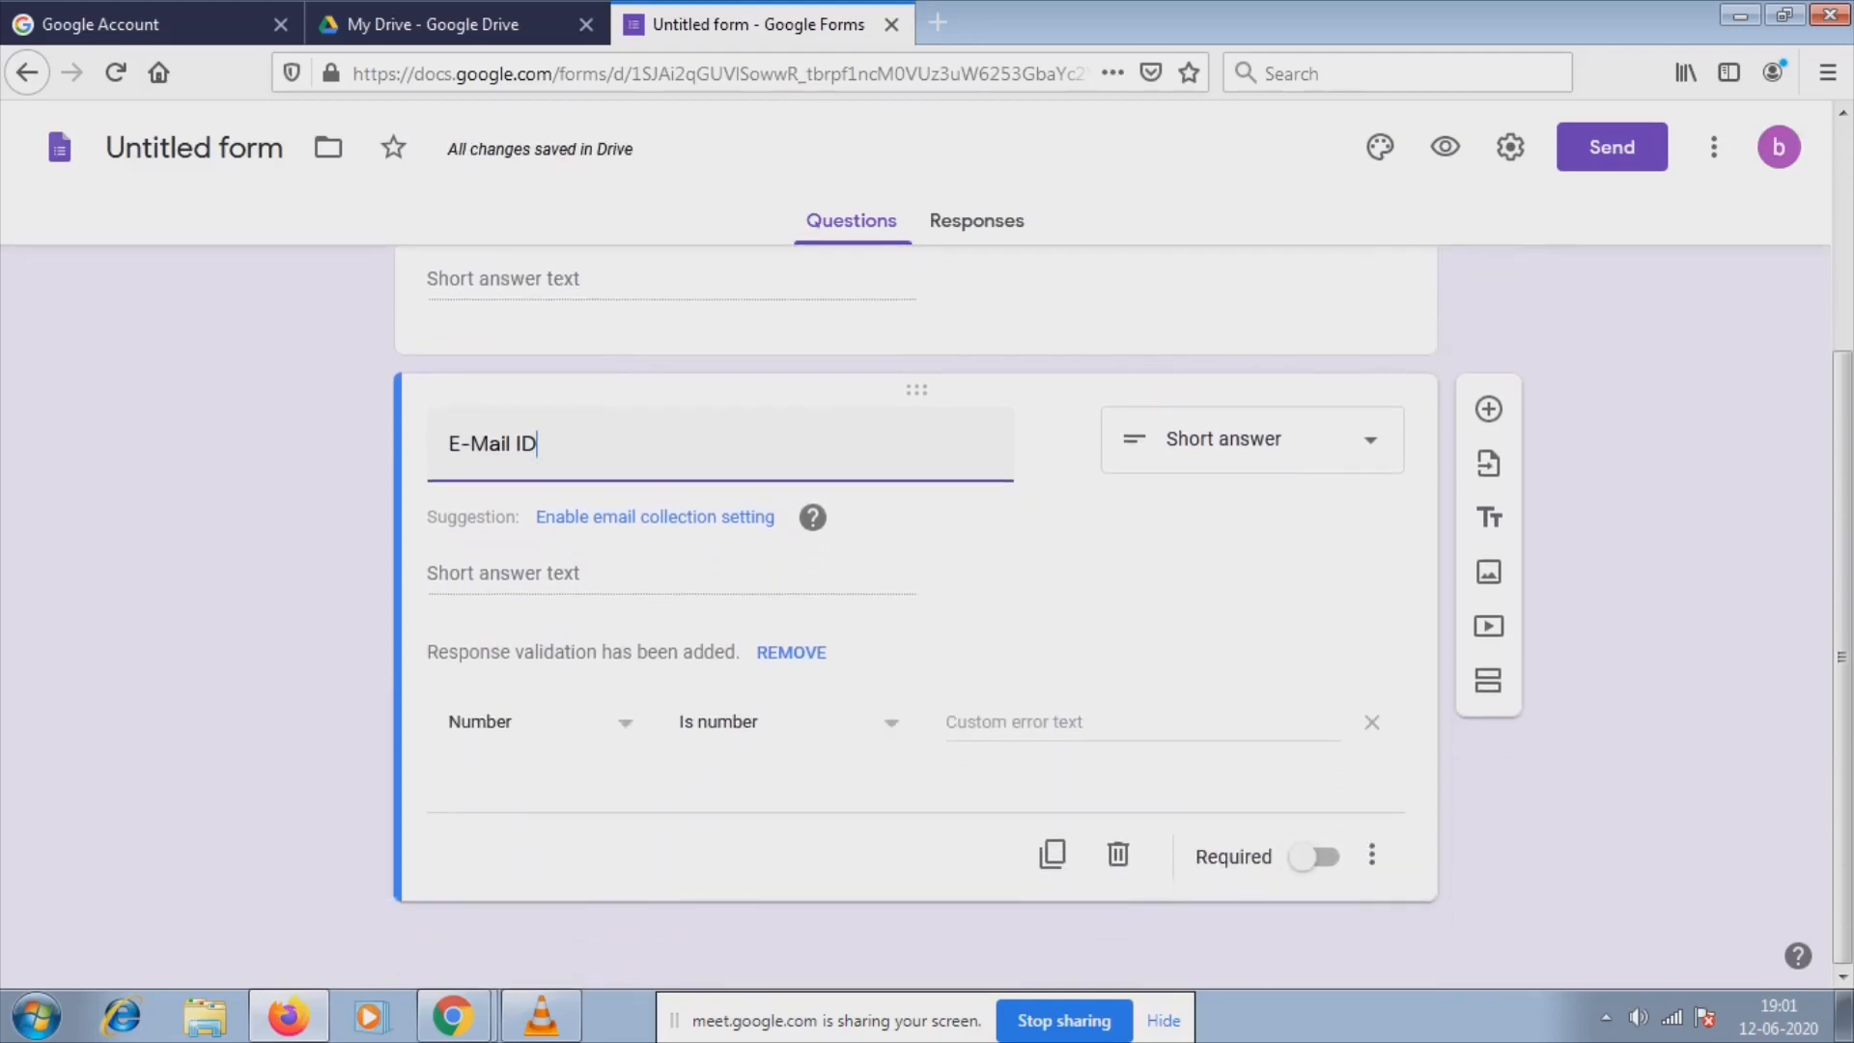
pyautogui.click(1315, 856)
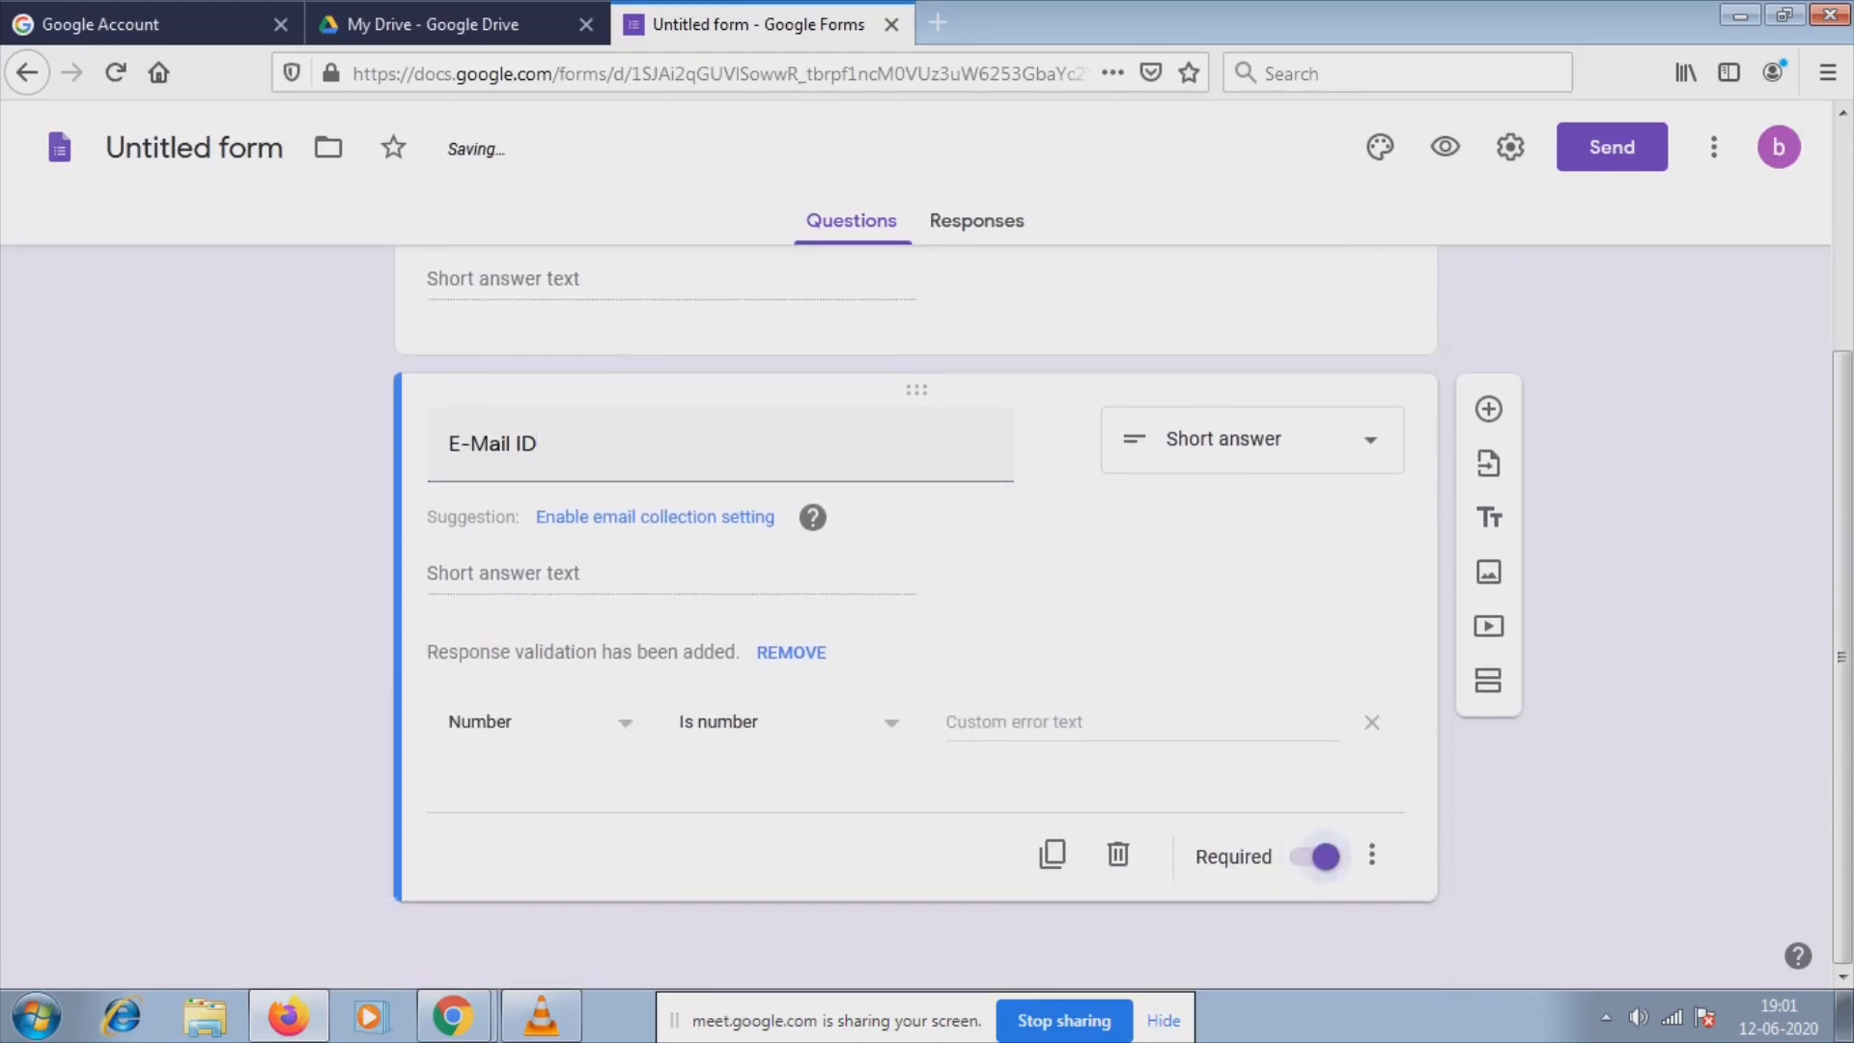
pyautogui.click(1488, 409)
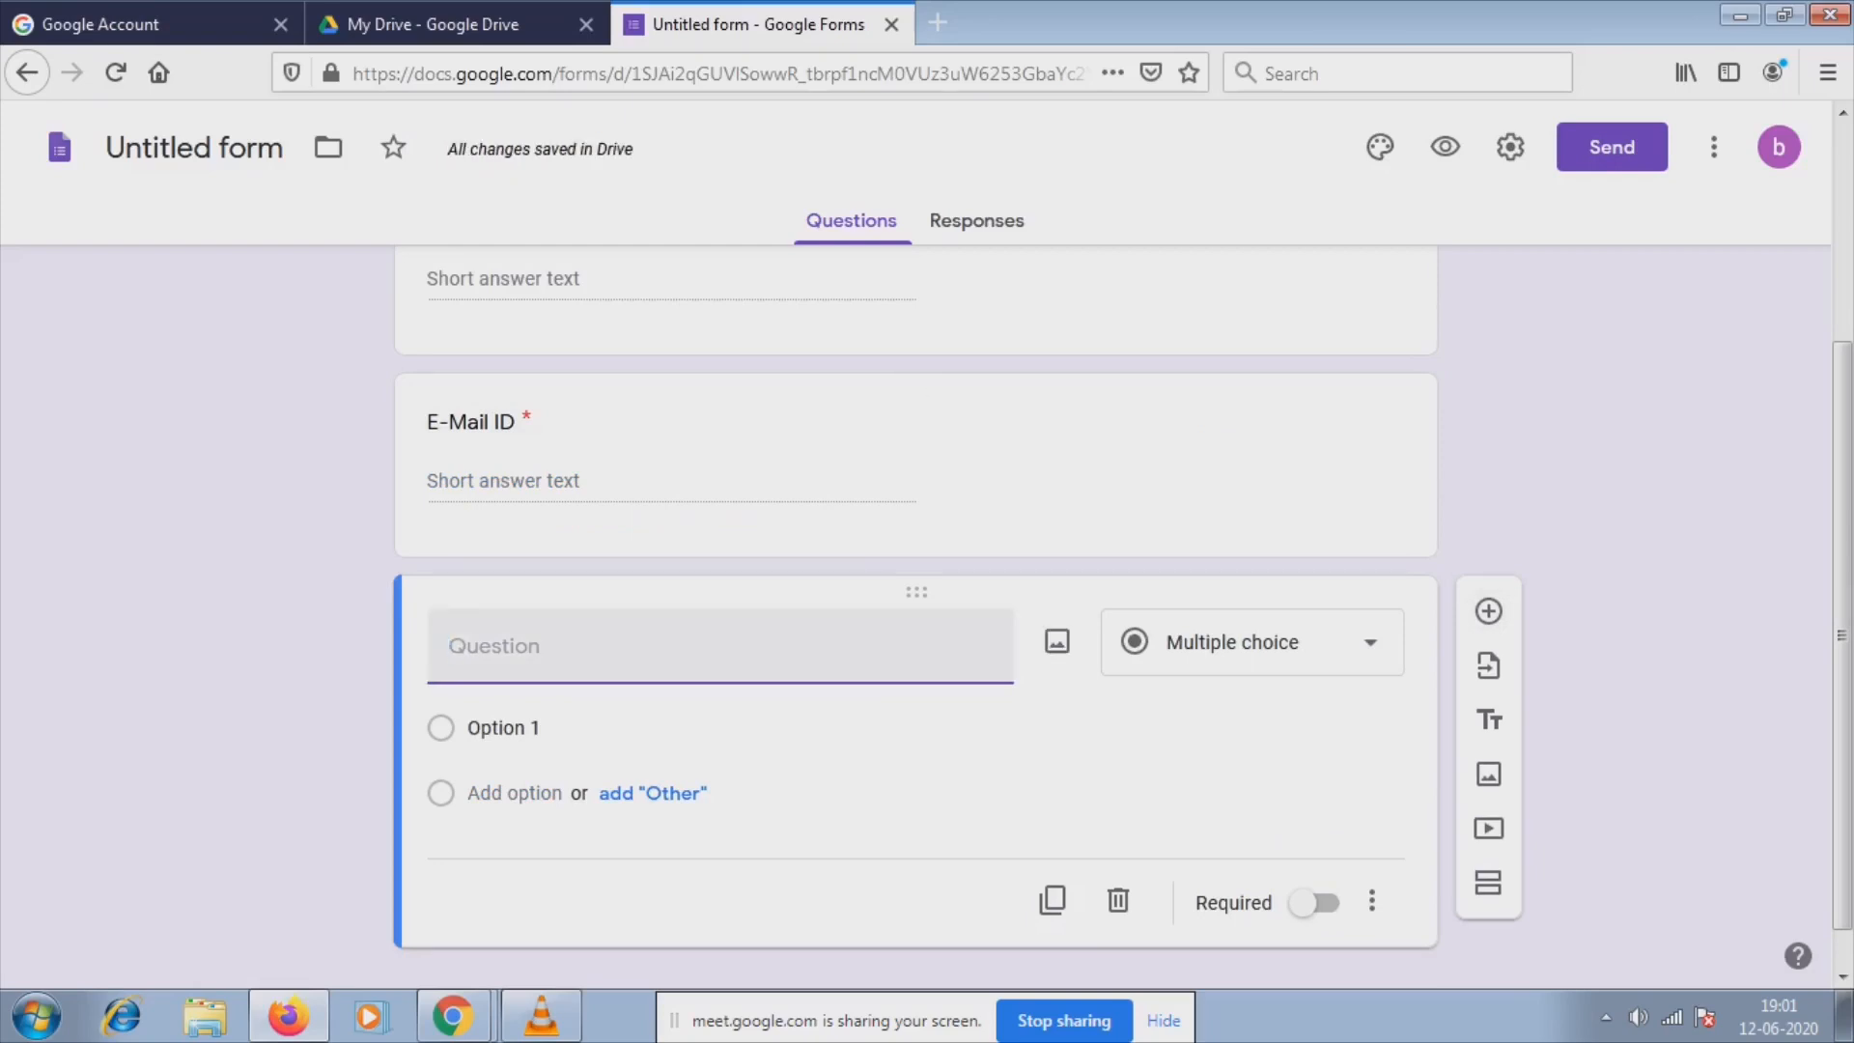
pyautogui.write('Why did ')
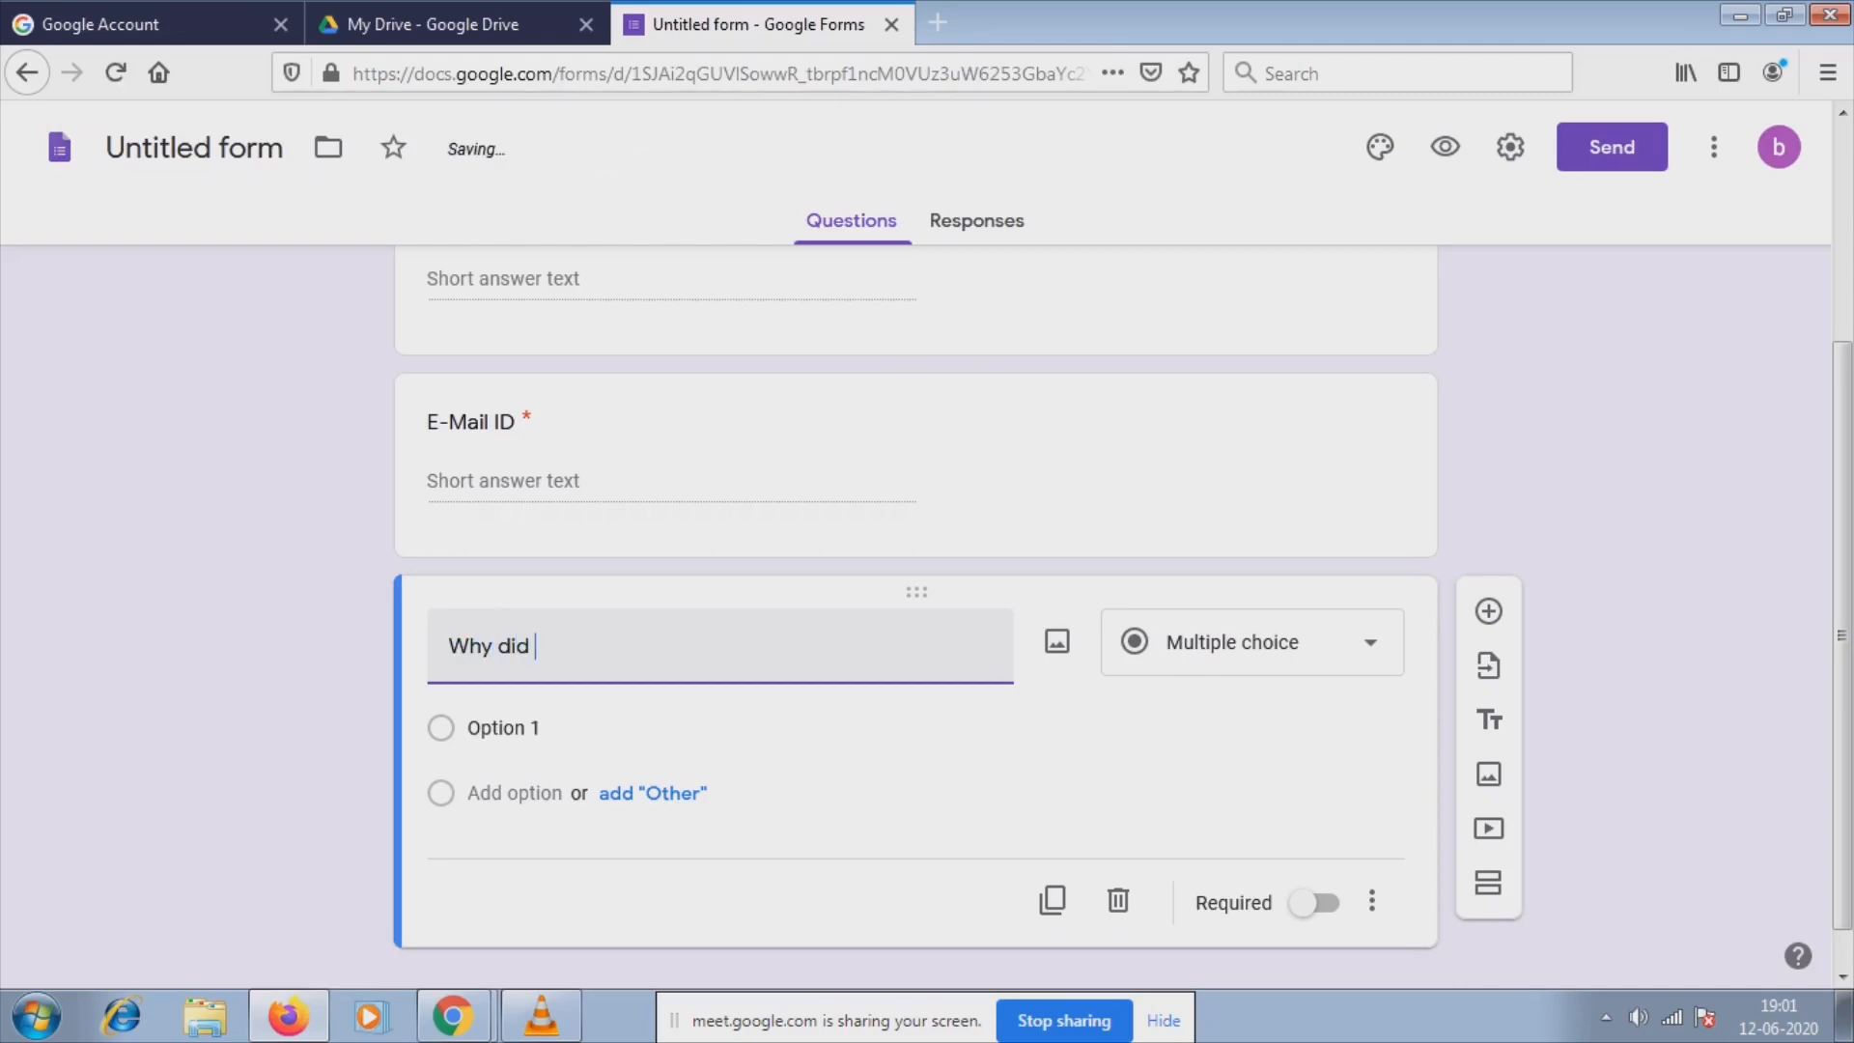
pyautogui.write('you perf')
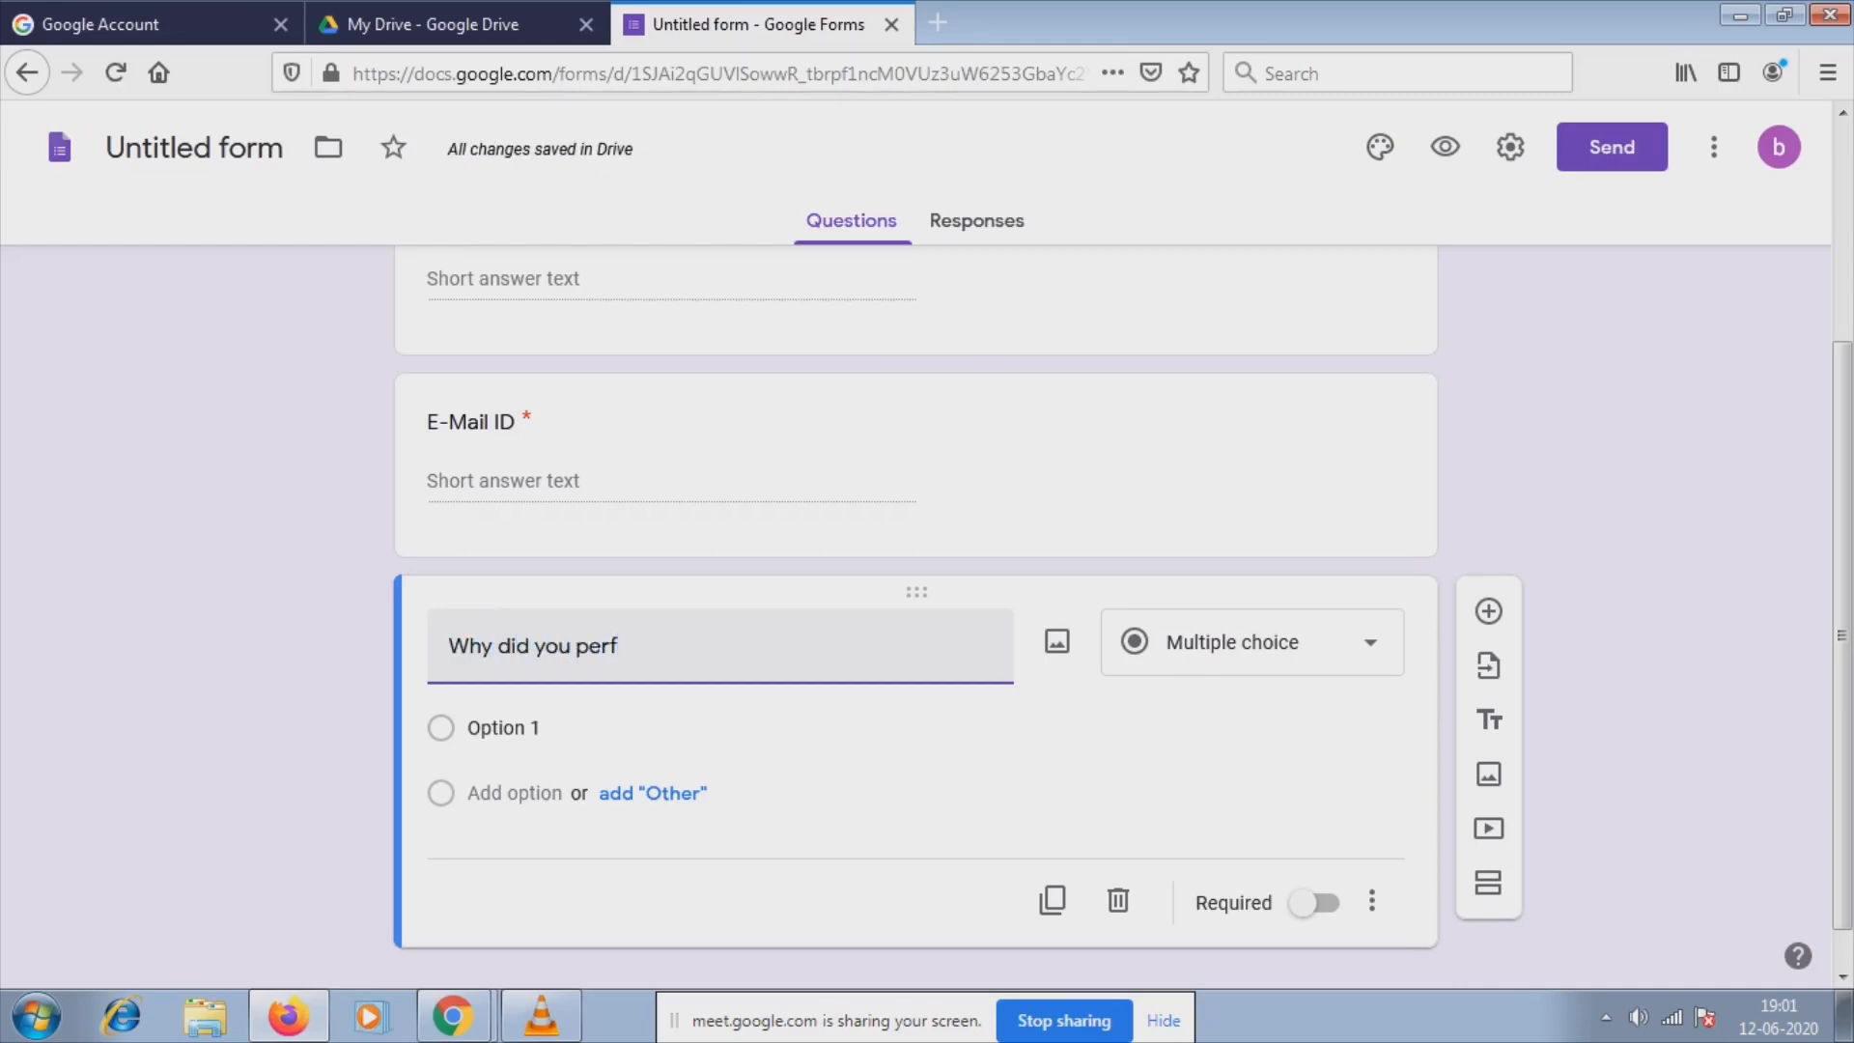
pyautogui.write('er vov')
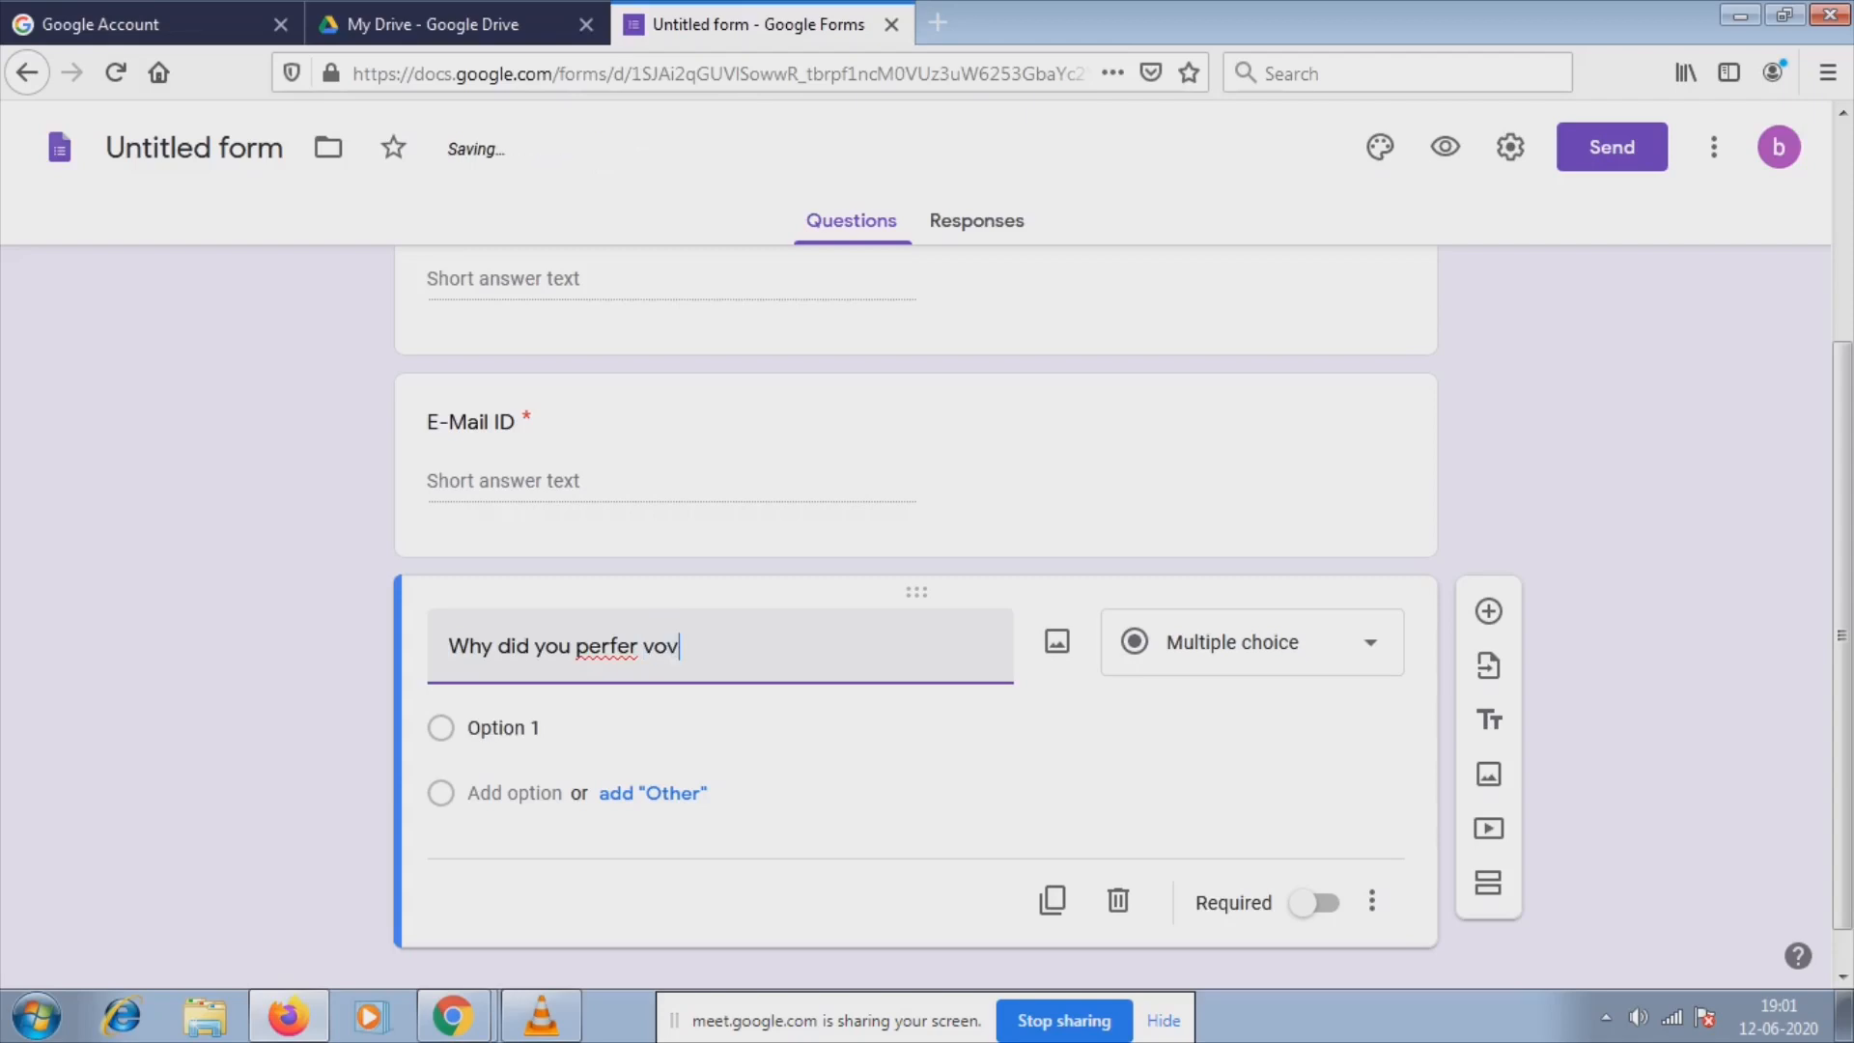
# Complete the title 'Why did you perfer vivo mobiles ?' and set the first option to Brand.
pyautogui.press('BackSpace')
pyautogui.press('BackSpace')
pyautogui.write('ivo mobiles ?')
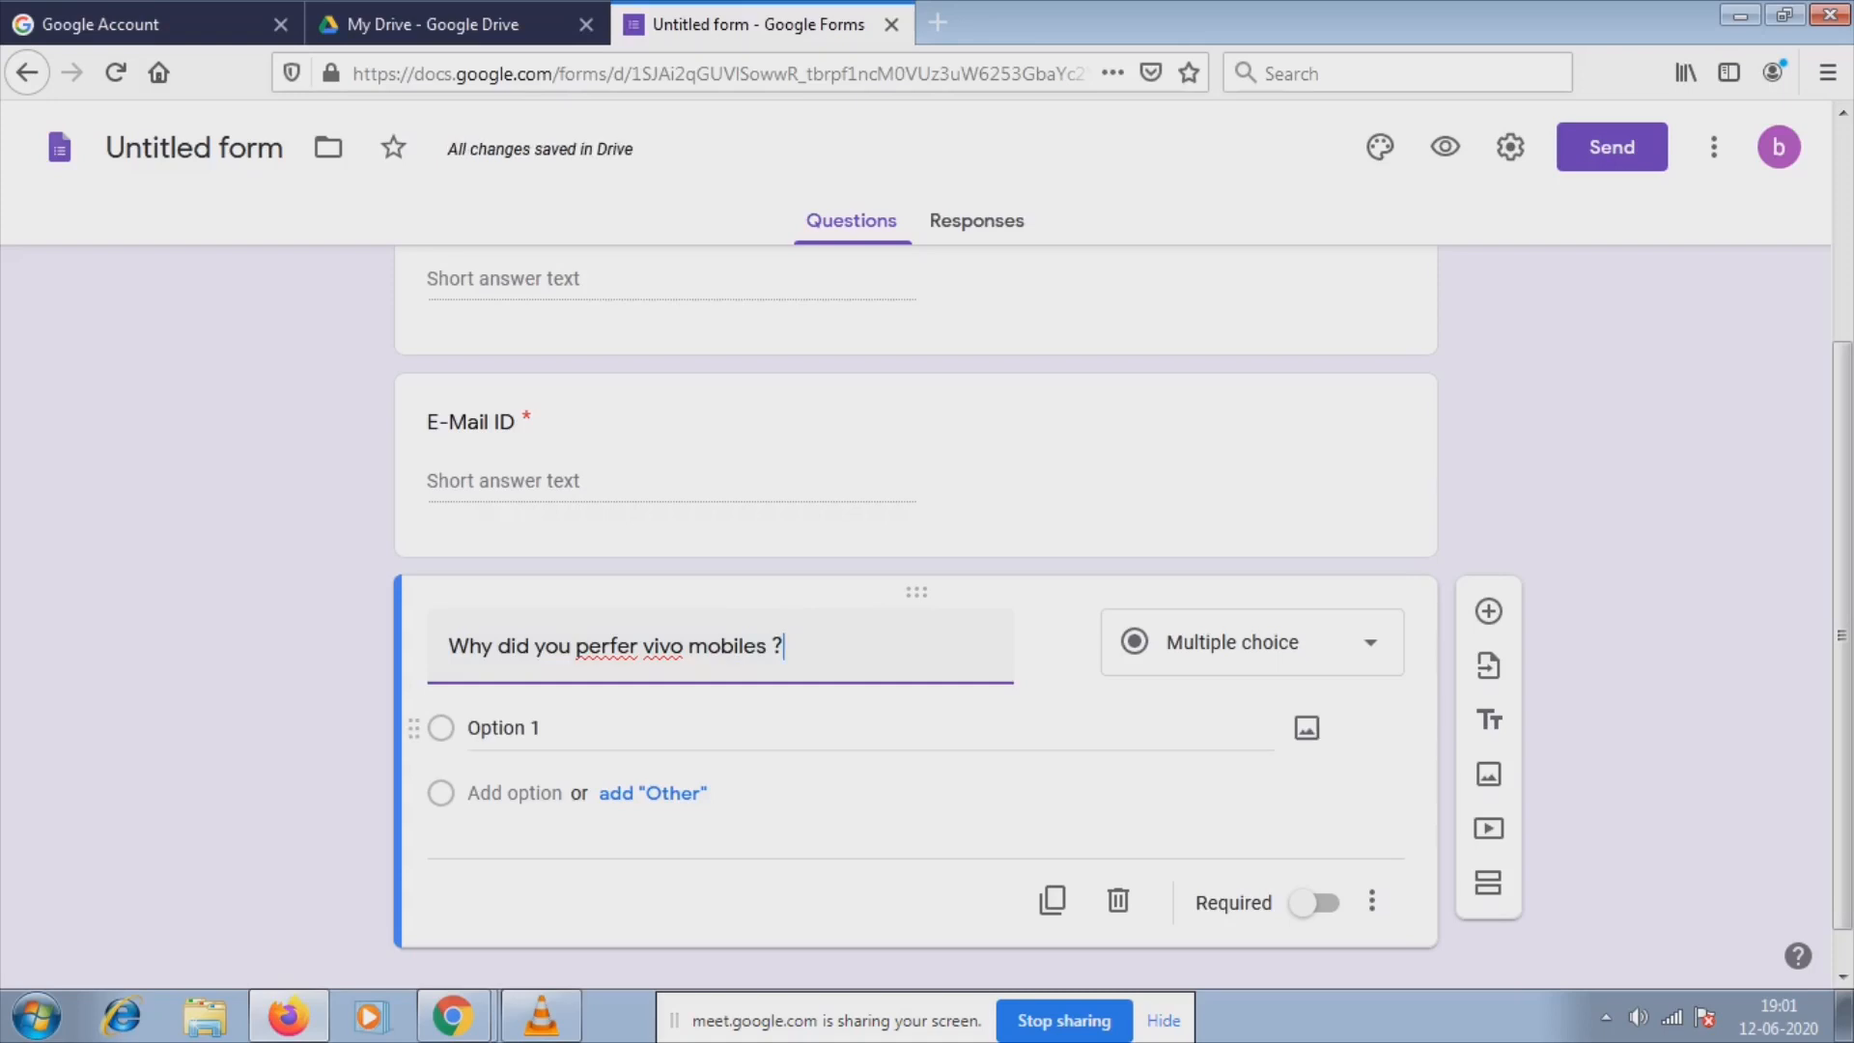
pyautogui.click(564, 728)
pyautogui.press('BackSpace')
pyautogui.write('Brand')
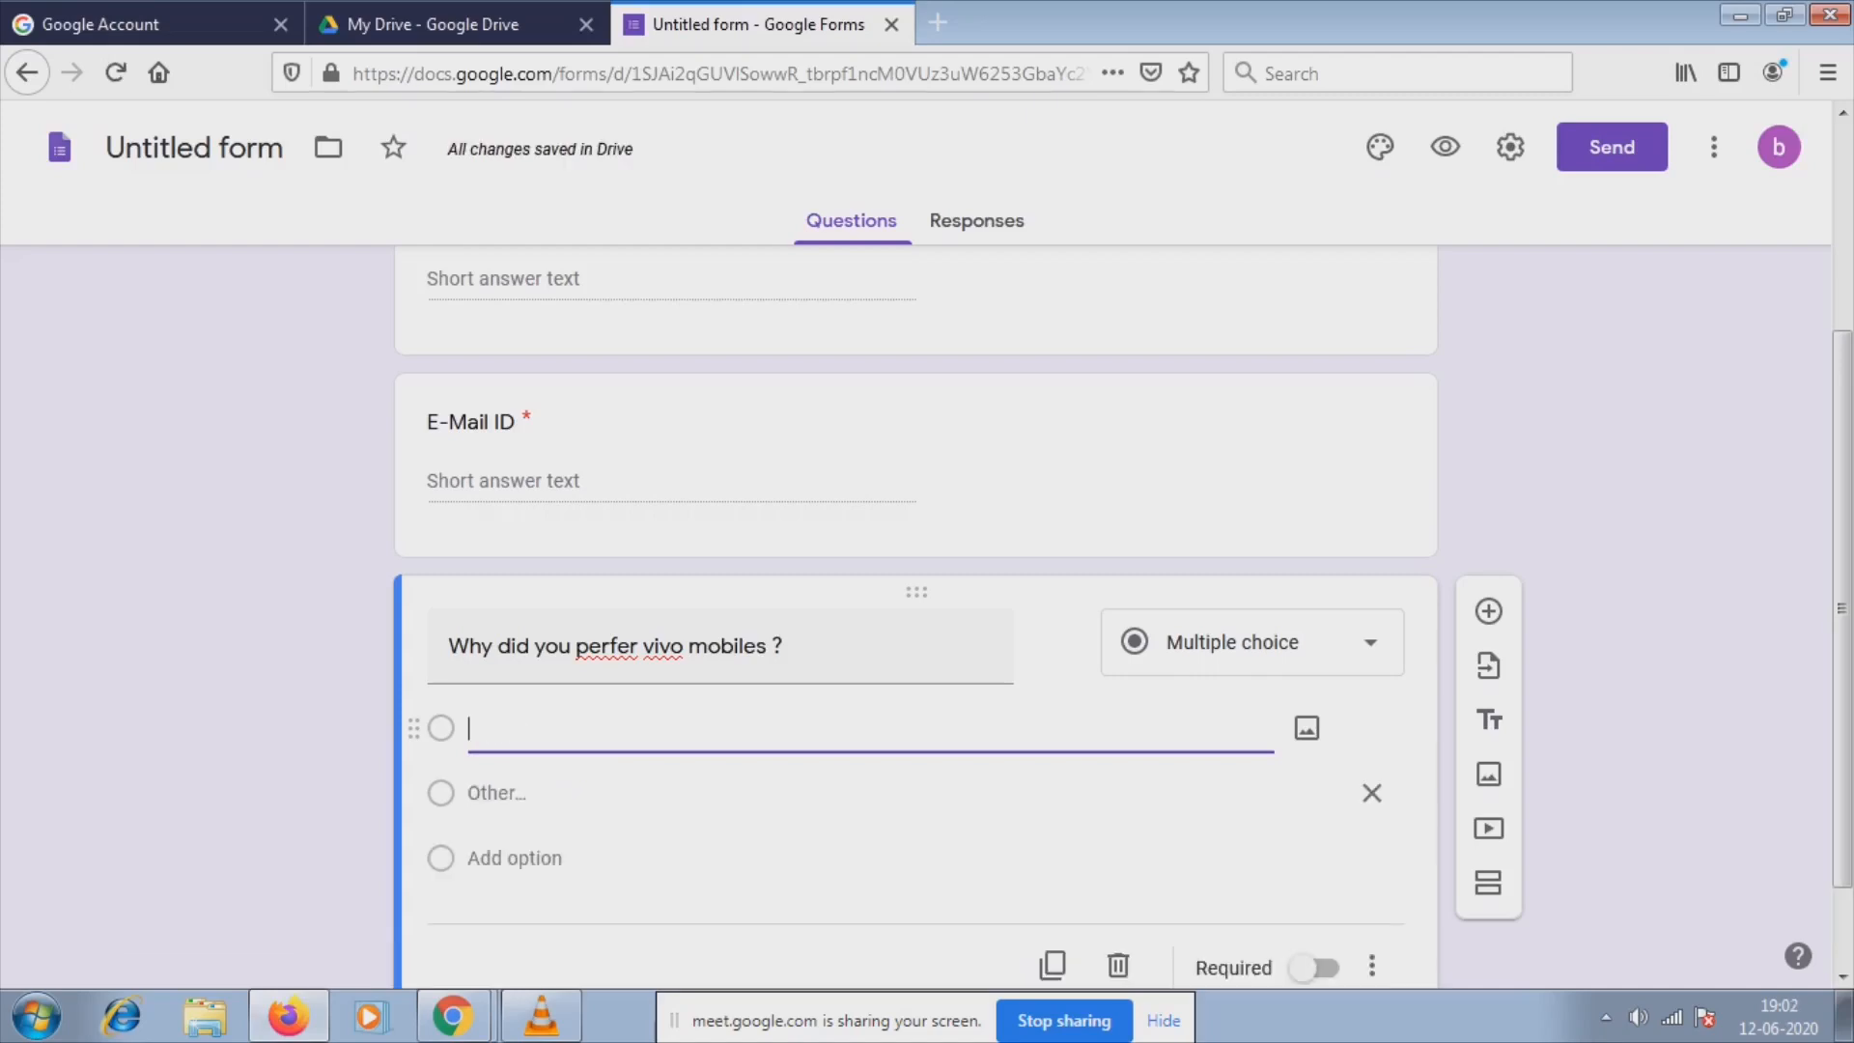
pyautogui.write('Brand')
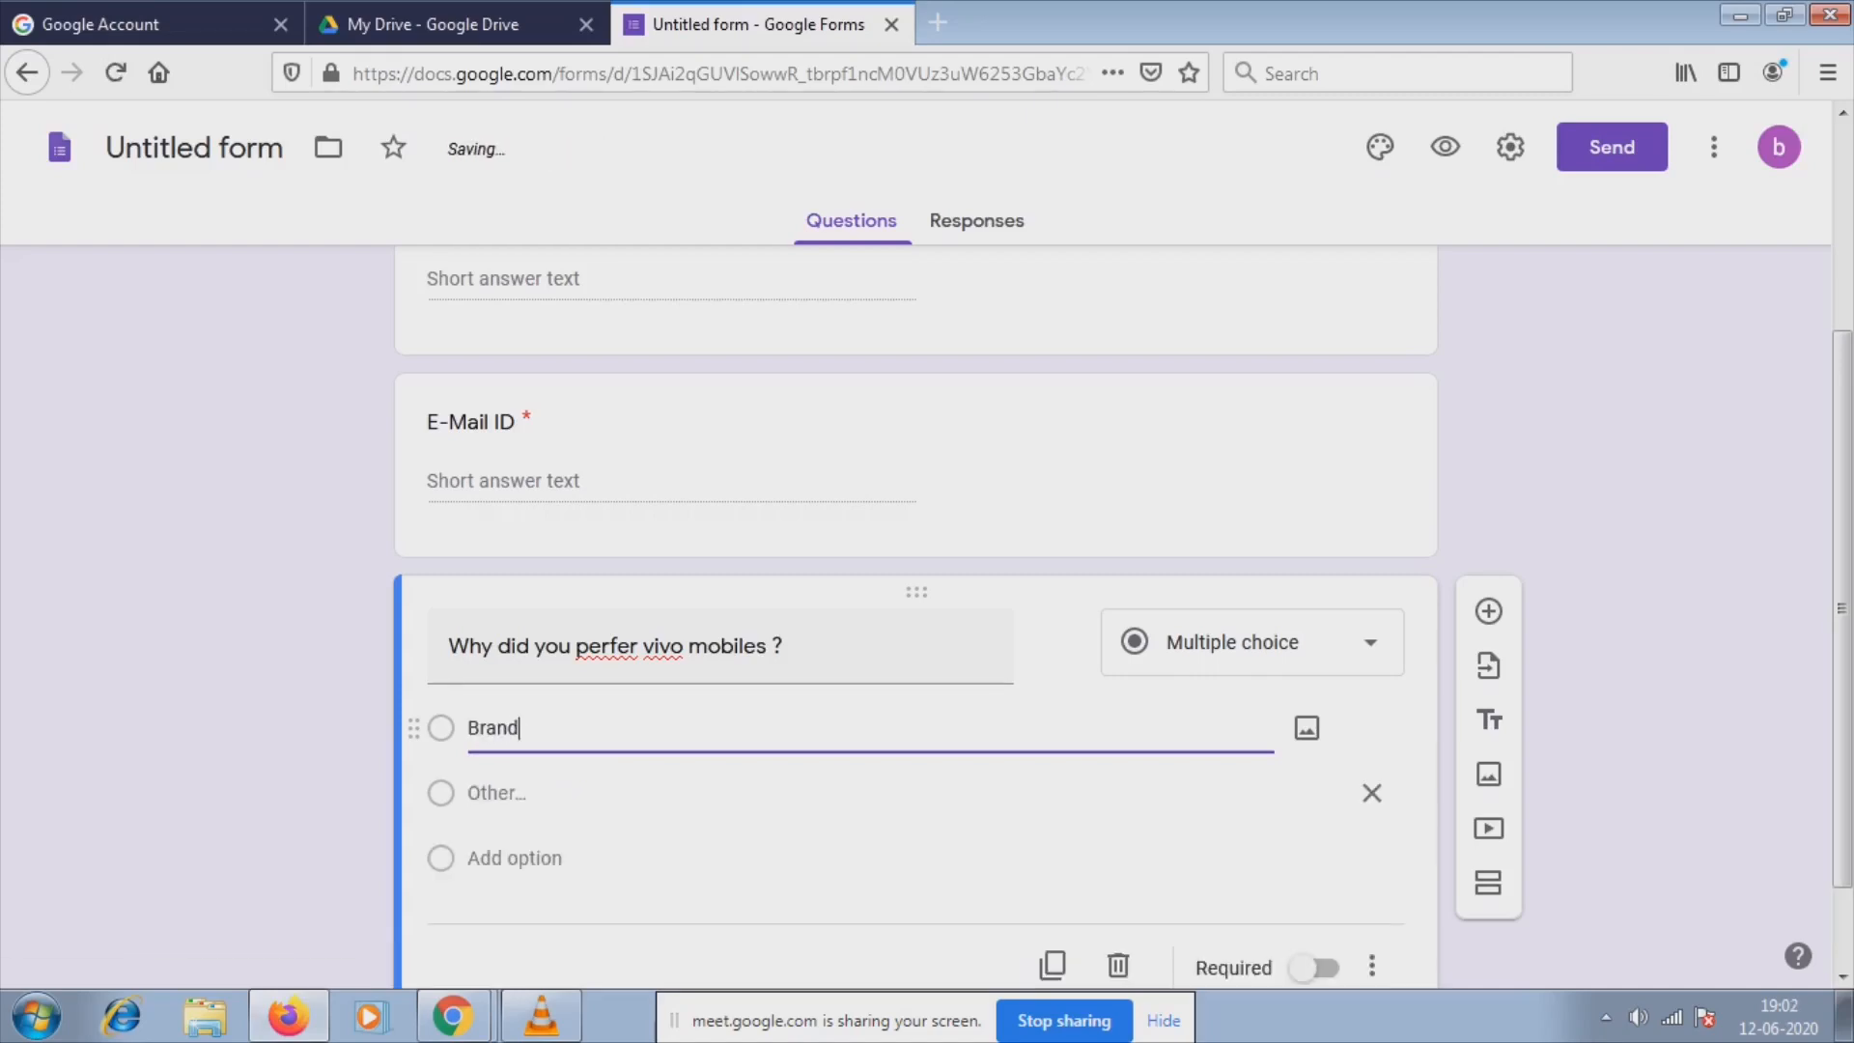
# Remove the Other row and add 'Low Cost' as the second choice.
pyautogui.click(498, 793)
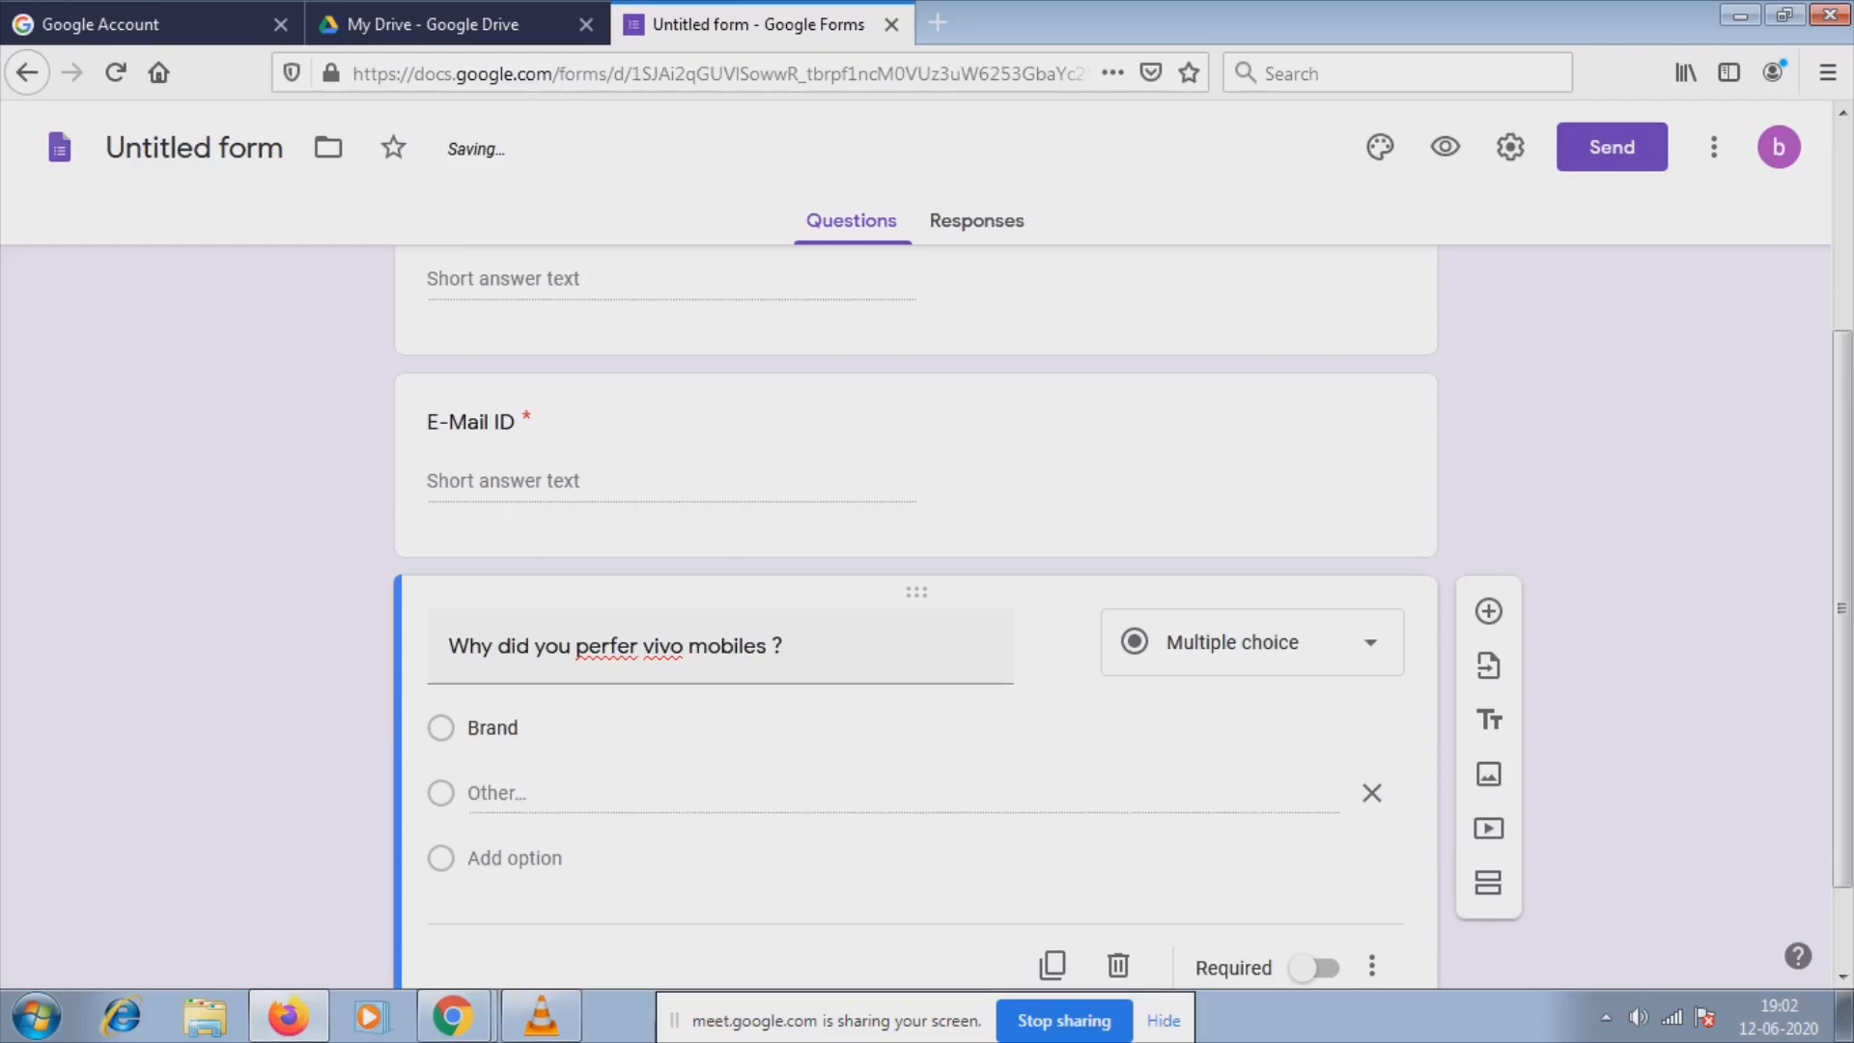
pyautogui.doubleClick(493, 793)
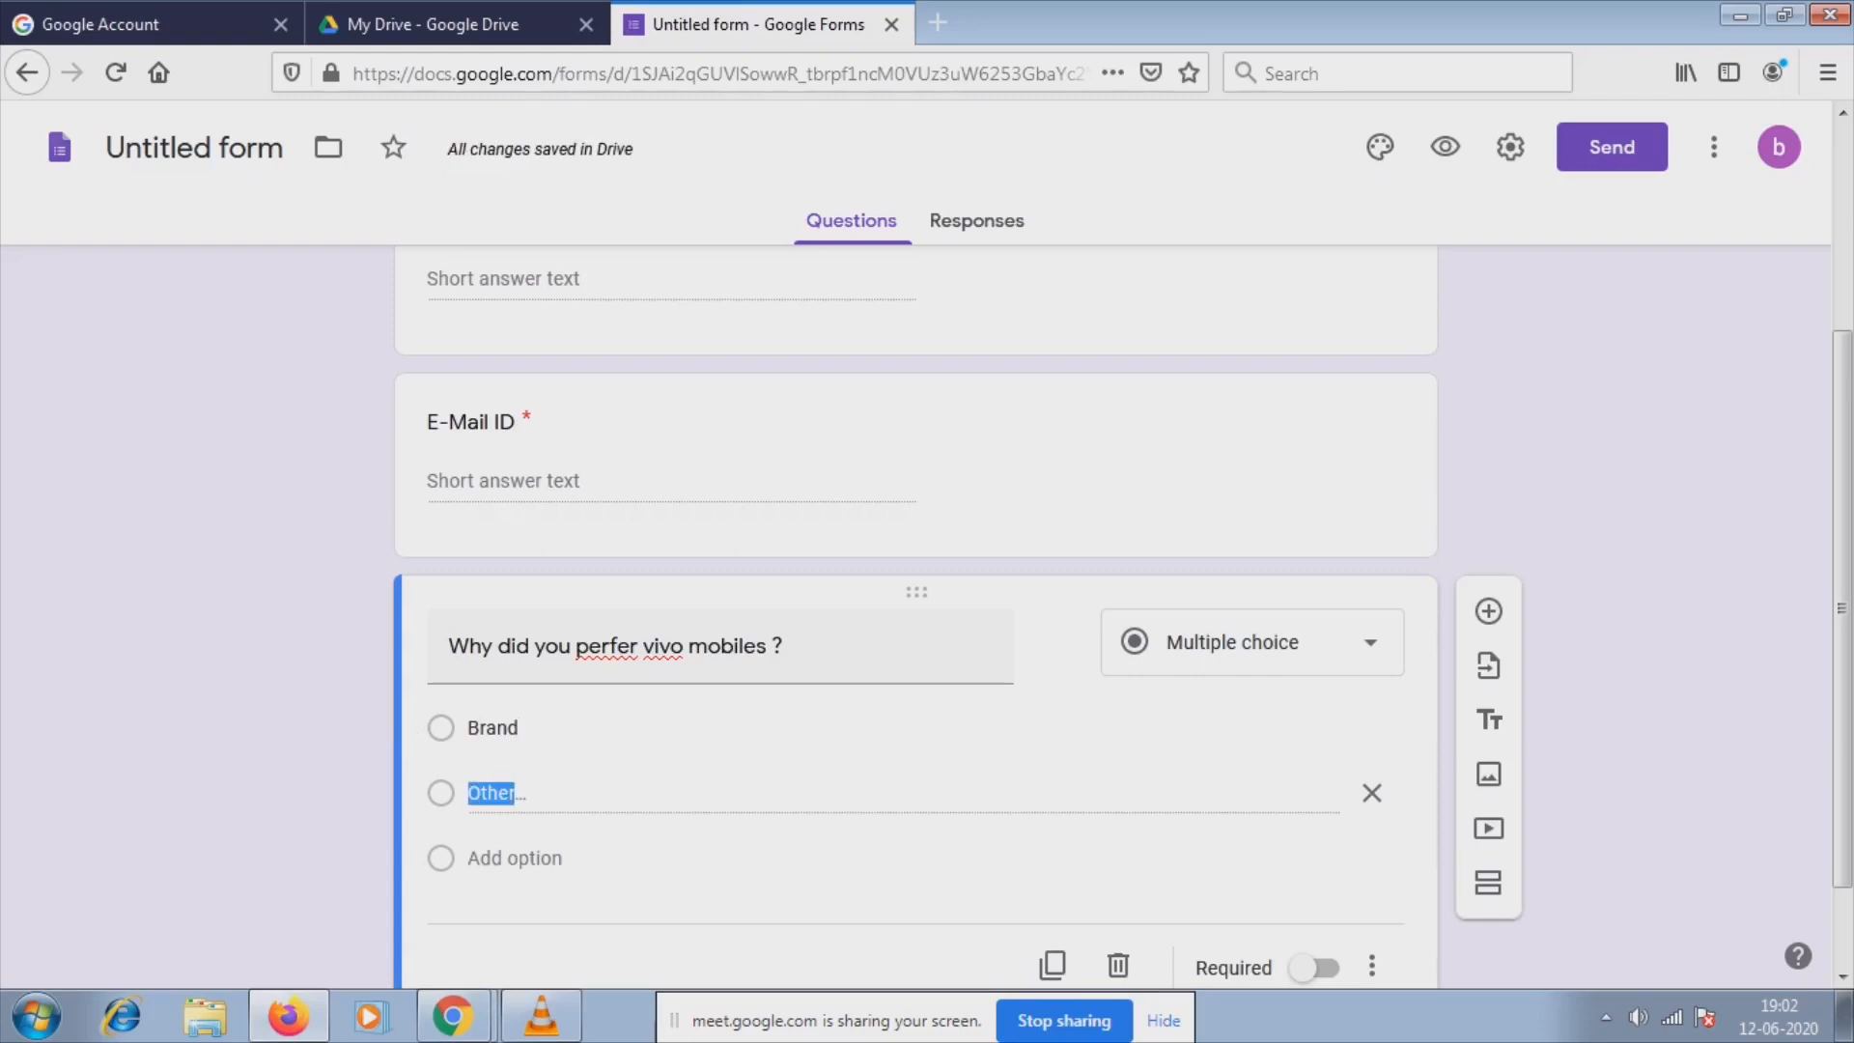
pyautogui.click(494, 793)
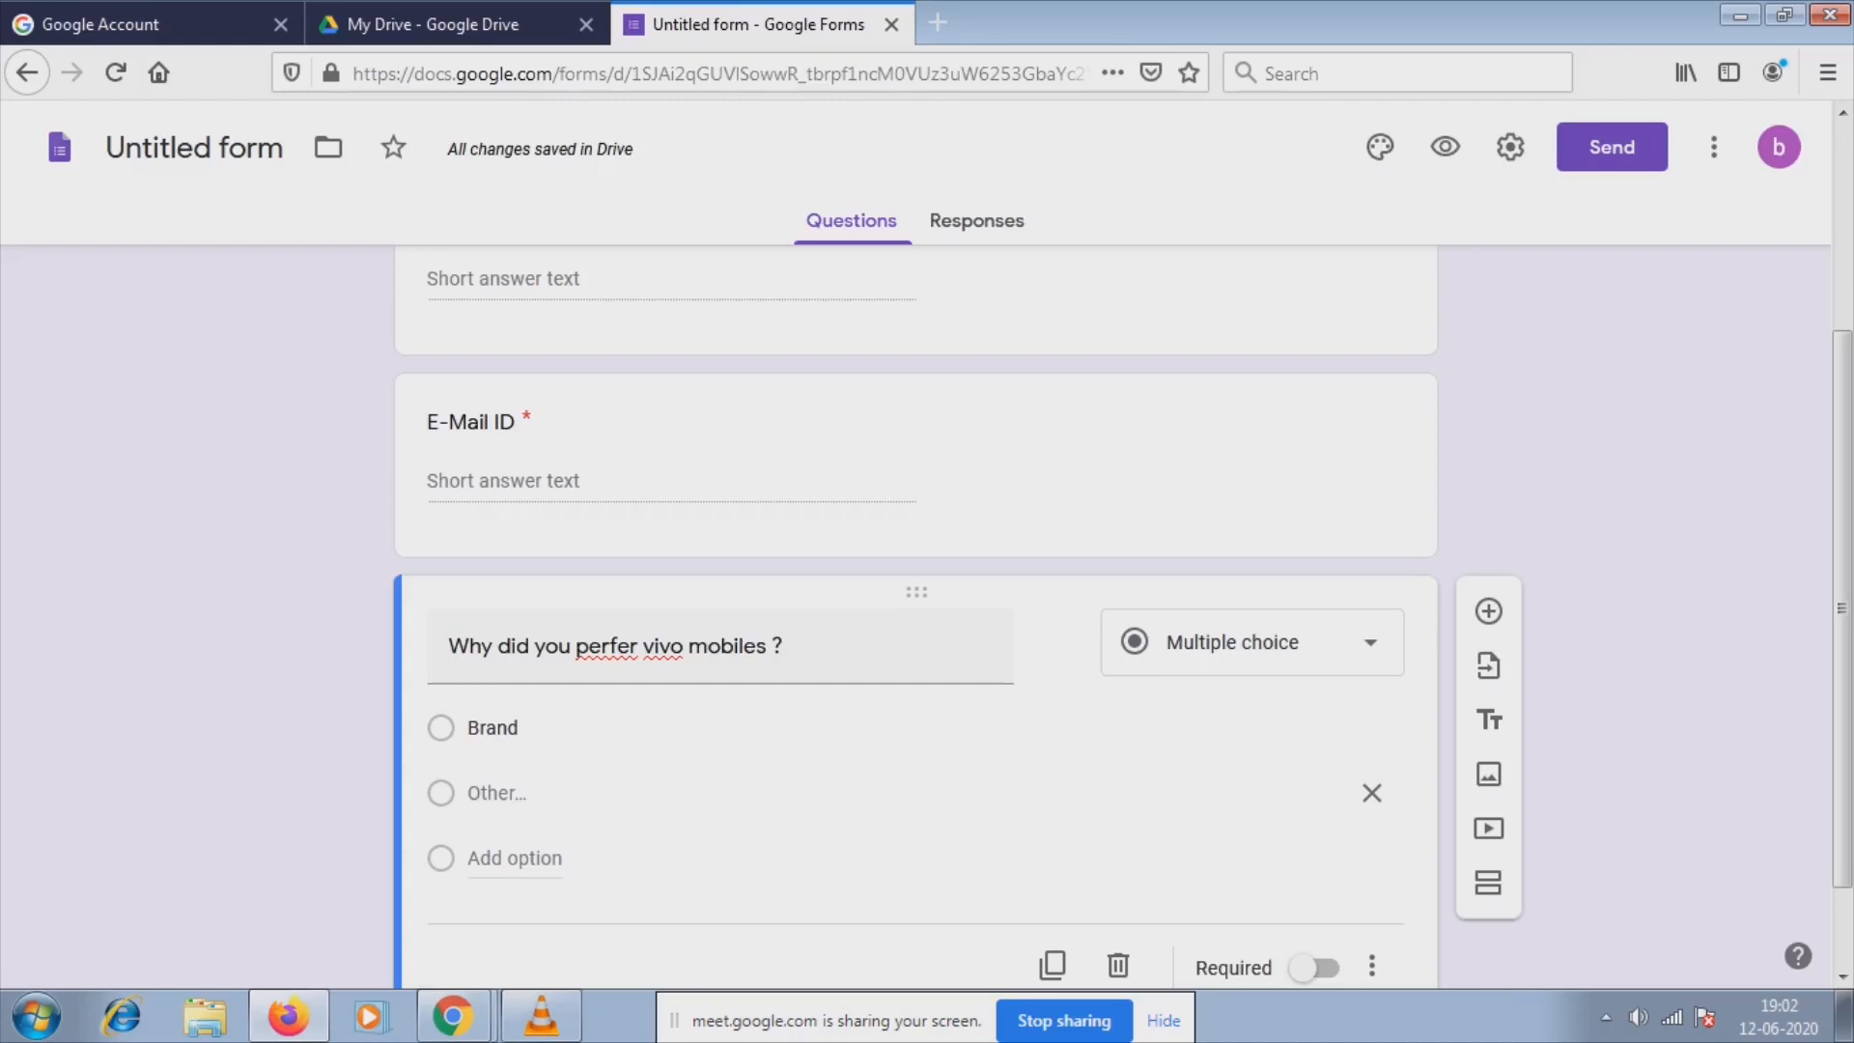
pyautogui.moveTo(529, 793)
pyautogui.mouseDown()
pyautogui.moveTo(467, 793)
pyautogui.moveTo(516, 794)
pyautogui.mouseUp()
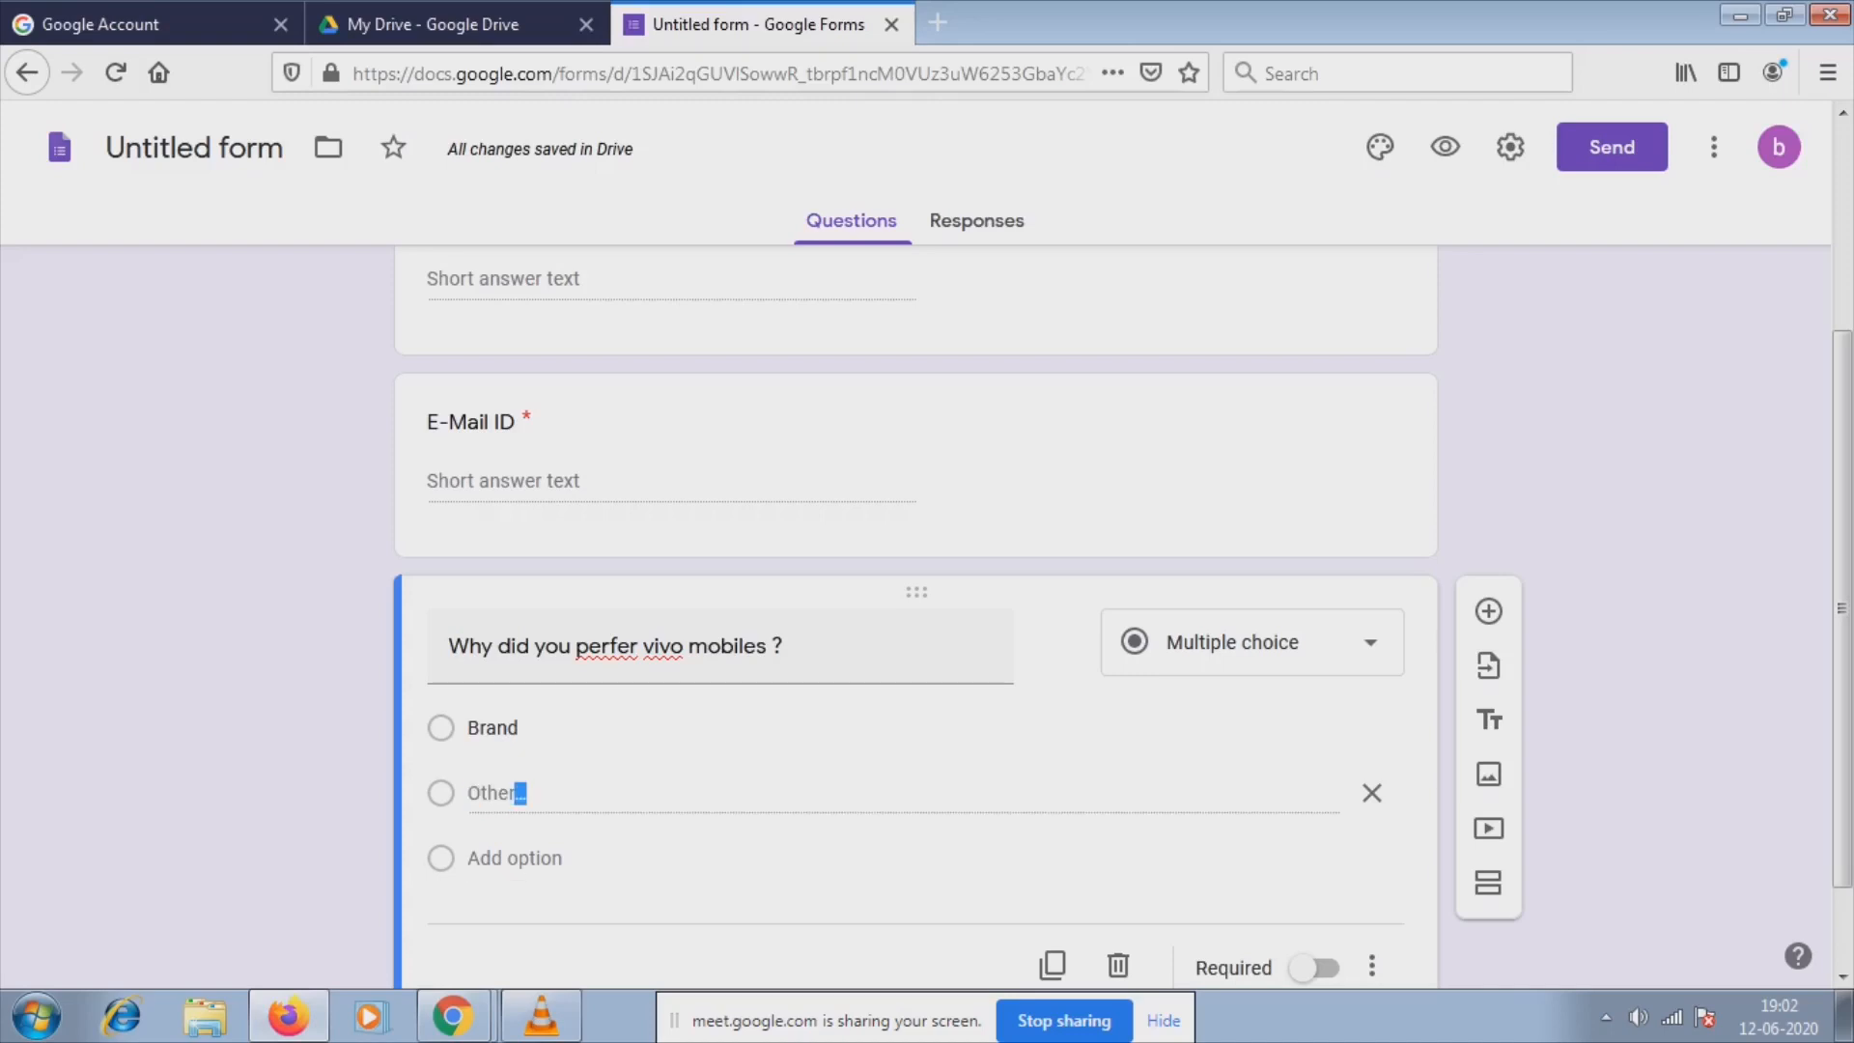
pyautogui.press('BackSpace')
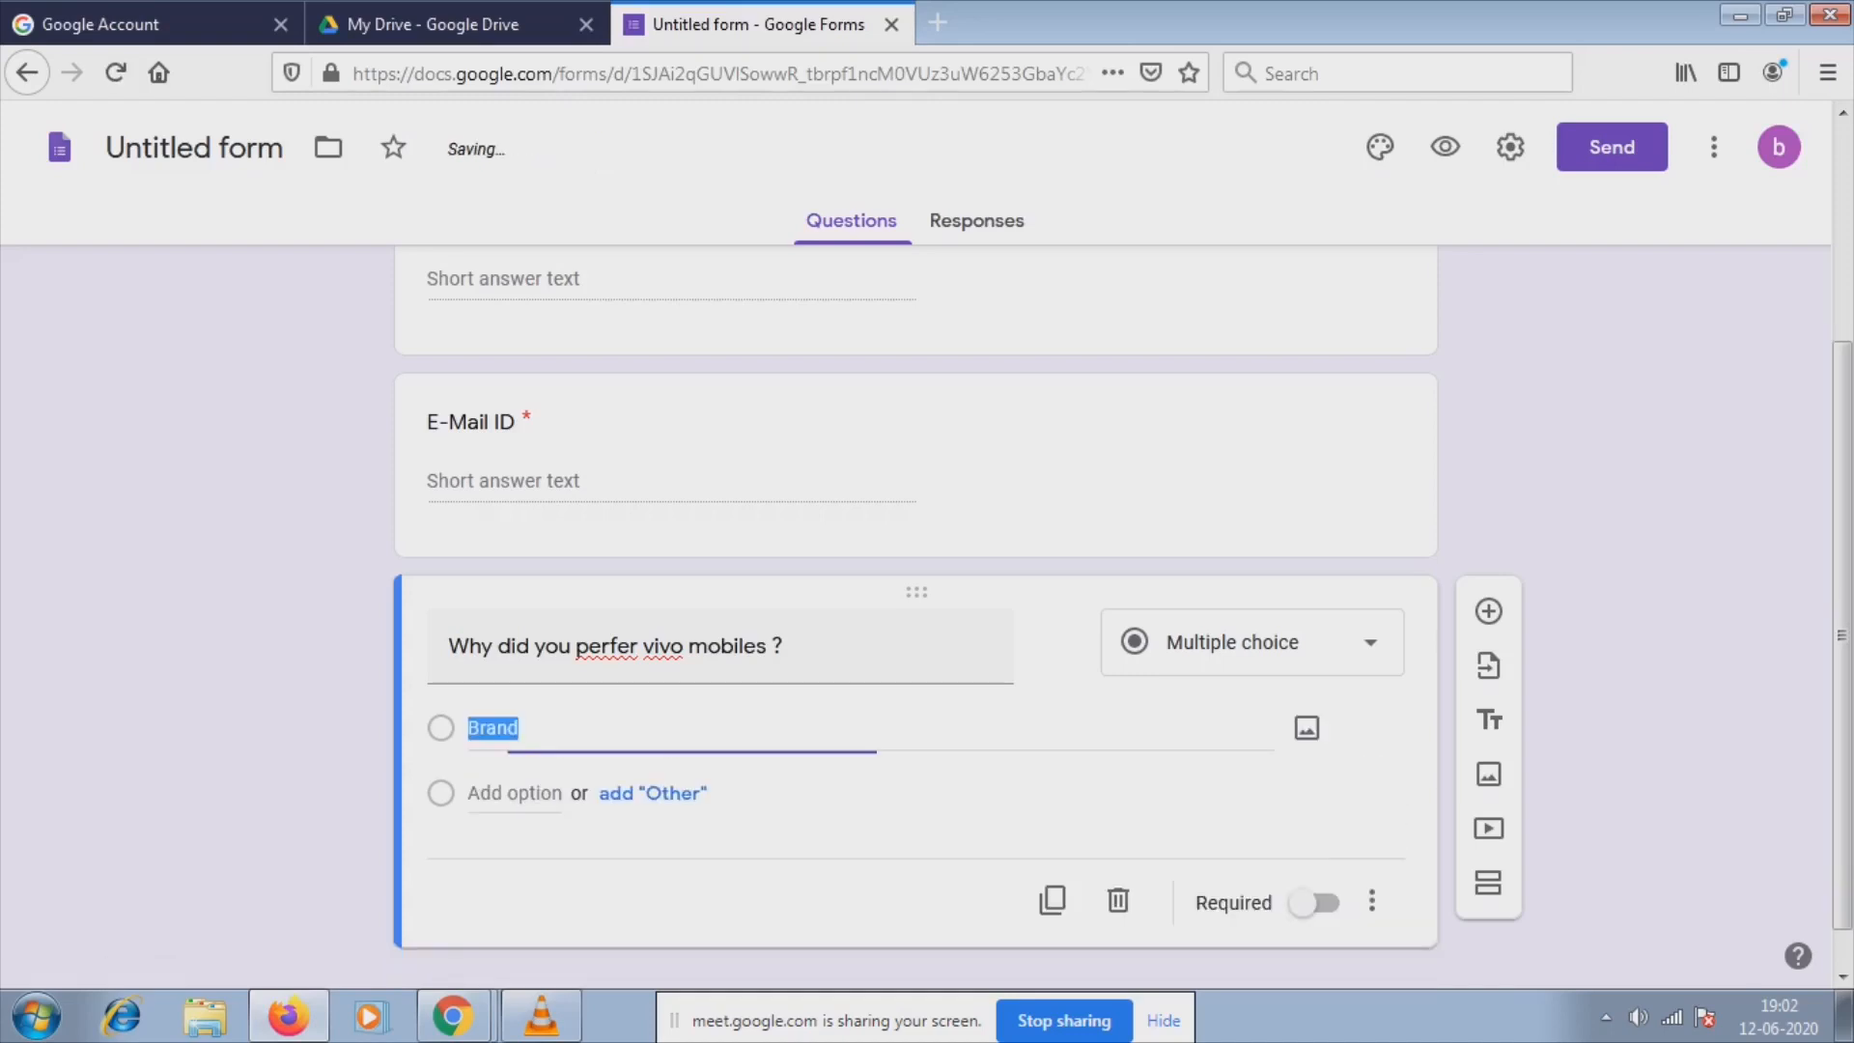
pyautogui.click(516, 793)
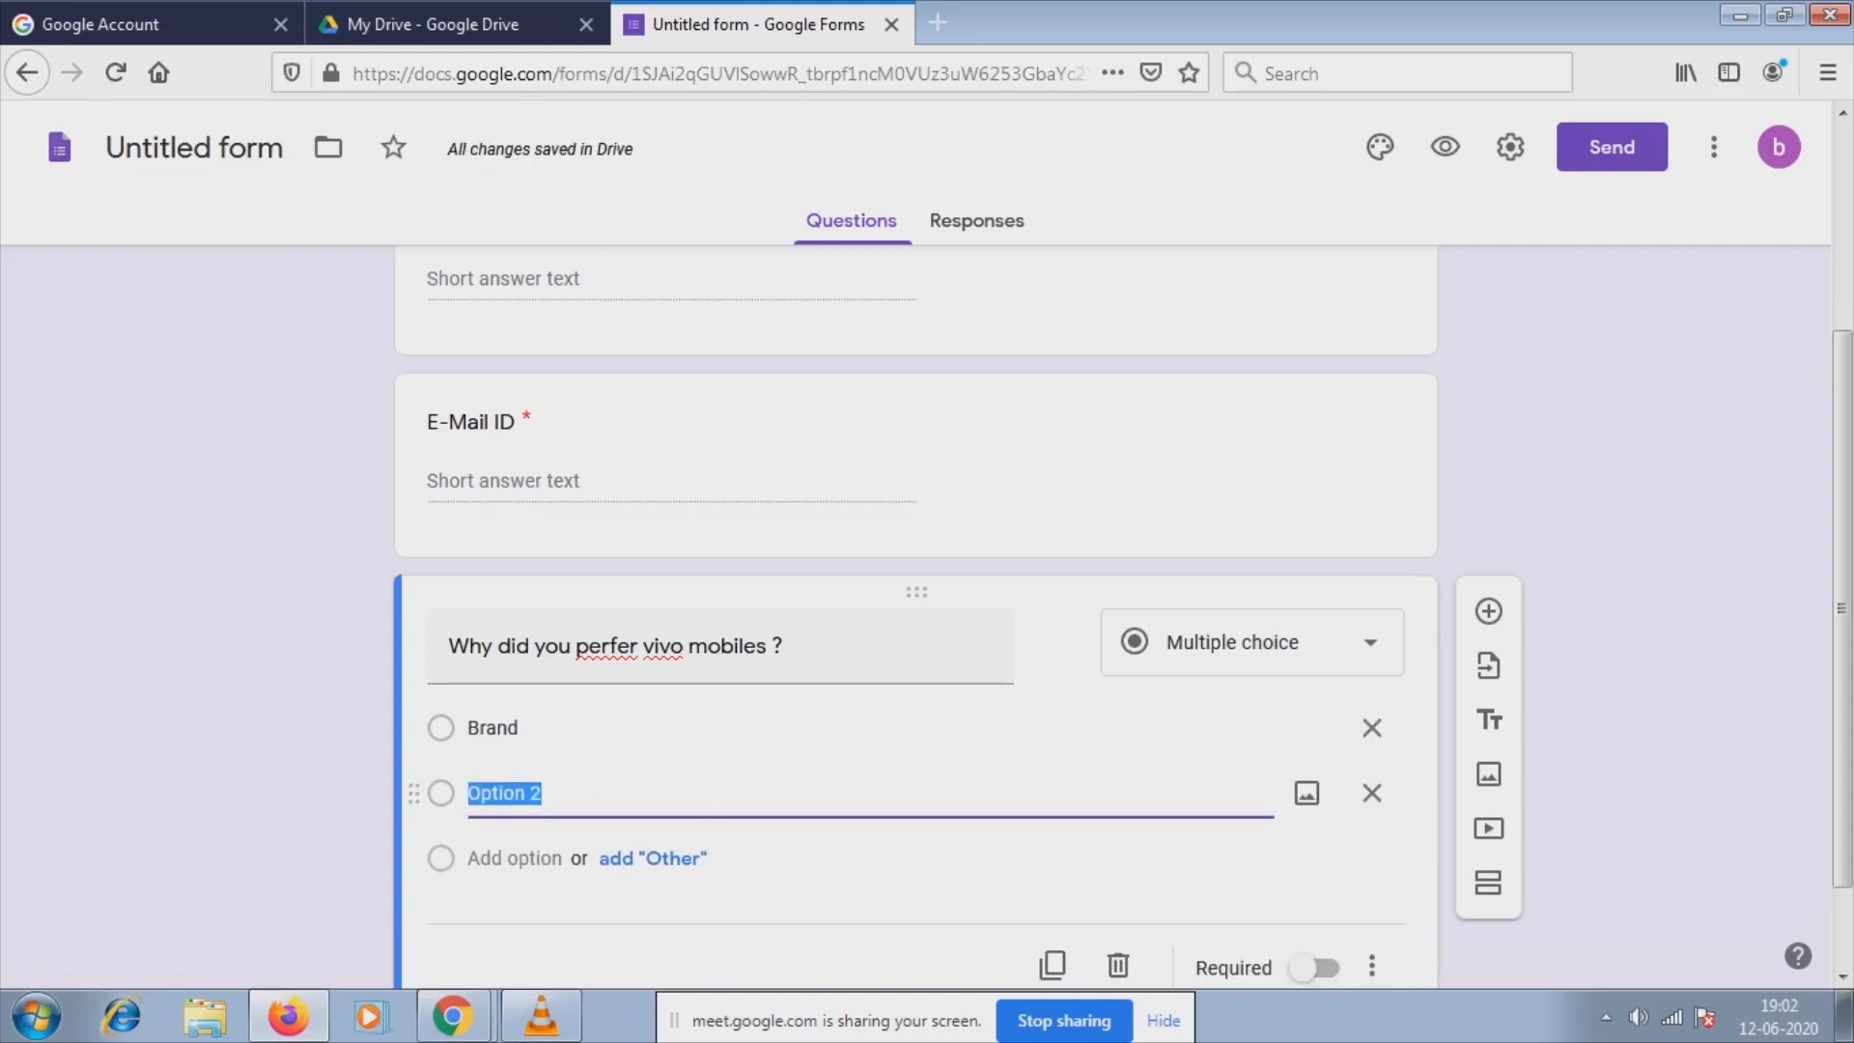
pyautogui.write('L')
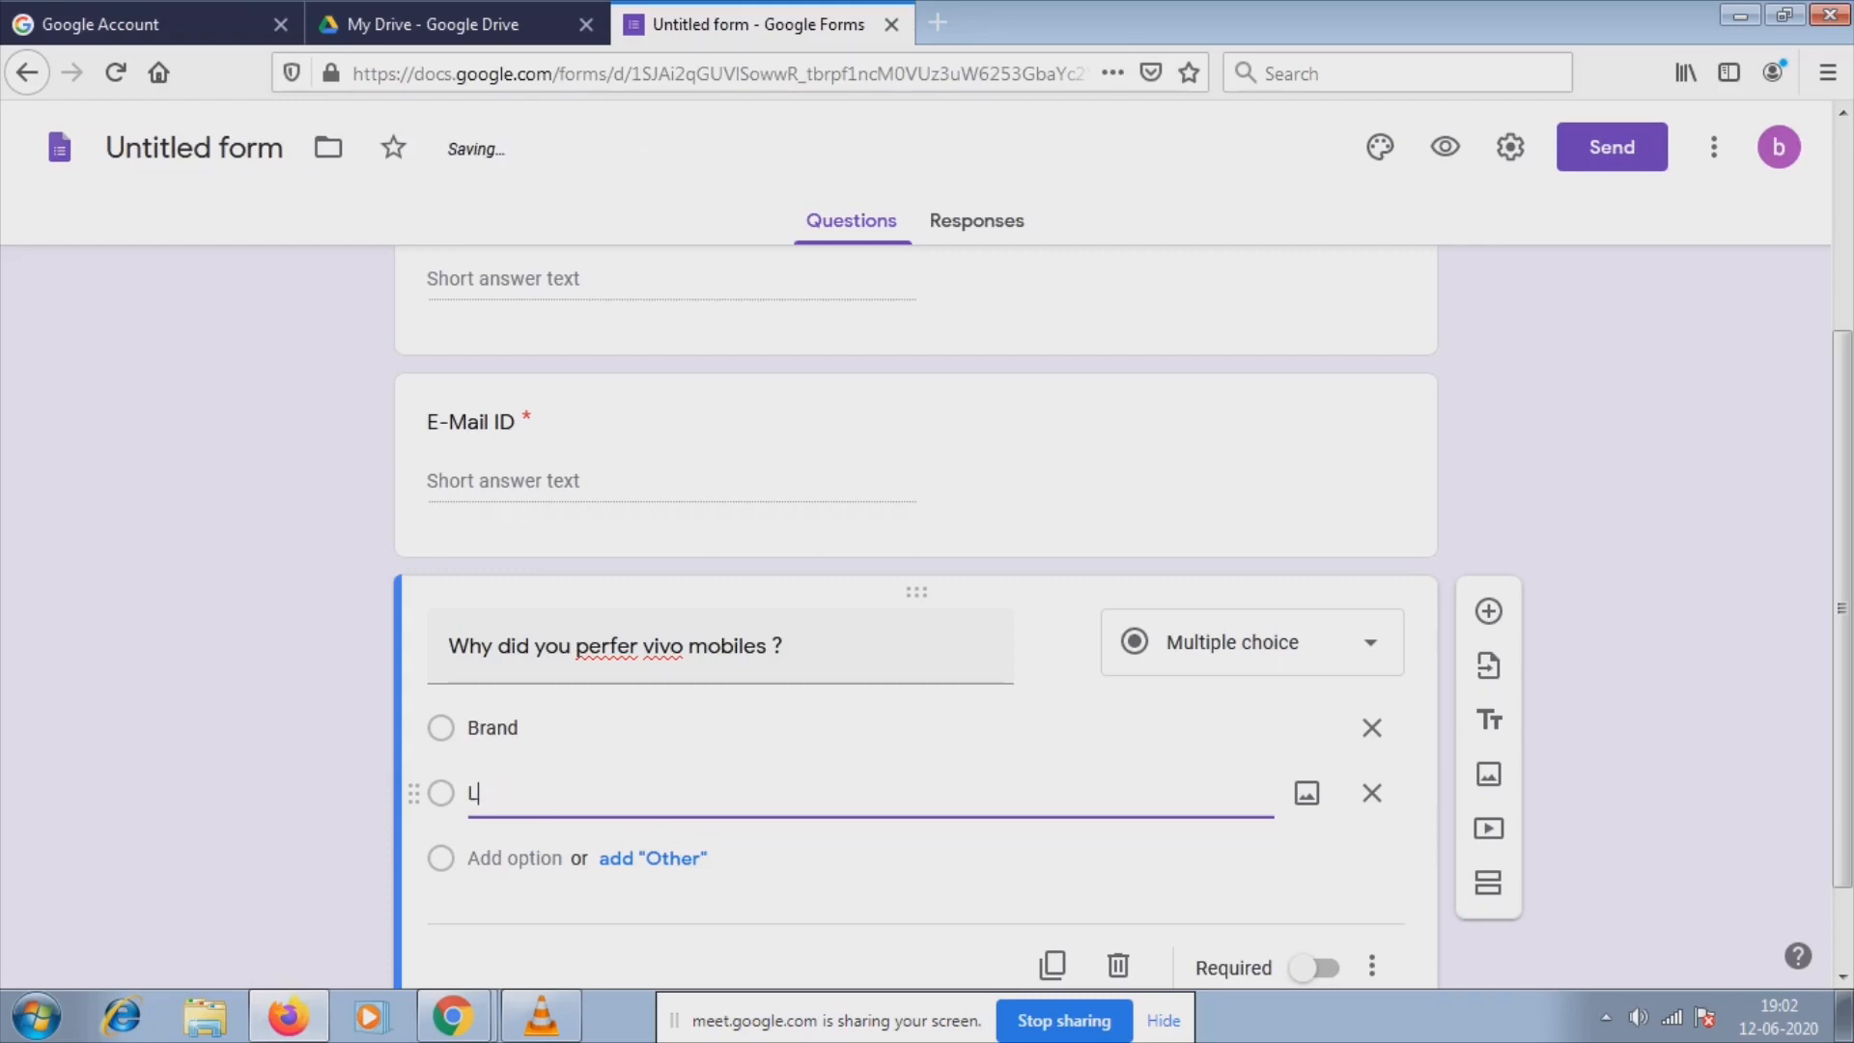
pyautogui.press('BackSpace')
pyautogui.write('Cost')
pyautogui.click(481, 792)
pyautogui.click(481, 792)
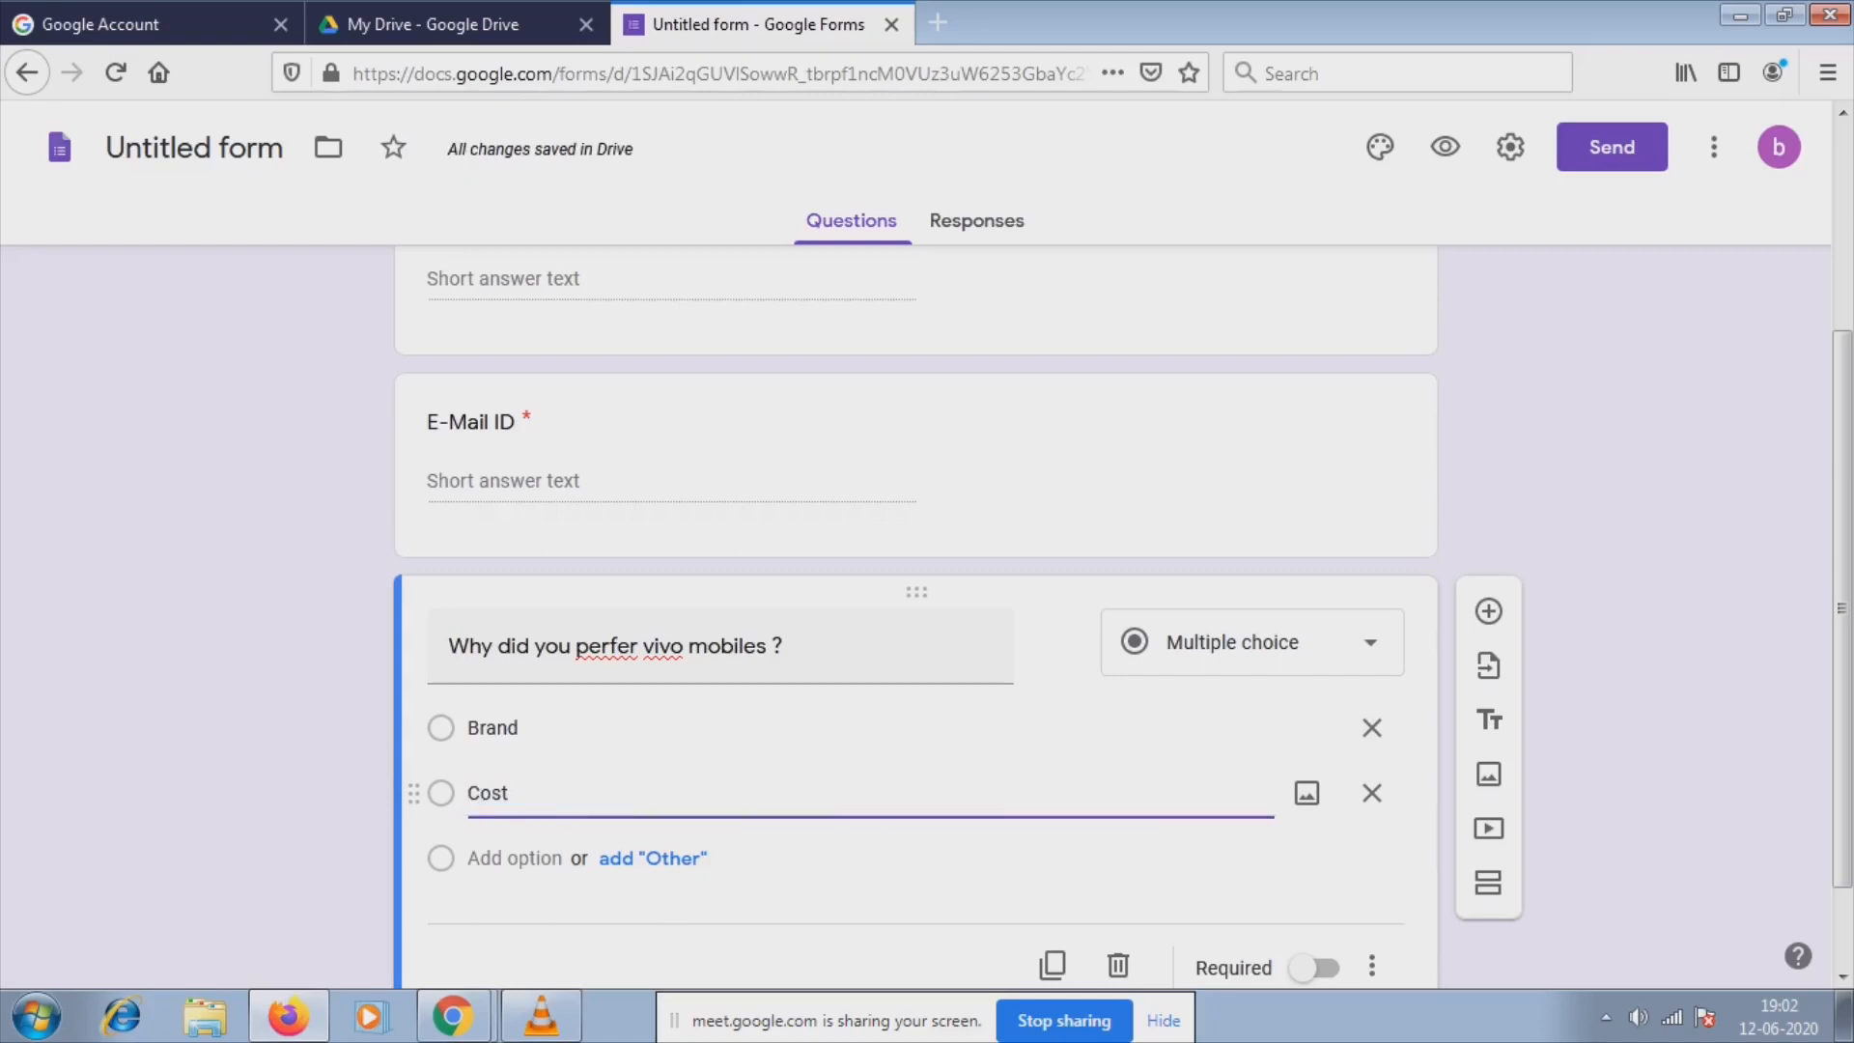
pyautogui.write('Low')
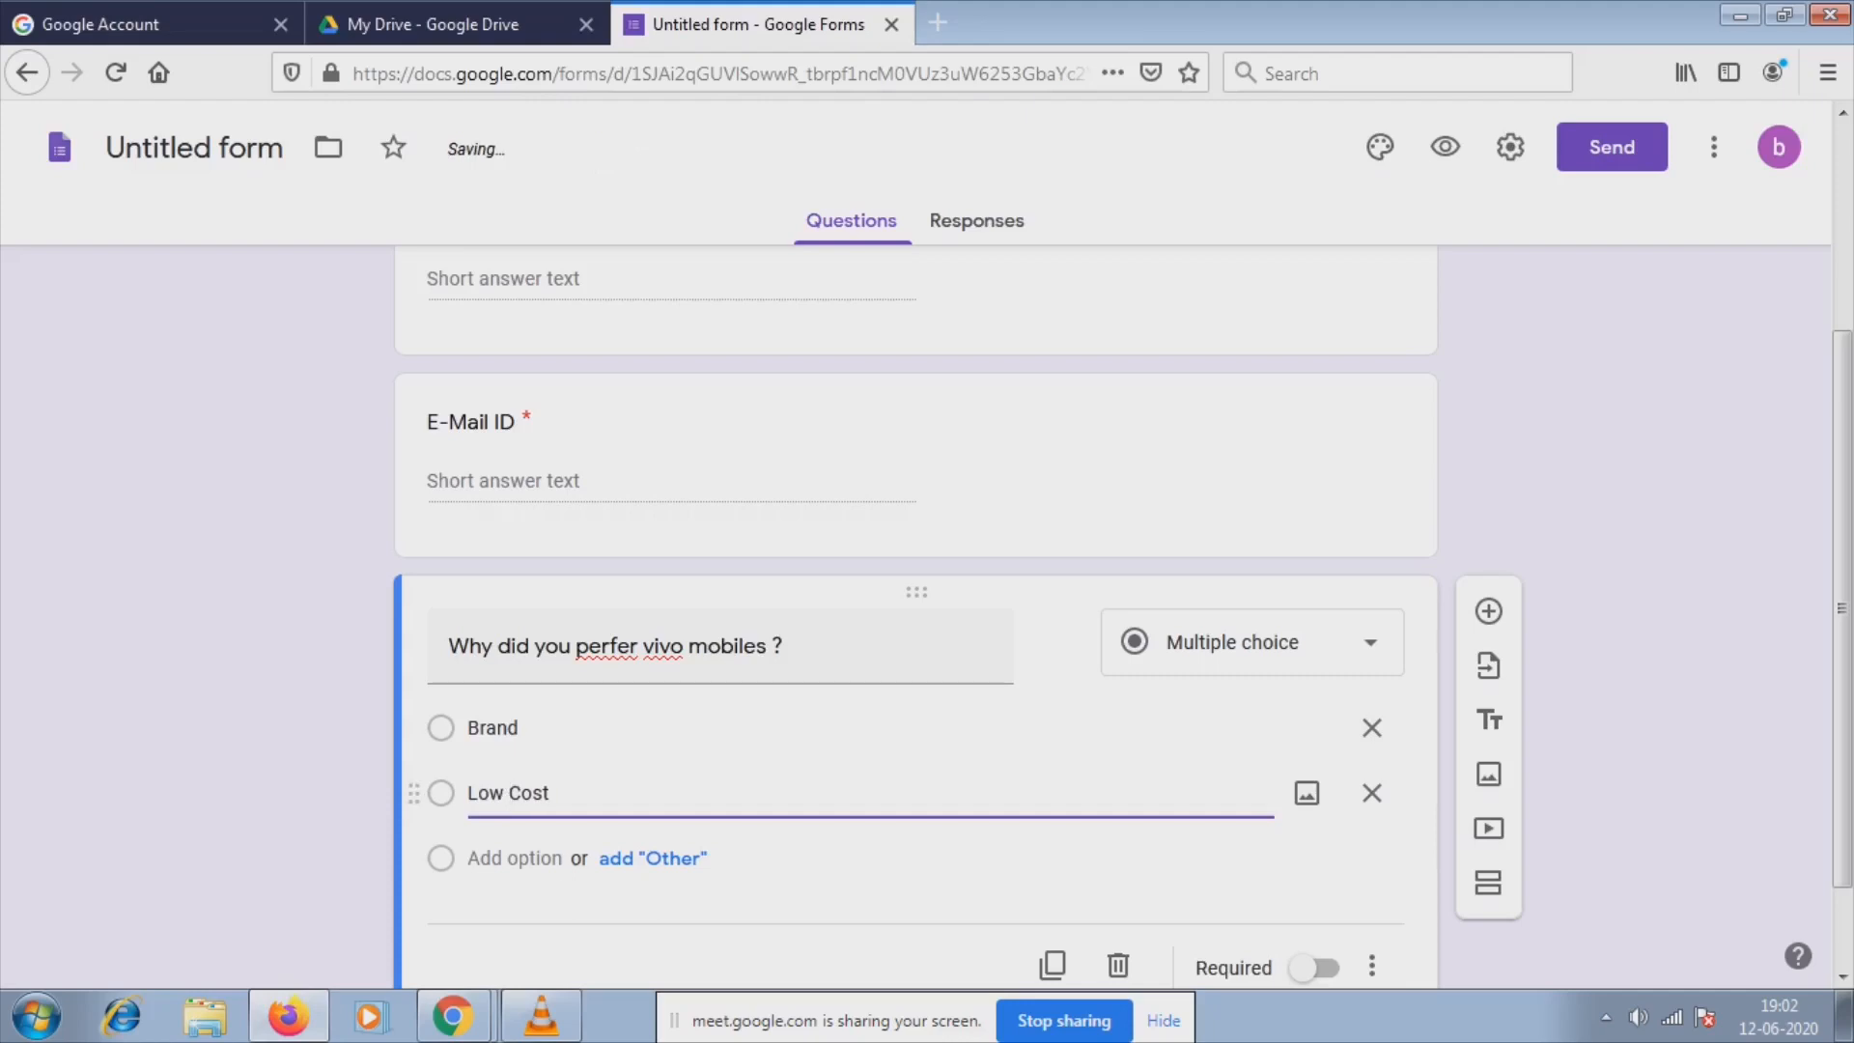
pyautogui.press('Return')
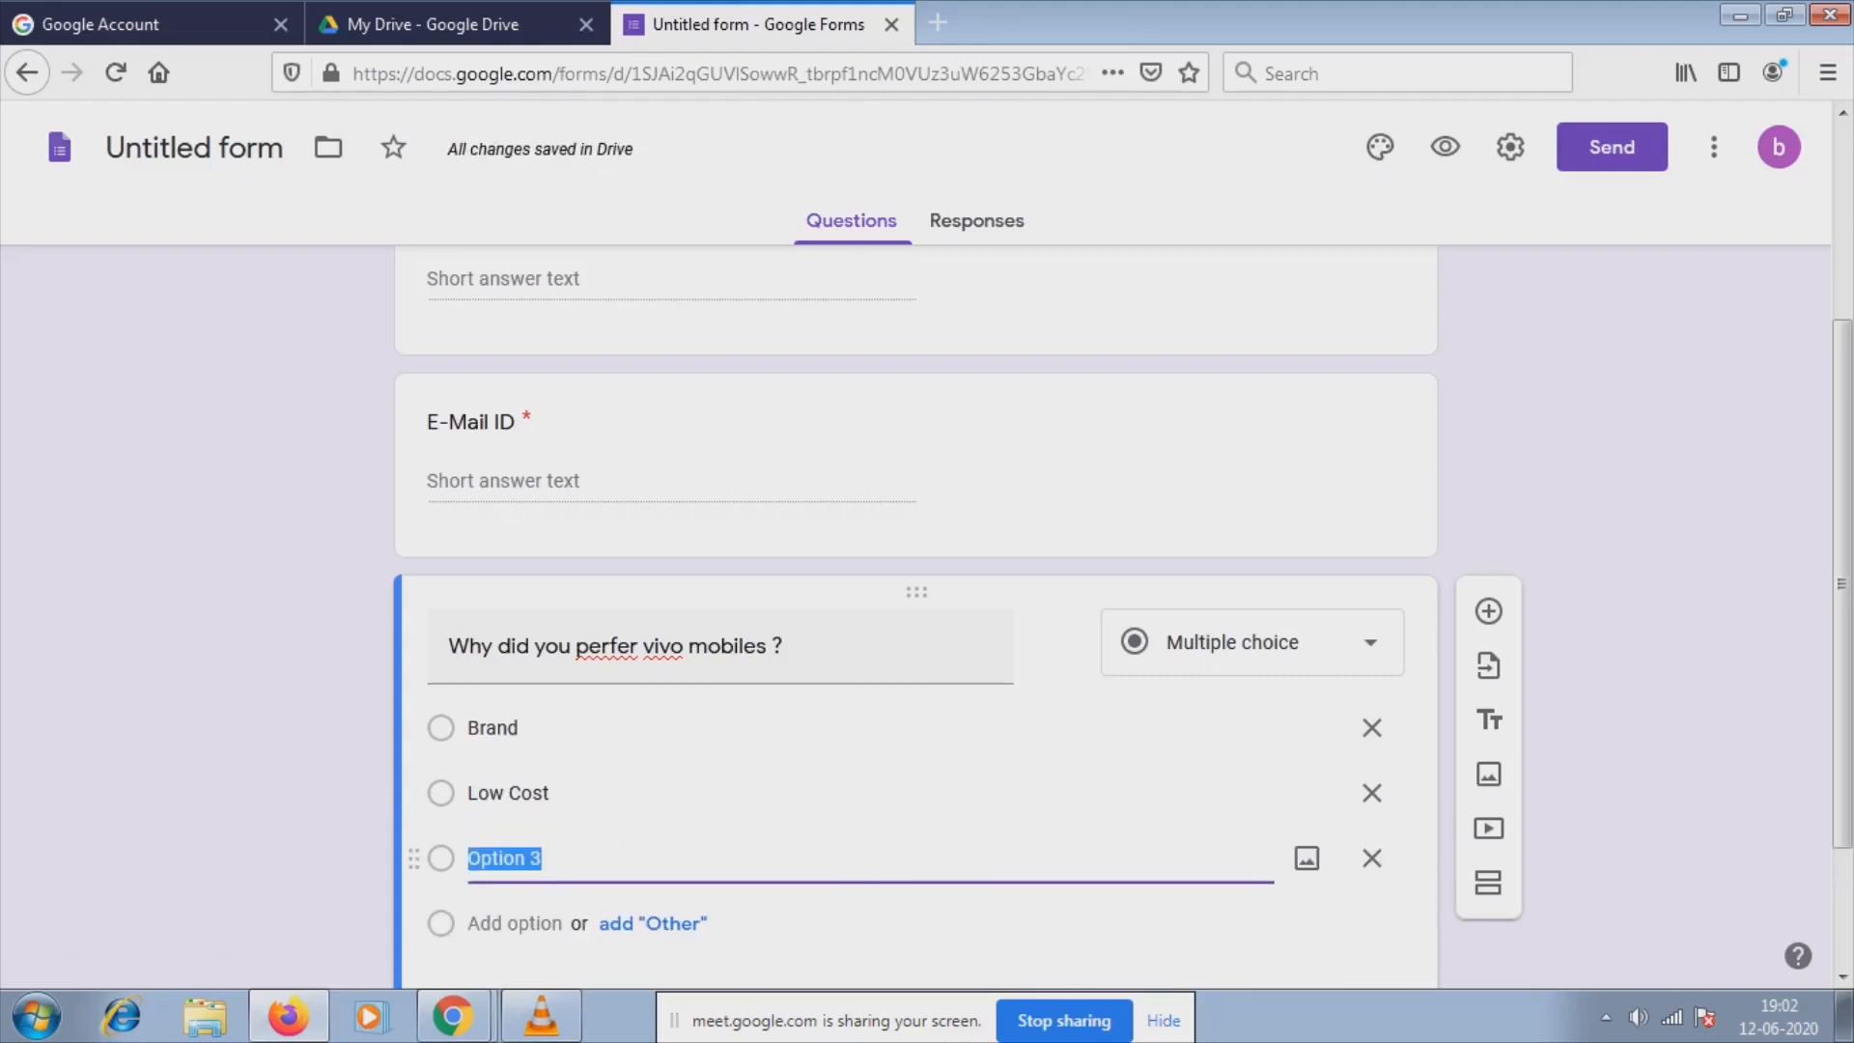
# Change the choices to 'Brand Value' and 'Camera Quality', then add a new question.
pyautogui.click(572, 728)
pyautogui.click(571, 728)
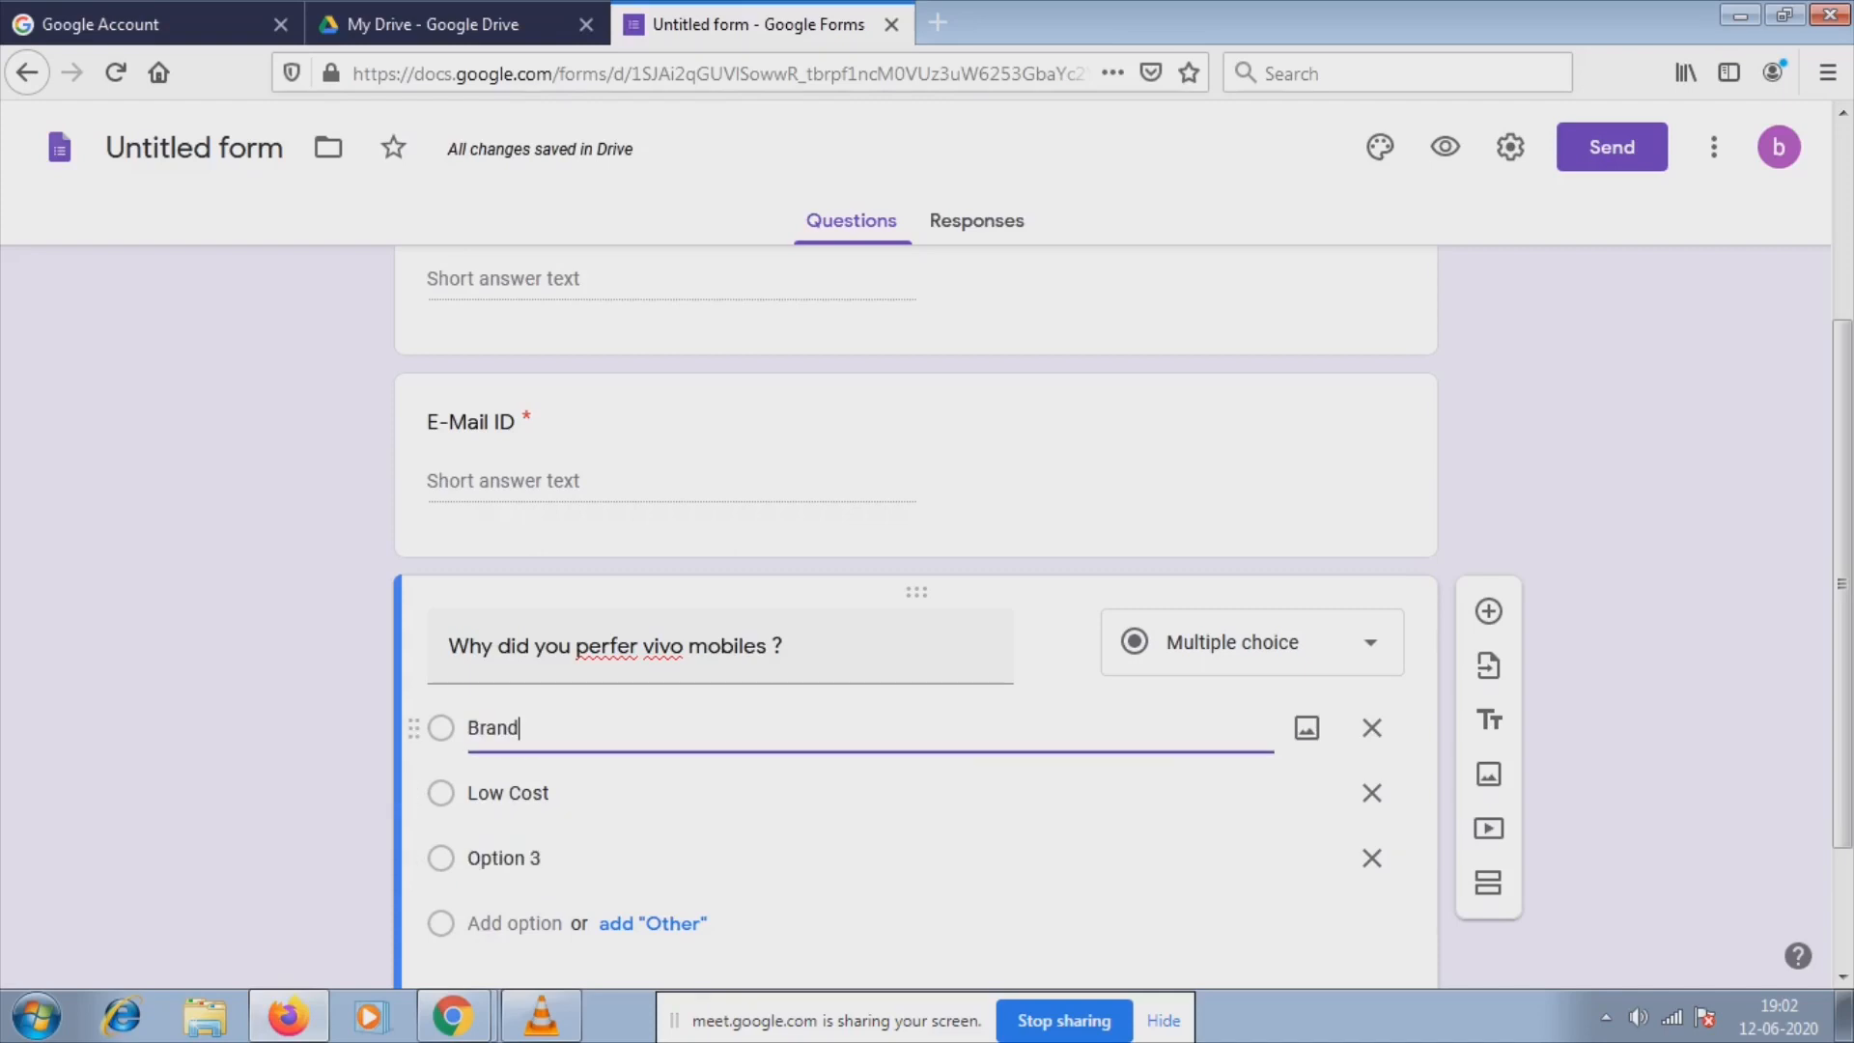
pyautogui.write('Value')
pyautogui.click(579, 858)
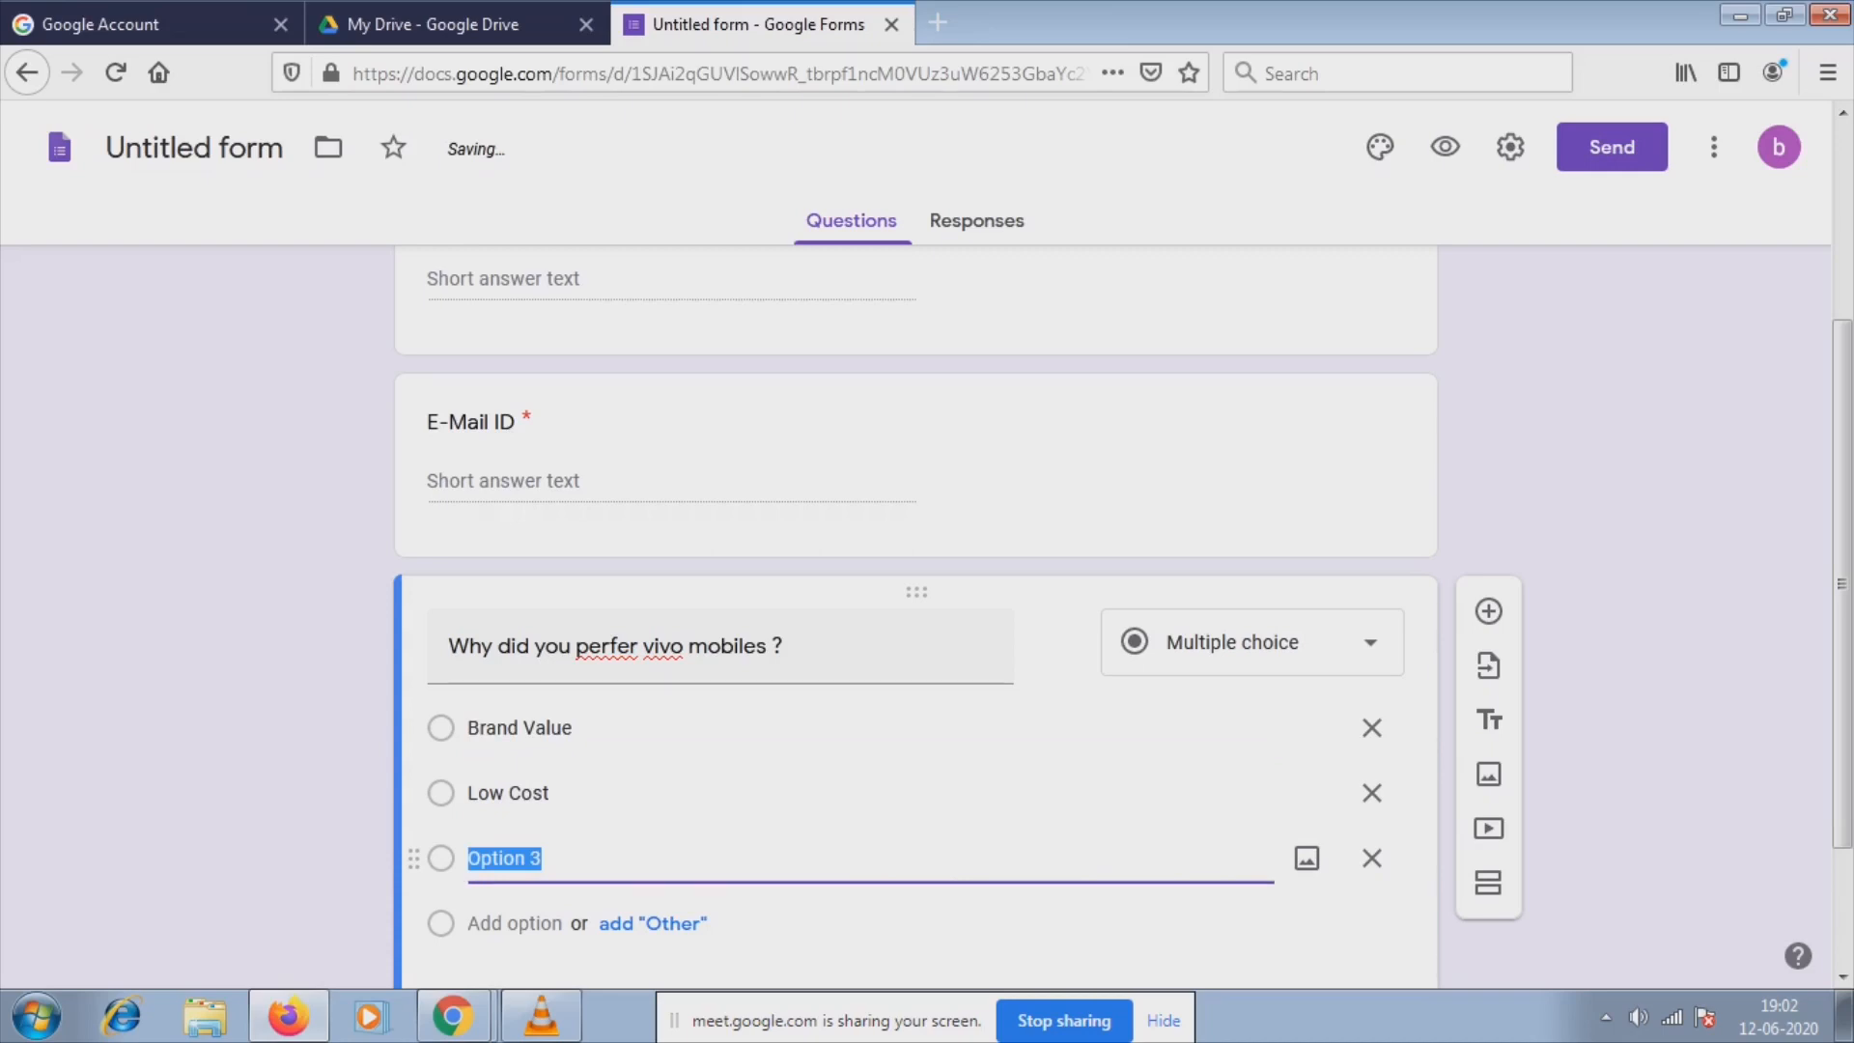
pyautogui.press('BackSpace')
pyautogui.write('Ca')
pyautogui.write('mar')
pyautogui.press('BackSpace')
pyautogui.press('BackSpace')
pyautogui.write('rea')
pyautogui.rightClick(541, 859)
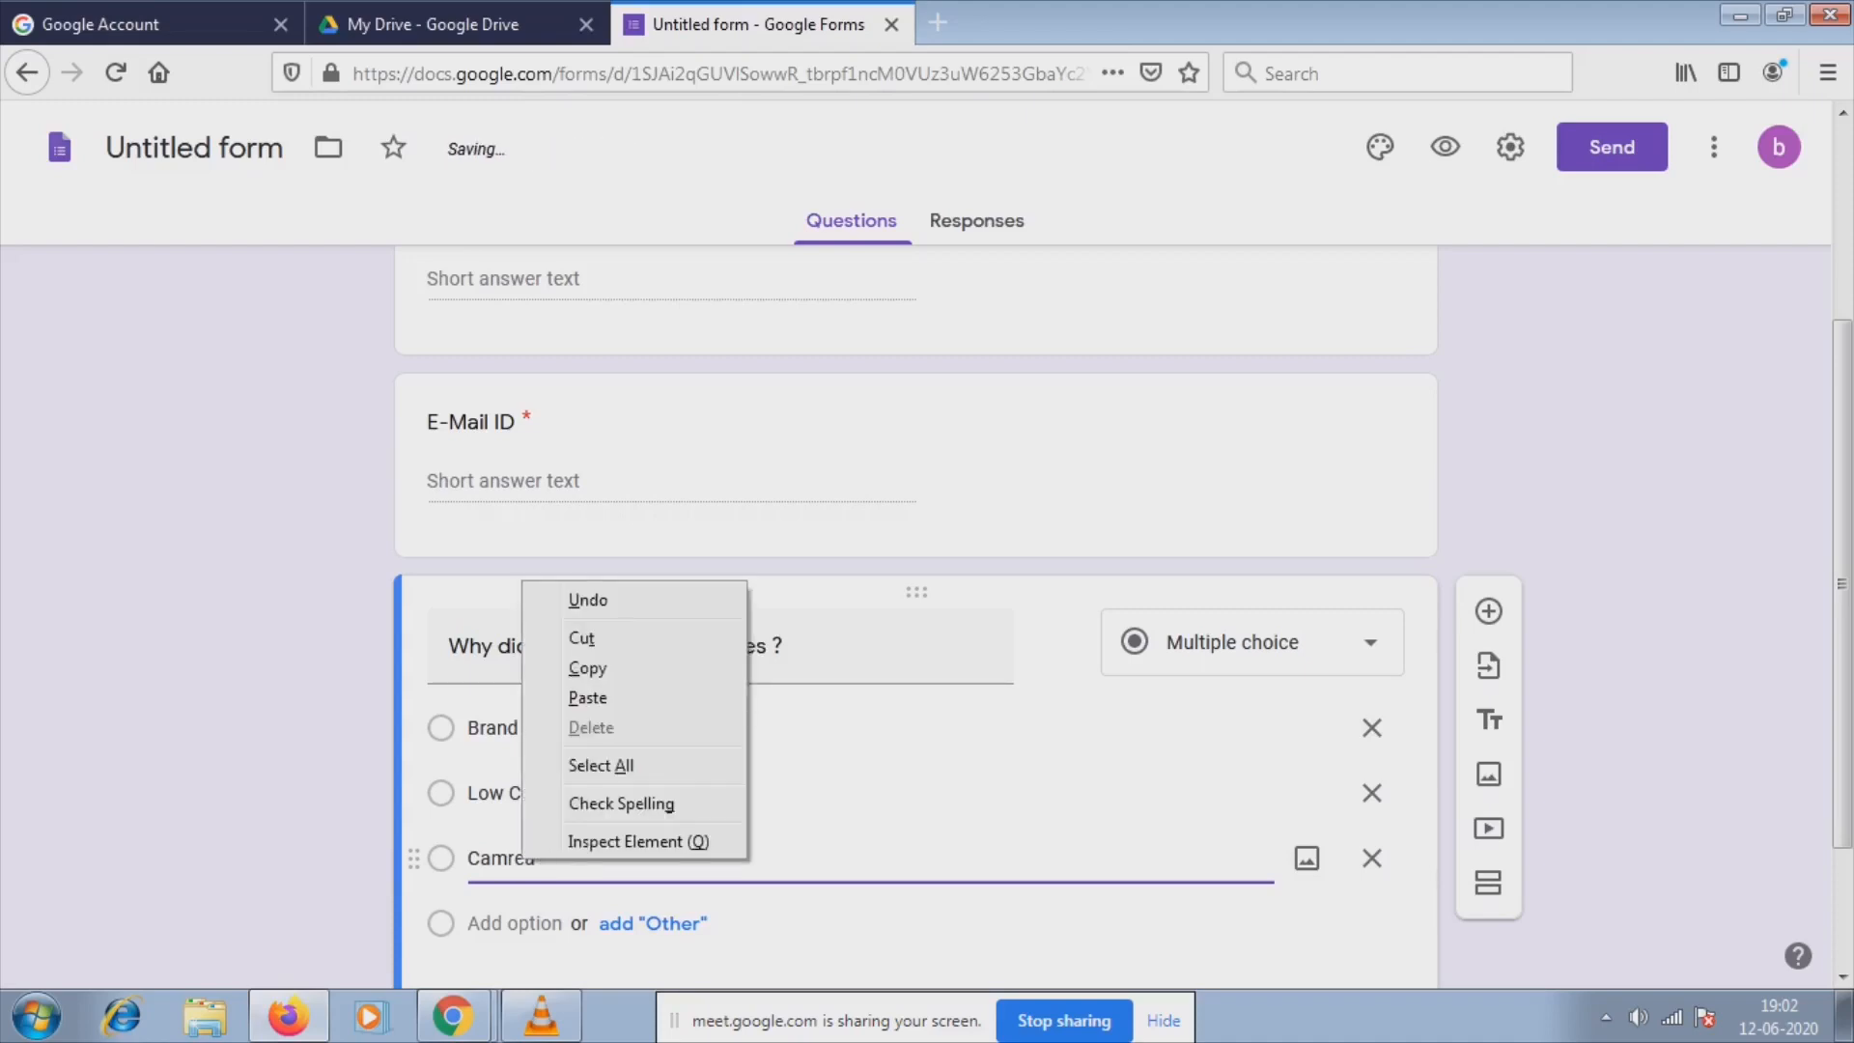
pyautogui.press('Escape')
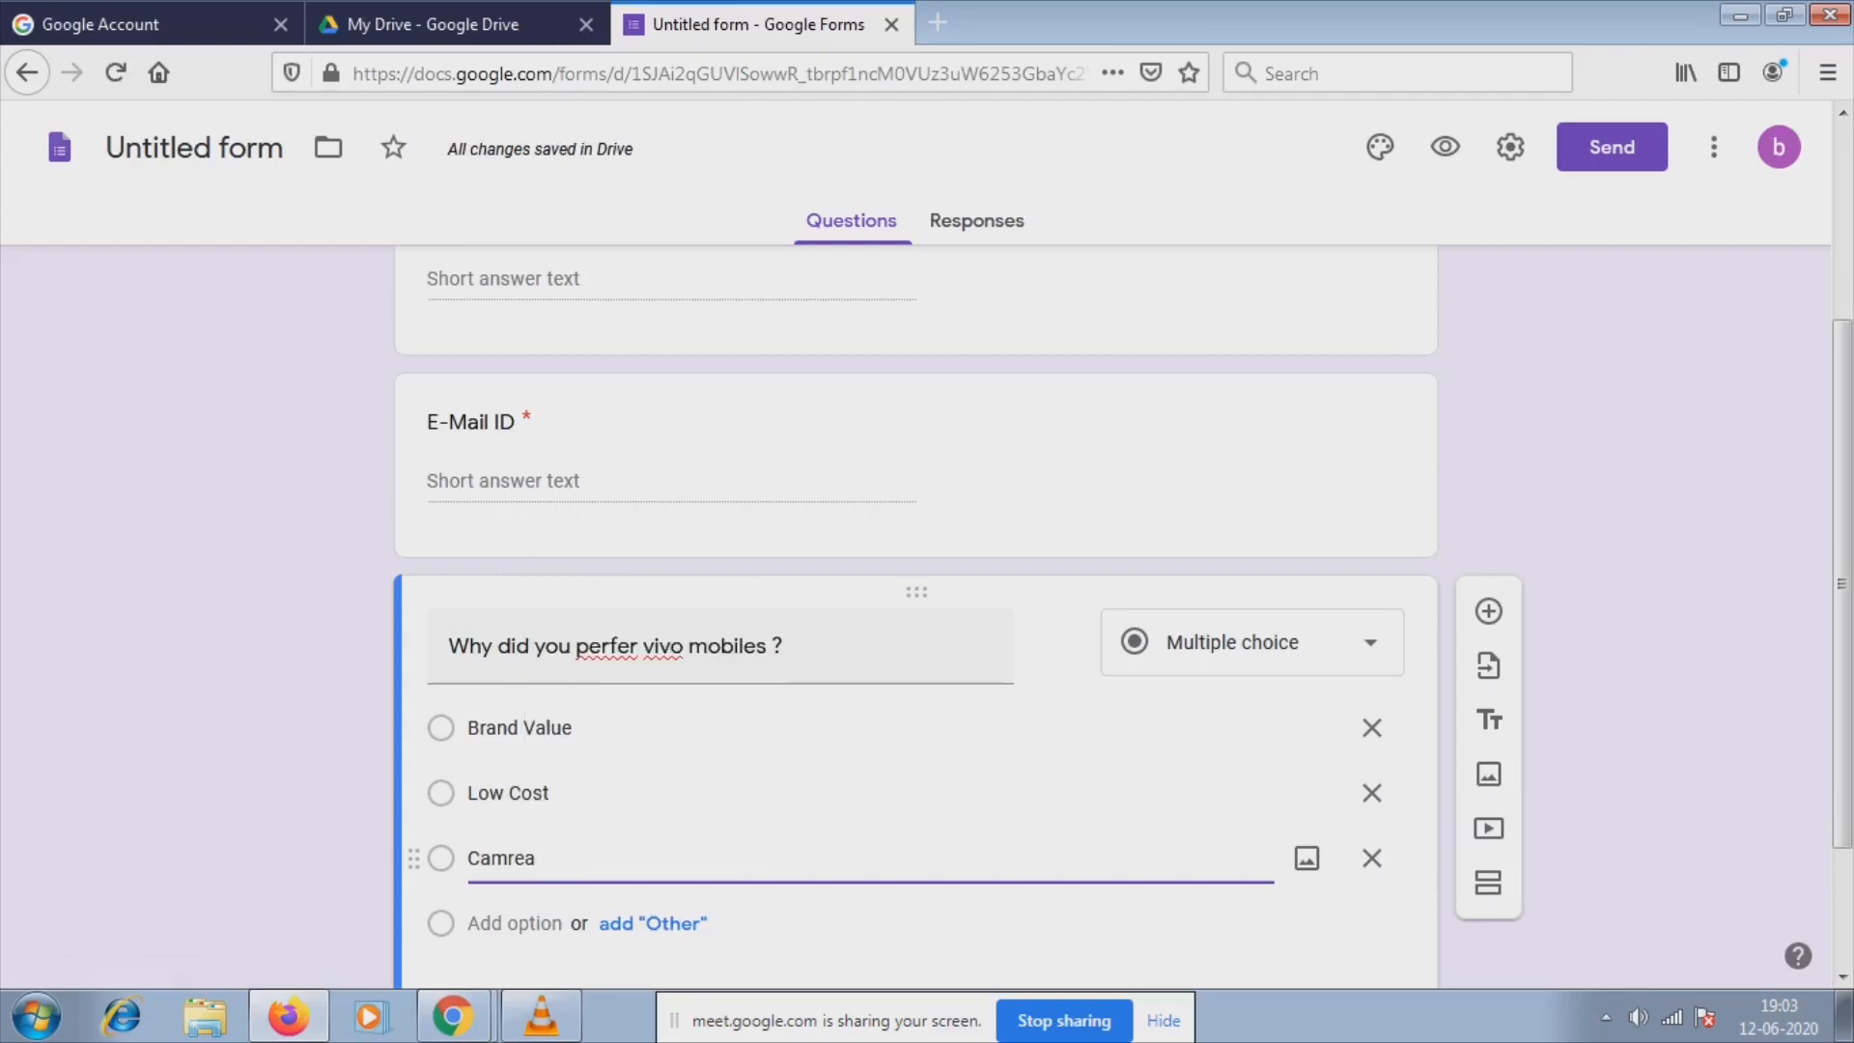
pyautogui.press('BackSpace')
pyautogui.press('BackSpace')
pyautogui.press('BackSpace')
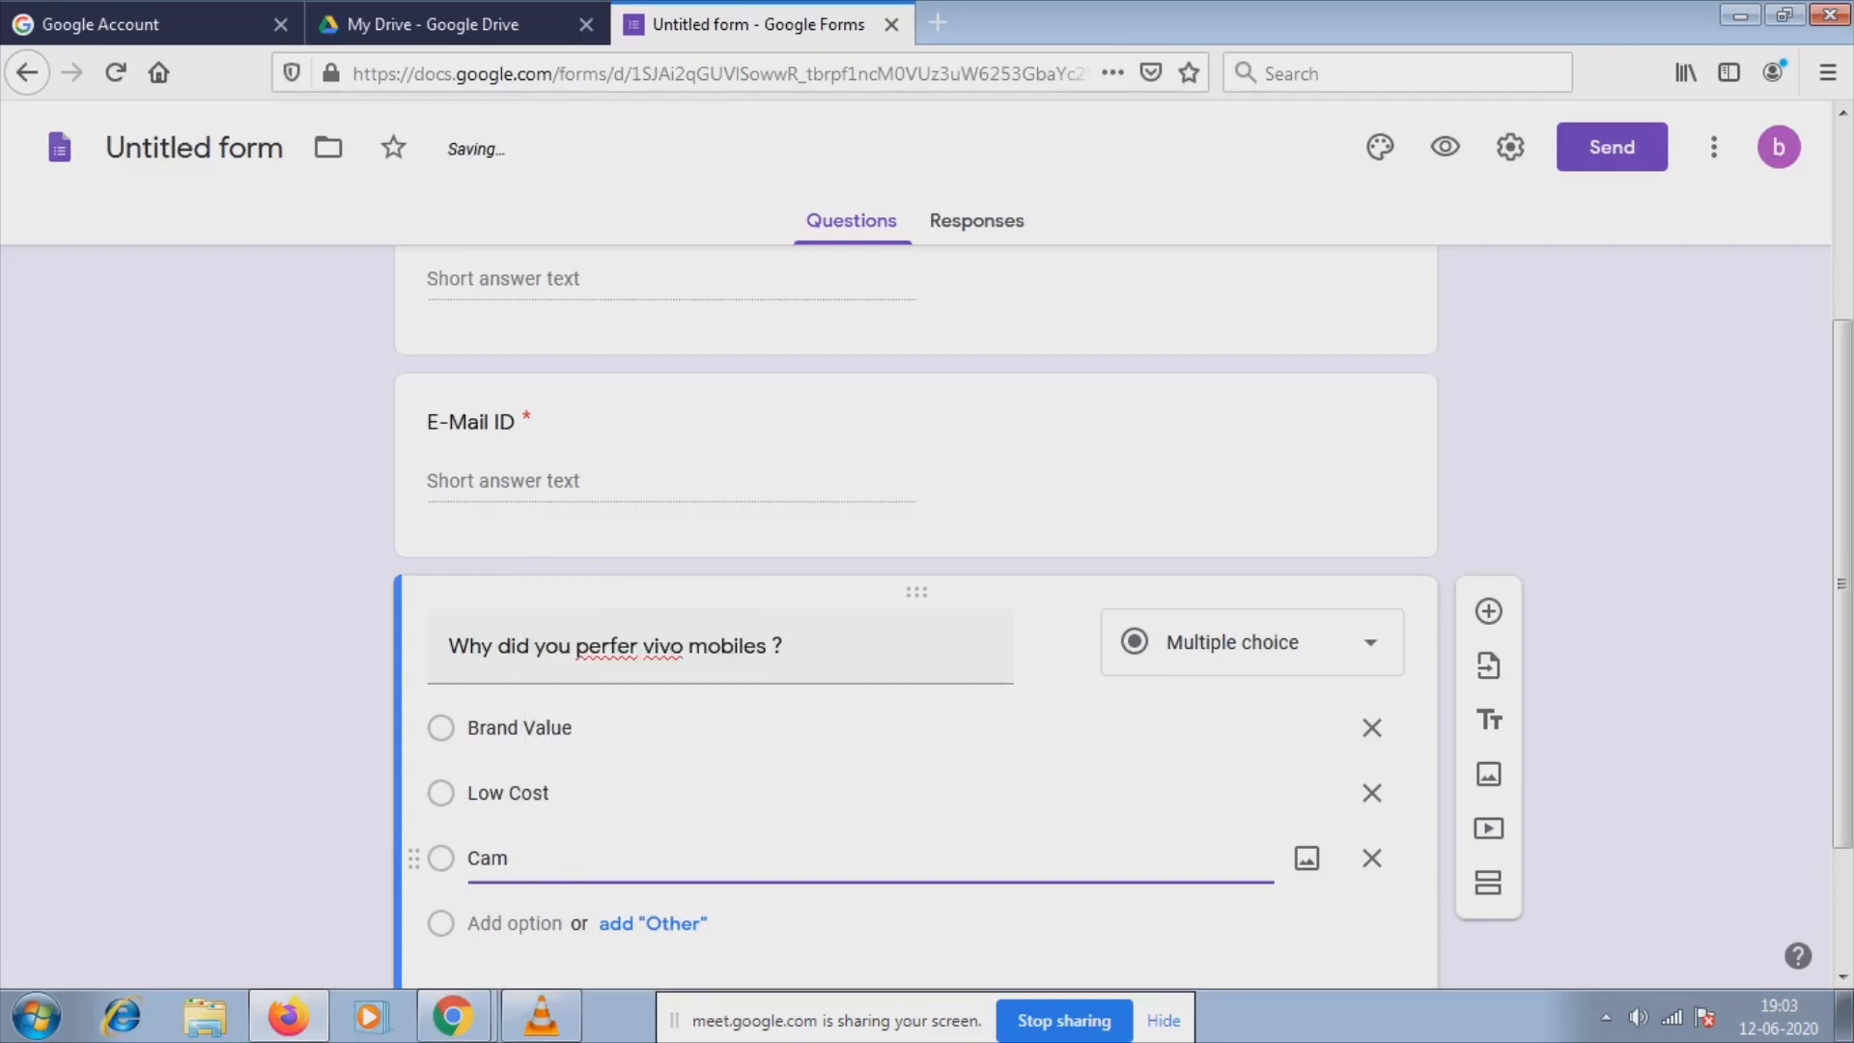
pyautogui.write('era Quali')
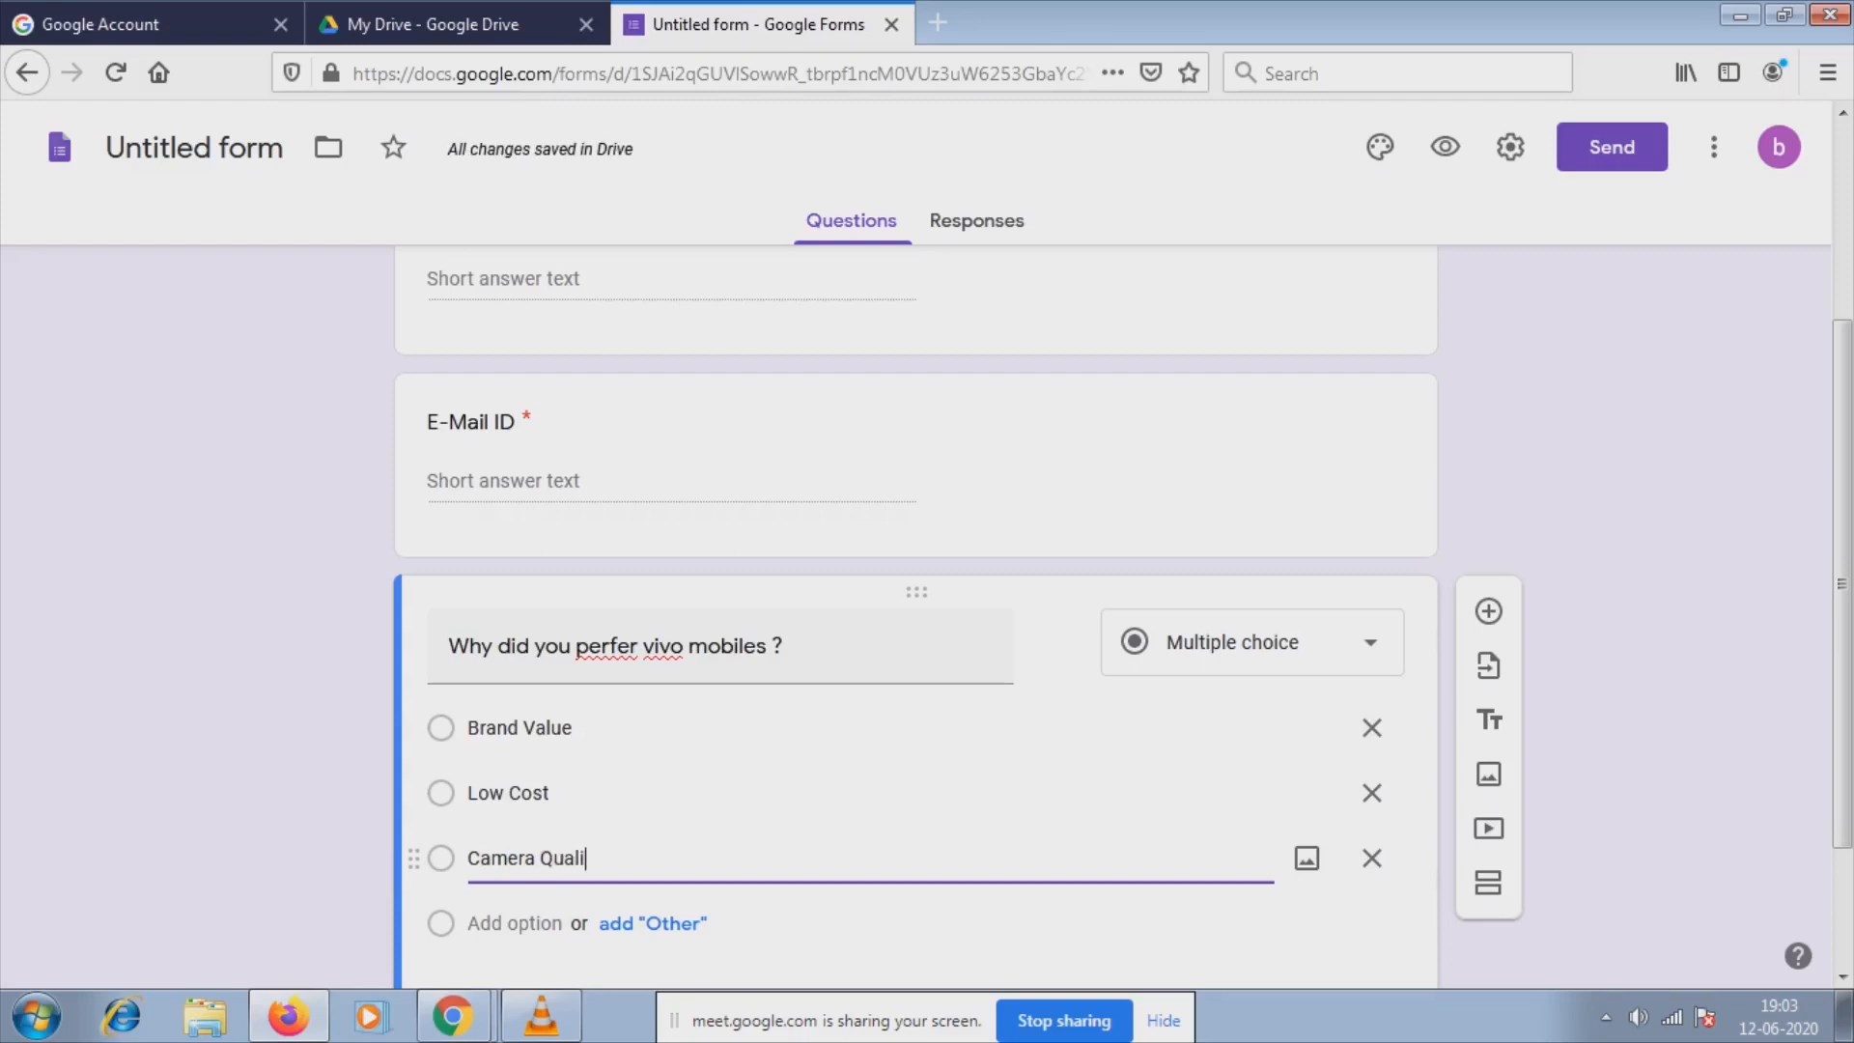
pyautogui.write('ty')
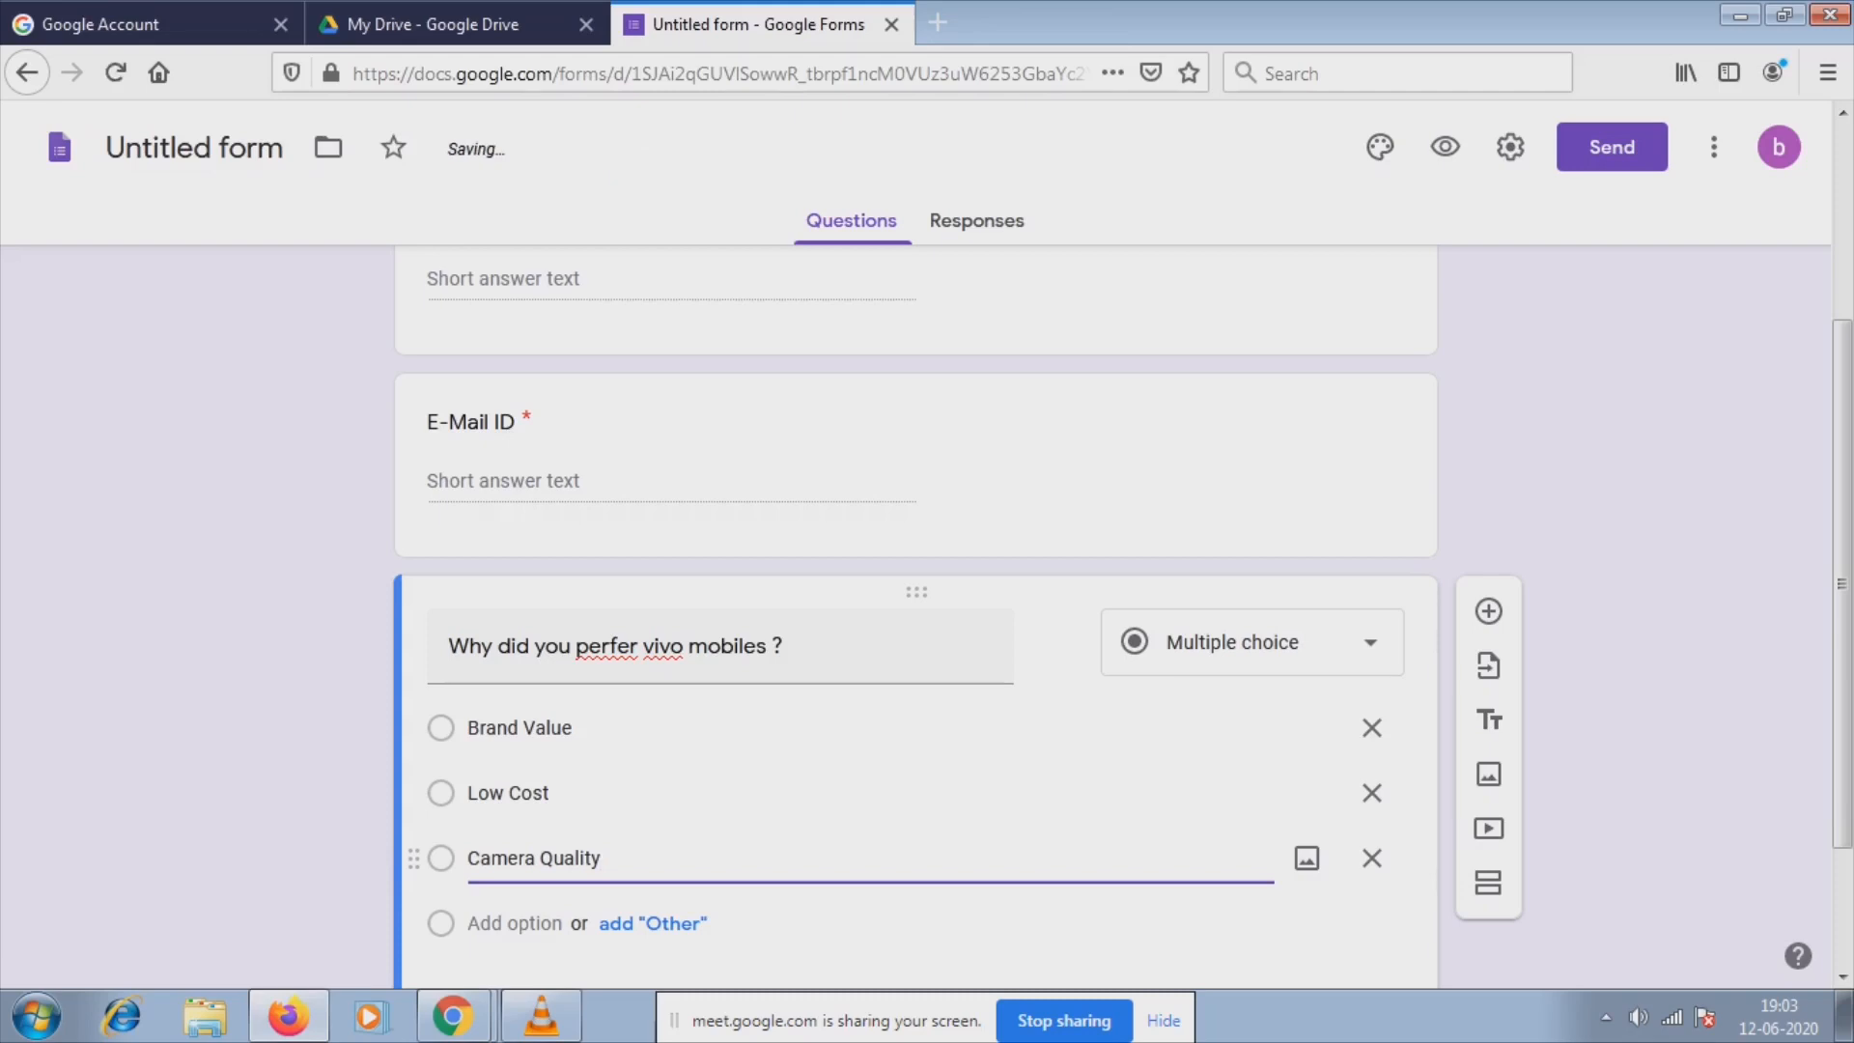
pyautogui.click(1488, 610)
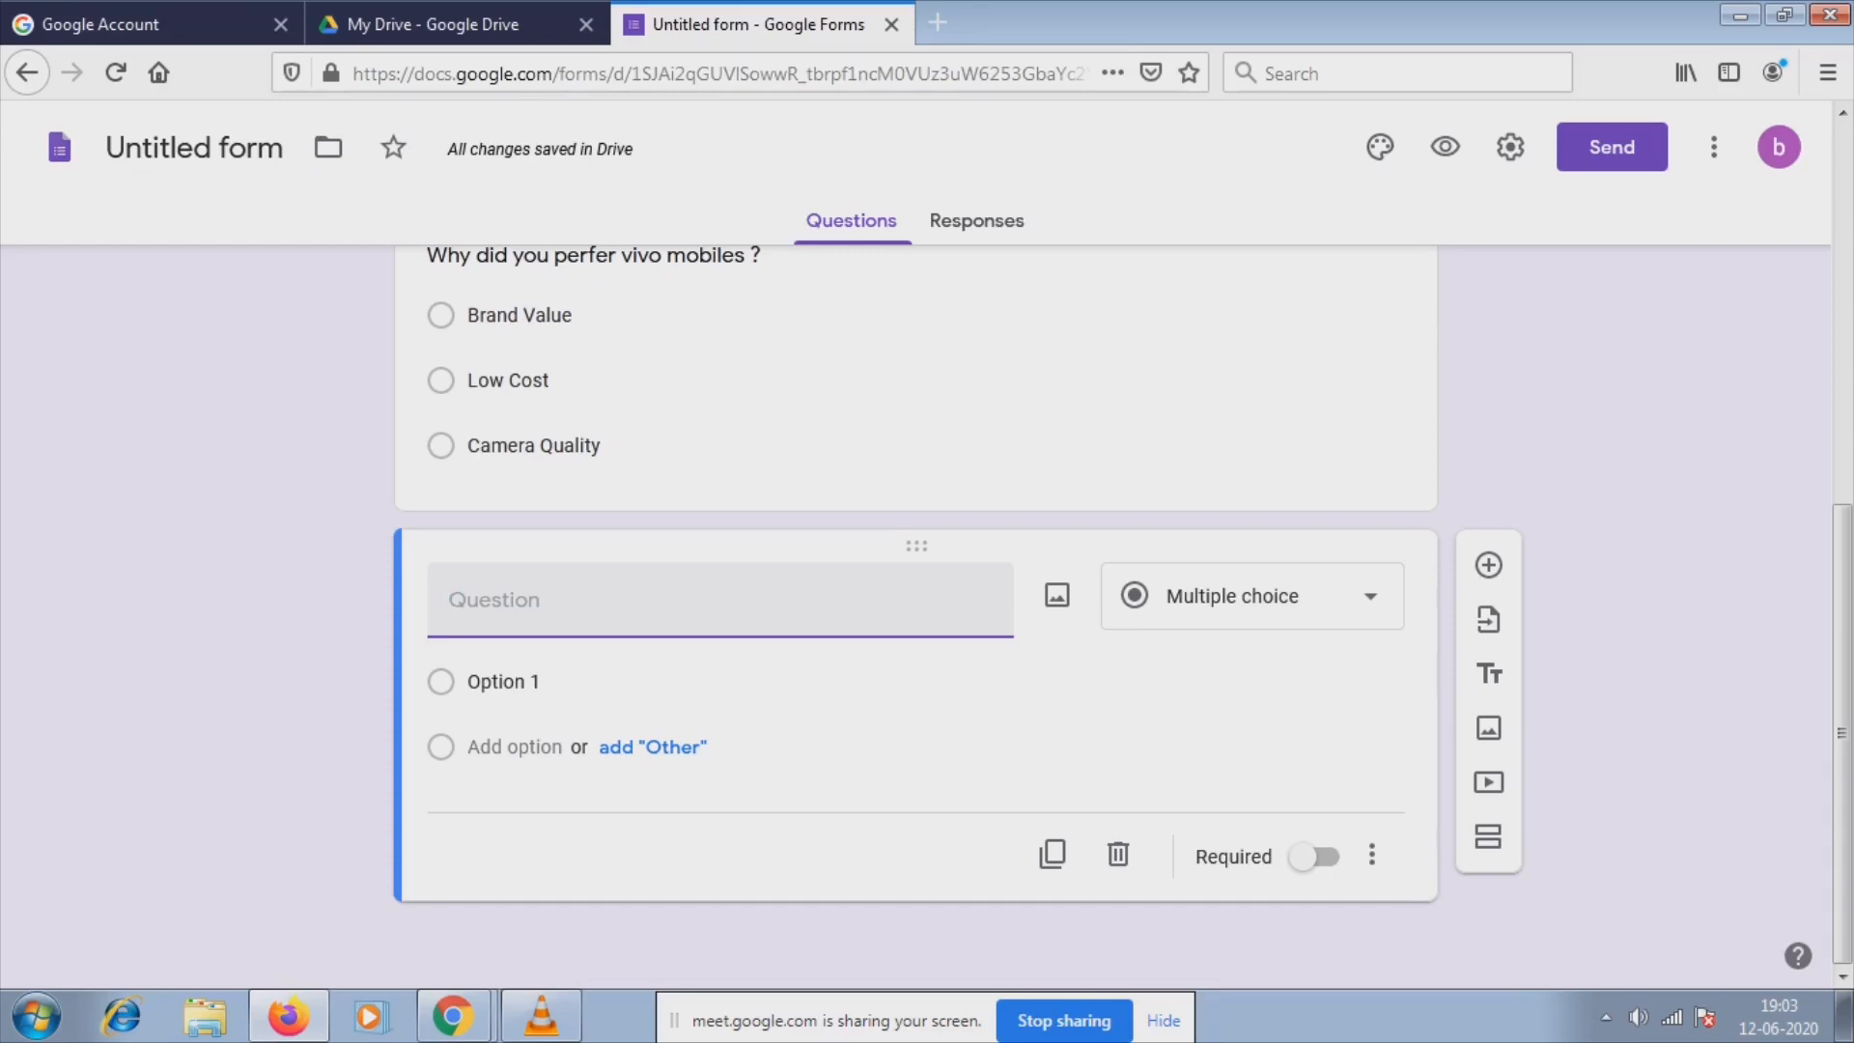
# Enter 'Which Model do you like in Vivo Mobiles ?' as the new multiple-choice question's title.
pyautogui.write('Which')
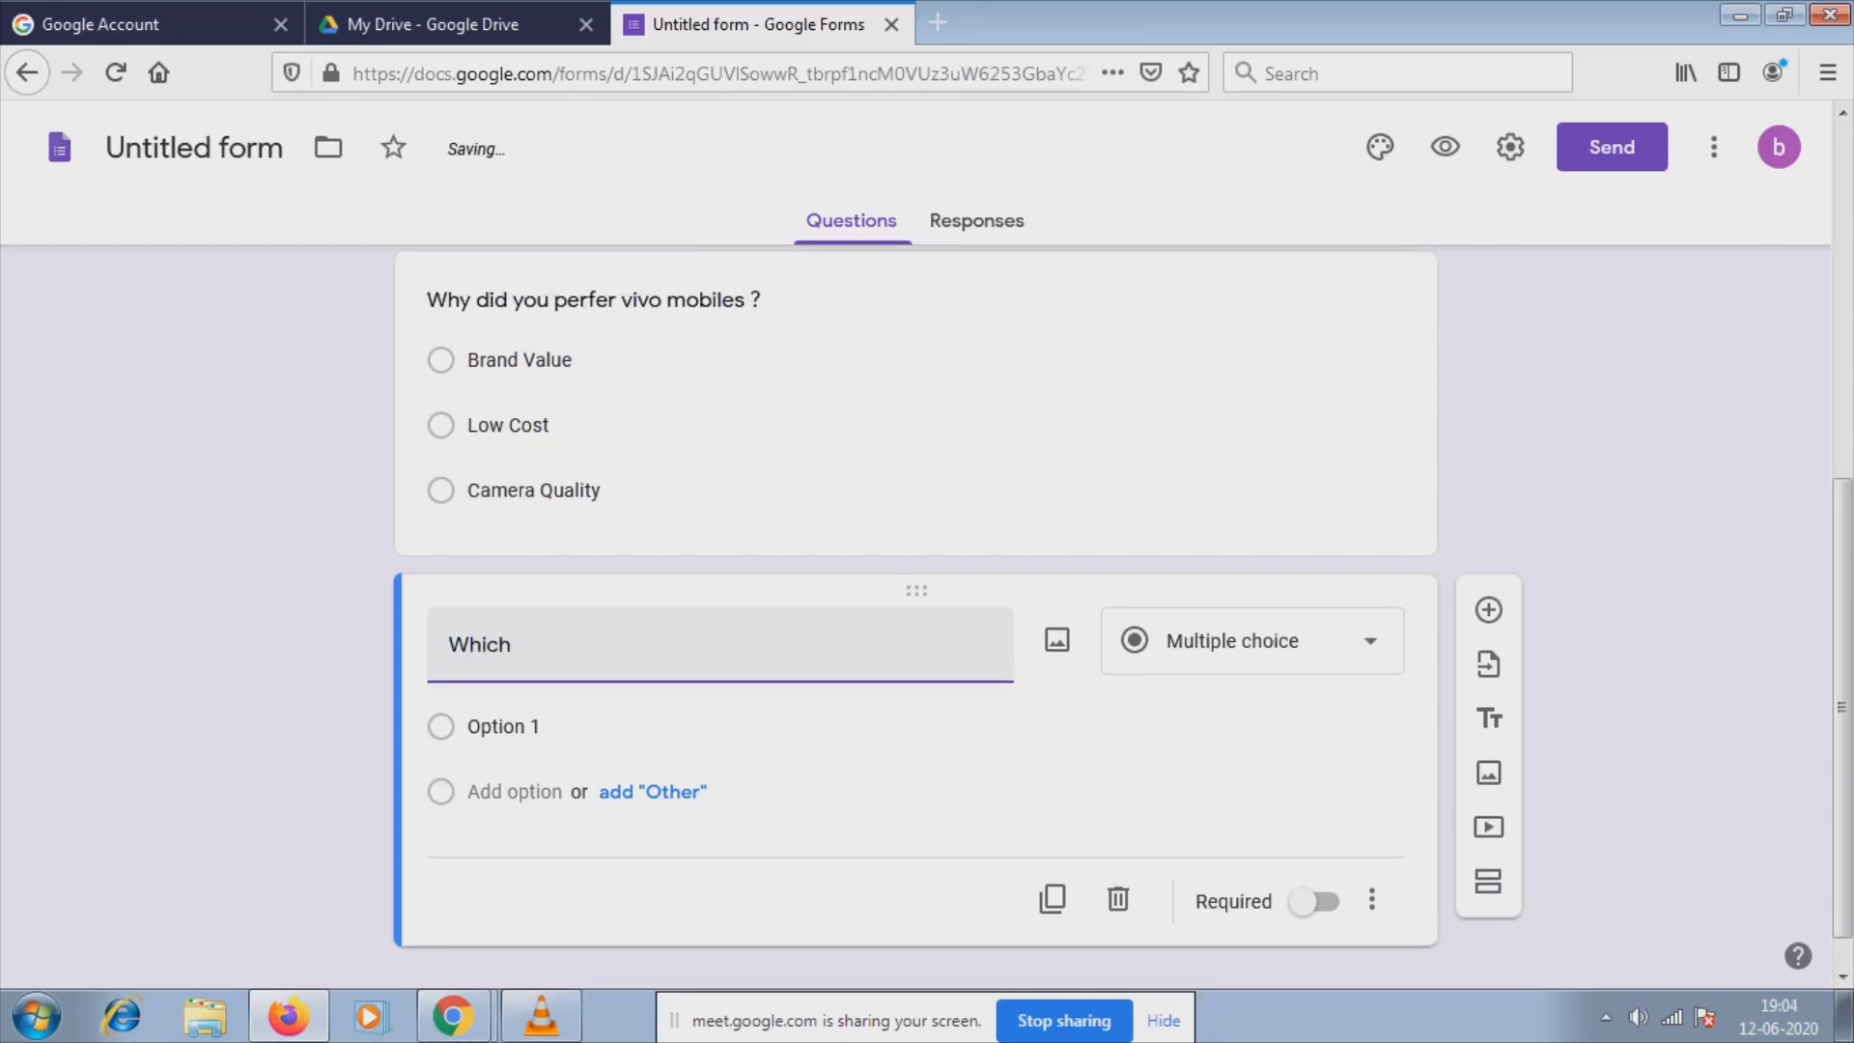
pyautogui.write(' Model do you like i')
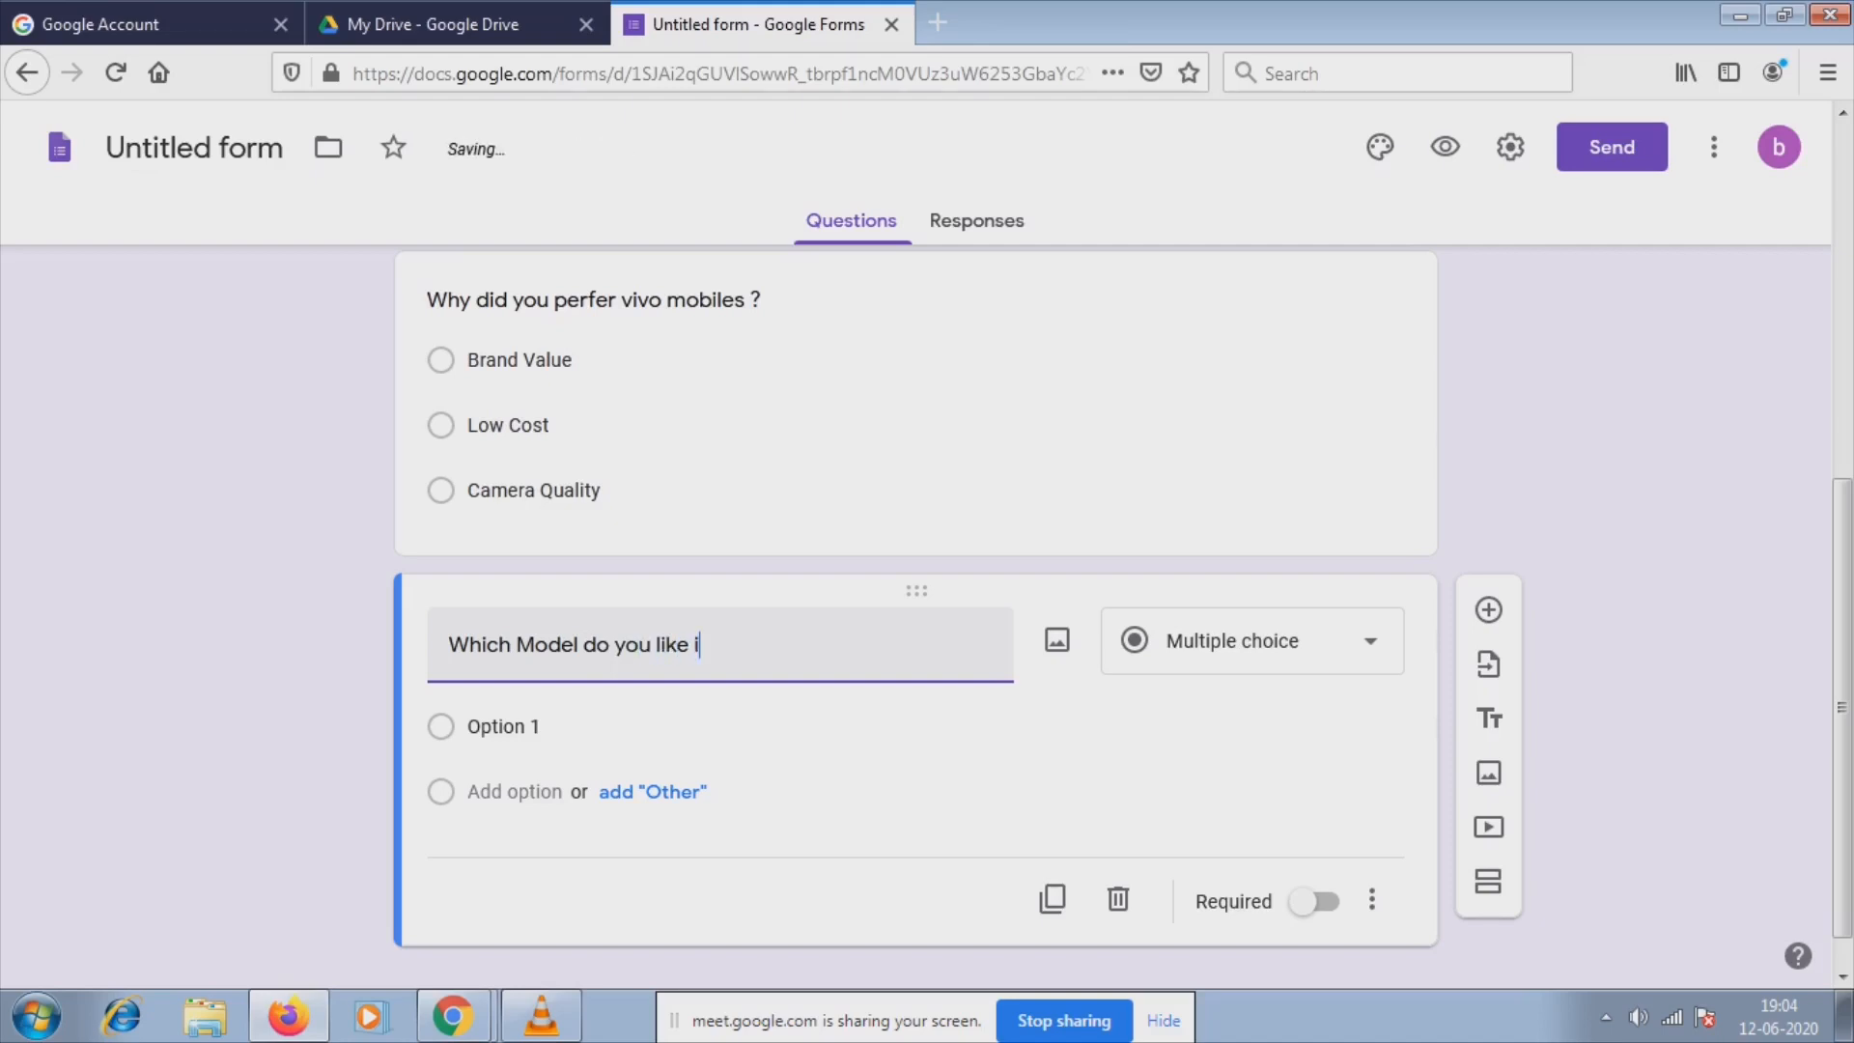
pyautogui.write('n Vivo Mobiles')
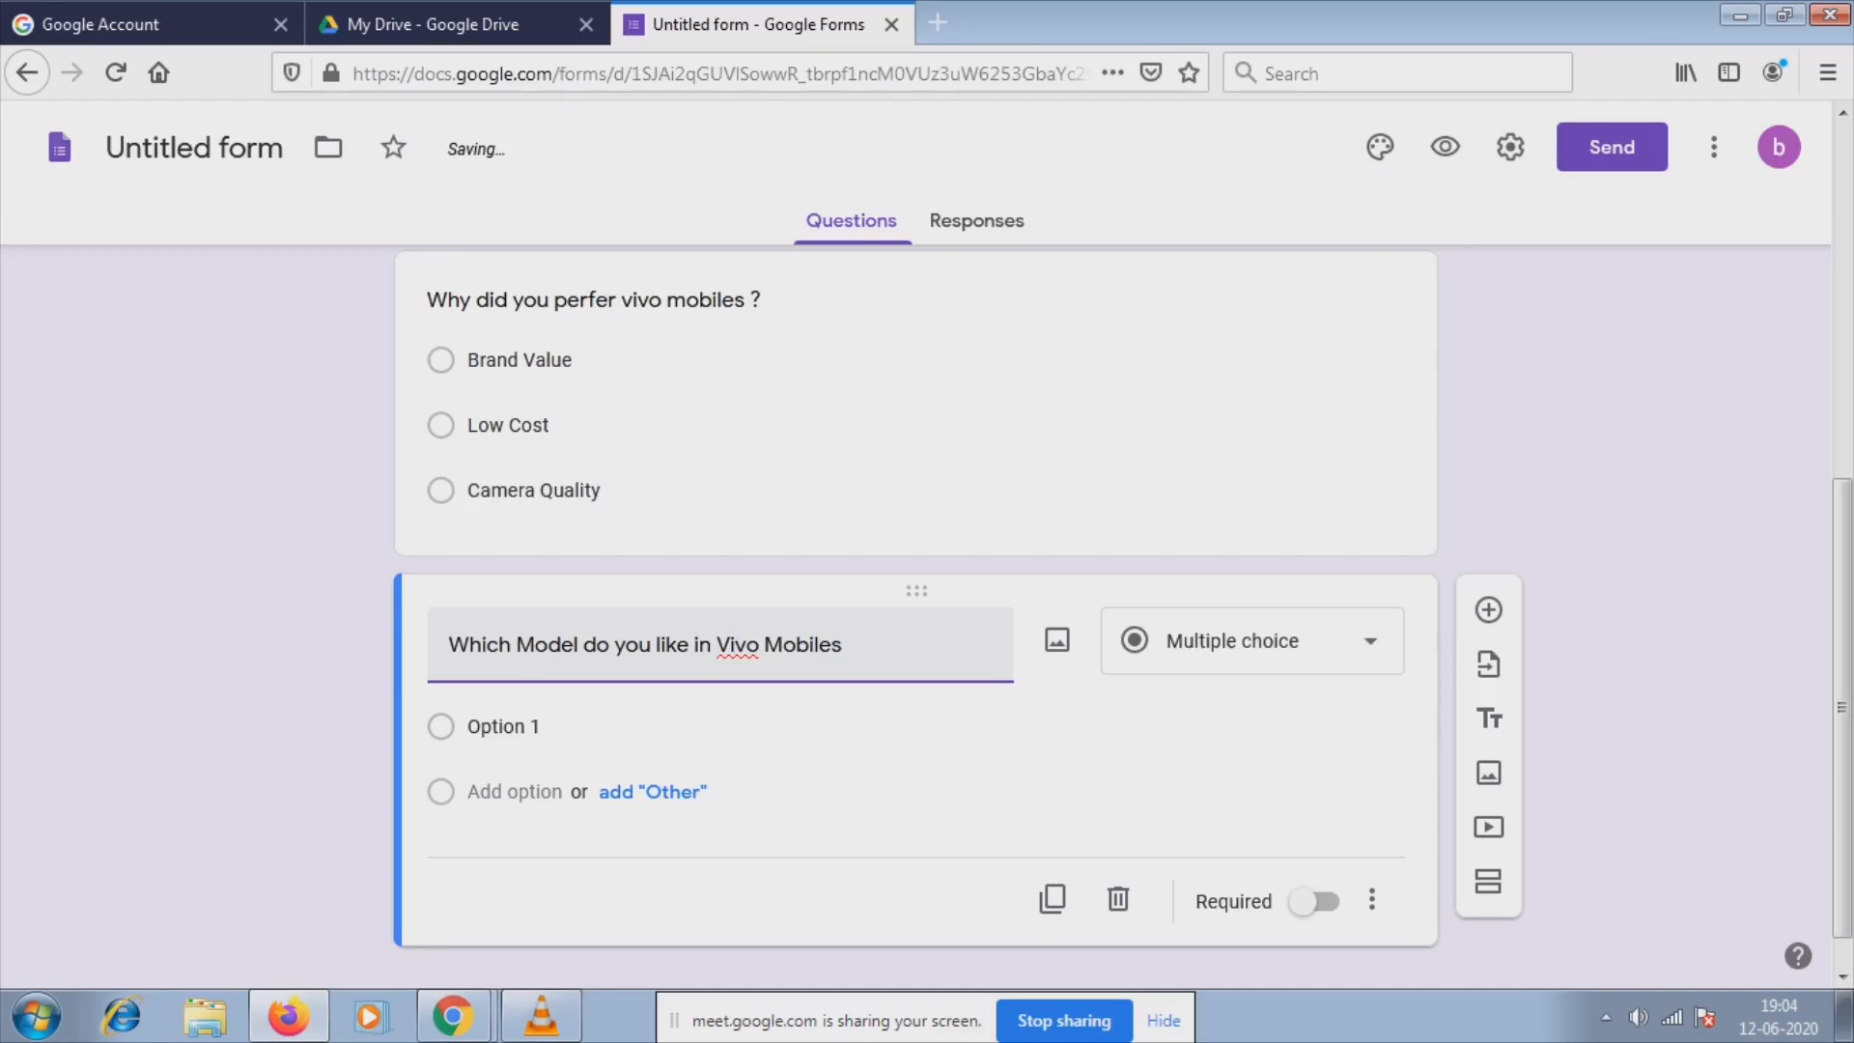
pyautogui.write(' ?')
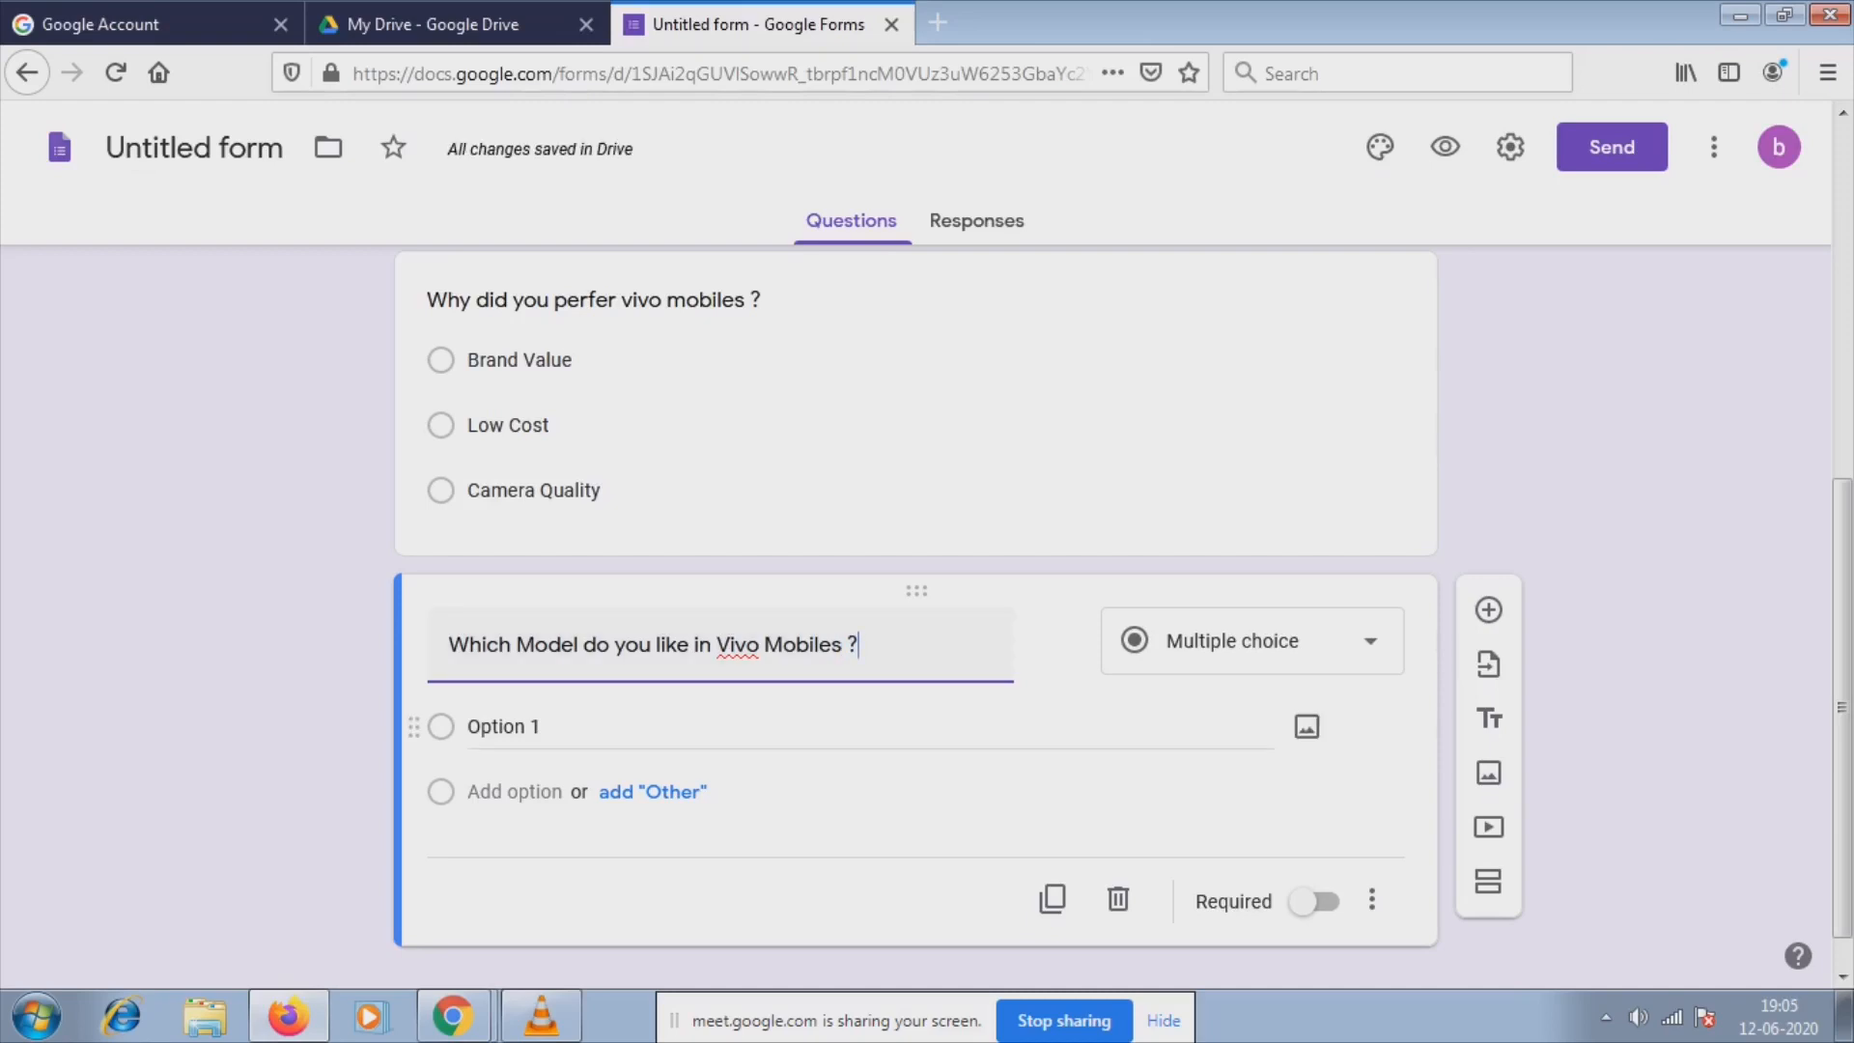
# Make the first two choices of the model question Vivo Y50 and Vivo V19.
pyautogui.click(504, 727)
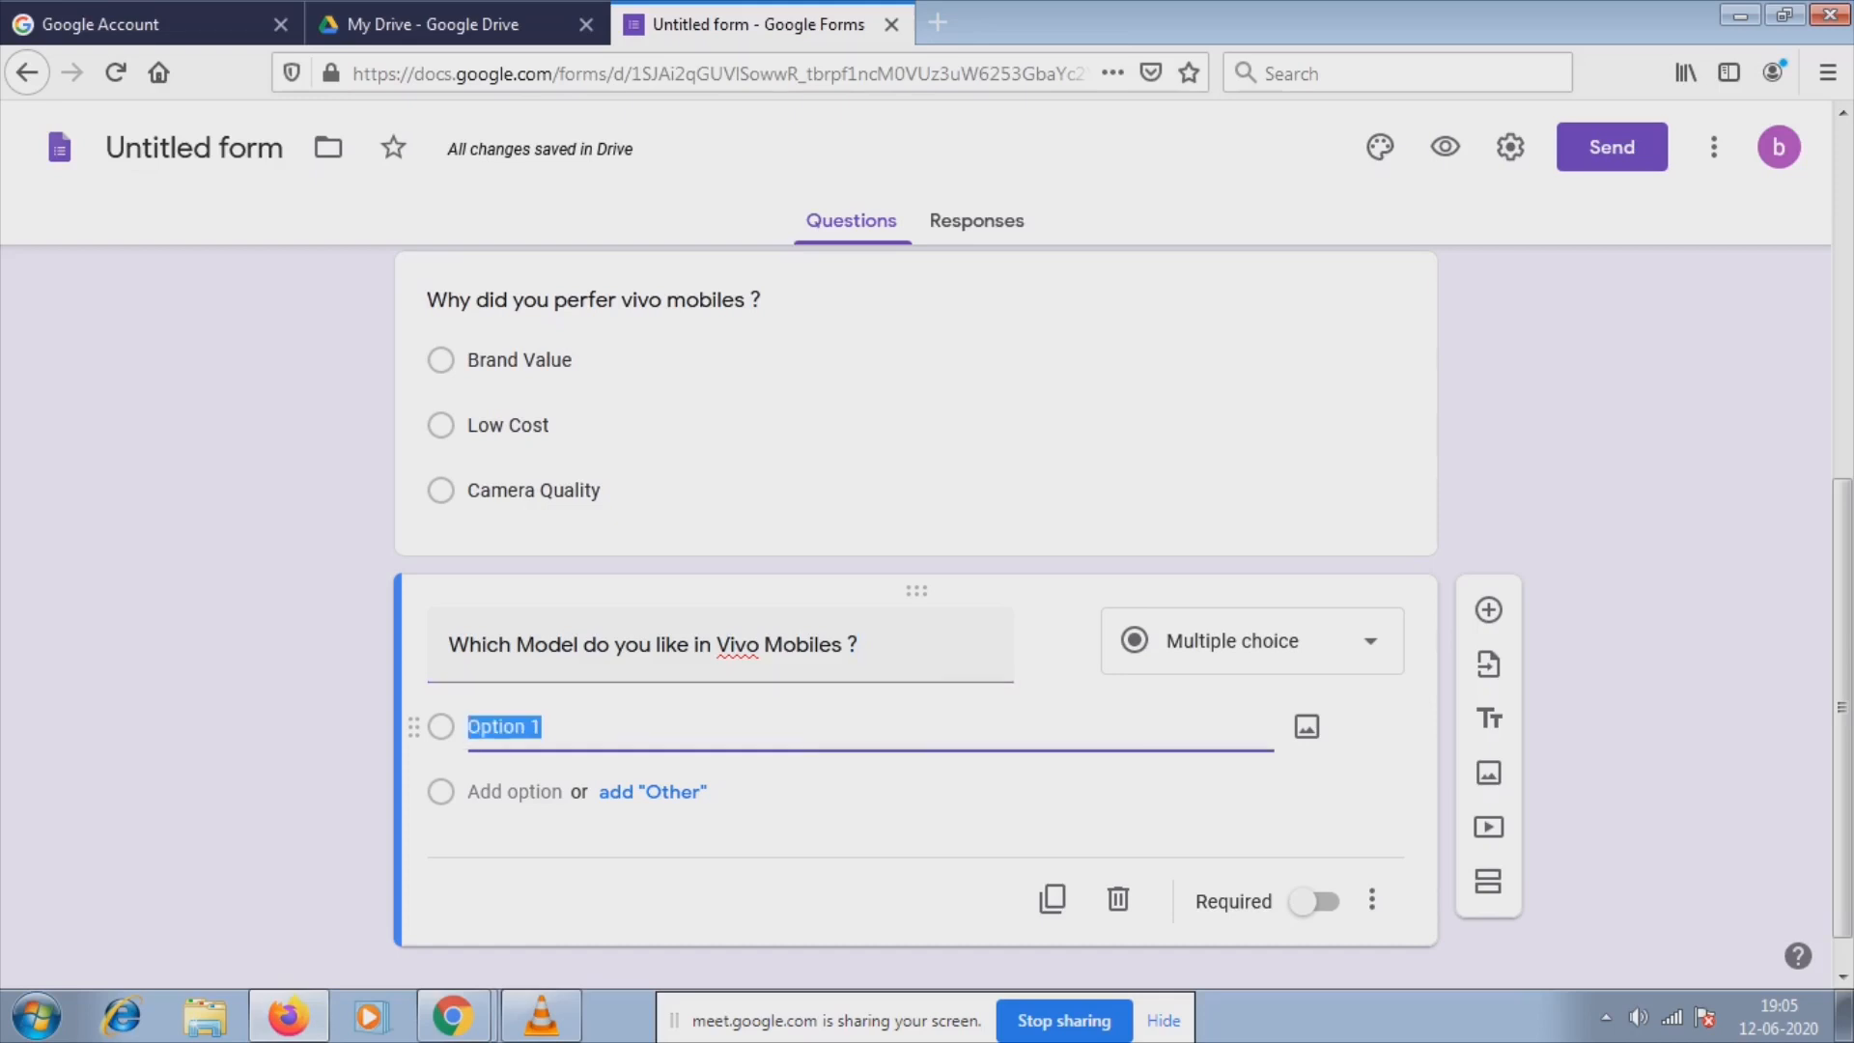
pyautogui.press('BackSpace')
pyautogui.write('V')
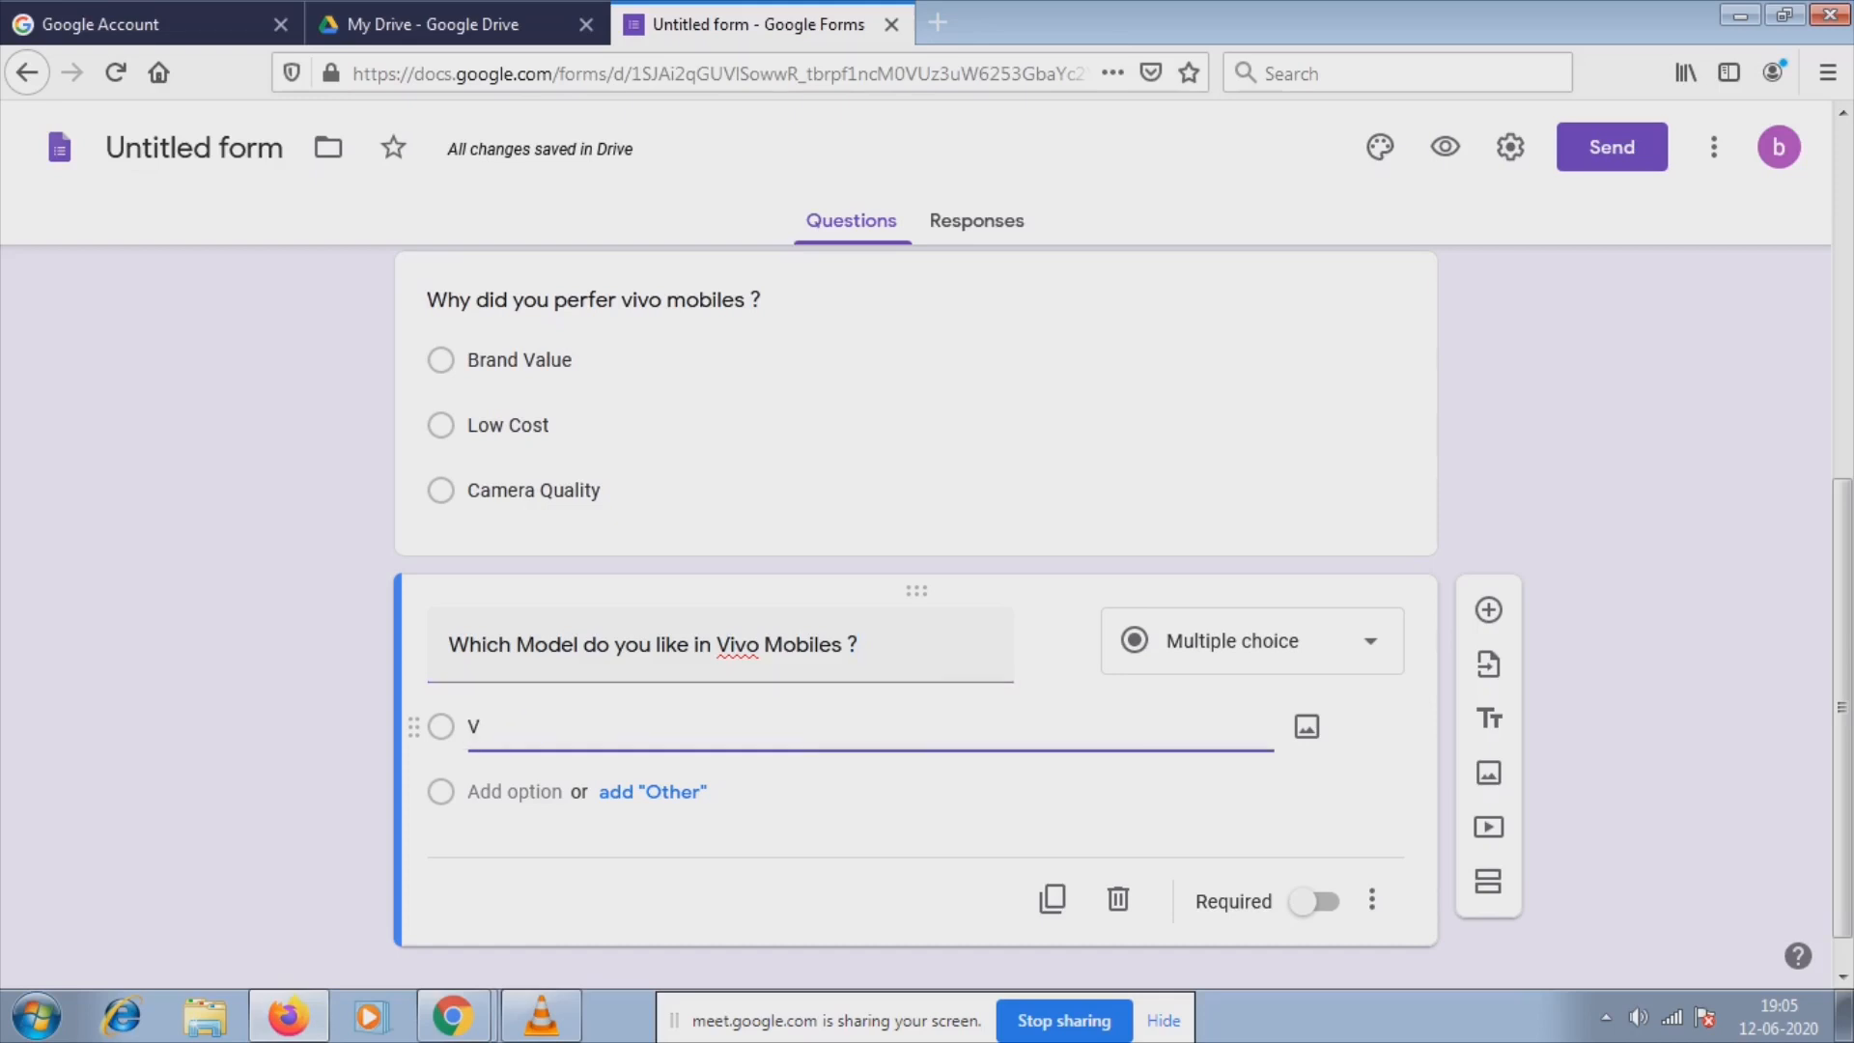
pyautogui.write('ivo')
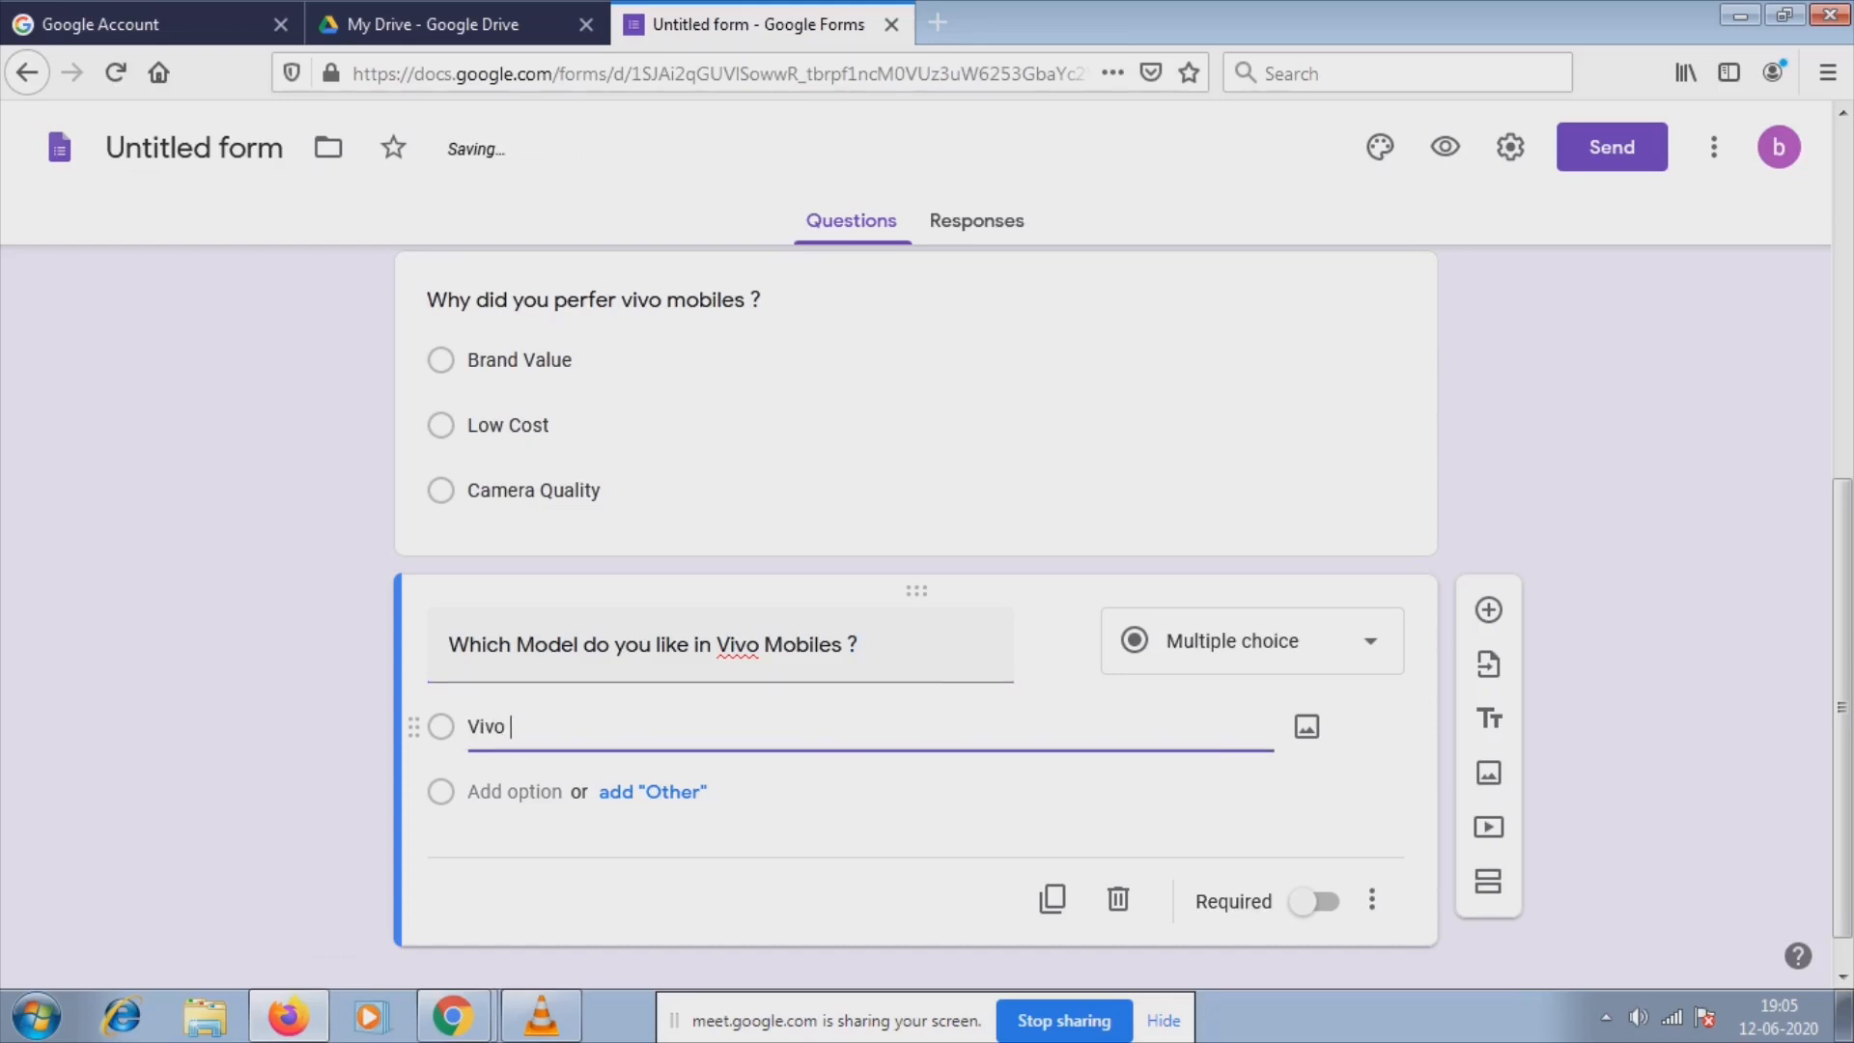
pyautogui.write(' Y50')
pyautogui.click(514, 792)
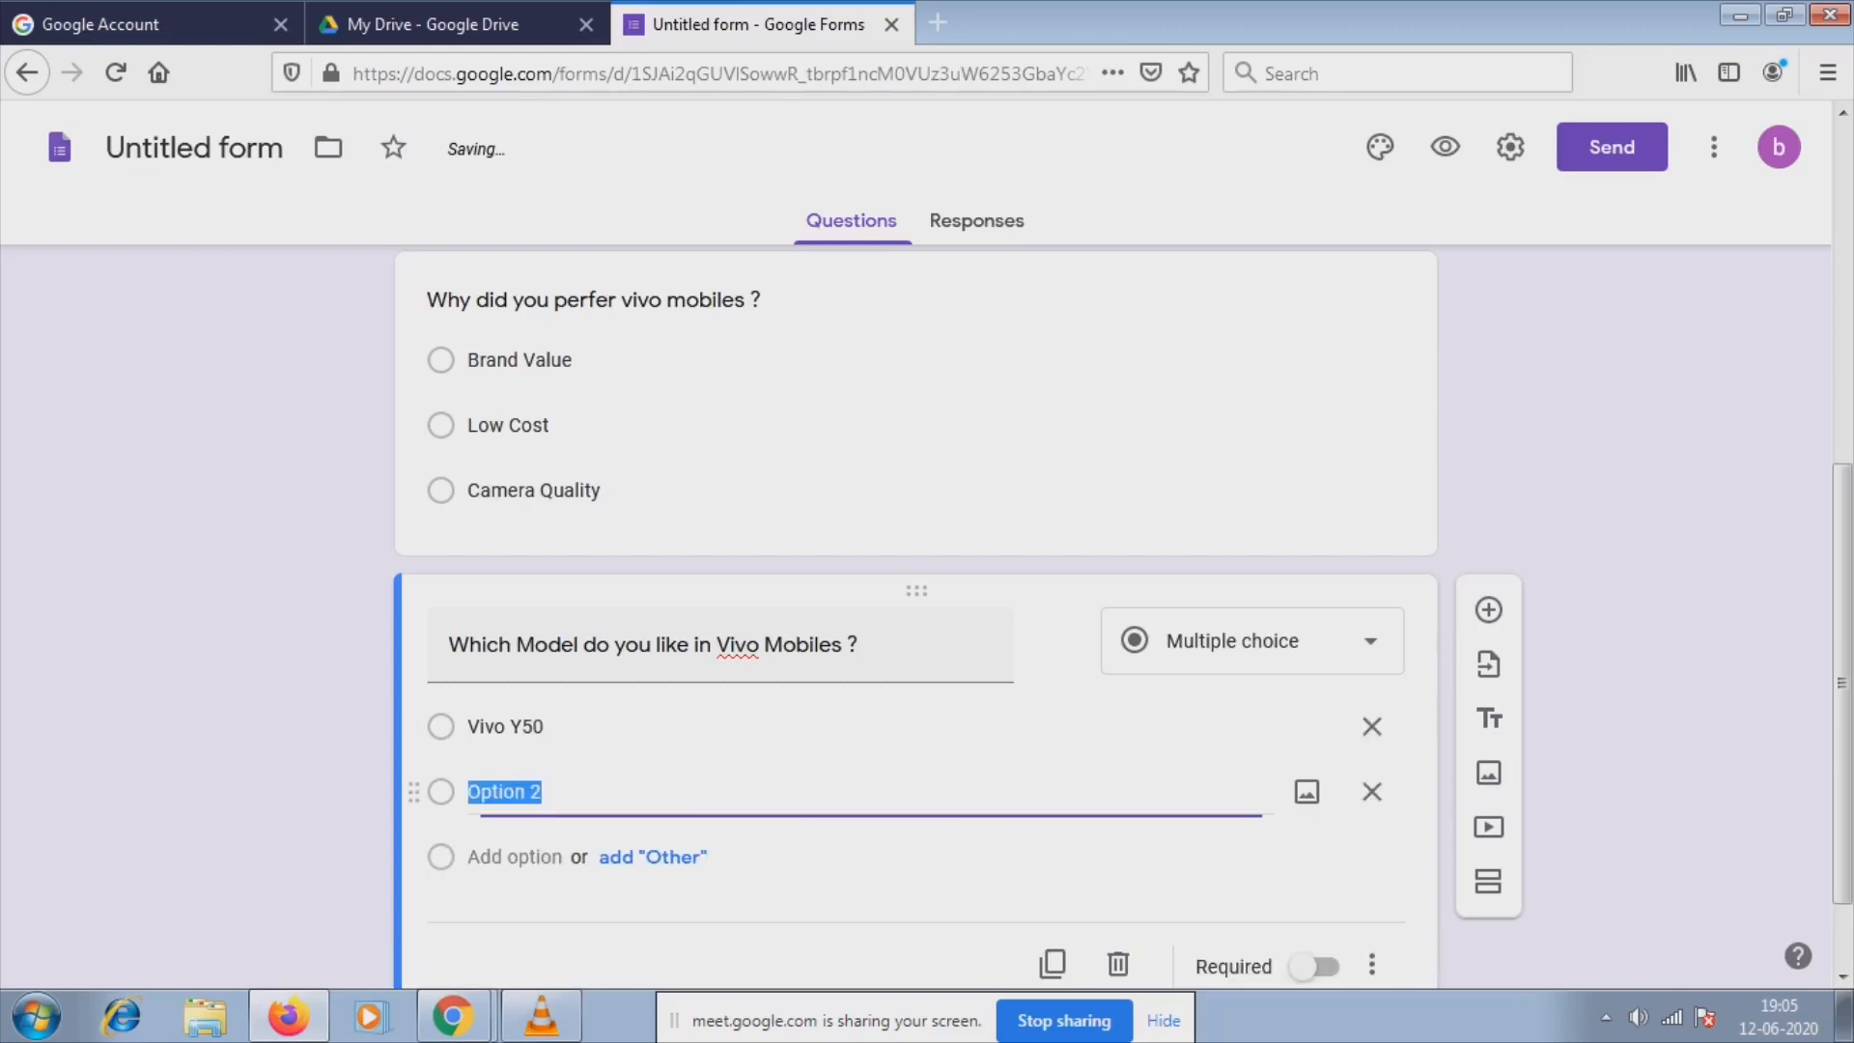
pyautogui.write('vIVO')
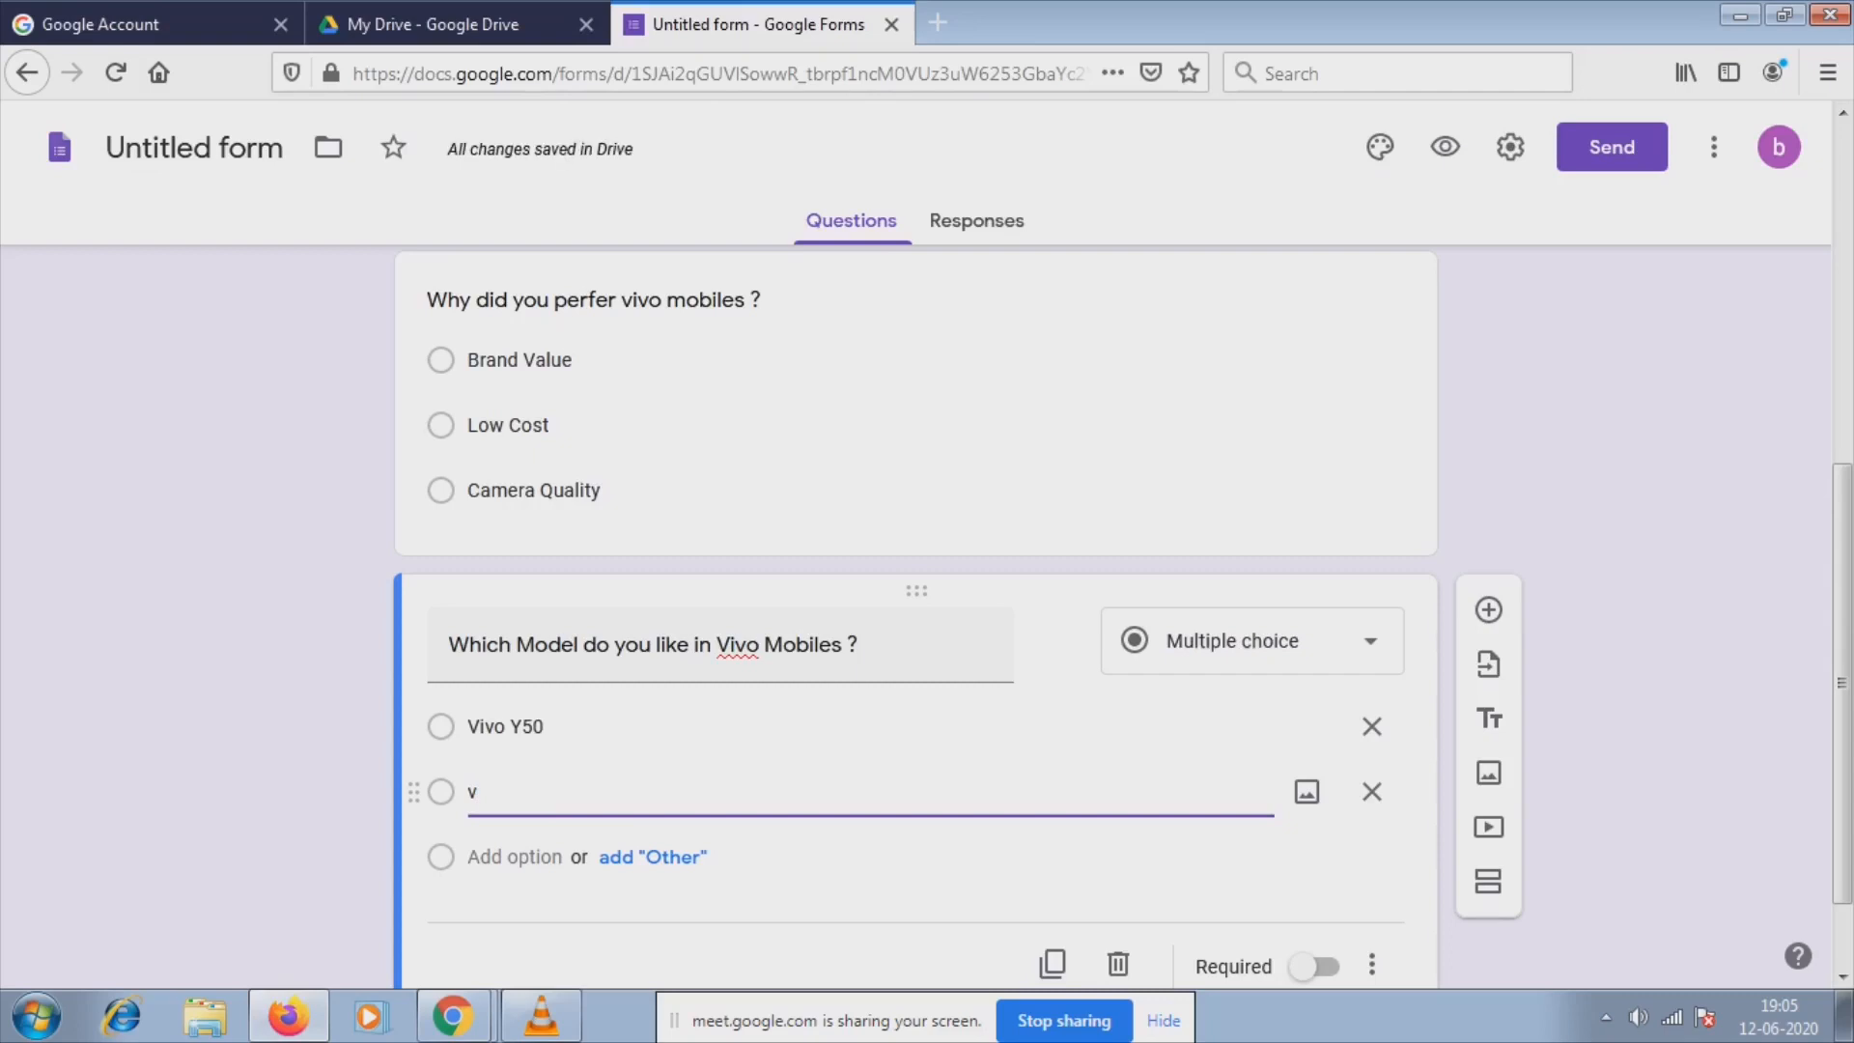
pyautogui.press('BackSpace')
pyautogui.press('BackSpace')
pyautogui.press('BackSpace')
pyautogui.press('BackSpace')
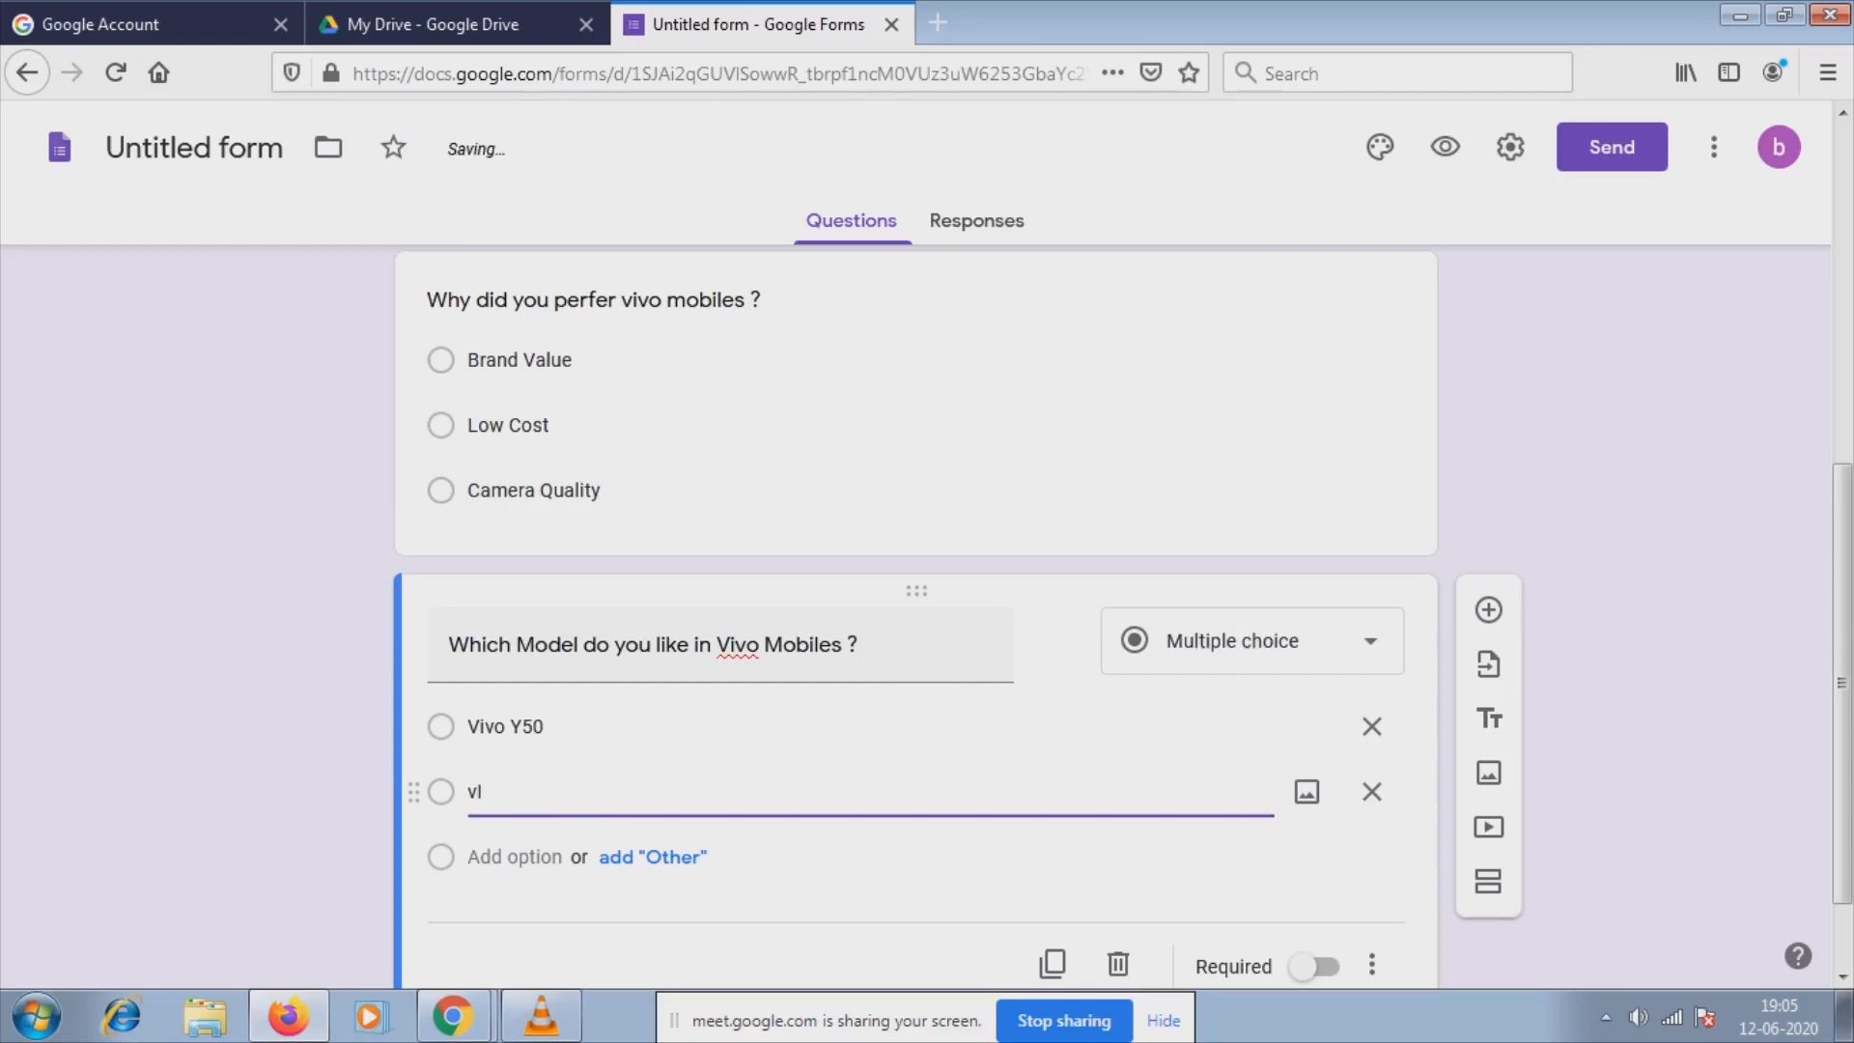
pyautogui.write('v')
pyautogui.press('BackSpace')
pyautogui.write('Vivo V19')
# Add Vivo Y9s and Vivo V17 as the third and fourth choices.
pyautogui.press('Return')
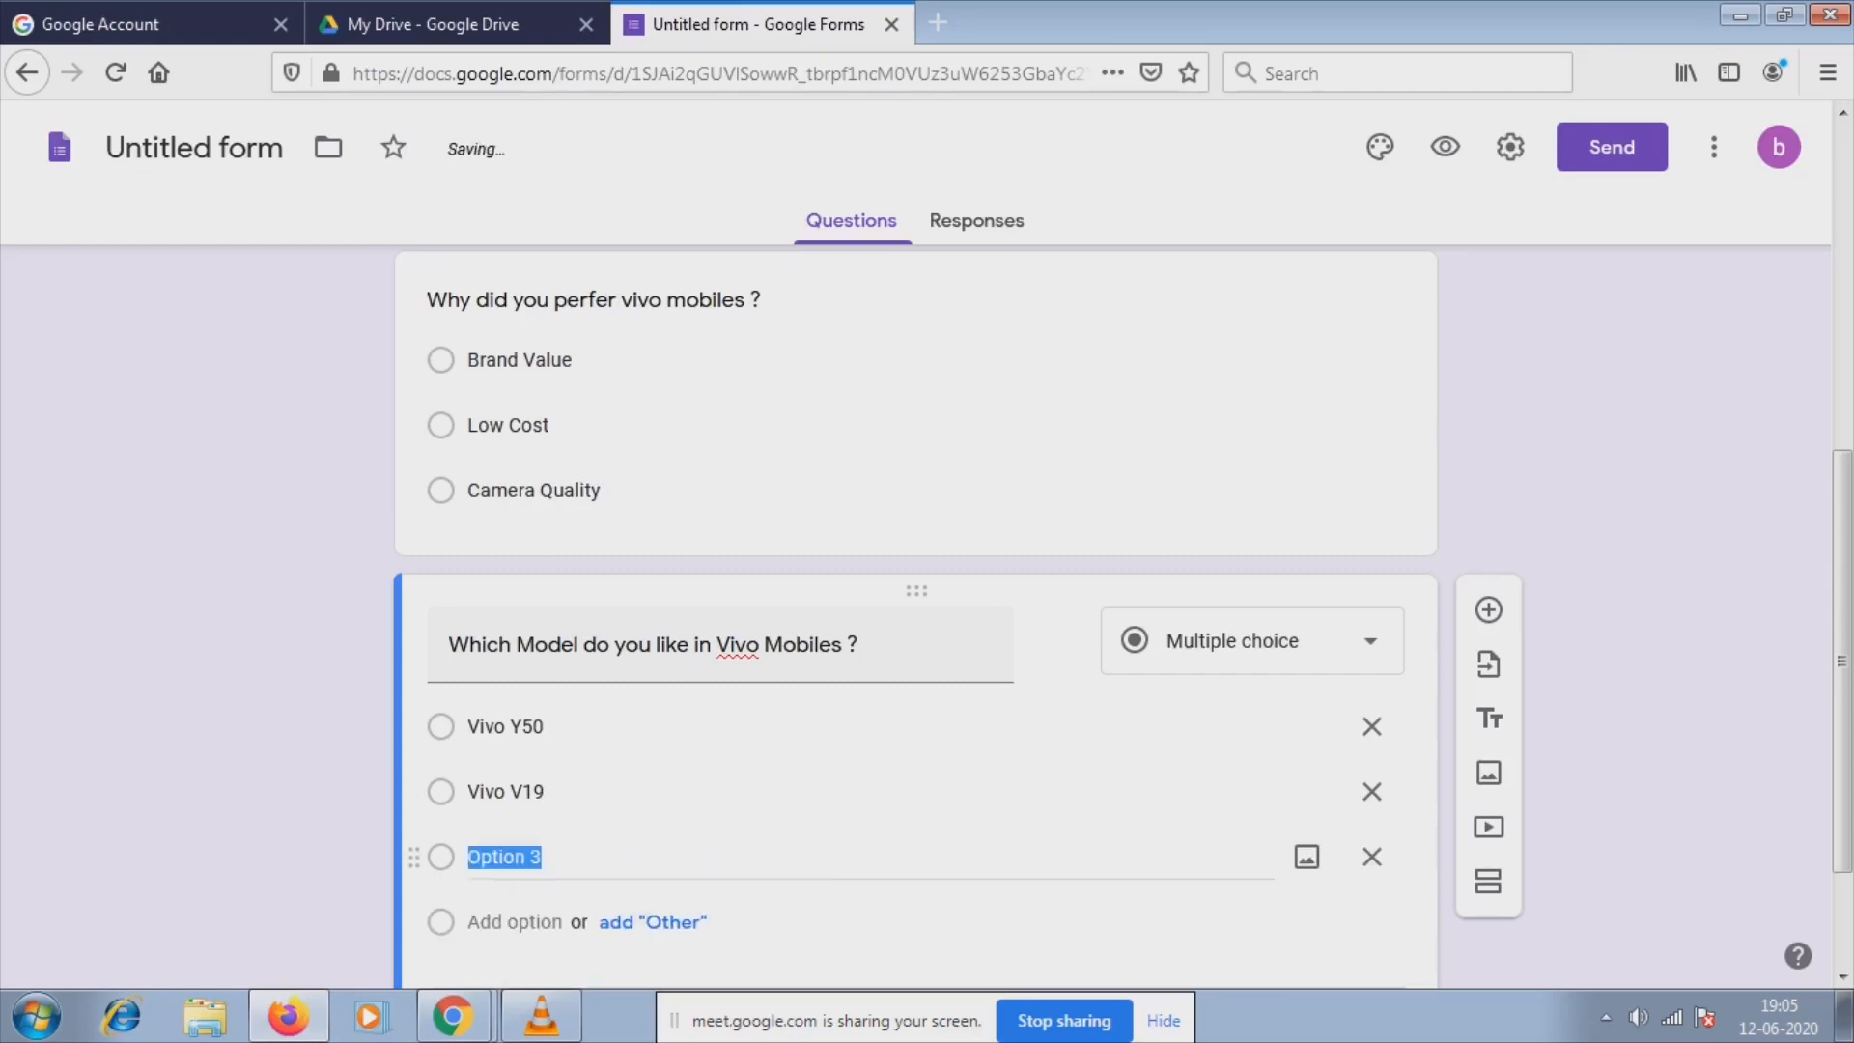
pyautogui.write('V')
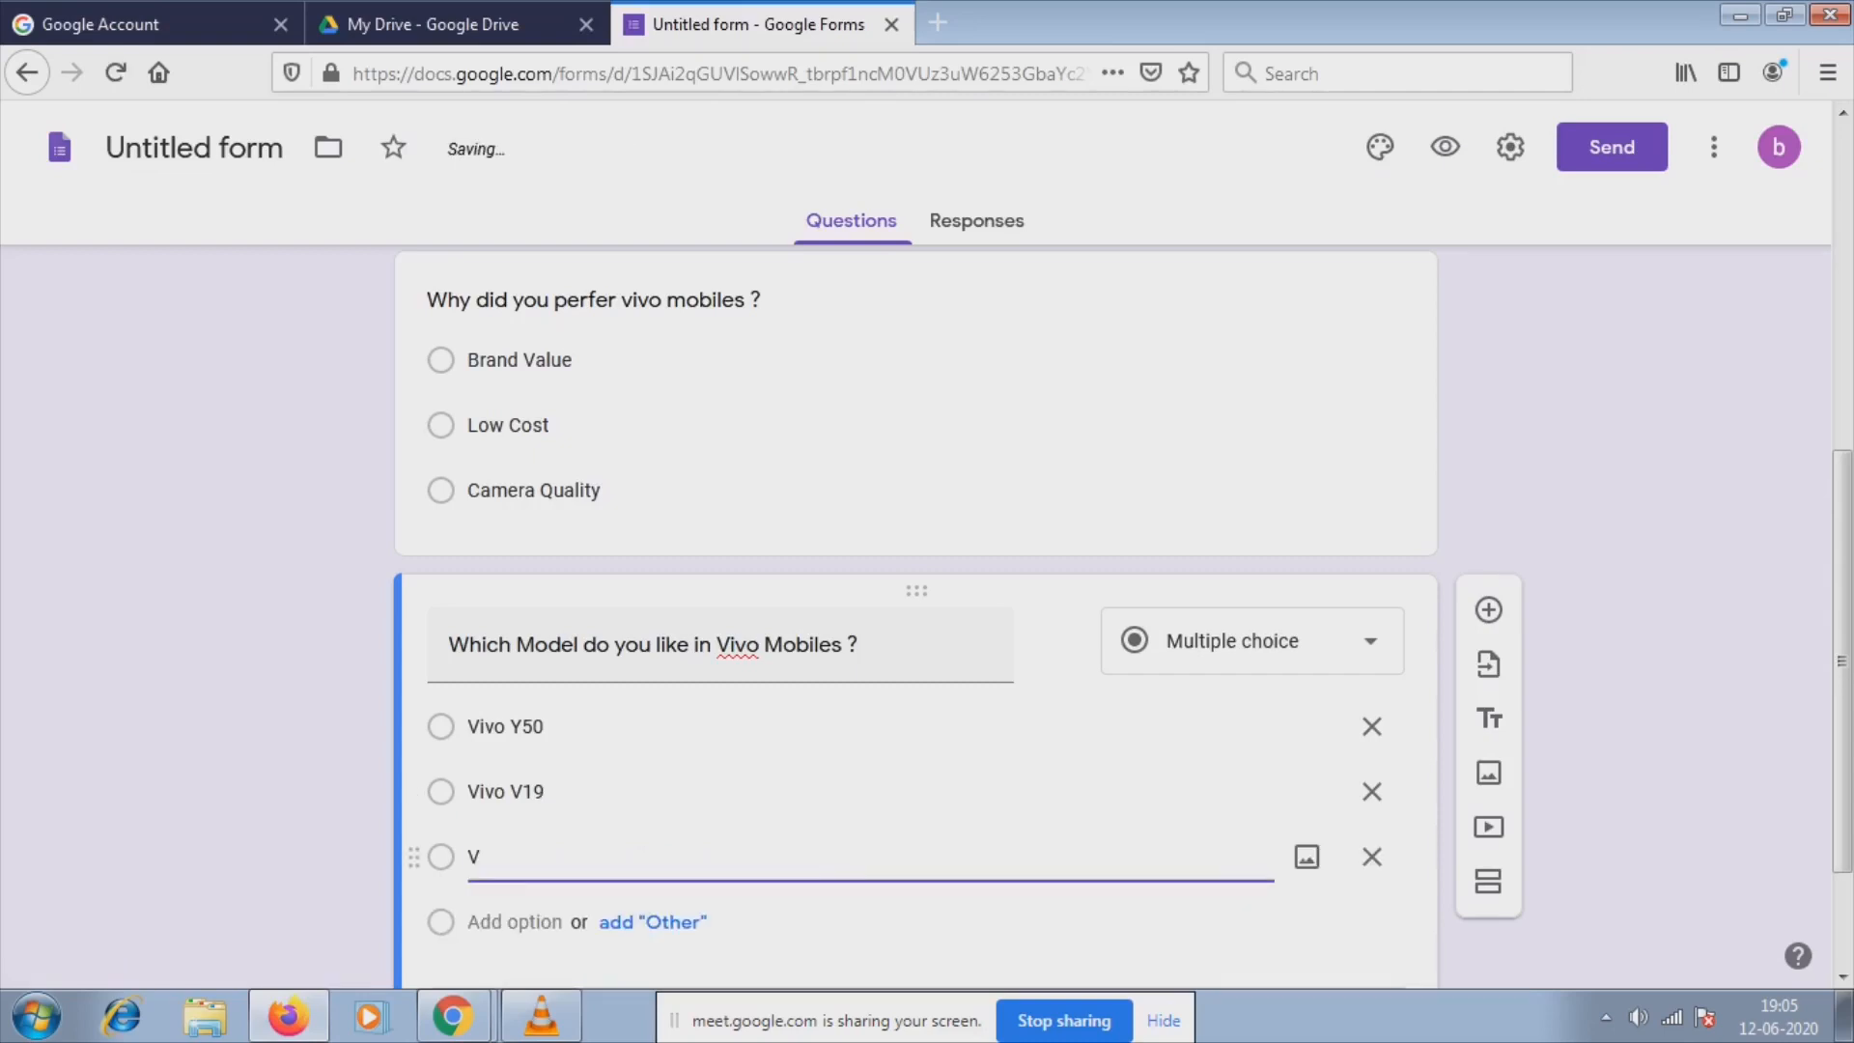
pyautogui.write('ivo Y9s')
pyautogui.press('Return')
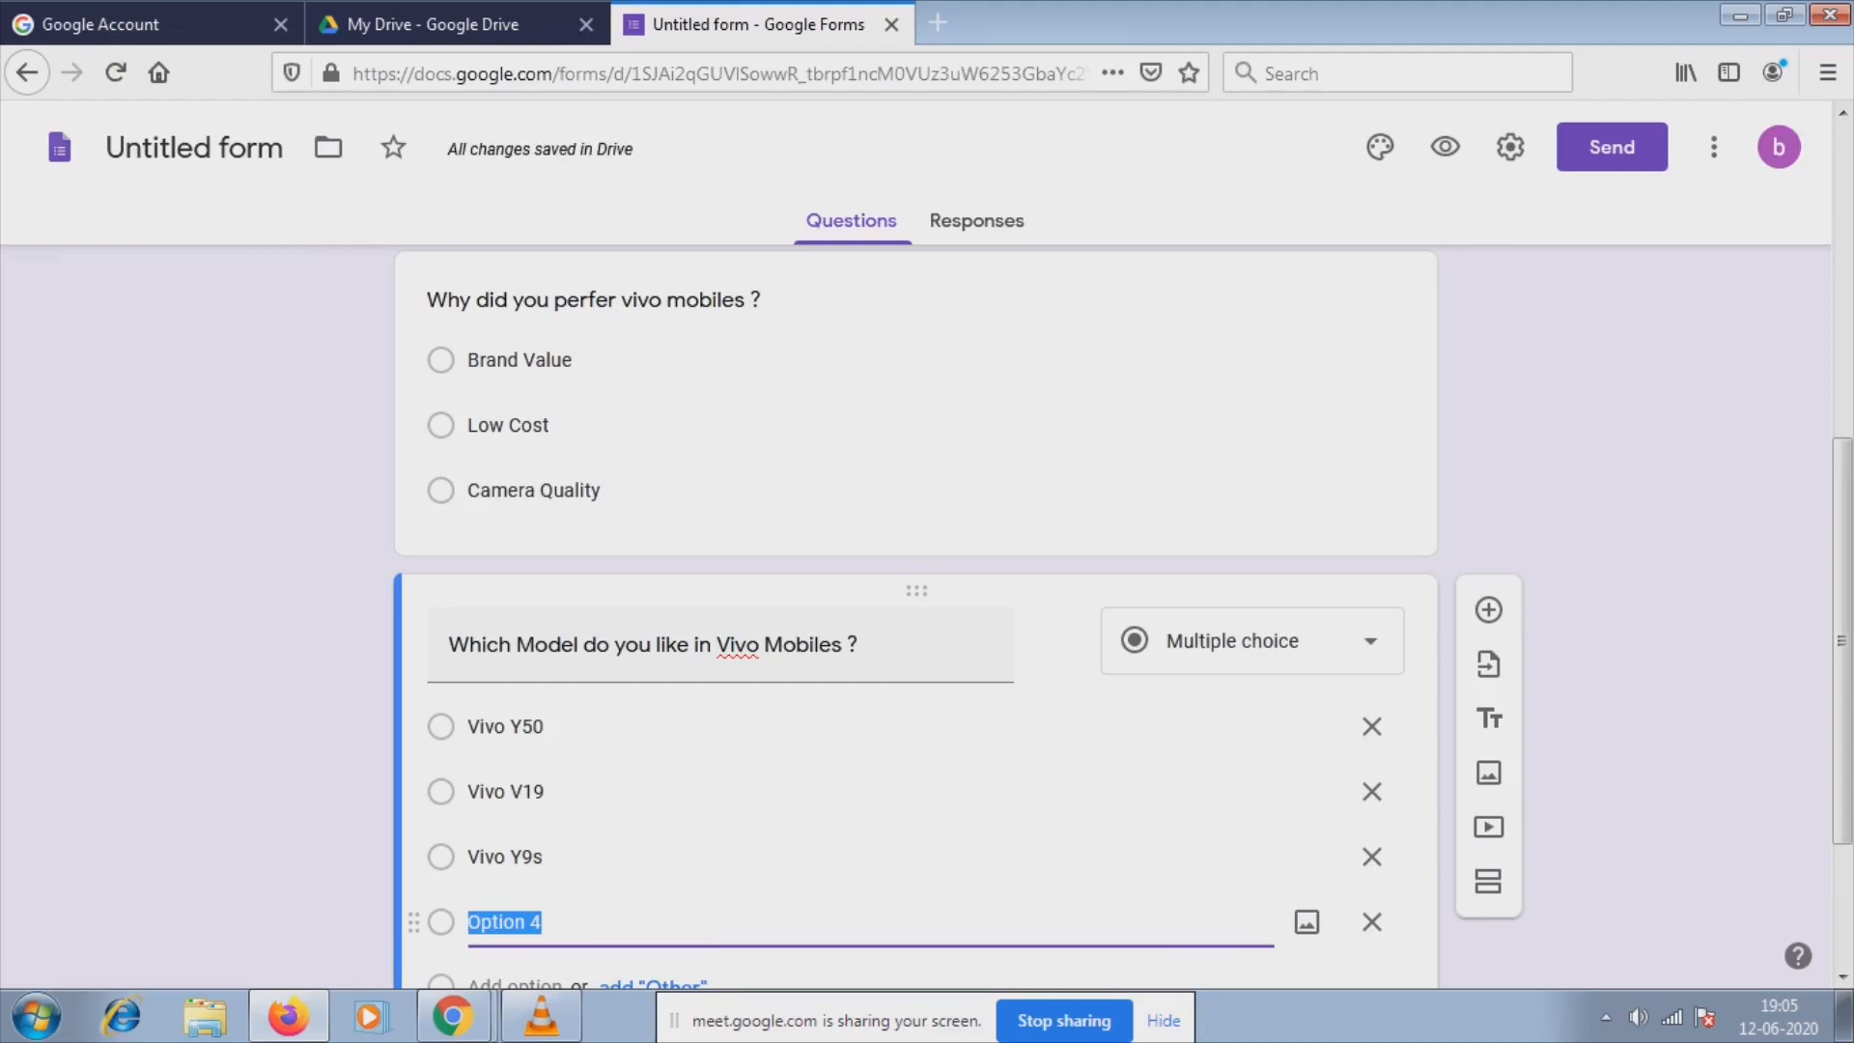
pyautogui.write('Vivo')
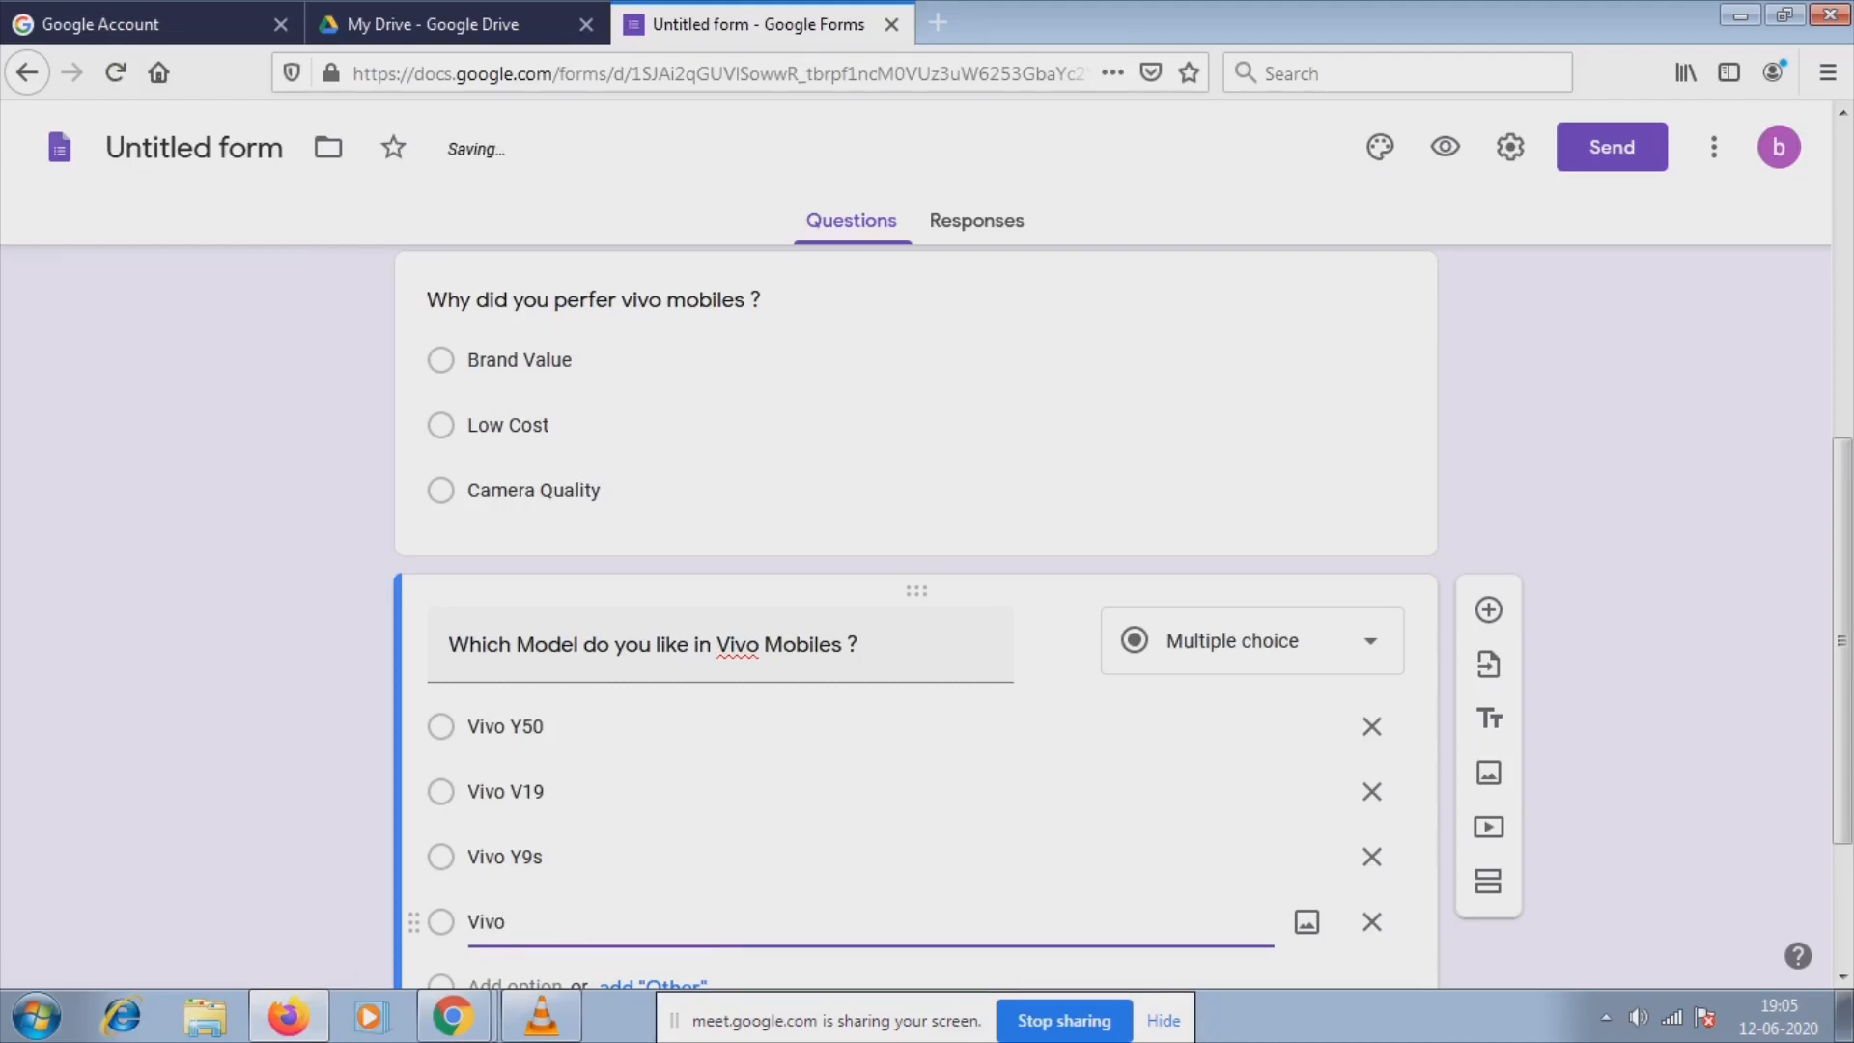
pyautogui.write(' V17')
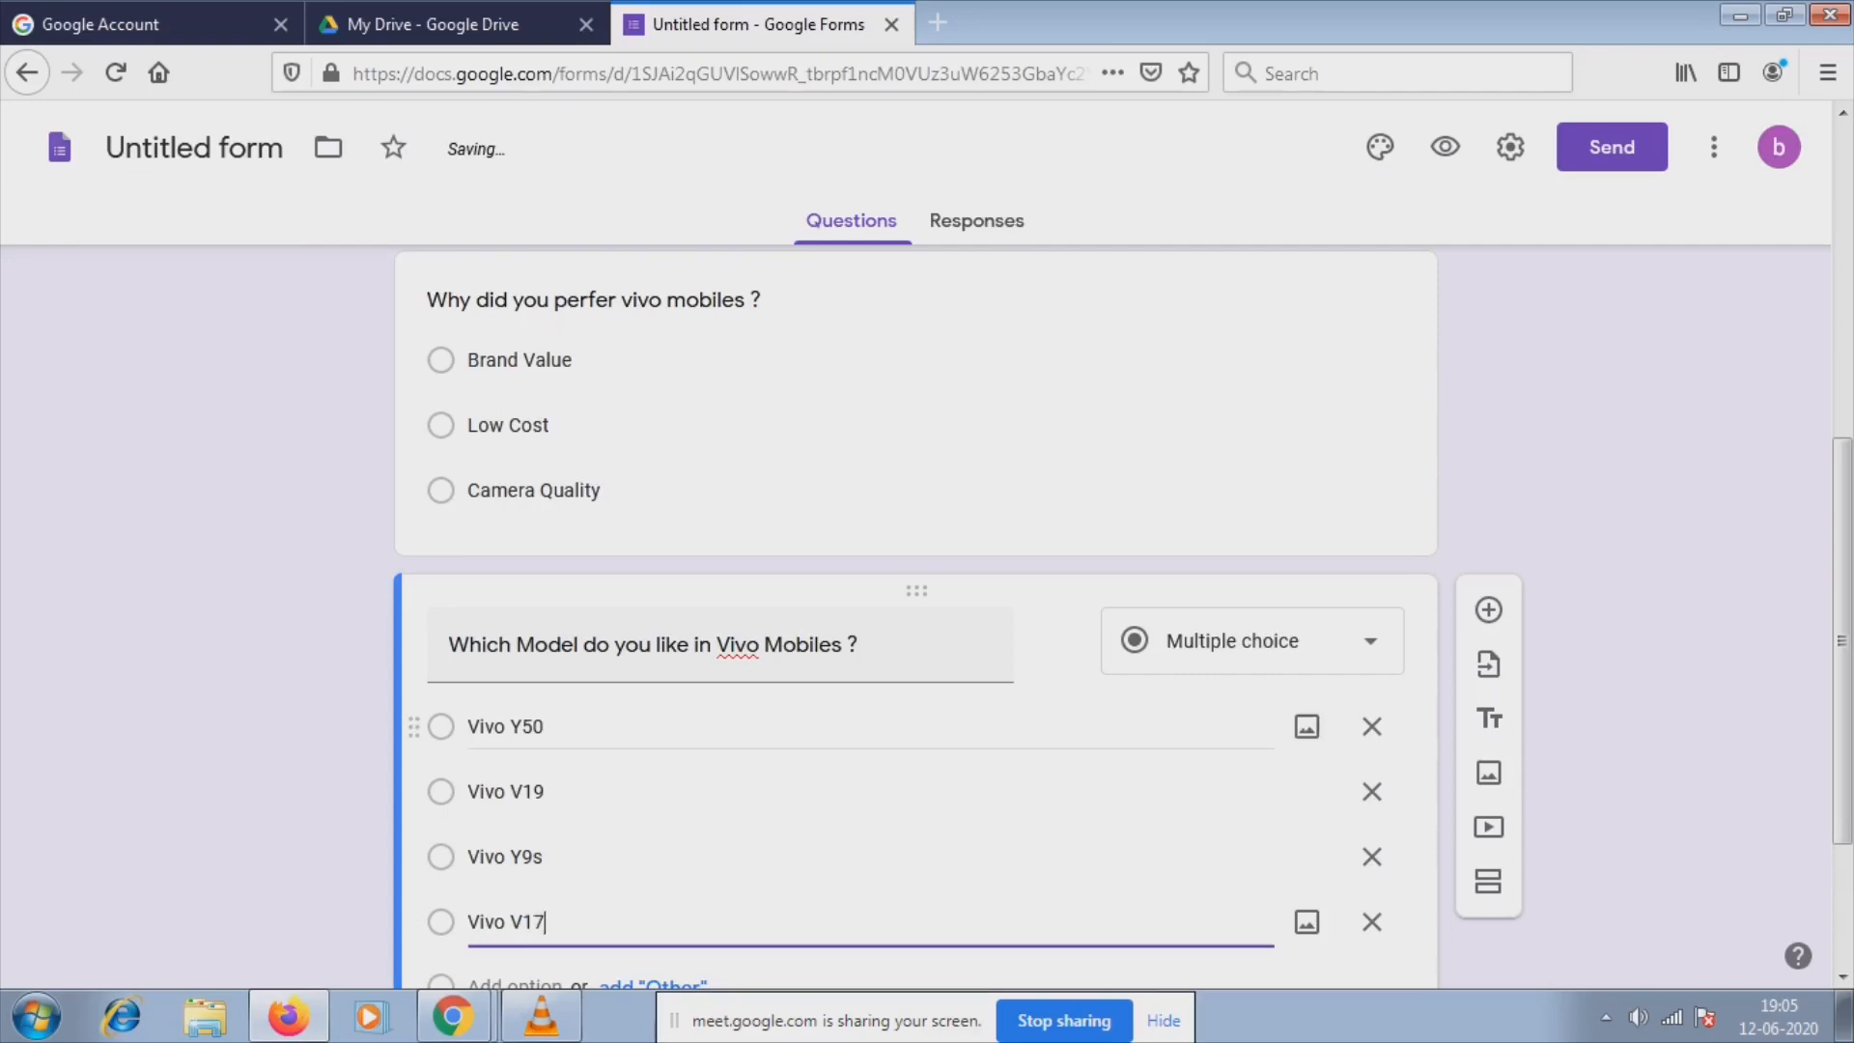
pyautogui.scroll(-3, 916, 723)
pyautogui.click(1313, 857)
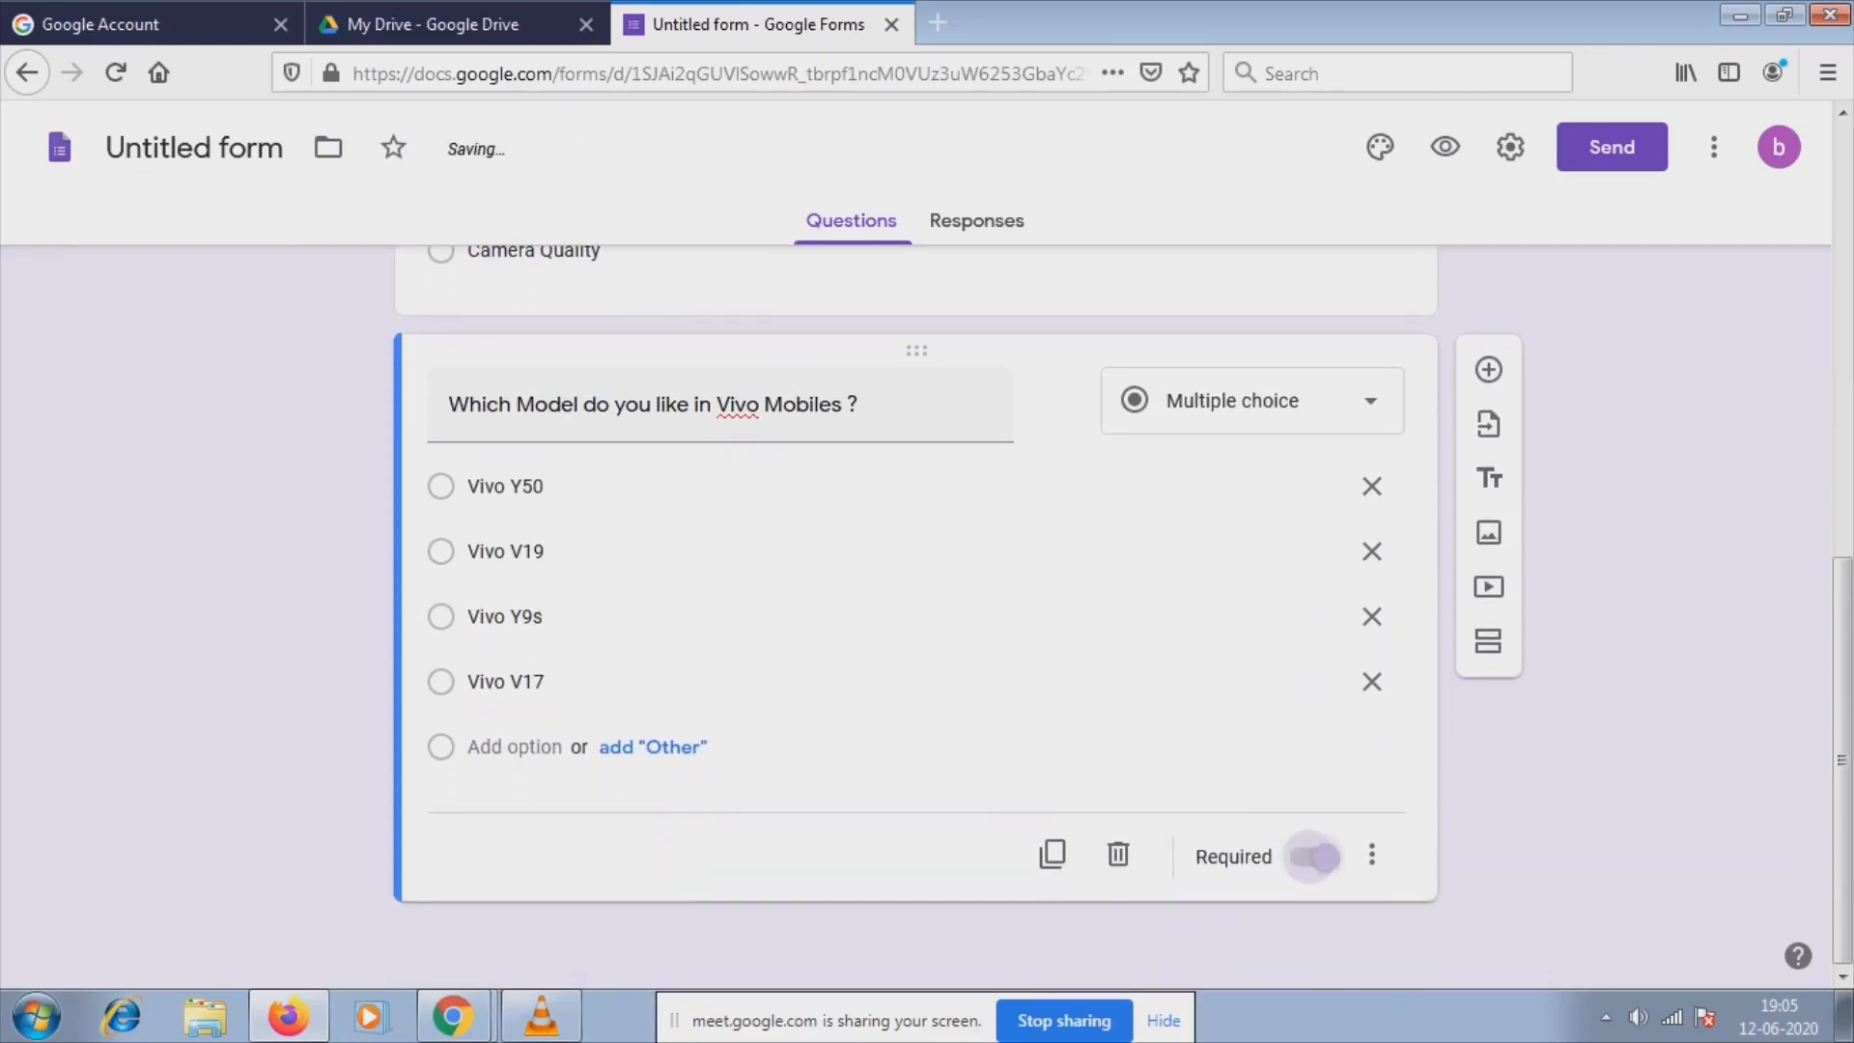
pyautogui.scroll(3, 915, 618)
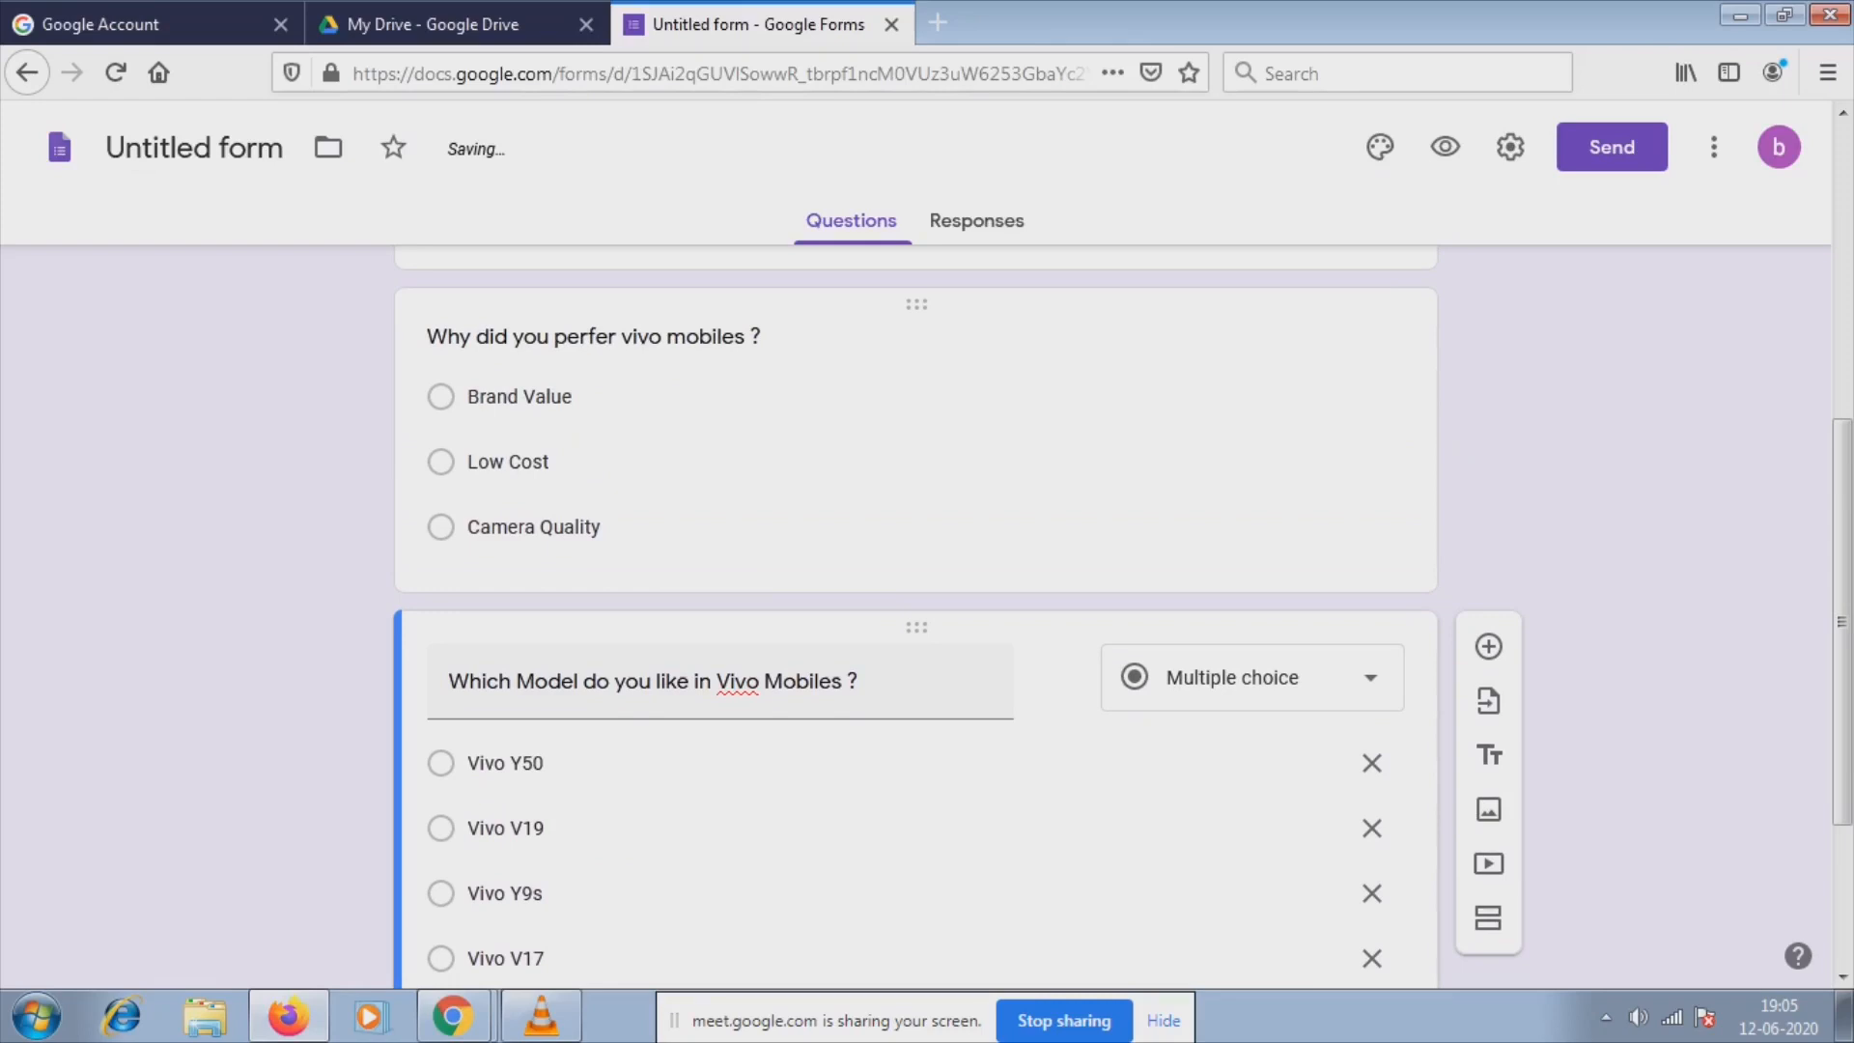
pyautogui.click(566, 397)
pyautogui.click(1313, 745)
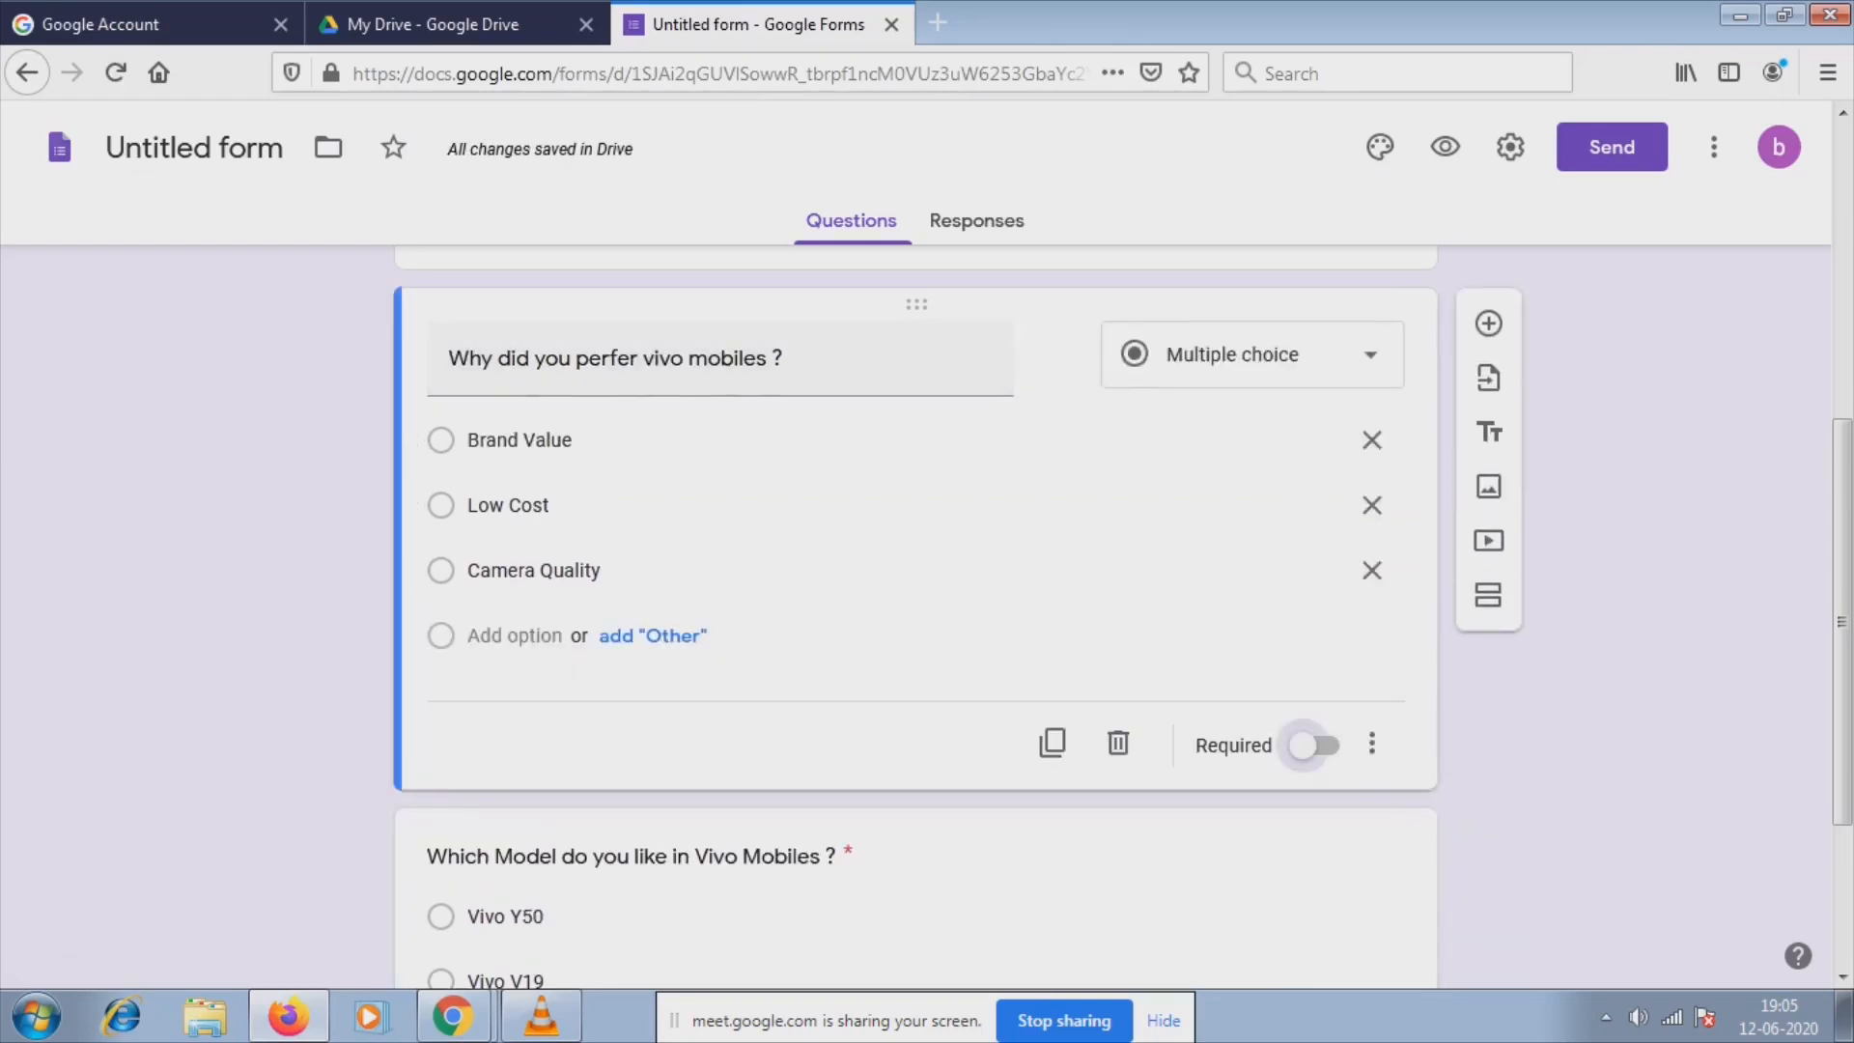
pyautogui.scroll(-3, 915, 618)
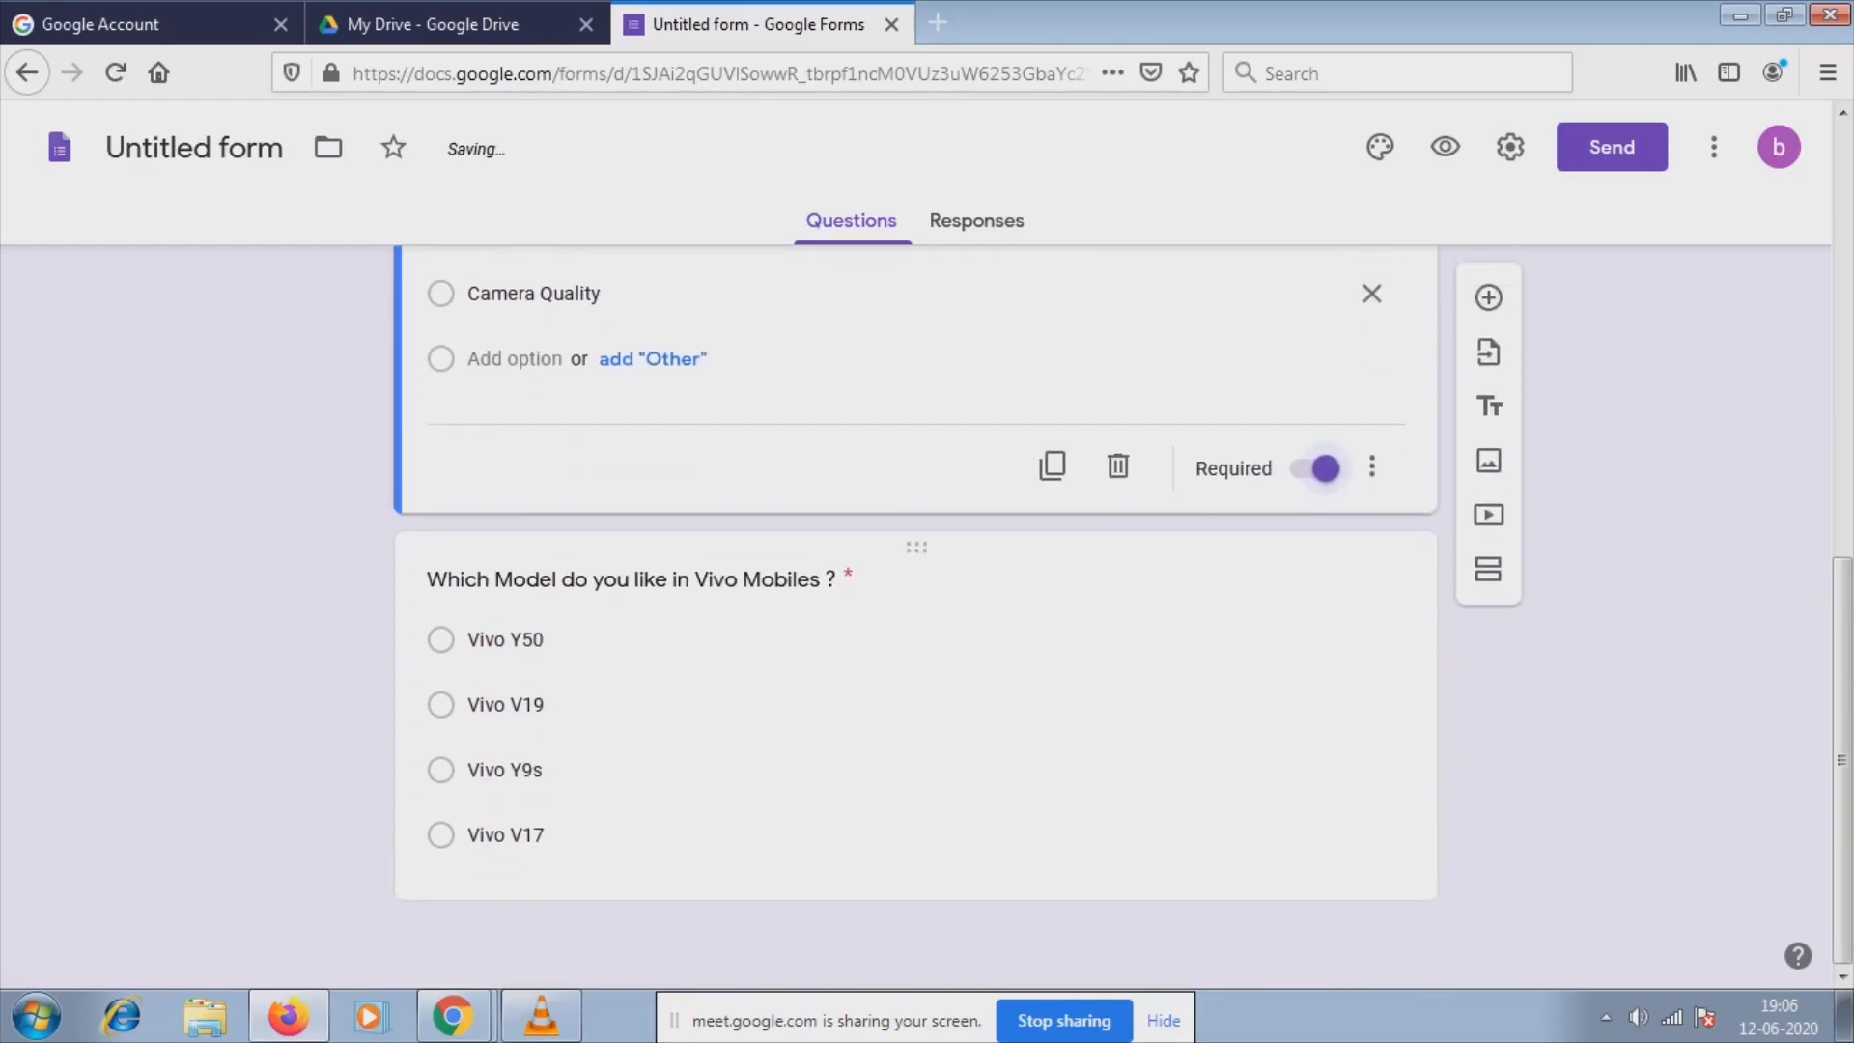
pyautogui.click(1116, 843)
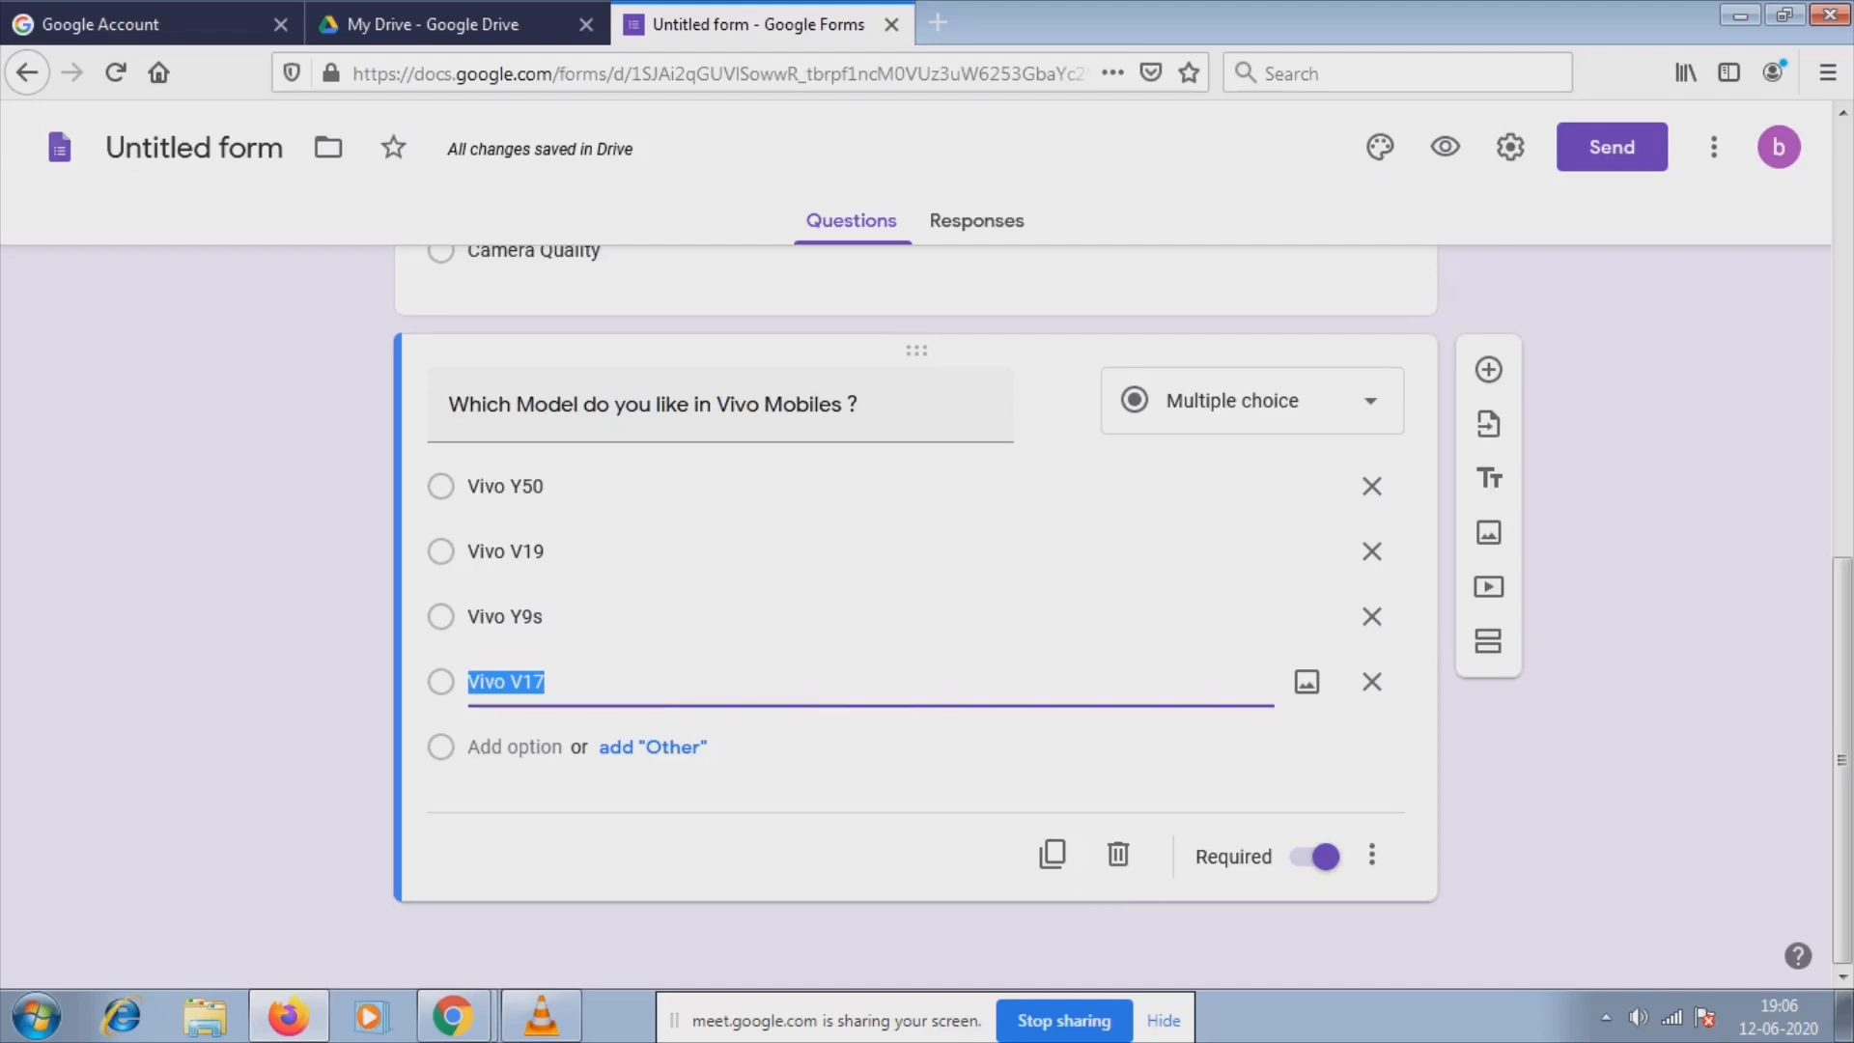
pyautogui.scroll(4, 915, 483)
pyautogui.click(915, 599)
pyautogui.scroll(1, 915, 599)
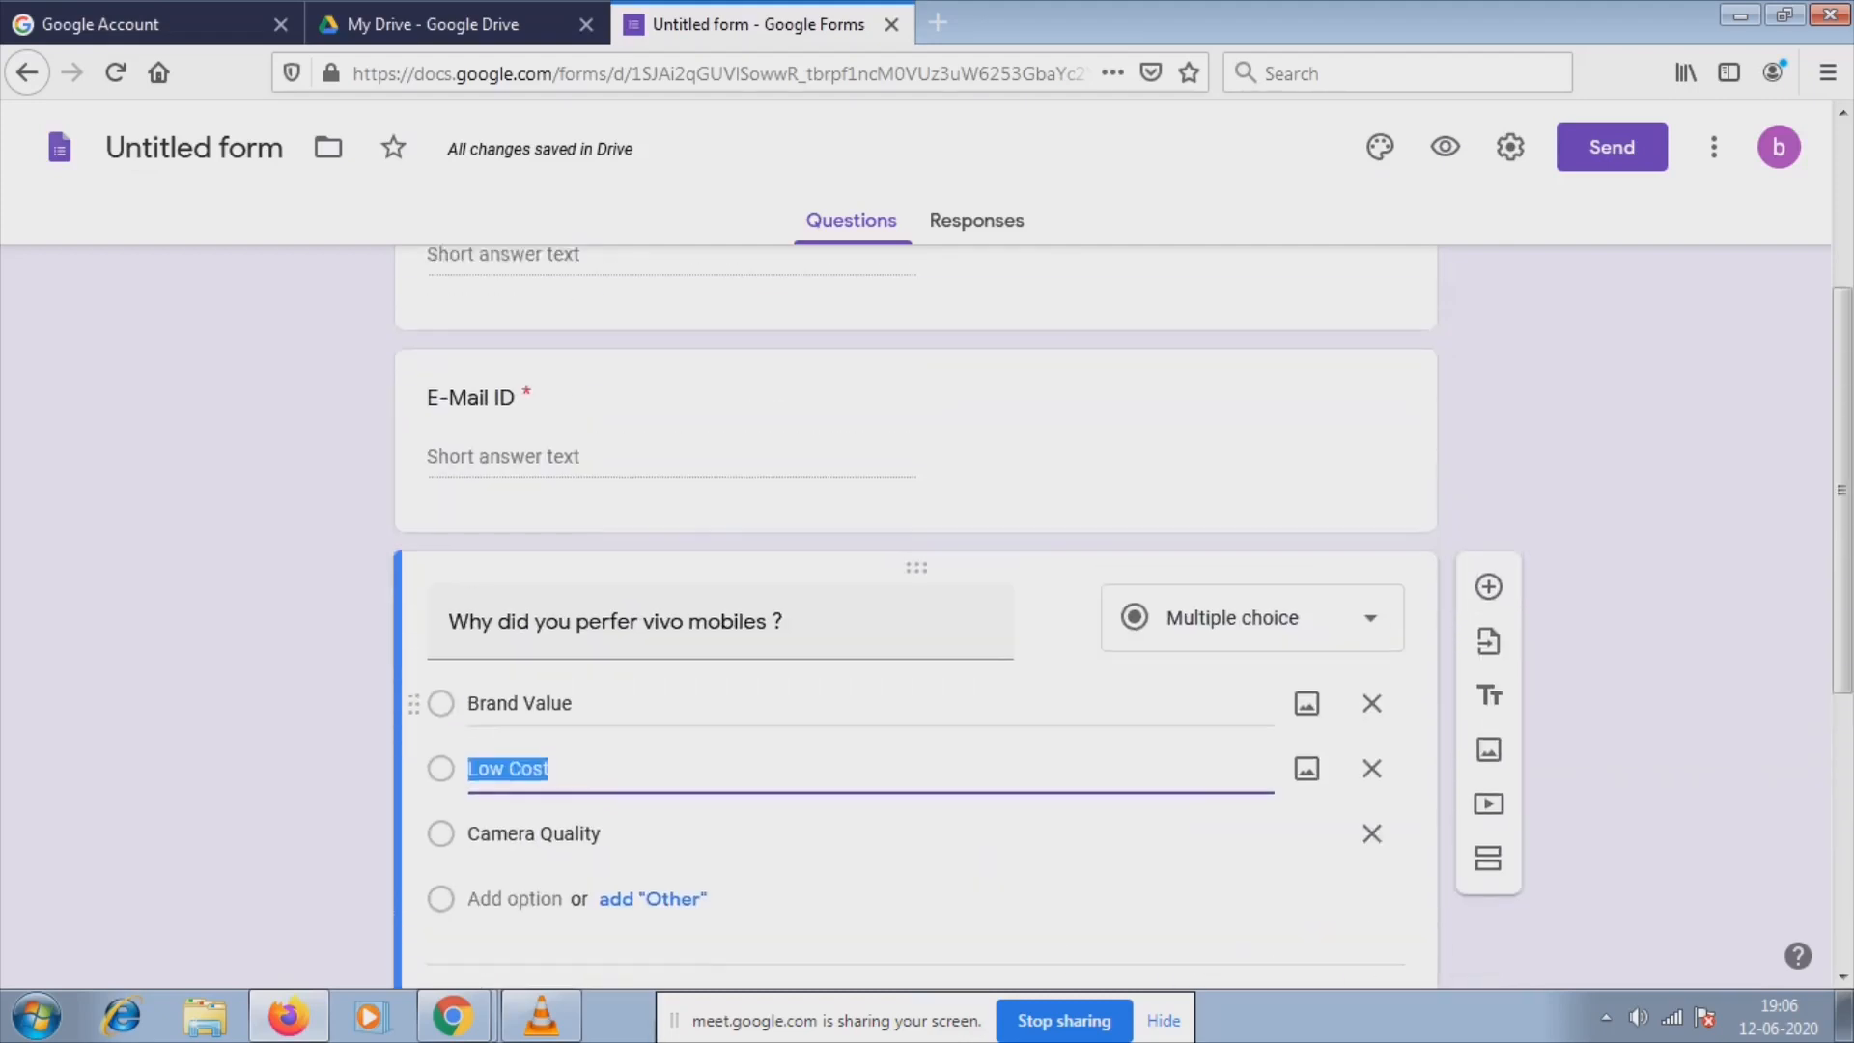
pyautogui.scroll(3, 787, 618)
pyautogui.click(787, 709)
pyautogui.scroll(-3, 787, 580)
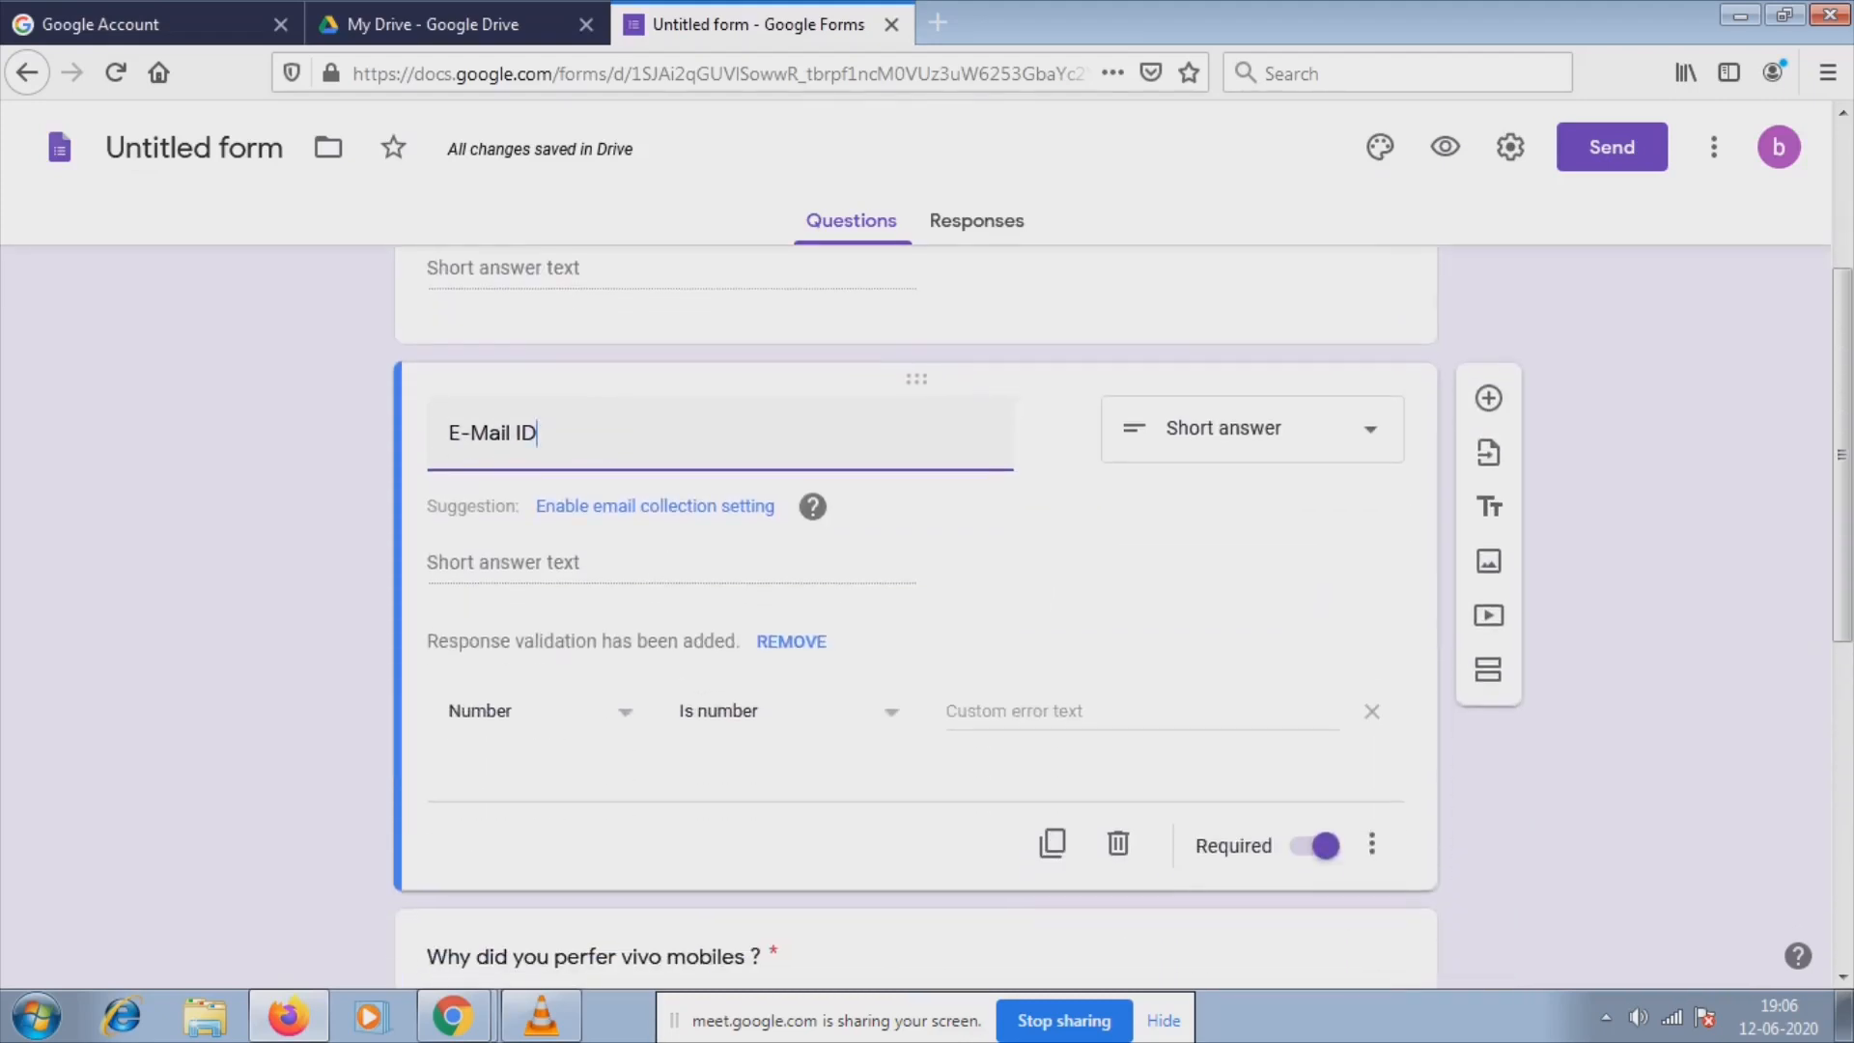
pyautogui.scroll(3, 787, 580)
pyautogui.click(787, 580)
pyautogui.scroll(-8, 787, 579)
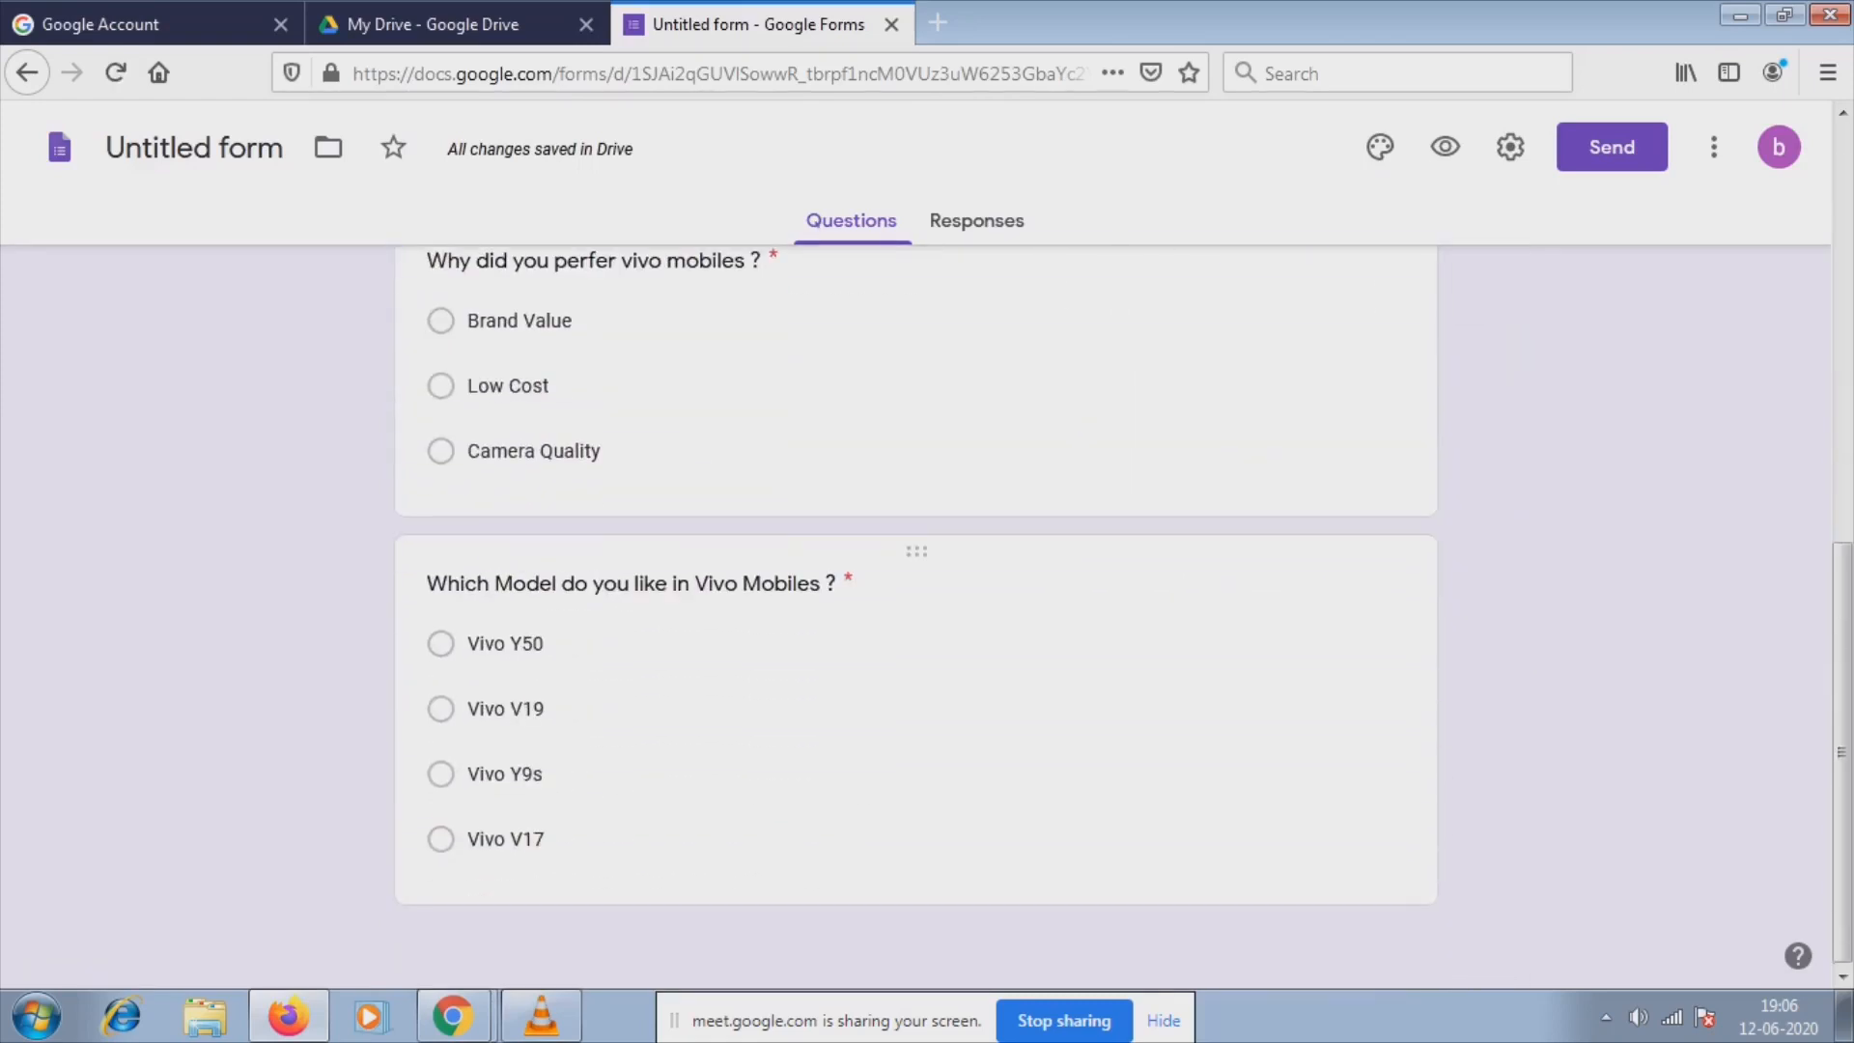
pyautogui.click(787, 649)
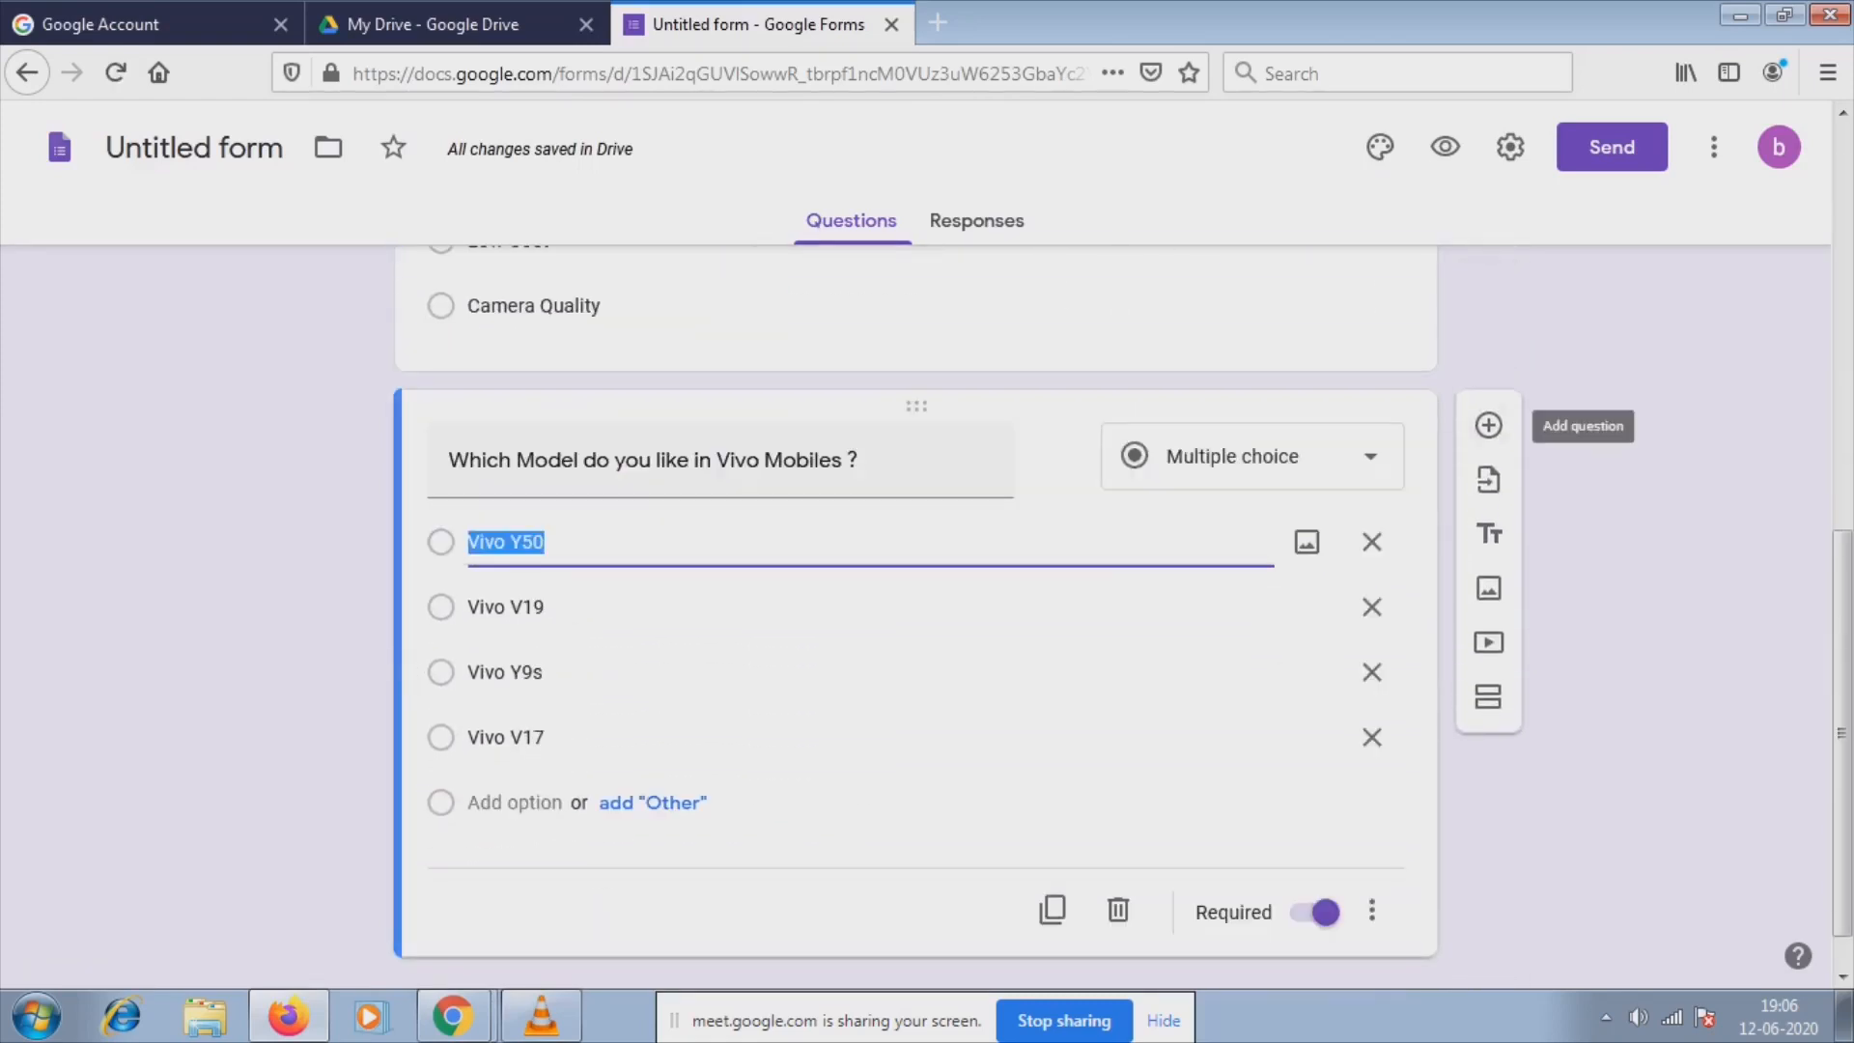
# Add a new question titled 'Your Rating for Vivo mobiles ?'.
pyautogui.click(1488, 425)
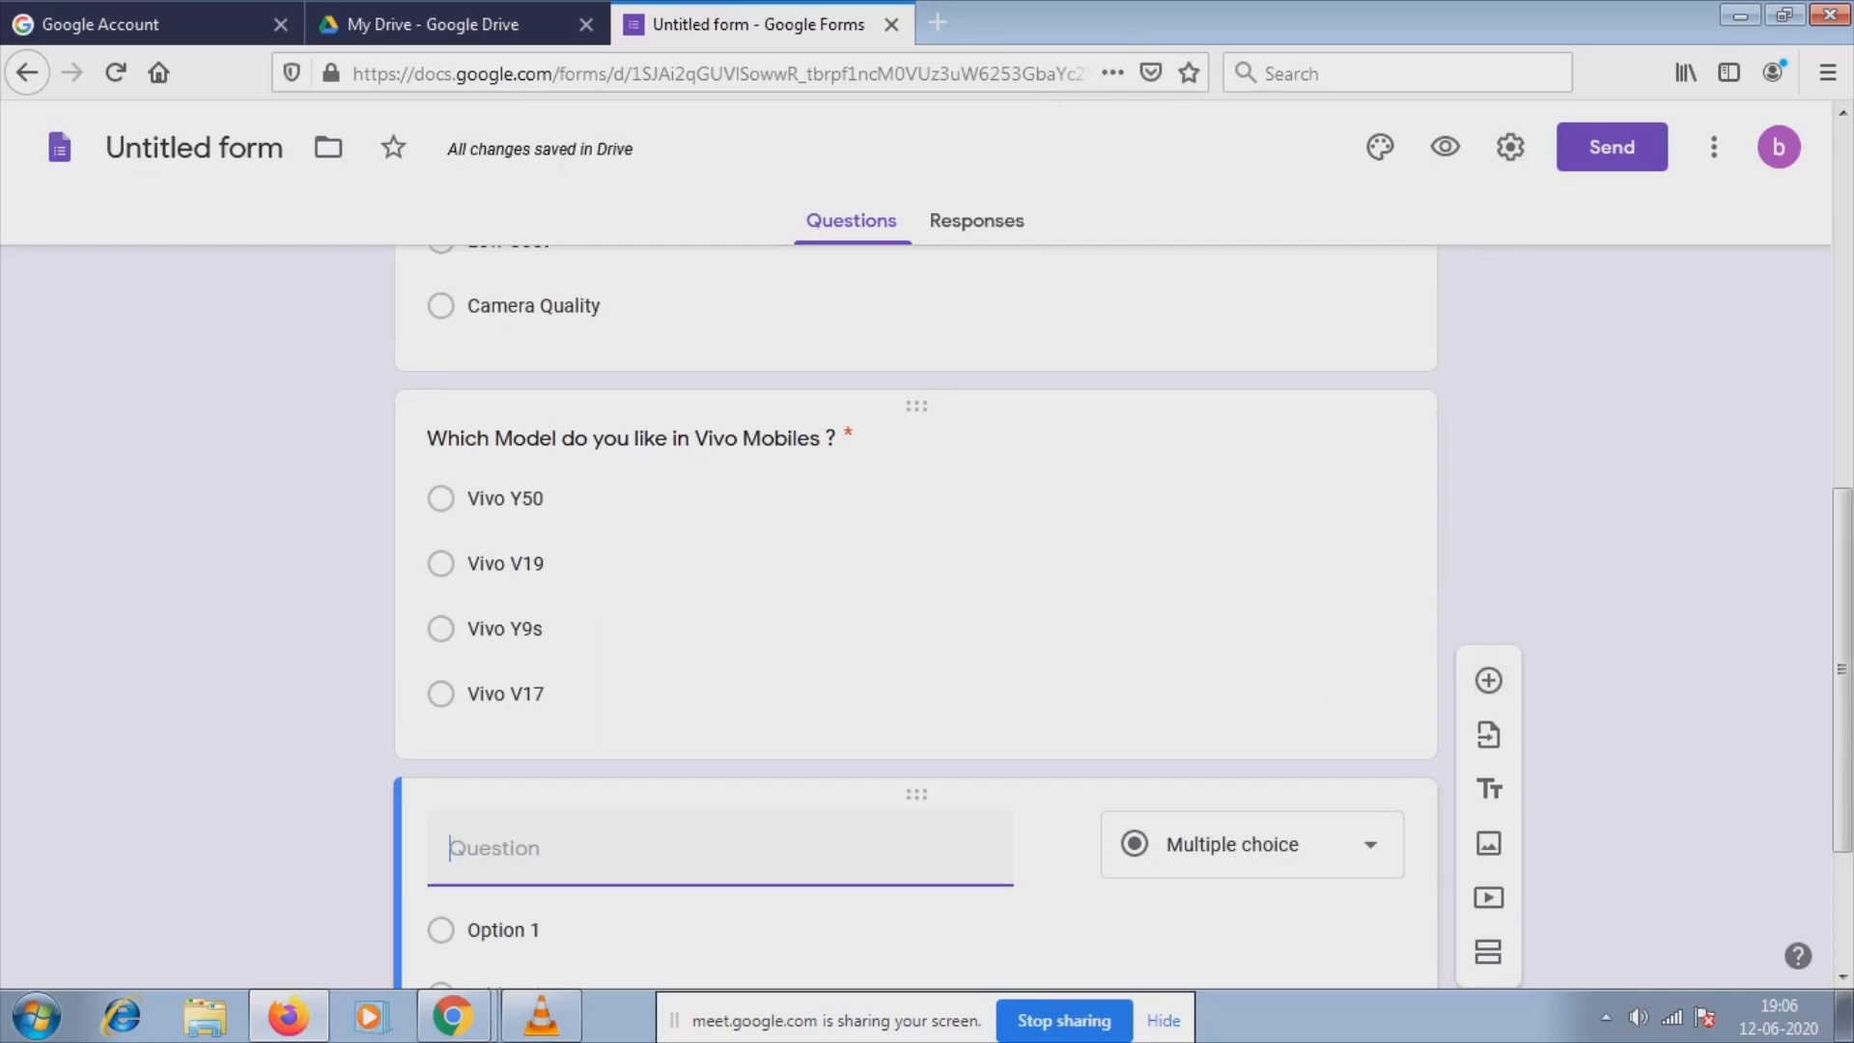
pyautogui.write('Your')
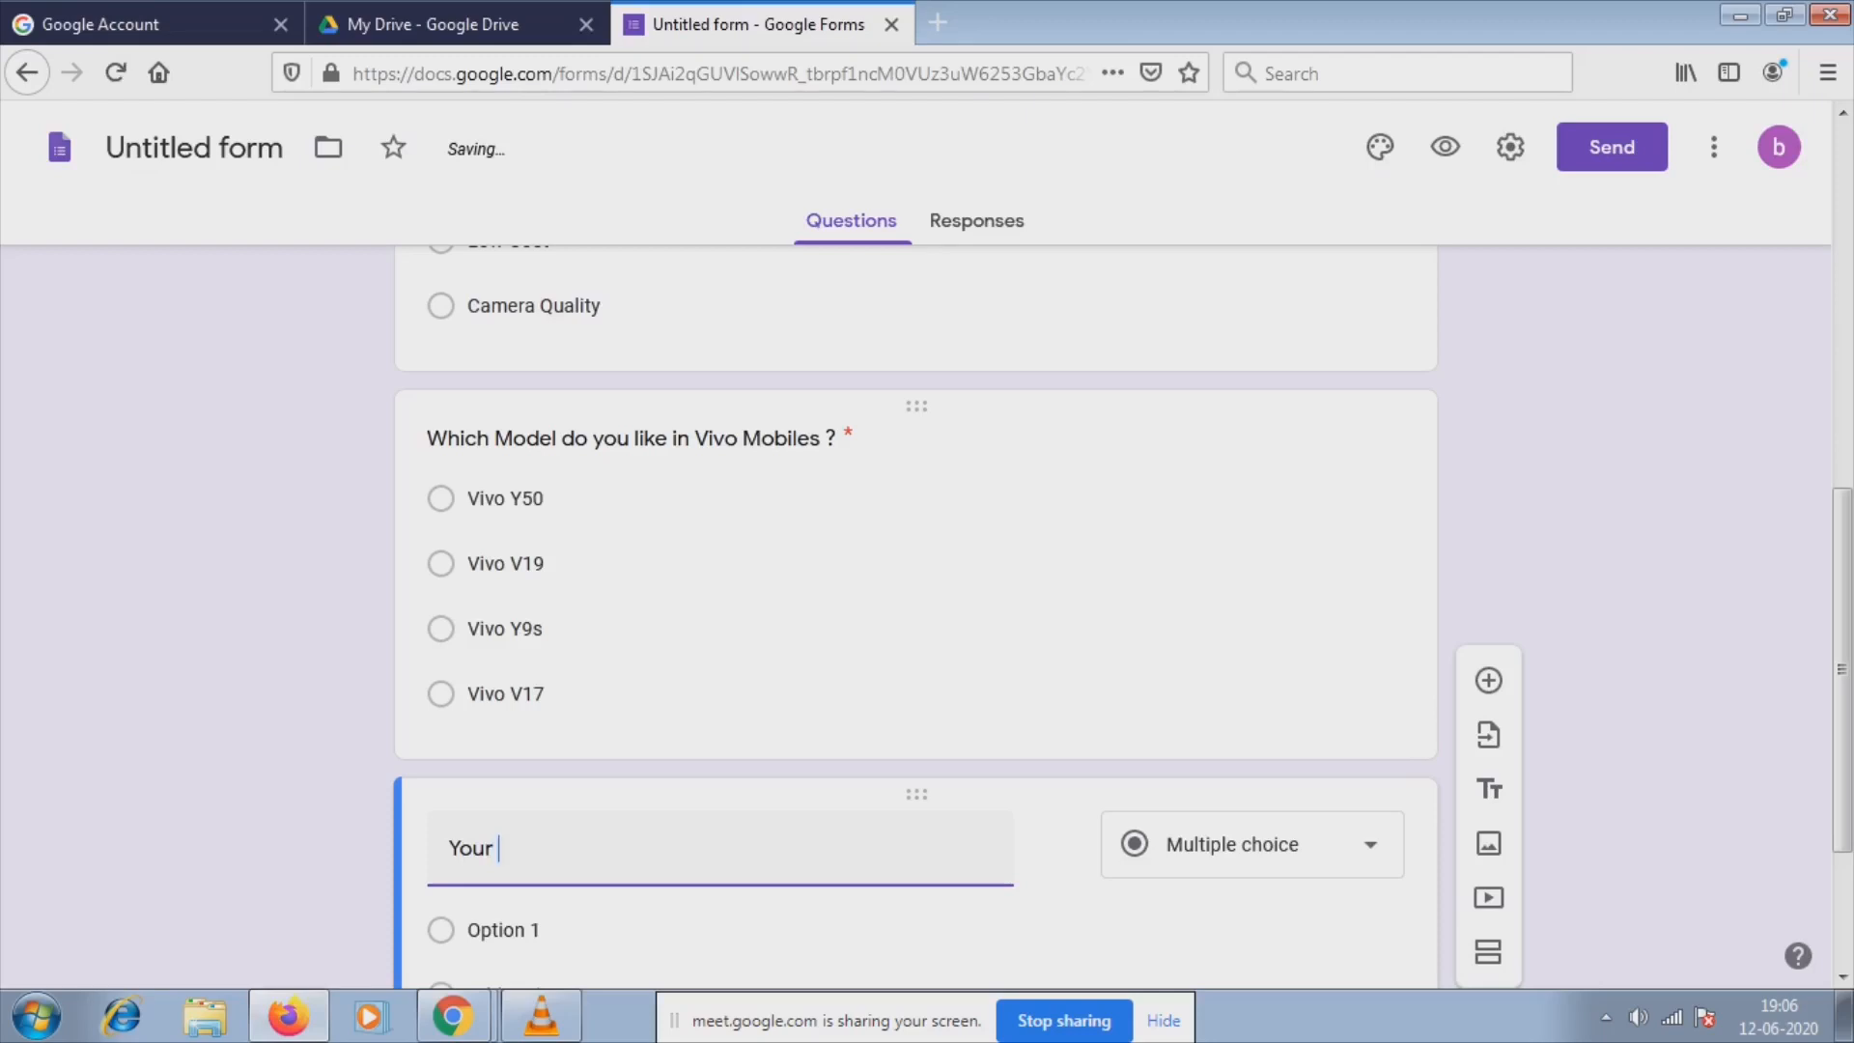
pyautogui.write(' Rating for')
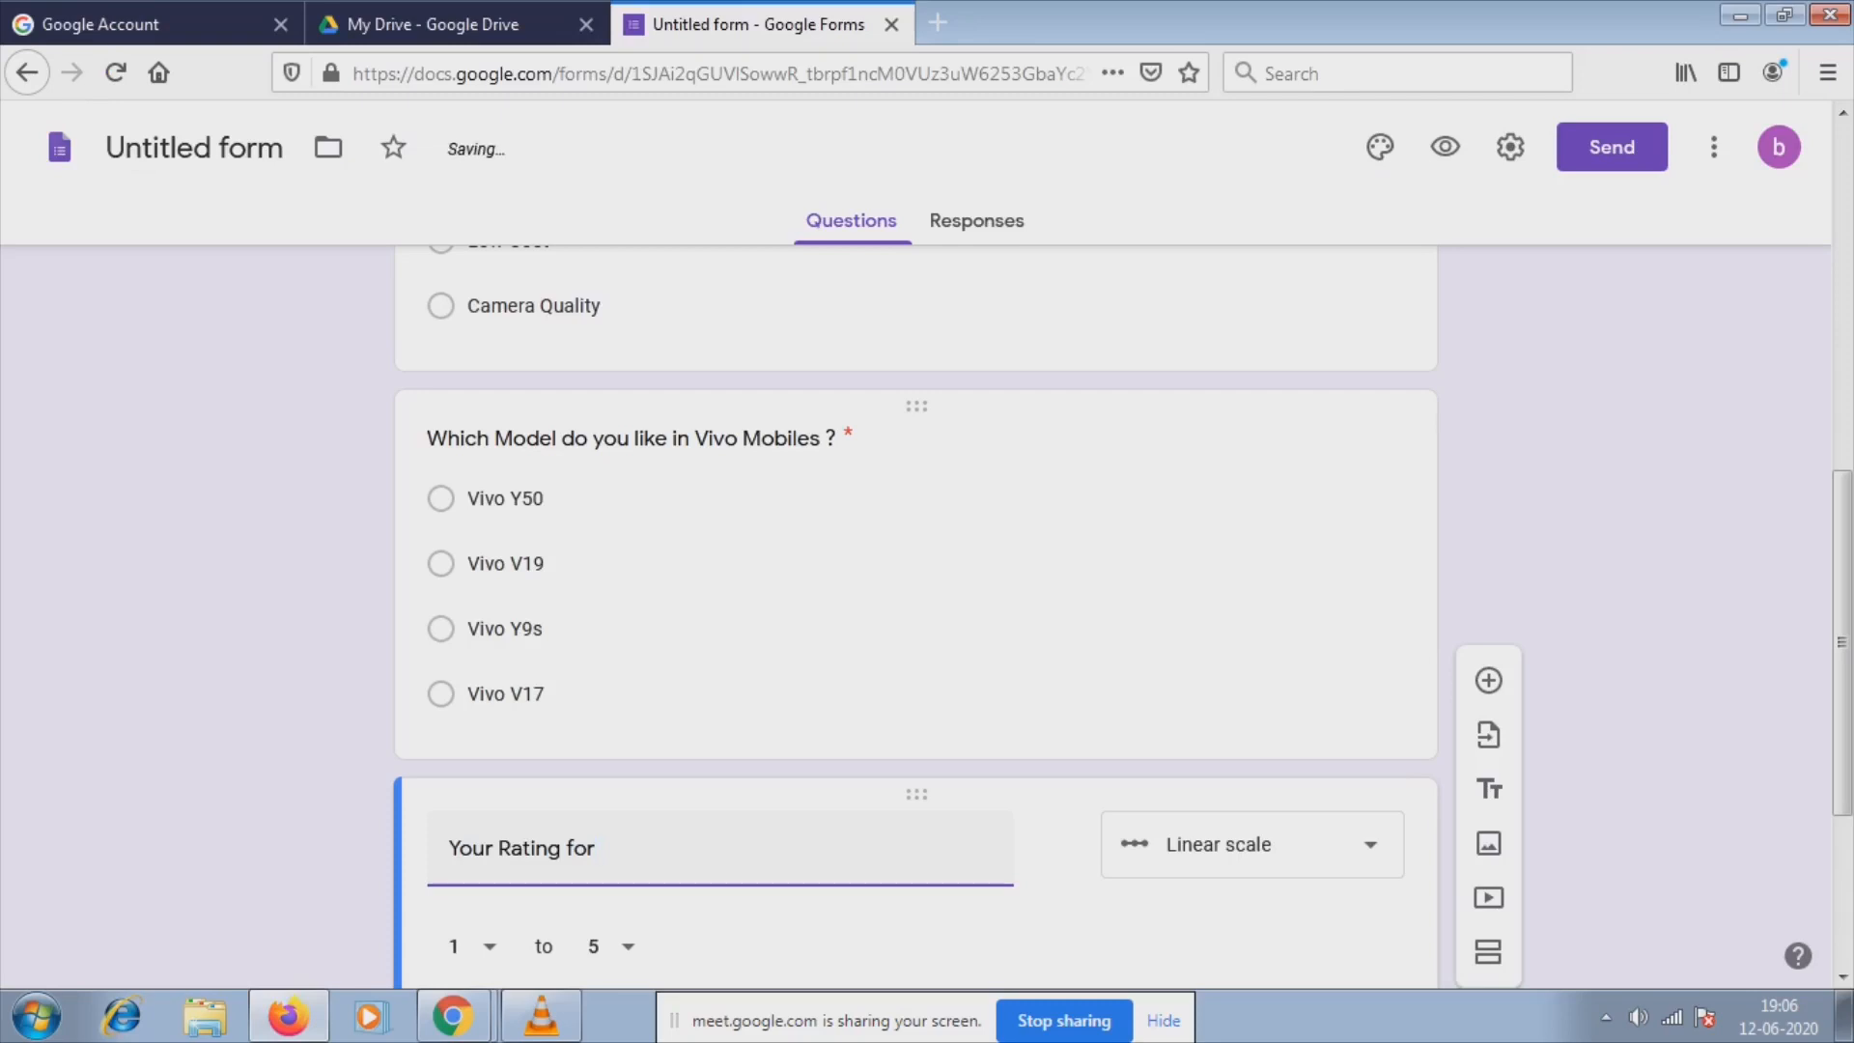
pyautogui.write('Vivo mobiles ?')
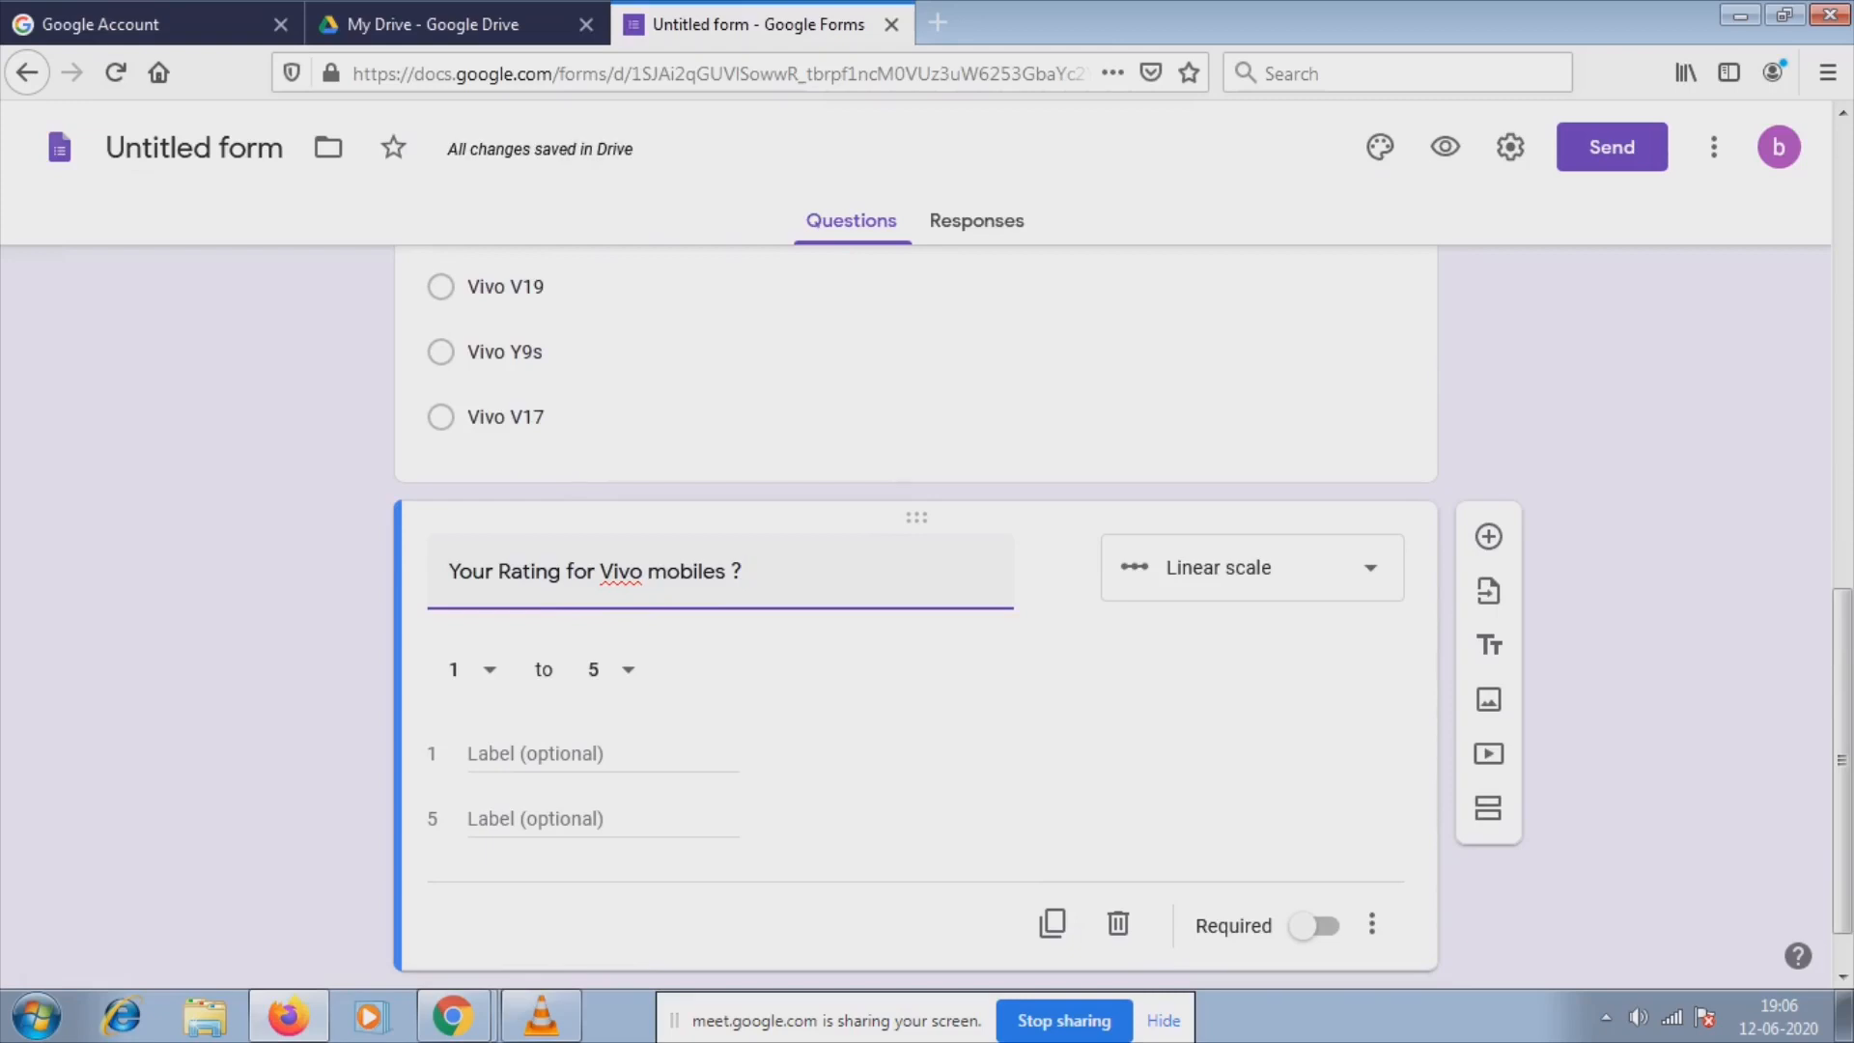
# Keep the 1 to 5 linear scale, mark the question required, and bring up Send.
pyautogui.click(546, 755)
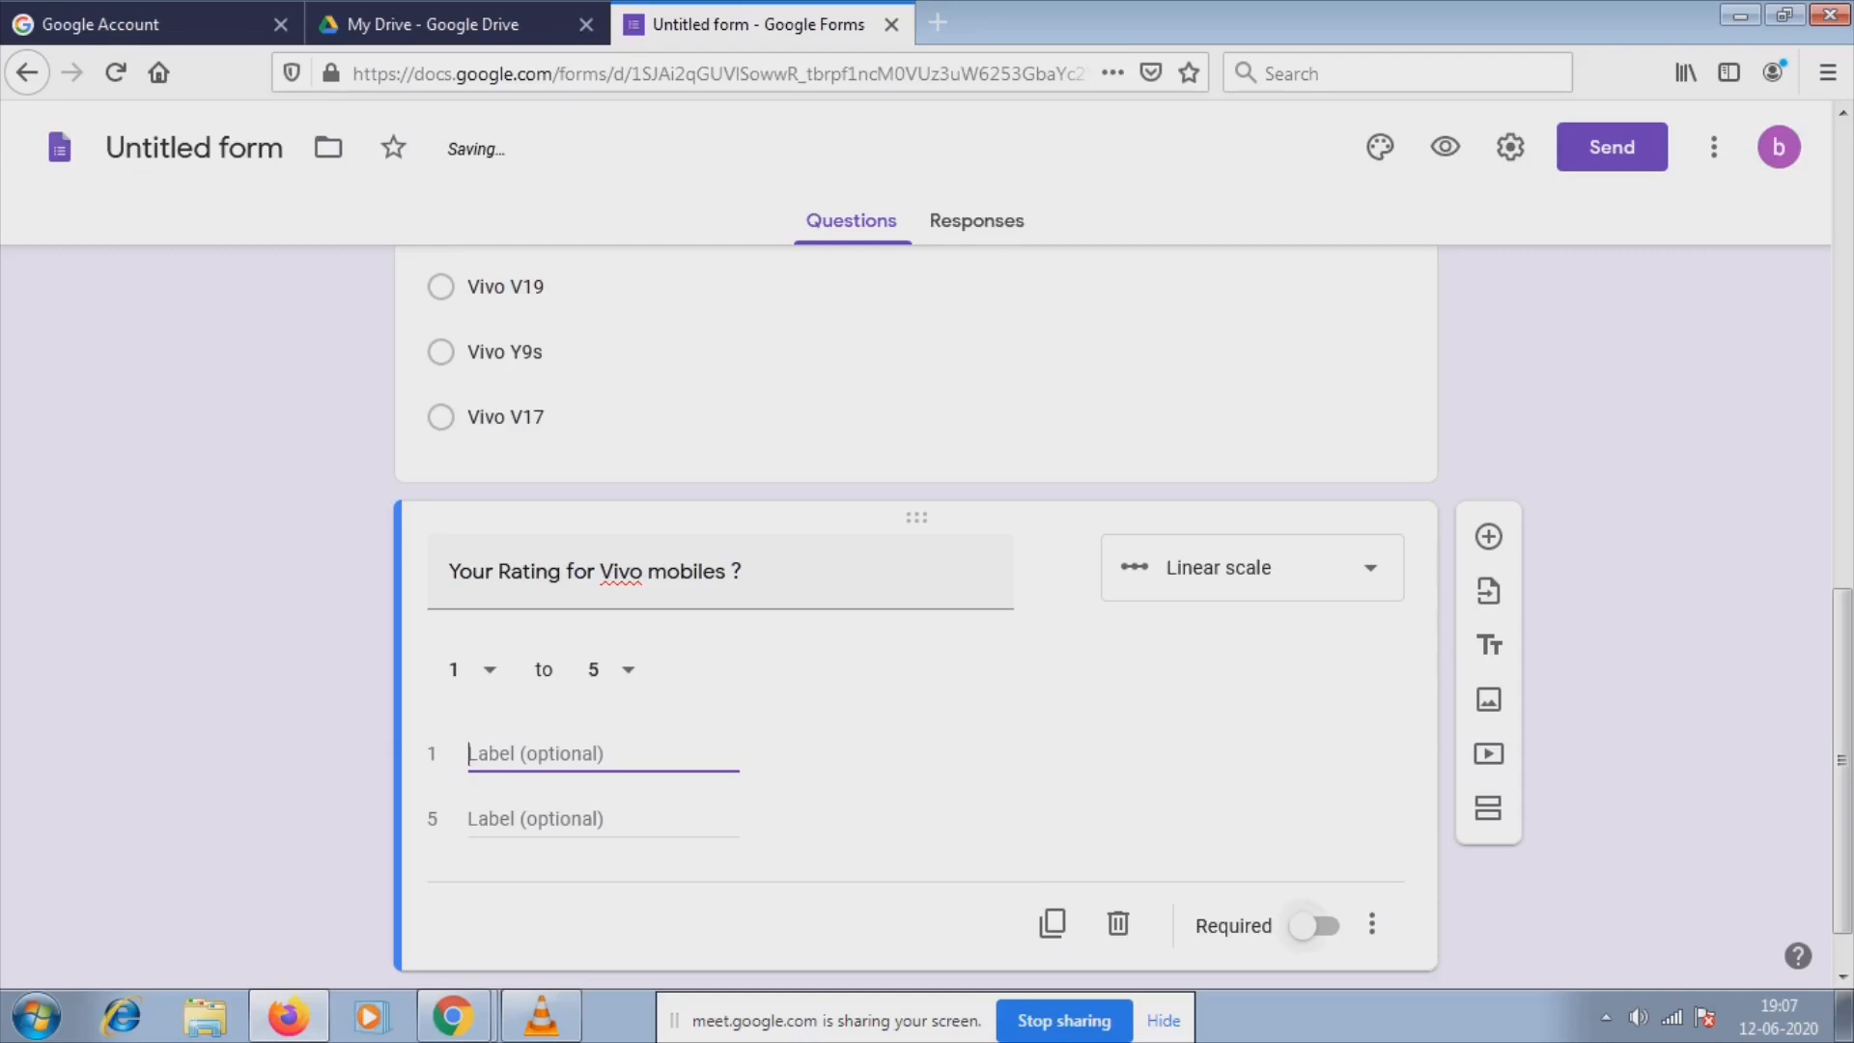
pyautogui.click(1315, 925)
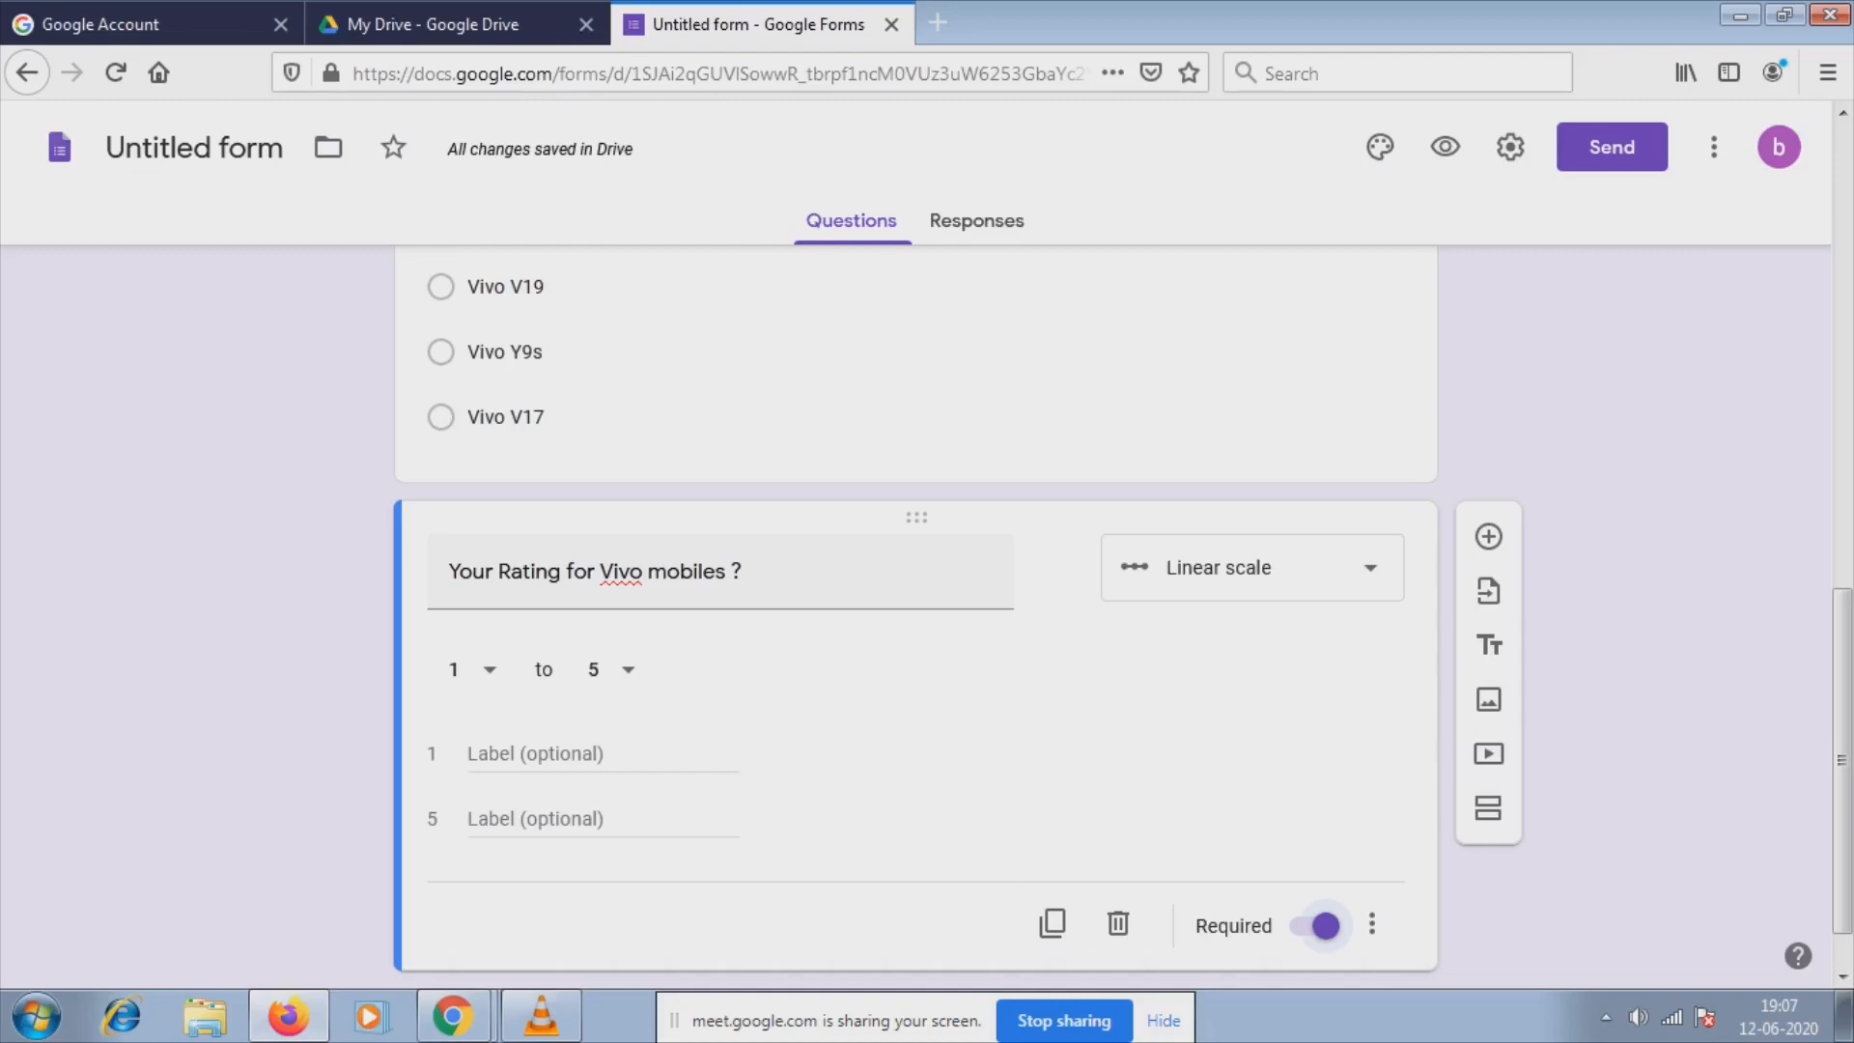
pyautogui.scroll(-1, 916, 618)
pyautogui.click(1611, 146)
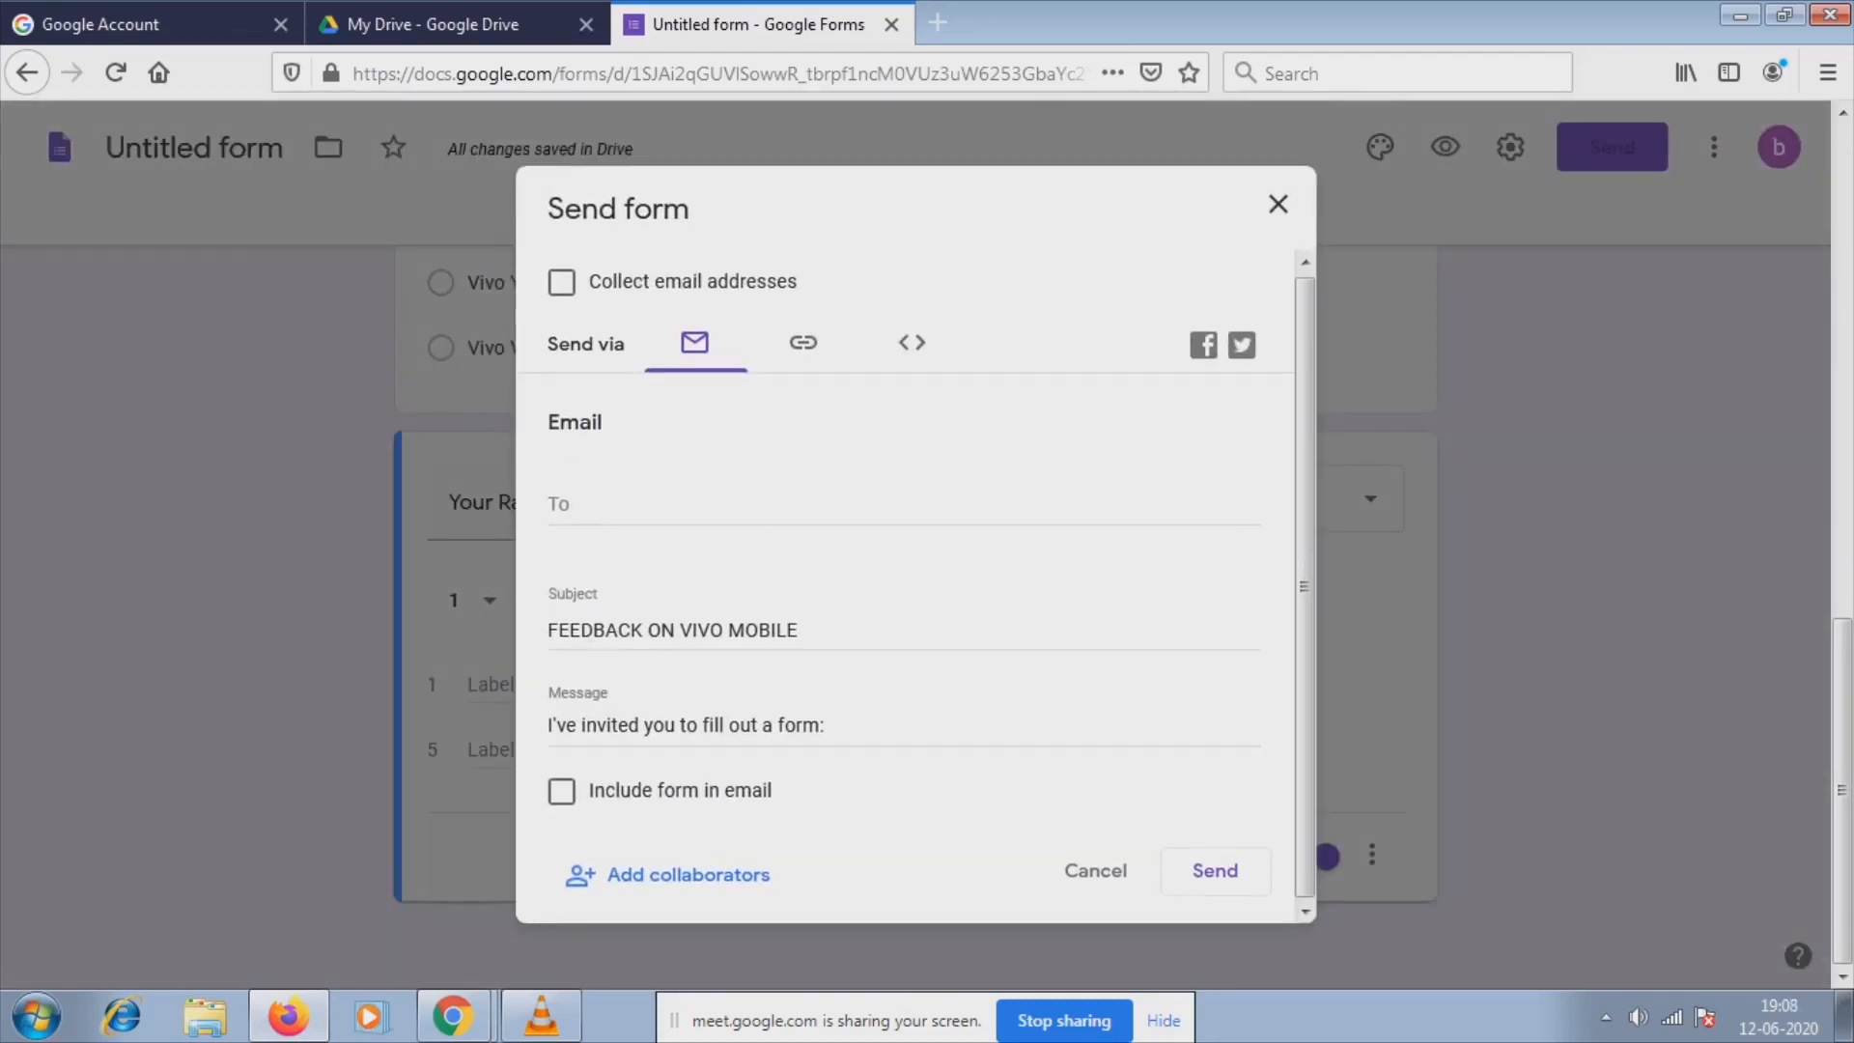
# Copy the form's shortened forms.gle link from the Link tab, then open a new browser tab.
pyautogui.click(802, 345)
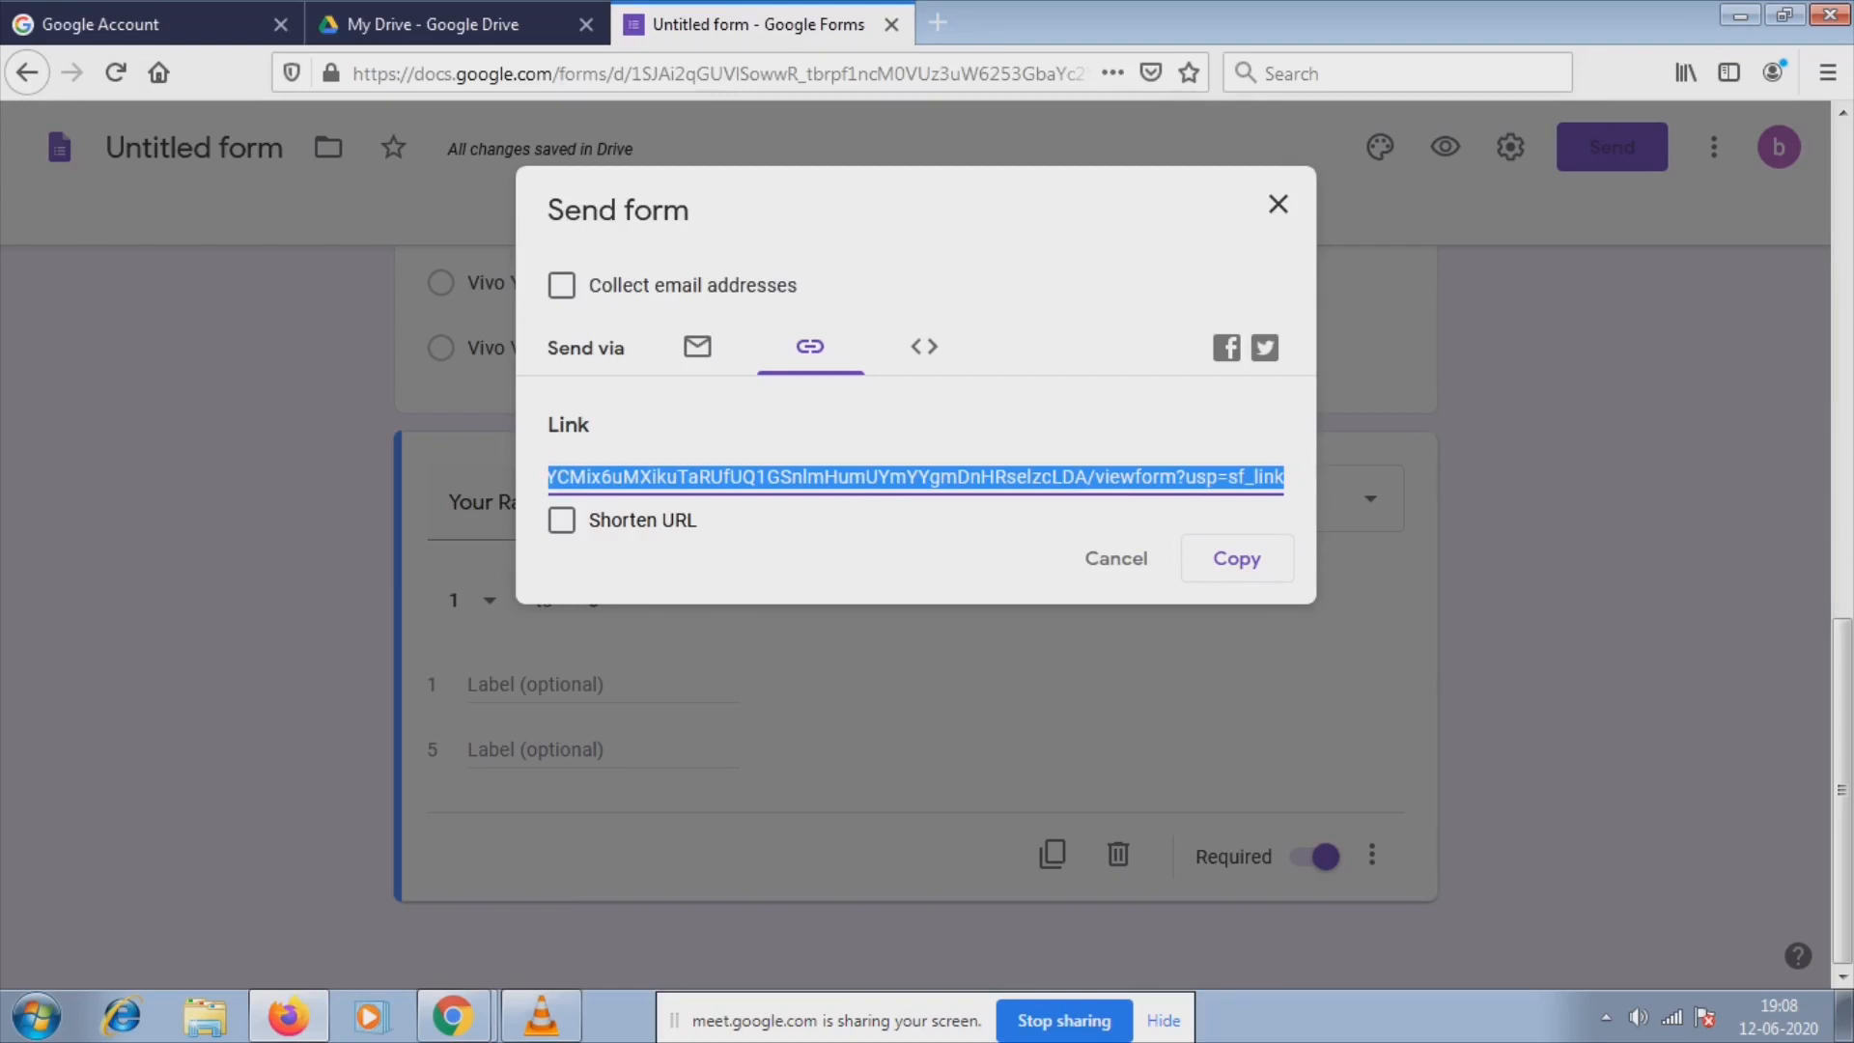
pyautogui.click(561, 519)
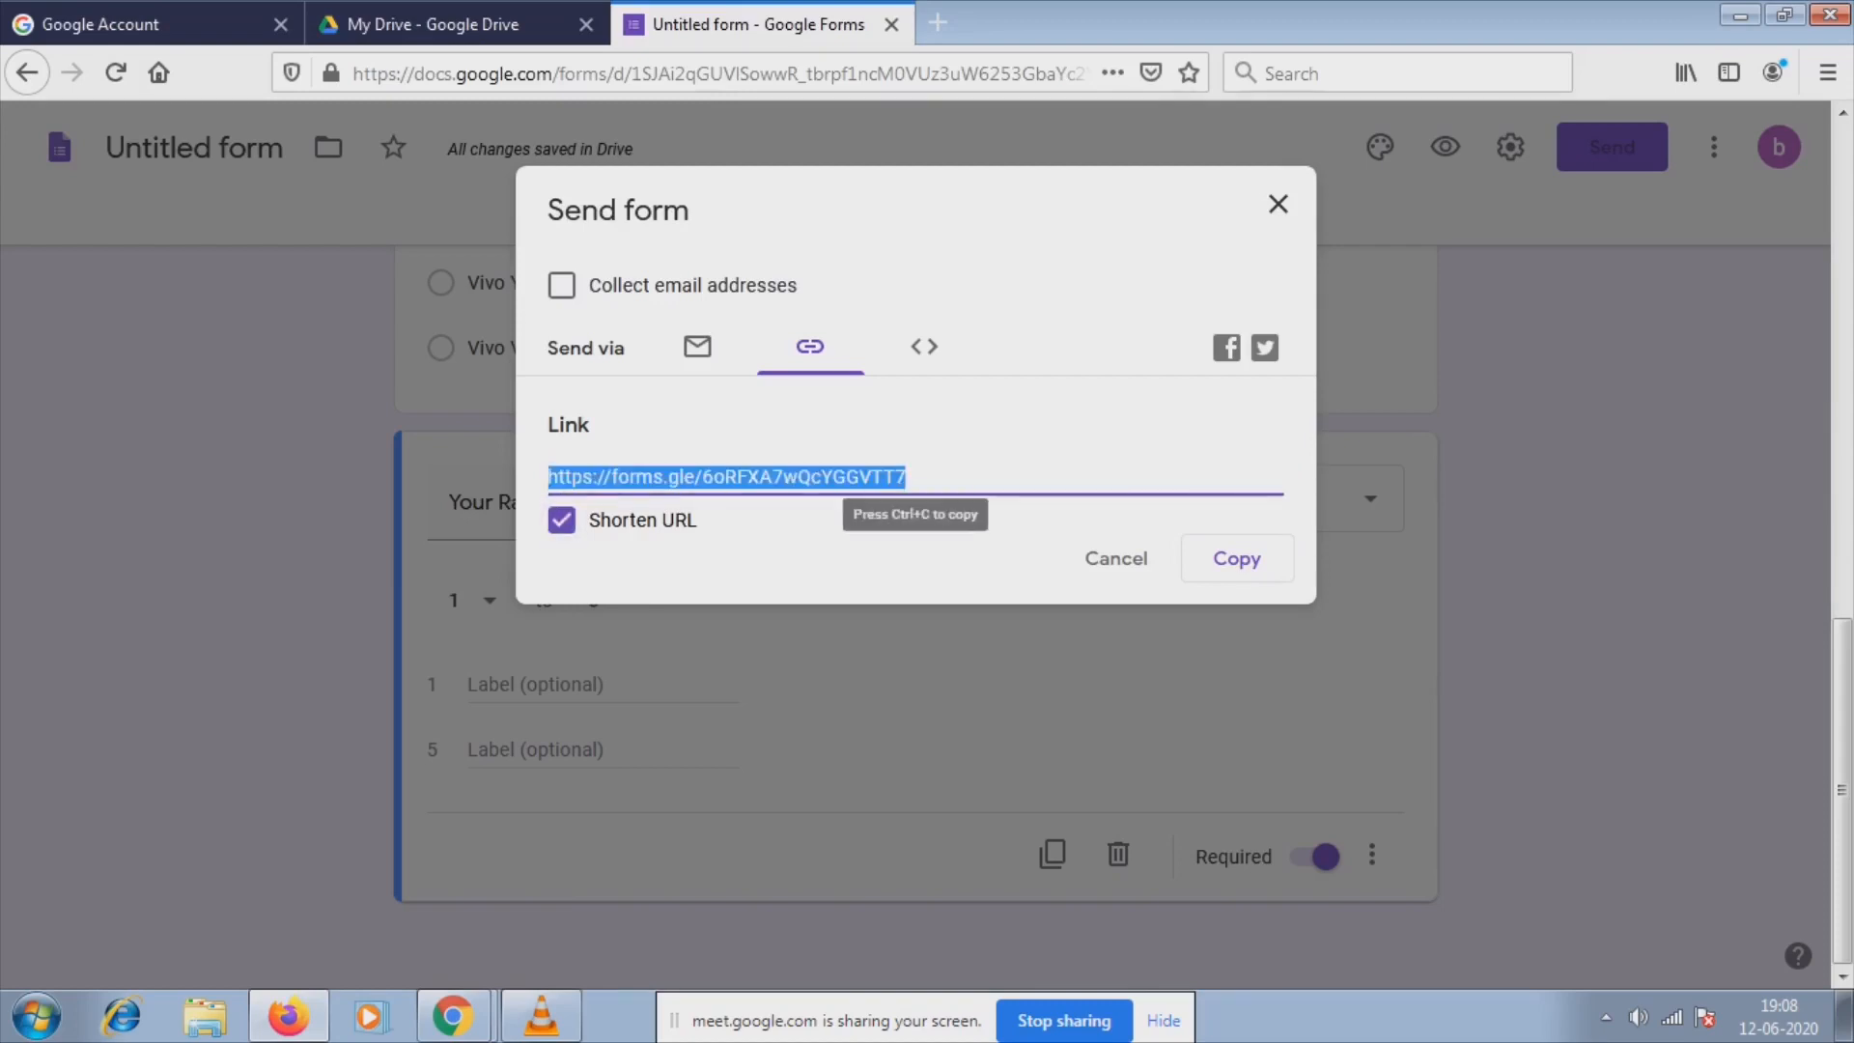
pyautogui.click(1235, 558)
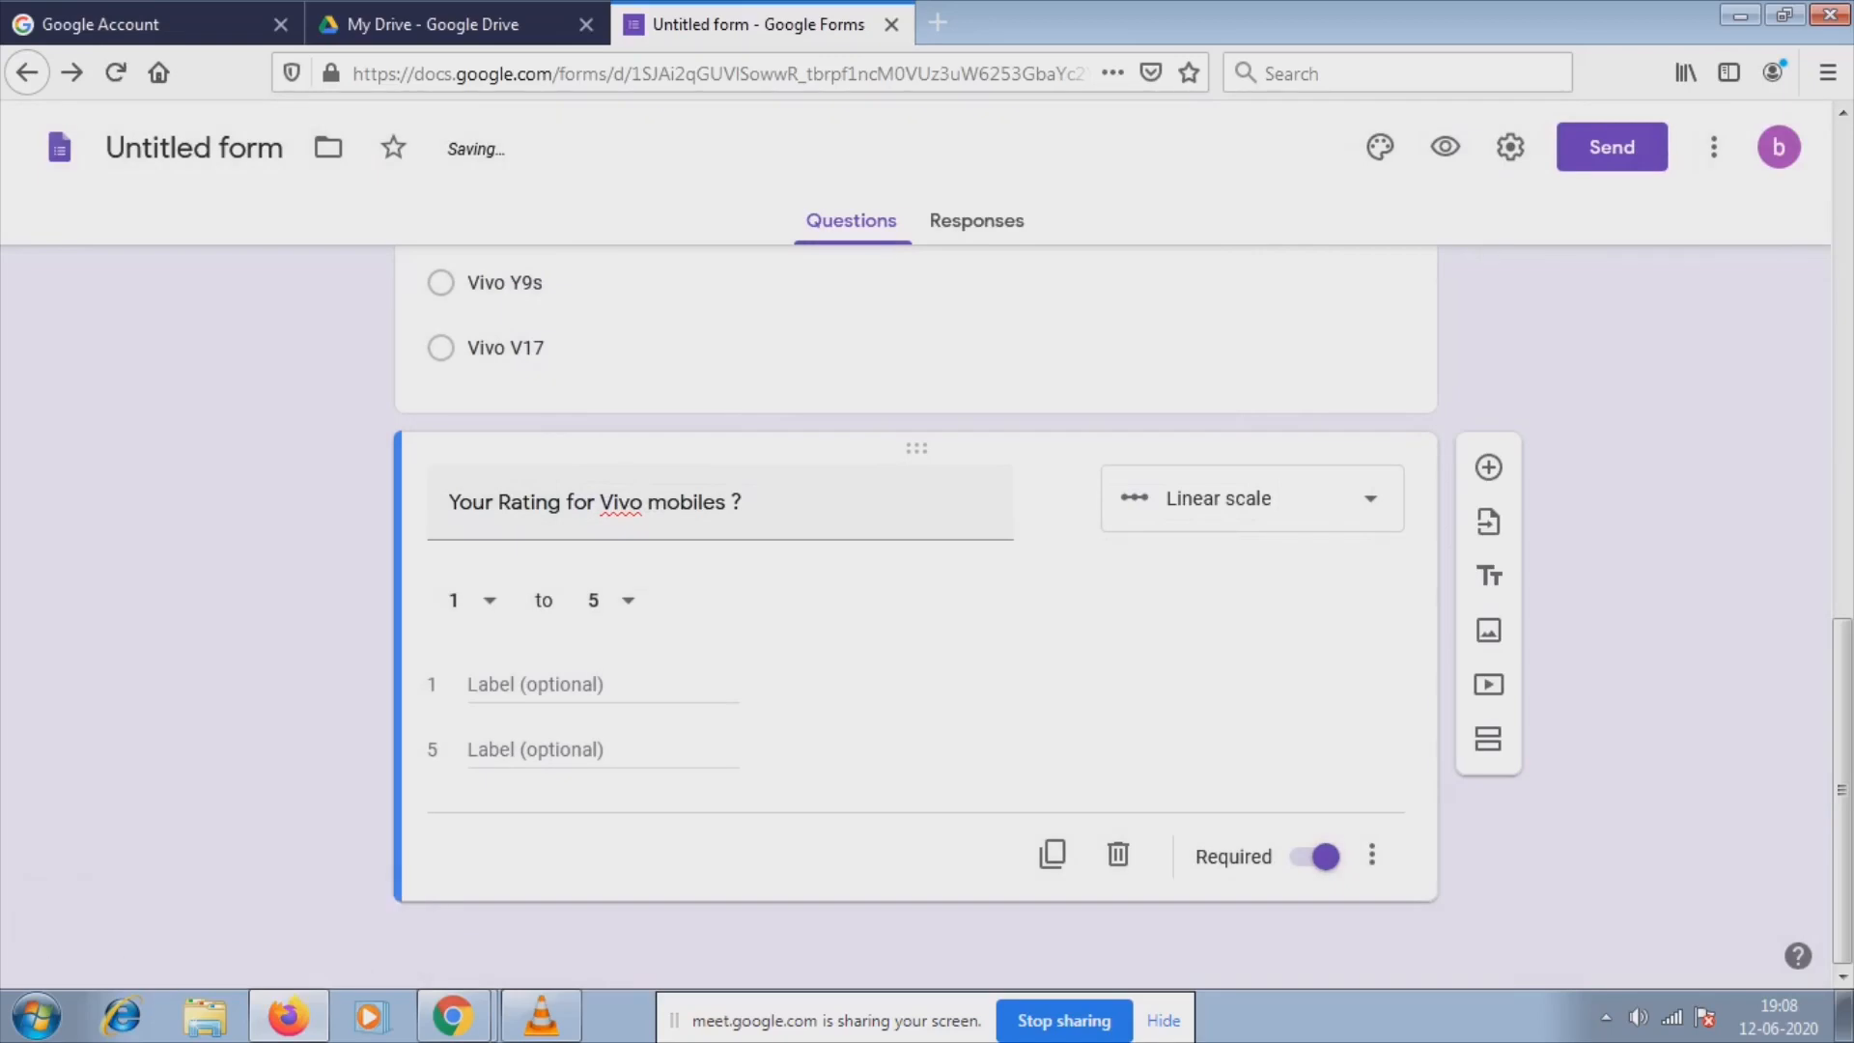
pyautogui.hotkey('ctrl', 't')
pyautogui.click(740, 73)
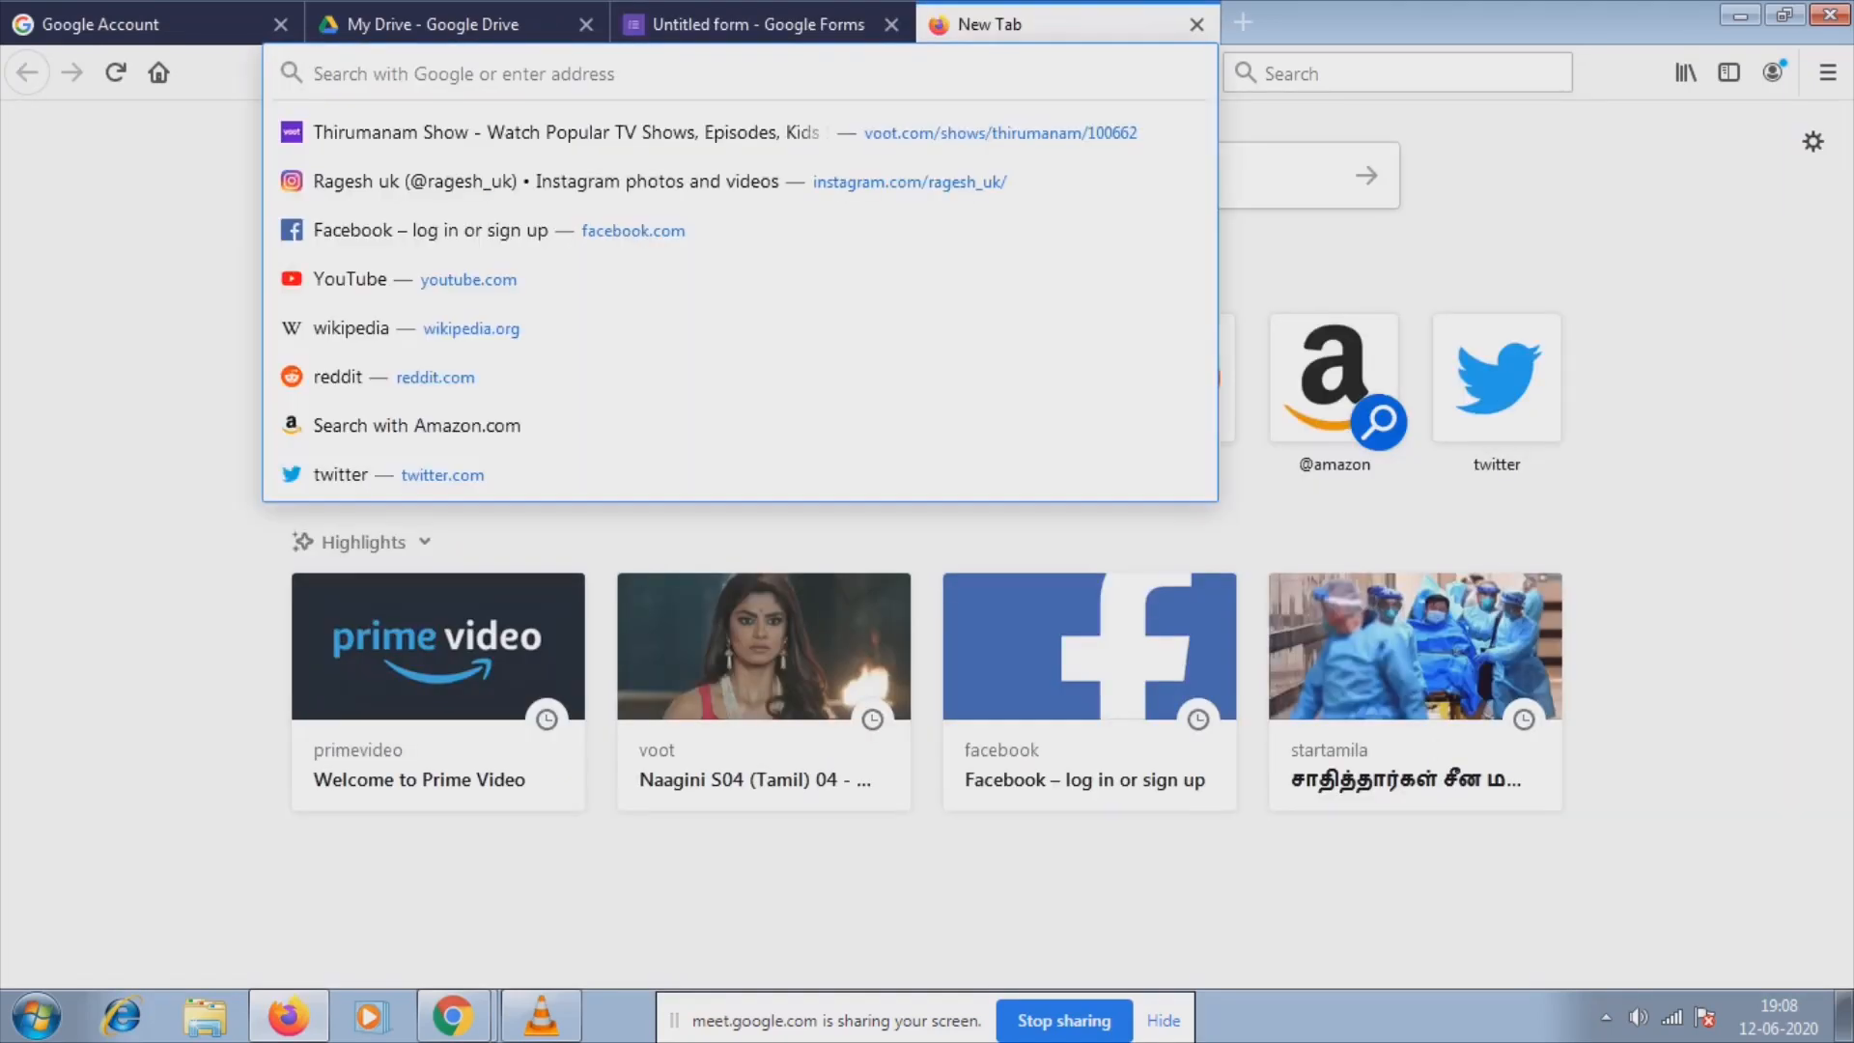
# Open the live form, enter a test name and e-mail, hit 'Must be a number', then leave the page.
pyautogui.hotkey('ctrl', 'v')
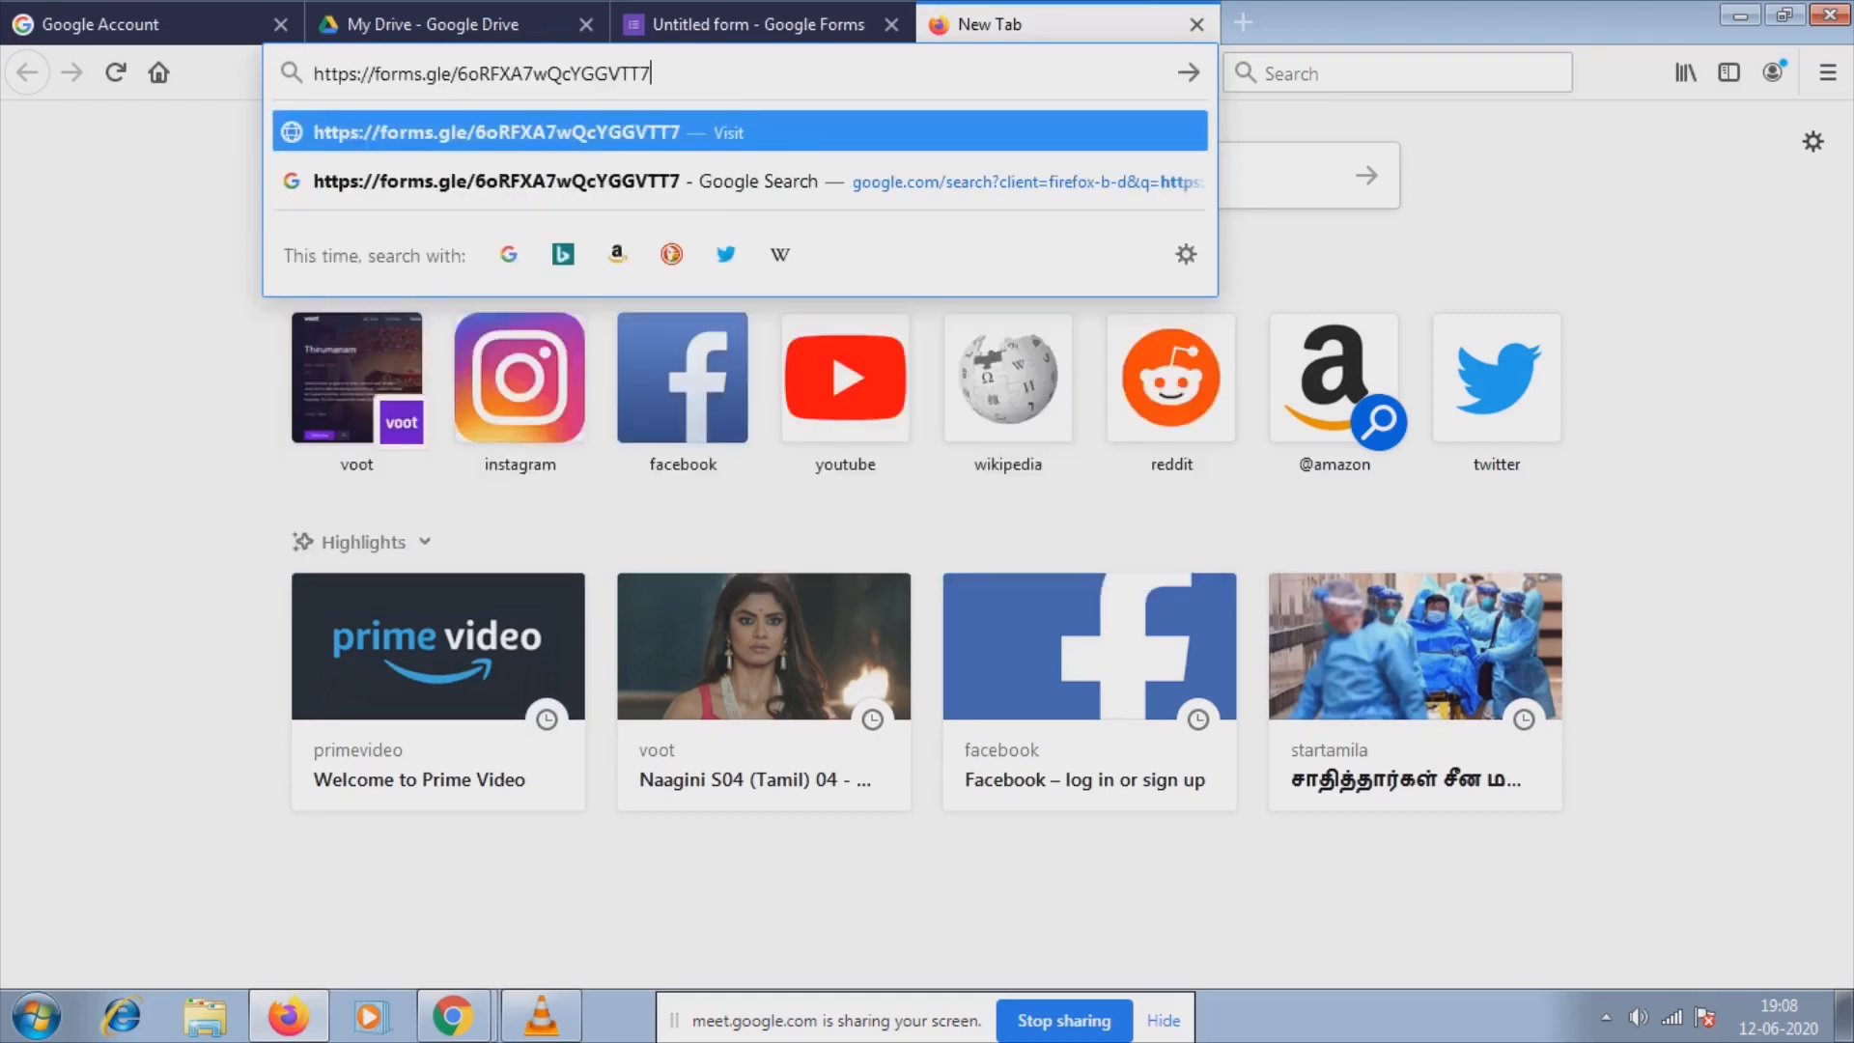
pyautogui.press('Return')
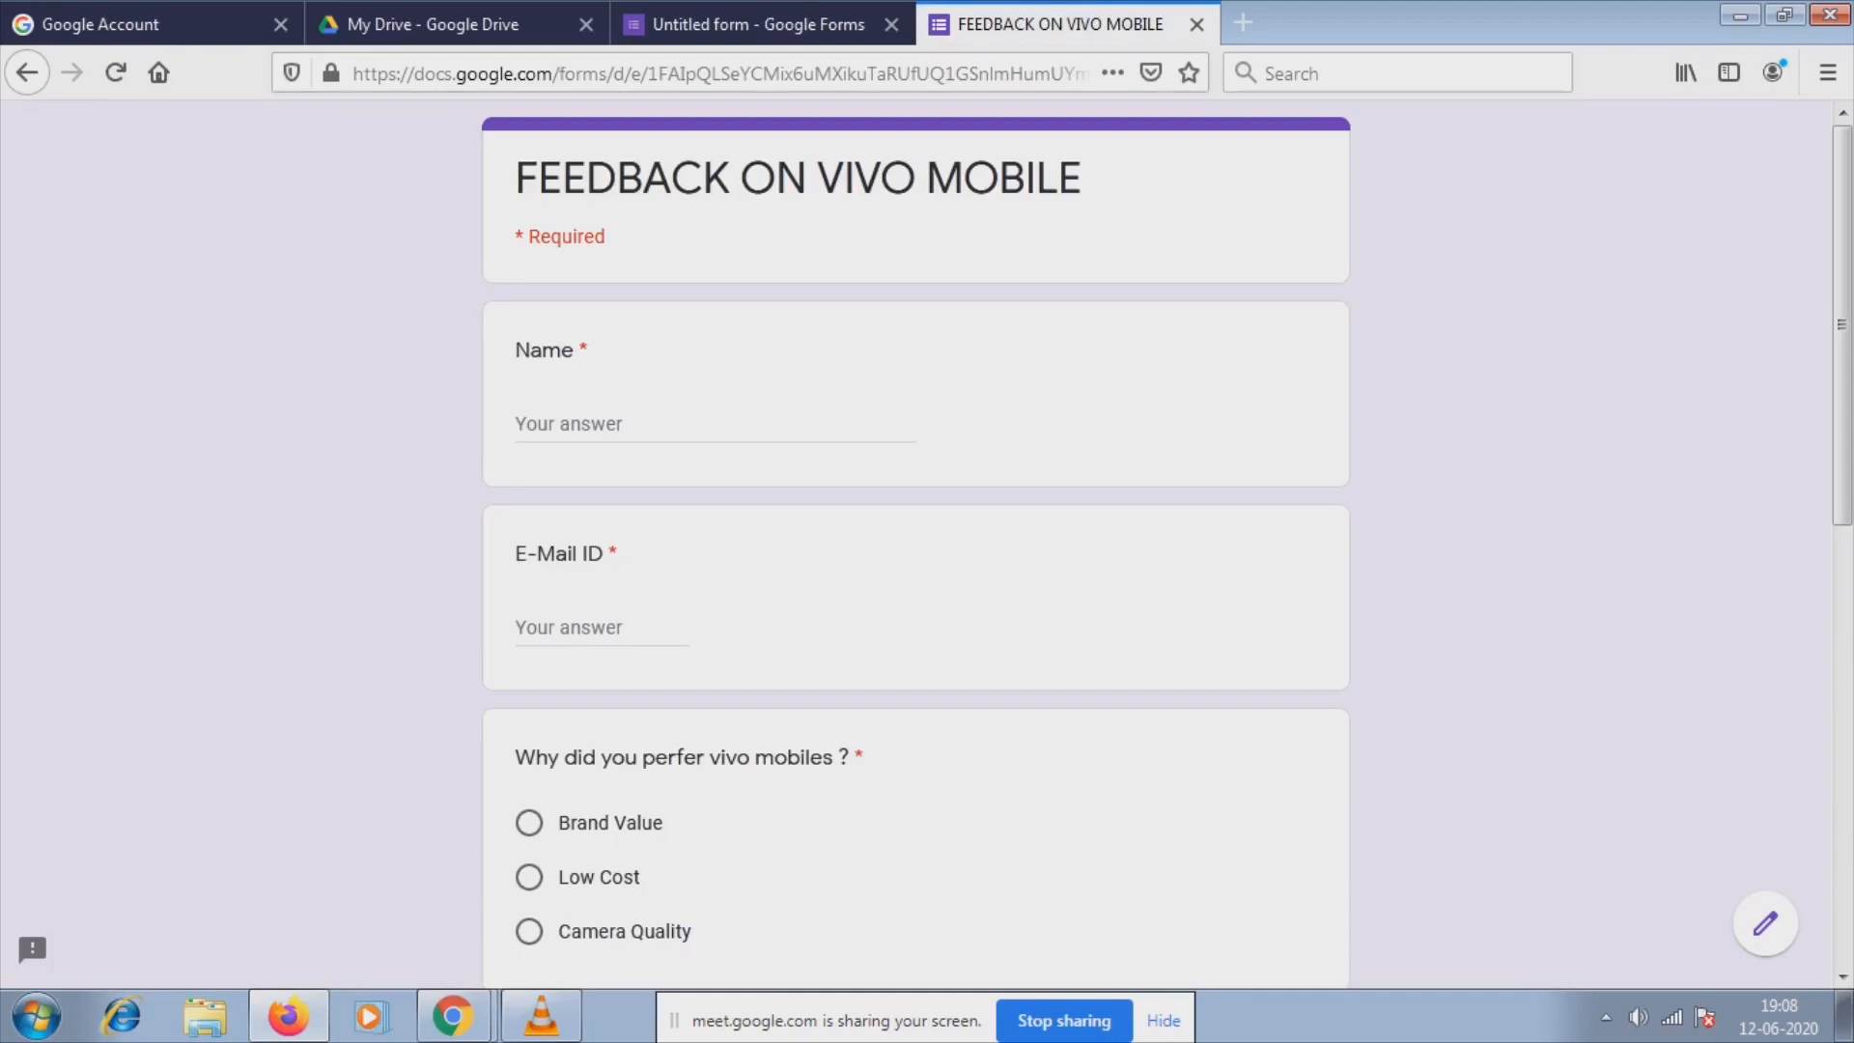
pyautogui.click(637, 425)
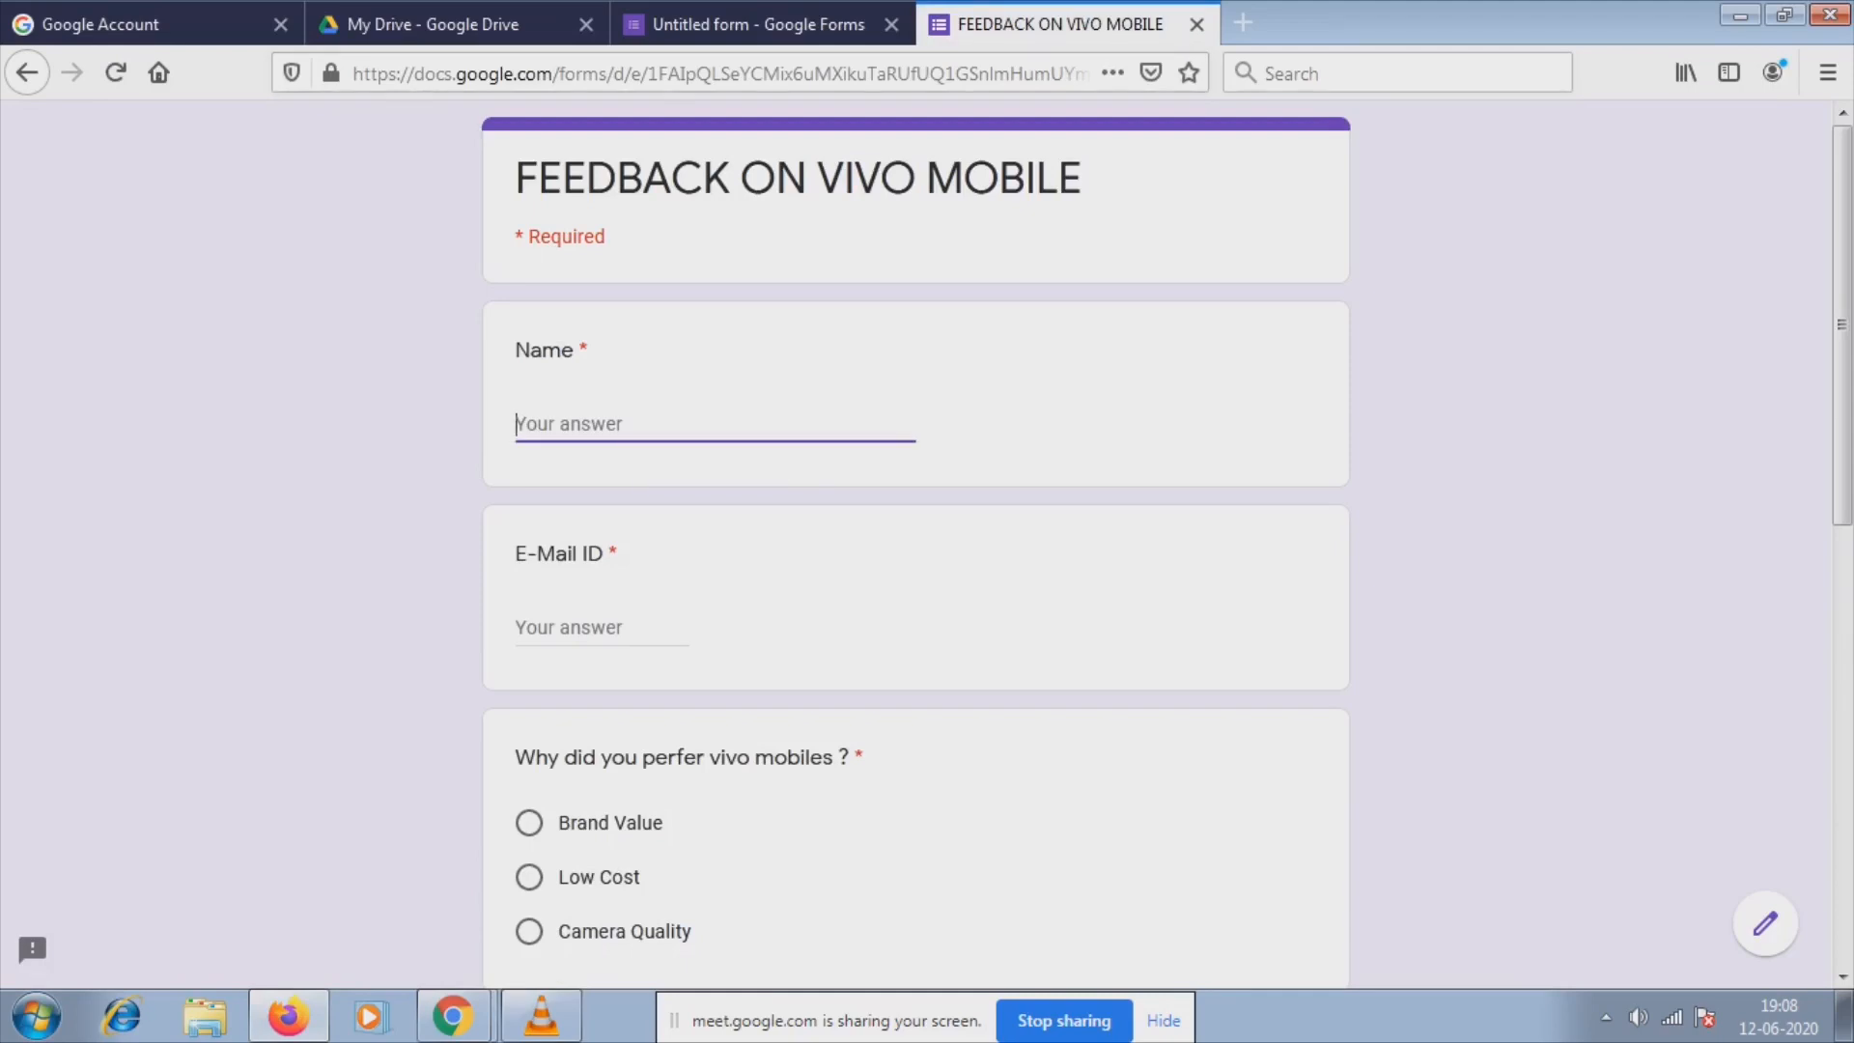
pyautogui.write('Ram')
pyautogui.click(600, 628)
pyautogui.write('Ra')
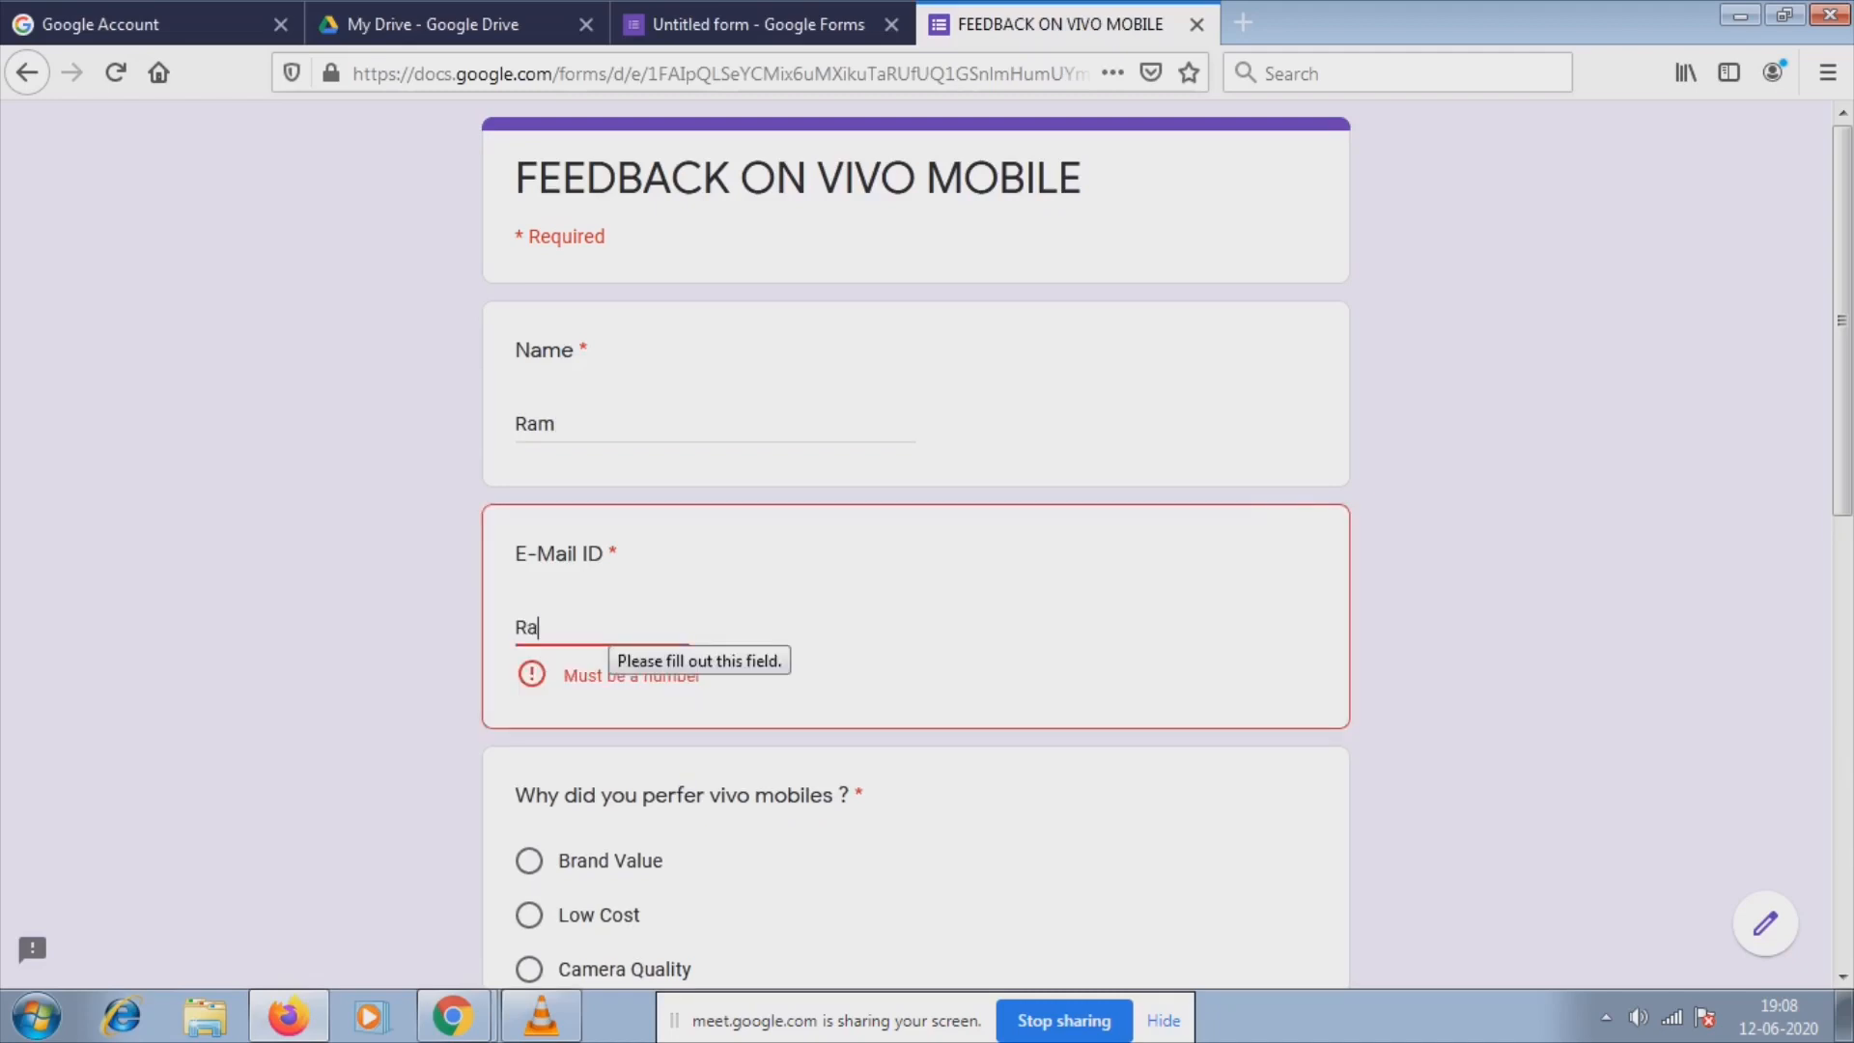
pyautogui.write('m18@')
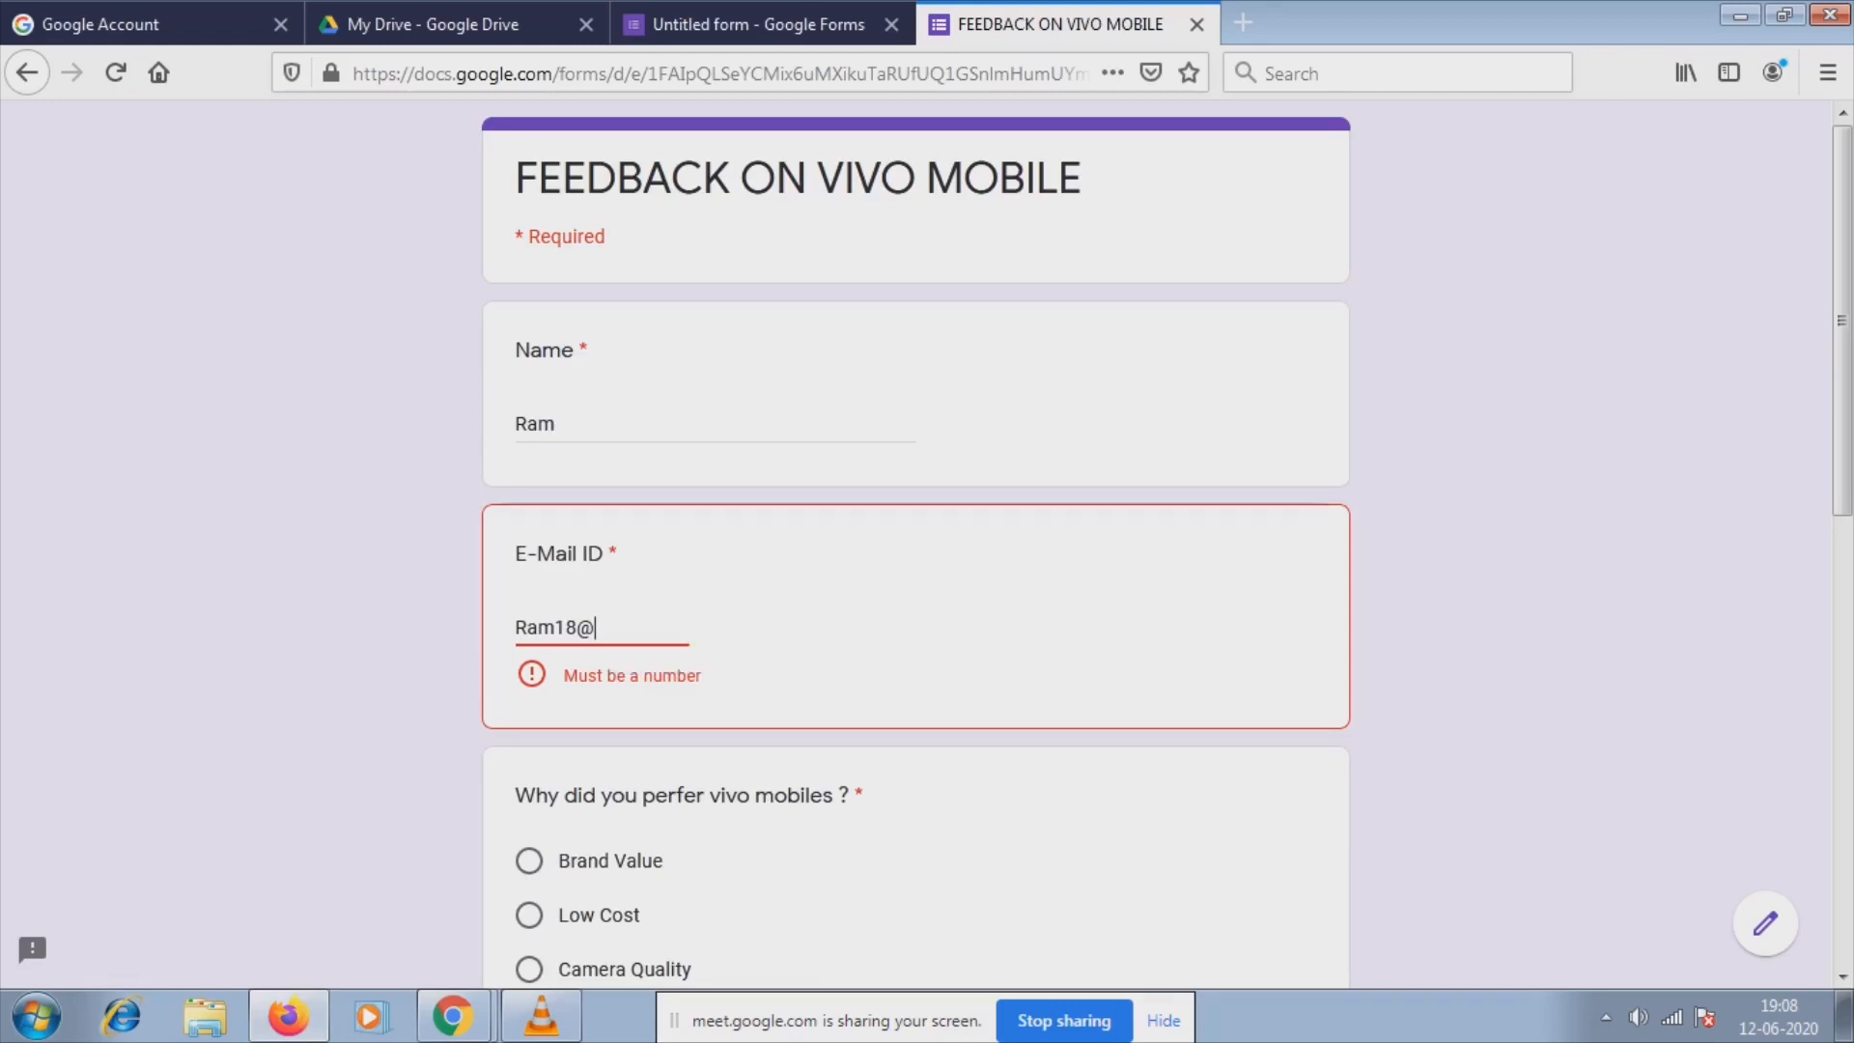
pyautogui.press('BackSpace')
pyautogui.press('BackSpace')
pyautogui.press('BackSpace')
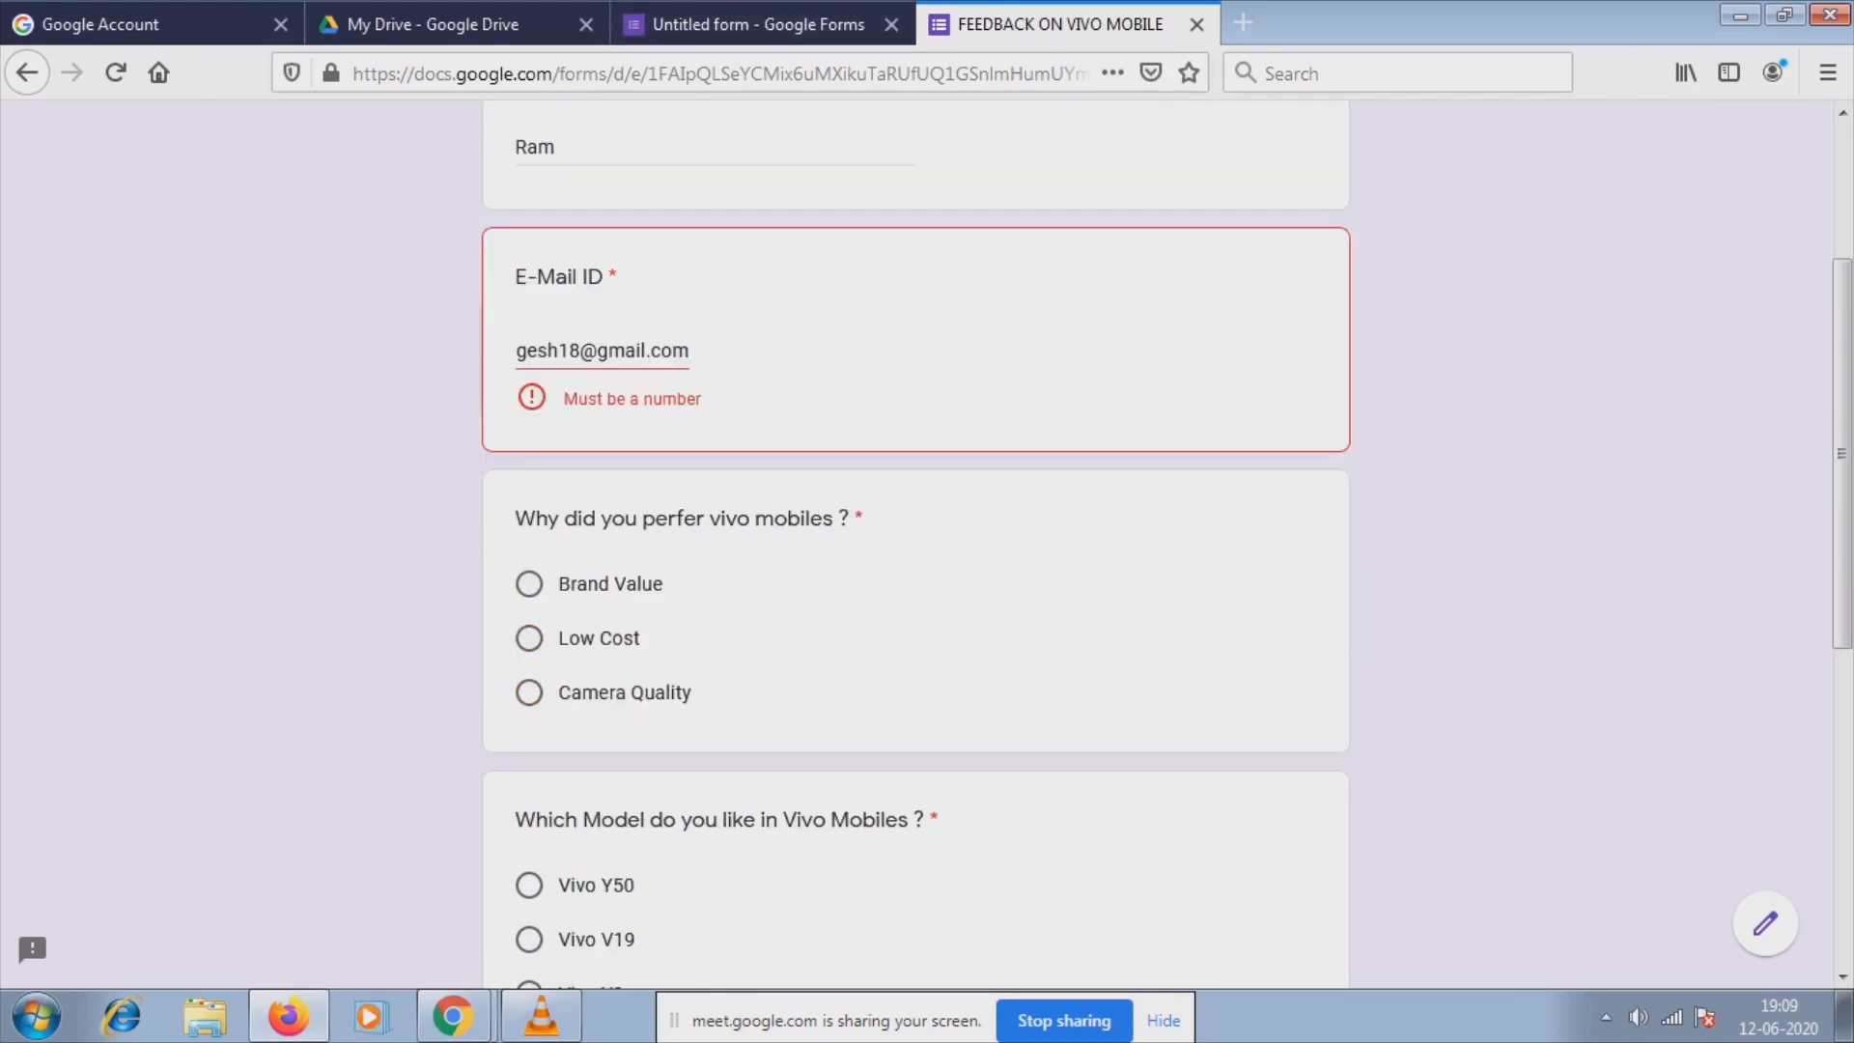
pyautogui.click(1196, 25)
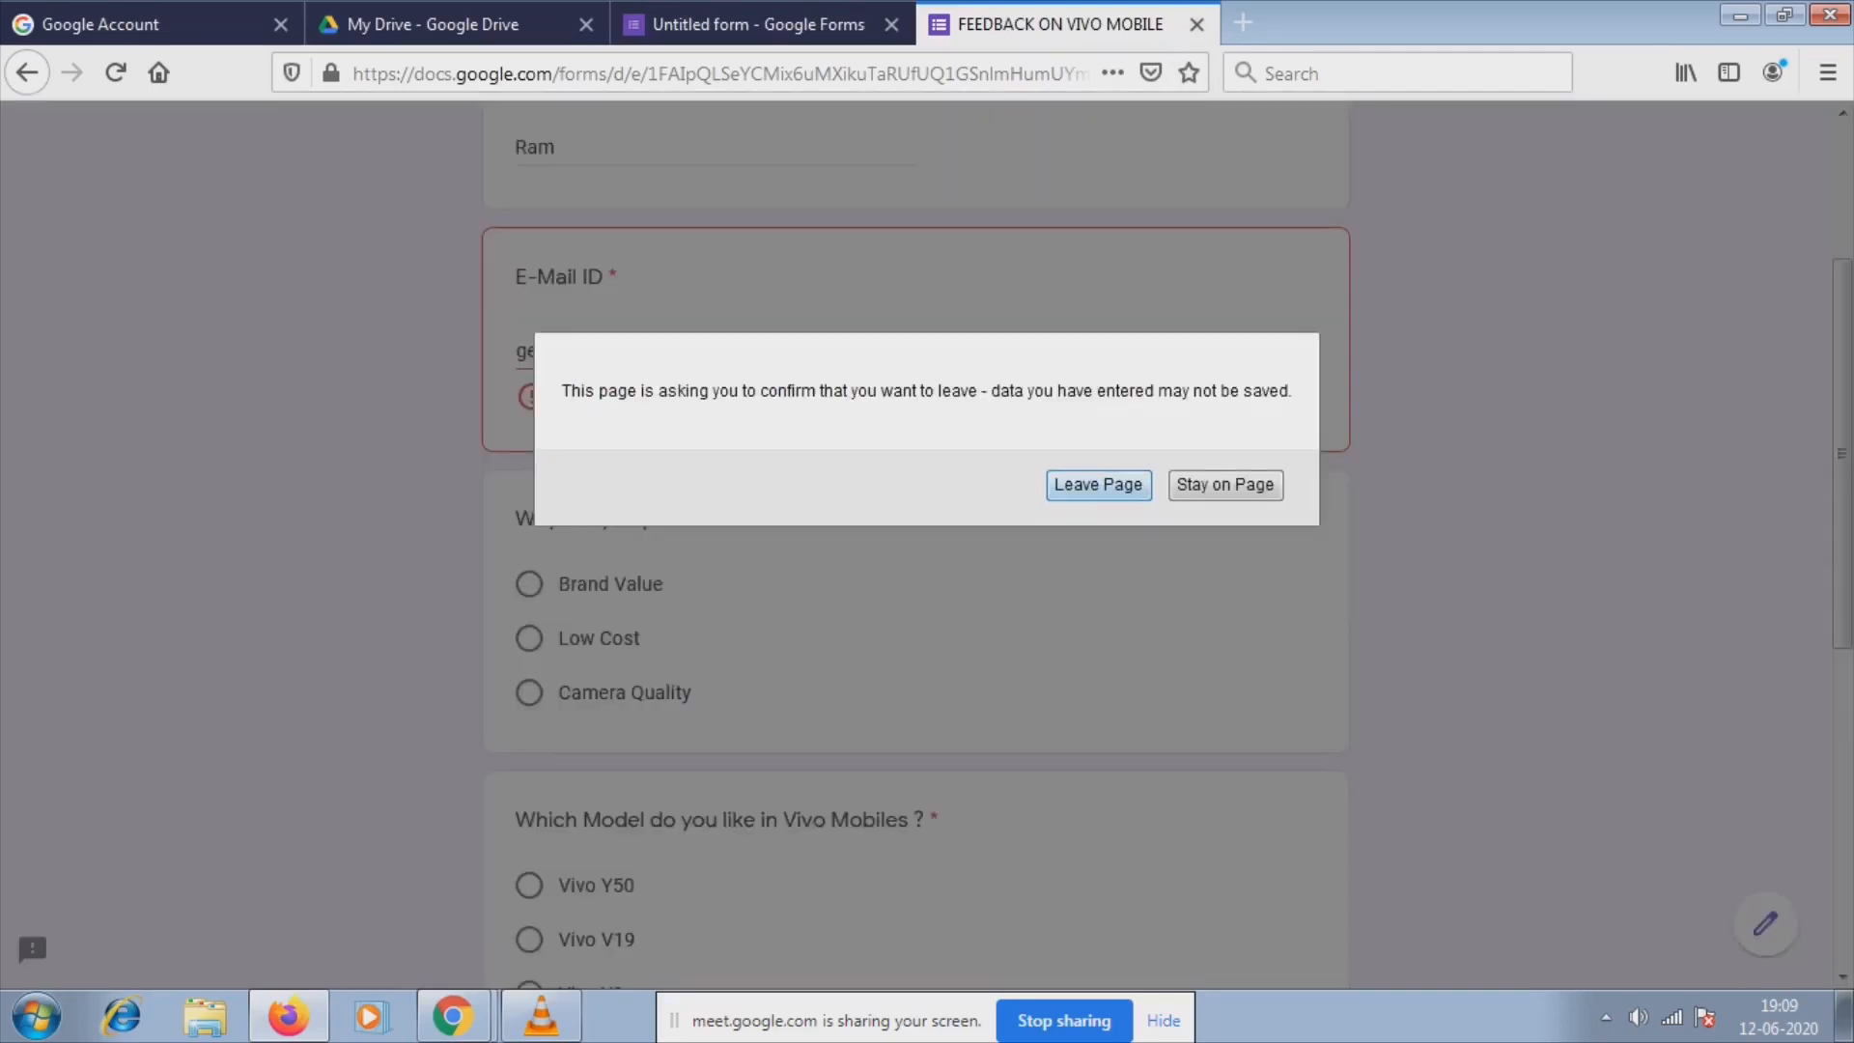
pyautogui.press('Return')
# Remove the 'Is number' response validation from the E-Mail ID question.
pyautogui.scroll(10, 916, 618)
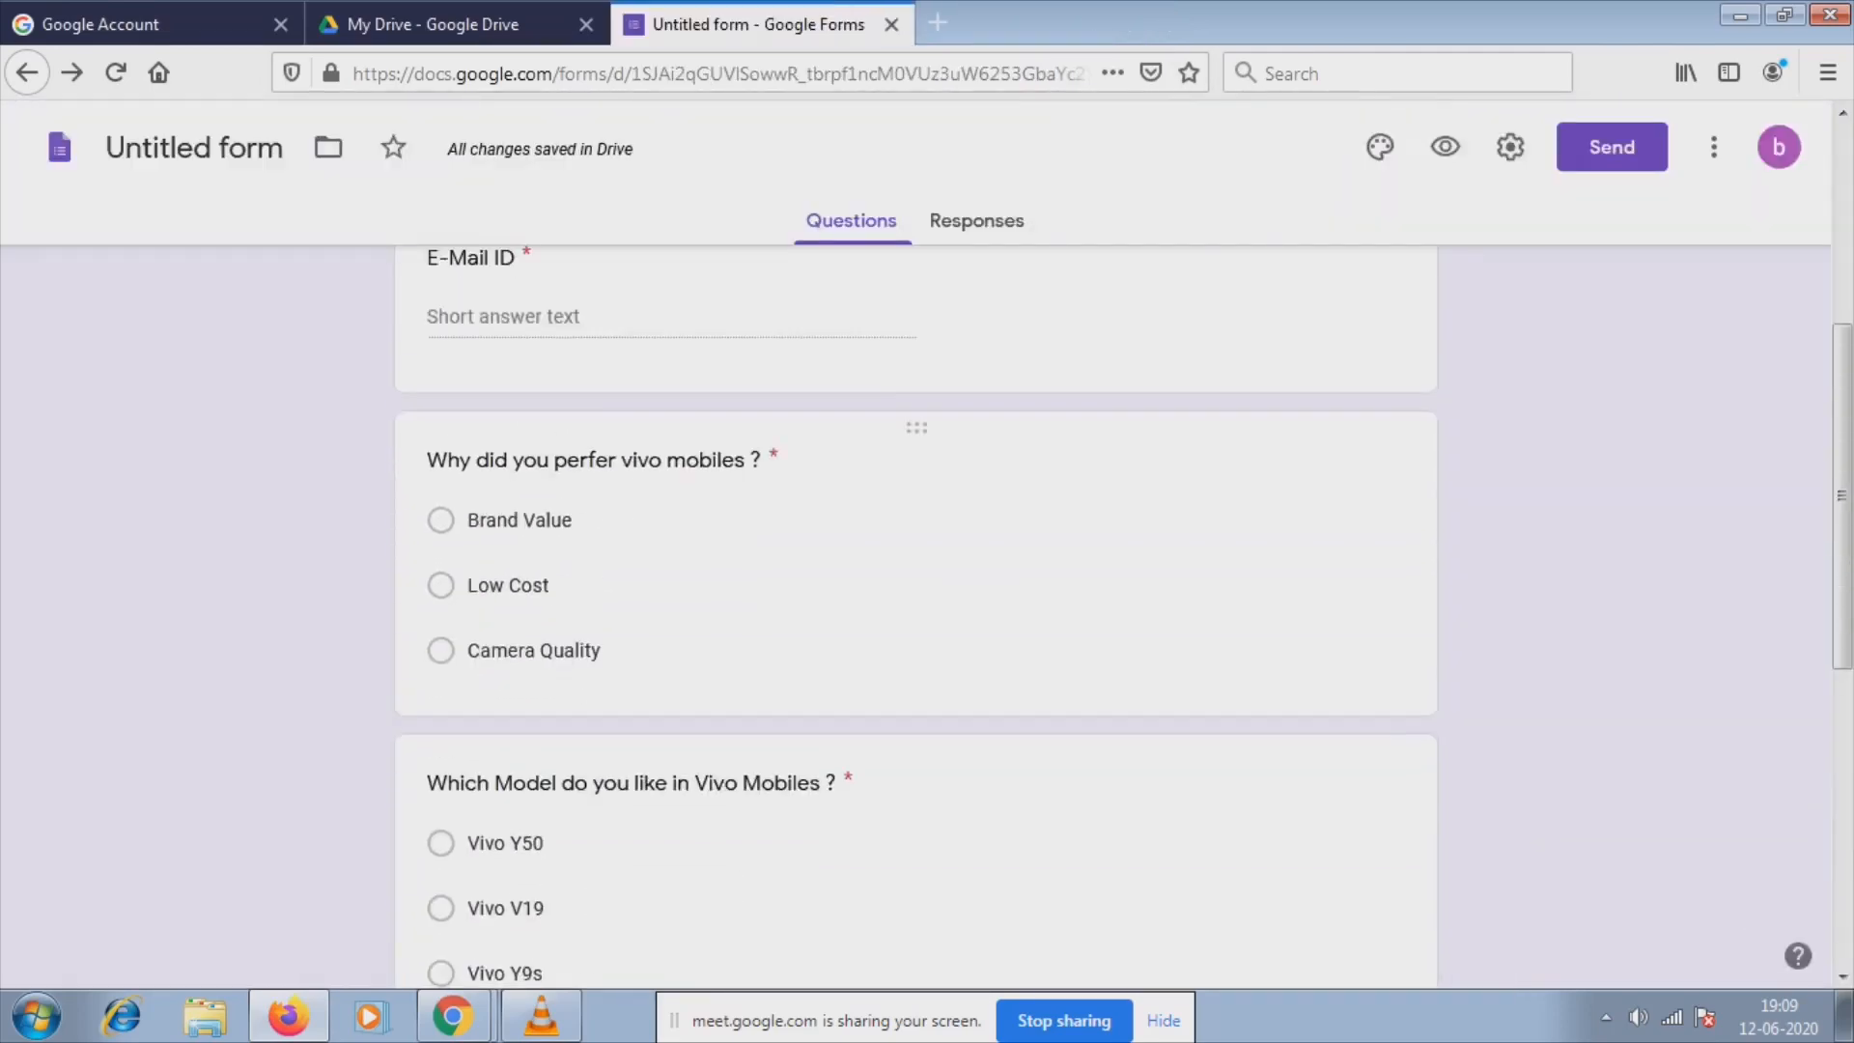
pyautogui.click(813, 743)
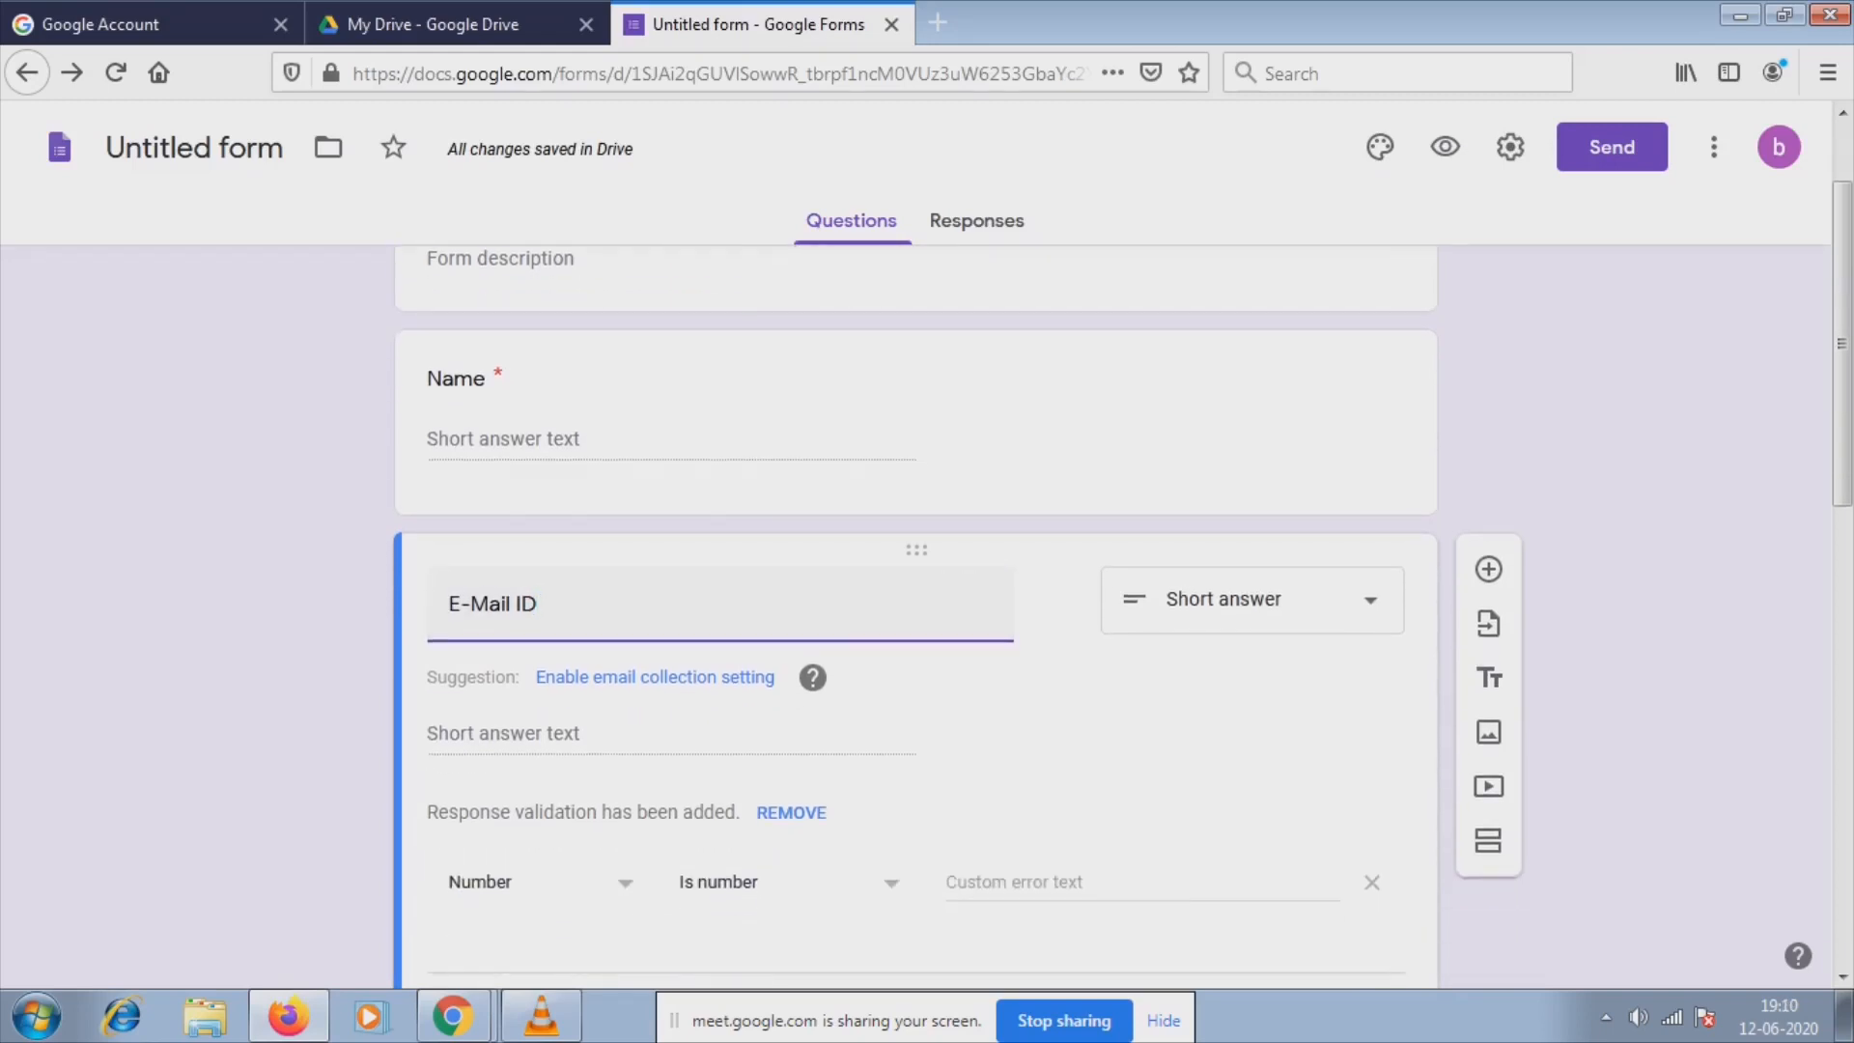
pyautogui.click(790, 812)
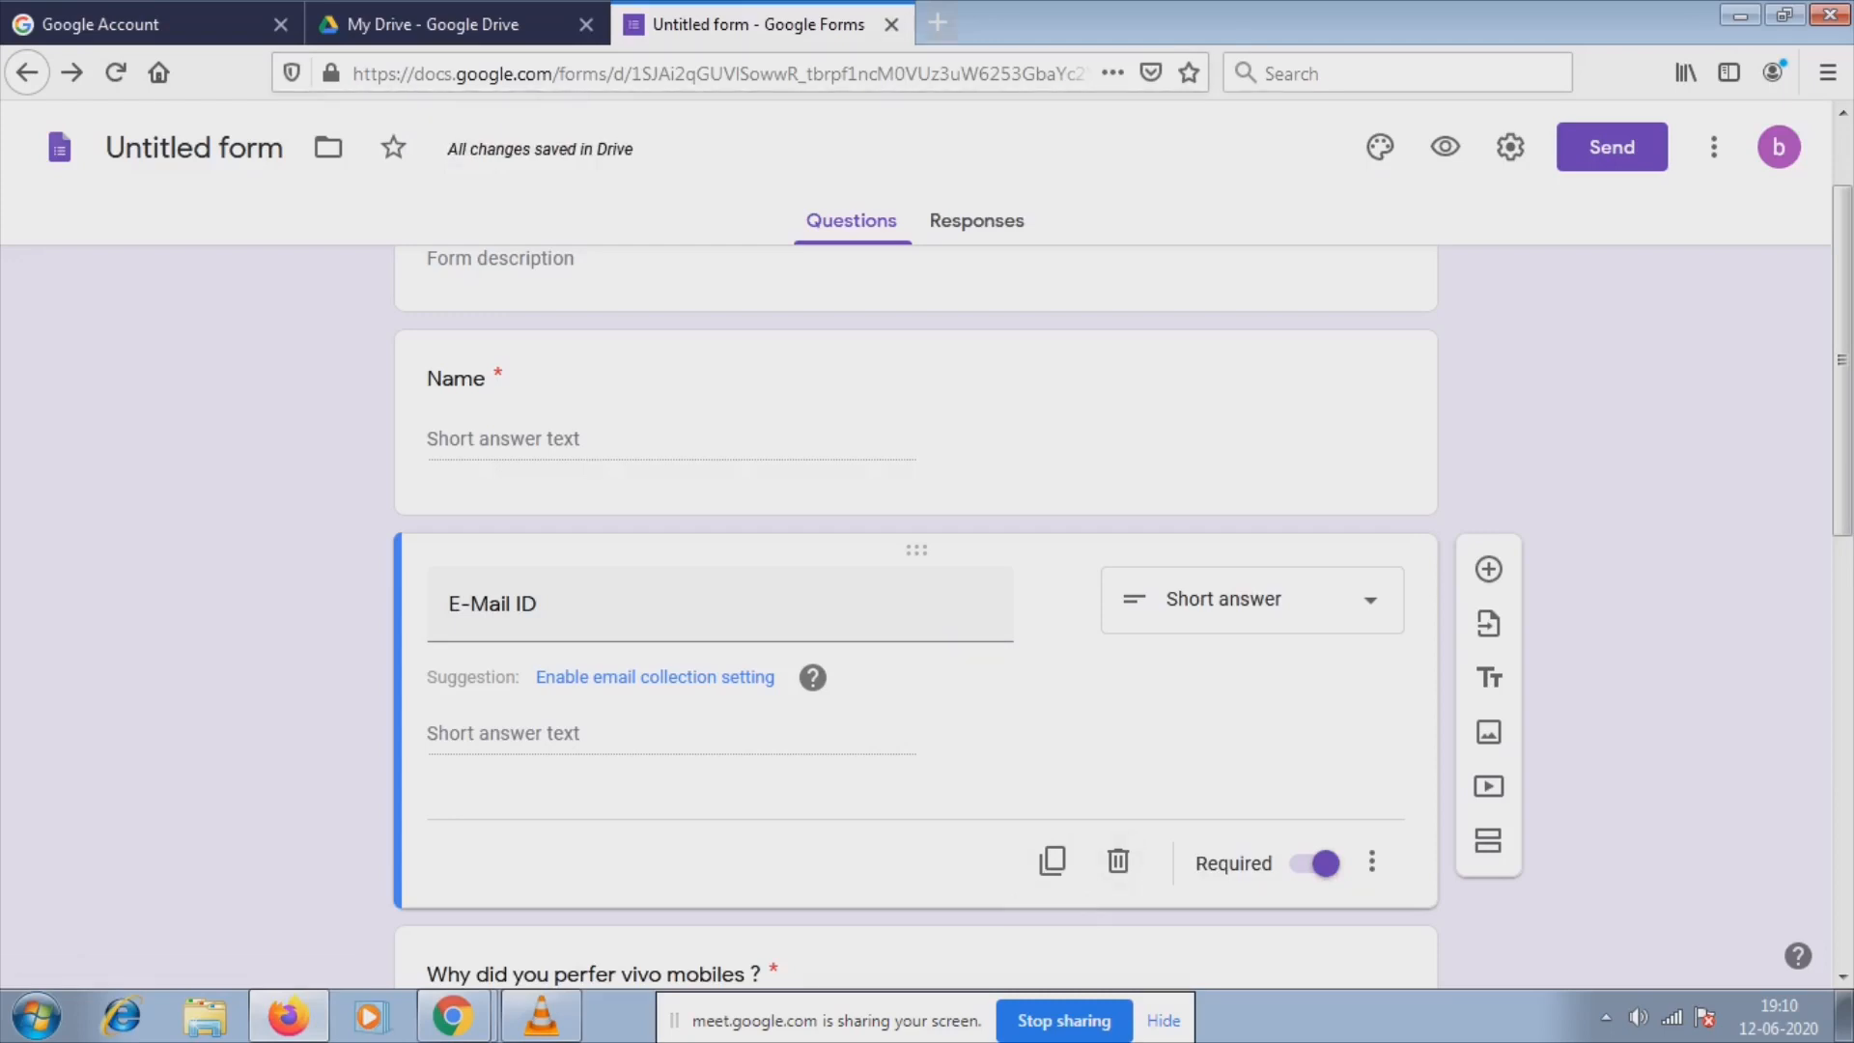
pyautogui.hotkey('ctrl', 't')
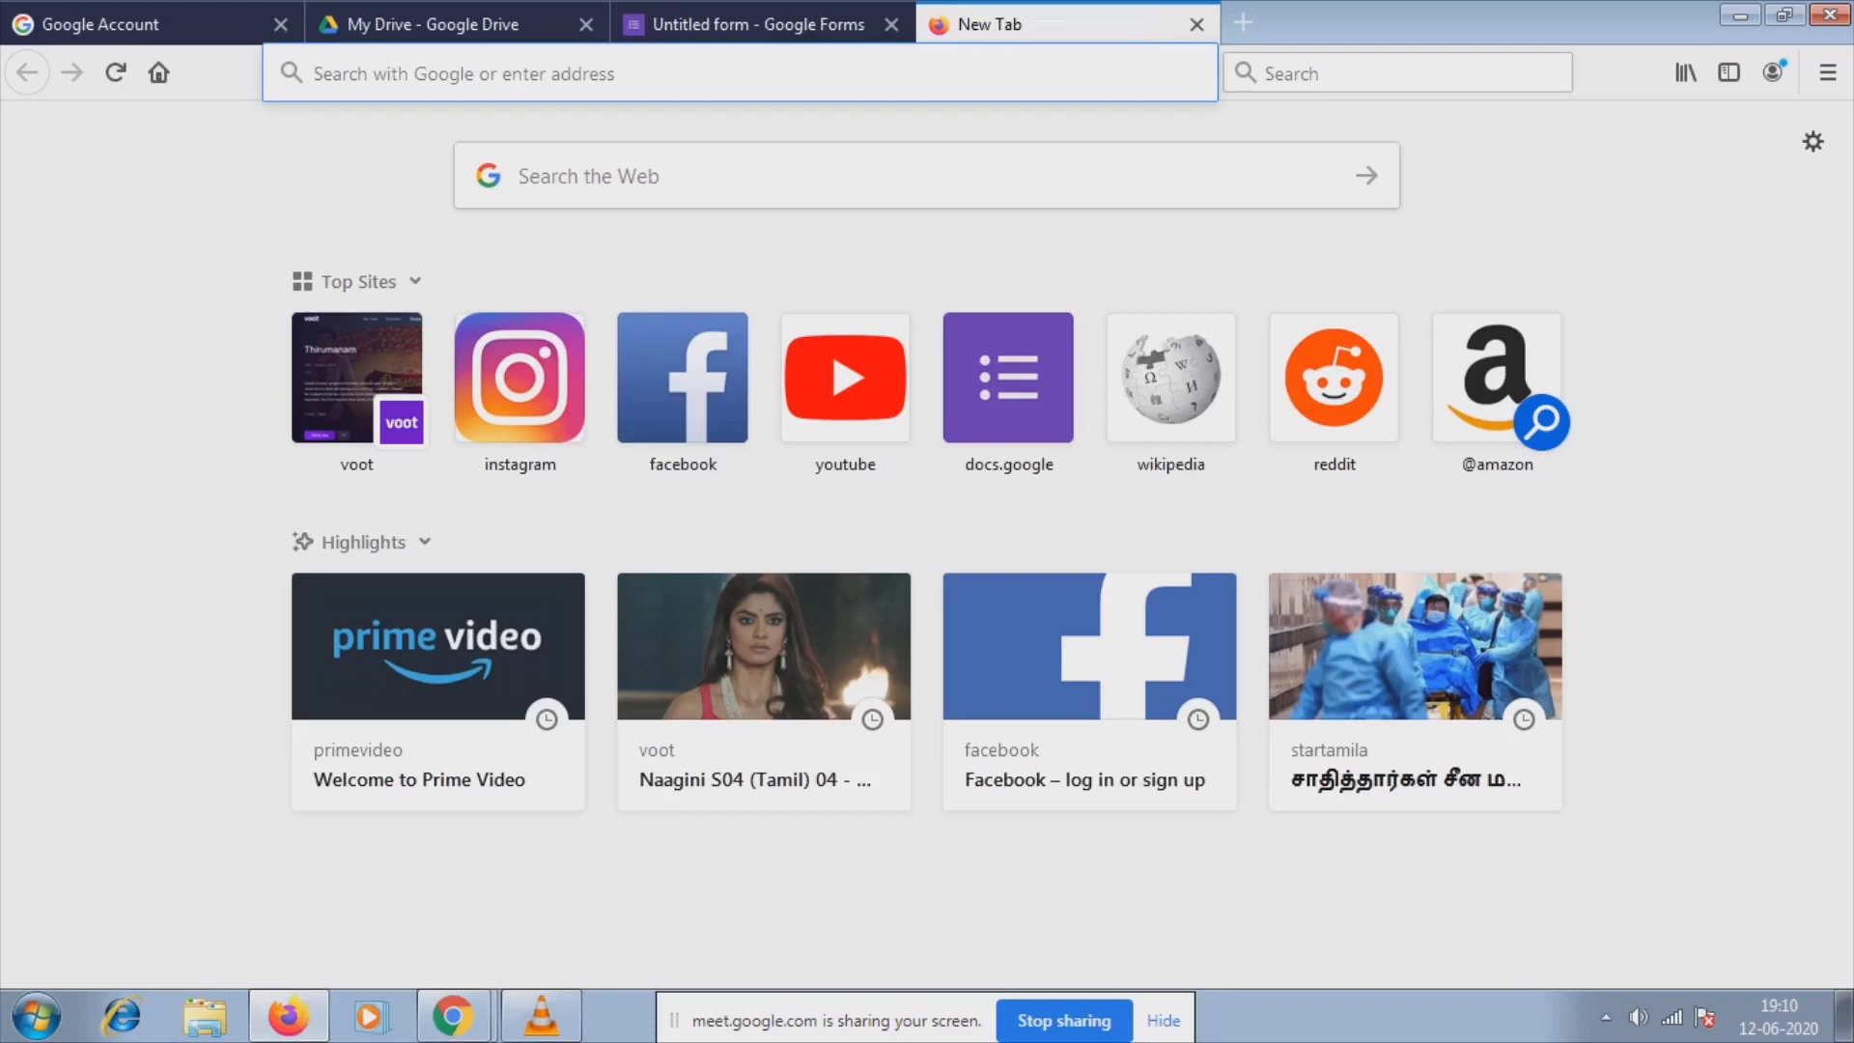
# Open the live form from the short link and fill in a test name and e-mail address.
pyautogui.write('https://forms.gle/6oRFXA7wQcYGGVTT7')
pyautogui.press('Return')
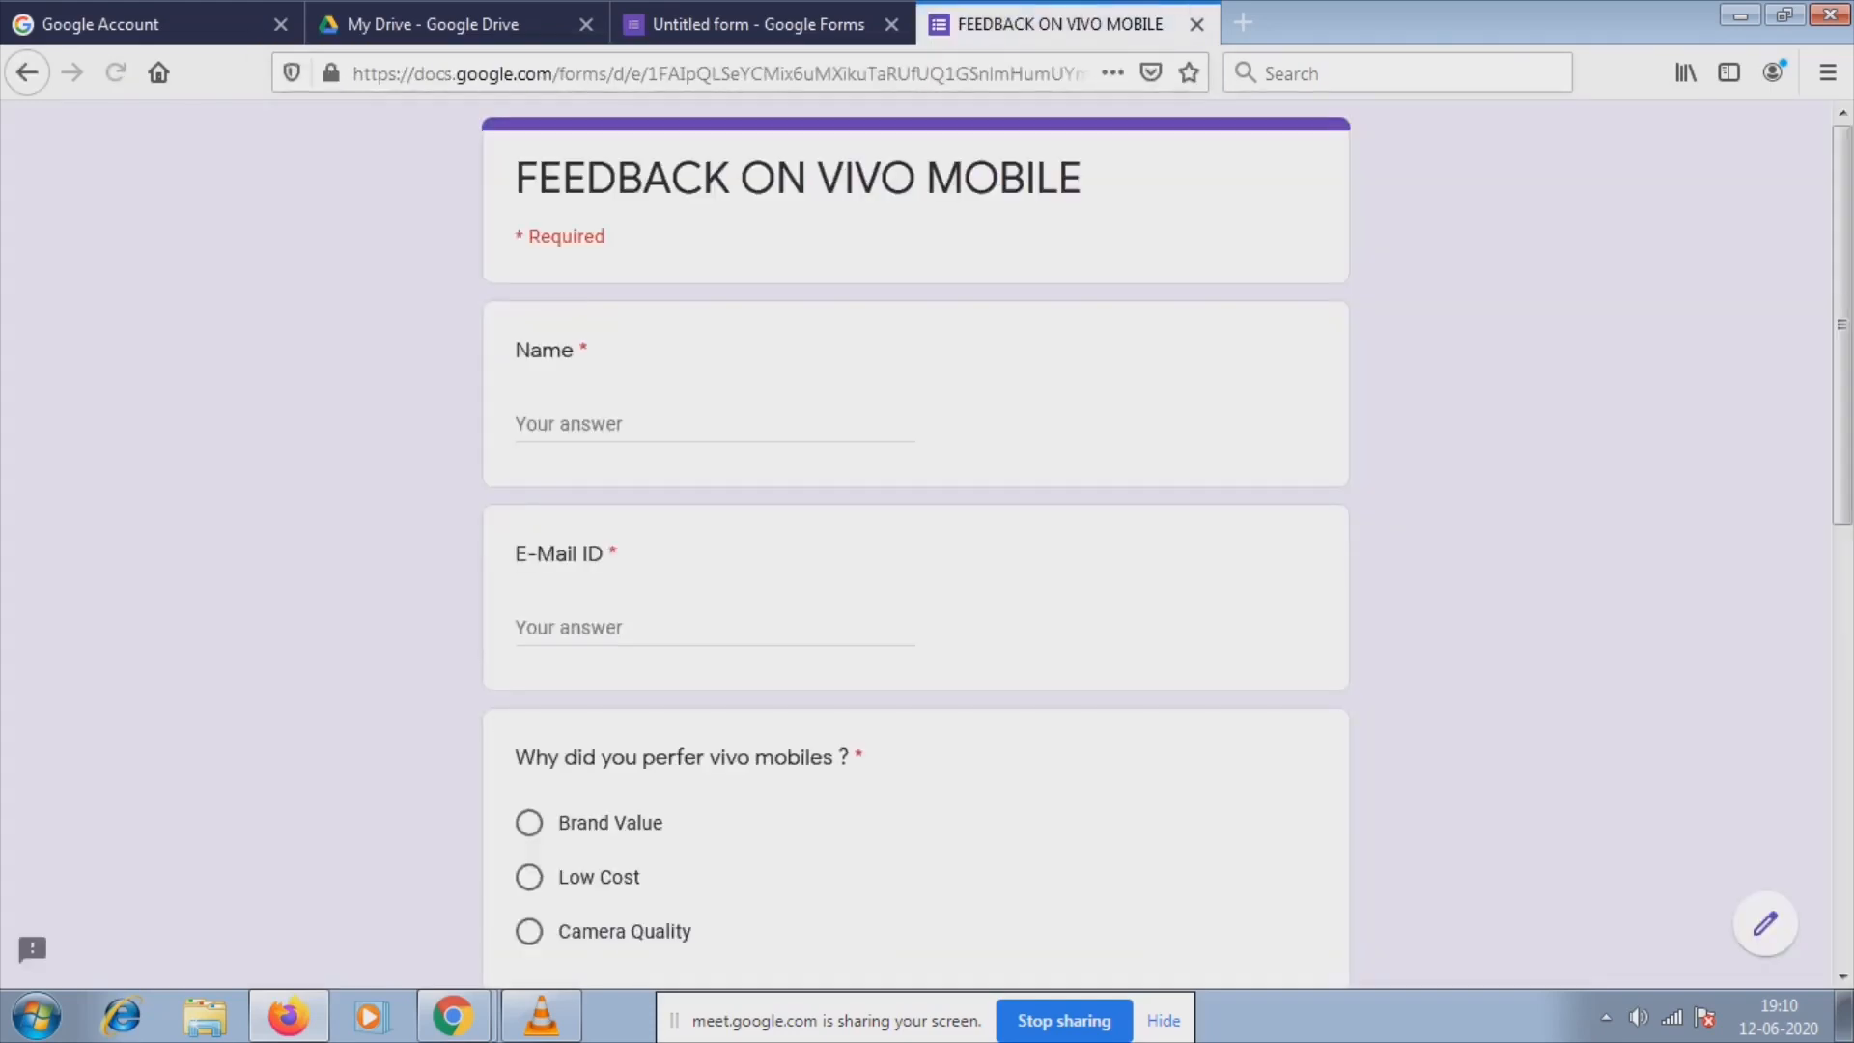
pyautogui.click(618, 424)
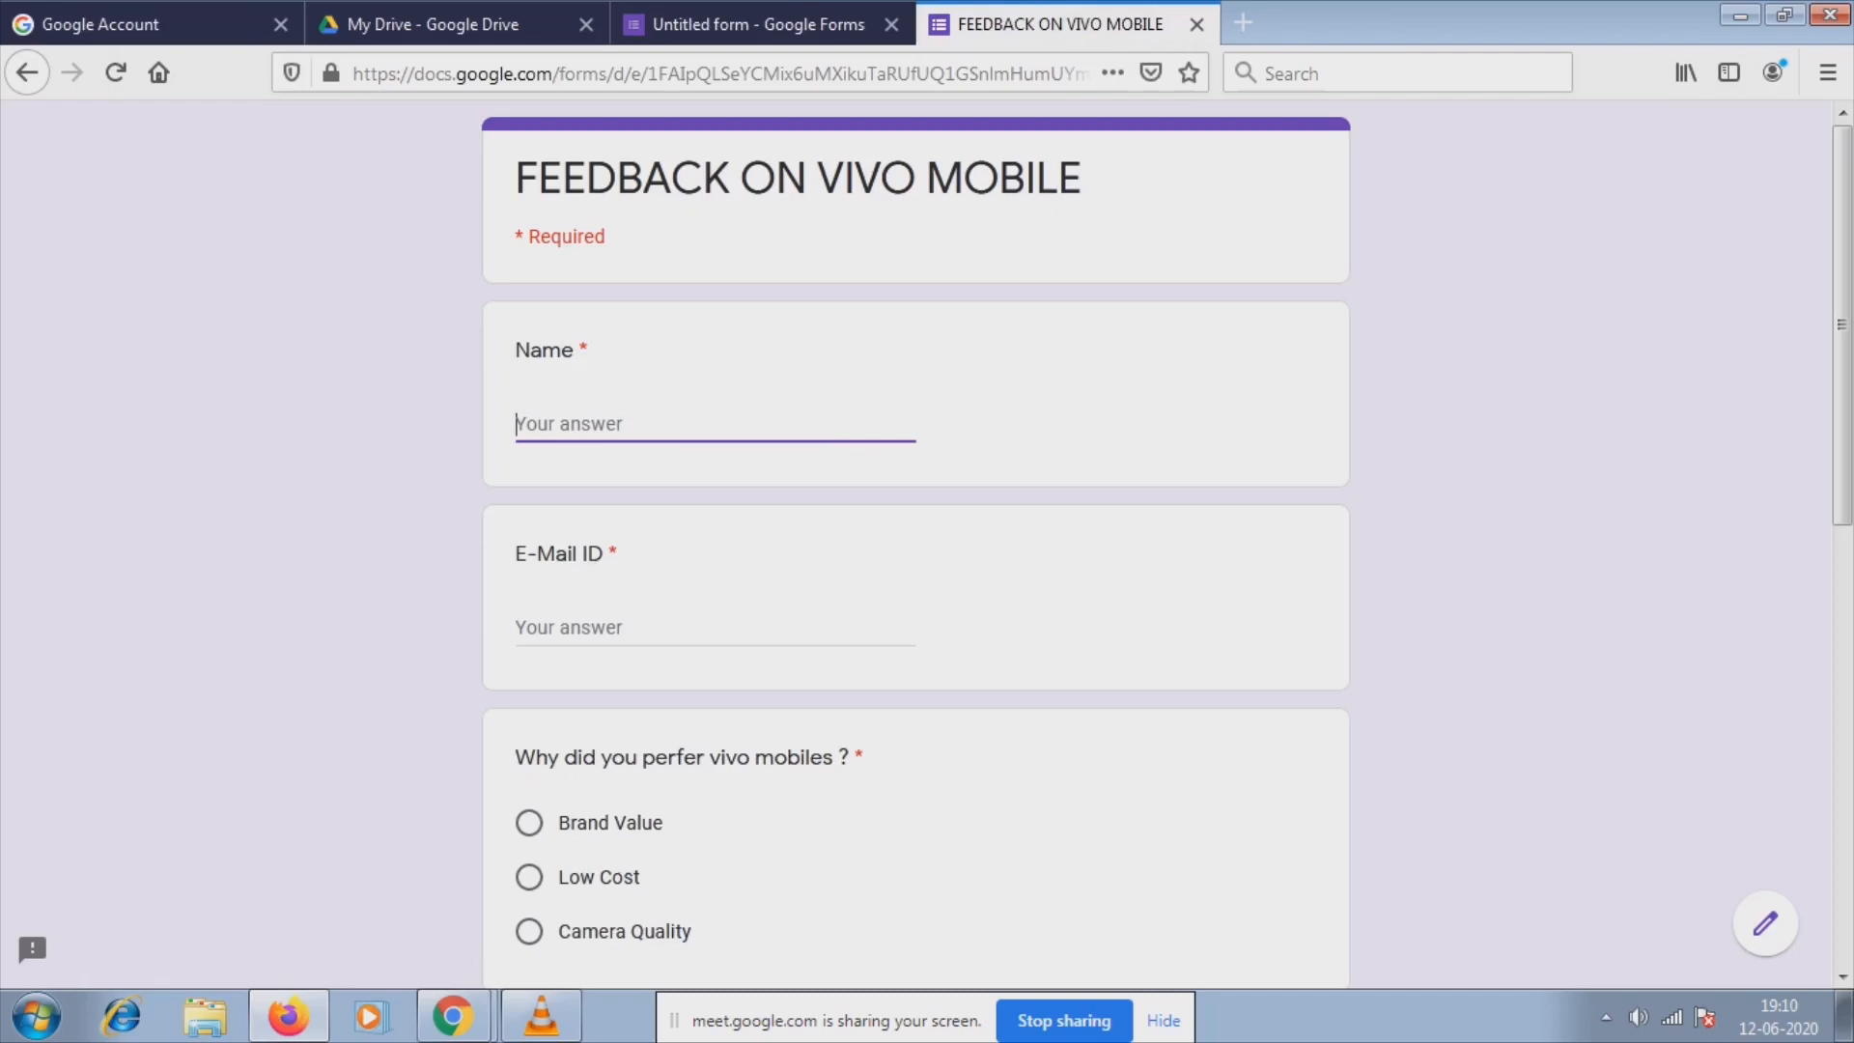
pyautogui.write('I')
pyautogui.press('BackSpace')
pyautogui.write('Ram')
pyautogui.press('Tab')
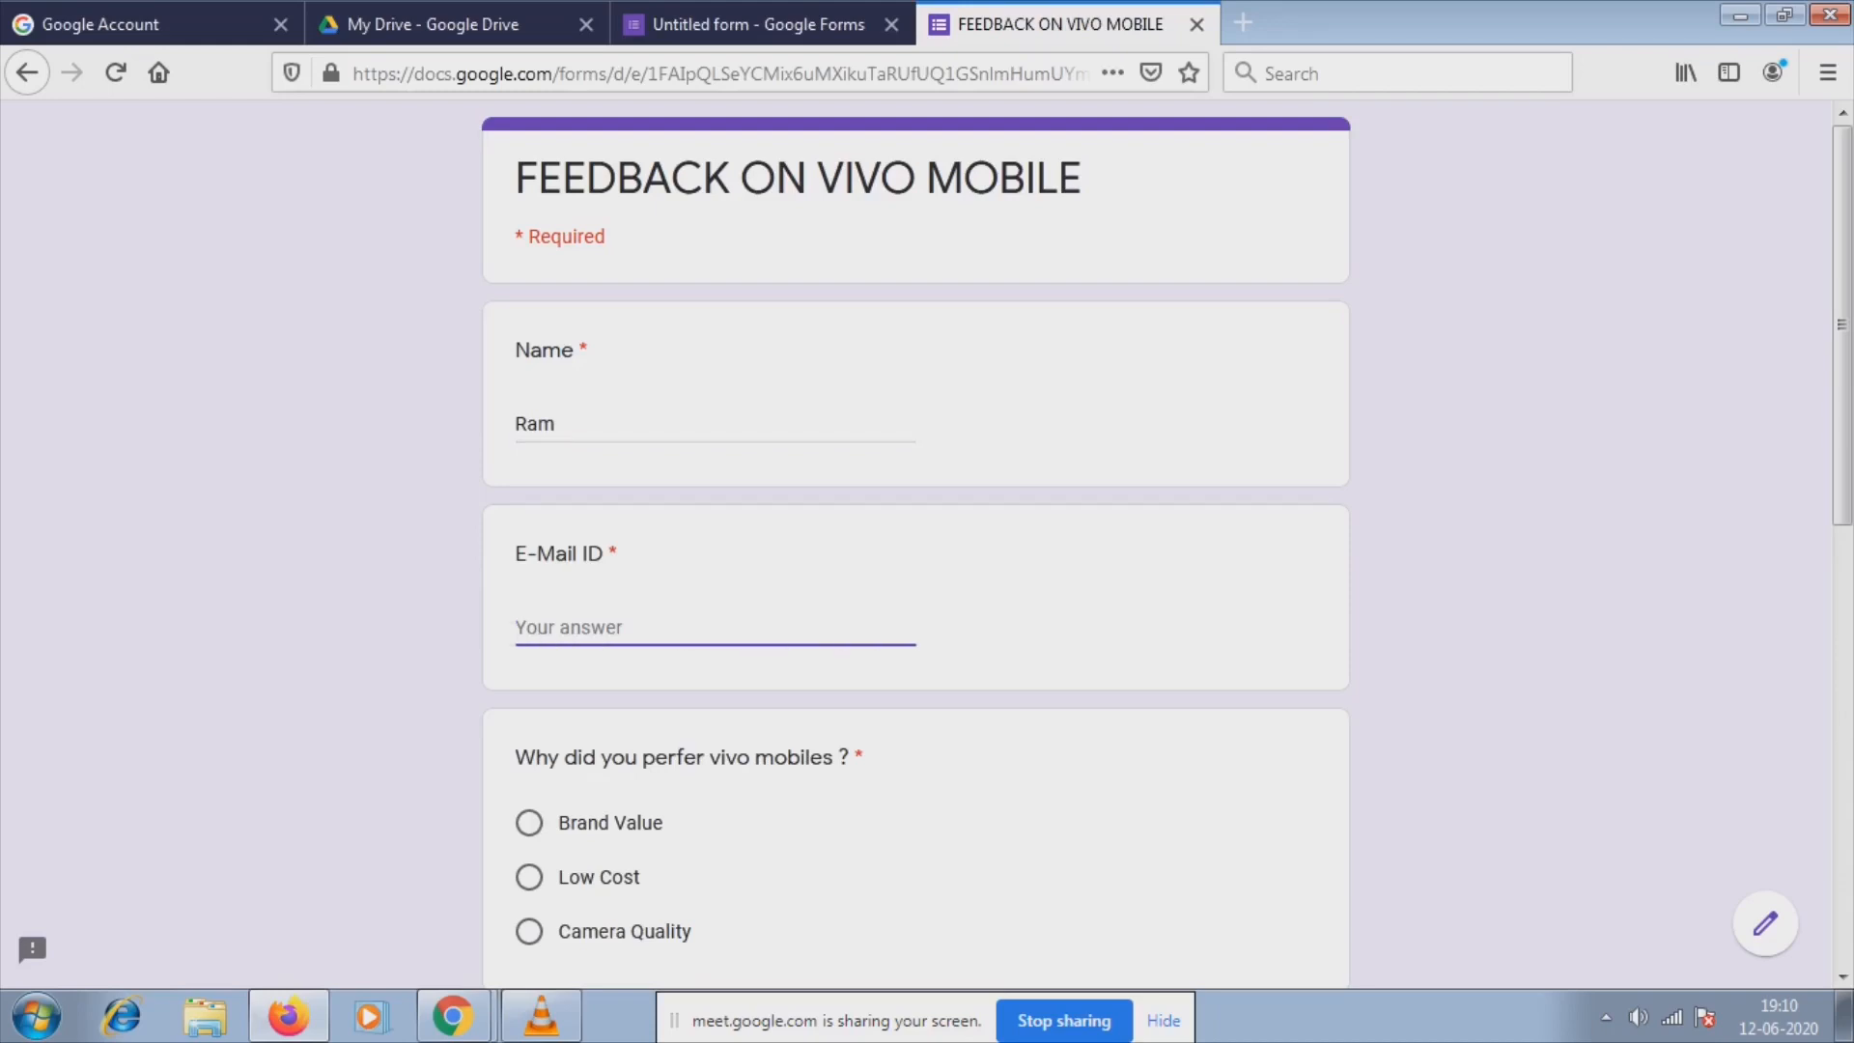
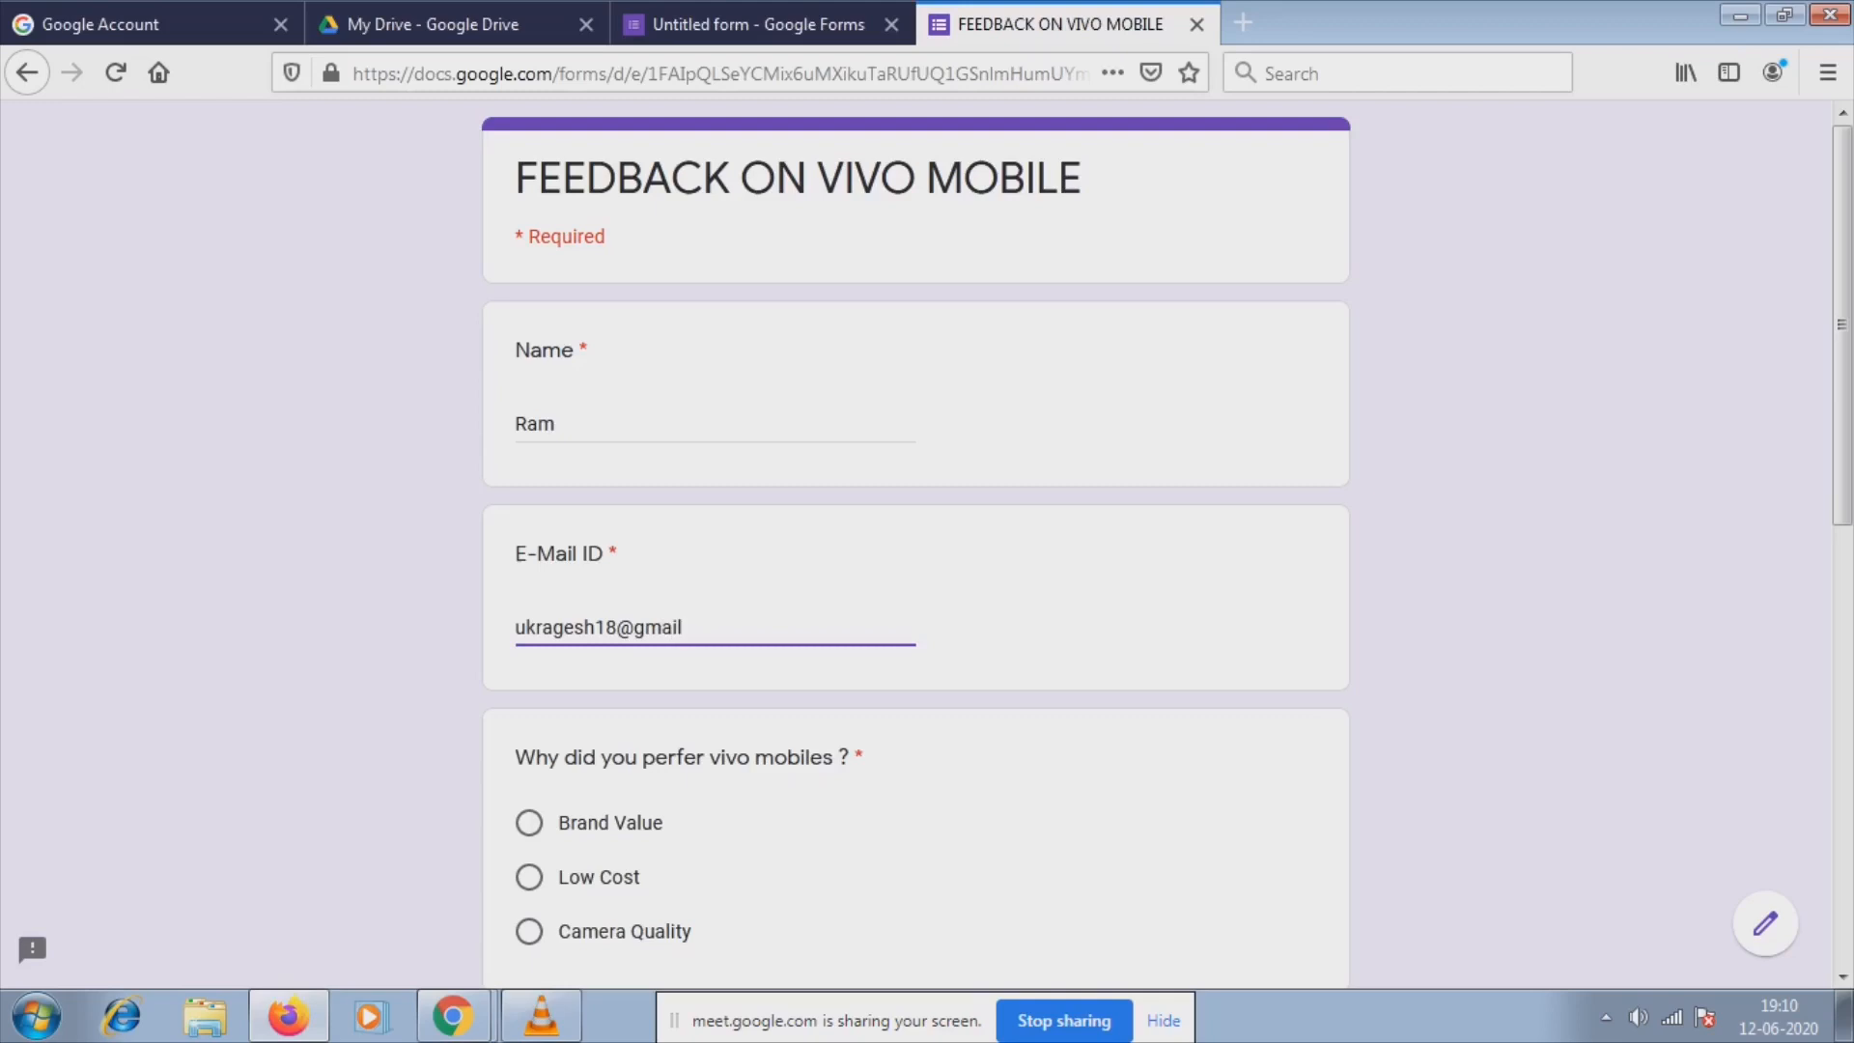
# Choose Camera Quality, Vivo V19 and a rating of 4, submit, and close the form tab.
pyautogui.scroll(-3, 915, 541)
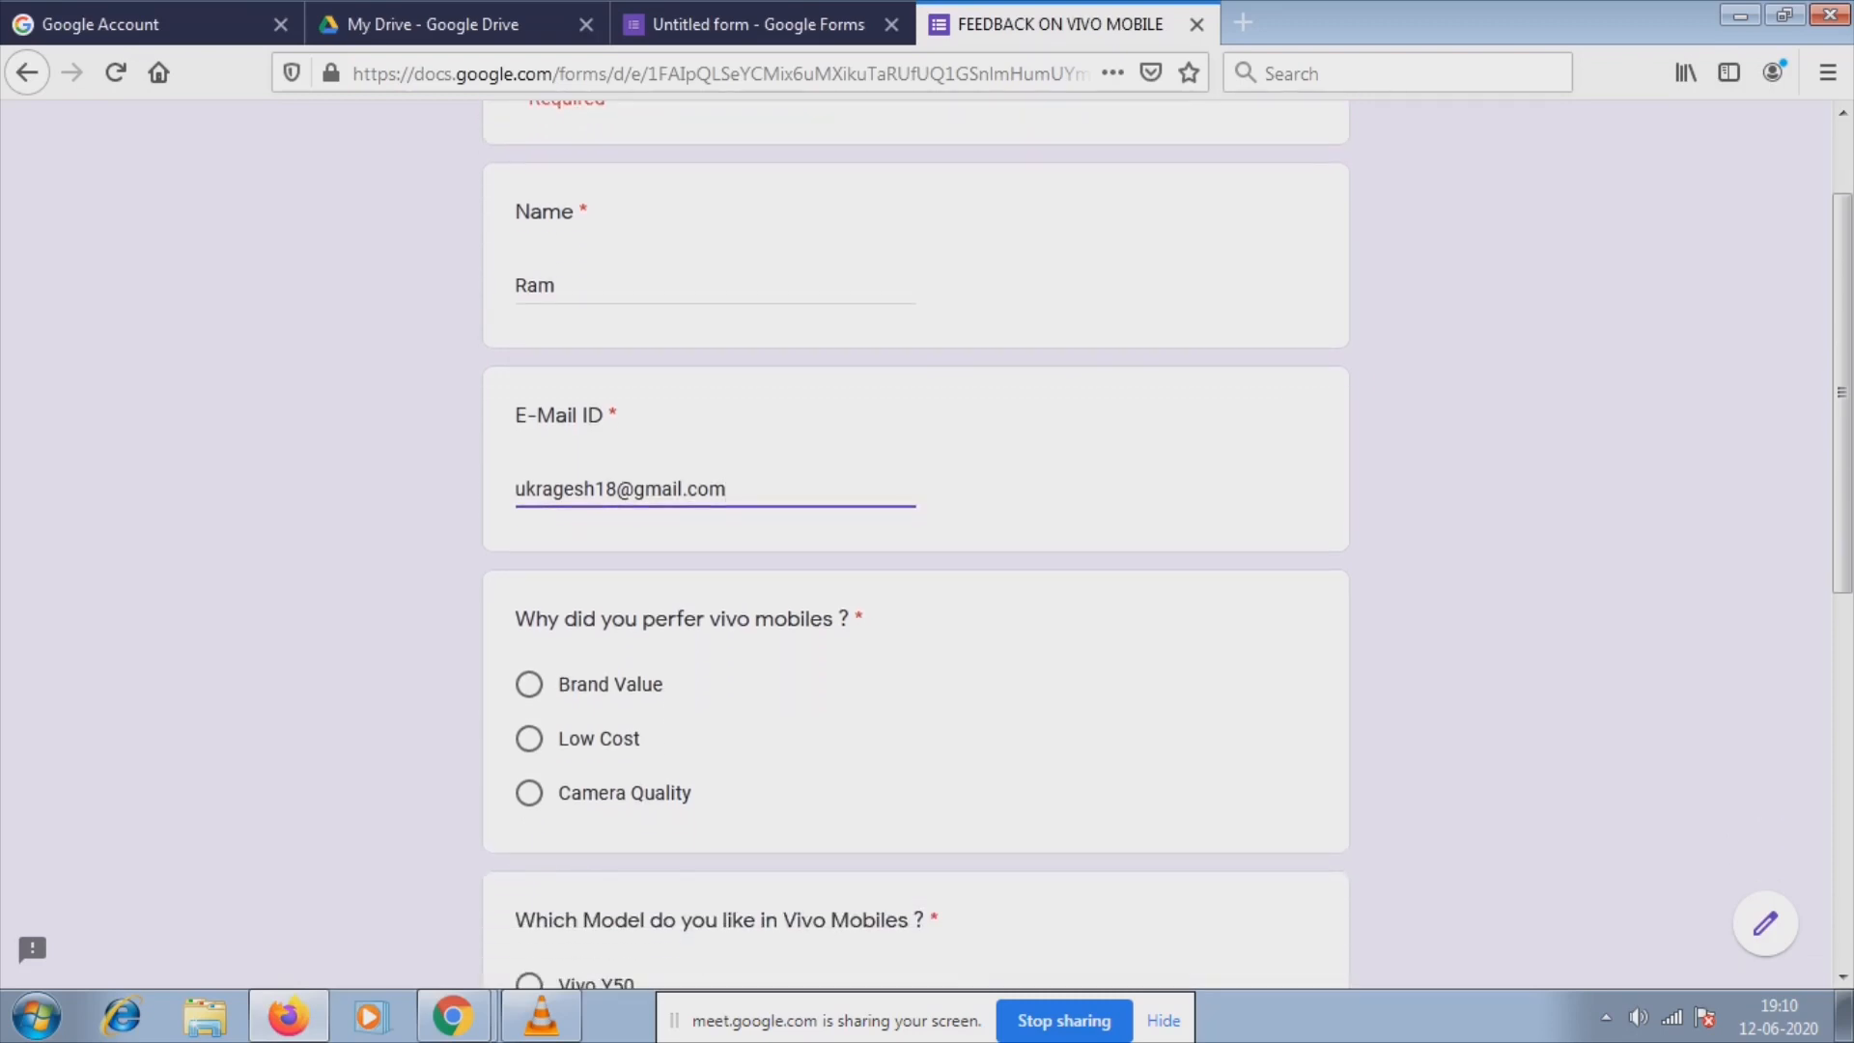
pyautogui.scroll(-3, 915, 540)
pyautogui.click(529, 655)
pyautogui.scroll(-2, 529, 655)
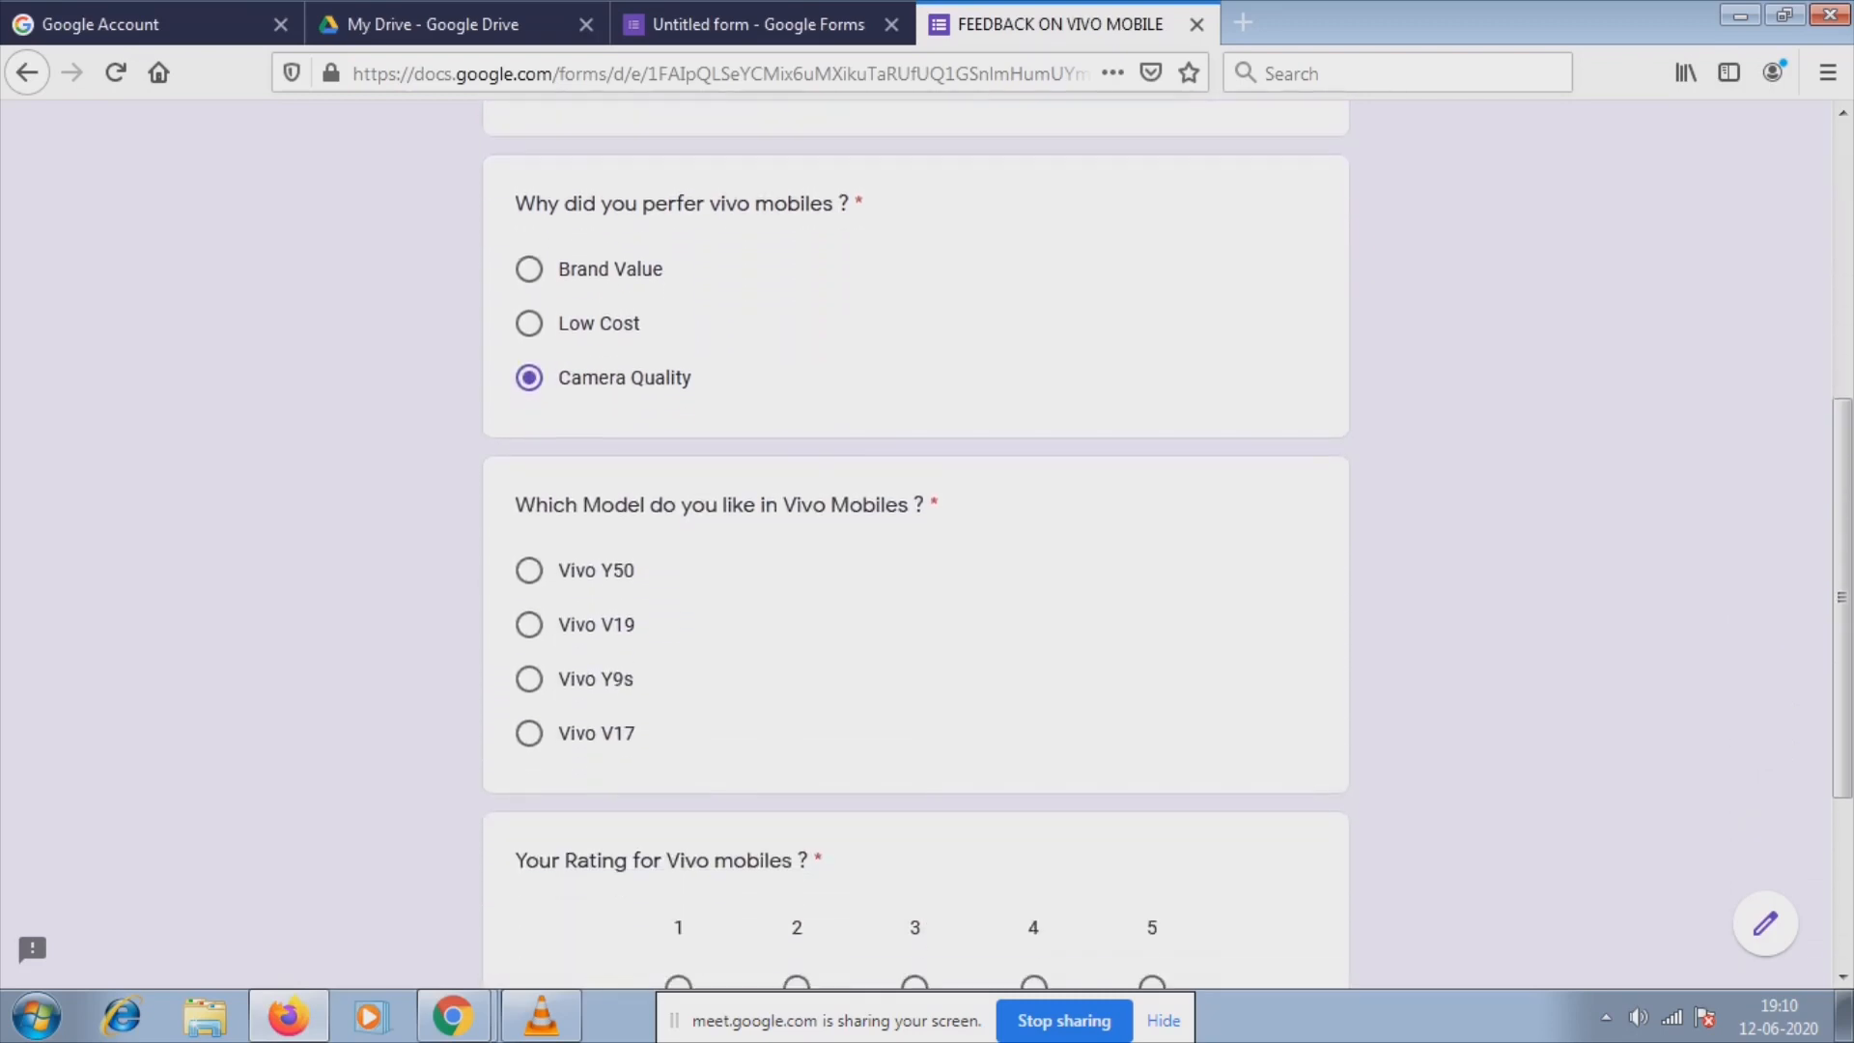
pyautogui.scroll(-2, 529, 625)
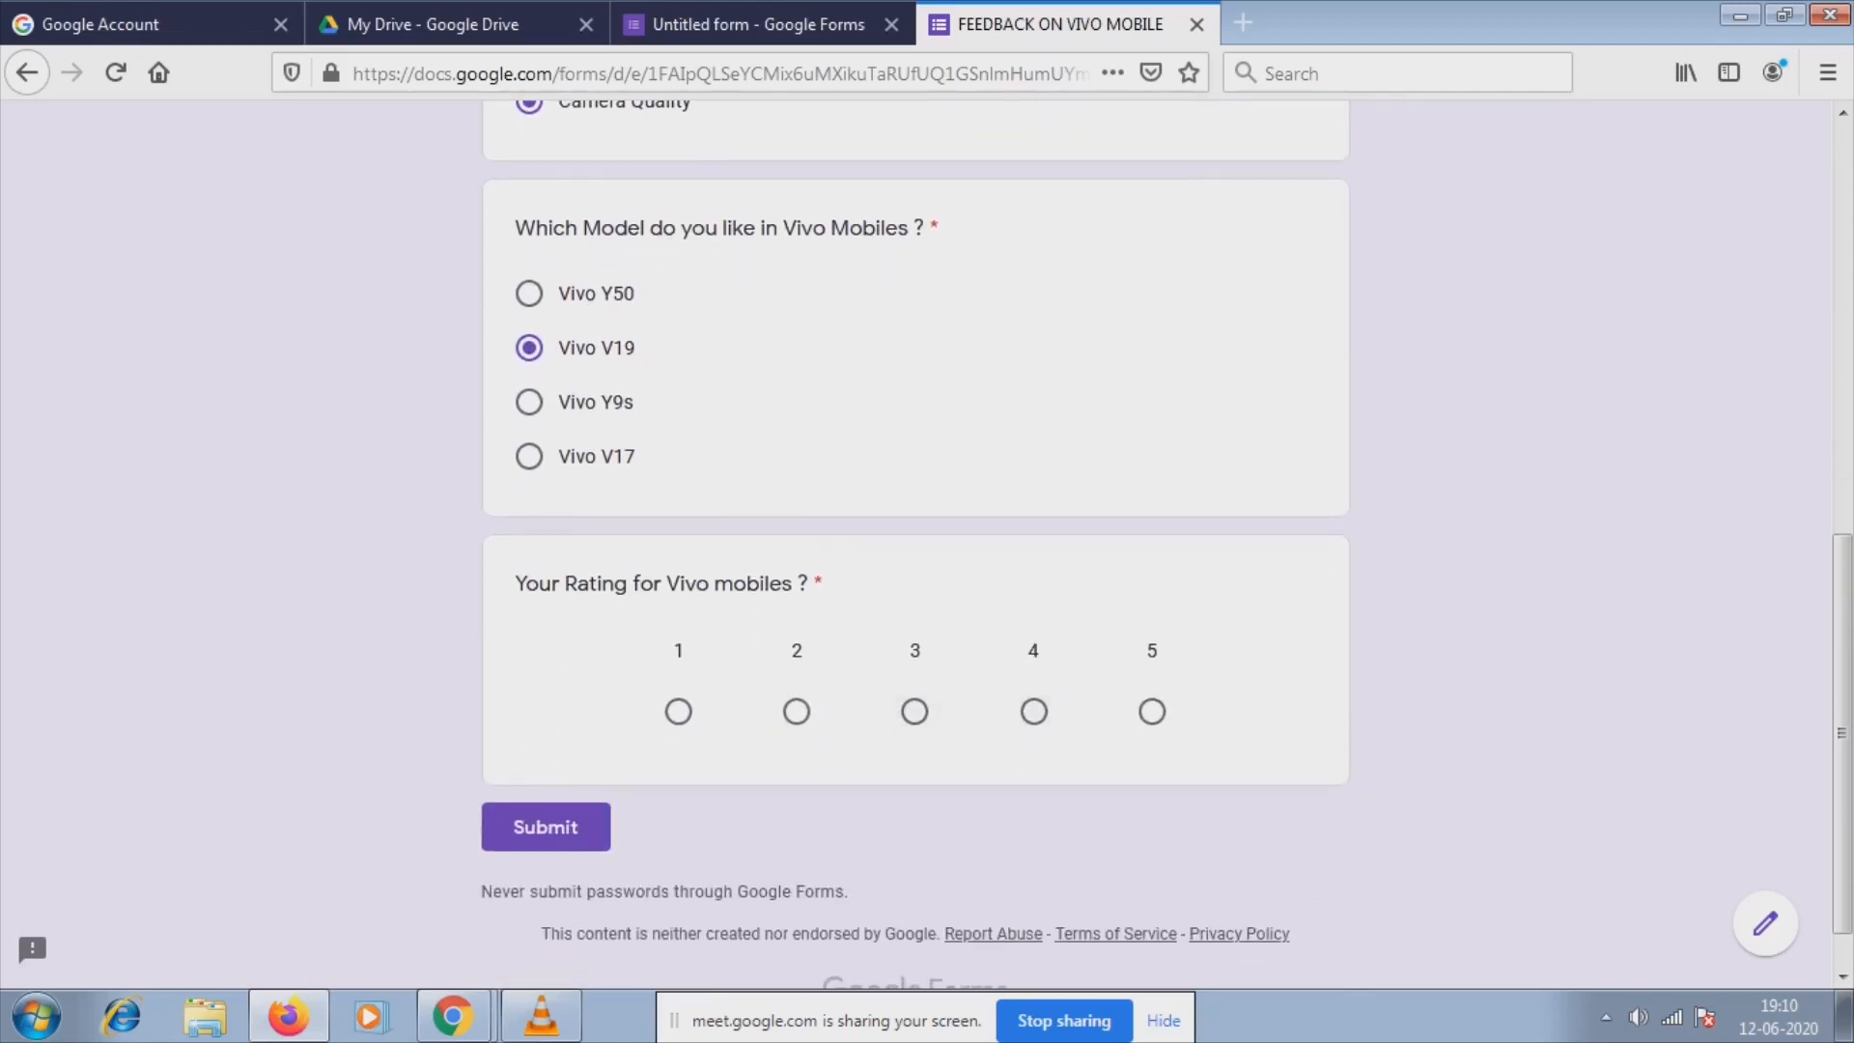
pyautogui.click(1033, 712)
pyautogui.click(545, 828)
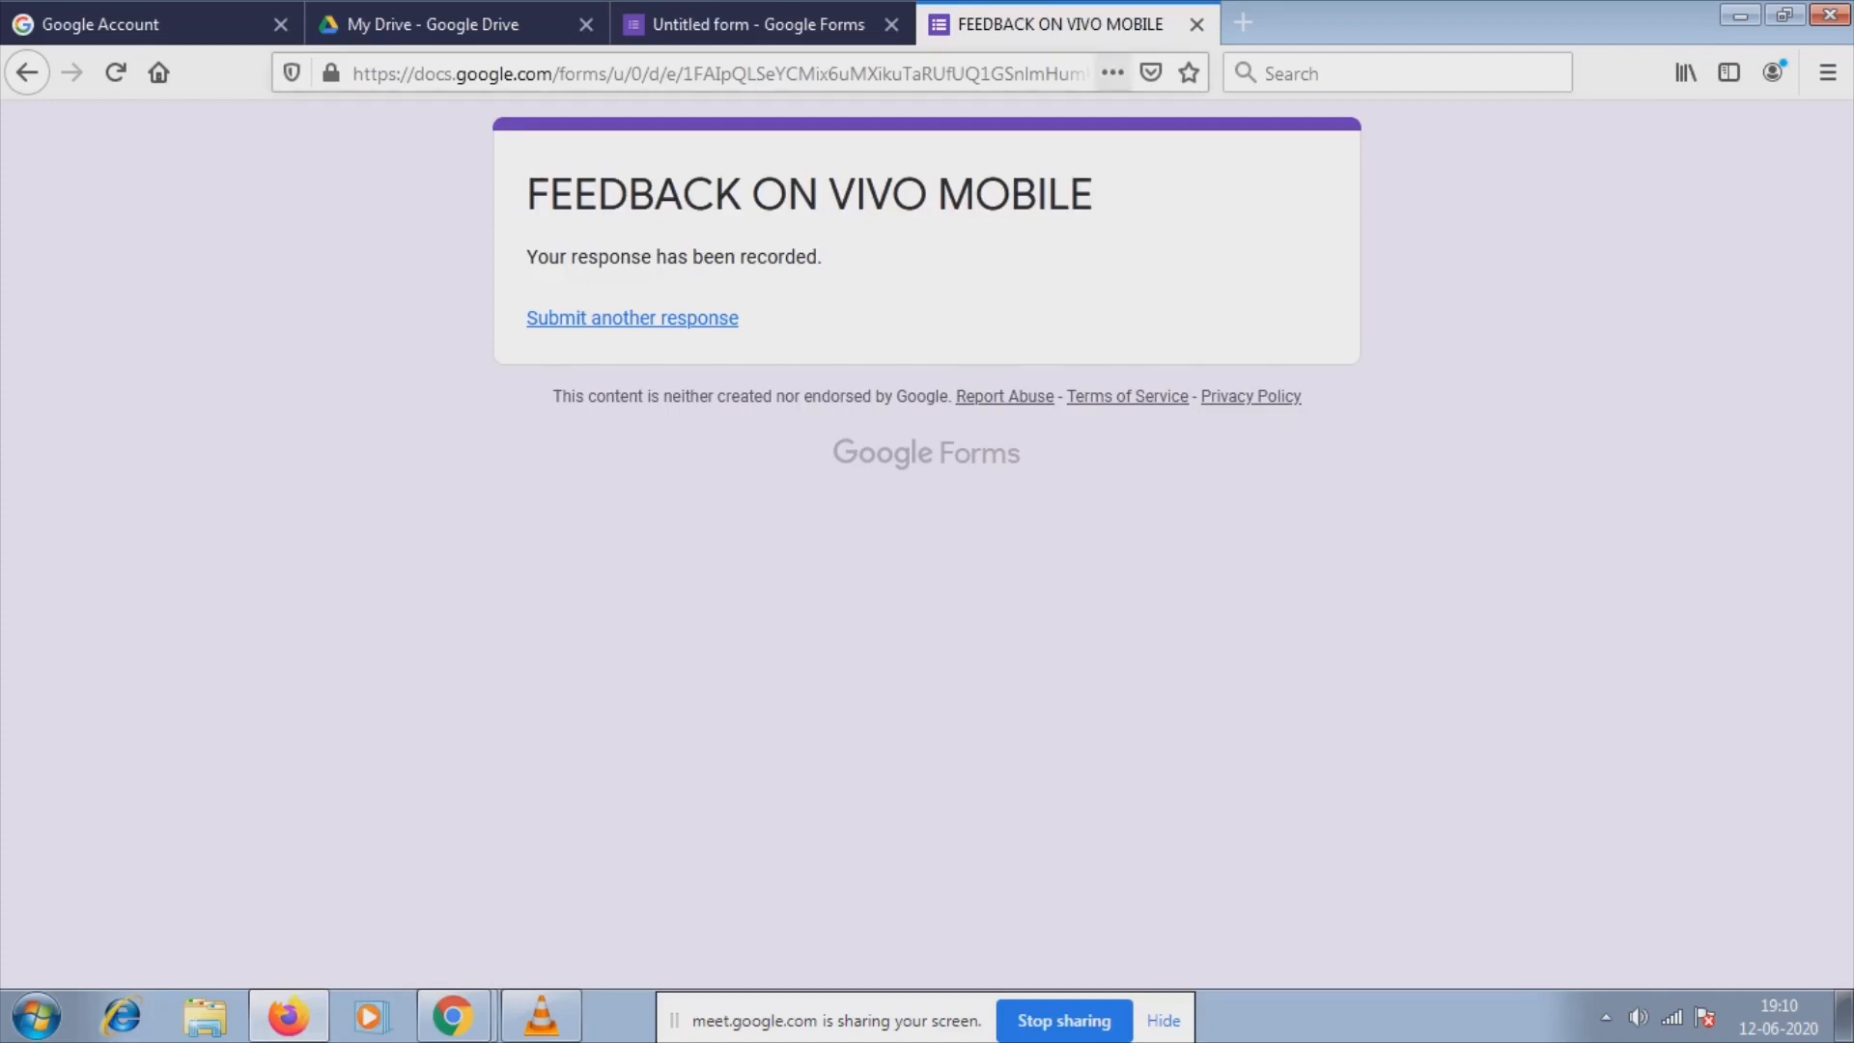
pyautogui.click(1196, 25)
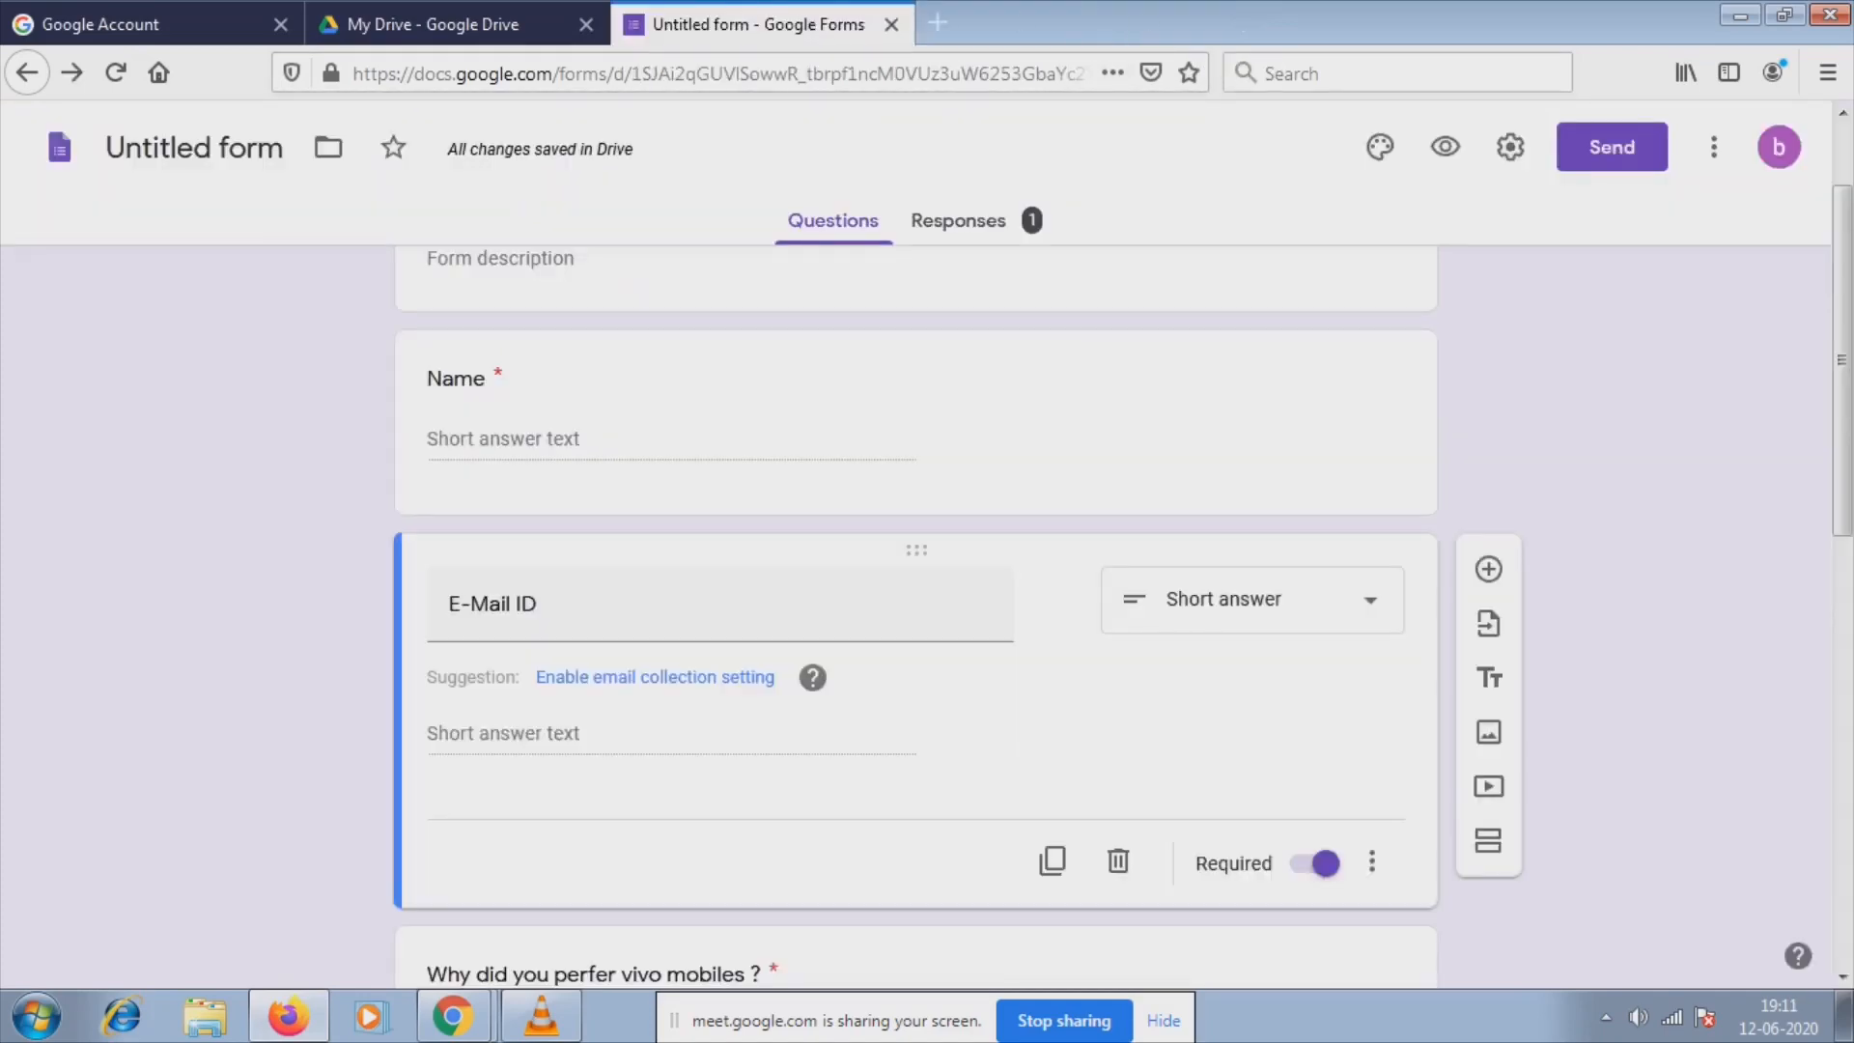
# Link the form's responses to a newly created spreadsheet from the Responses tab.
pyautogui.click(966, 221)
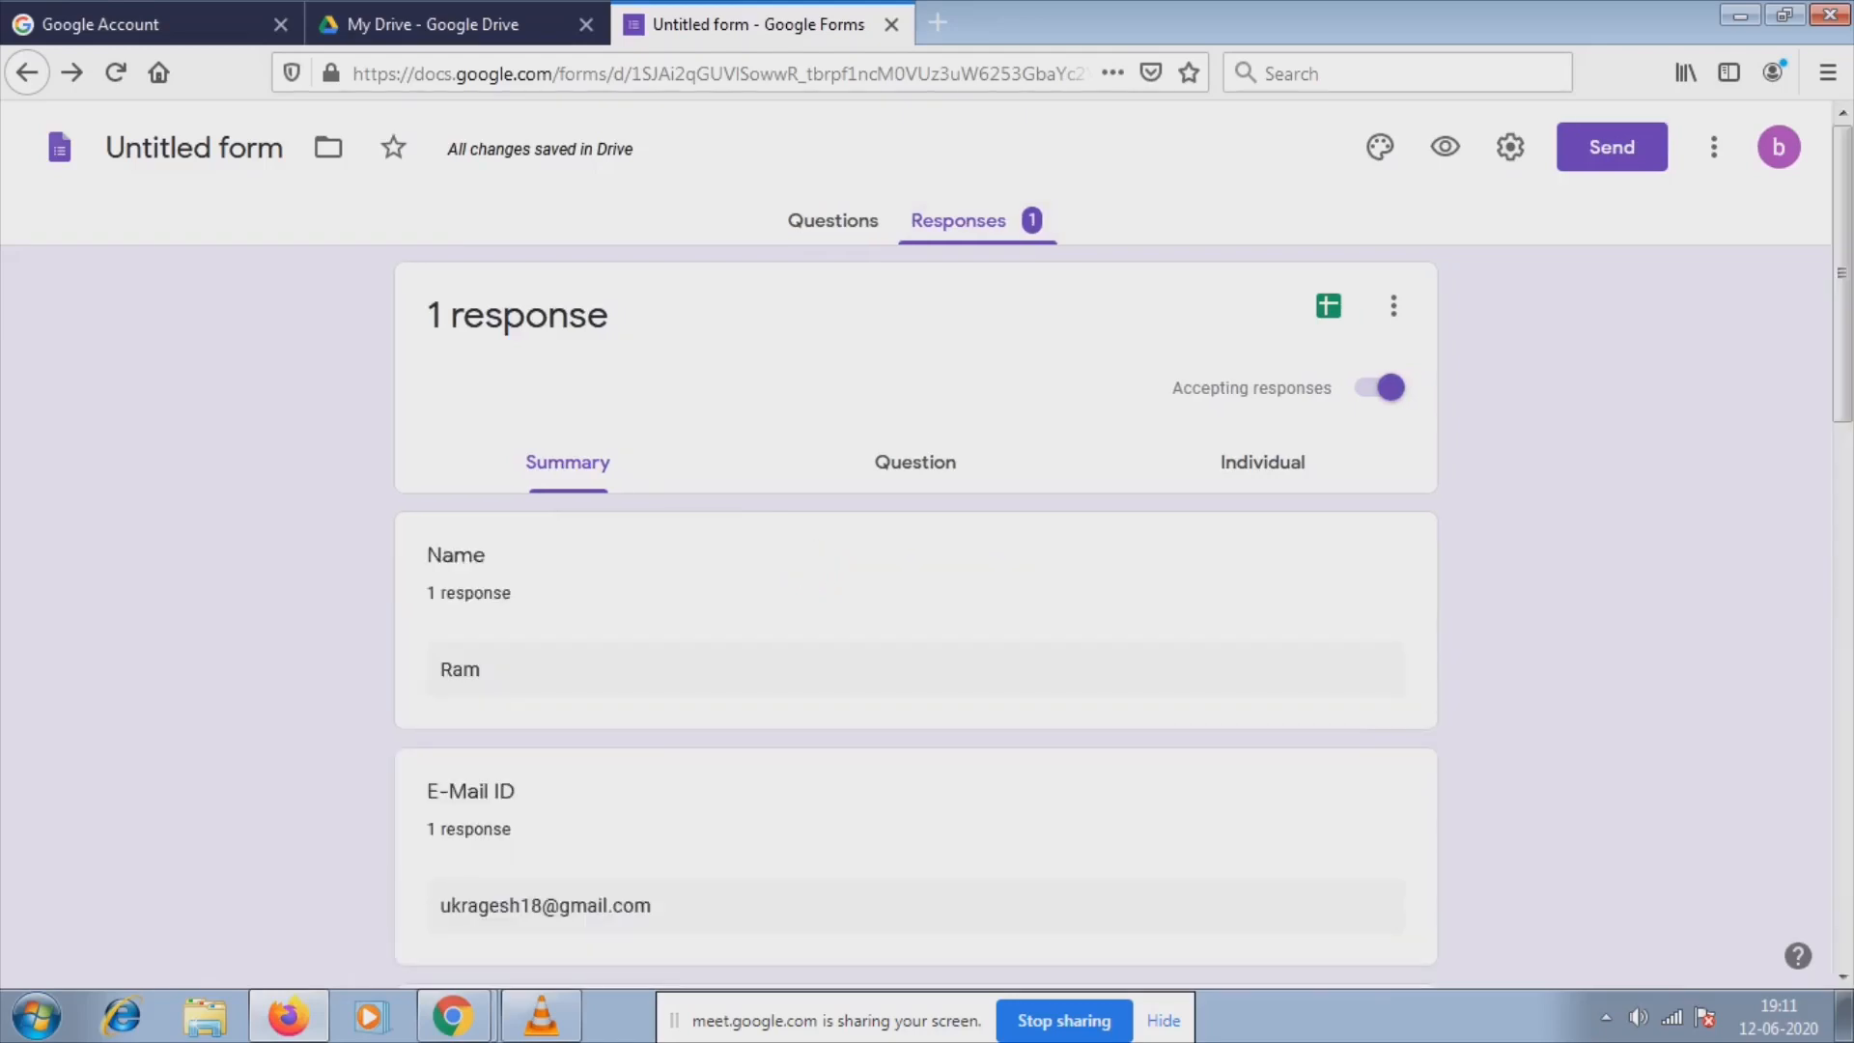
pyautogui.click(1329, 305)
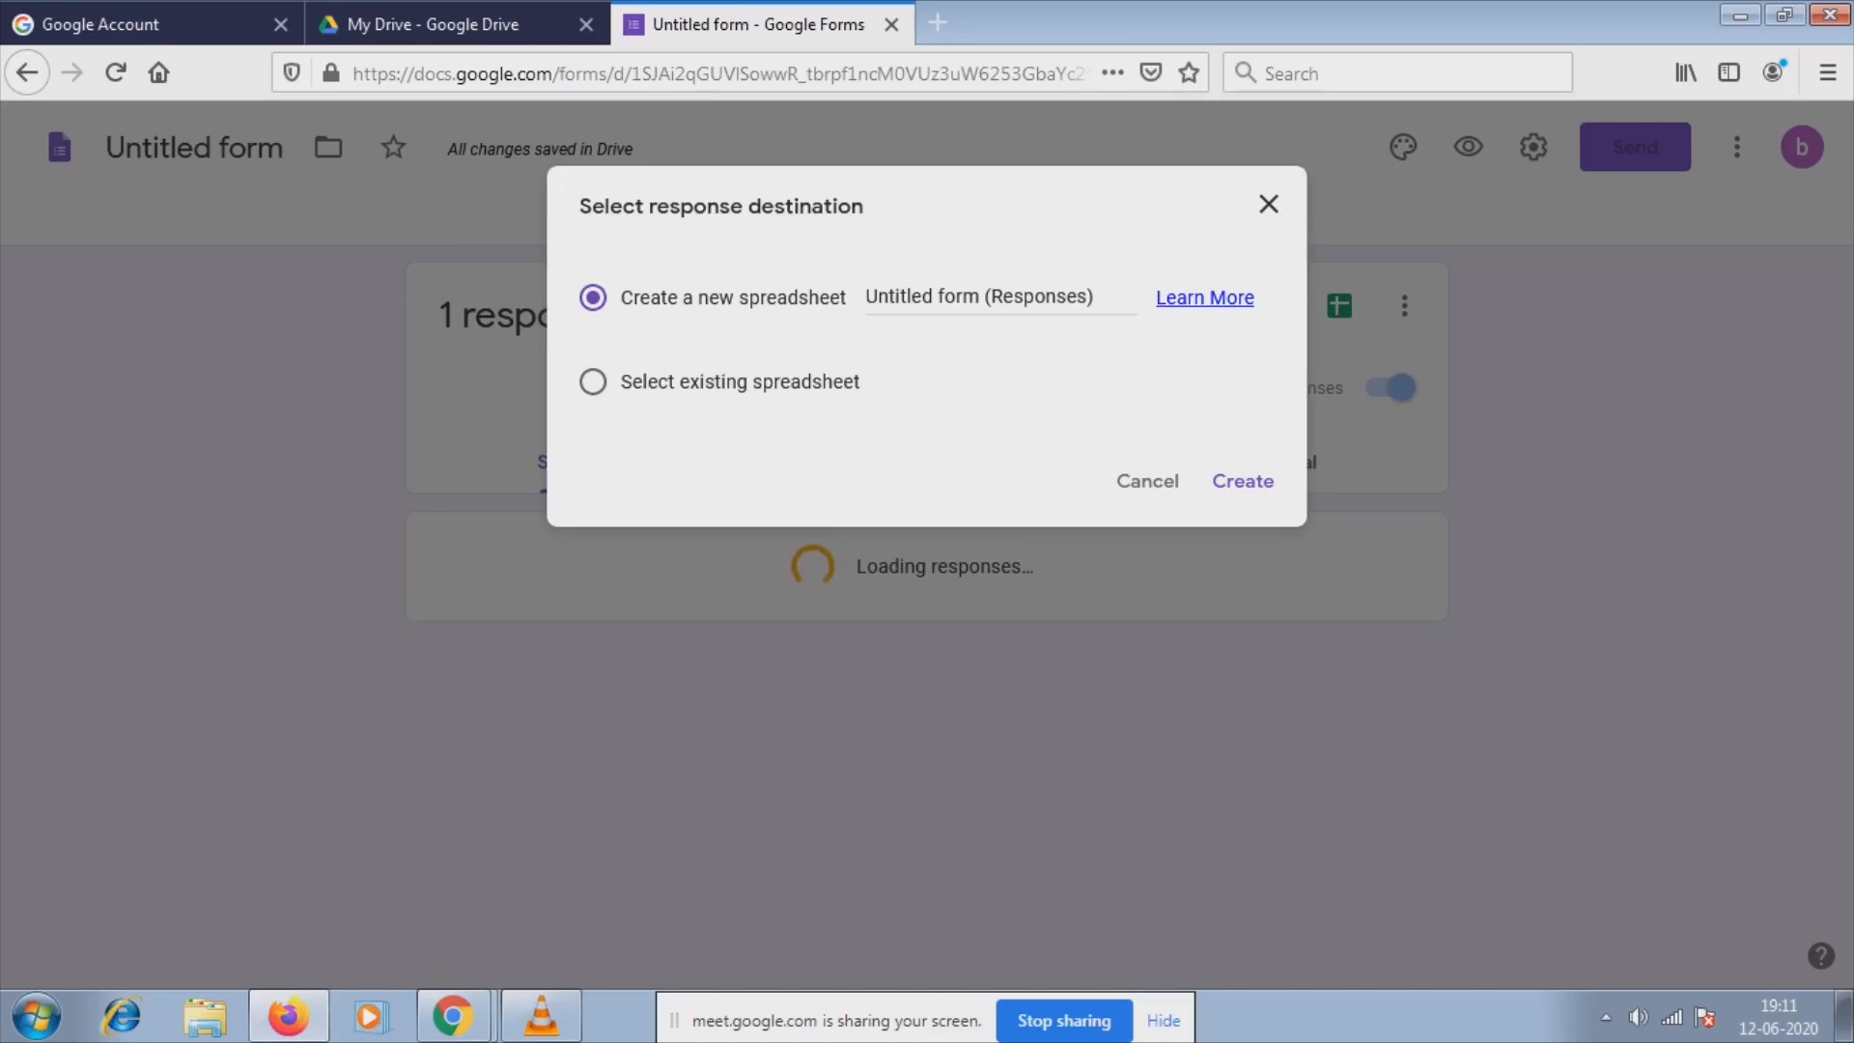
pyautogui.click(592, 382)
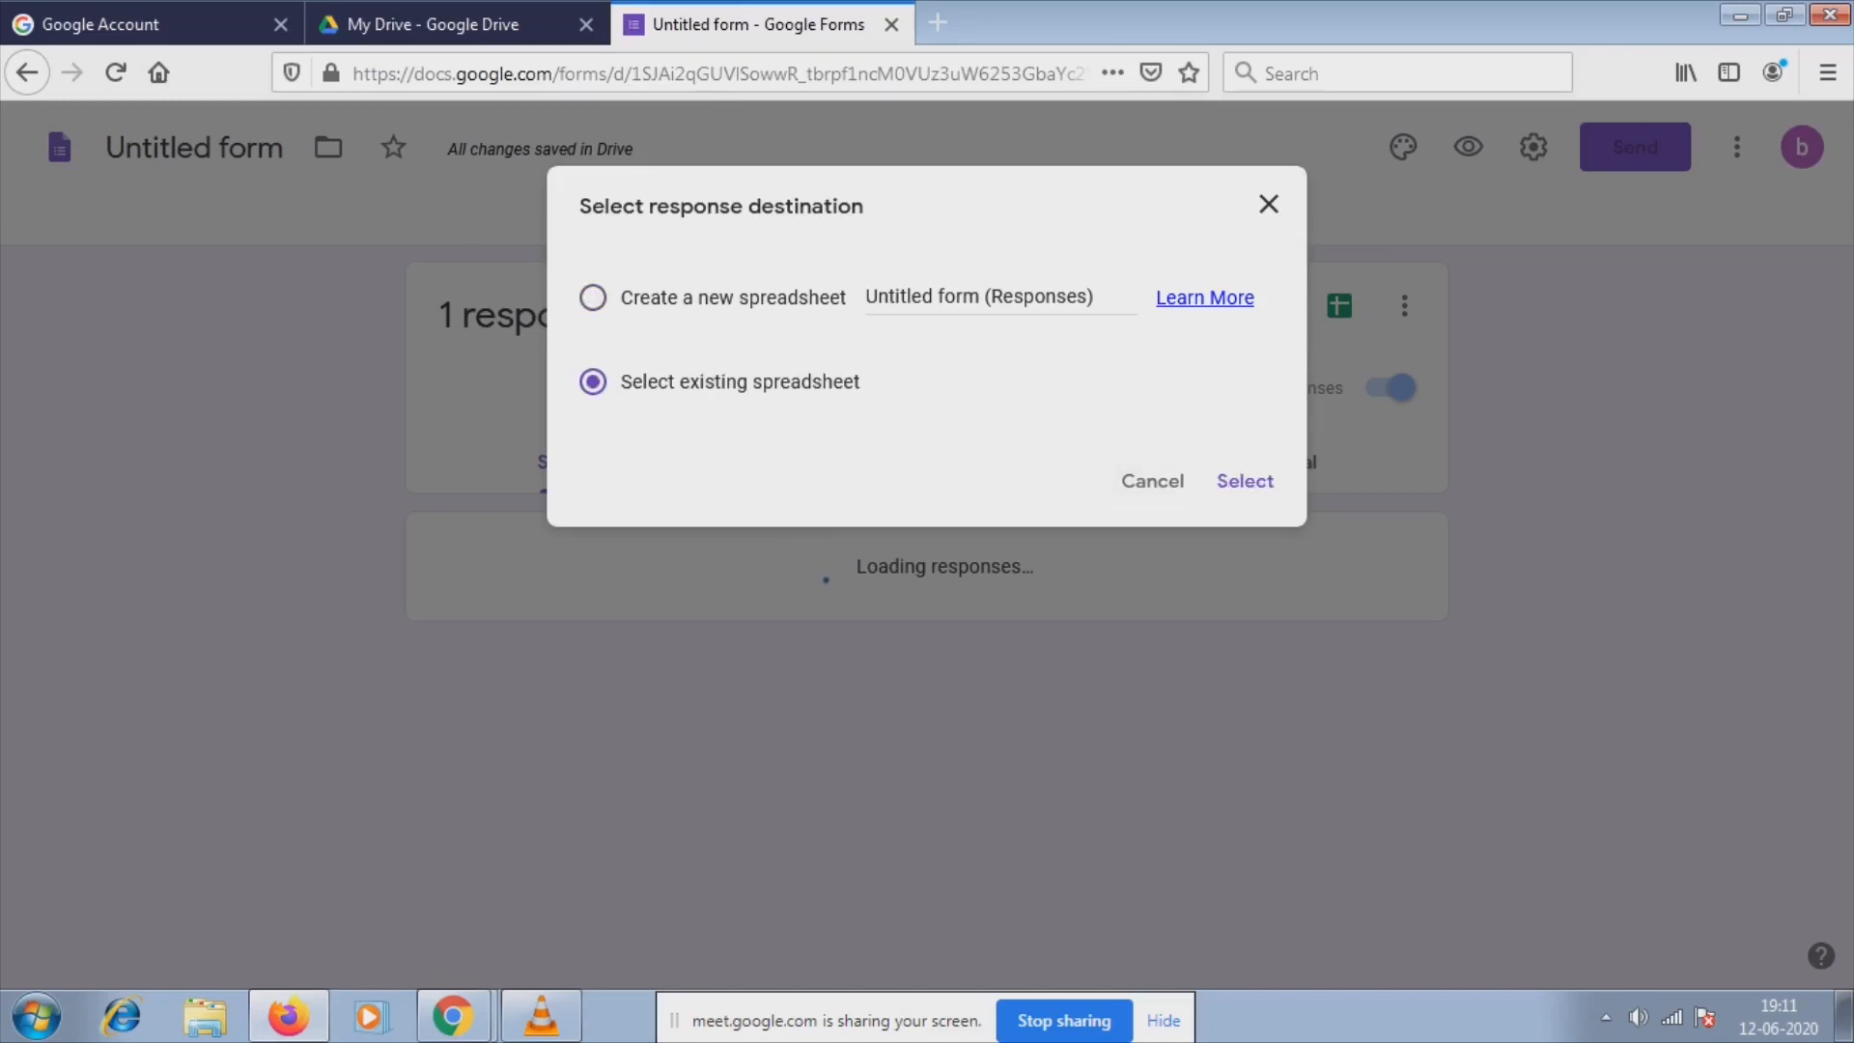
pyautogui.click(593, 298)
pyautogui.click(1245, 481)
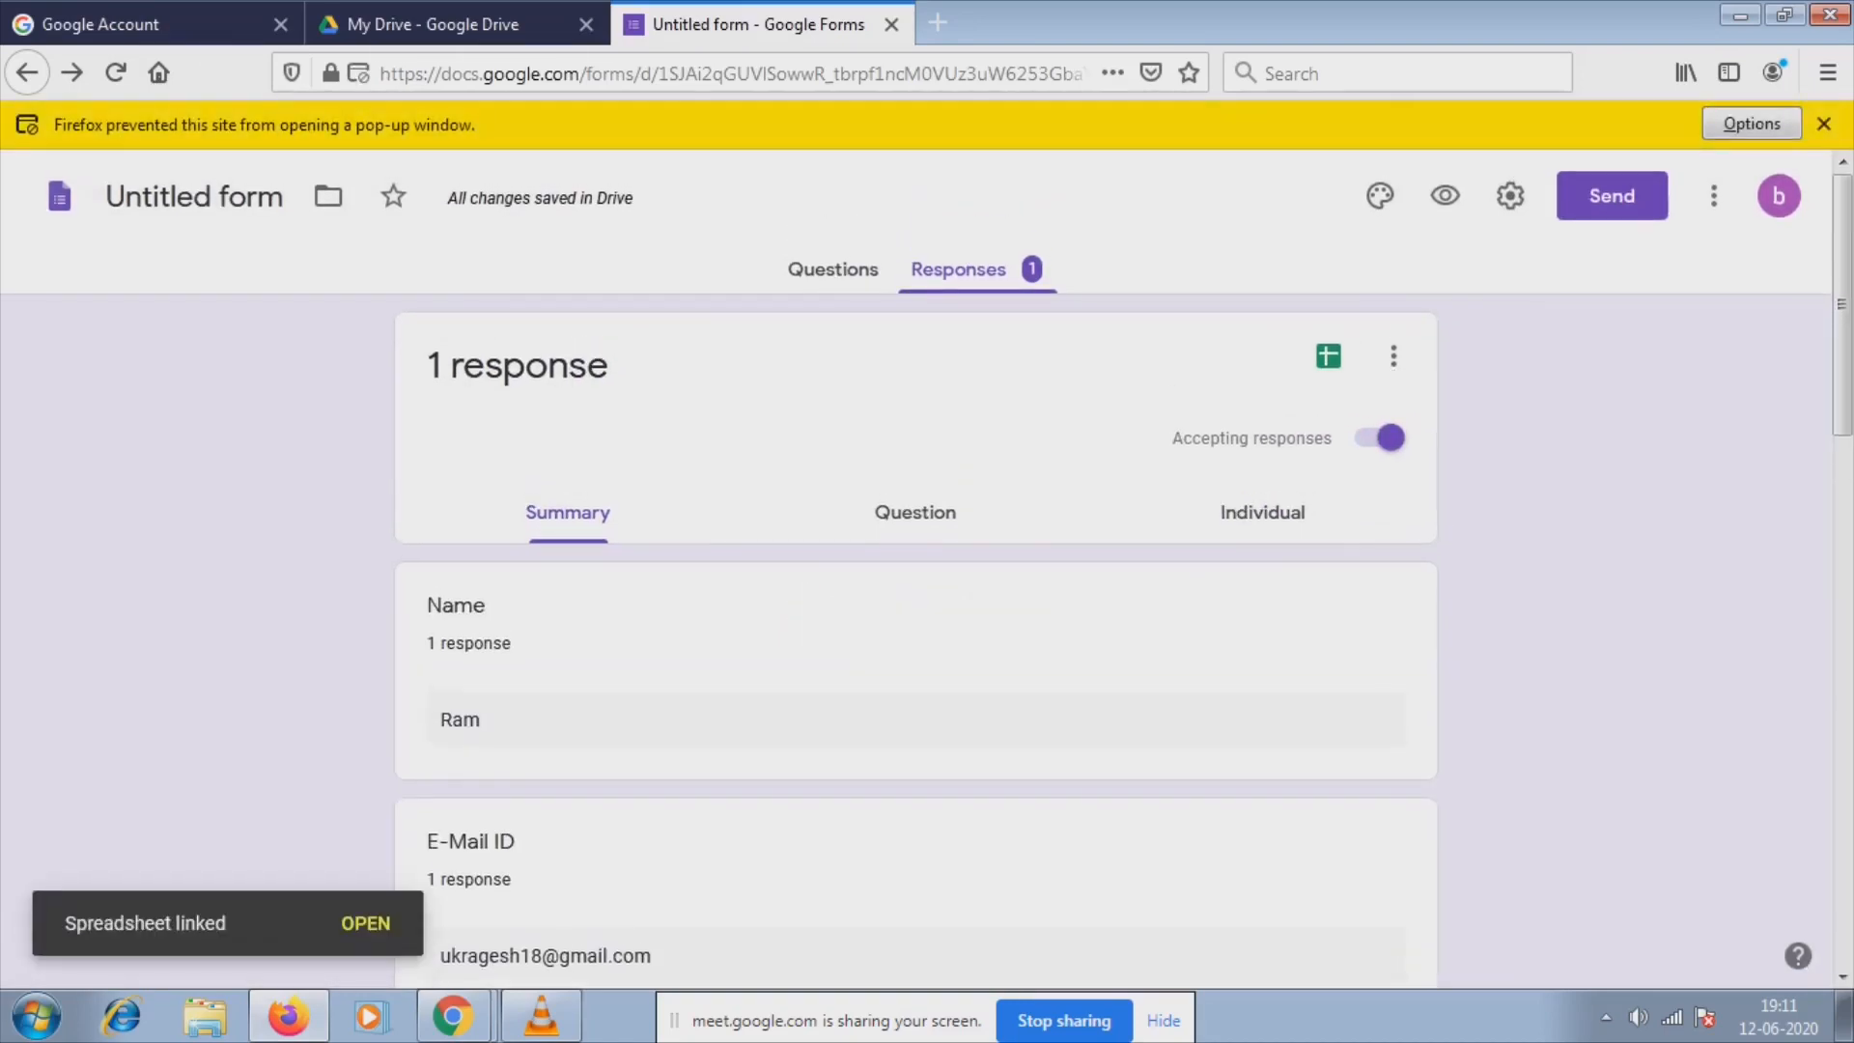
# Allow the blocked pop-up to open the 'Untitled form (Responses)' spreadsheet.
pyautogui.scroll(-6, 915, 570)
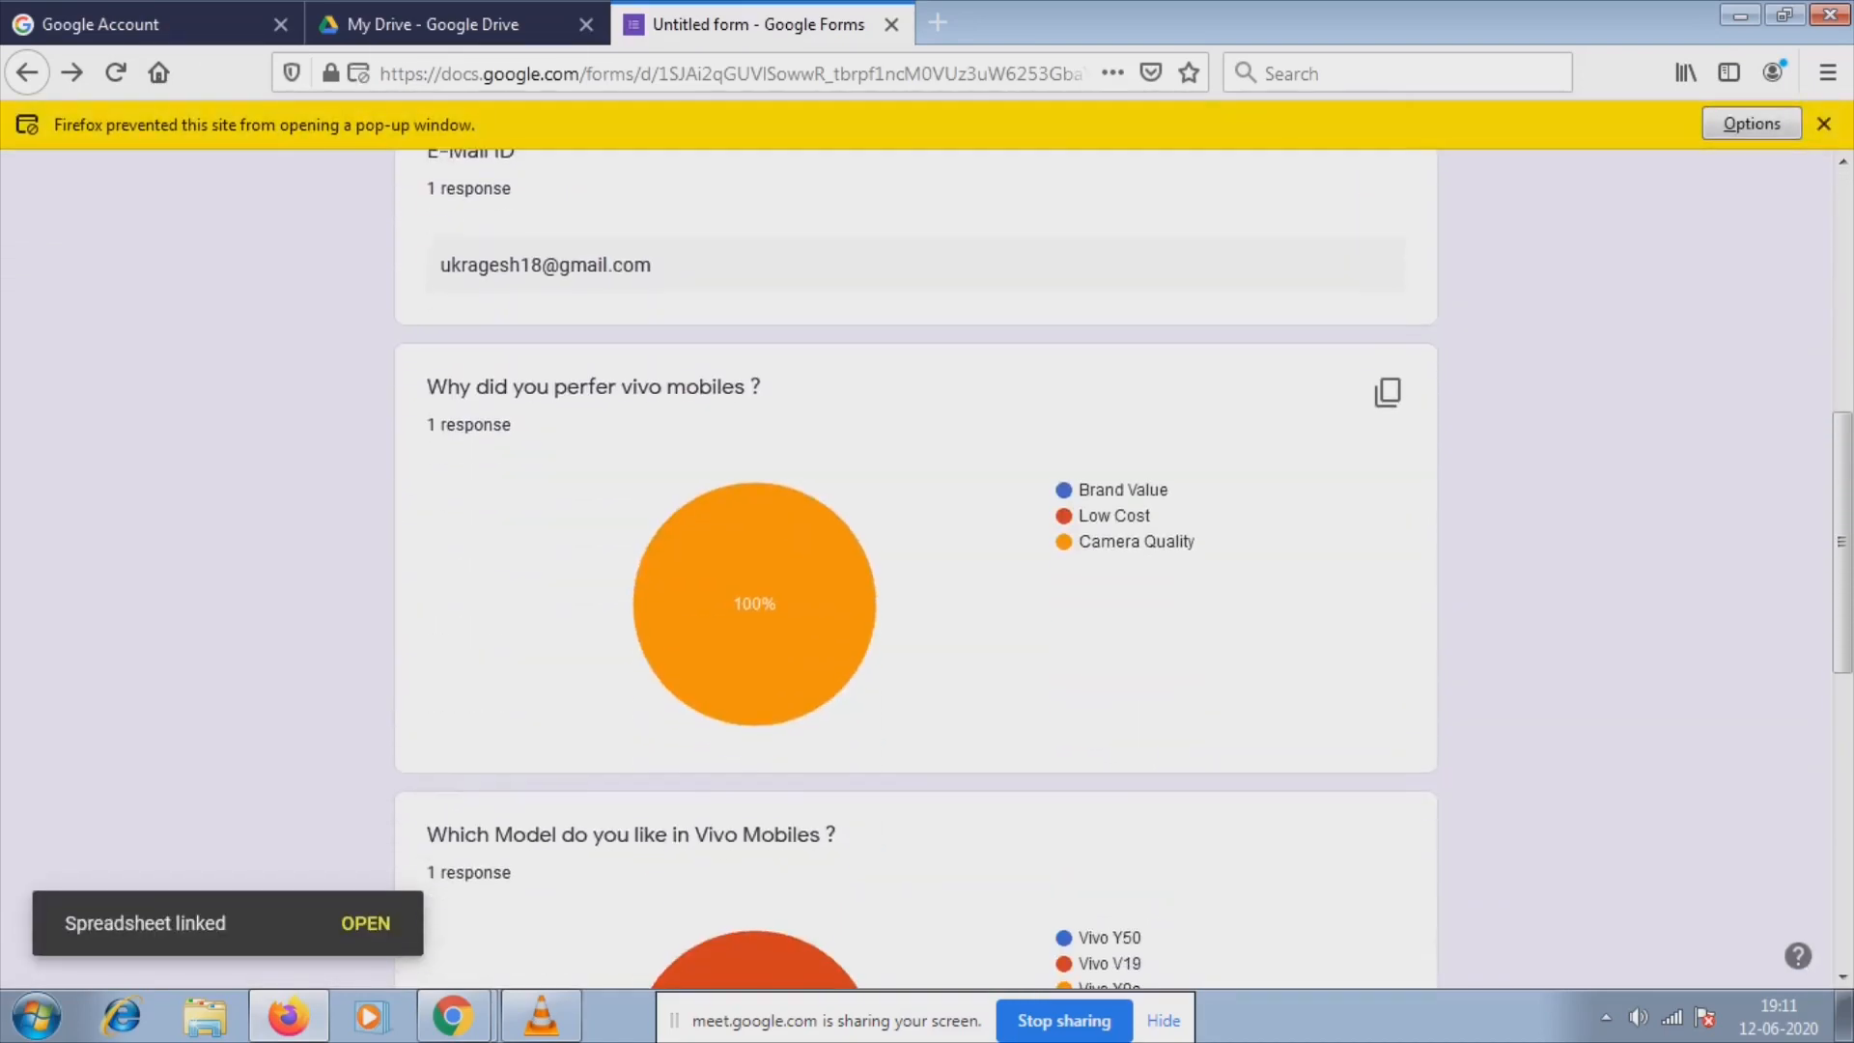
pyautogui.scroll(-7, 916, 570)
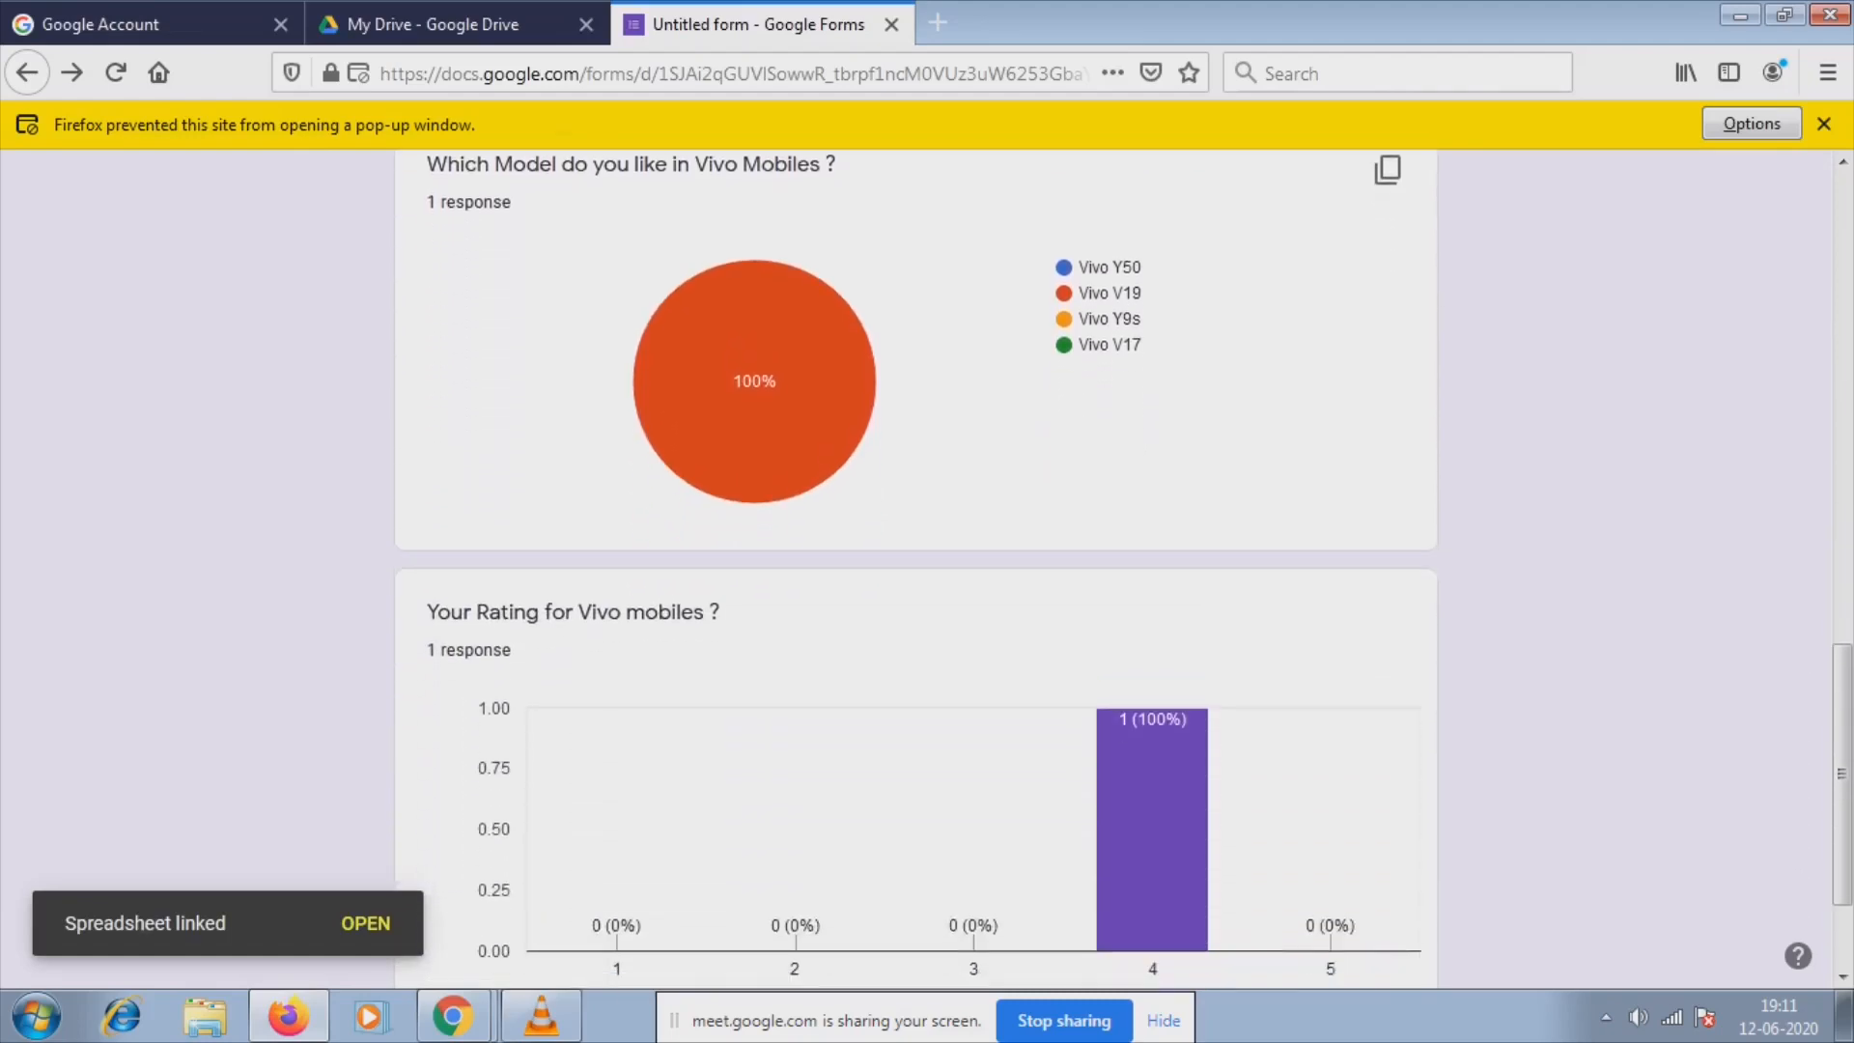
pyautogui.scroll(12, 916, 569)
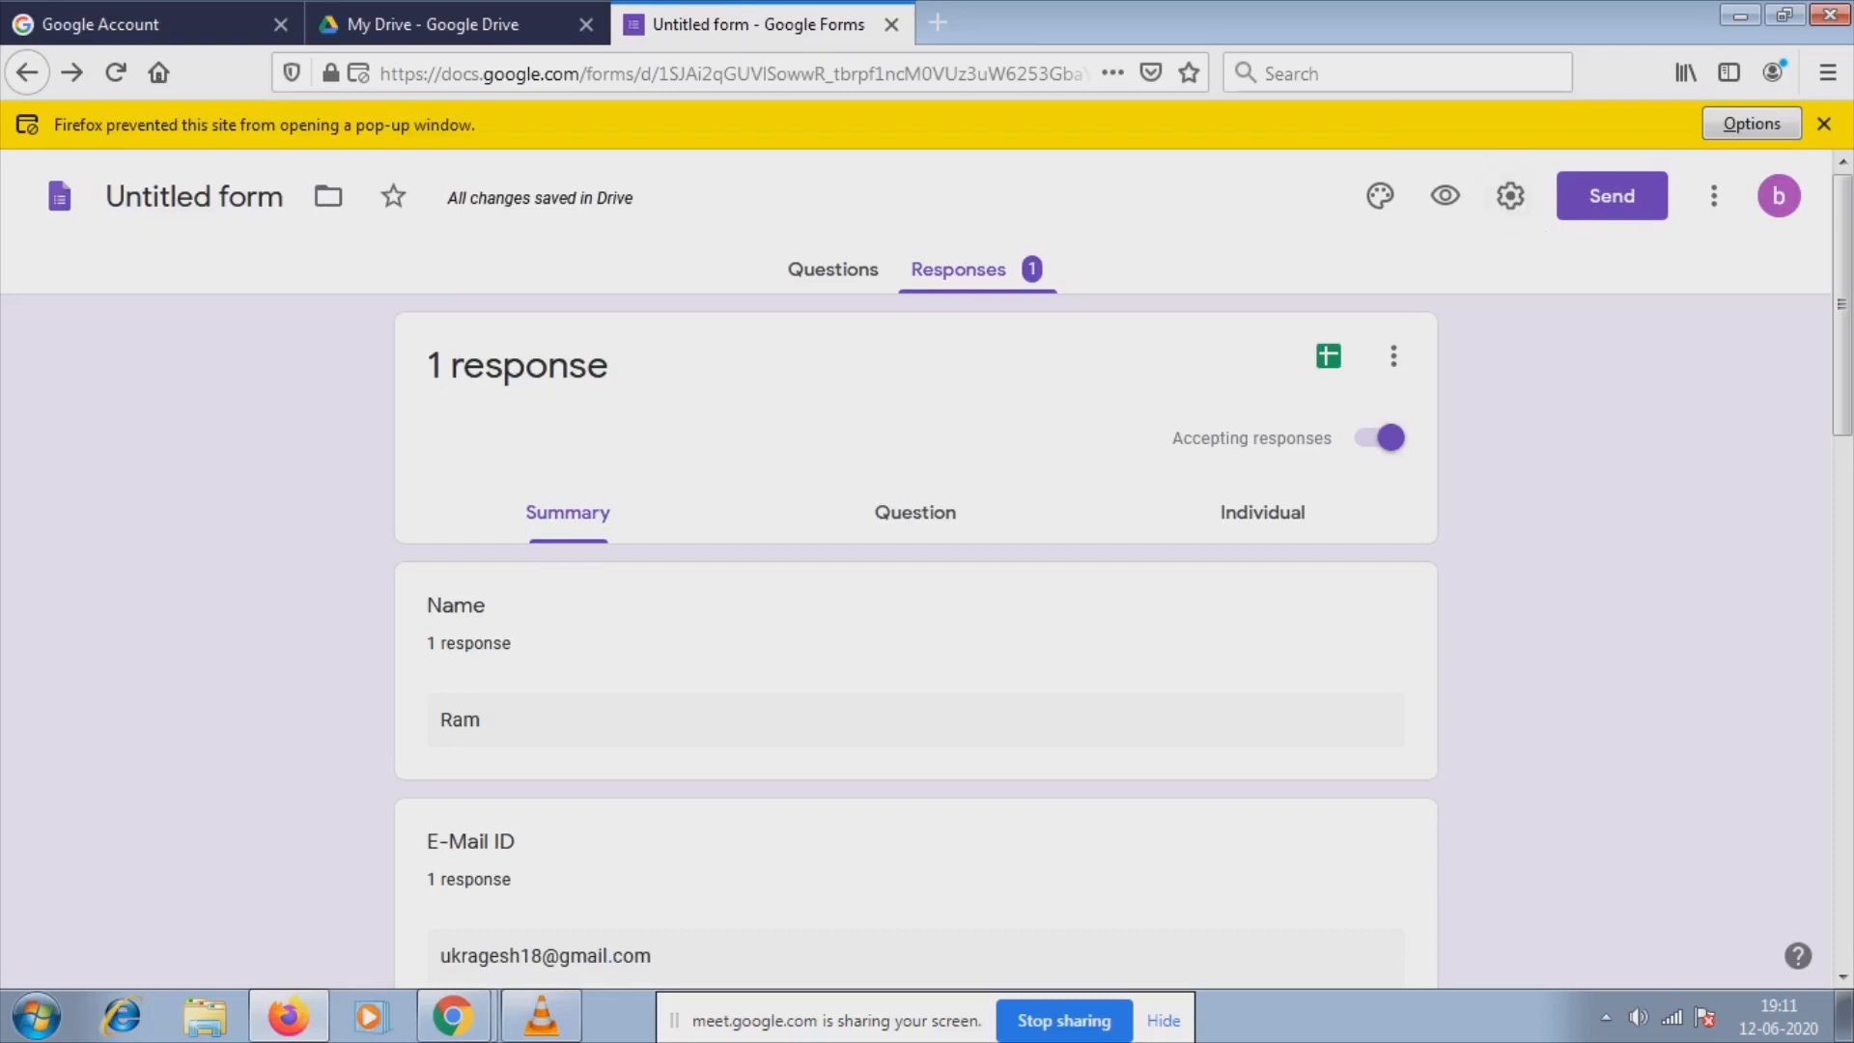
pyautogui.click(1752, 124)
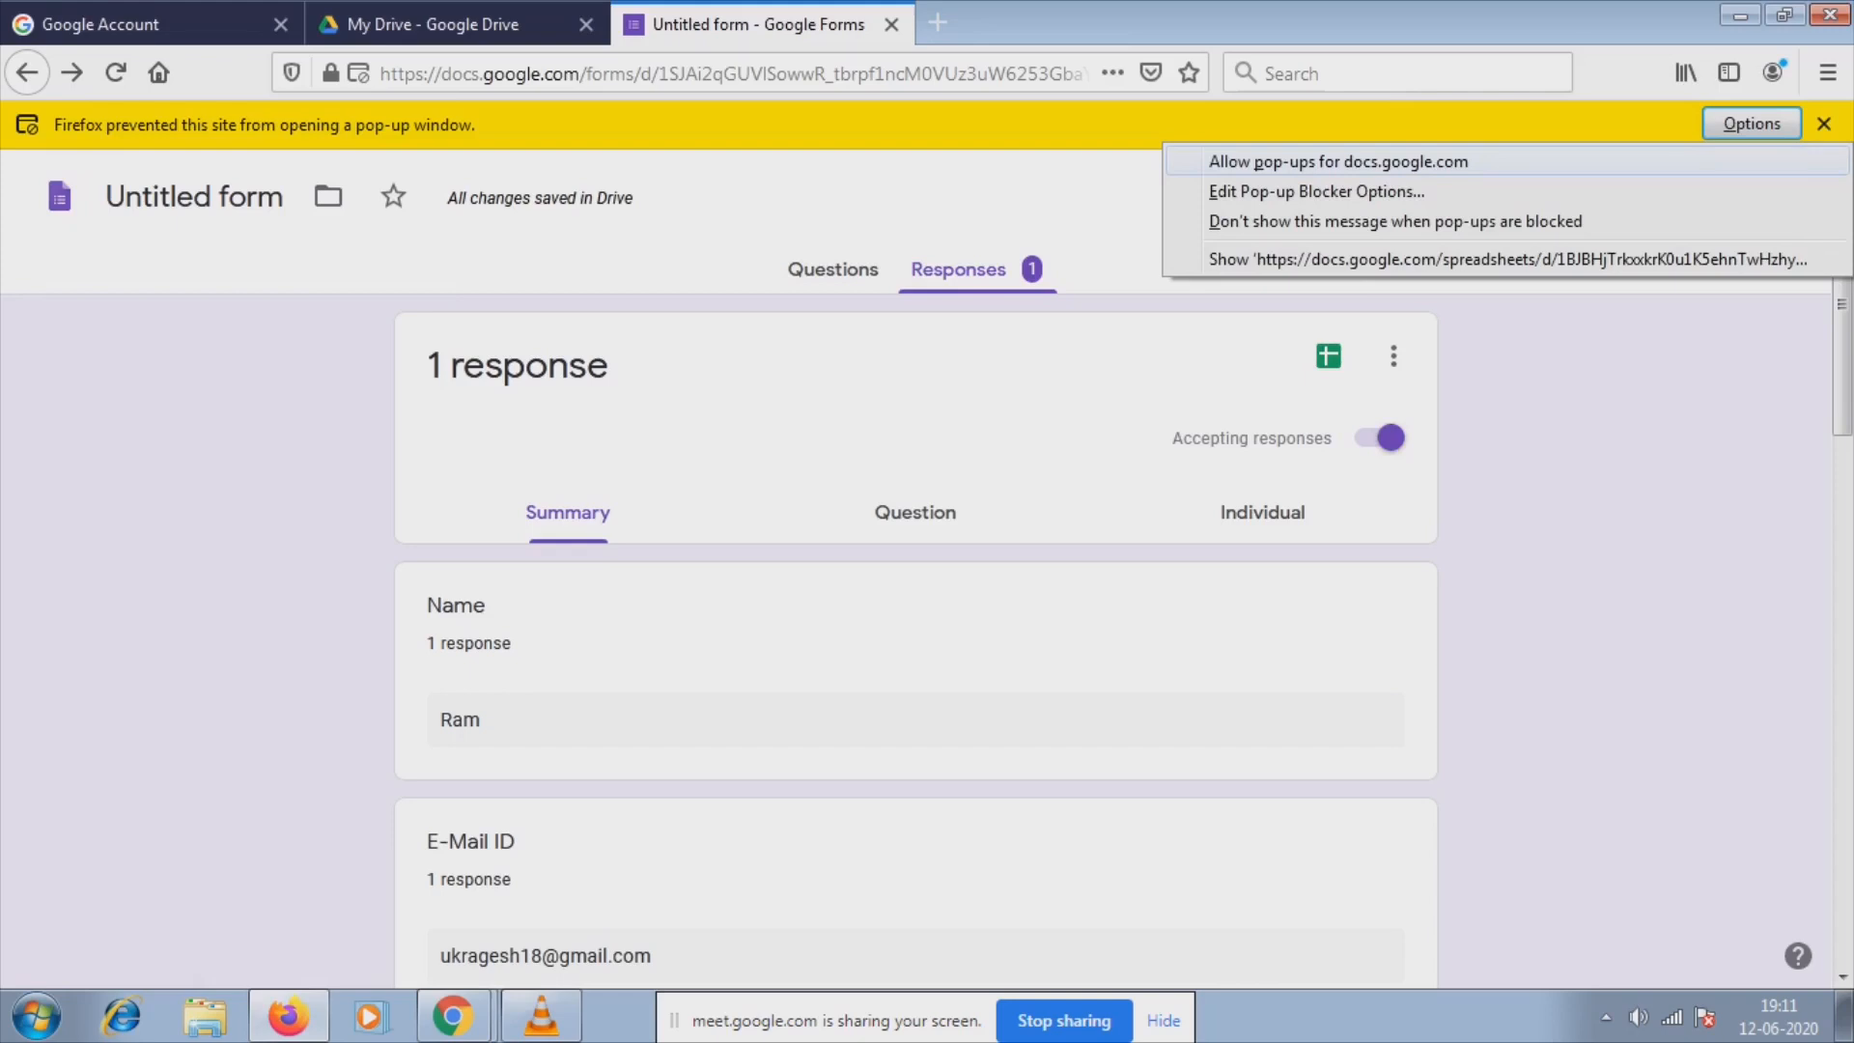
pyautogui.click(1338, 161)
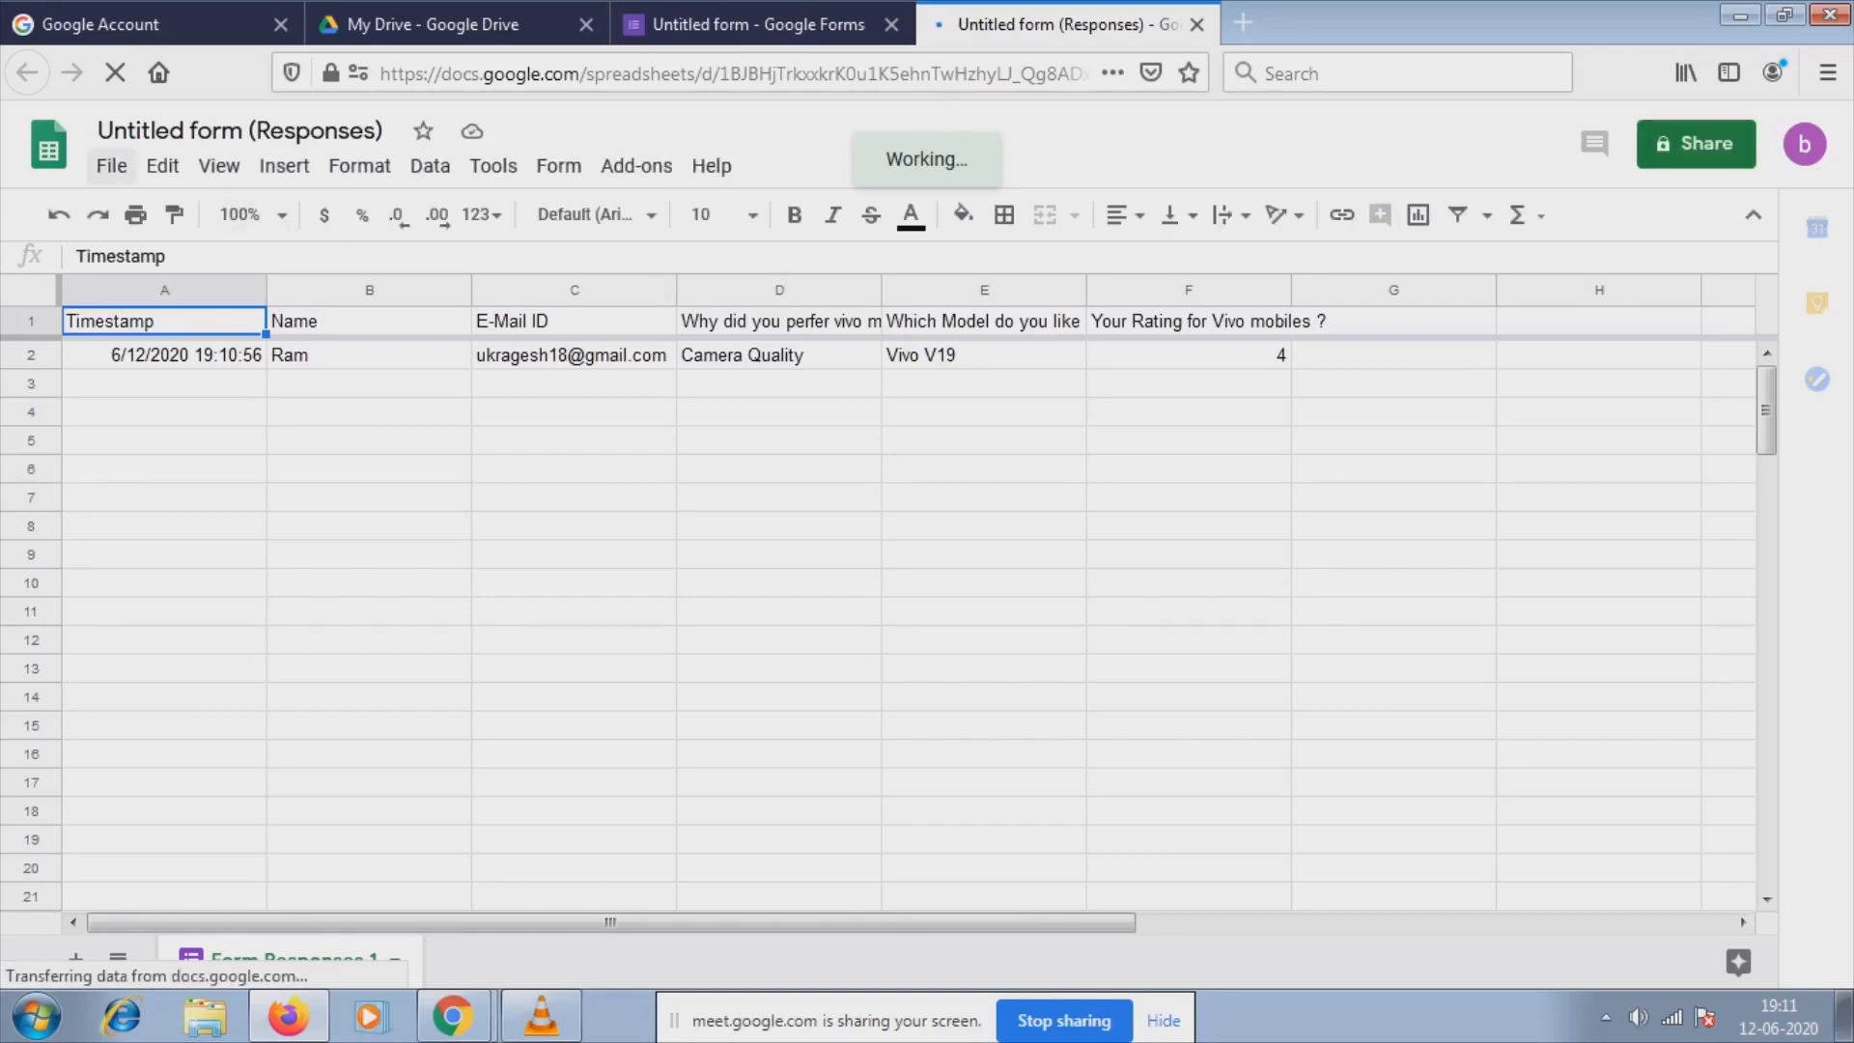
# Create a blank spreadsheet through File > New > Spreadsheet and title it 'Vivo Feedback'.
pyautogui.click(112, 165)
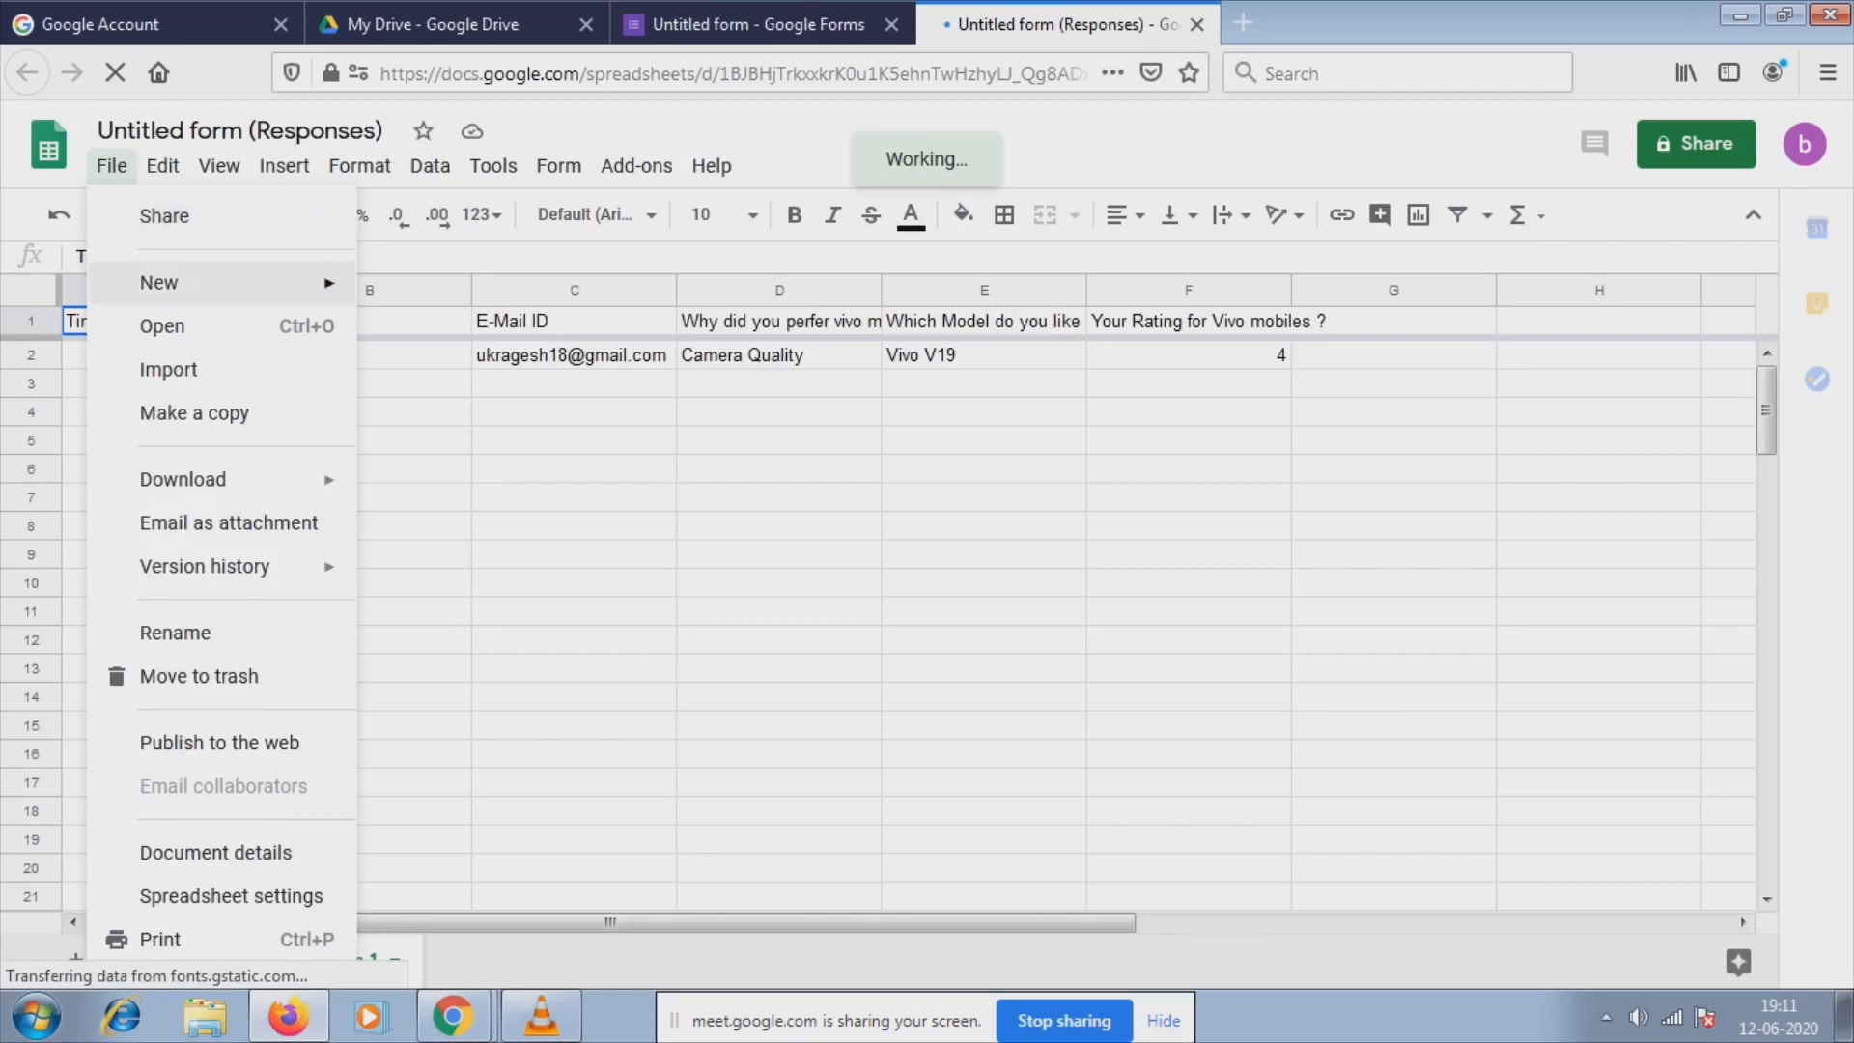
pyautogui.moveTo(193, 282)
pyautogui.click(454, 292)
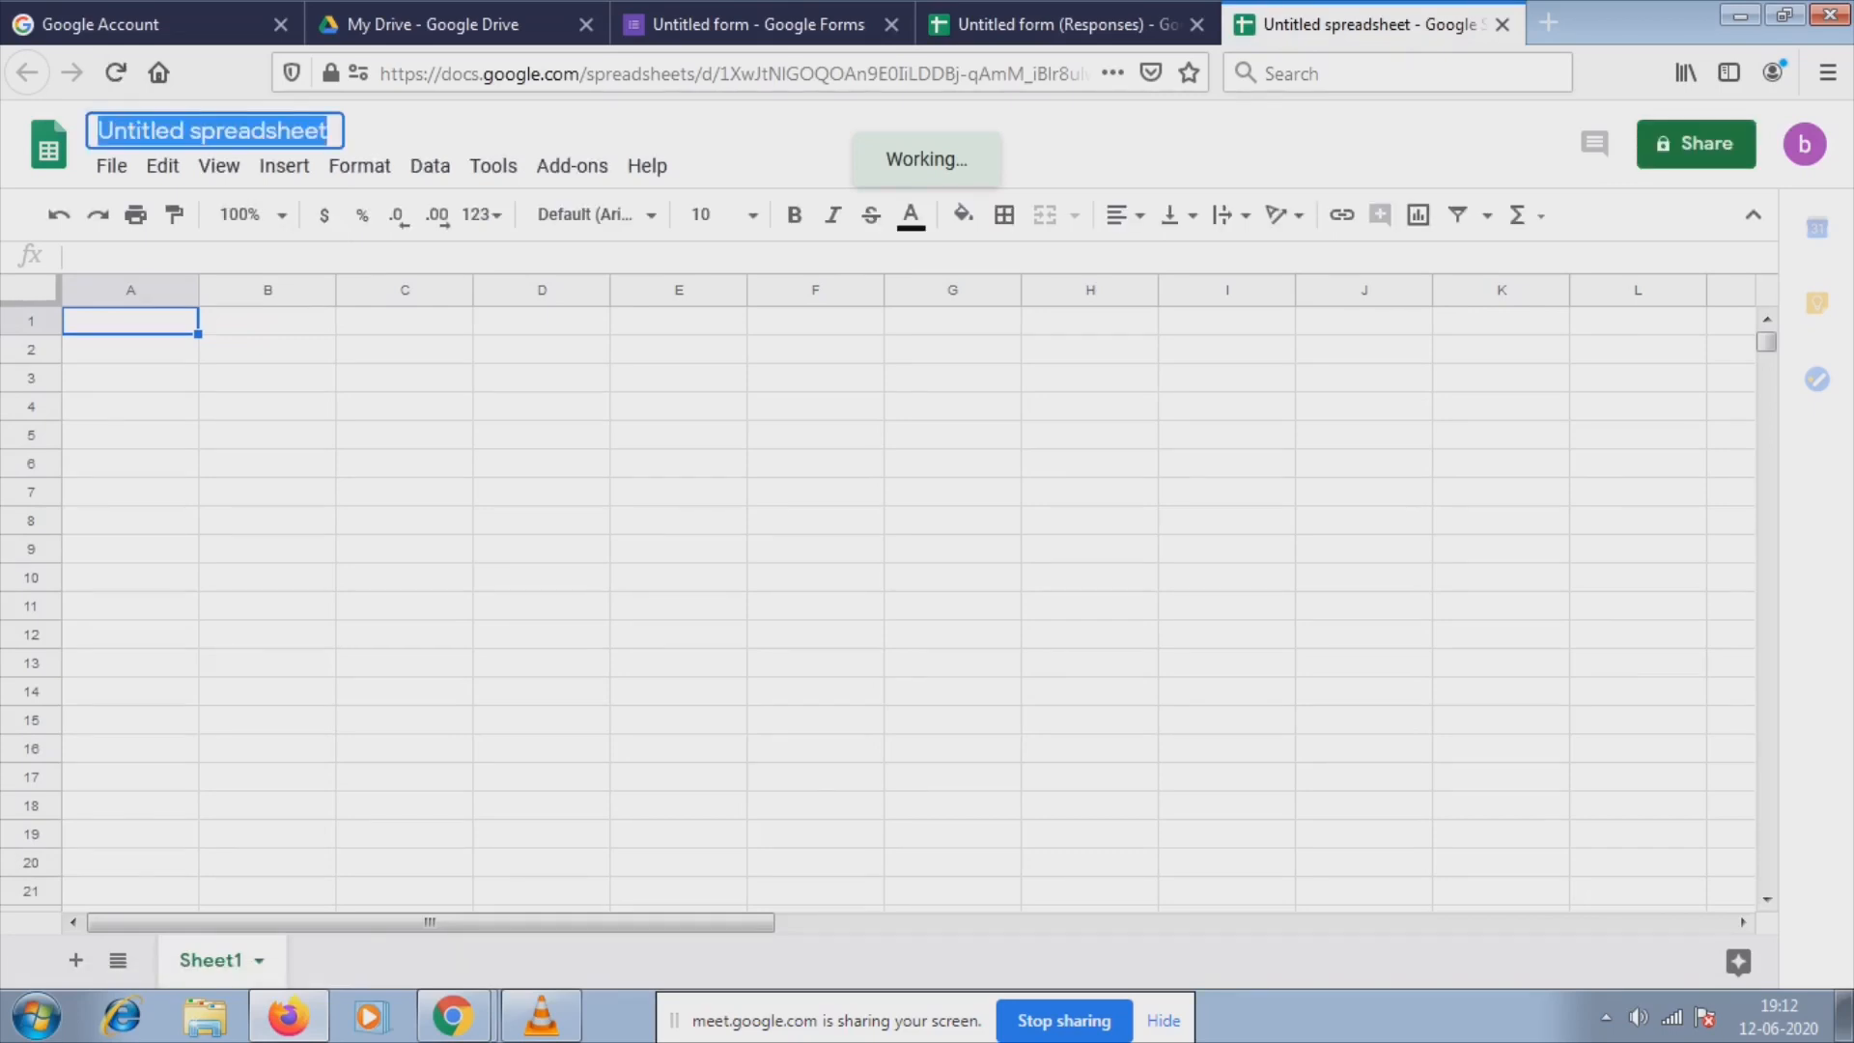
pyautogui.press('BackSpace')
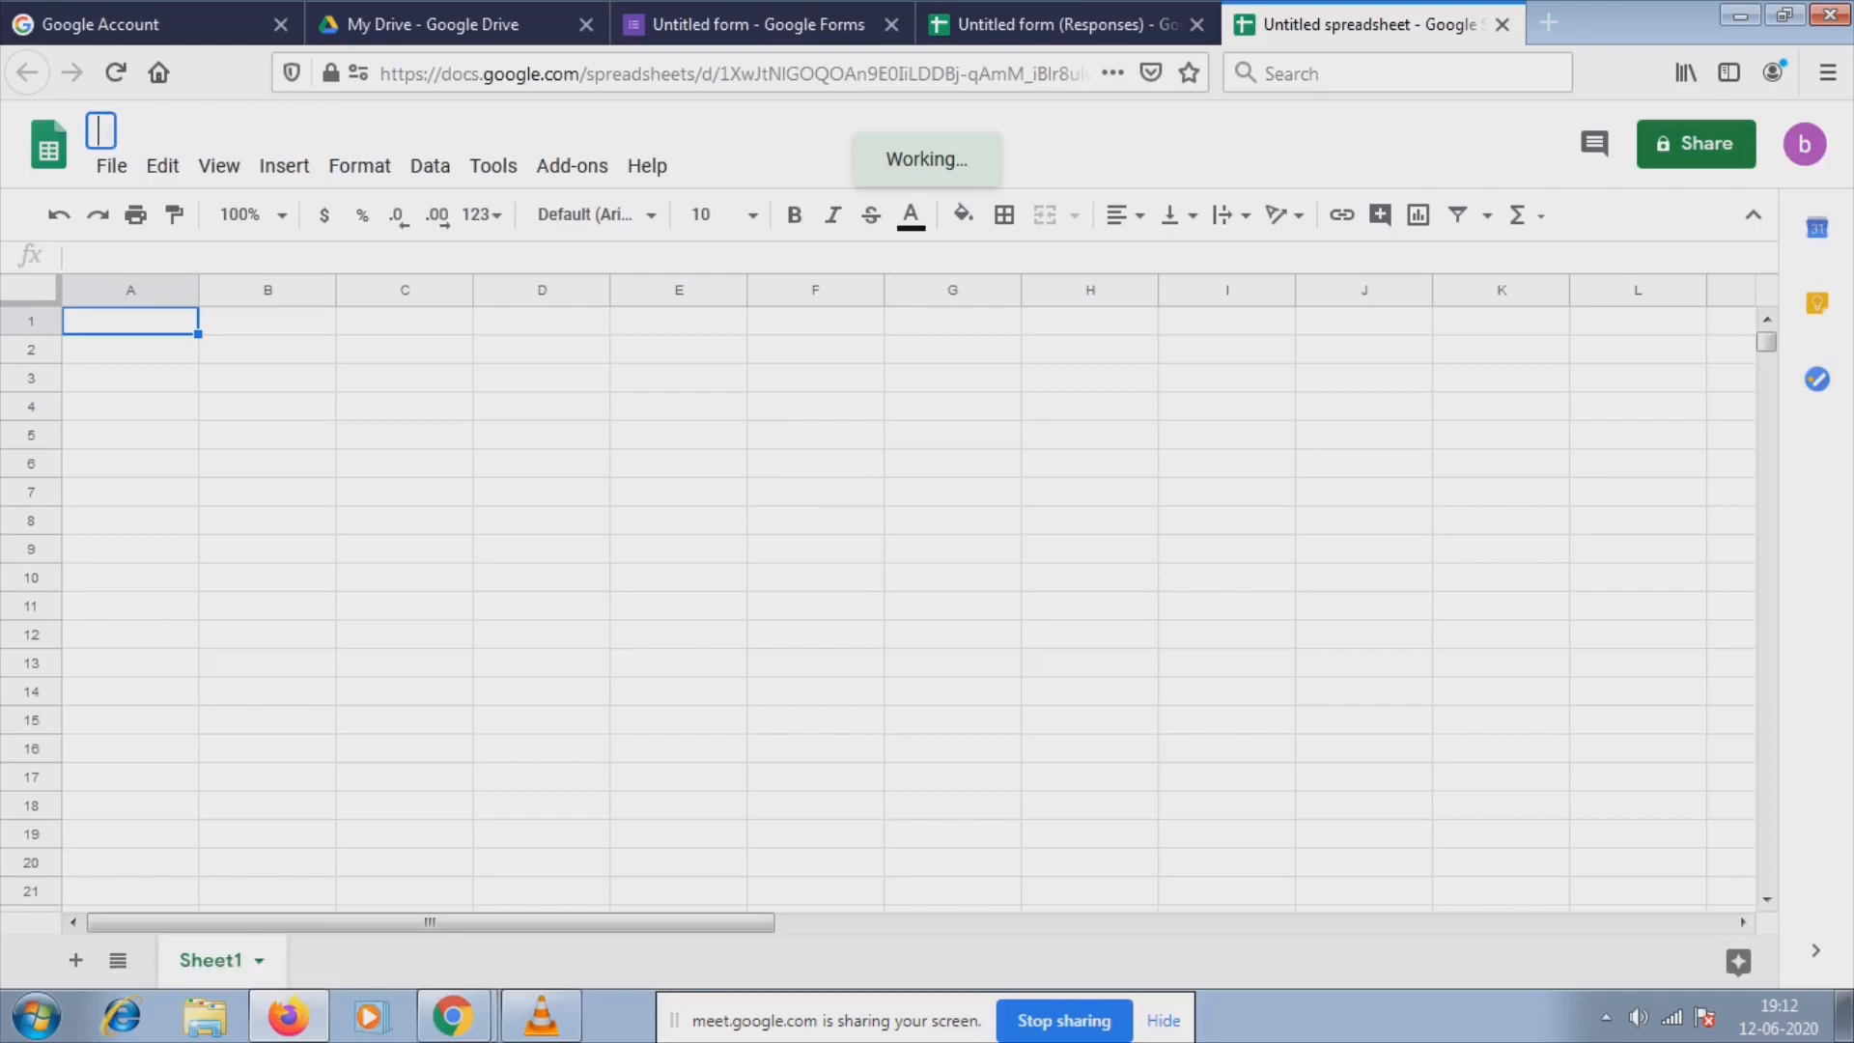
pyautogui.write('V')
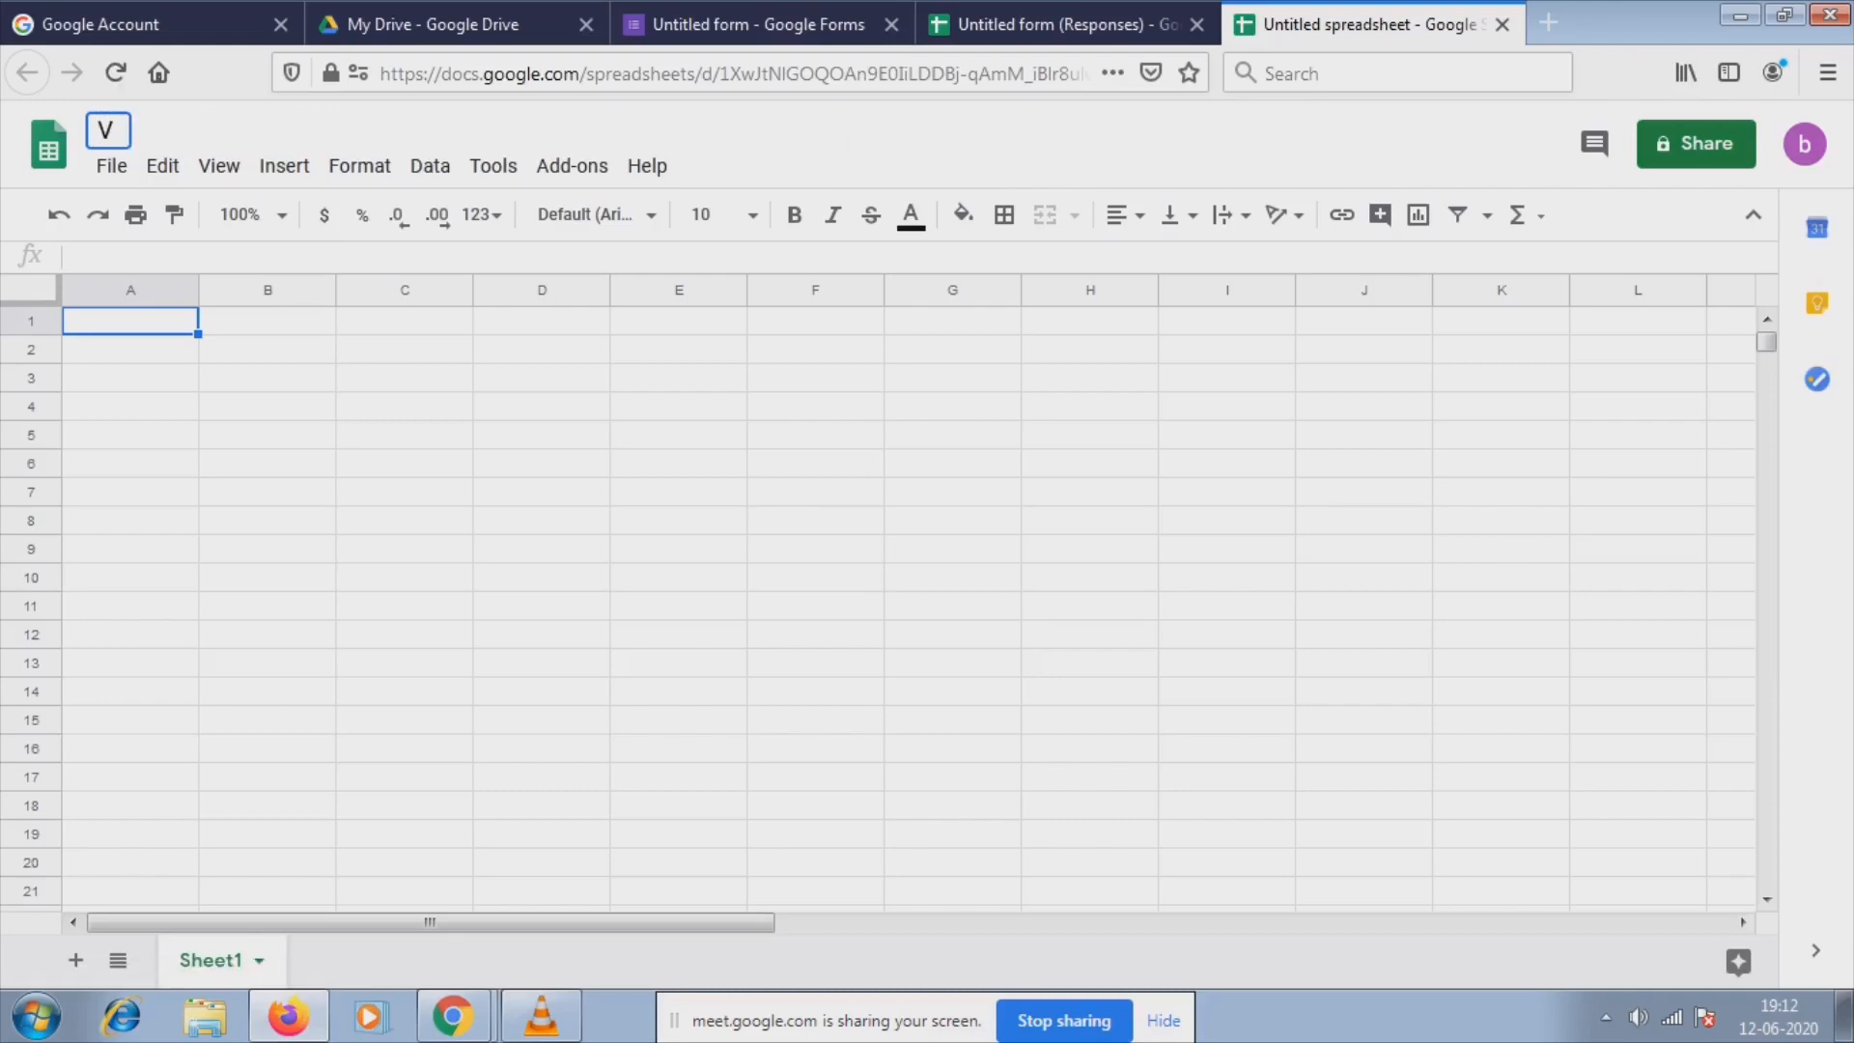
pyautogui.write('ivo Fe')
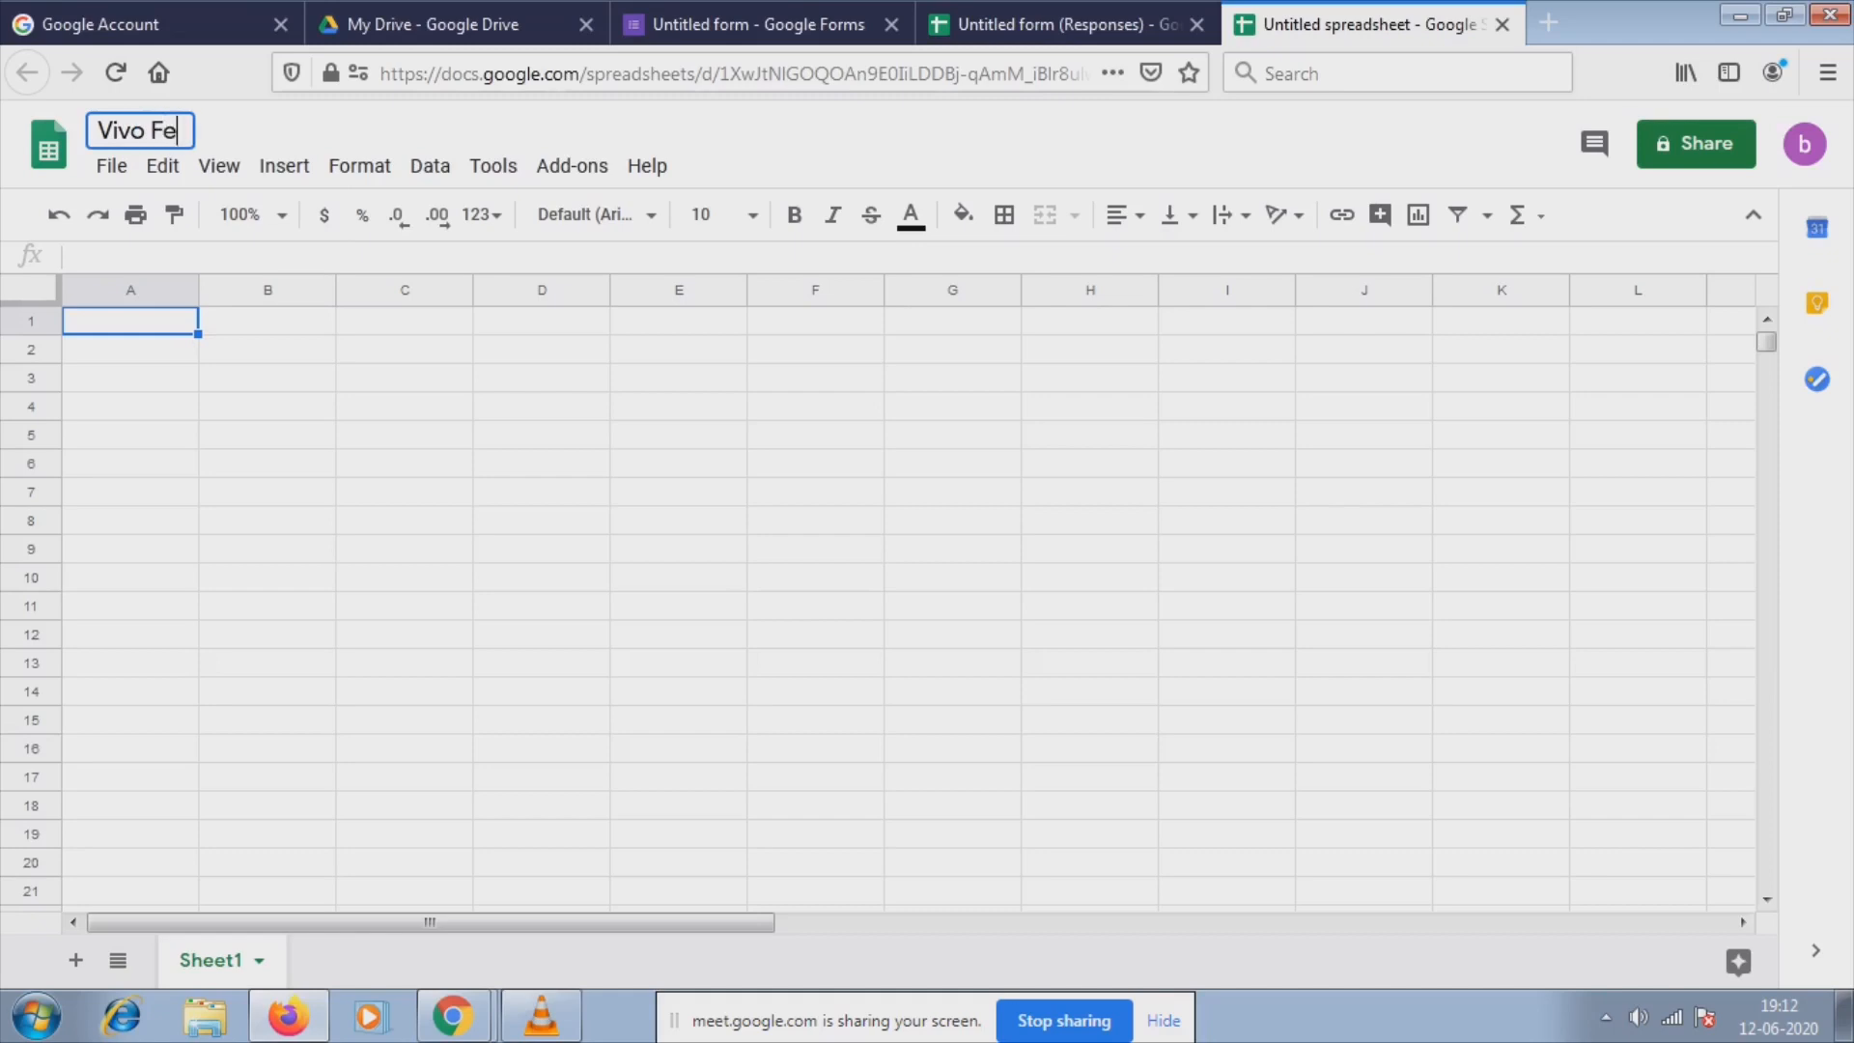
pyautogui.write('edback')
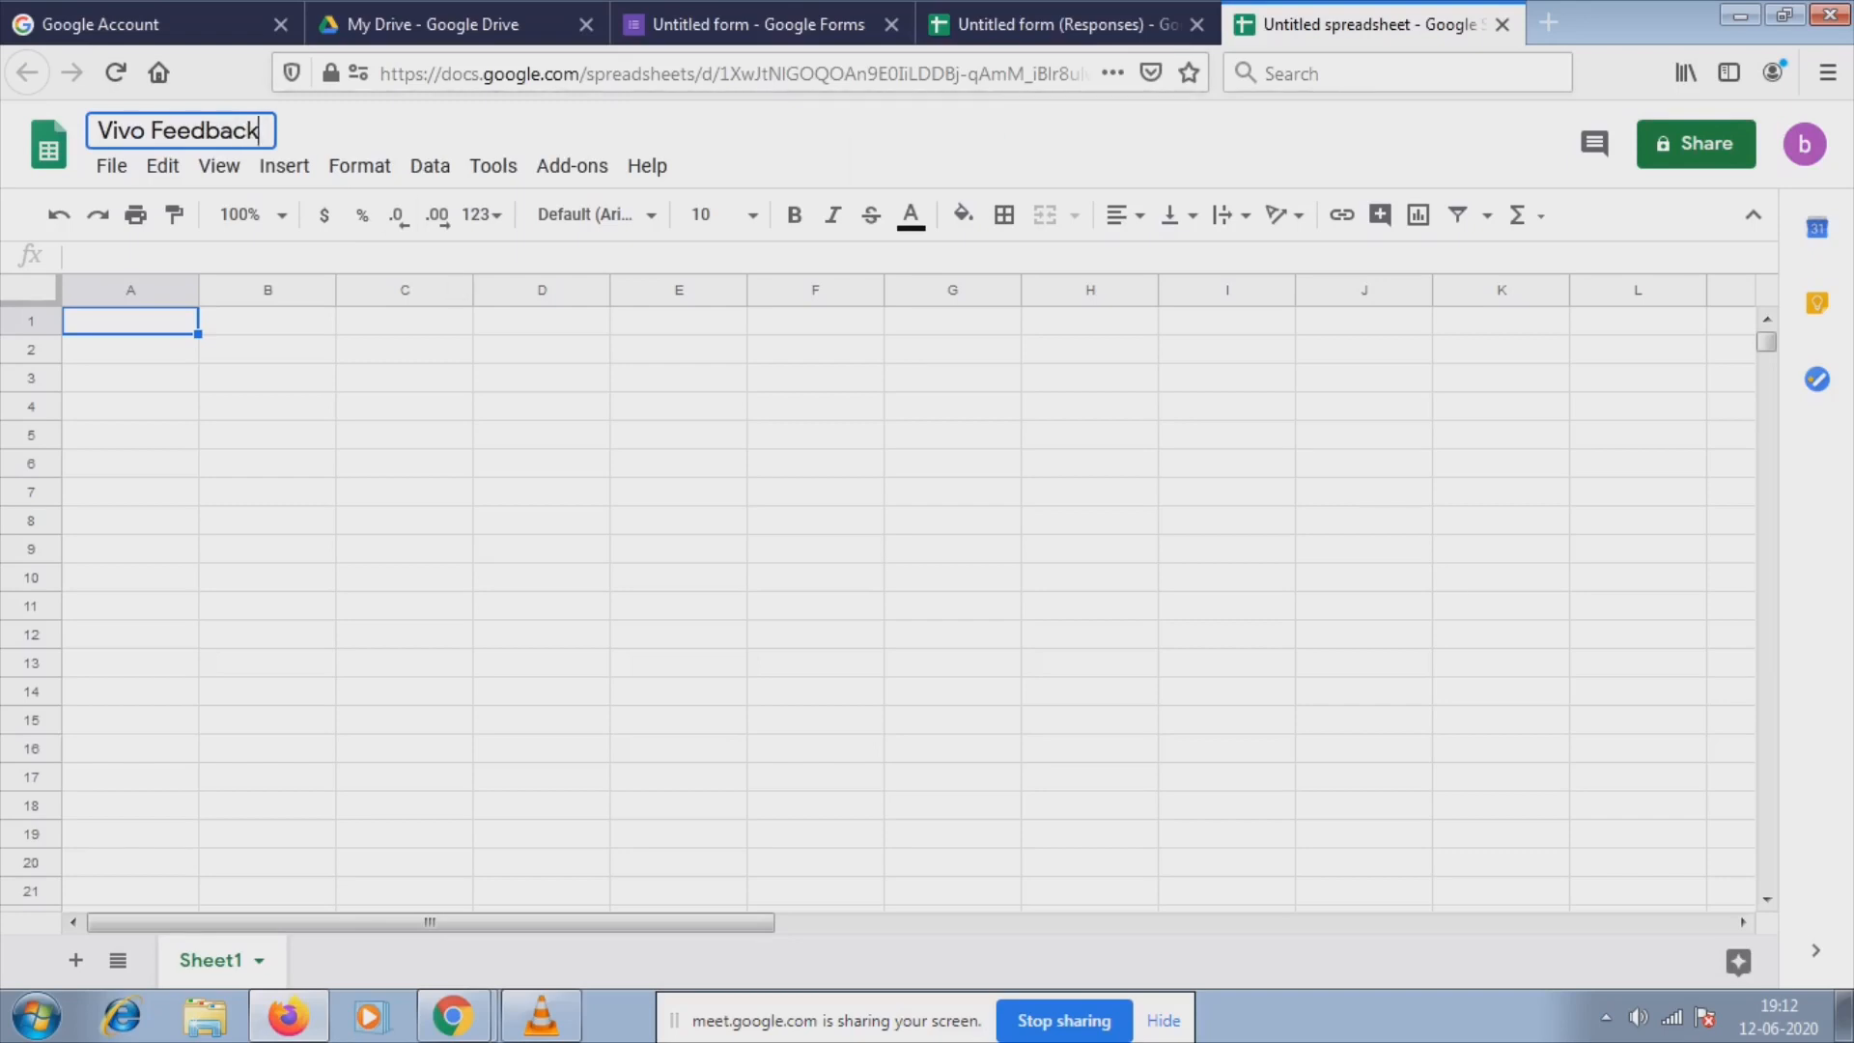
pyautogui.click(268, 406)
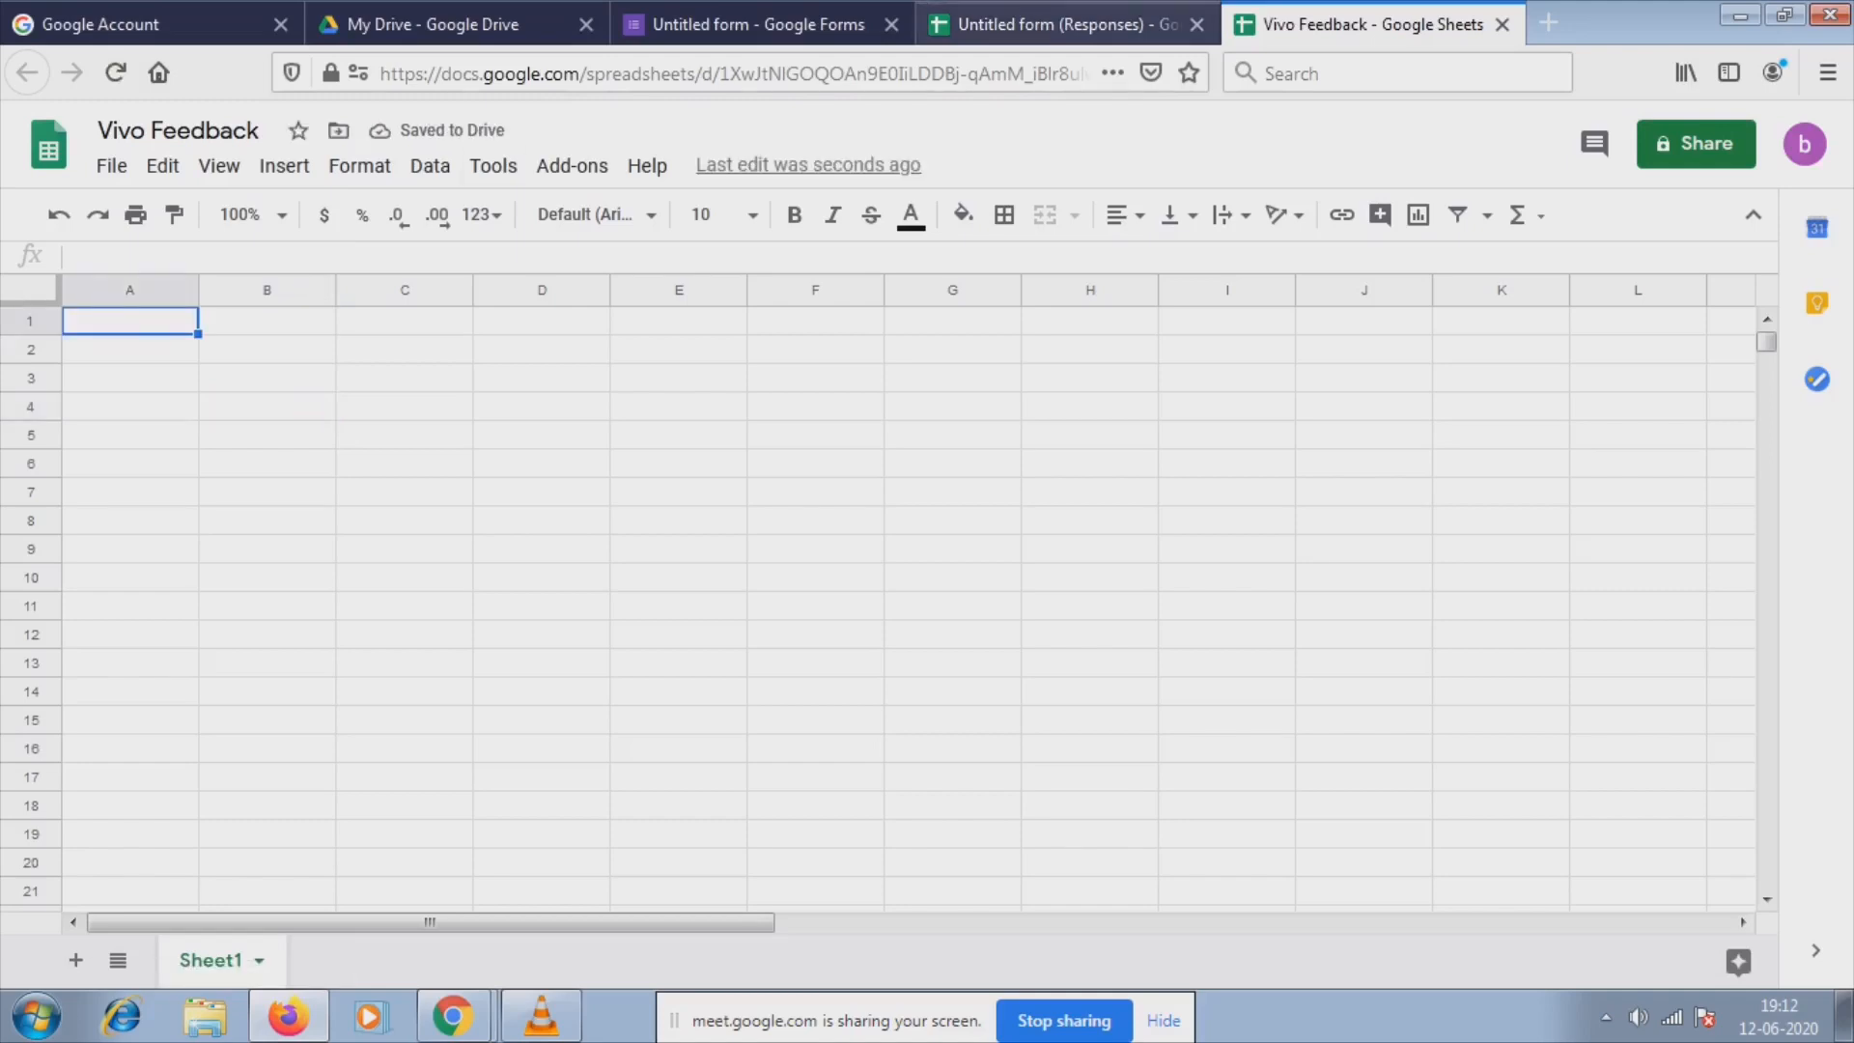
# Copy the header row and first response (A1:F2) into the Vivo Feedback sheet.
pyautogui.click(1067, 24)
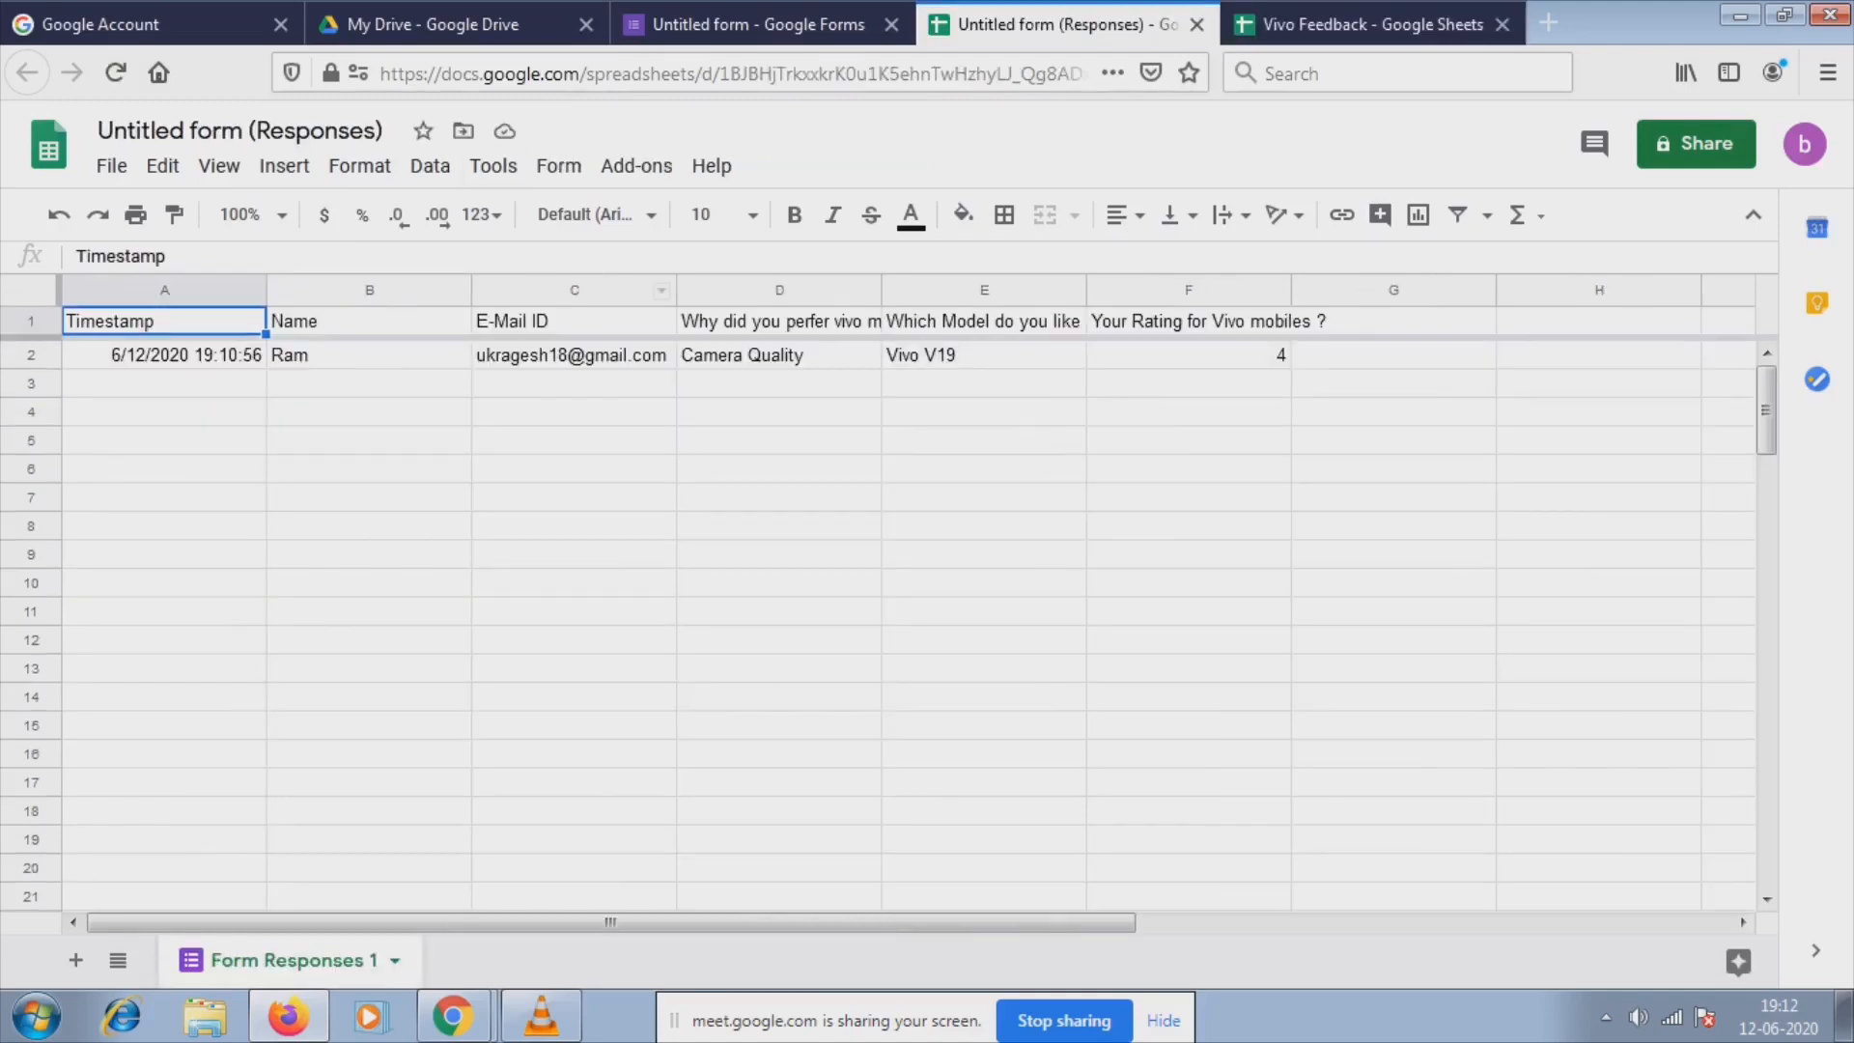
pyautogui.press('Down')
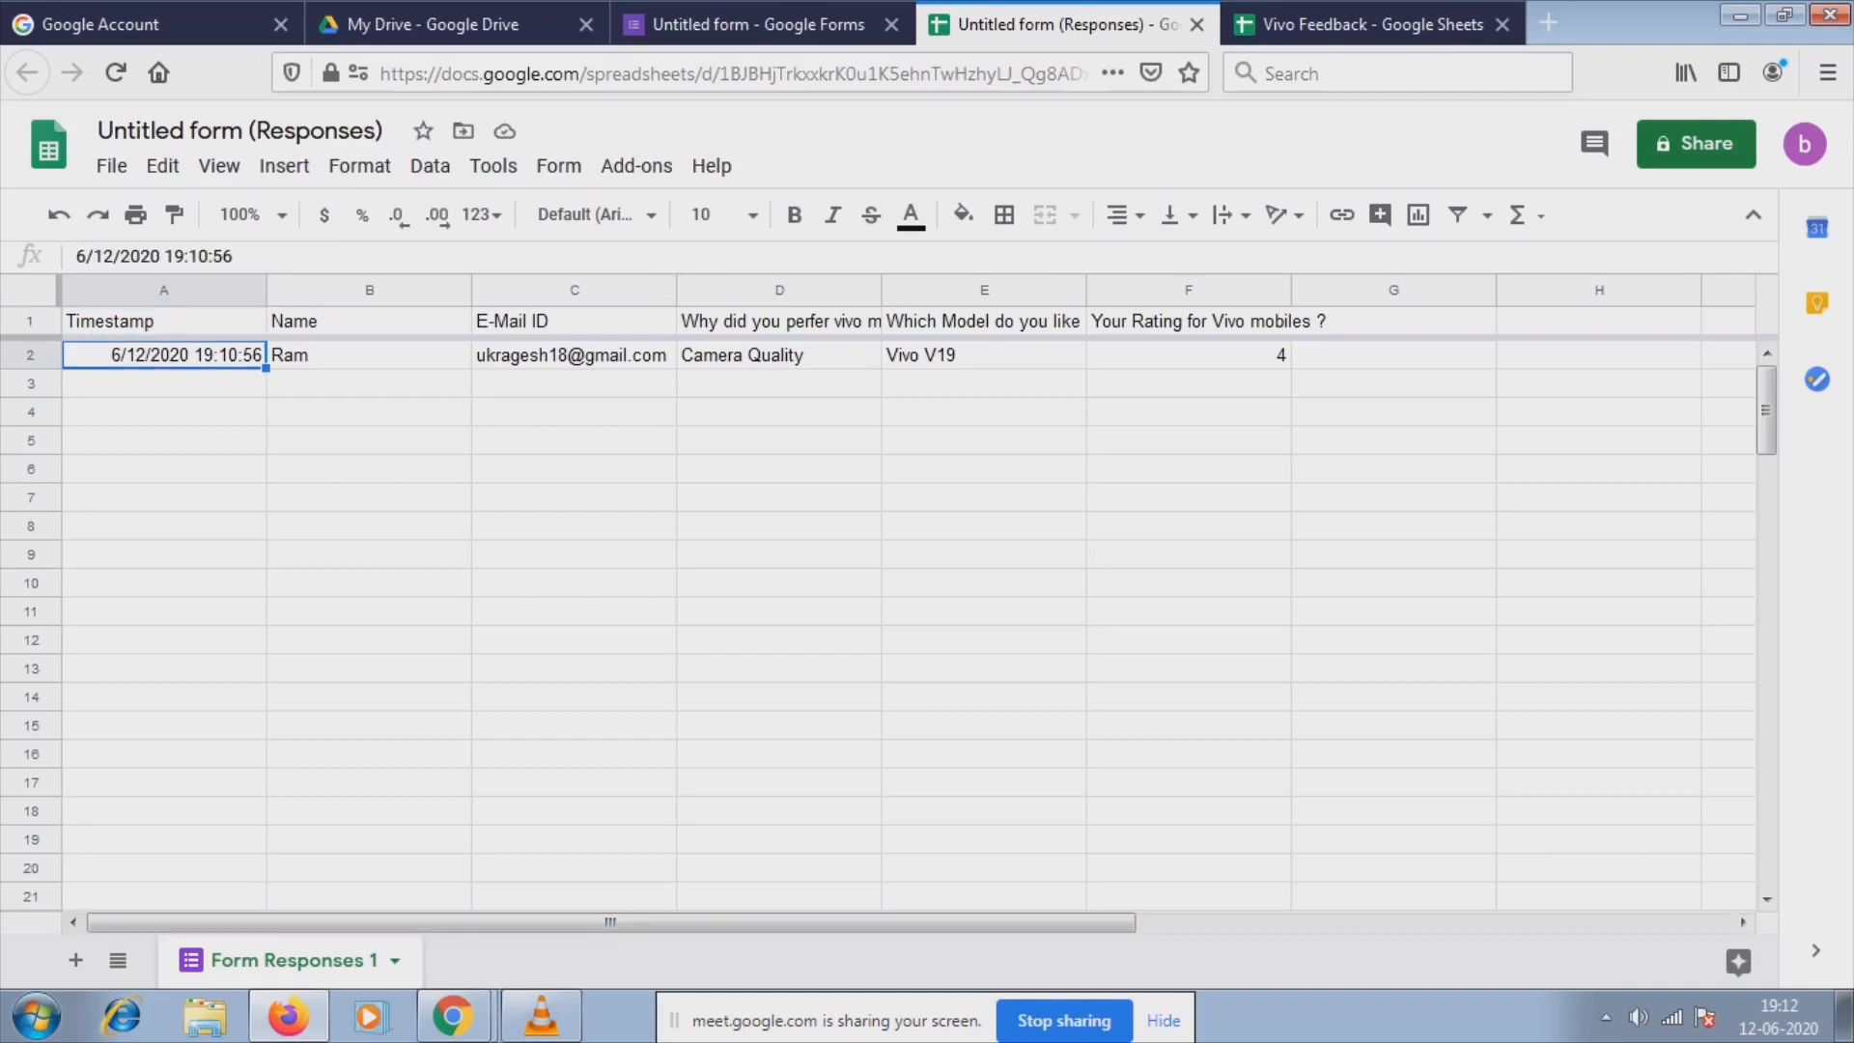
pyautogui.hotkey('shift', 'Right')
pyautogui.hotkey('shift', 'Right')
pyautogui.hotkey('shift', 'Right')
pyautogui.hotkey('shift', 'Right')
pyautogui.hotkey('shift', 'Right')
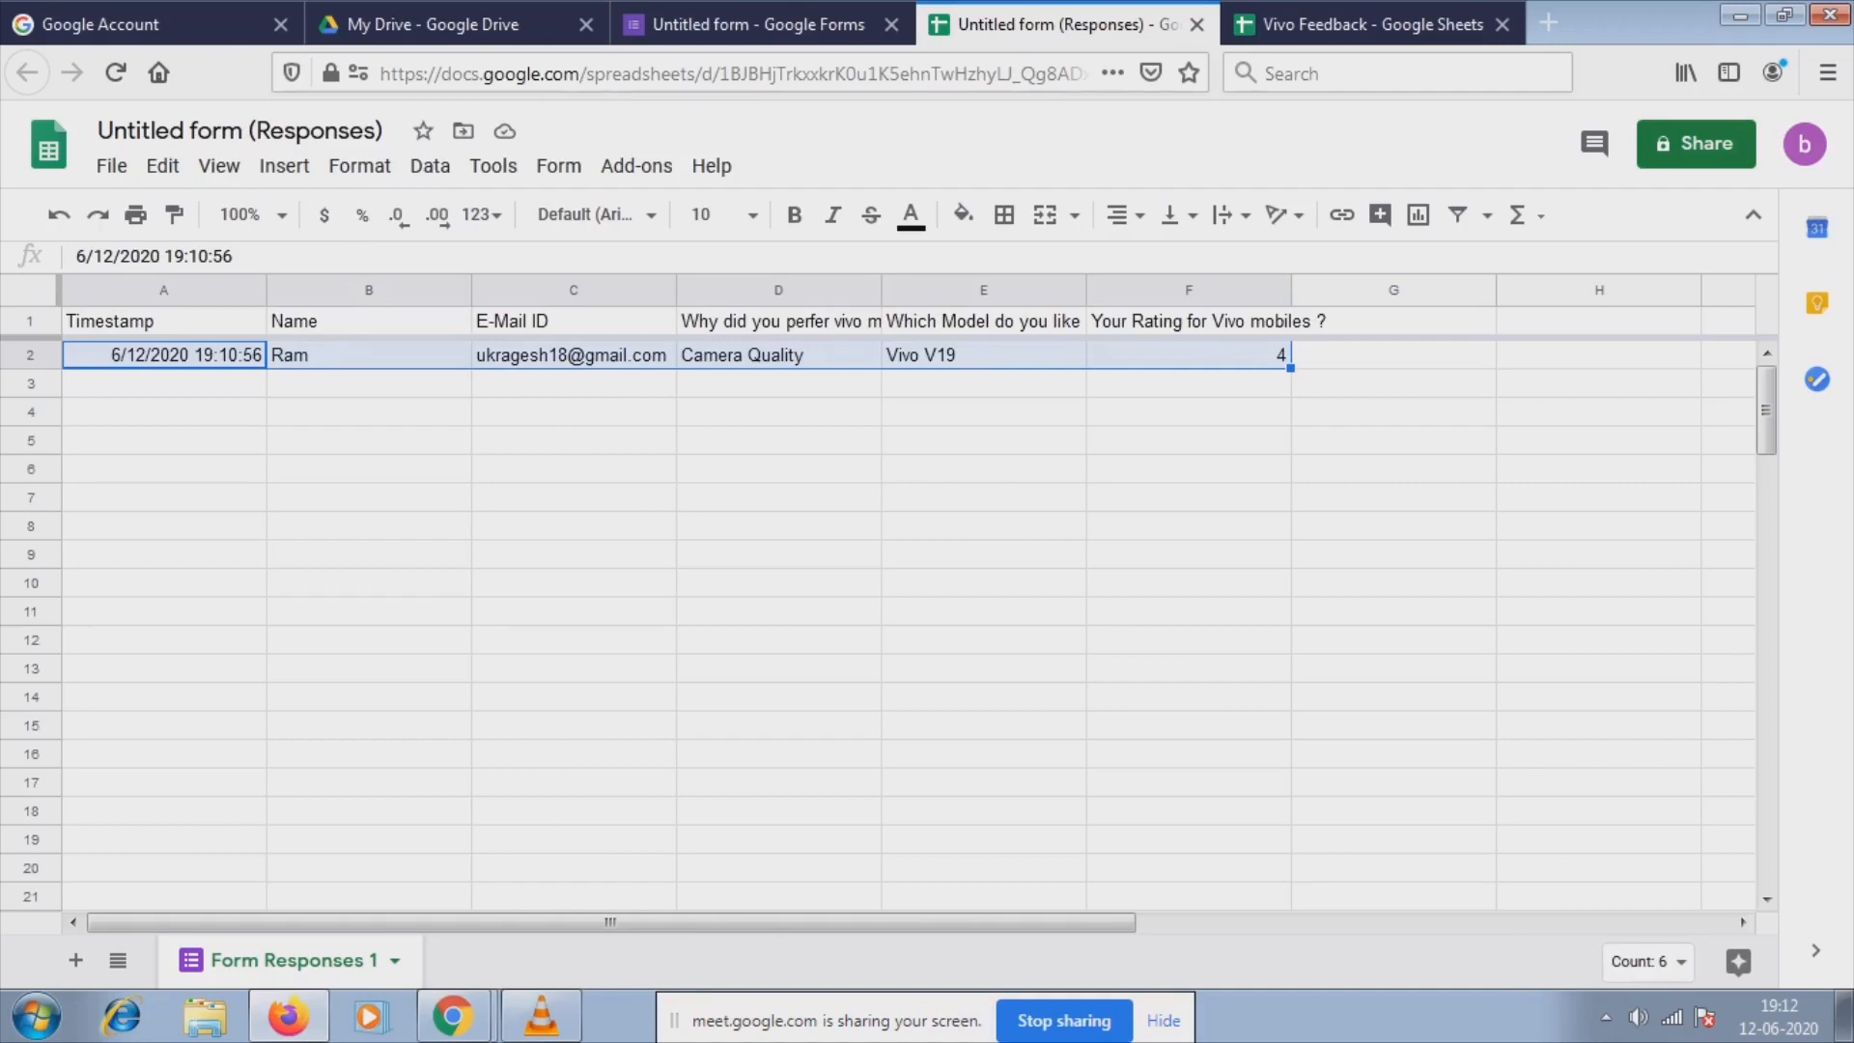
pyautogui.hotkey('shift', 'Up')
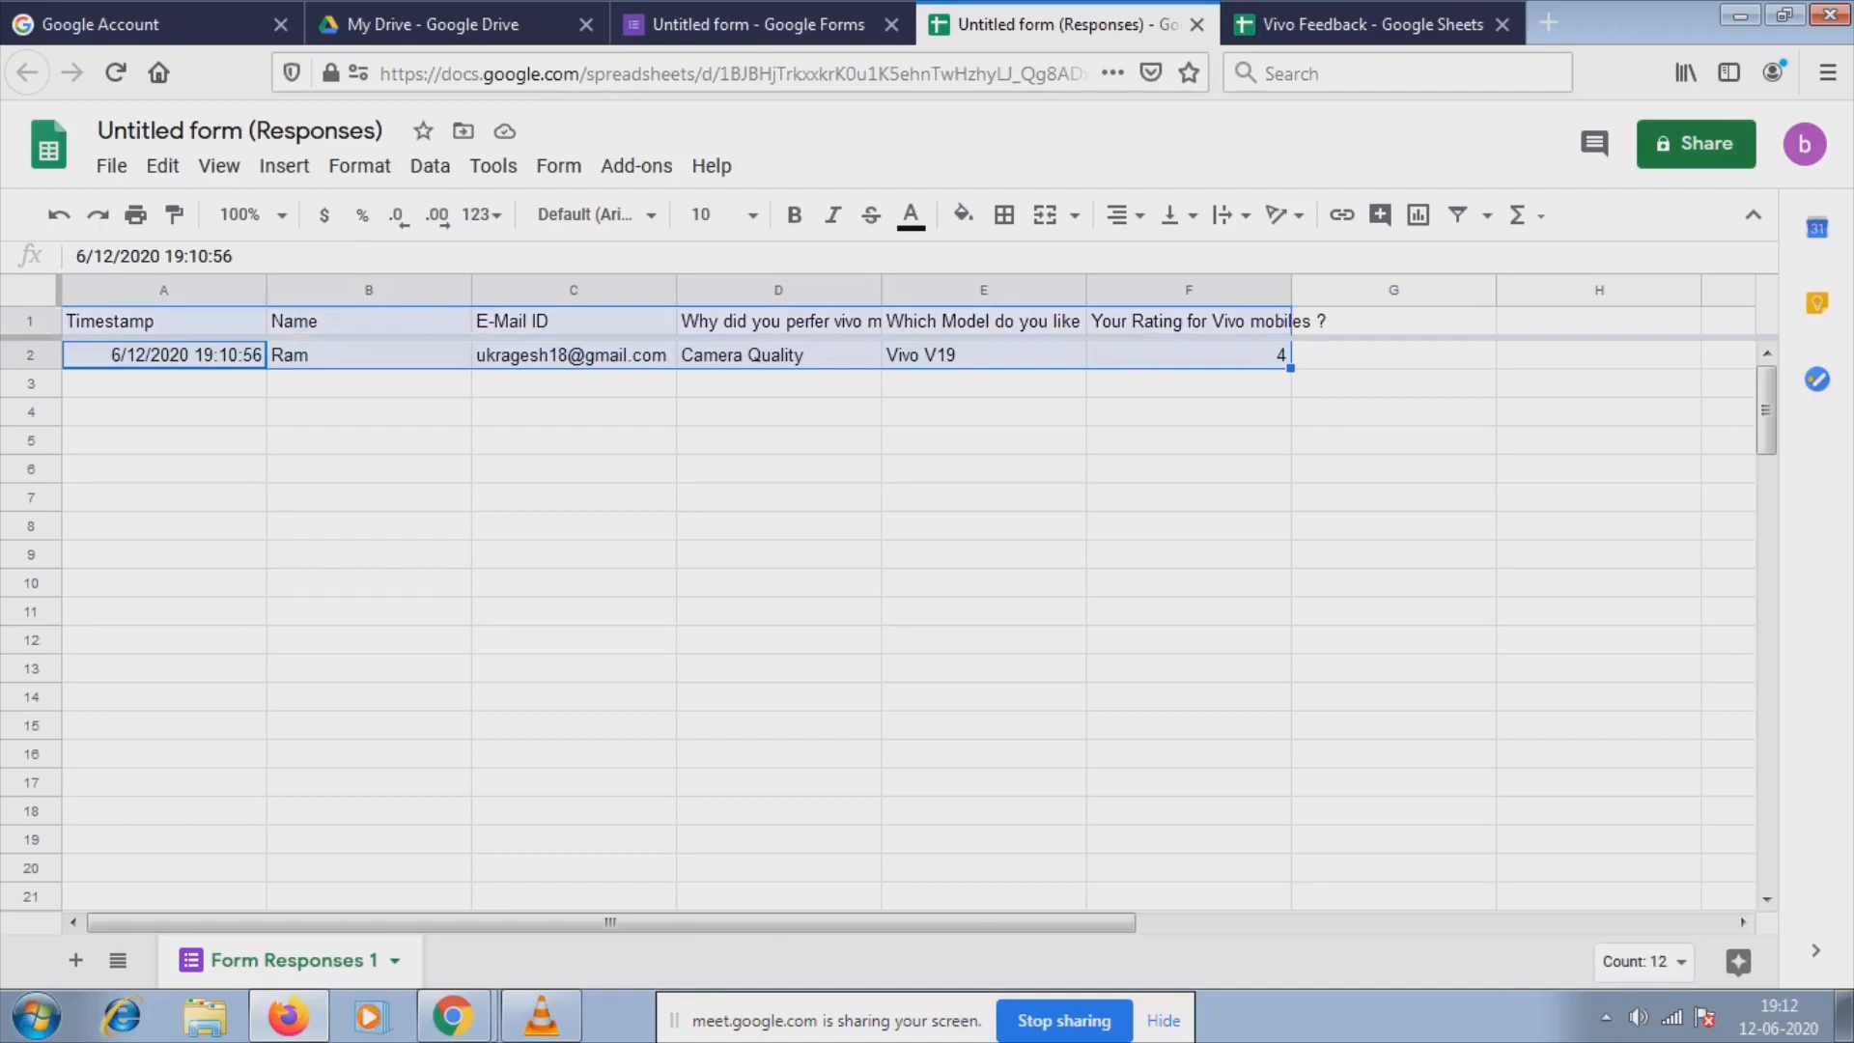
pyautogui.hotkey('ctrl', 'c')
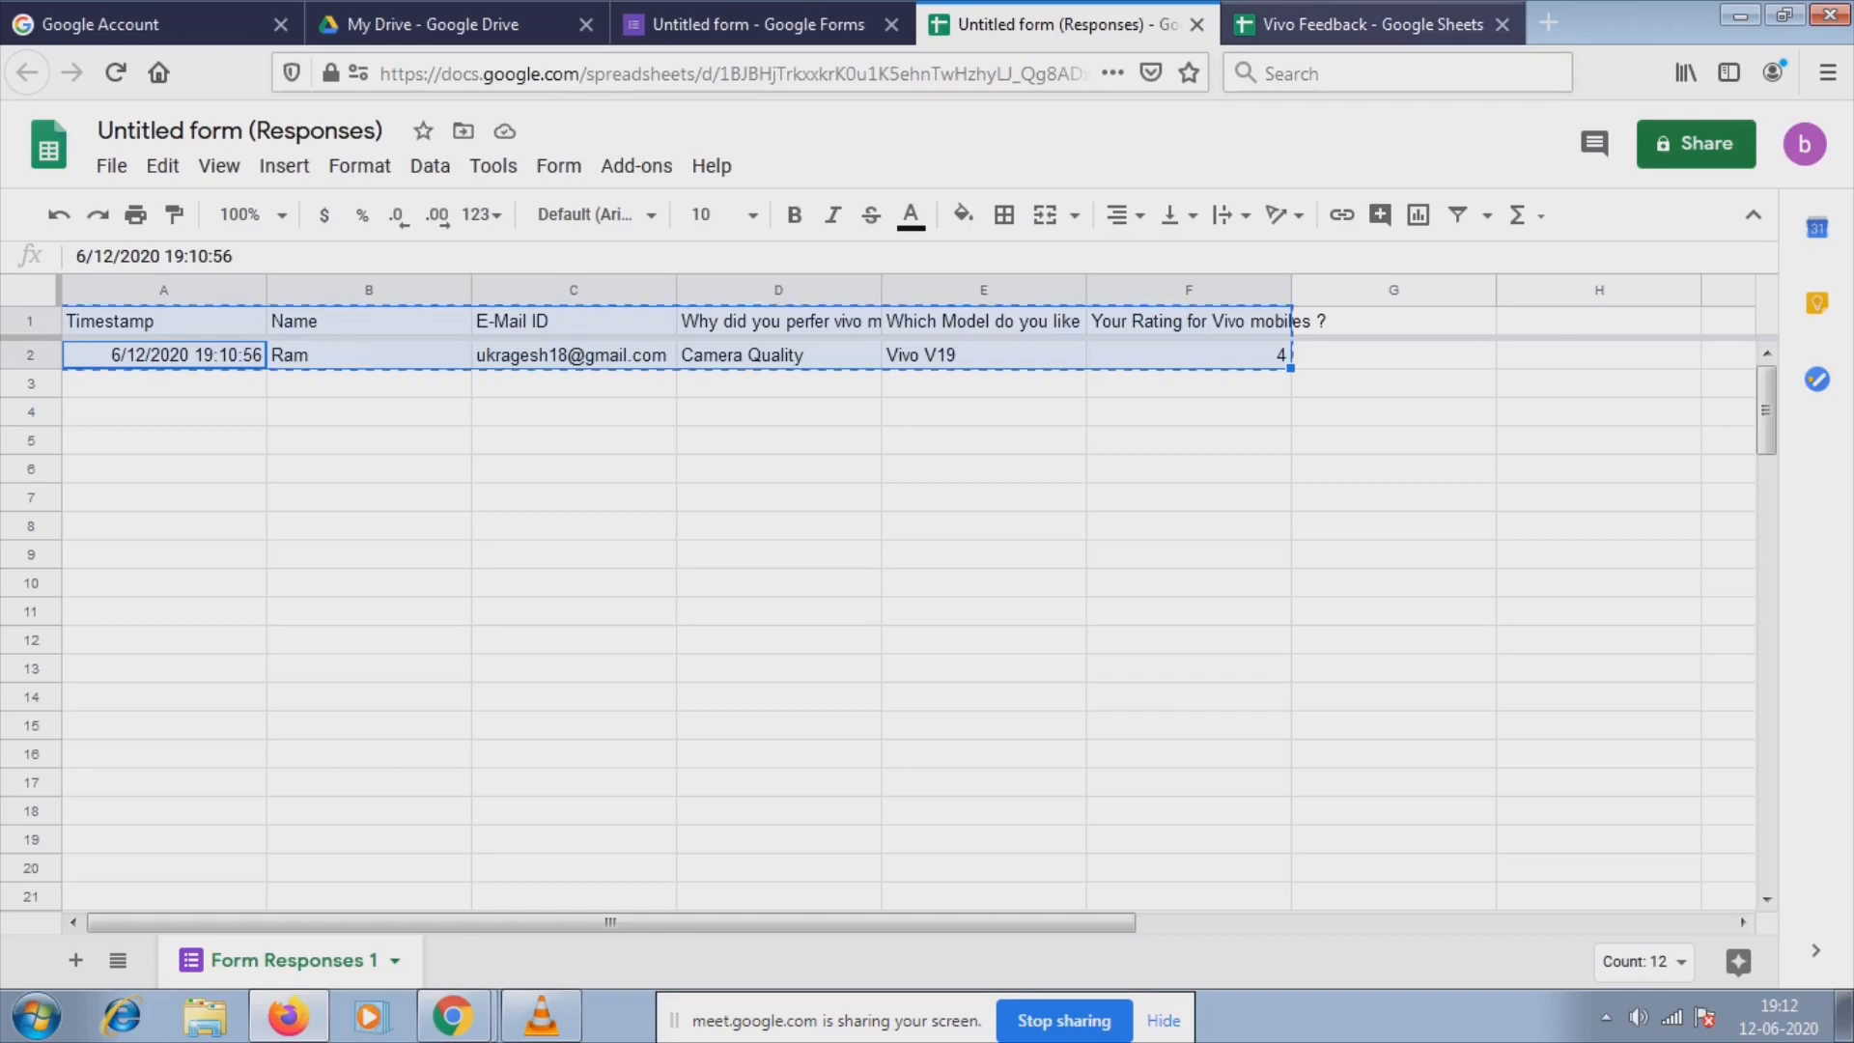
pyautogui.hotkey('ctrl', 'Tab')
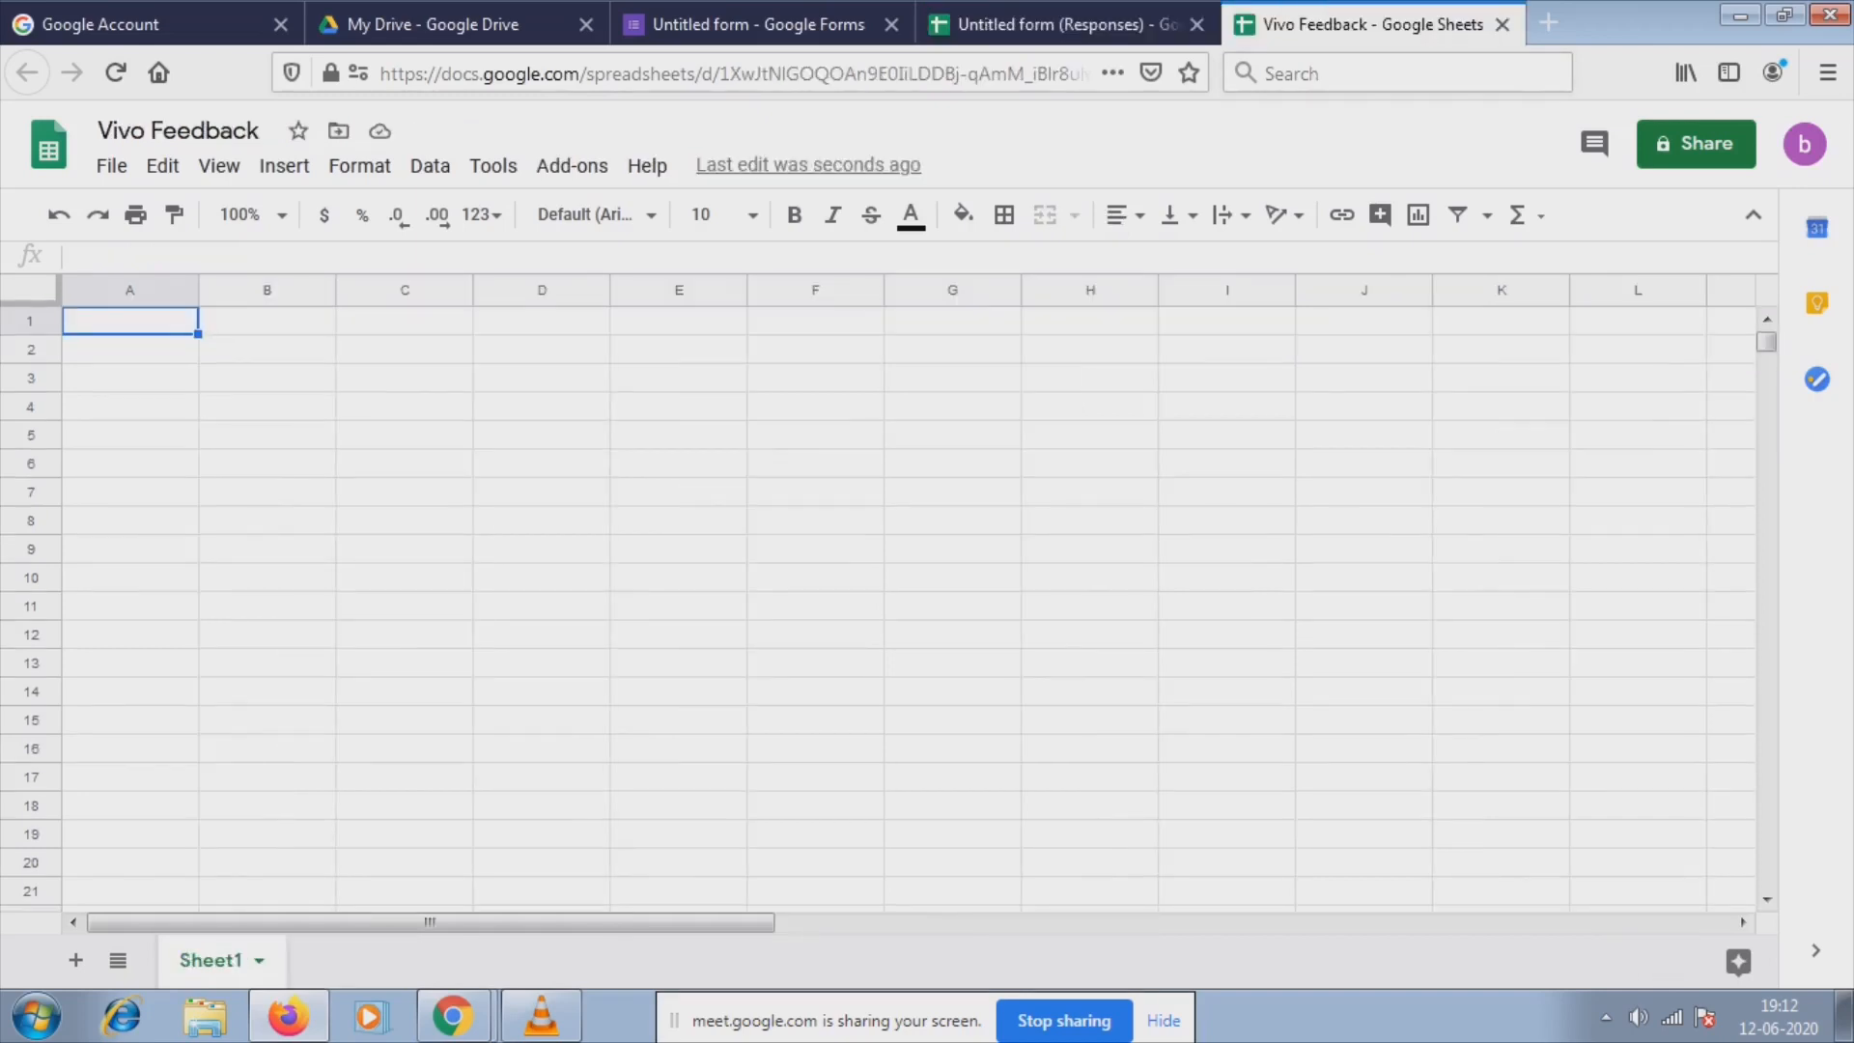
pyautogui.hotkey('ctrl', 'v')
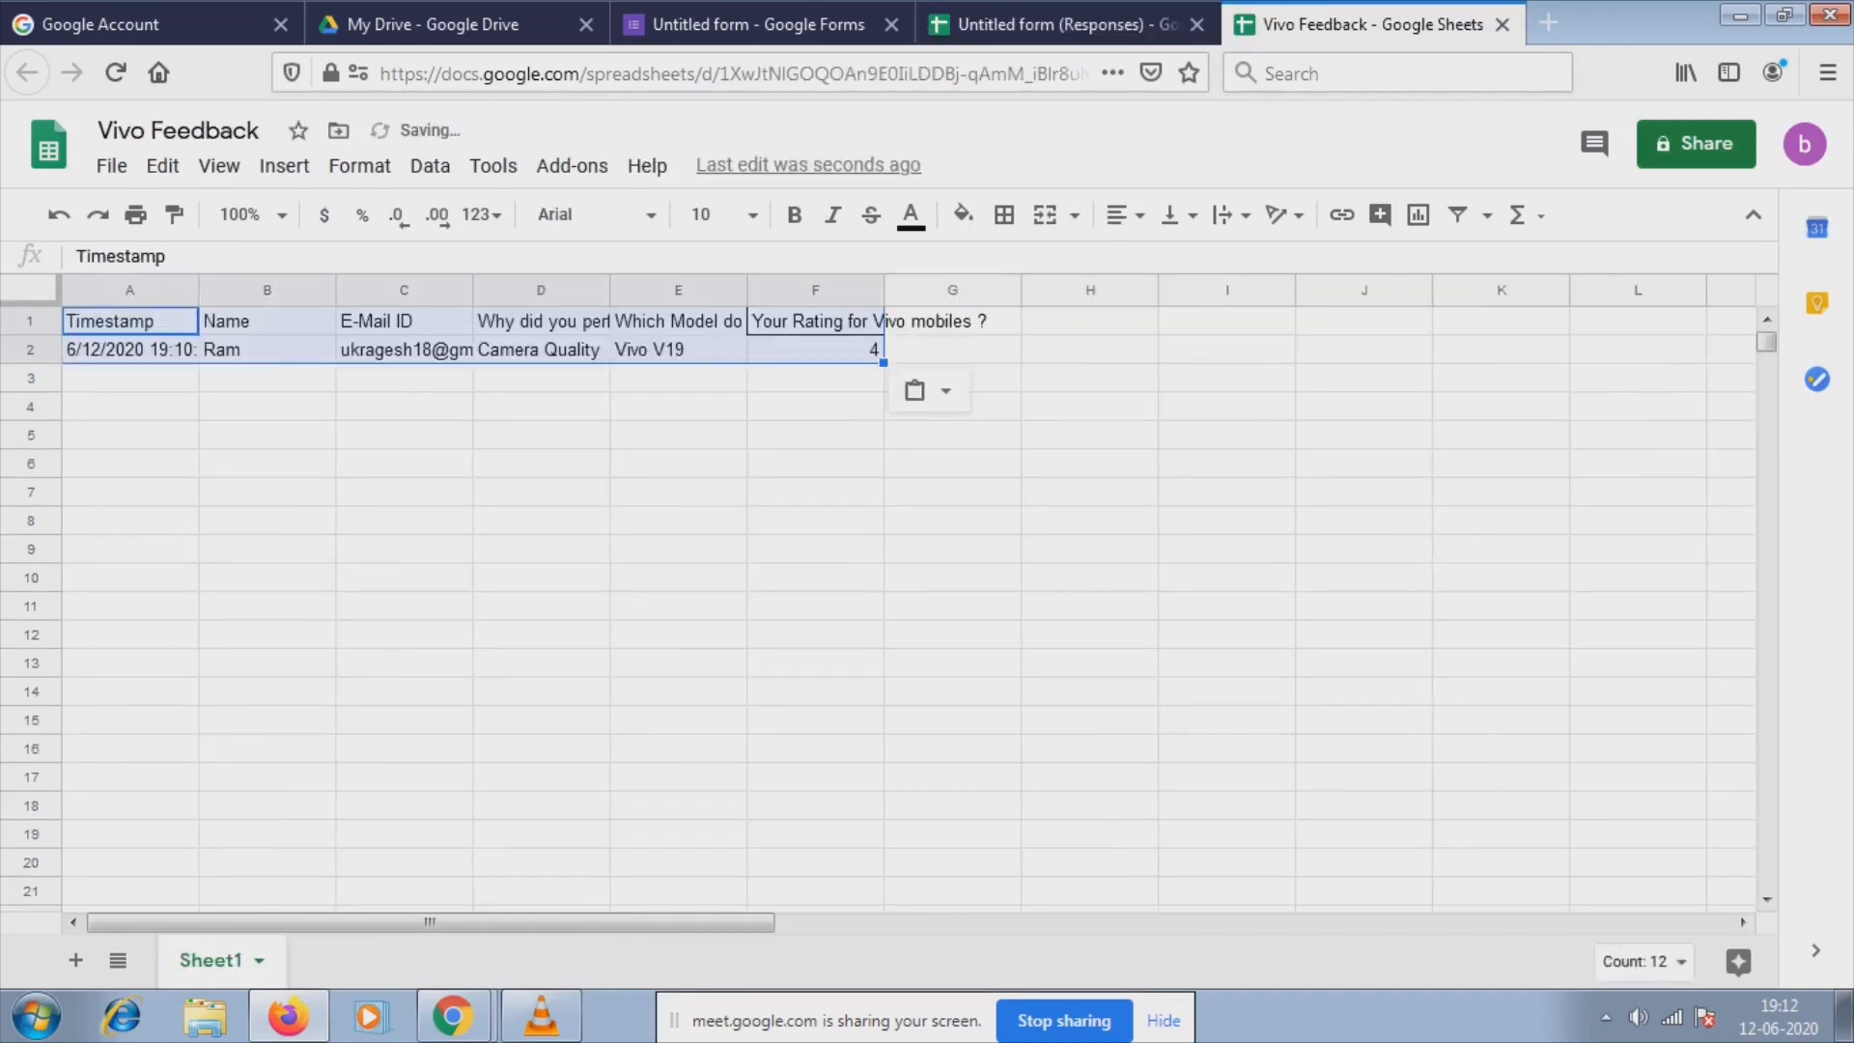
pyautogui.click(541, 463)
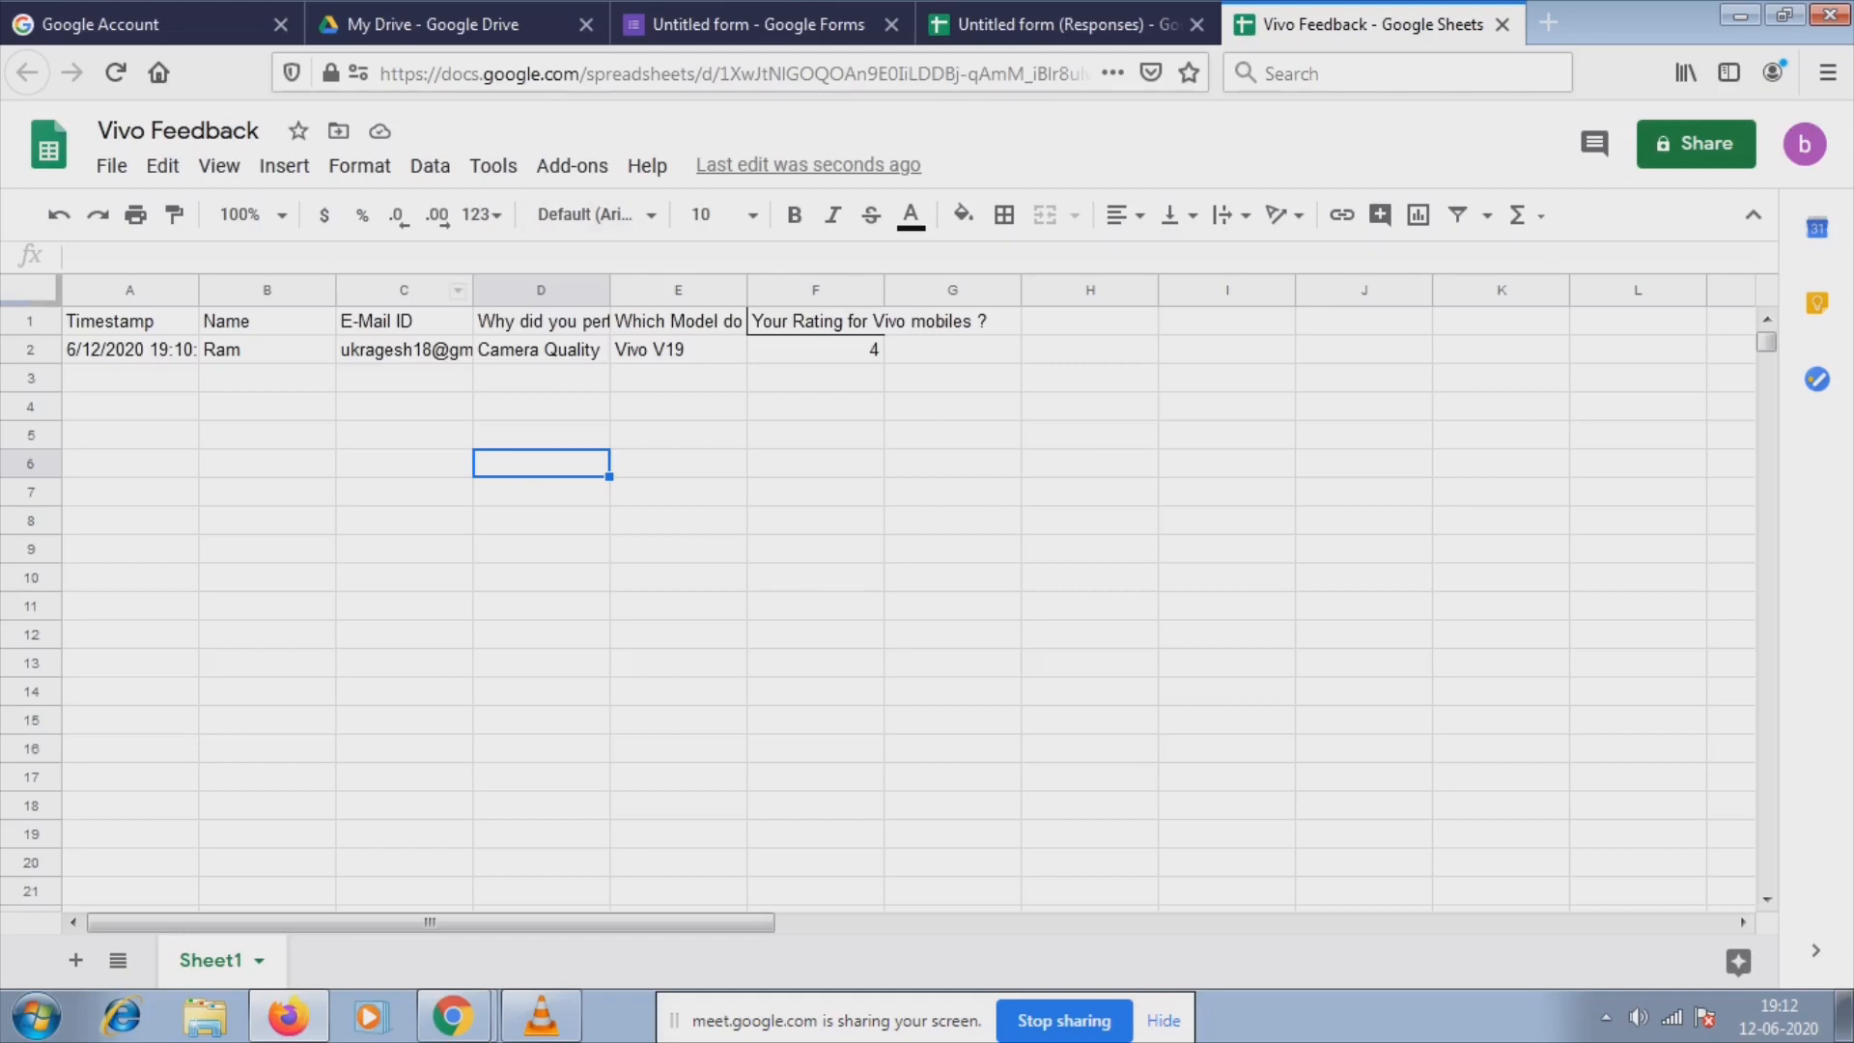
# Launch the AutoCrat add-on from the Add-ons menu.
pyautogui.click(403, 350)
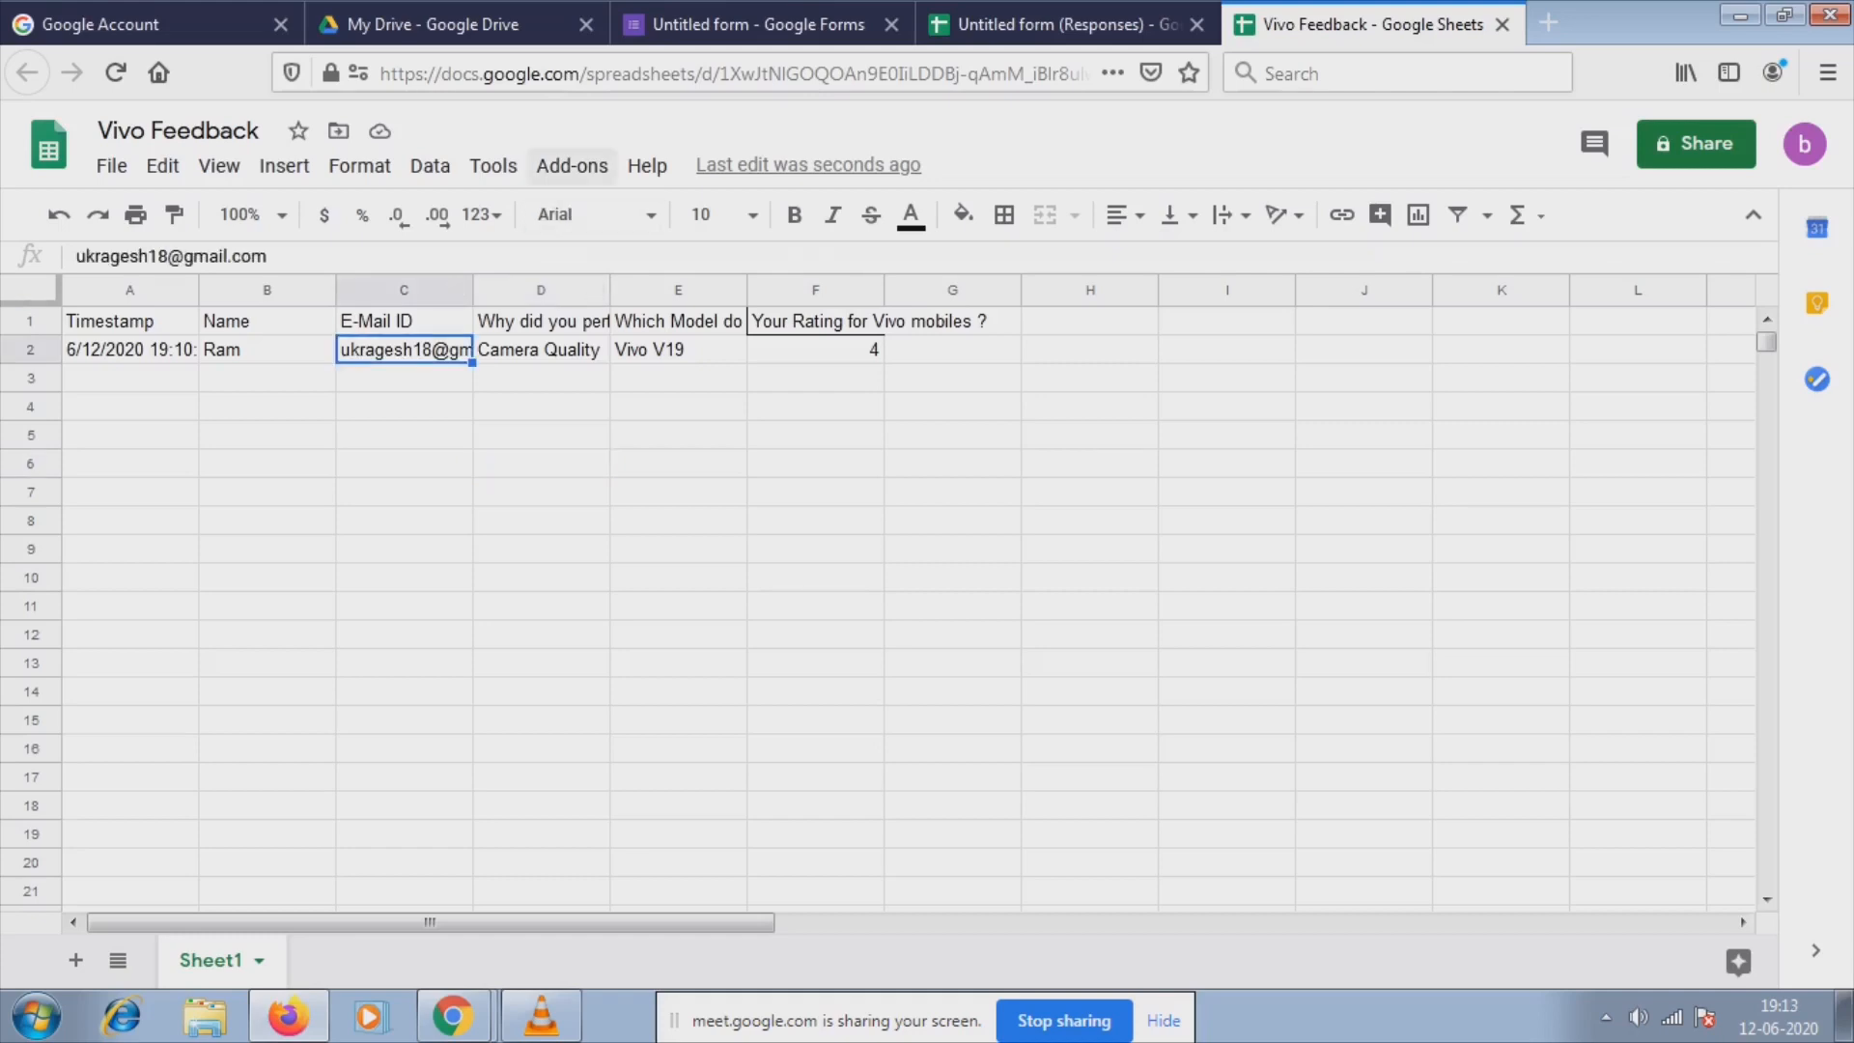
pyautogui.click(572, 166)
pyautogui.moveTo(618, 283)
pyautogui.click(856, 291)
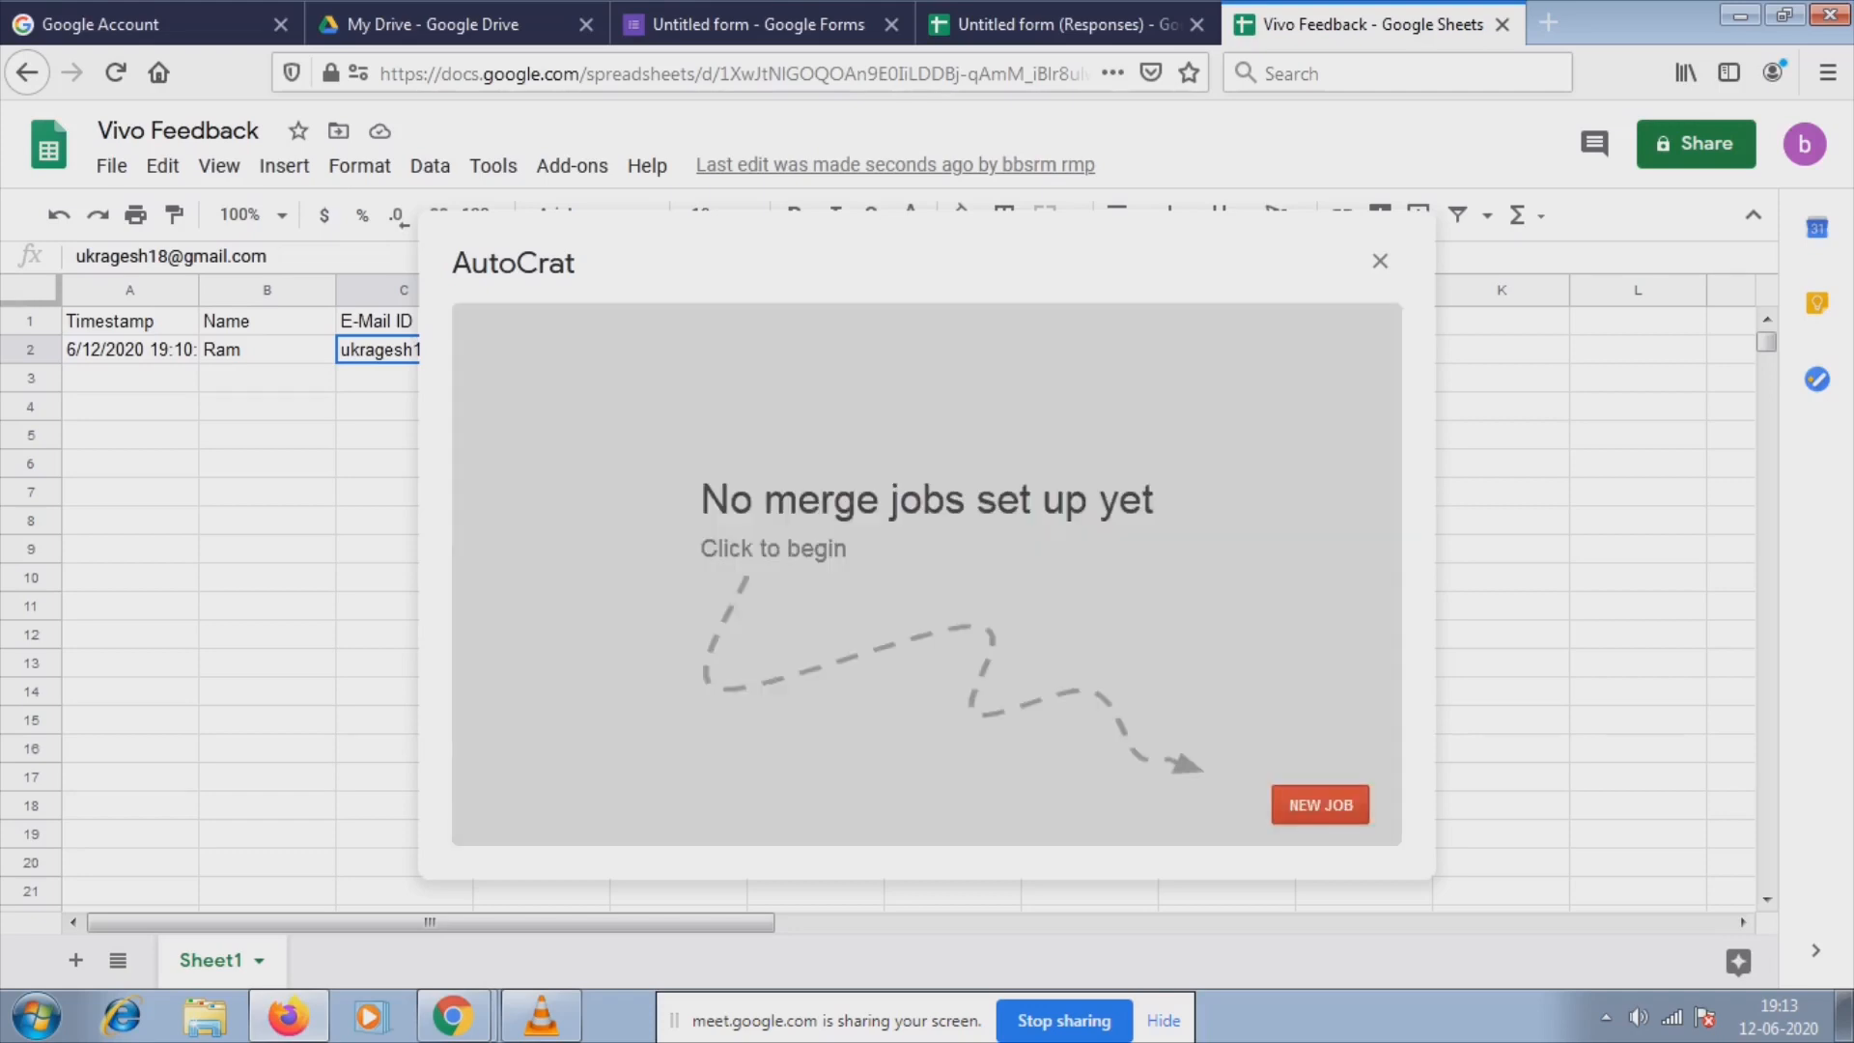
# Create an AutoCrat merge job named 'VIVO FEEDBACK', advance to its template step, then switch to My Drive.
pyautogui.click(1320, 804)
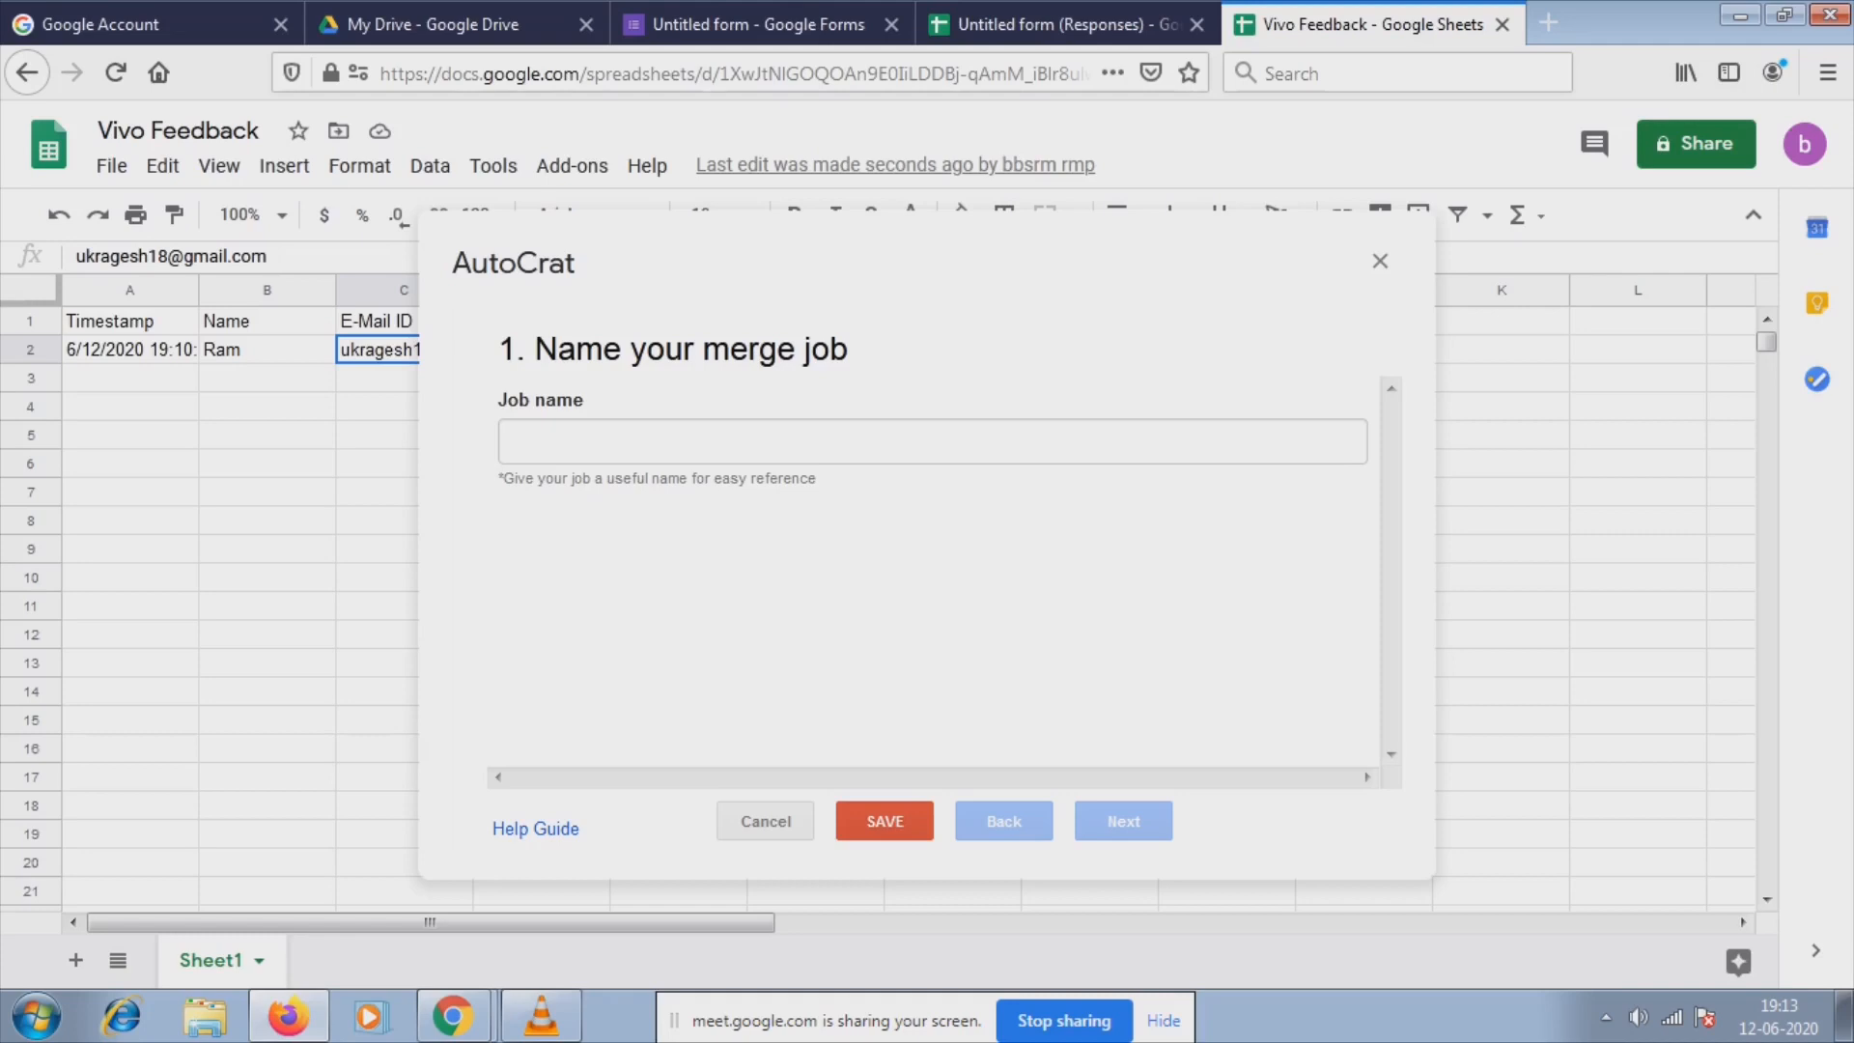
pyautogui.click(516, 441)
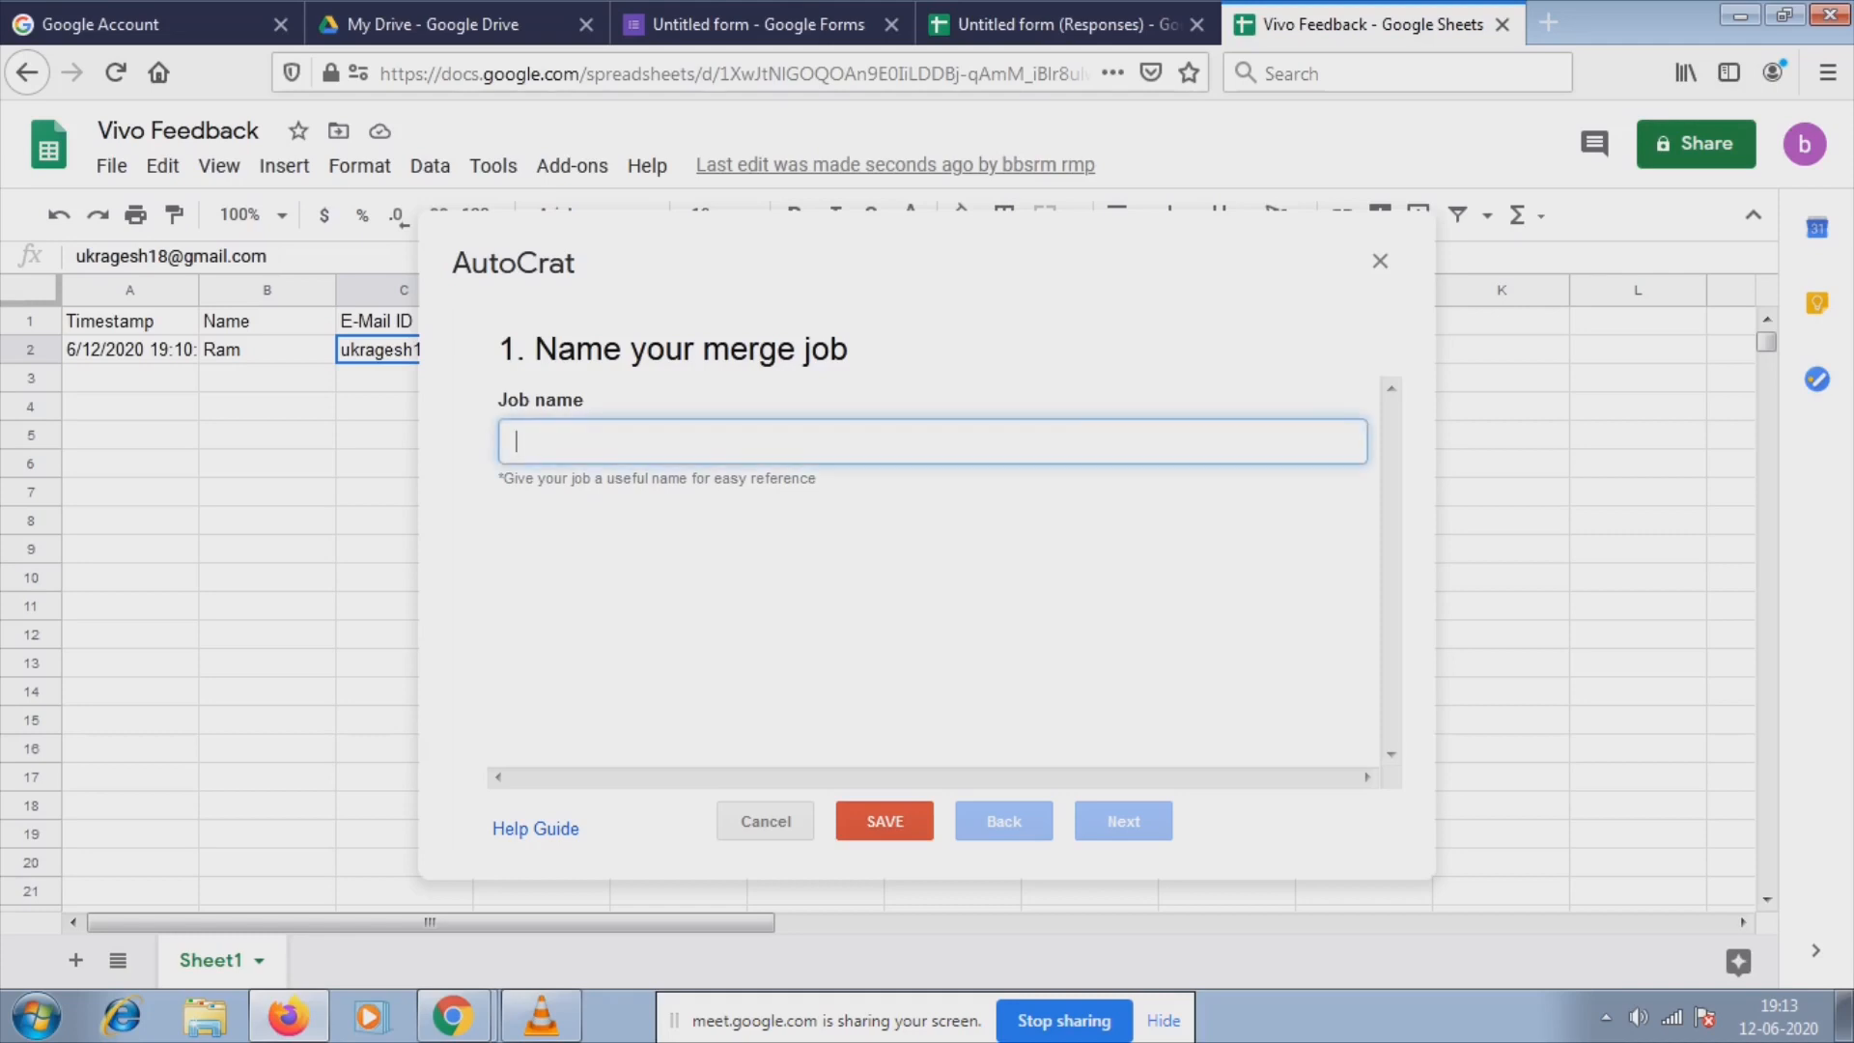
pyautogui.write('V')
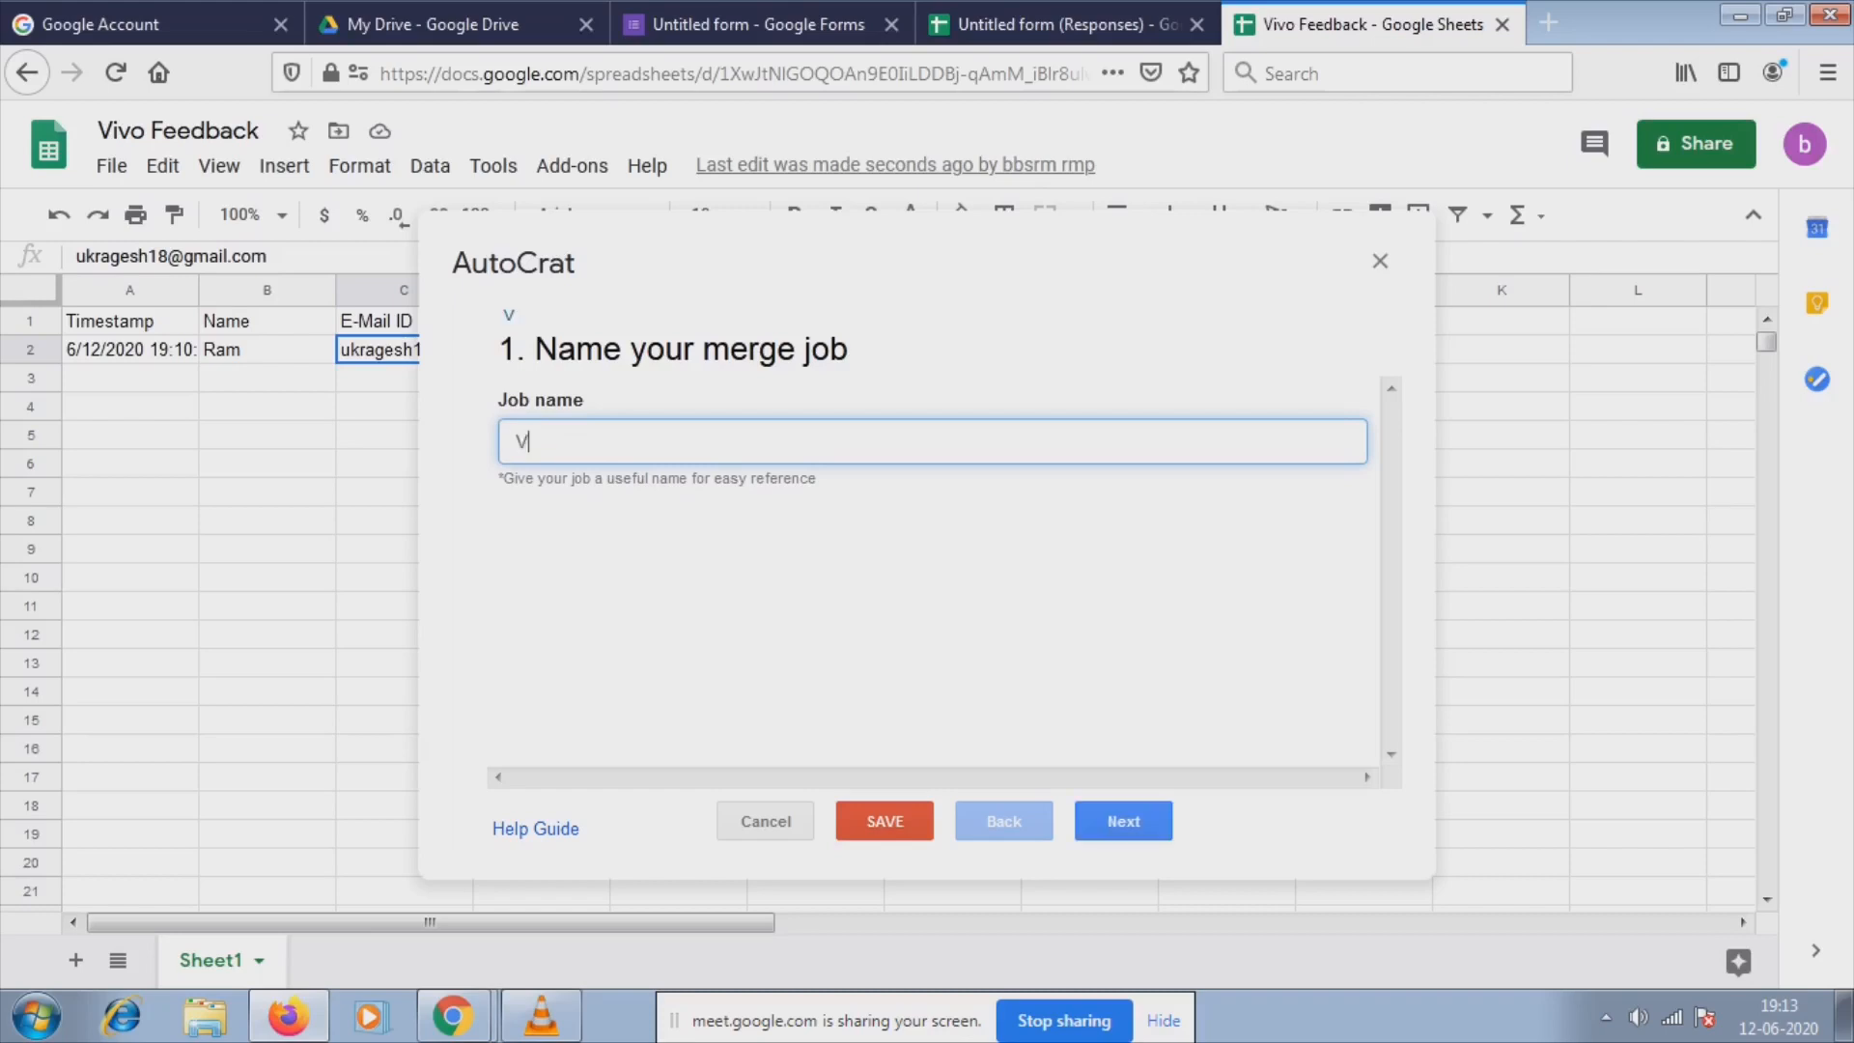
pyautogui.write('IVO FEEDBACK')
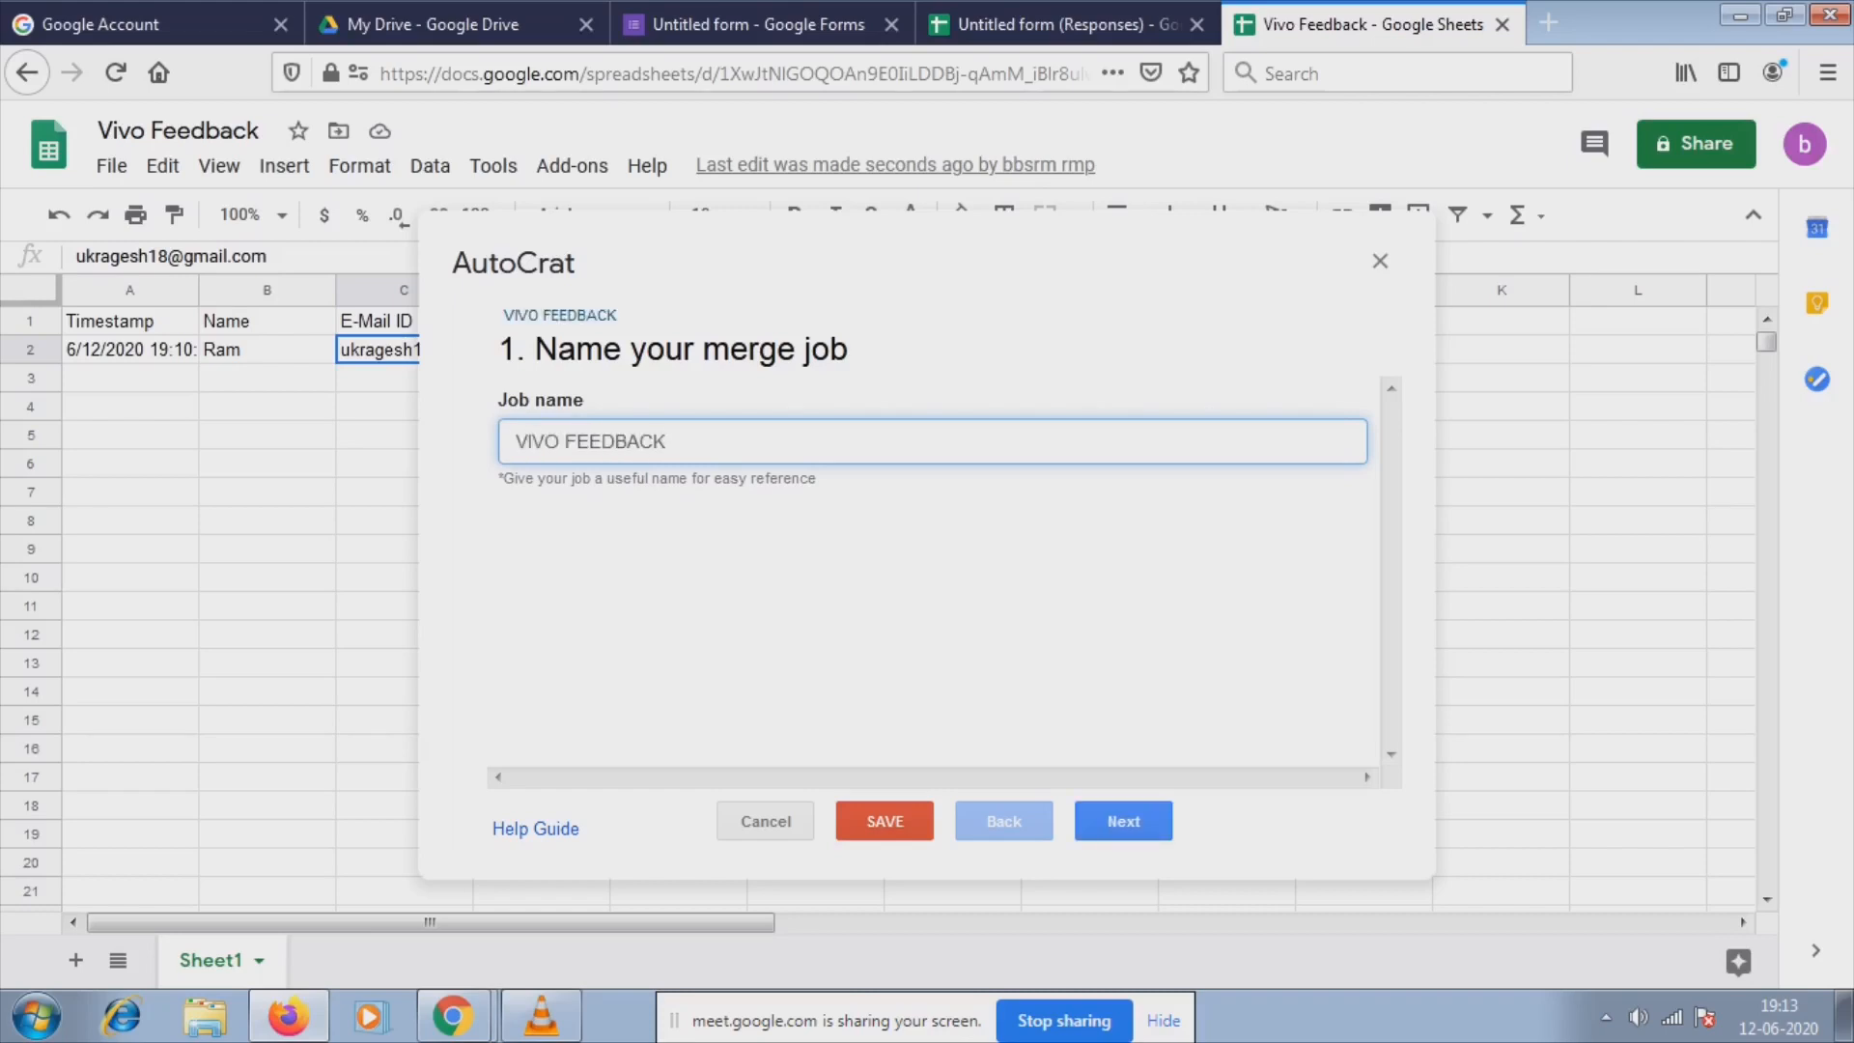
pyautogui.click(1124, 821)
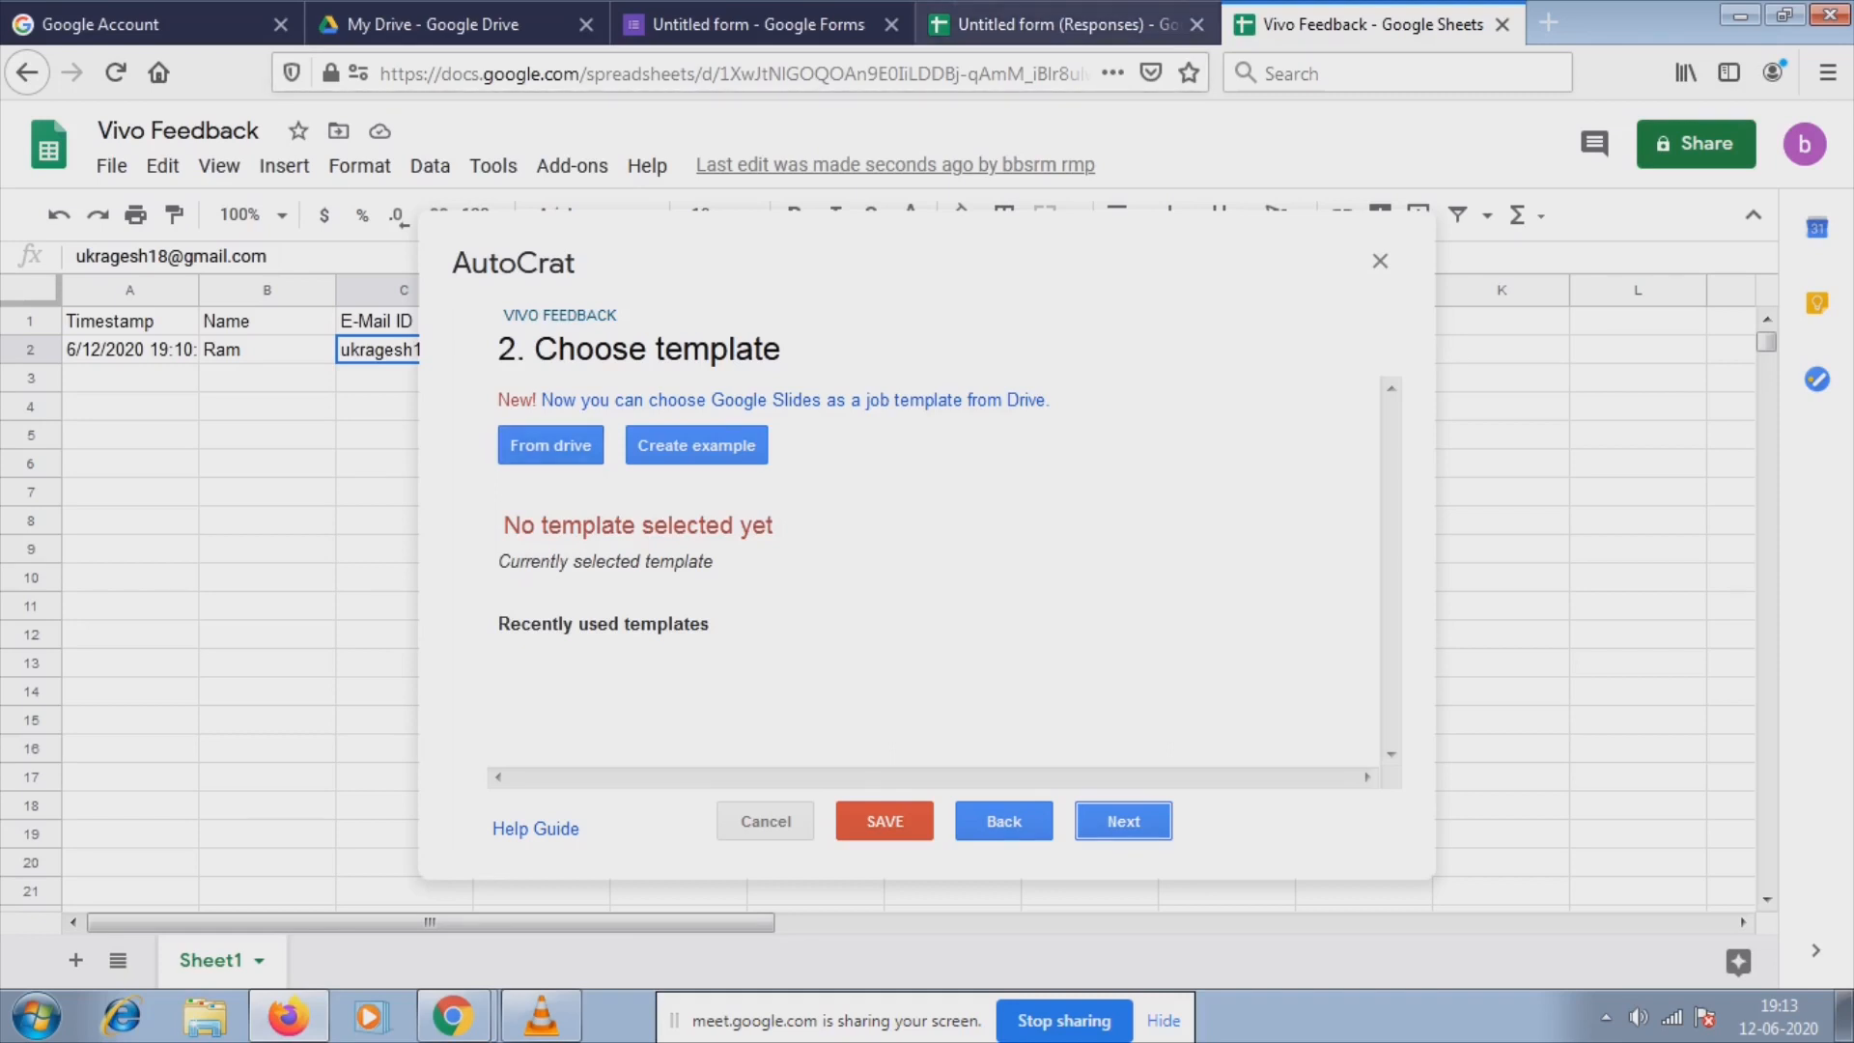
pyautogui.click(433, 24)
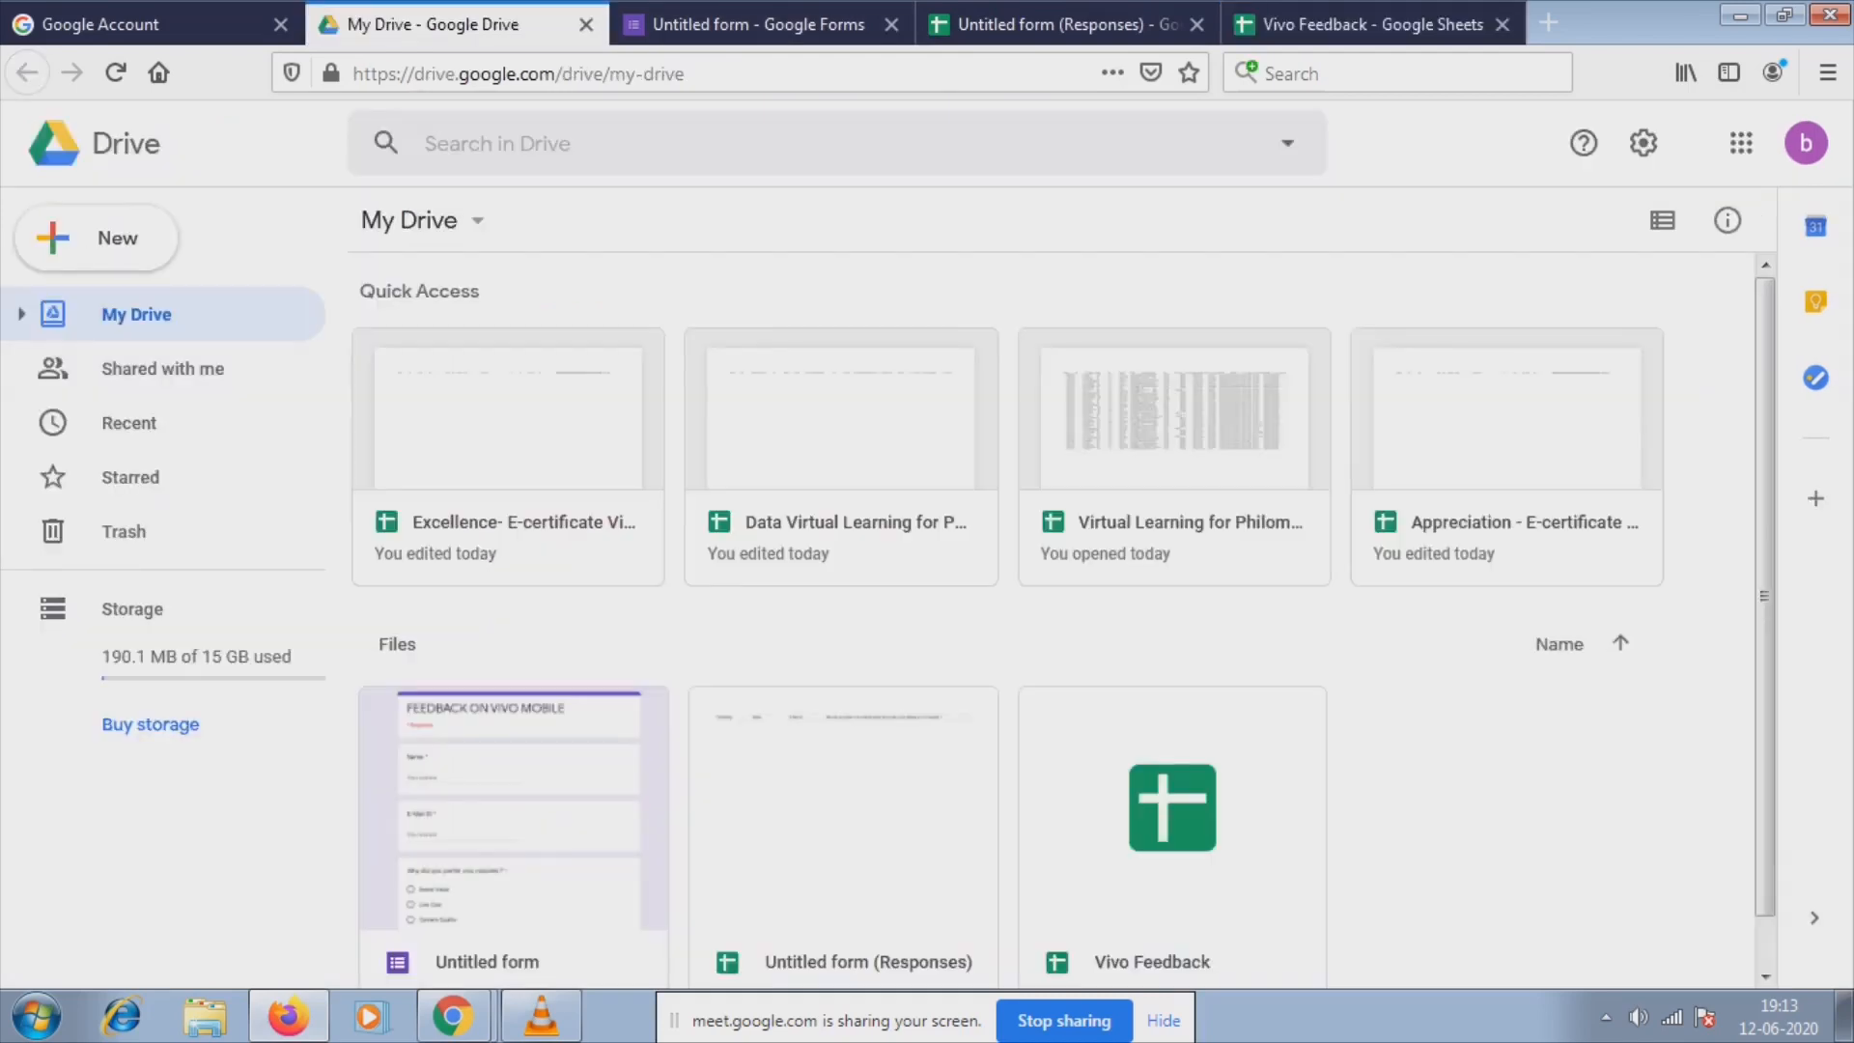
# Launch Google Slides in a new tab from Drive's Google apps launcher.
pyautogui.click(1806, 142)
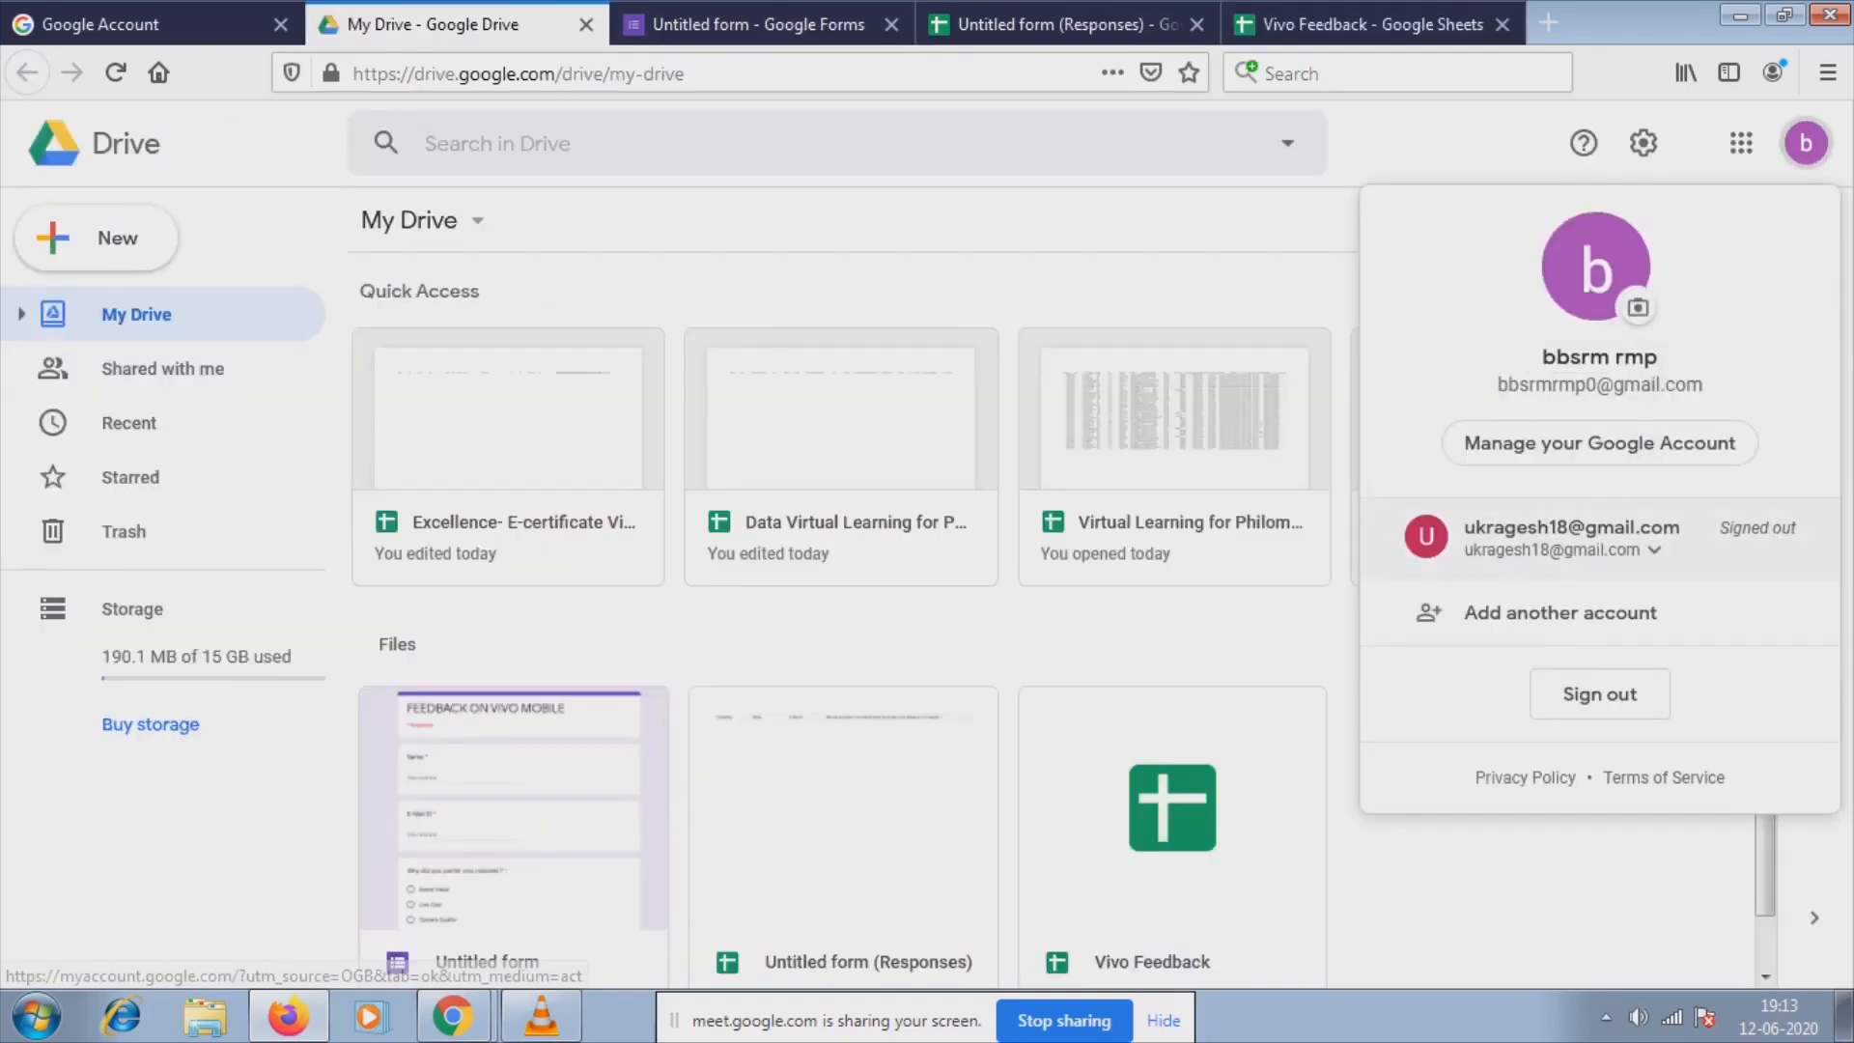
pyautogui.press('Escape')
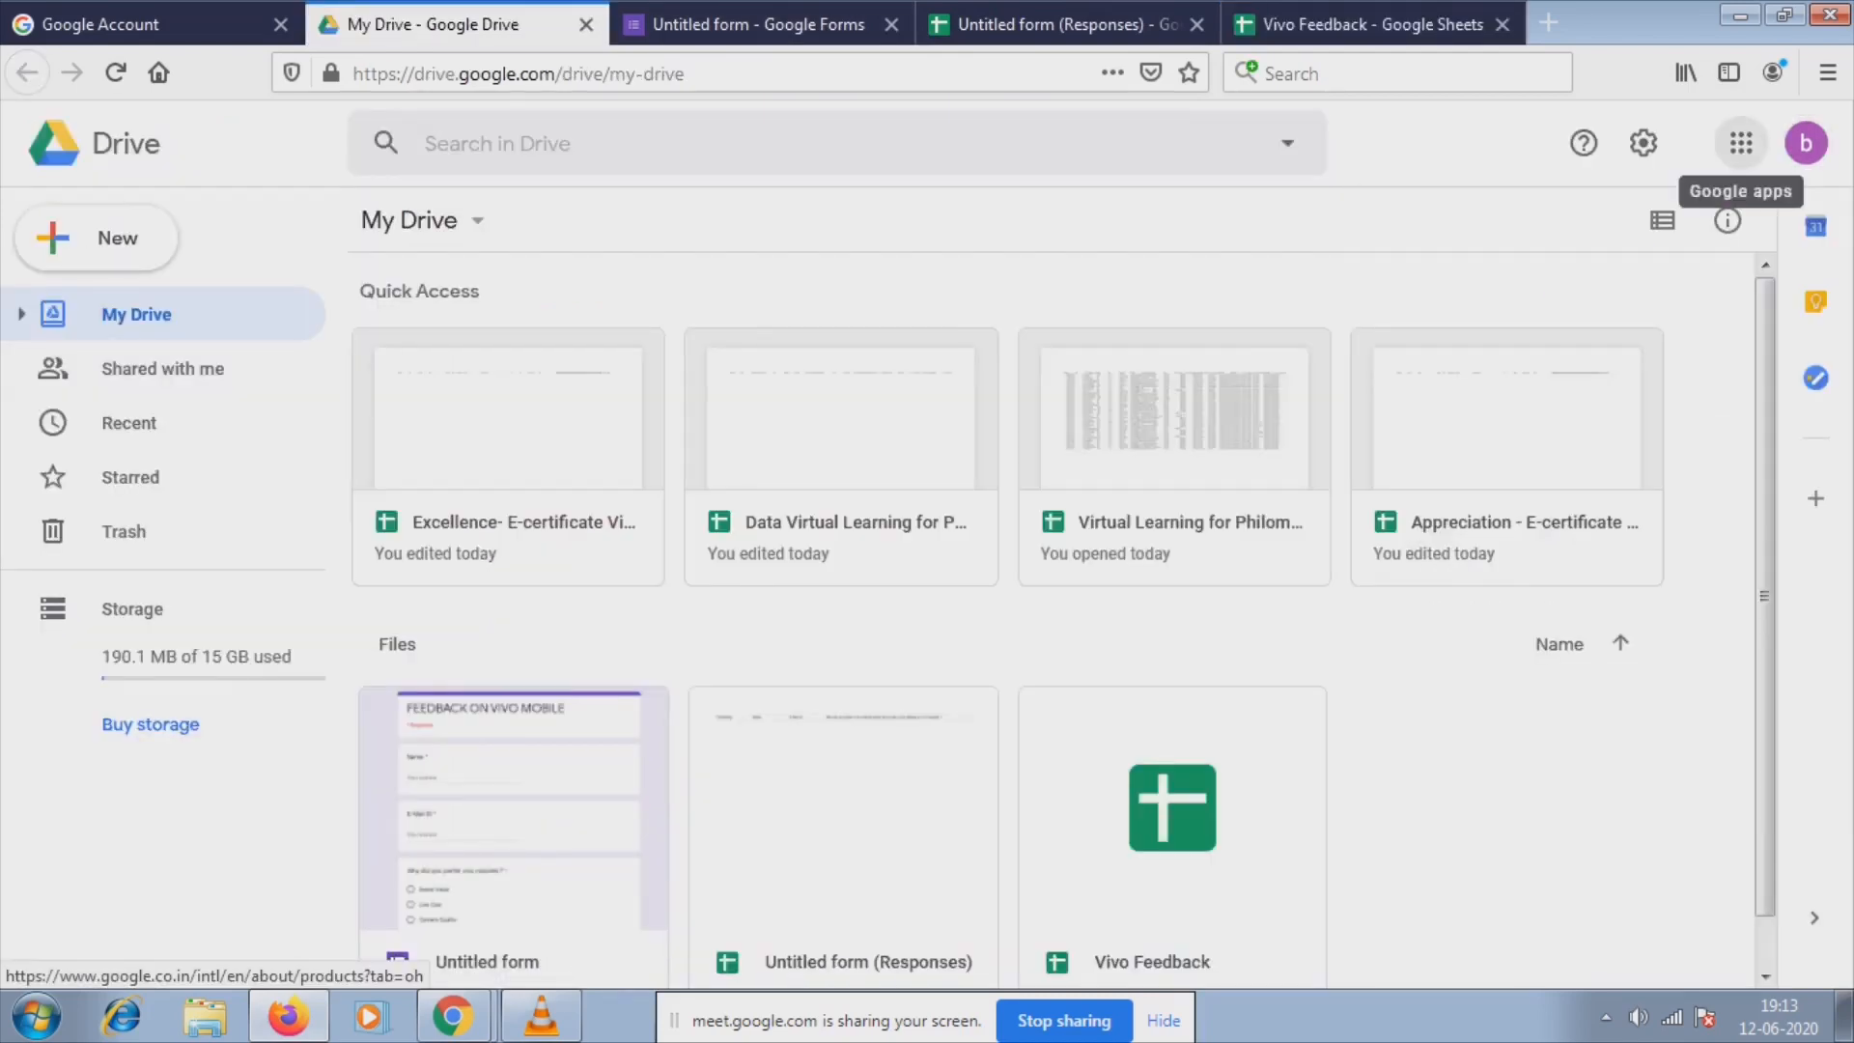
pyautogui.click(1741, 143)
pyautogui.scroll(-5, 1755, 590)
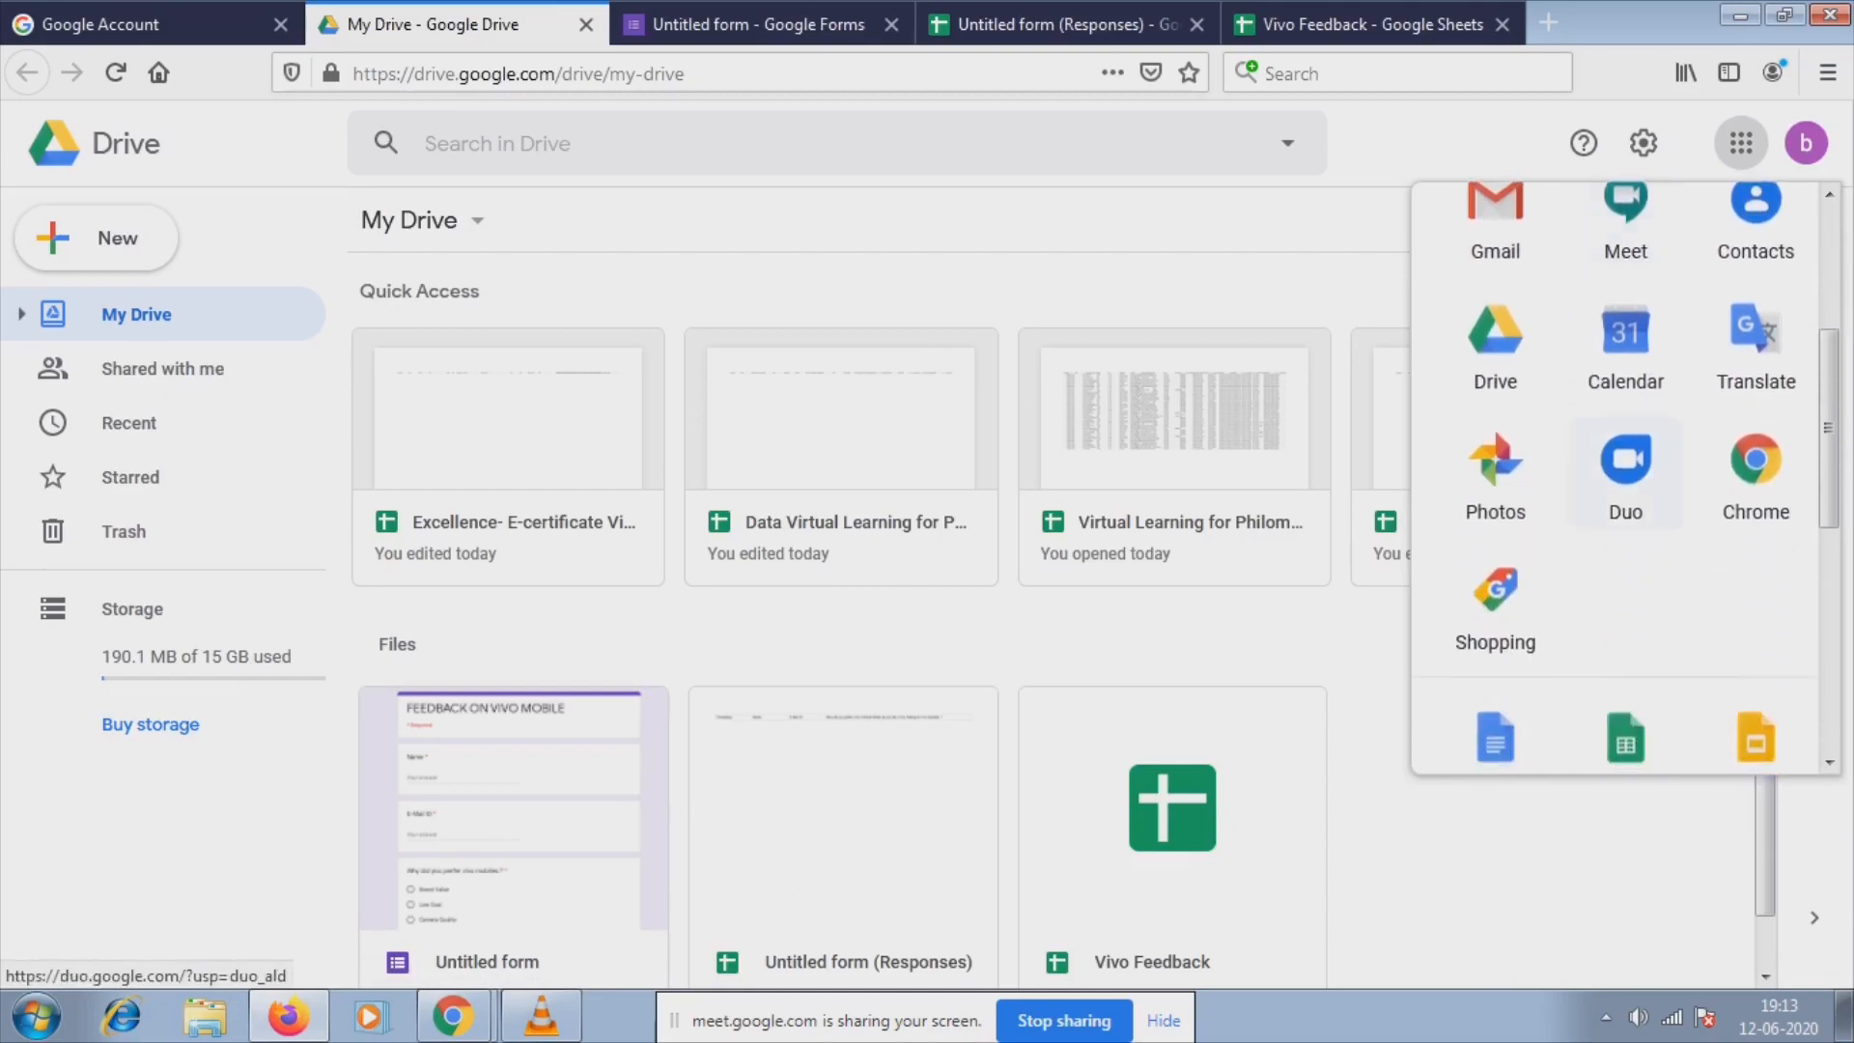
pyautogui.click(1755, 594)
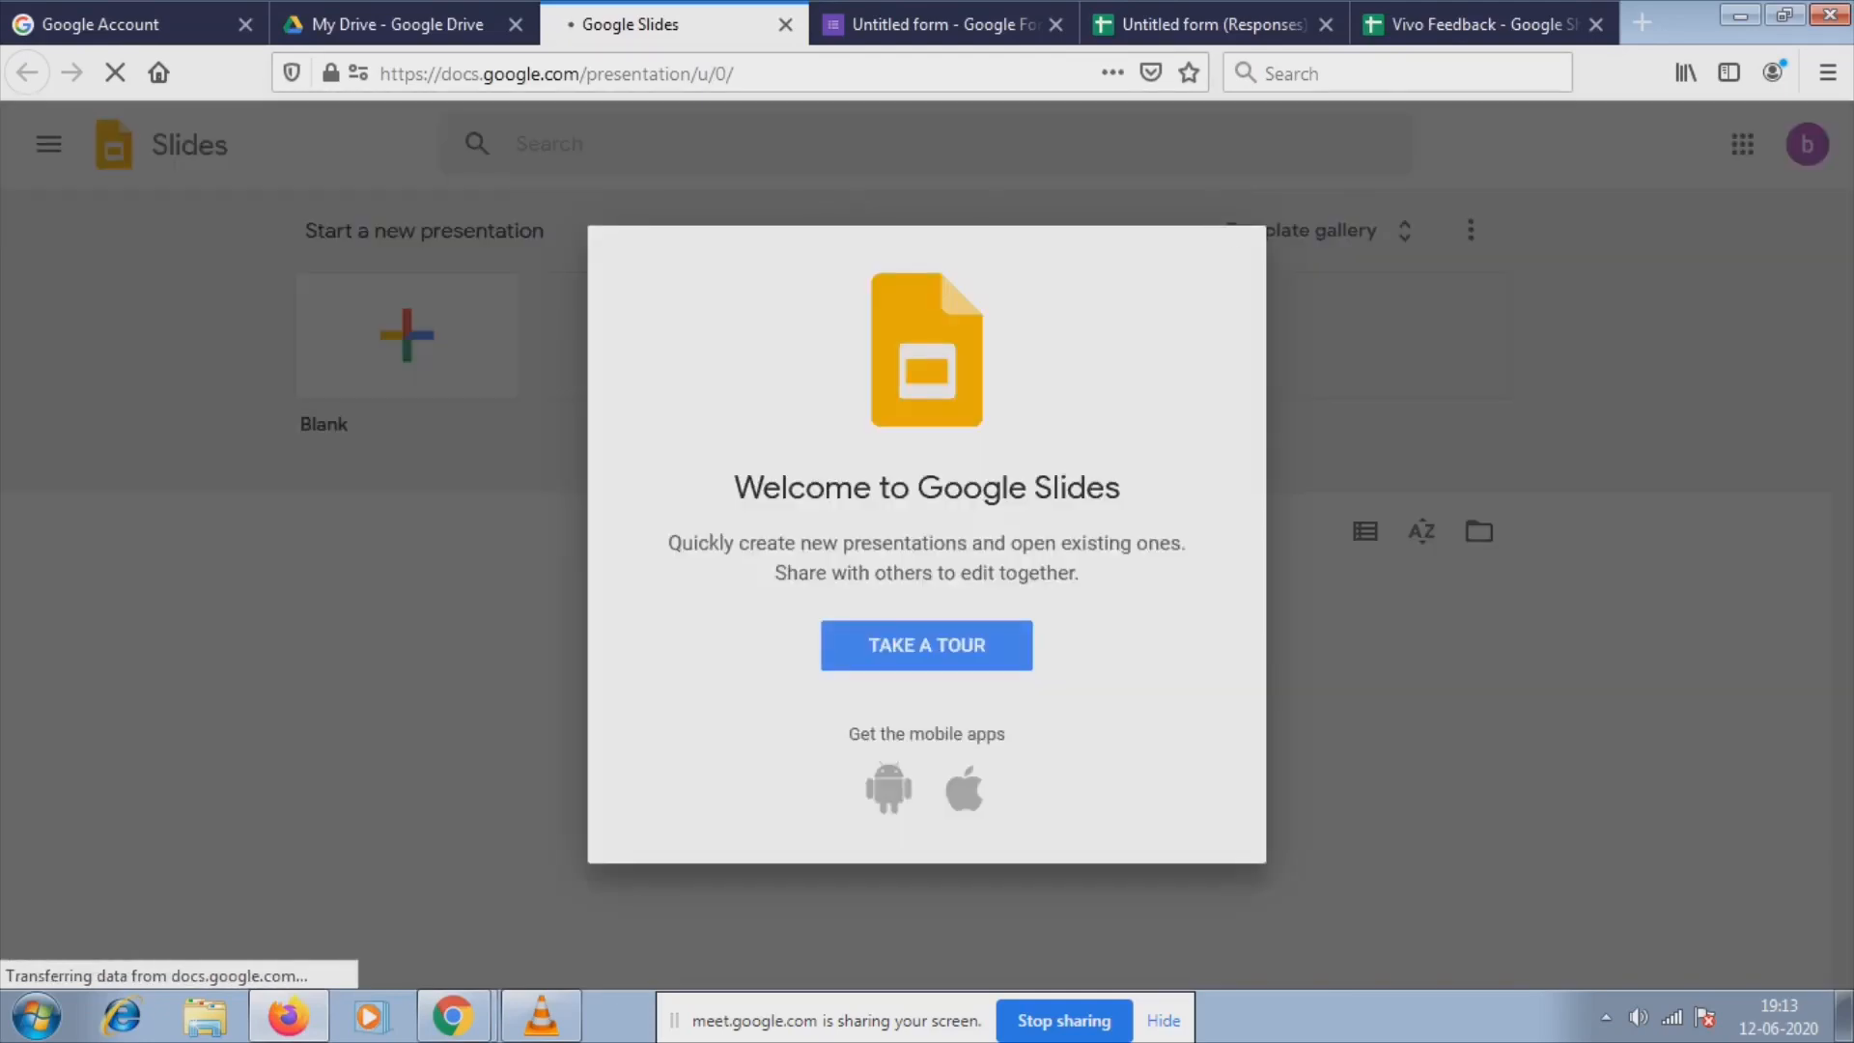
# Dismiss the Slides welcome message and start a new blank presentation.
pyautogui.click(1235, 255)
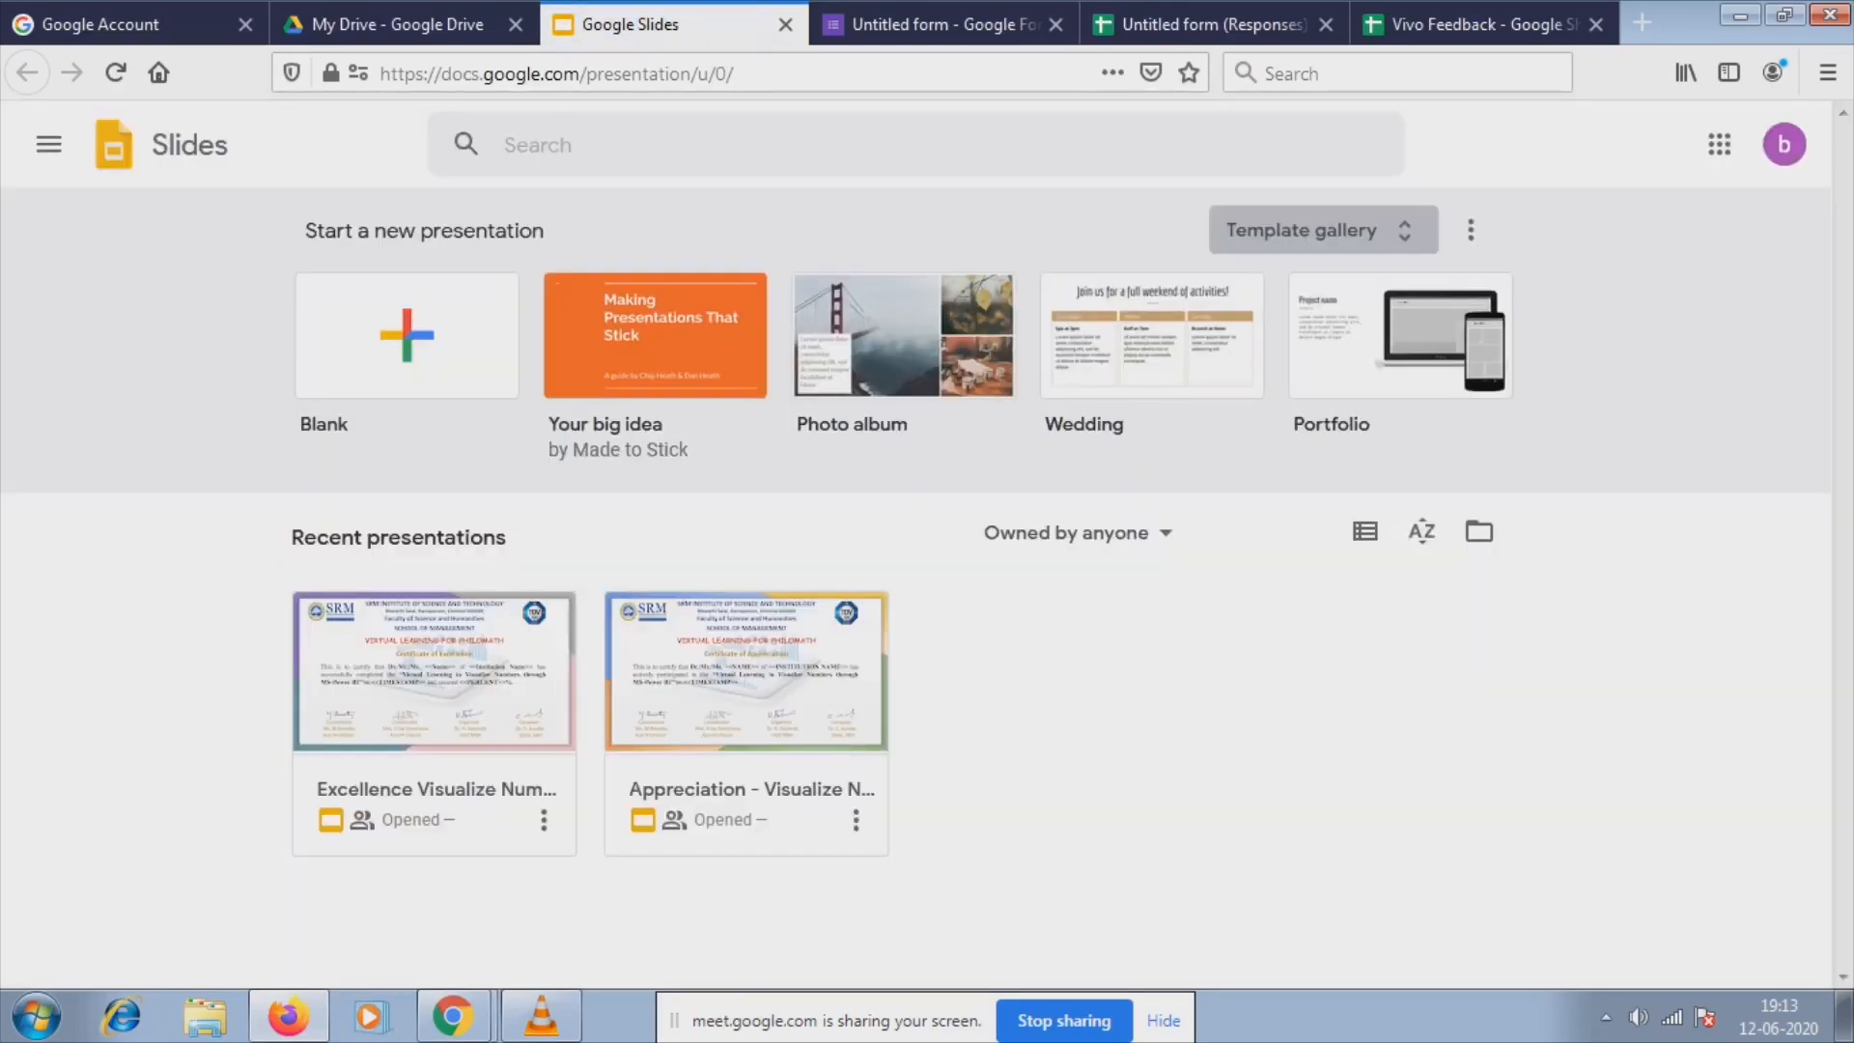
pyautogui.click(406, 335)
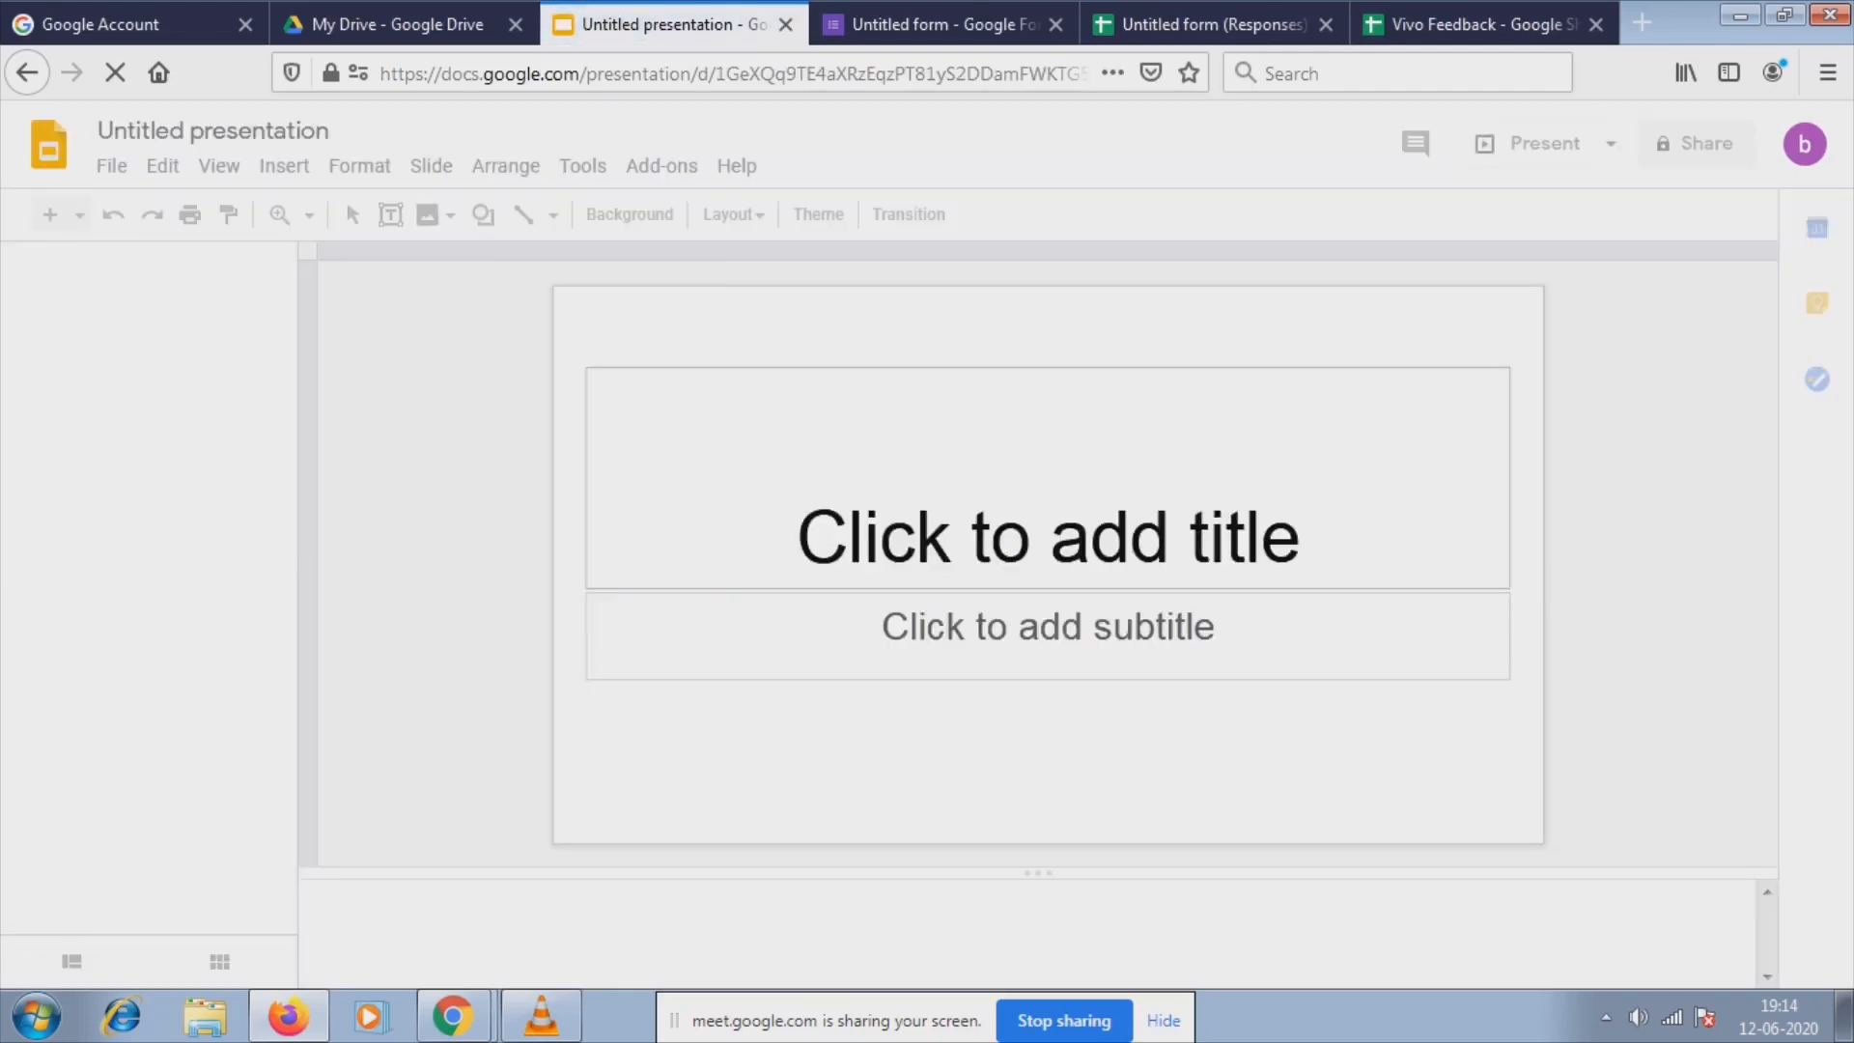
pyautogui.click(111, 166)
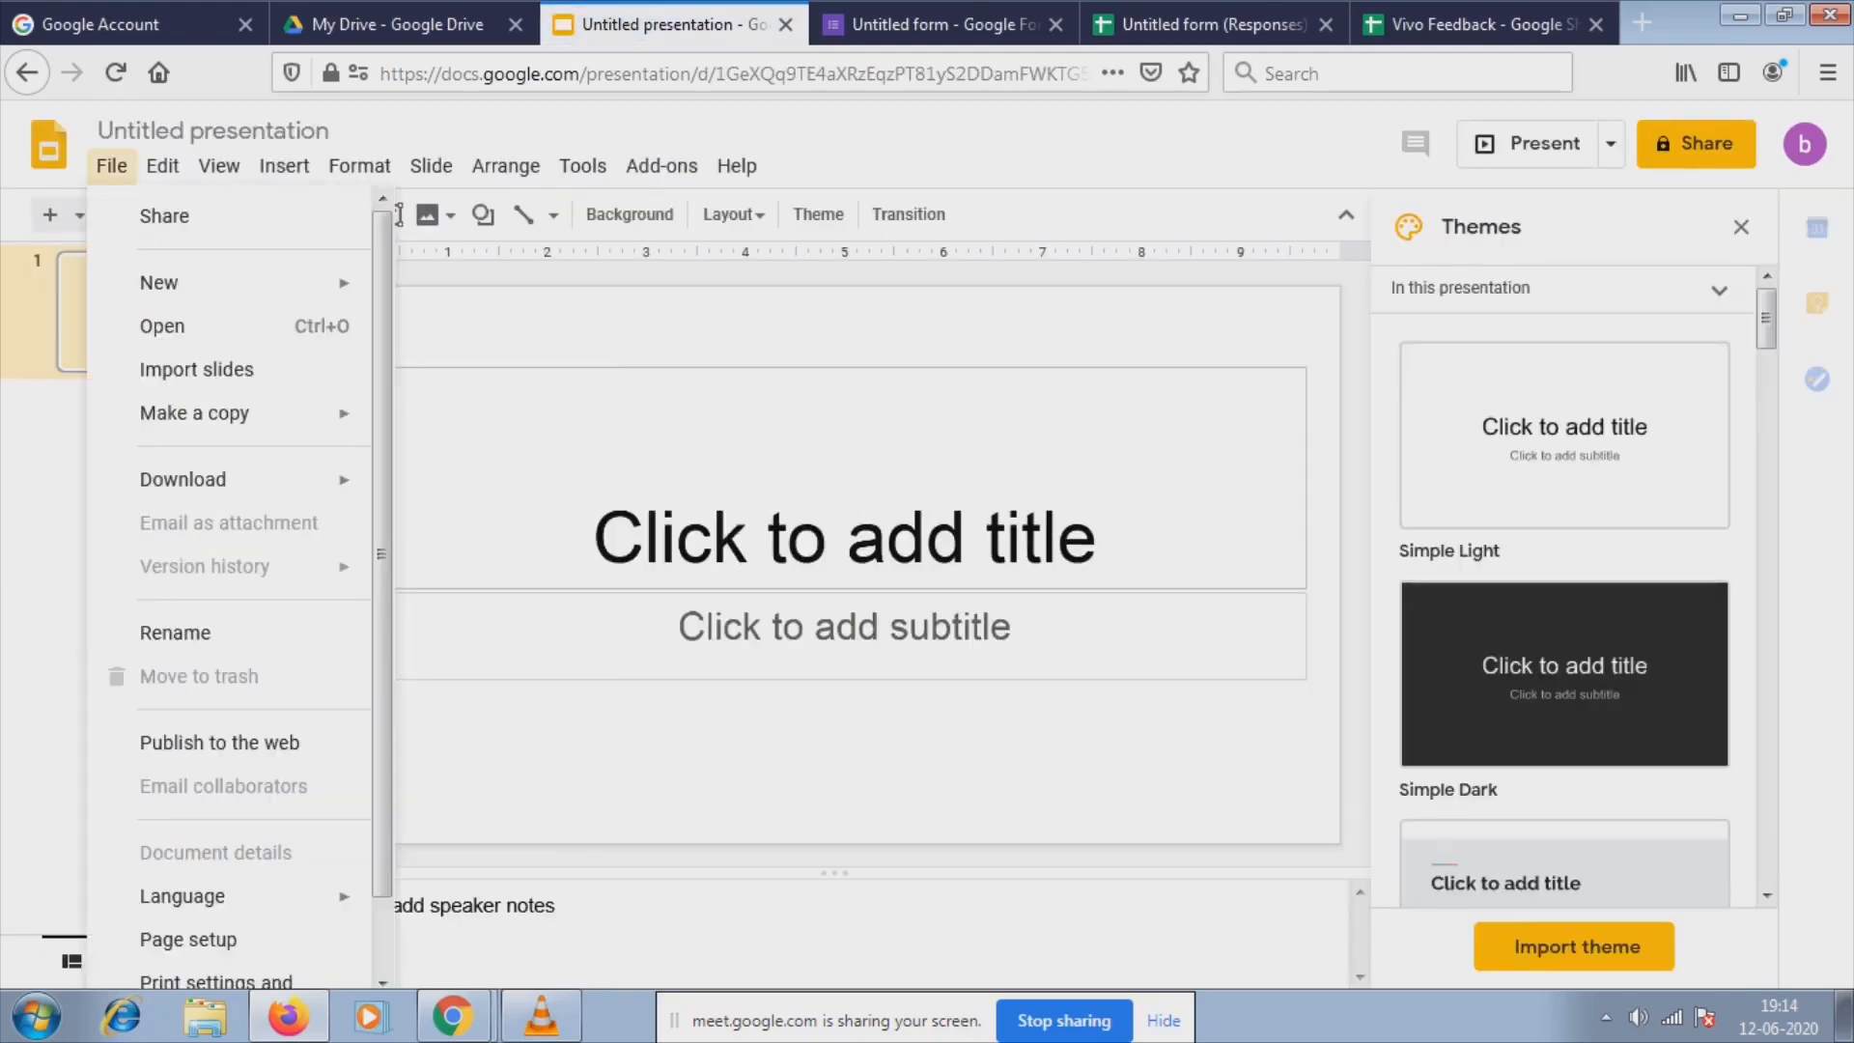
pyautogui.moveTo(219, 166)
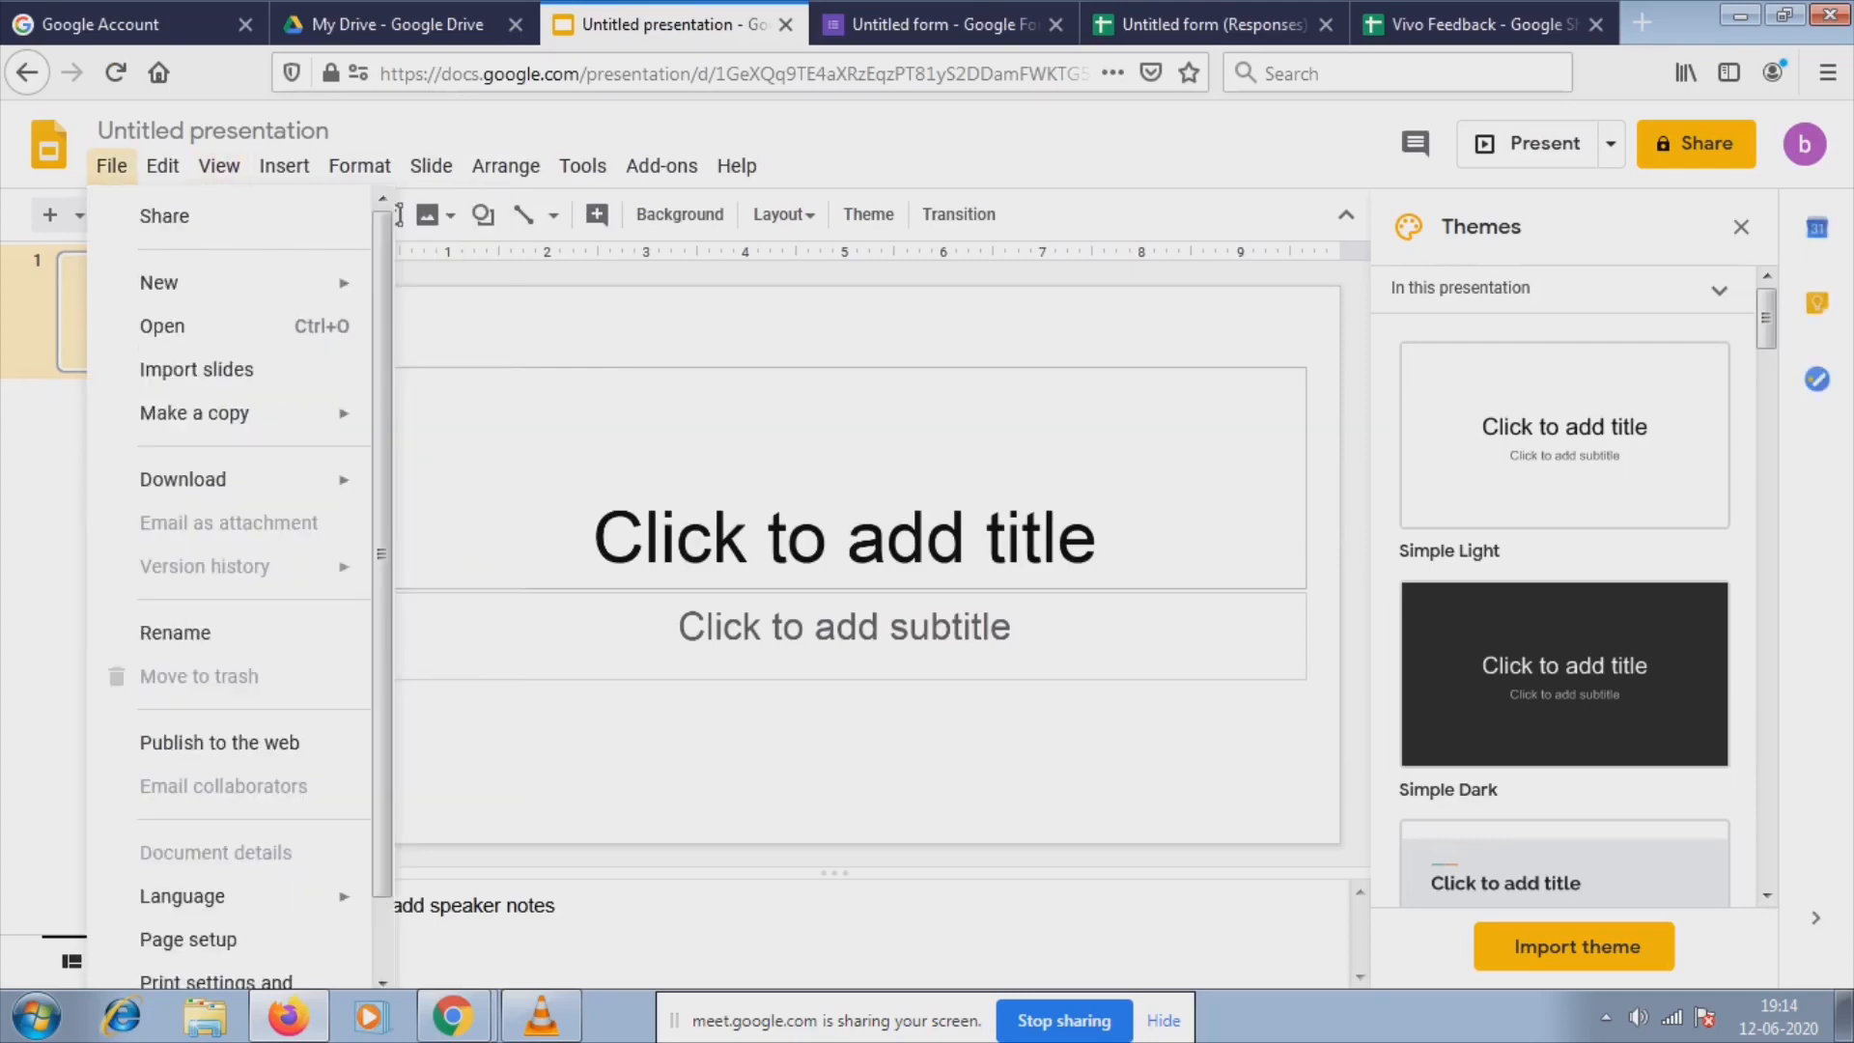
pyautogui.click(1564, 867)
# Try the Streamline theme, settle on Focus, and select the title placeholder.
pyautogui.click(1574, 946)
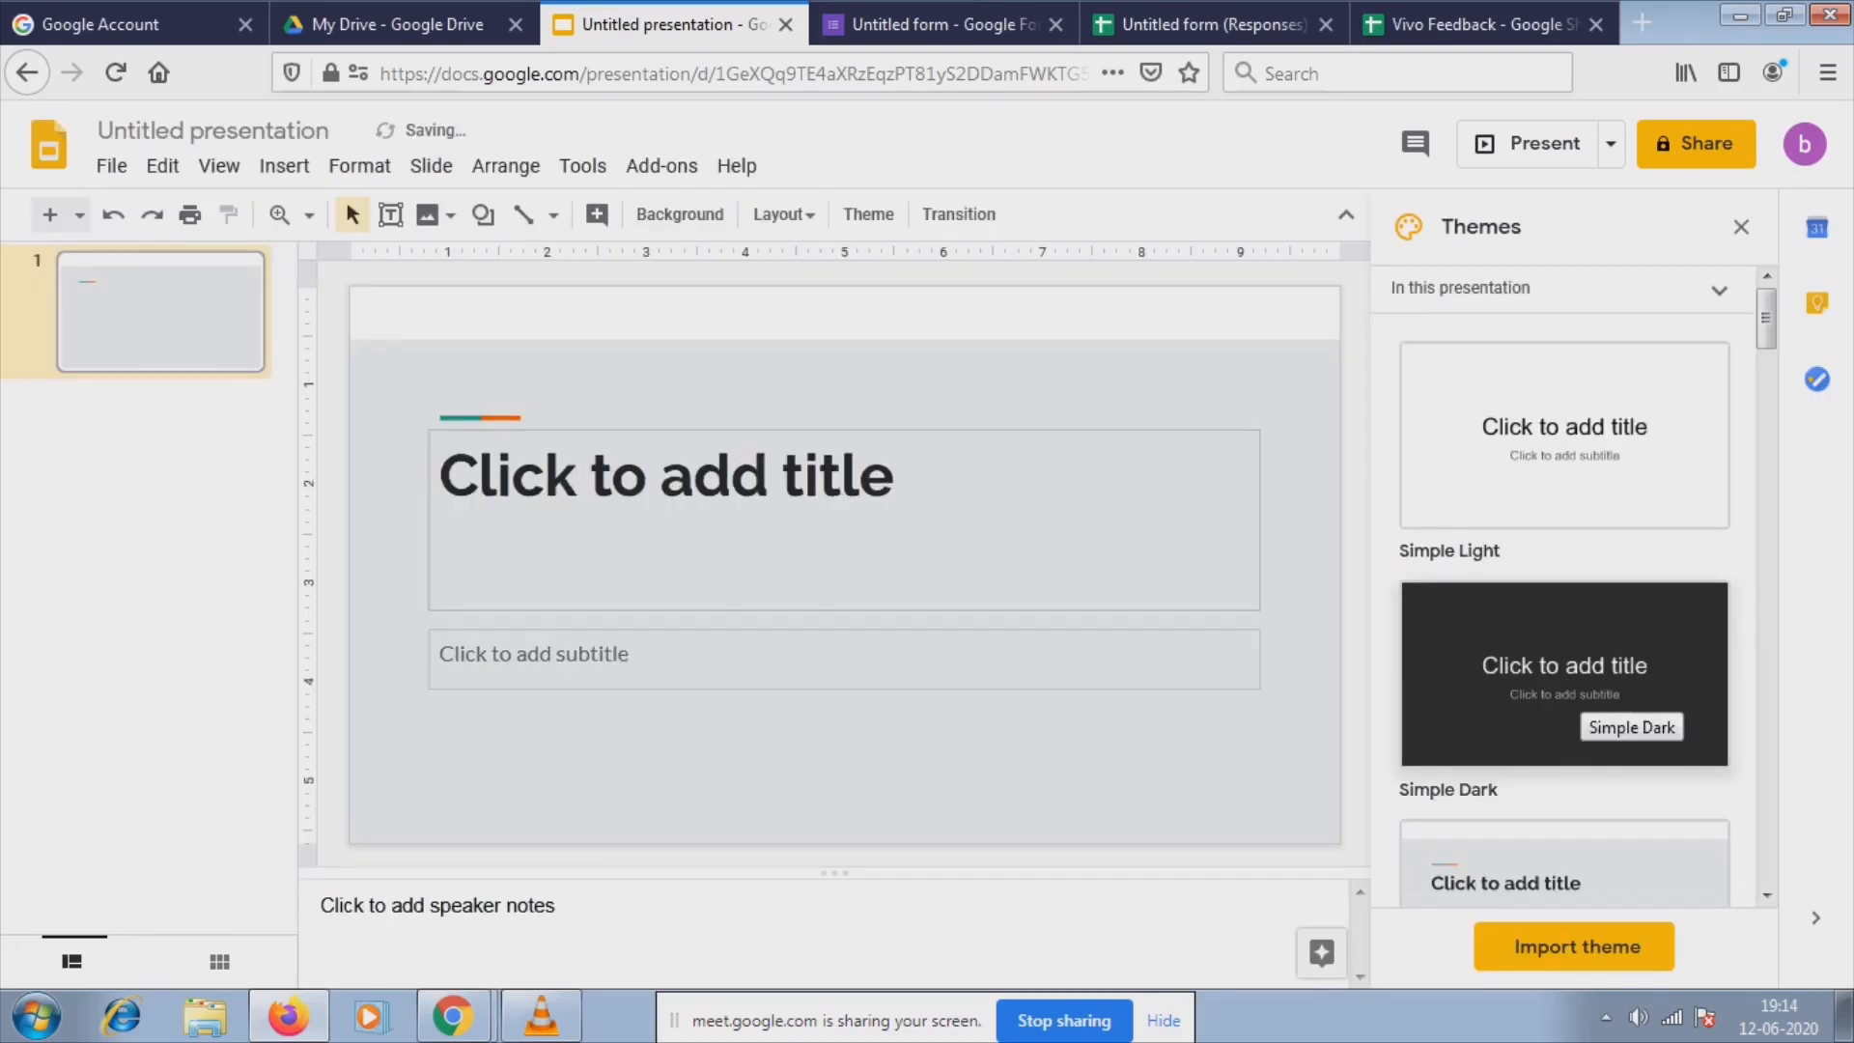
pyautogui.scroll(-1, 1622, 709)
pyautogui.scroll(-1, 1623, 709)
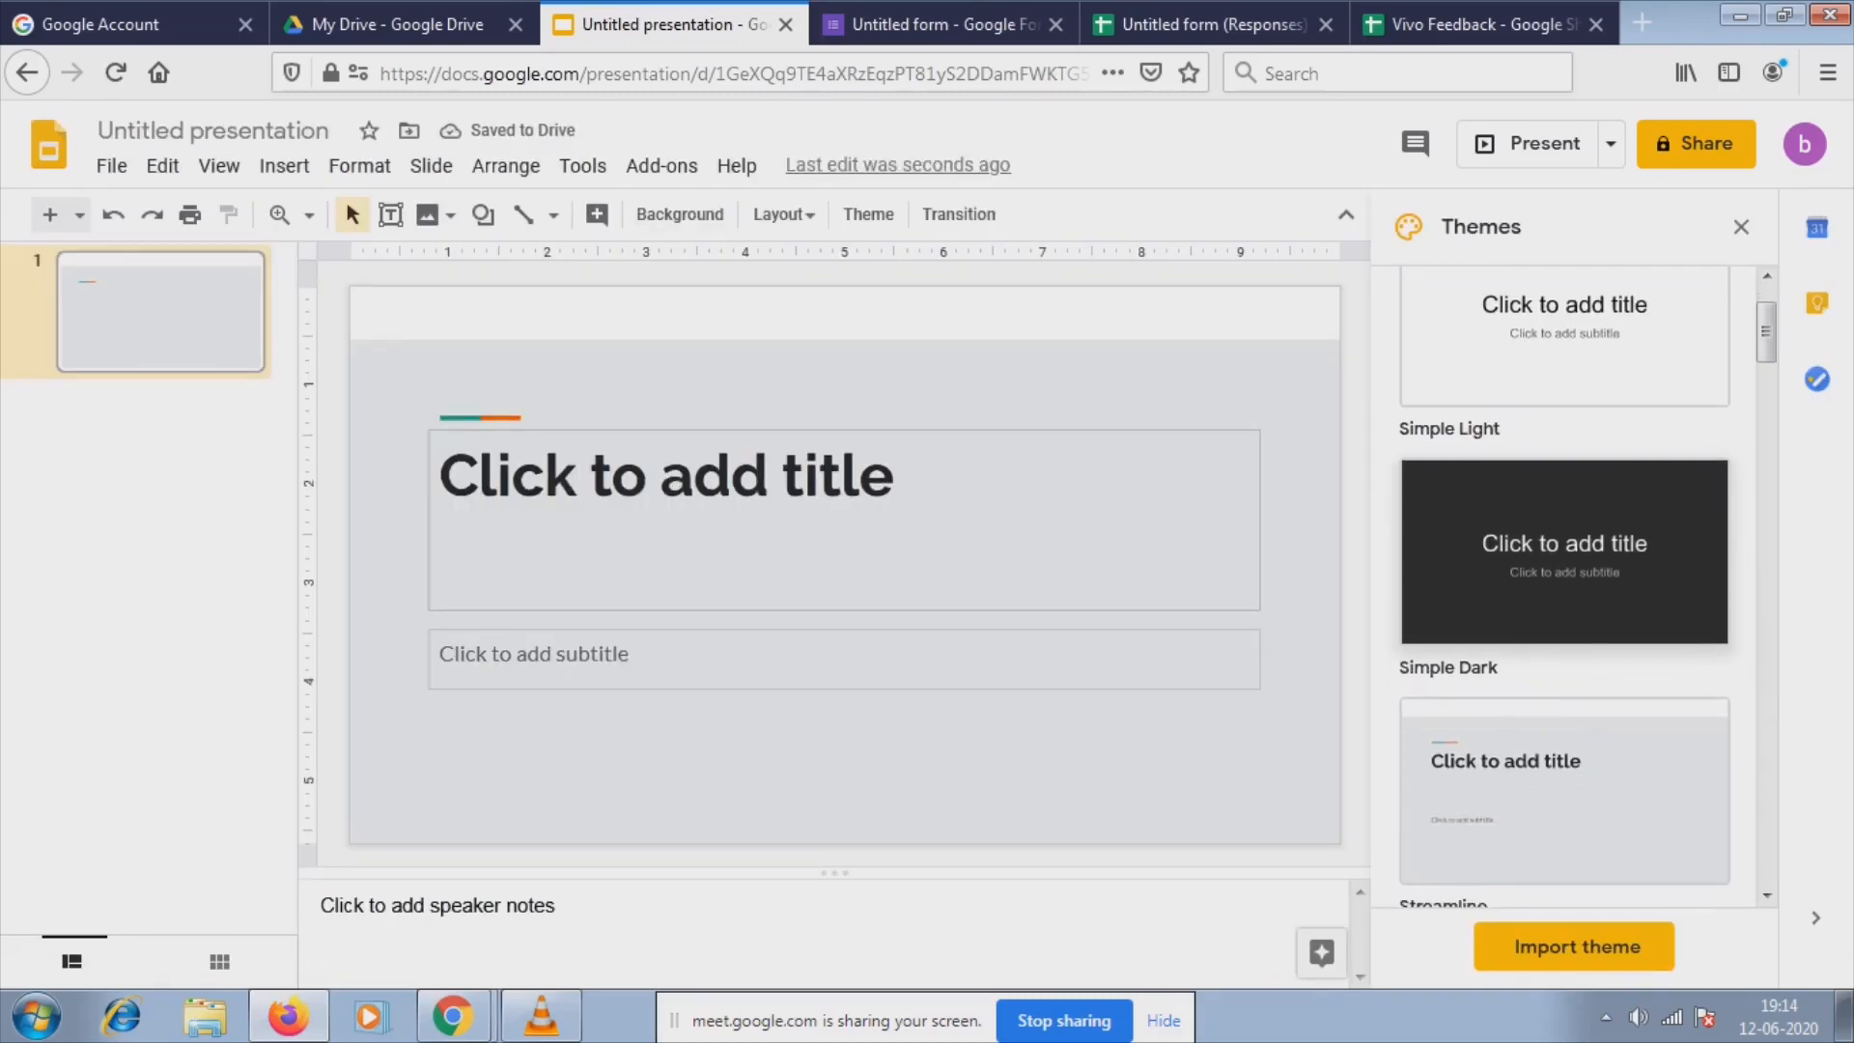
pyautogui.scroll(-3, 1623, 709)
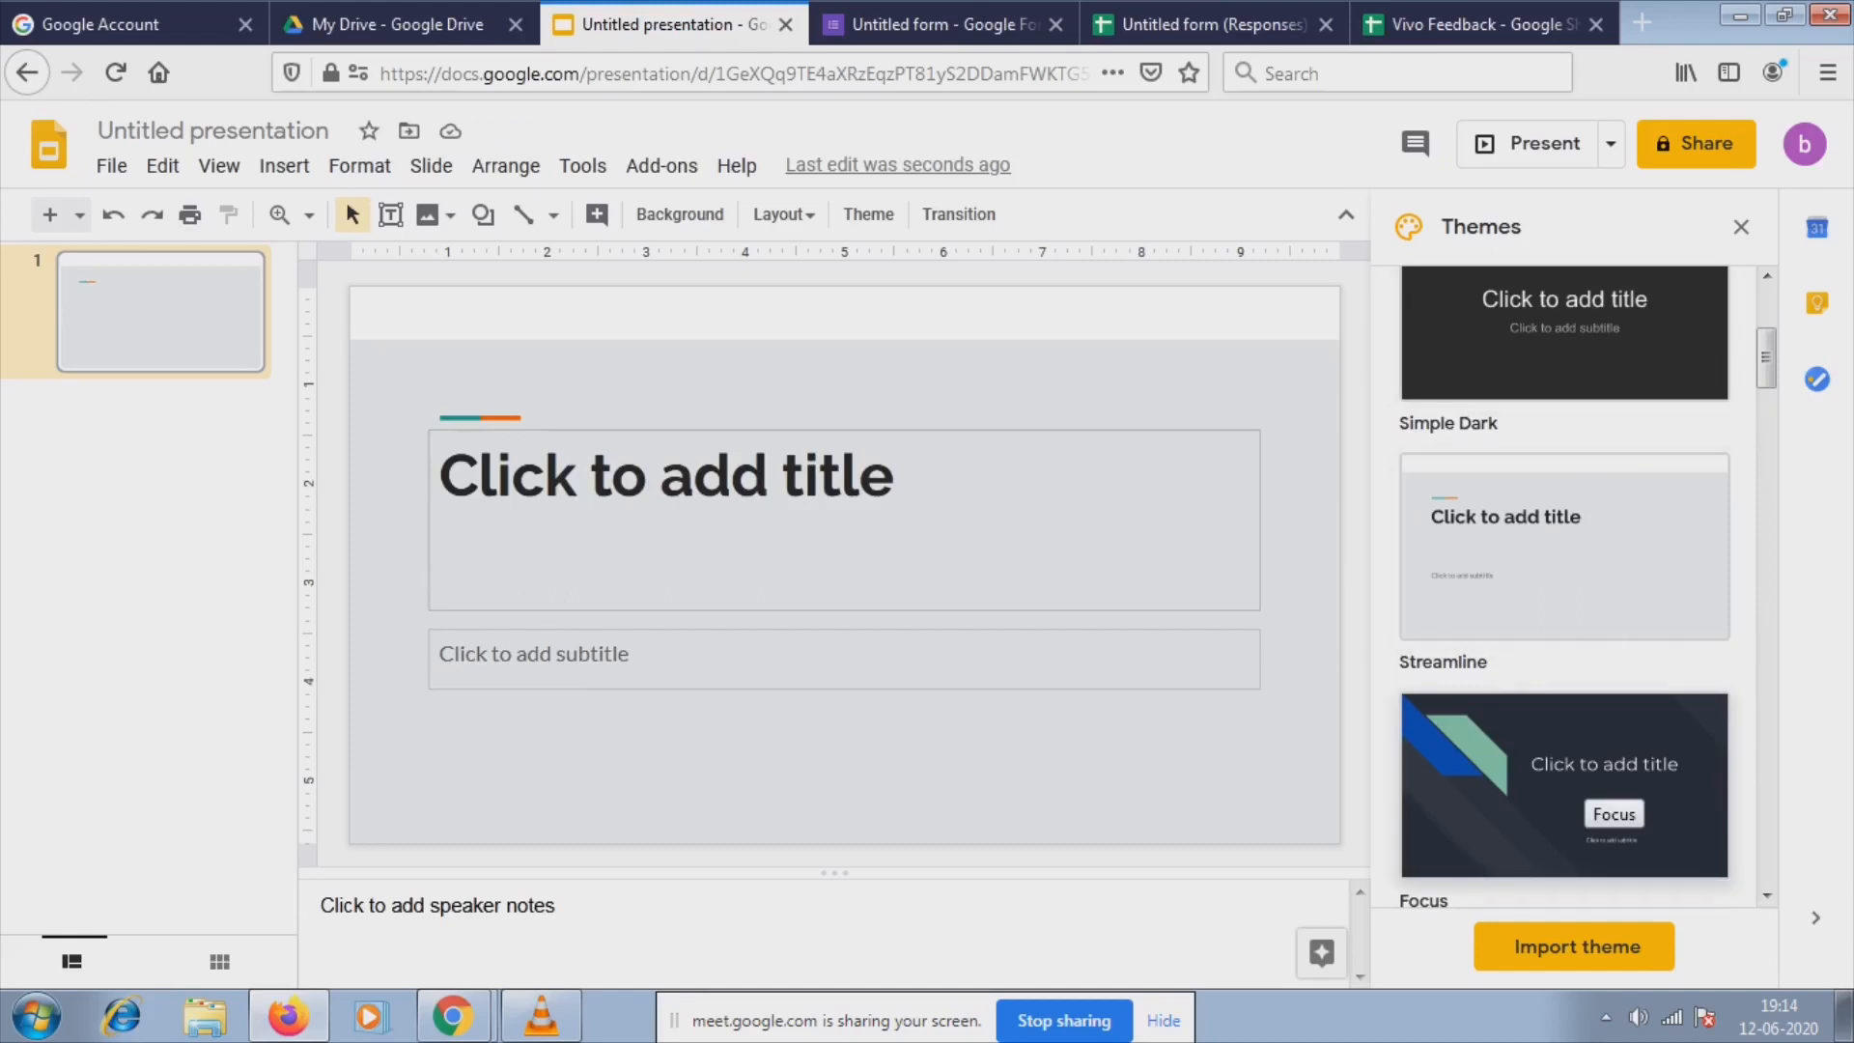
pyautogui.click(1585, 775)
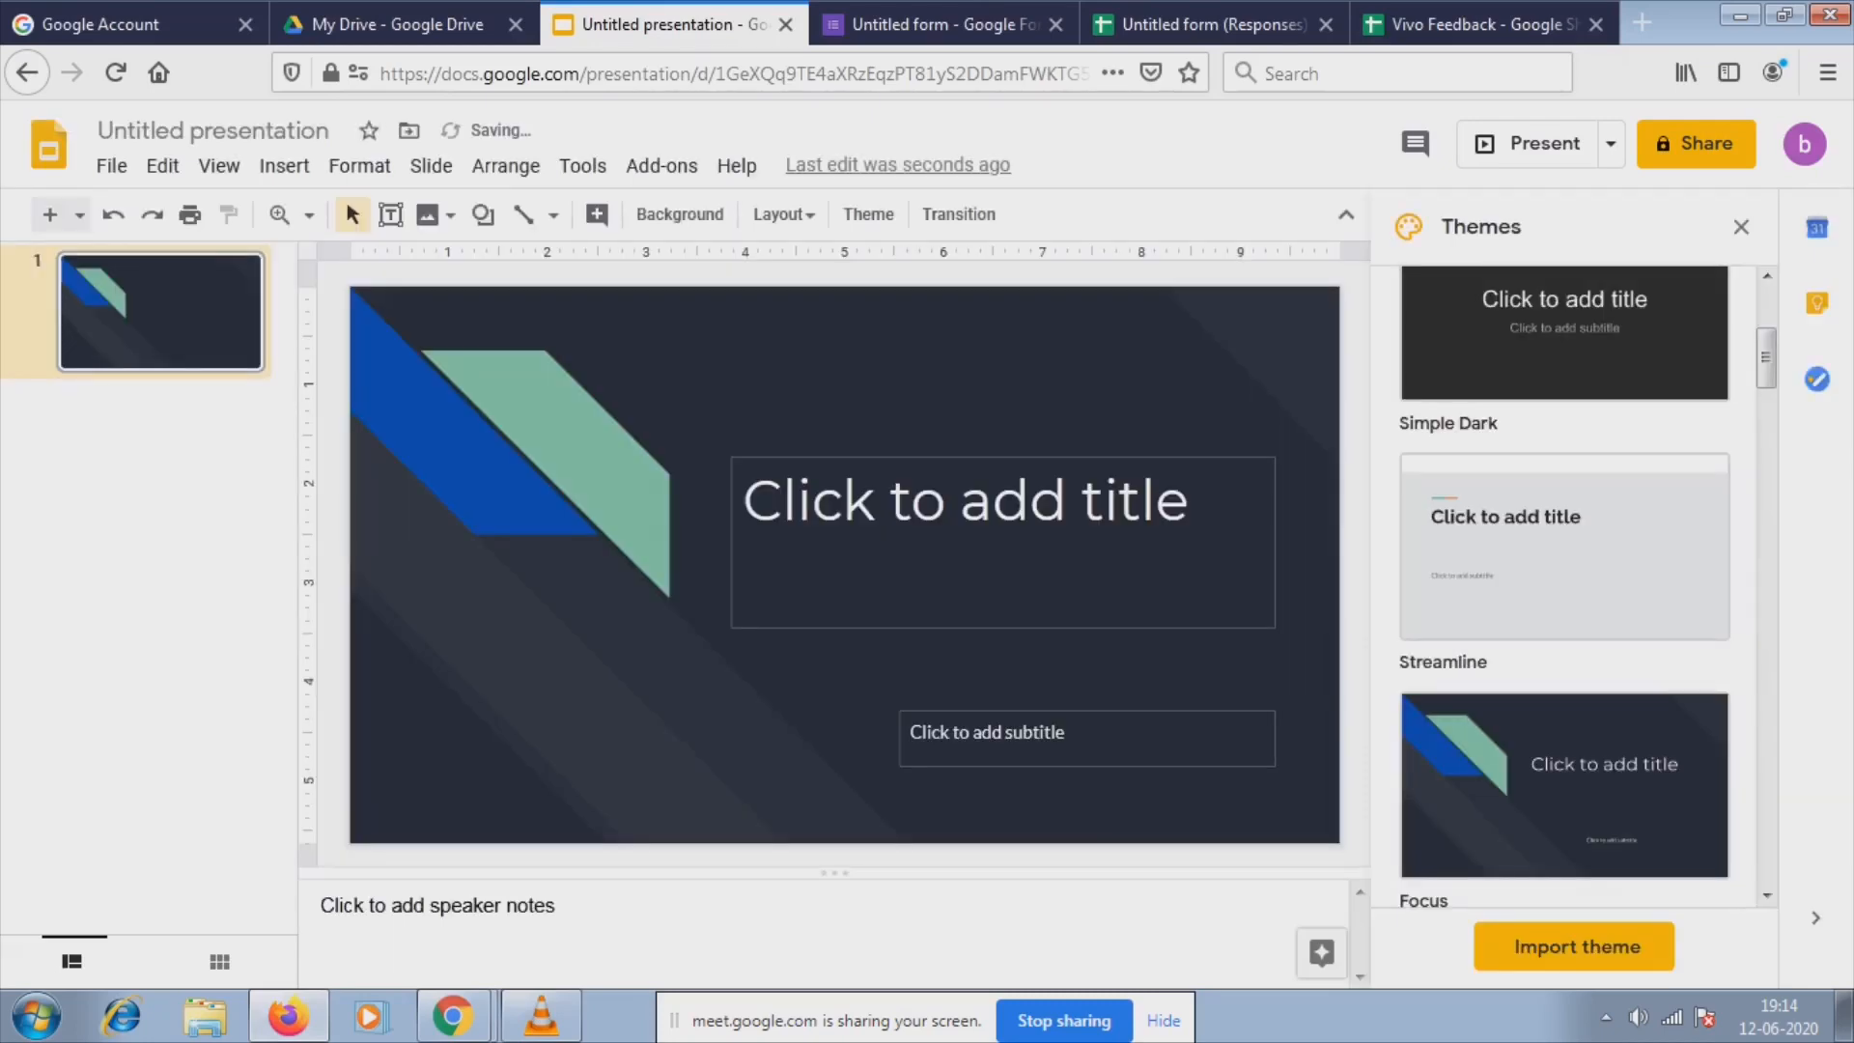
pyautogui.click(965, 502)
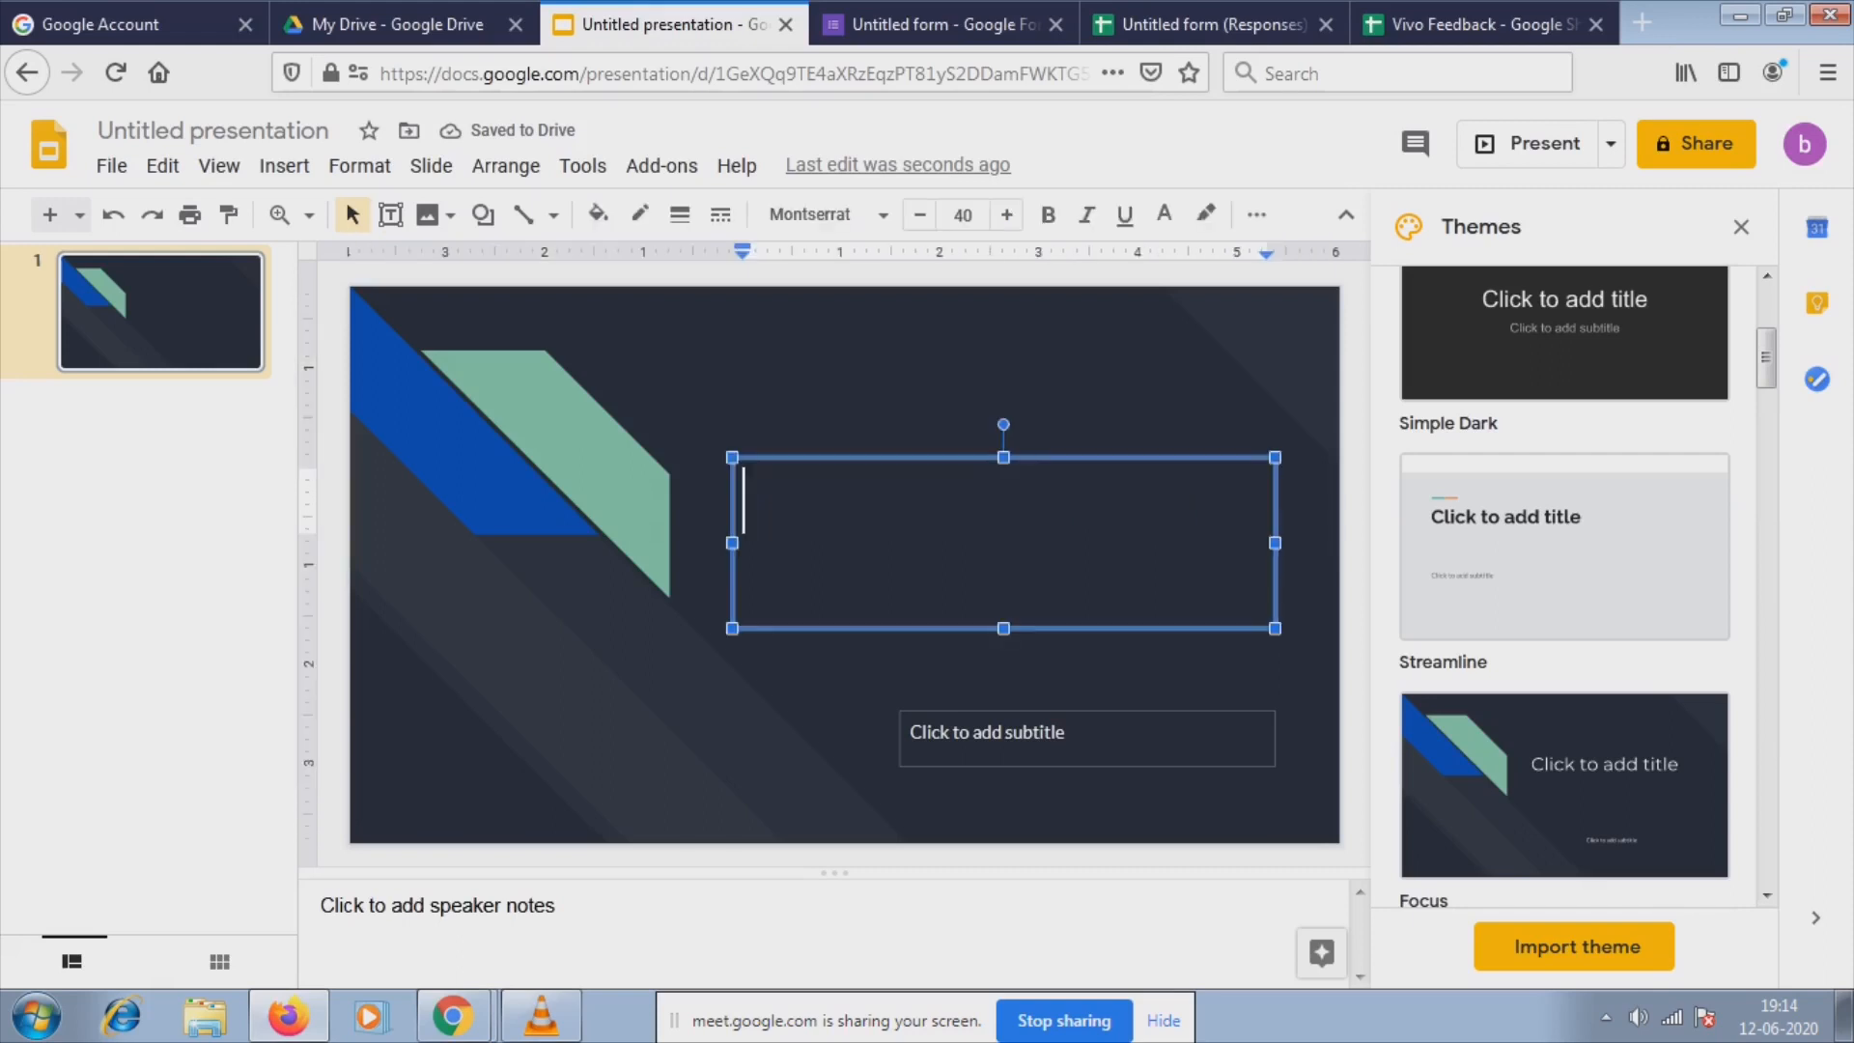
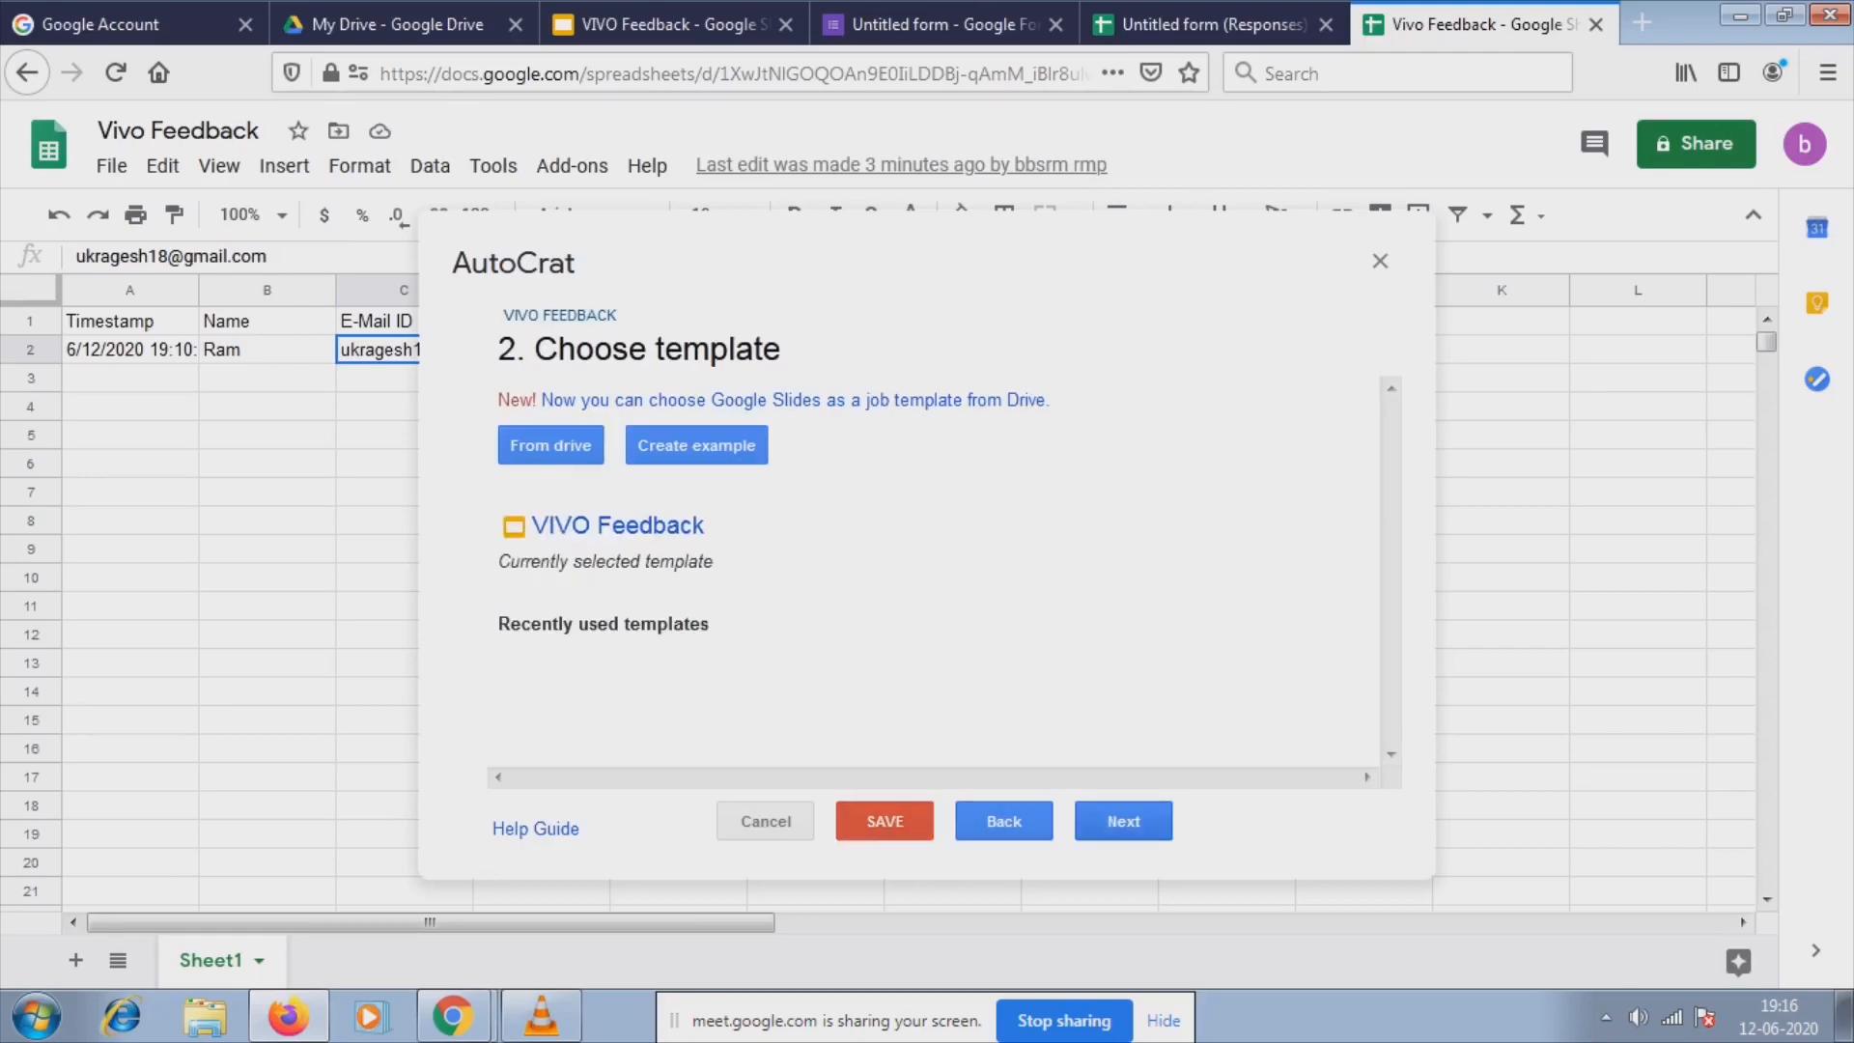
# With the VIVO Feedback template chosen, advance to mapping the source data.
pyautogui.click(1123, 821)
# Choose Sheet1 as the merge tab and continue to file settings.
pyautogui.click(751, 425)
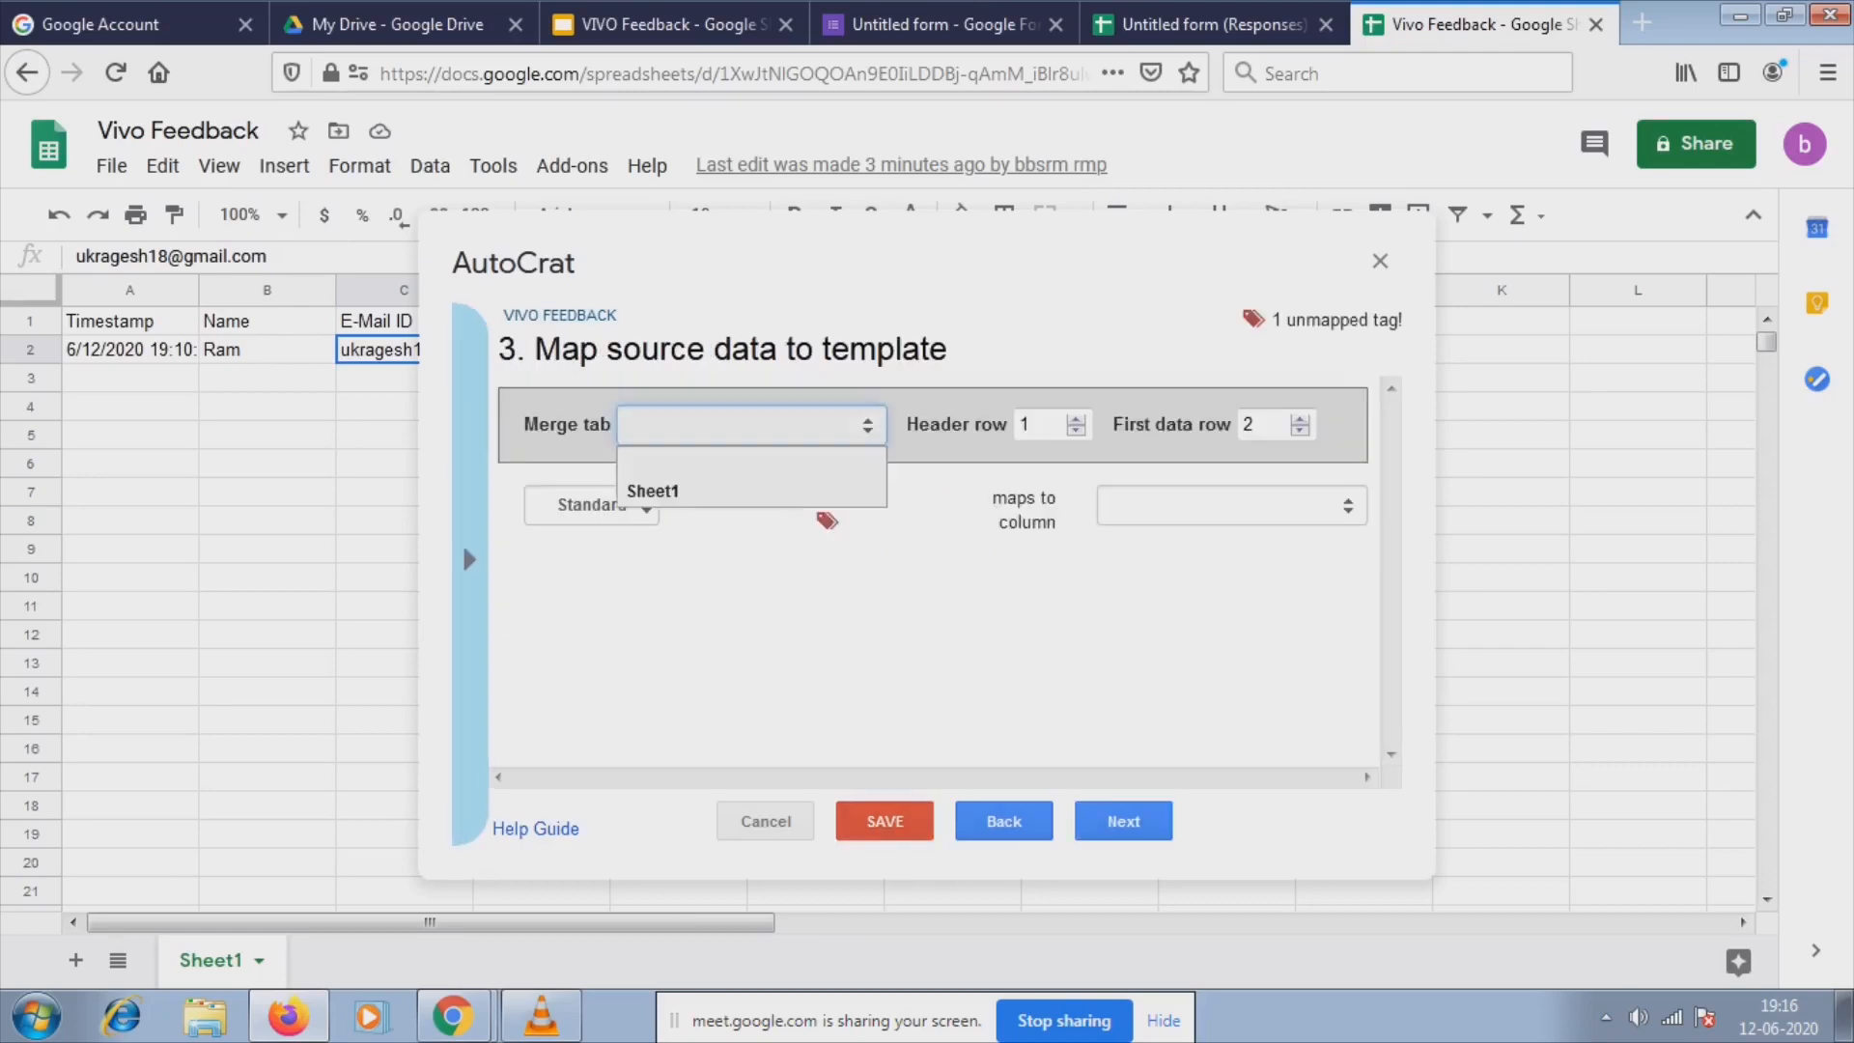
pyautogui.click(645, 494)
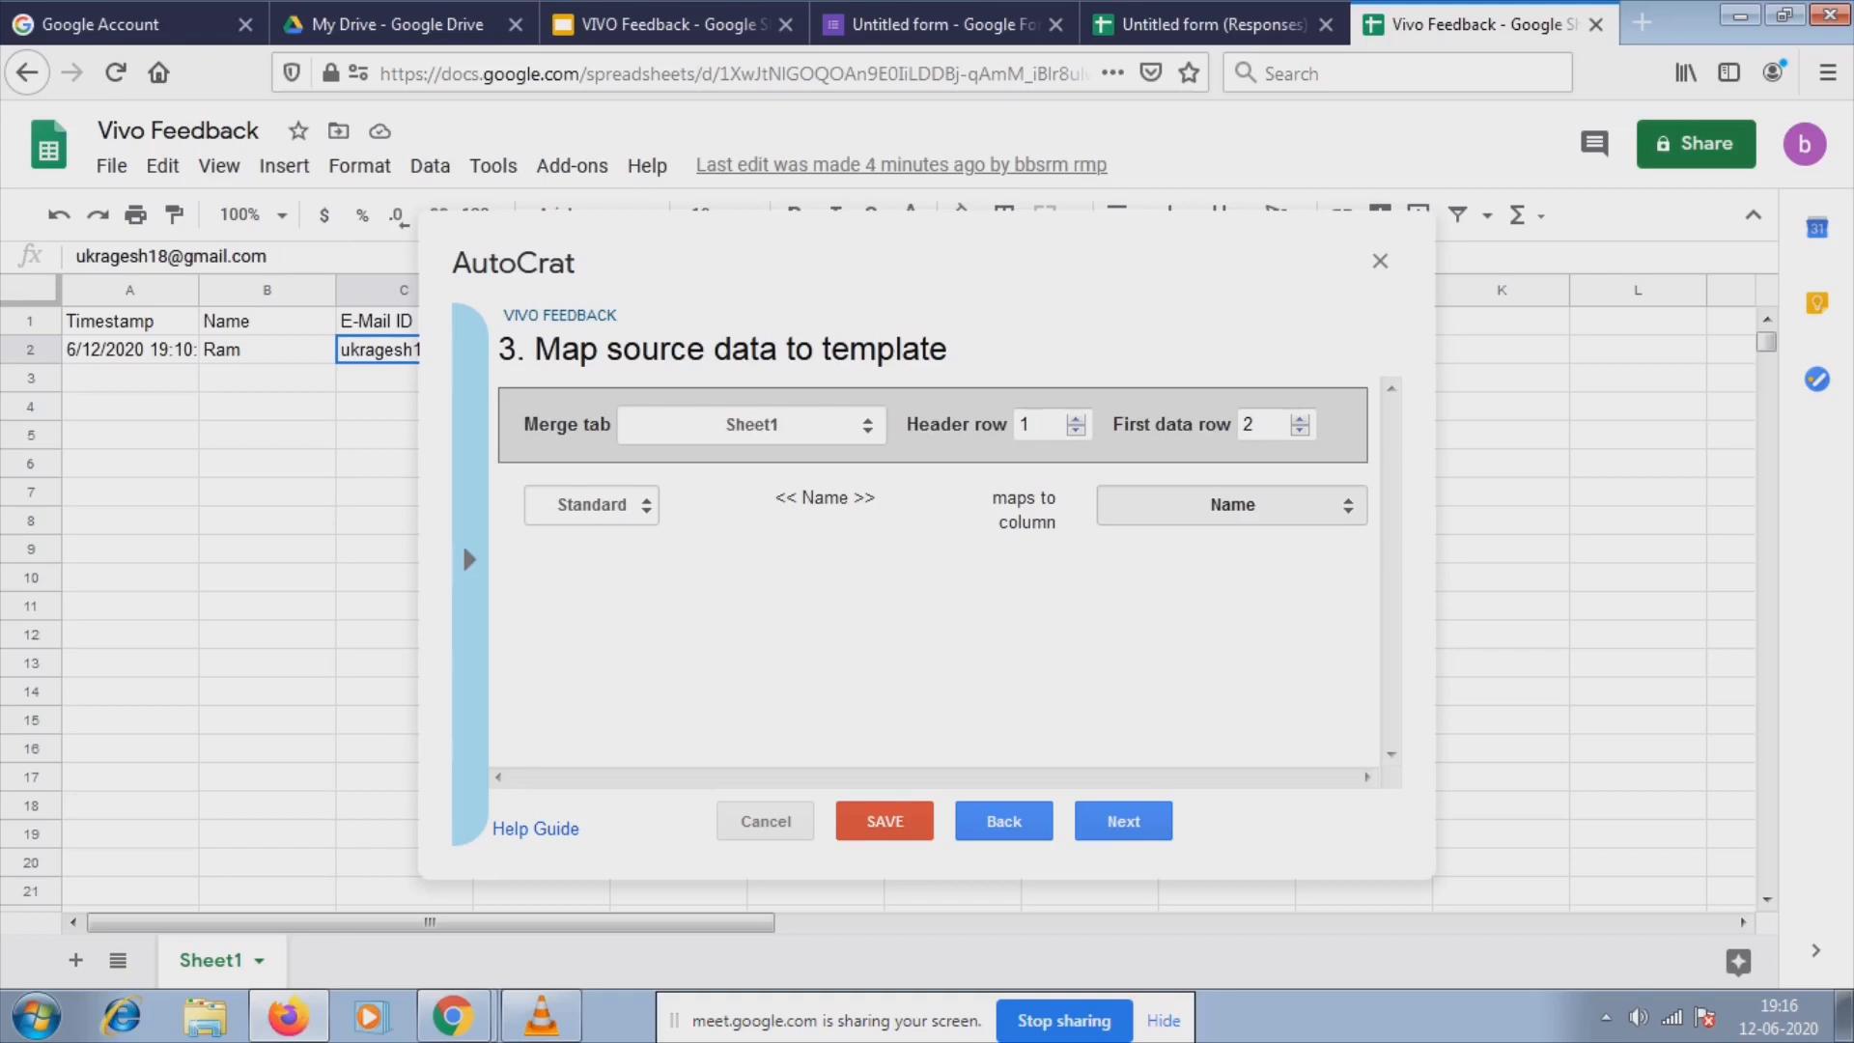
pyautogui.click(1123, 821)
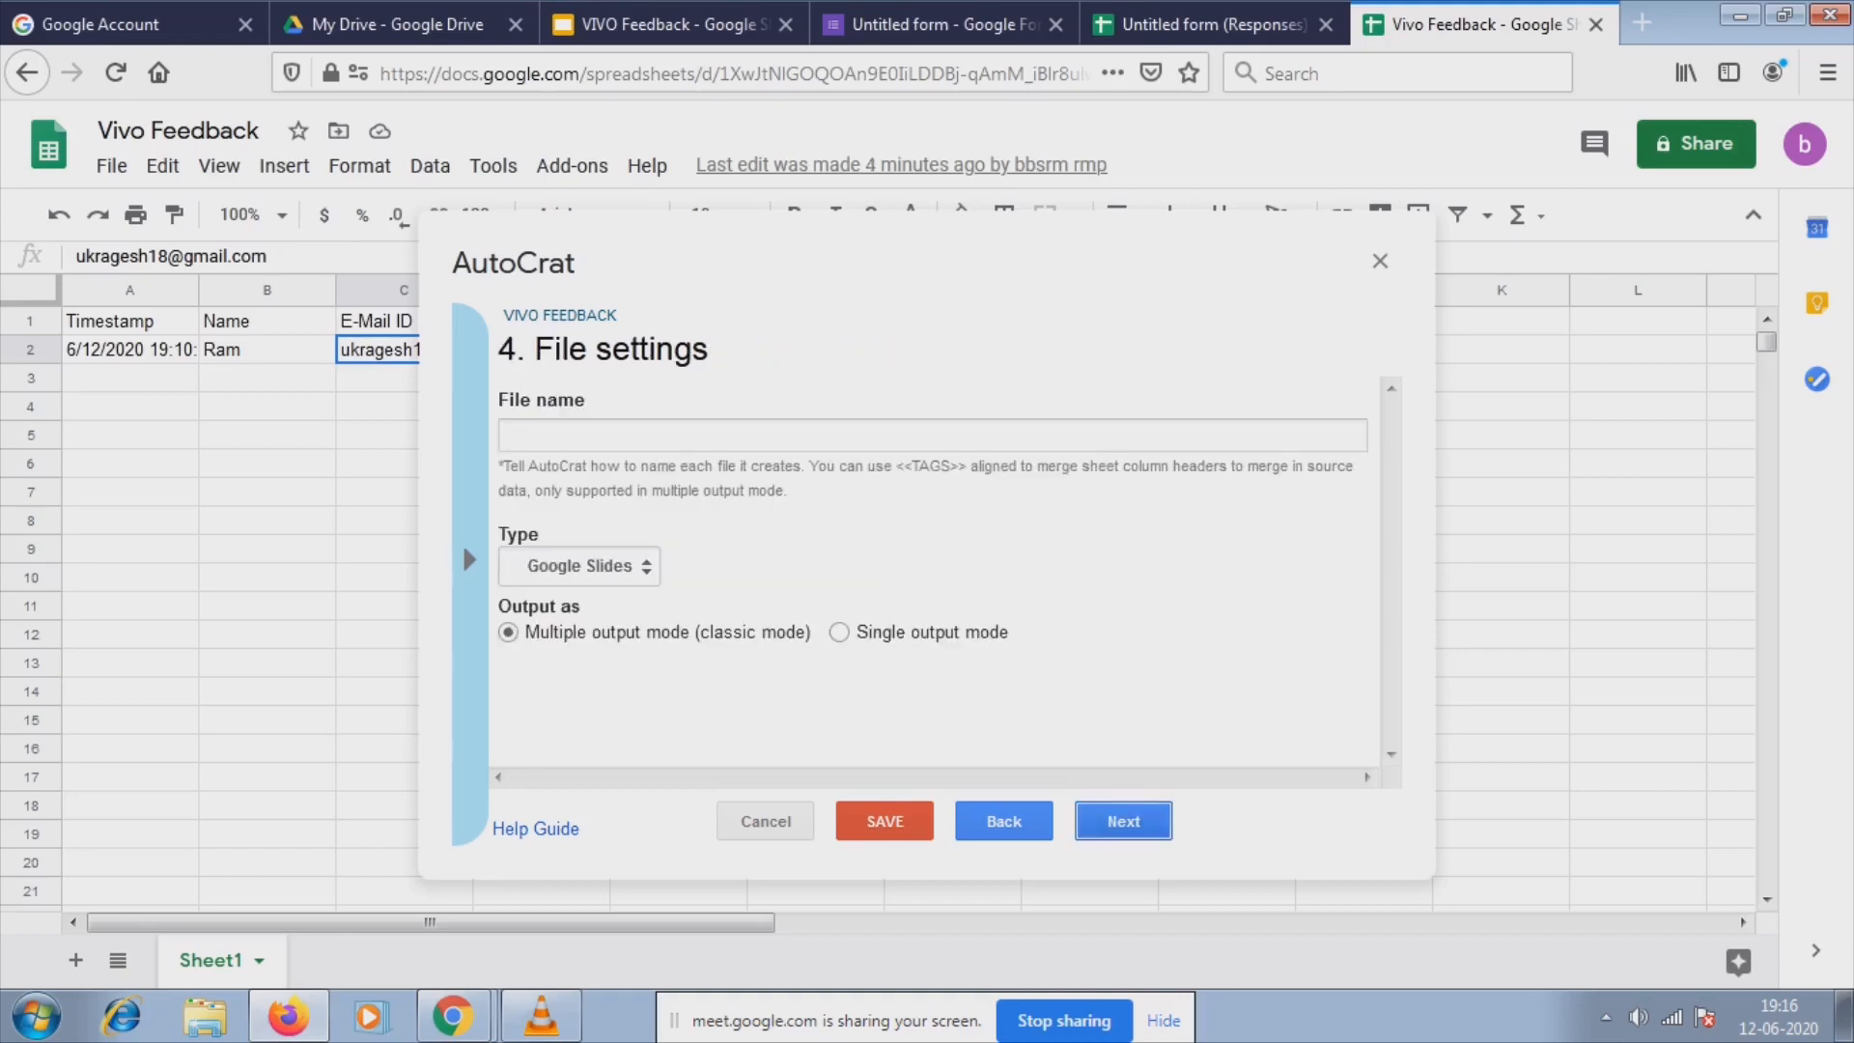
# Name the output files '<<Name>> Vivo Feedback' using the <<Name>> tag from the tag list.
pyautogui.click(932, 435)
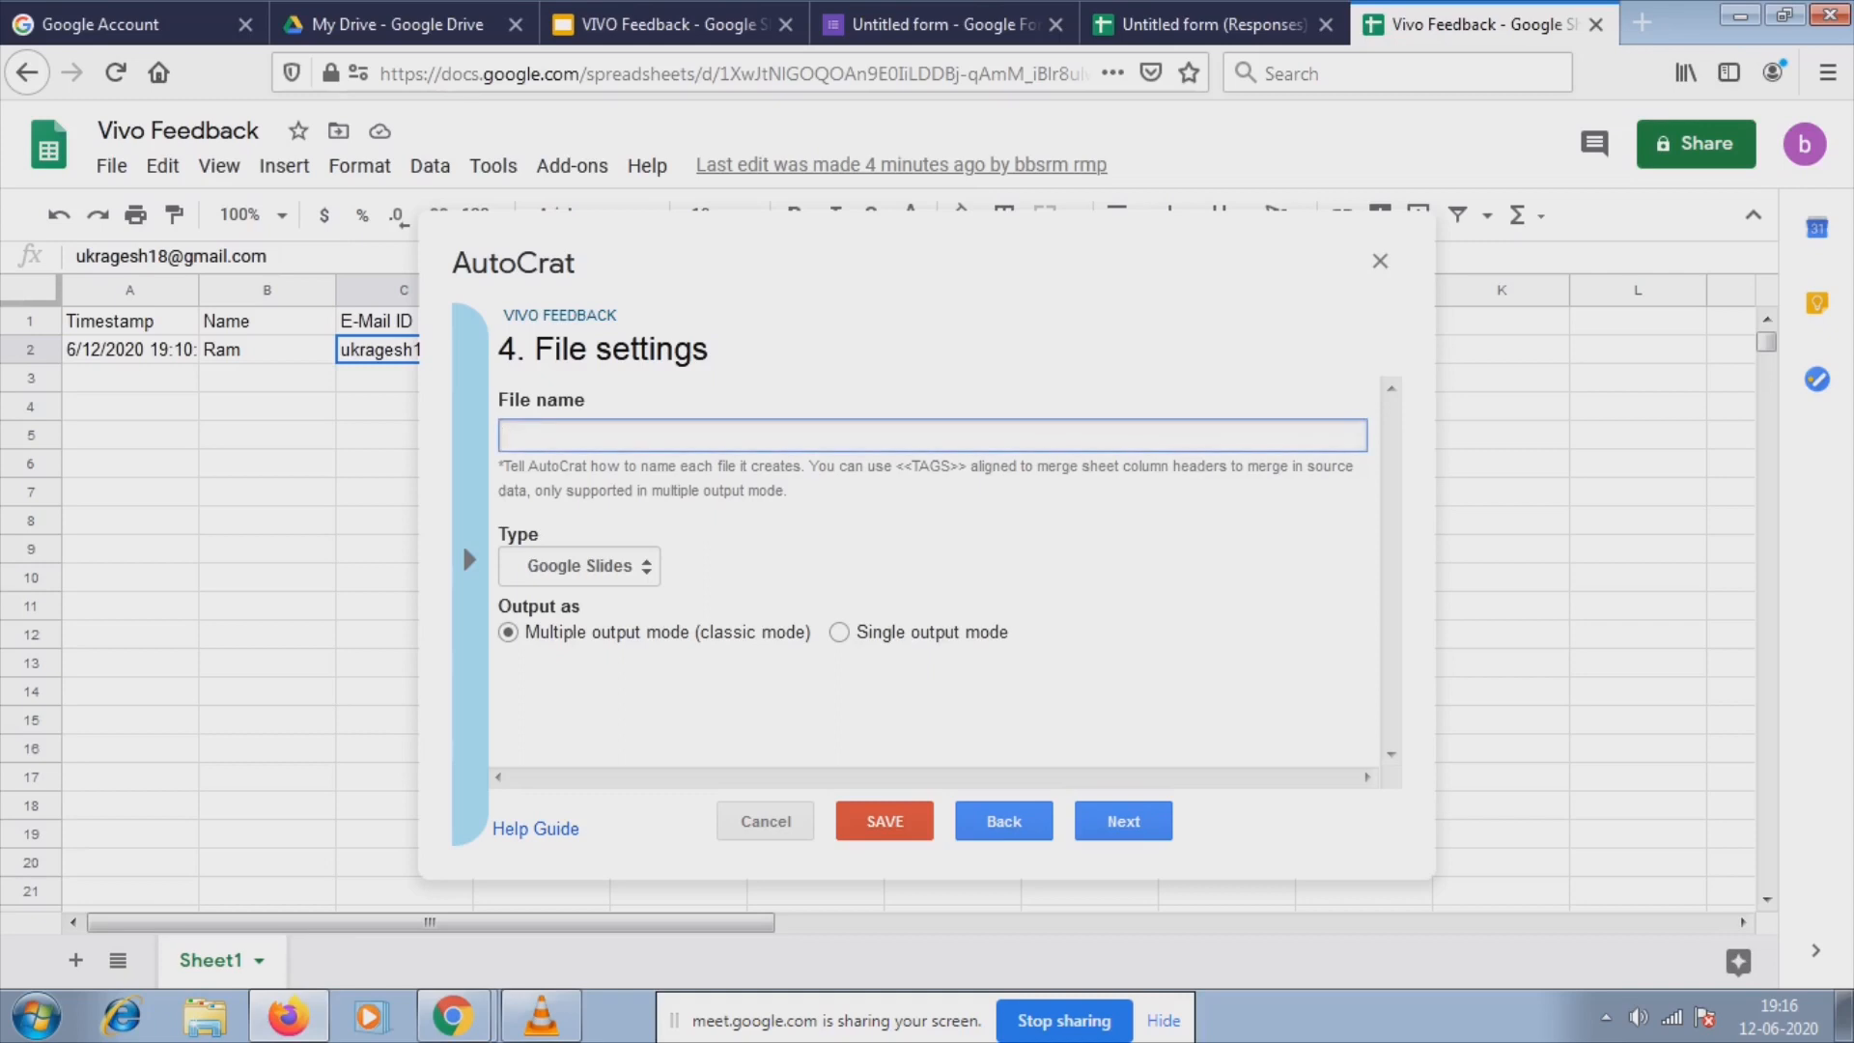
pyautogui.write('Vivo Feedback')
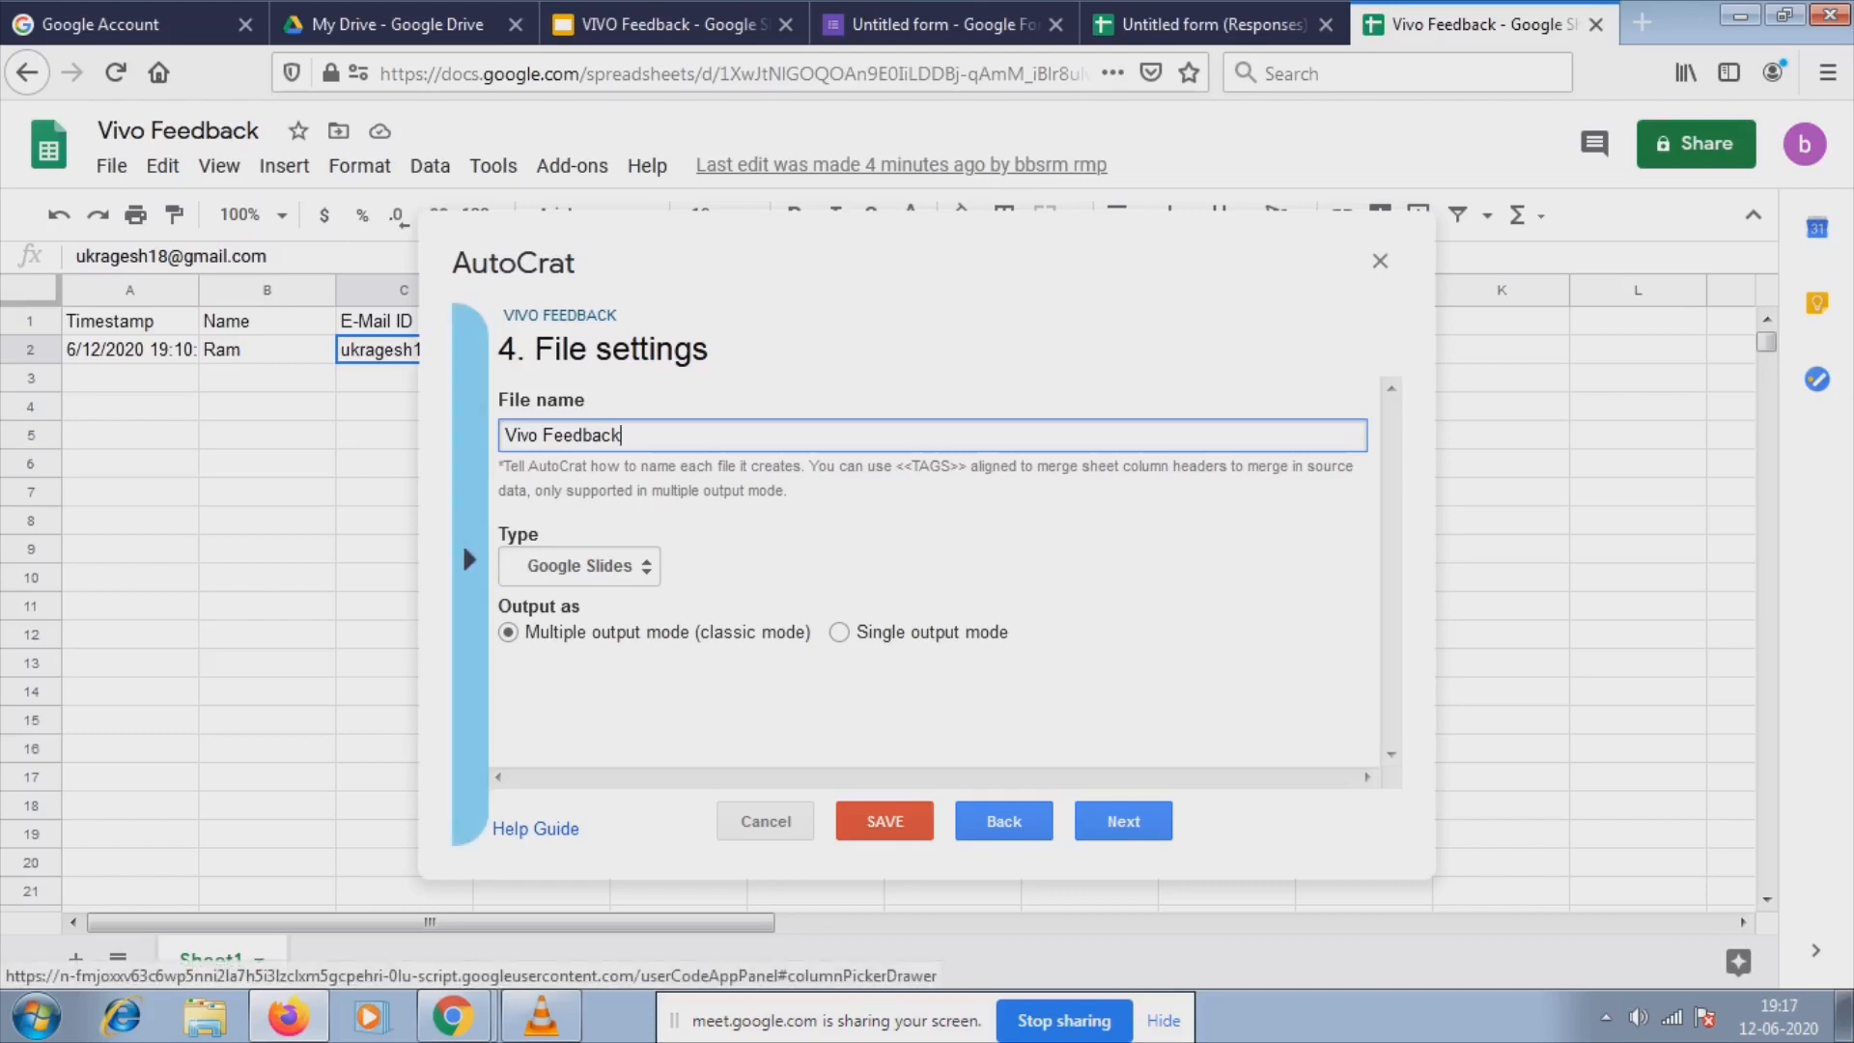
pyautogui.click(469, 560)
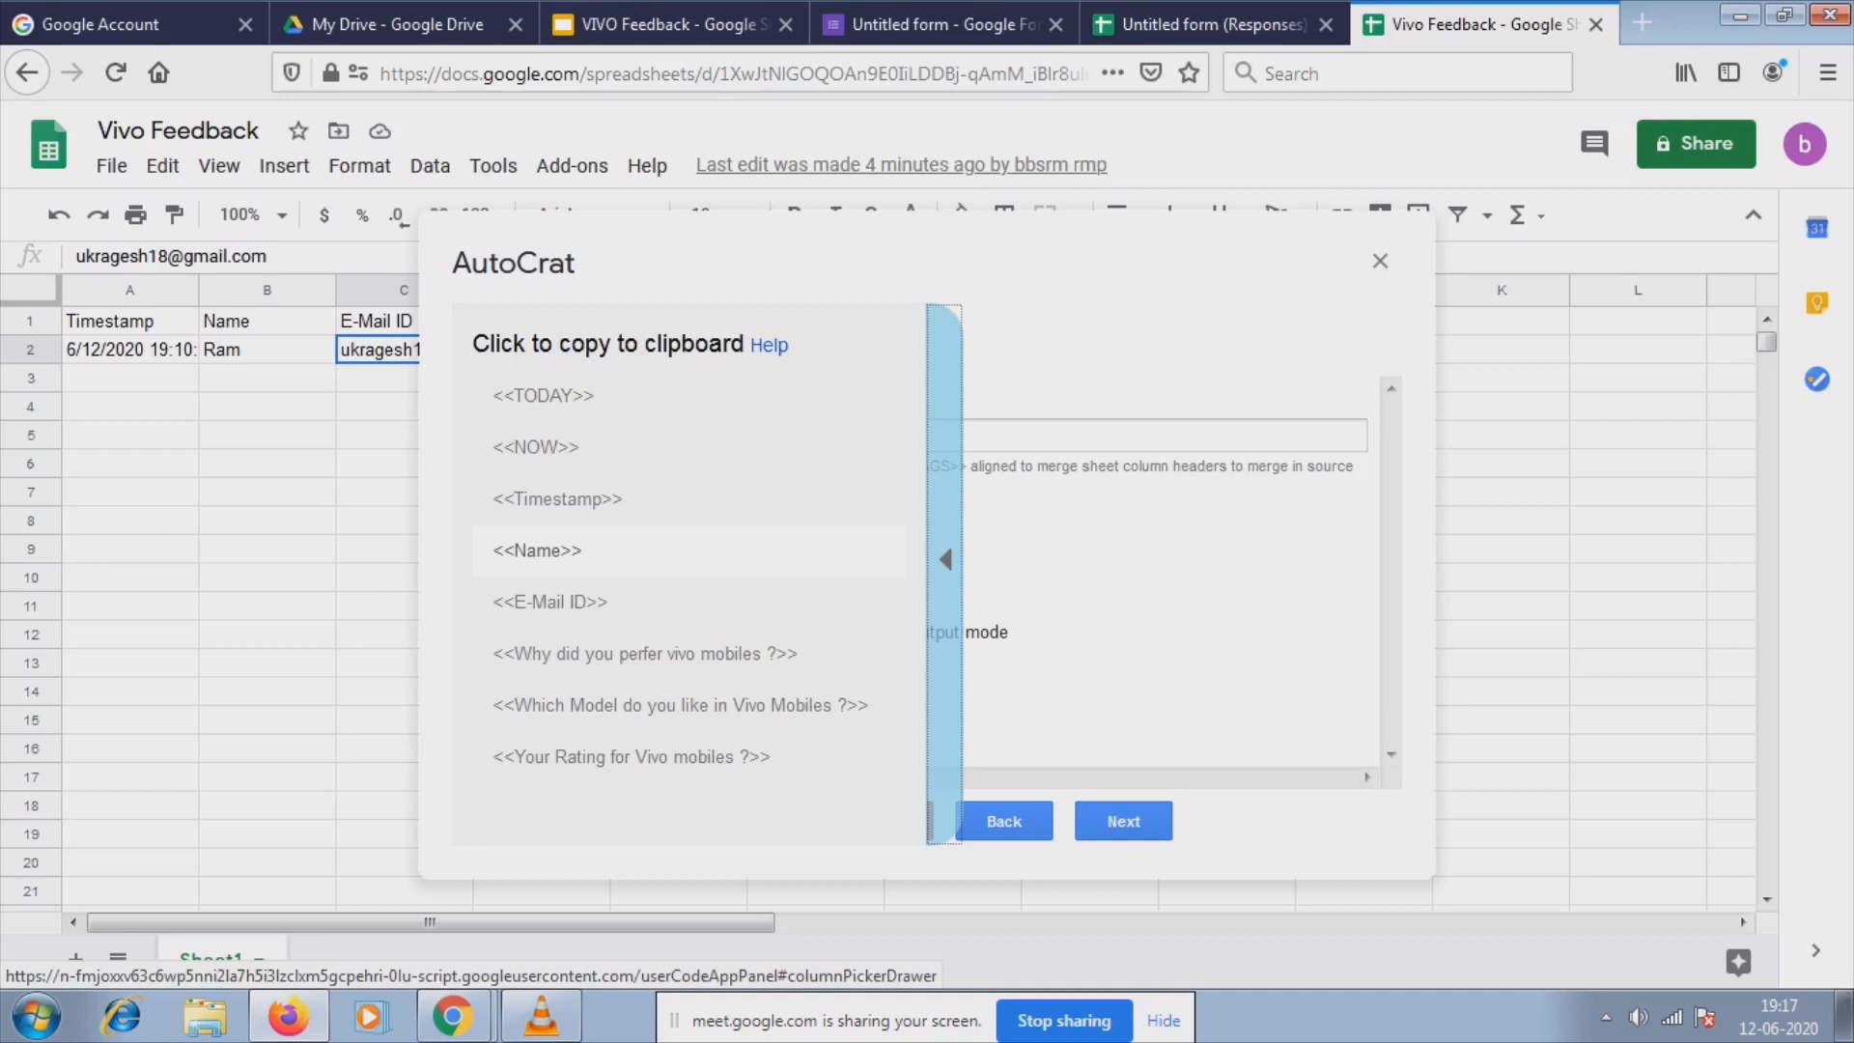
pyautogui.click(945, 559)
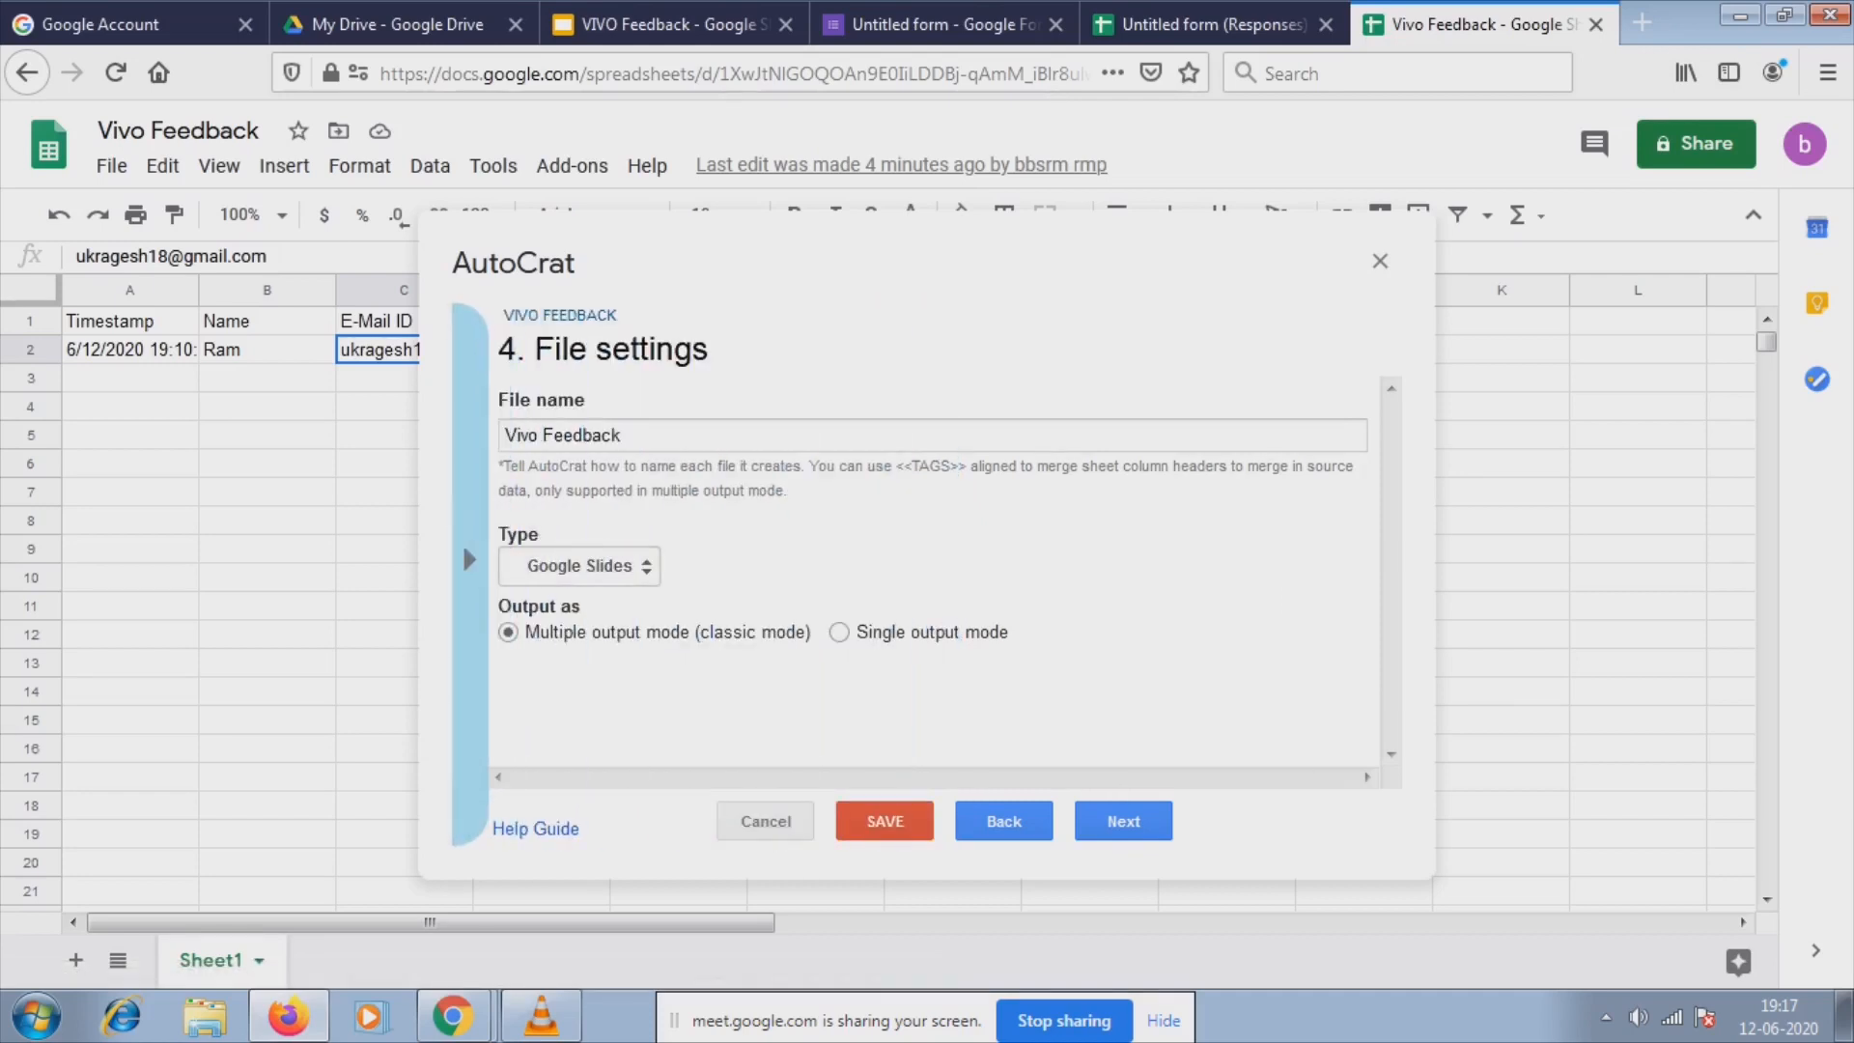
pyautogui.click(505, 435)
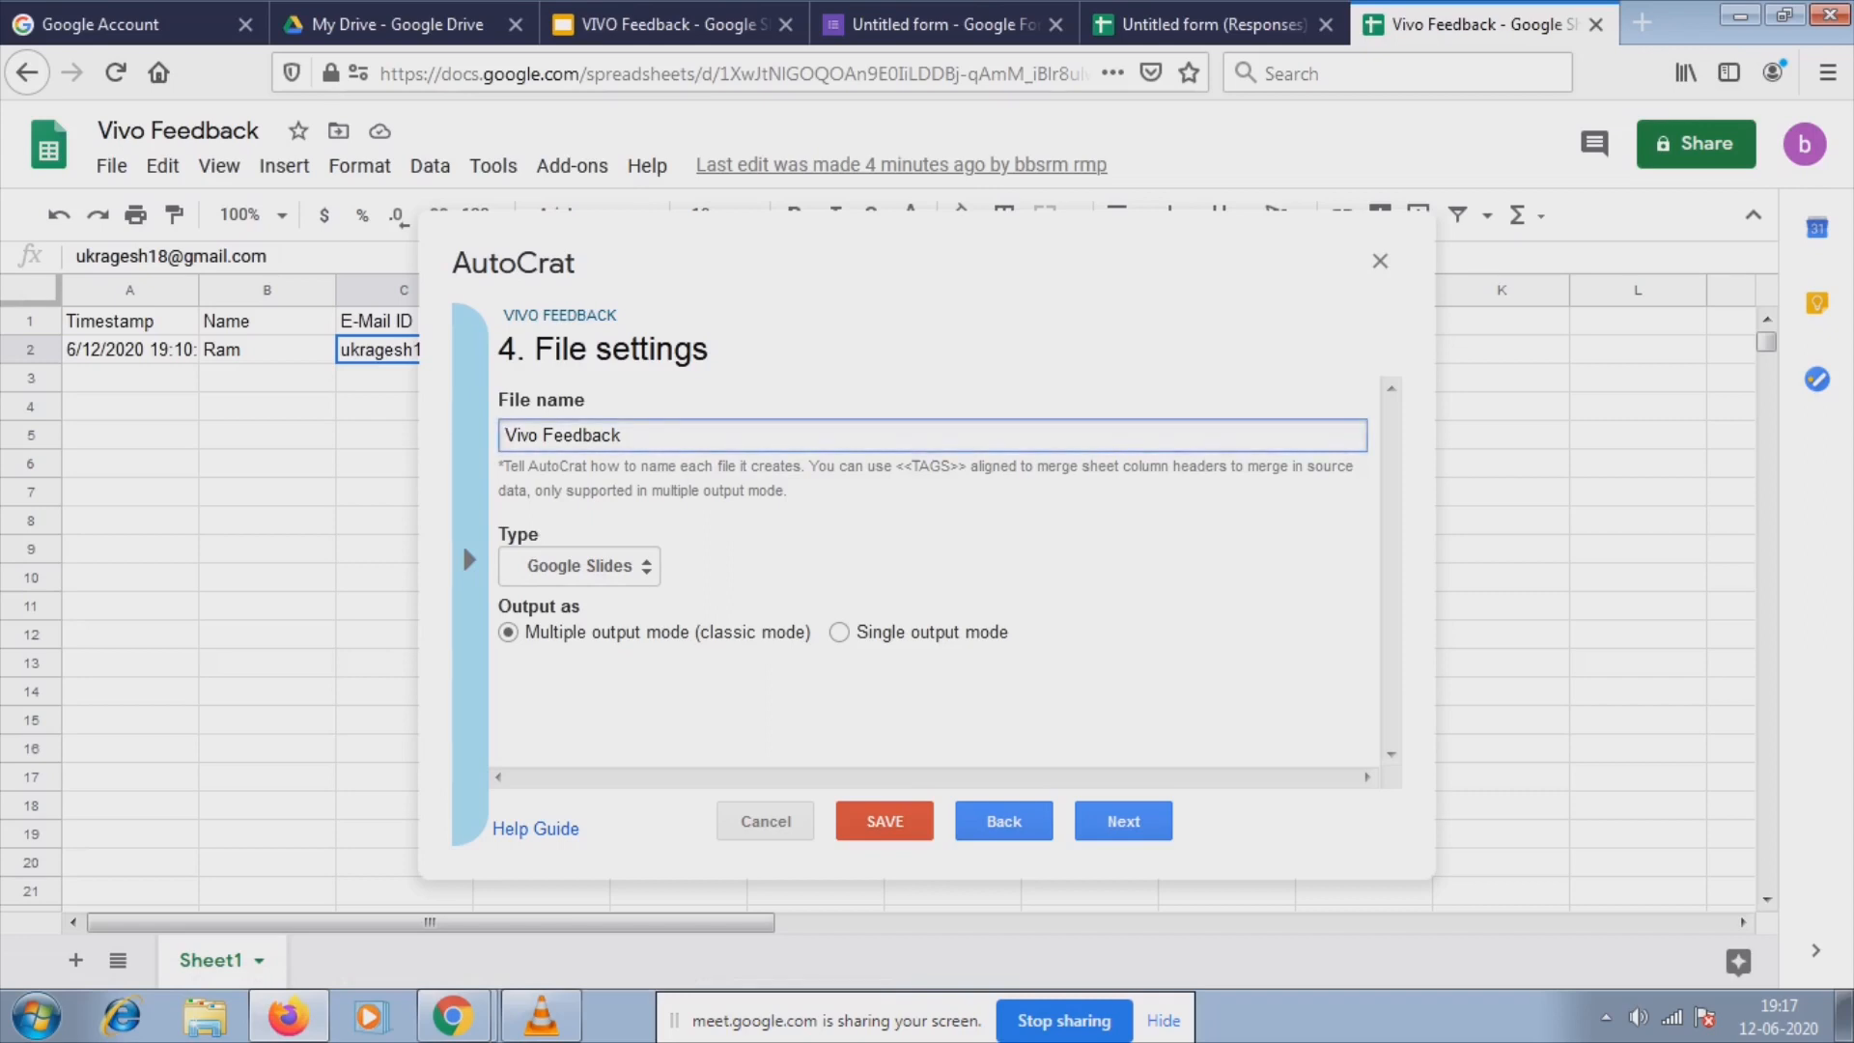
pyautogui.write('<<Name>>')
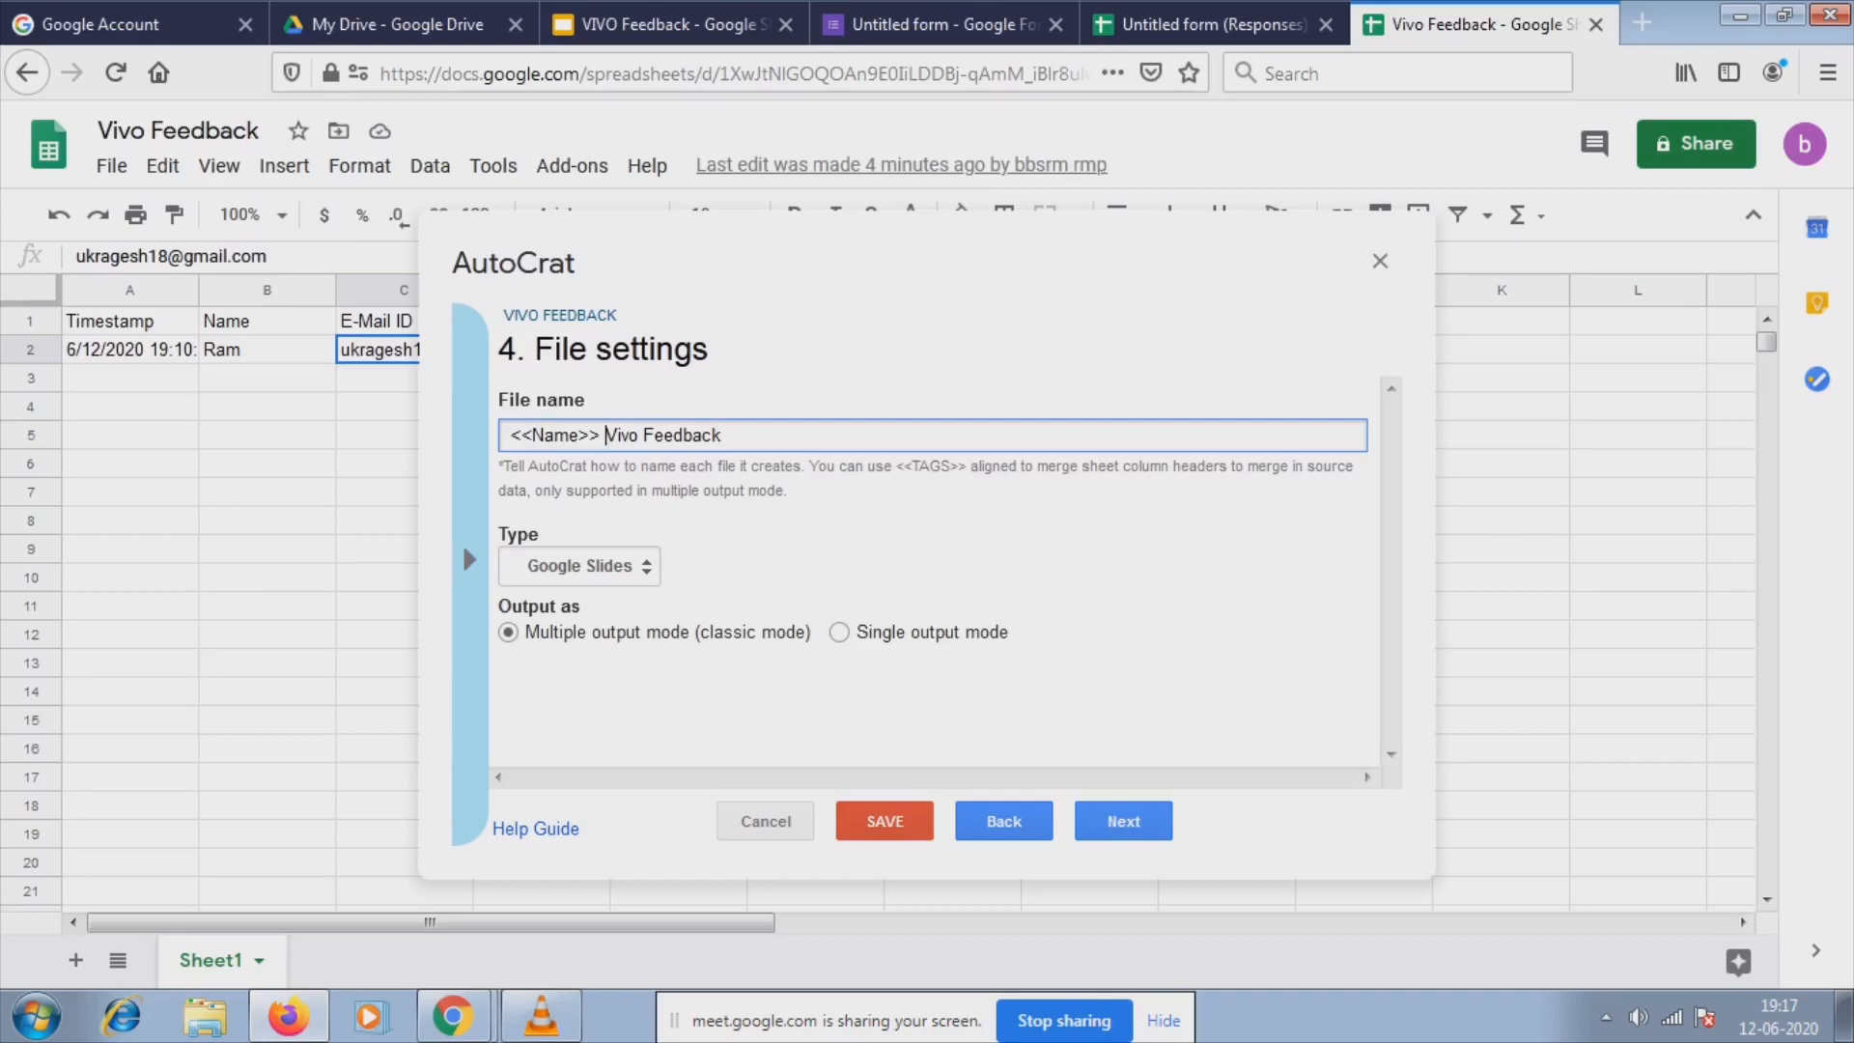
# Append the <<NOW>> tag, copied from the tag list, to the end of the file name.
pyautogui.click(723, 436)
pyautogui.write('<<')
pyautogui.write('NOW')
pyautogui.press('BackSpace')
pyautogui.press('BackSpace')
pyautogui.press('BackSpace')
pyautogui.press('BackSpace')
pyautogui.press('BackSpace')
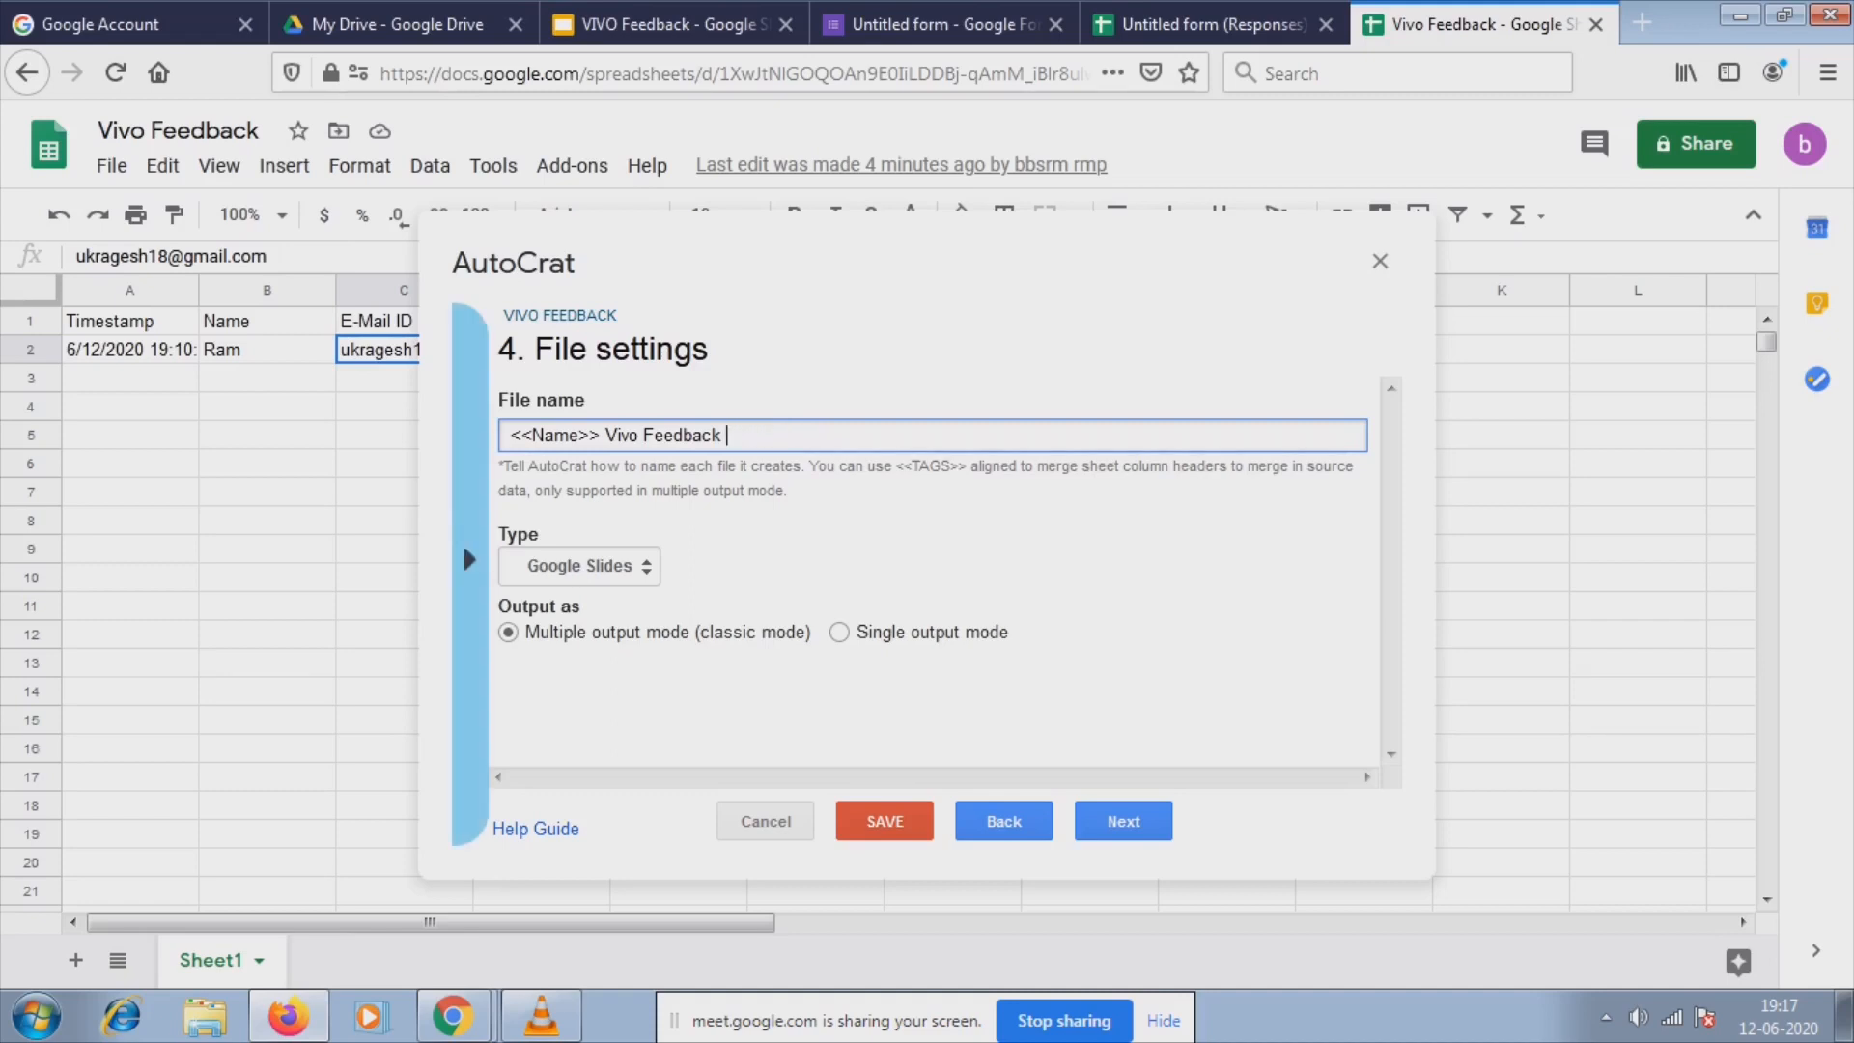
pyautogui.click(469, 559)
pyautogui.click(536, 447)
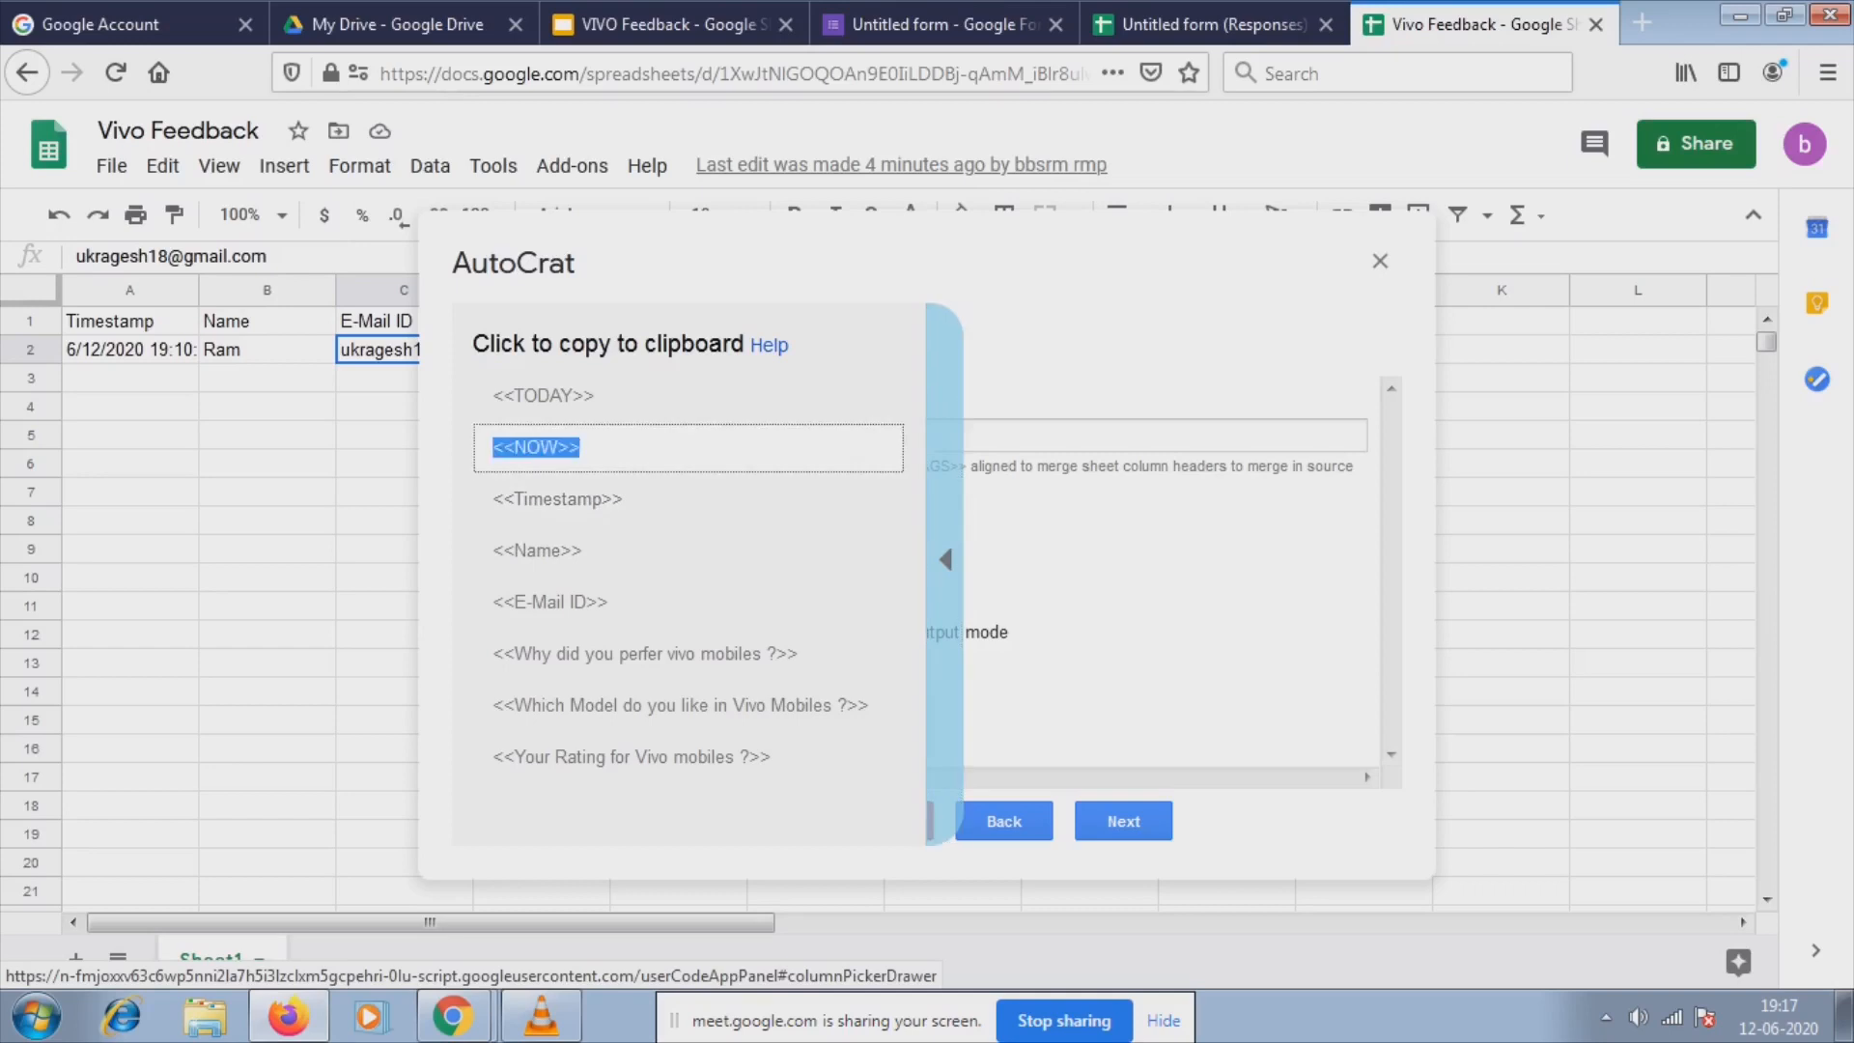
pyautogui.click(728, 436)
pyautogui.write('<<NOW>>')
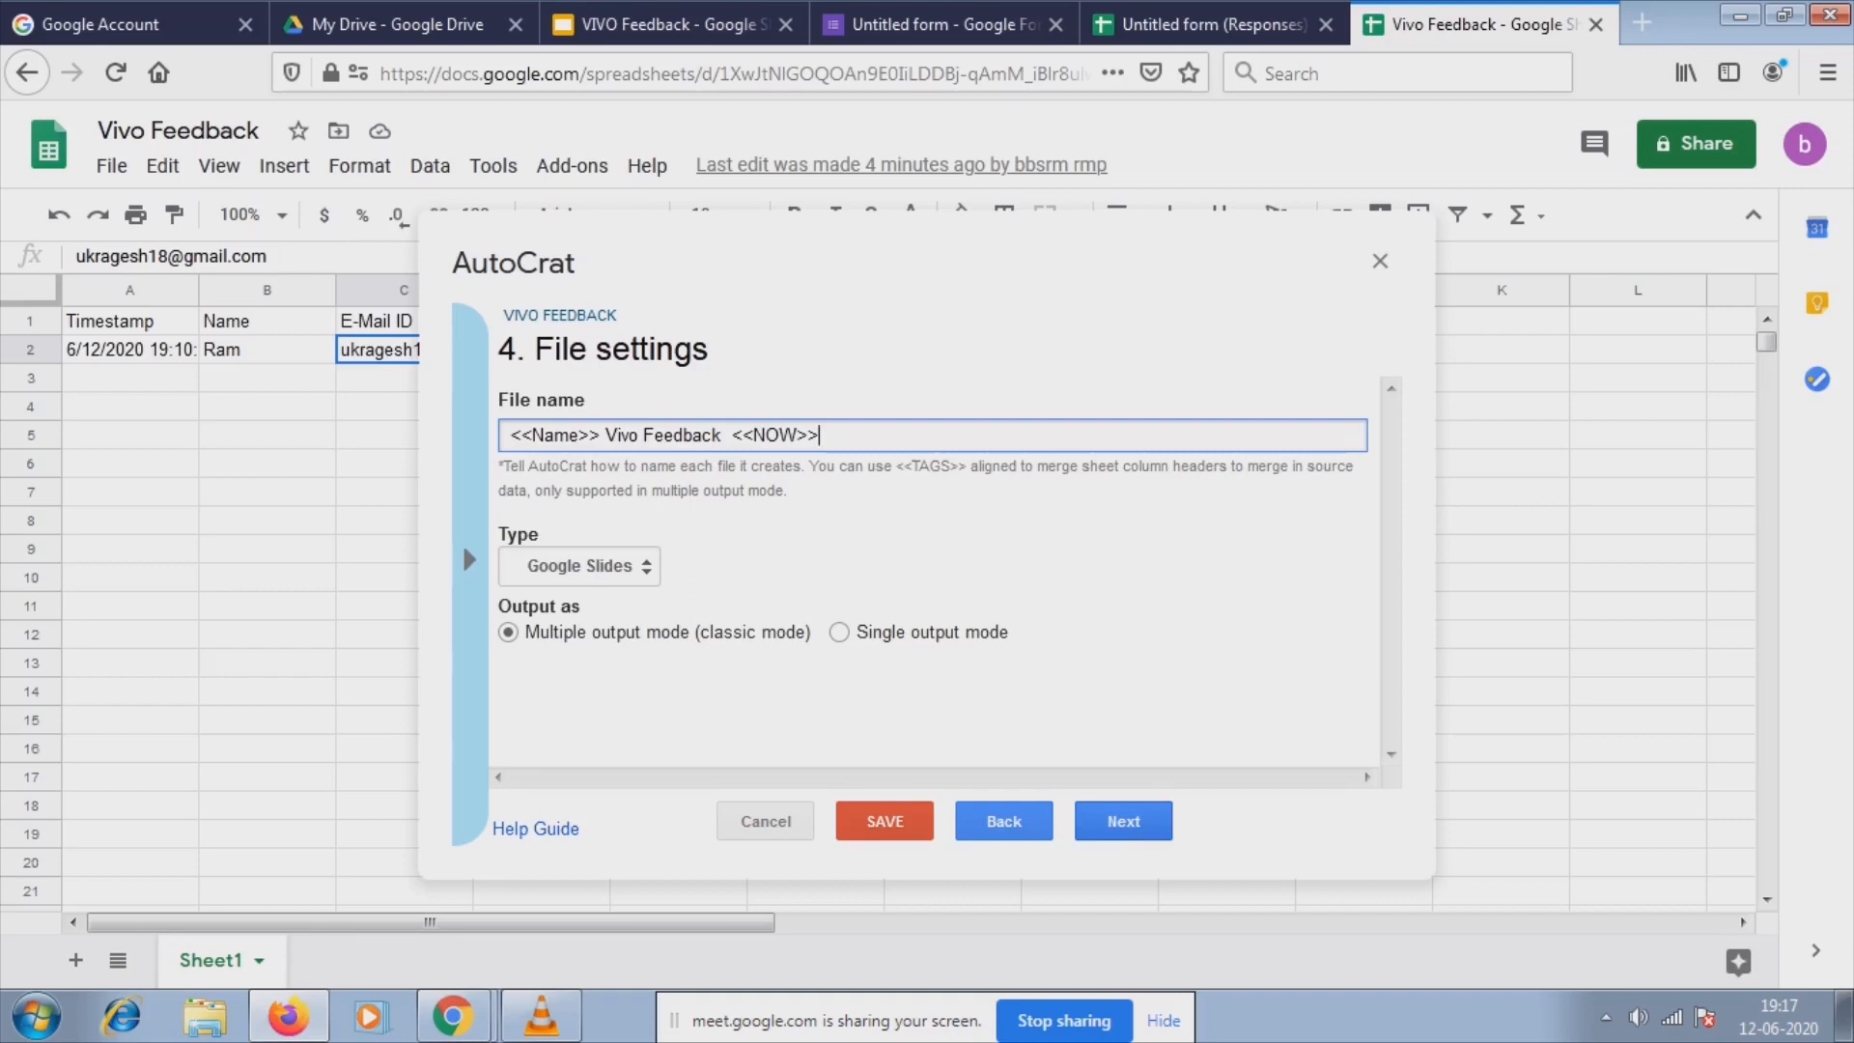
# Set the output file type to PDF and continue to destination folders.
pyautogui.click(579, 566)
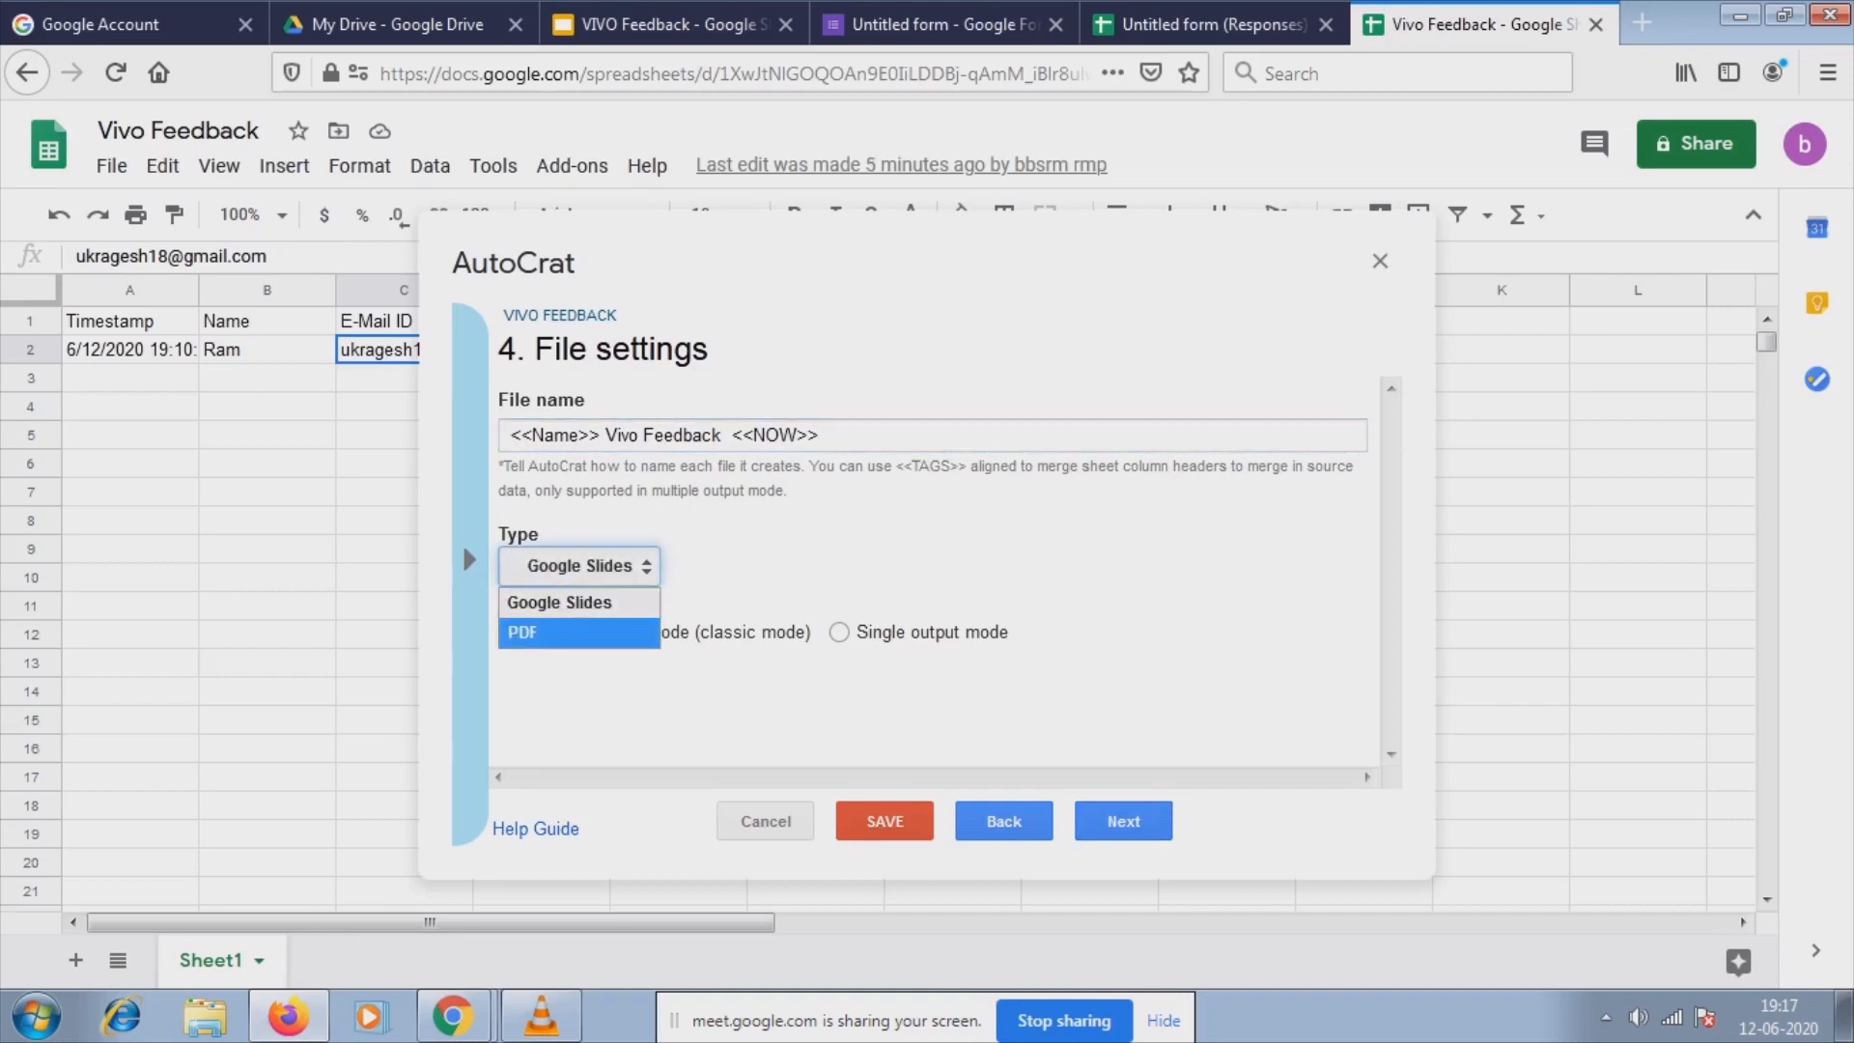
pyautogui.click(577, 633)
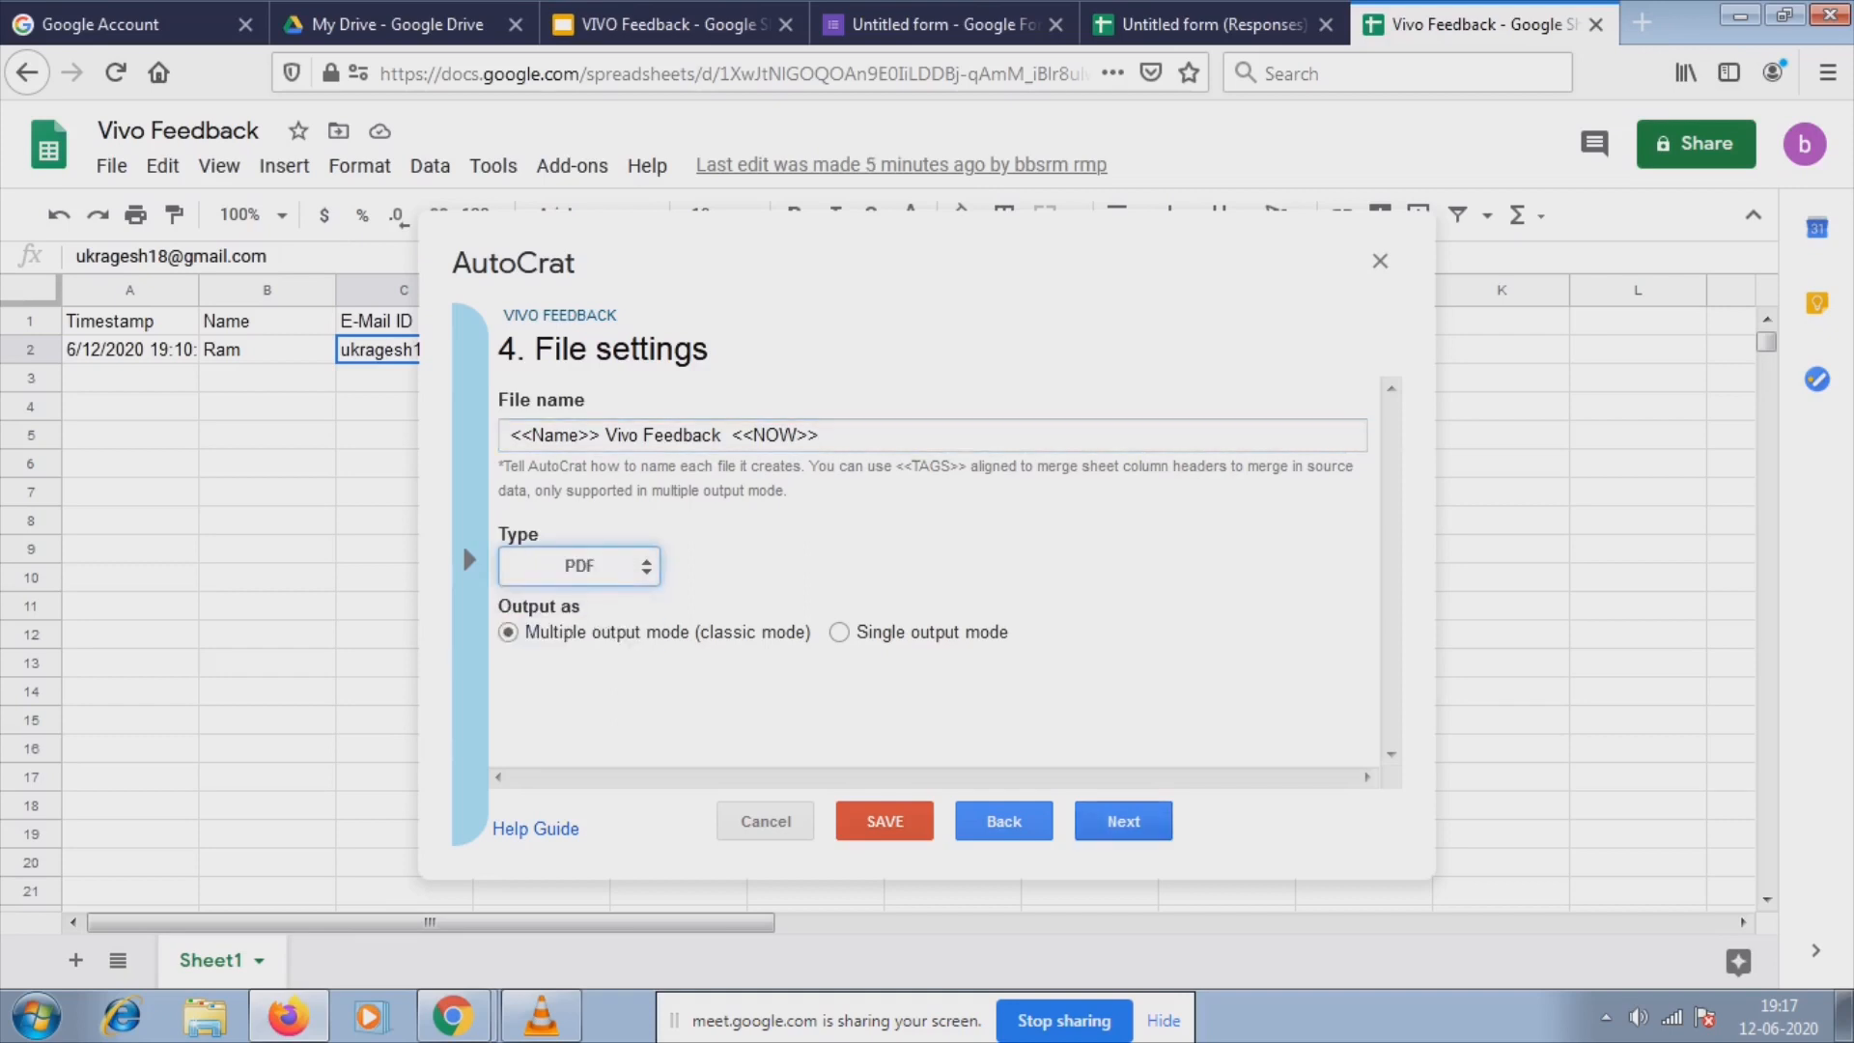
pyautogui.click(1123, 820)
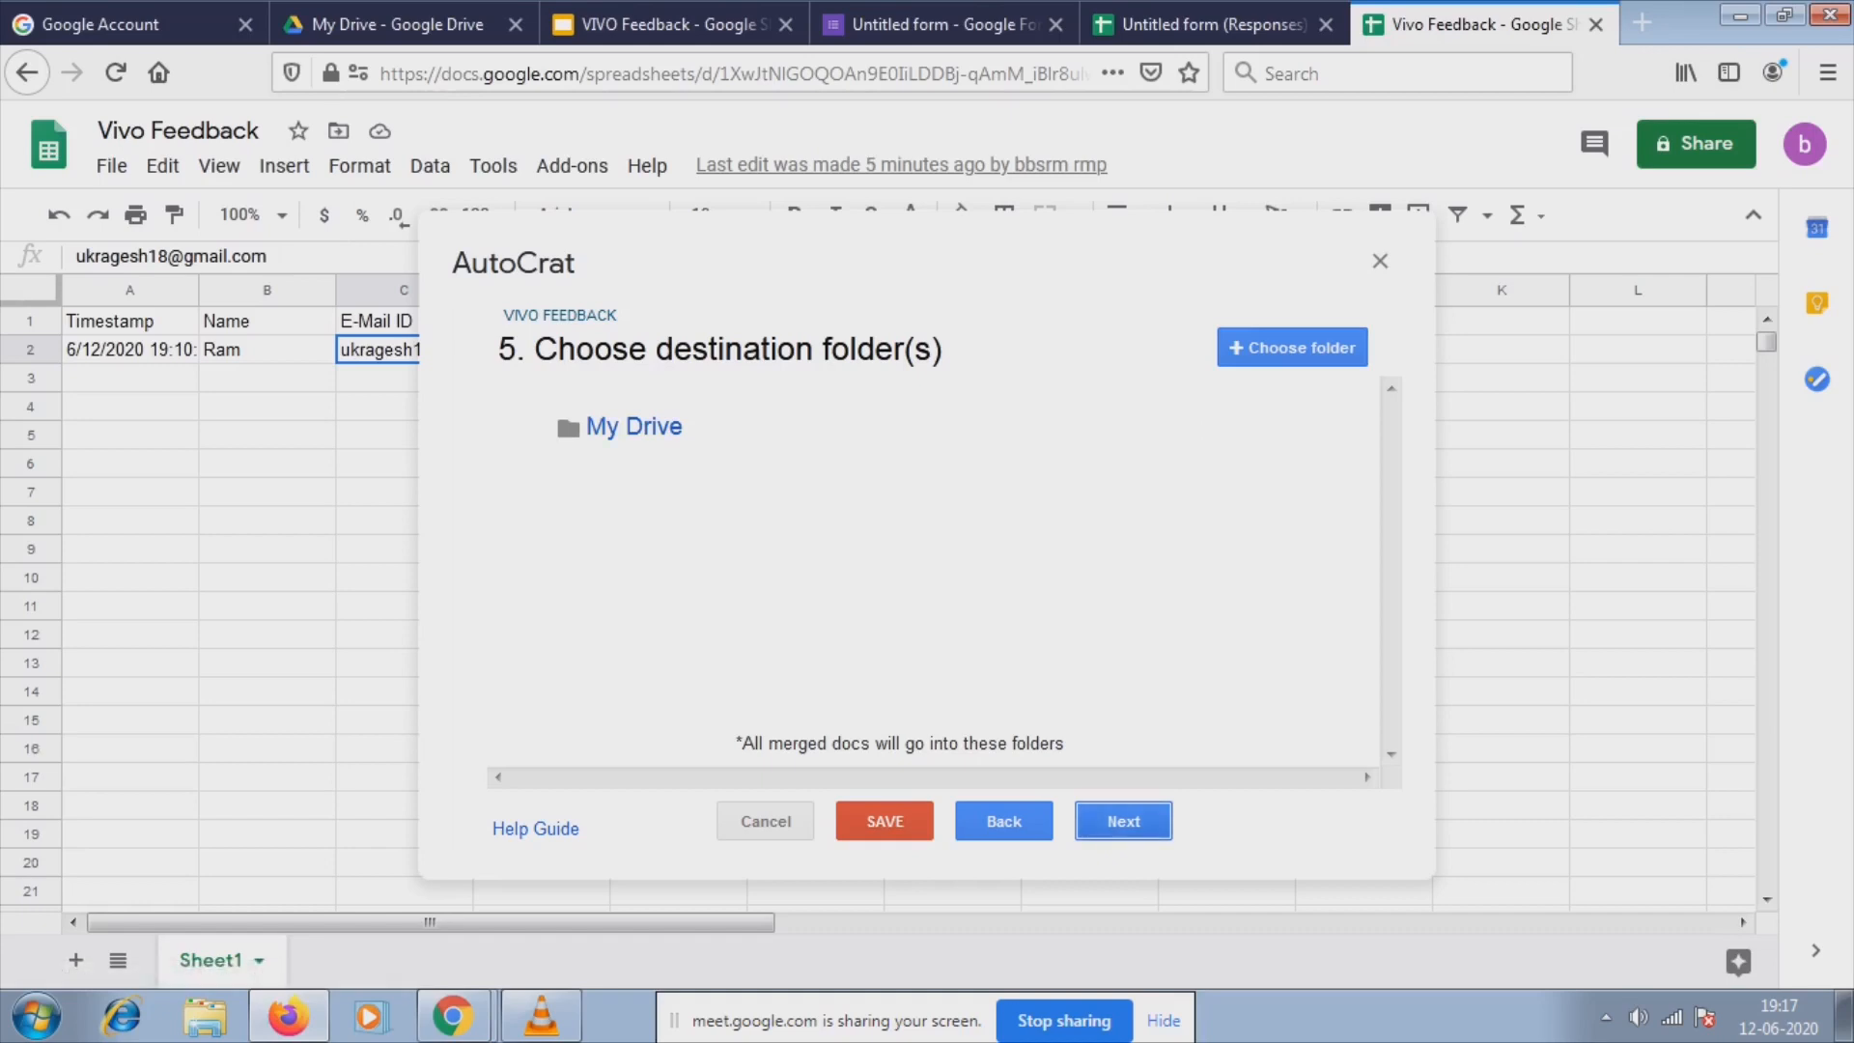
# Leave the destination as My Drive without picking a folder and advance to step 7, merge condition.
pyautogui.click(1123, 821)
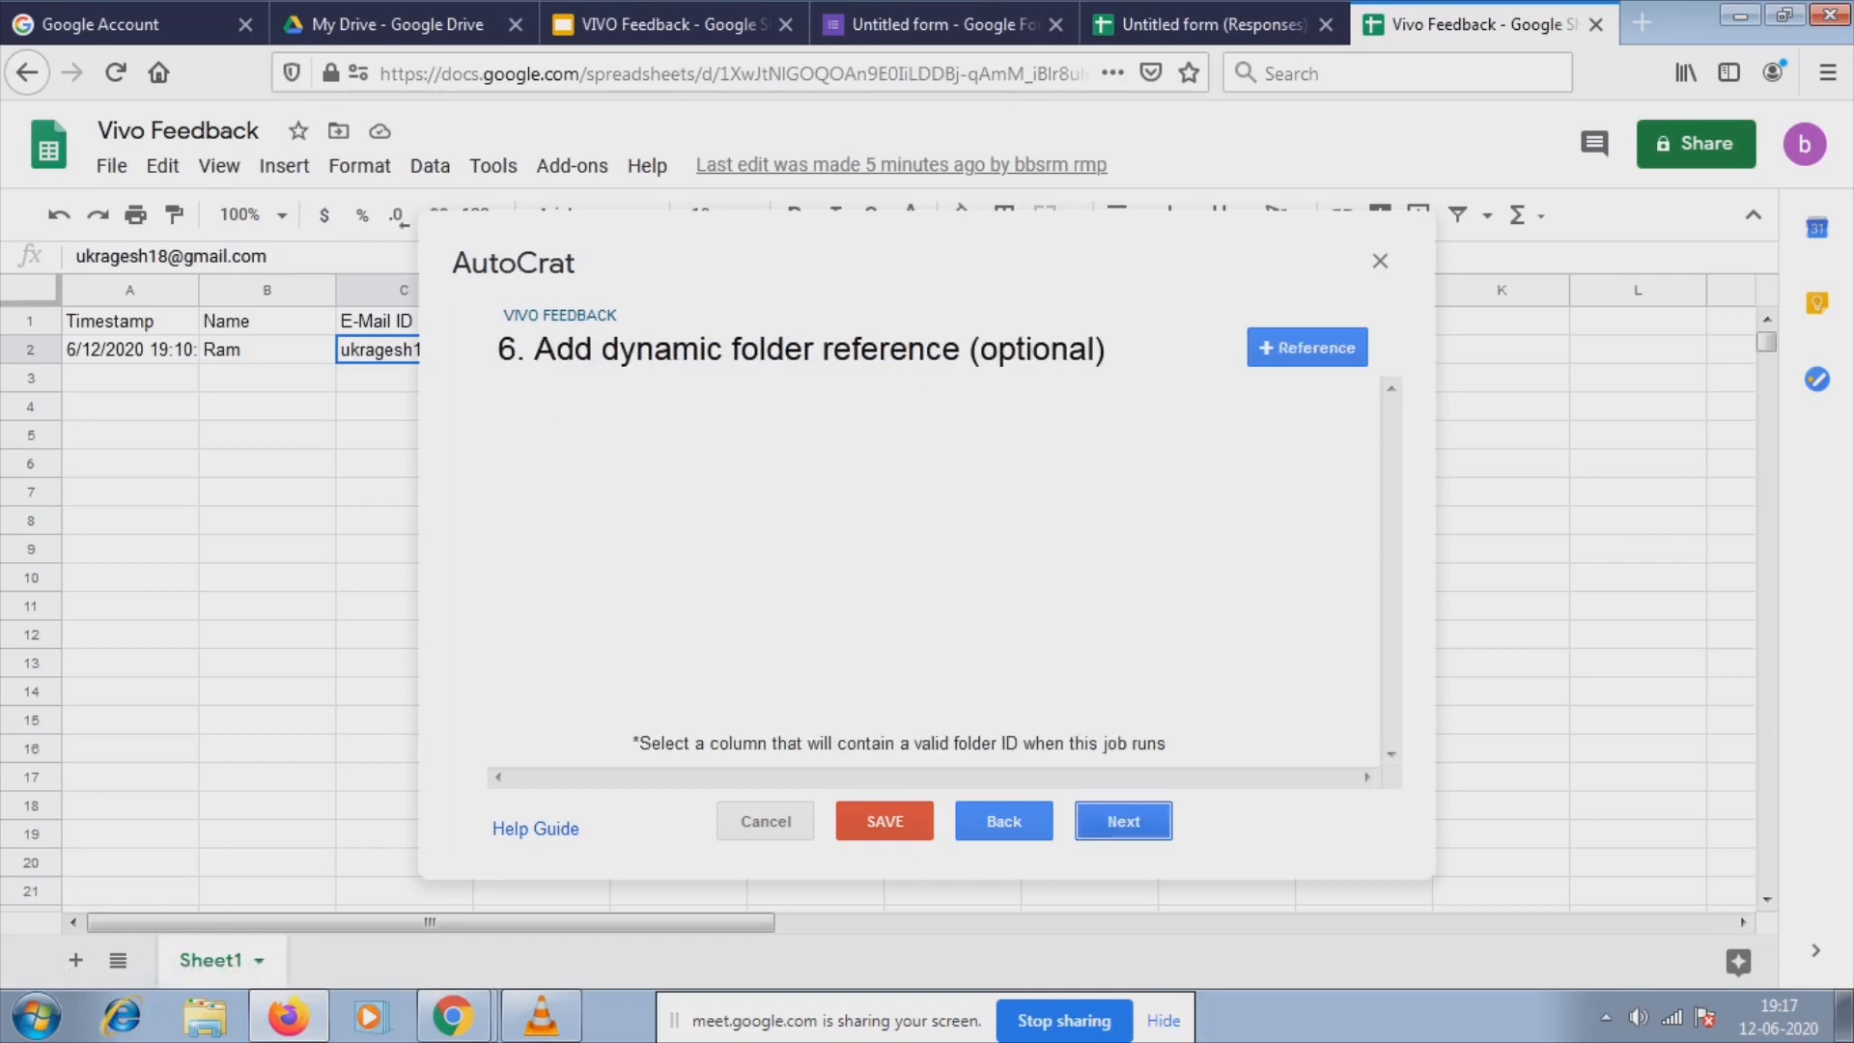
pyautogui.click(1123, 821)
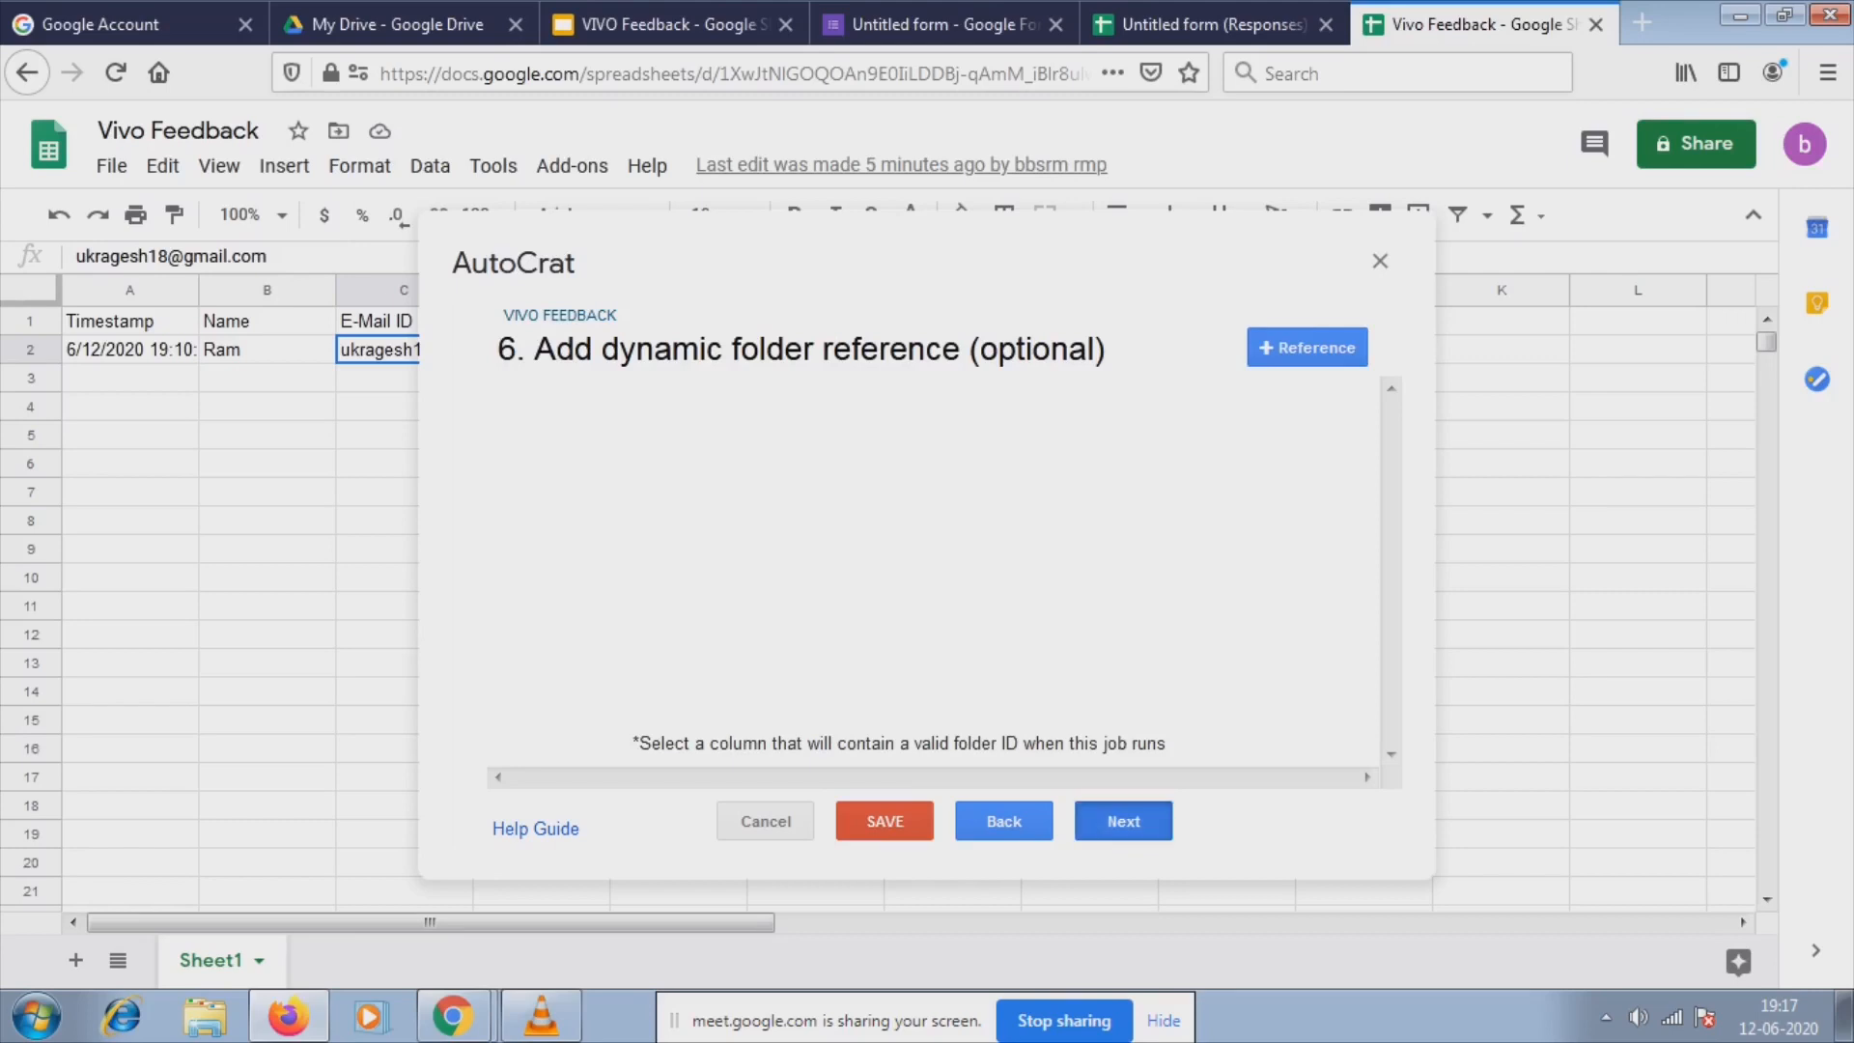
pyautogui.click(1003, 821)
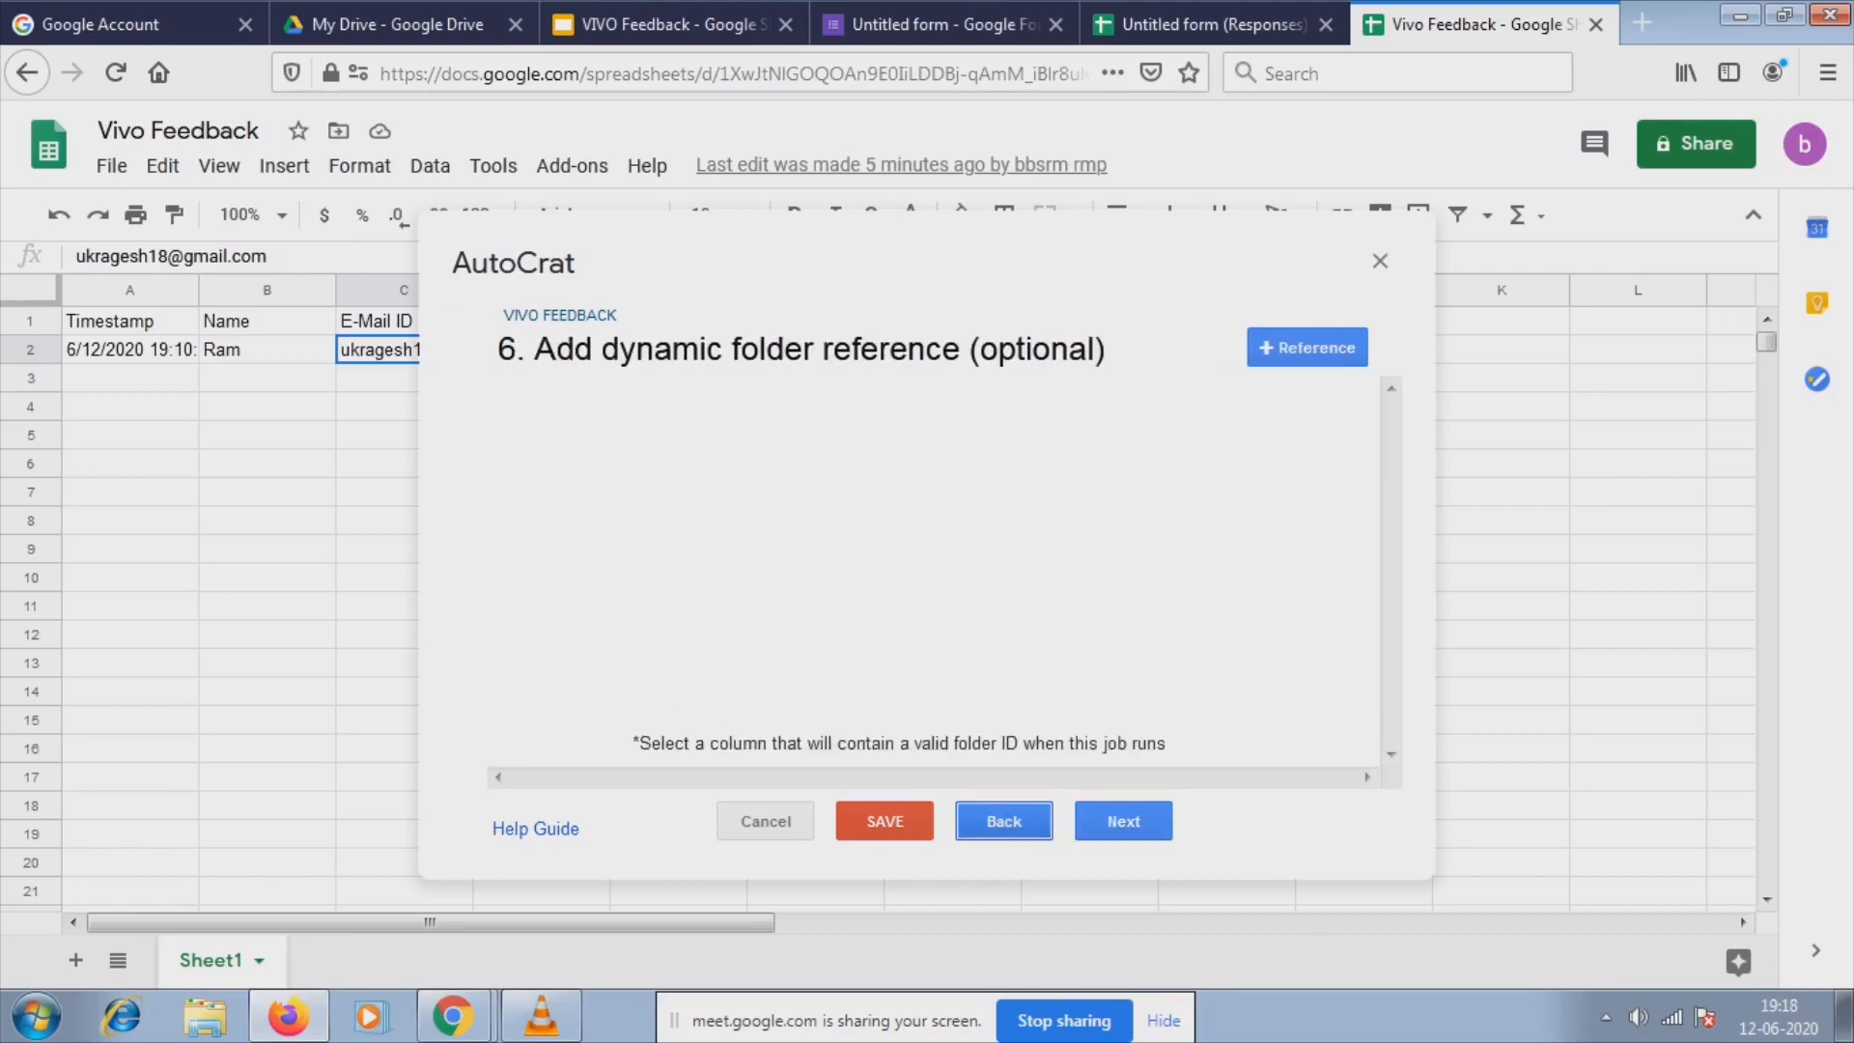
pyautogui.click(1003, 821)
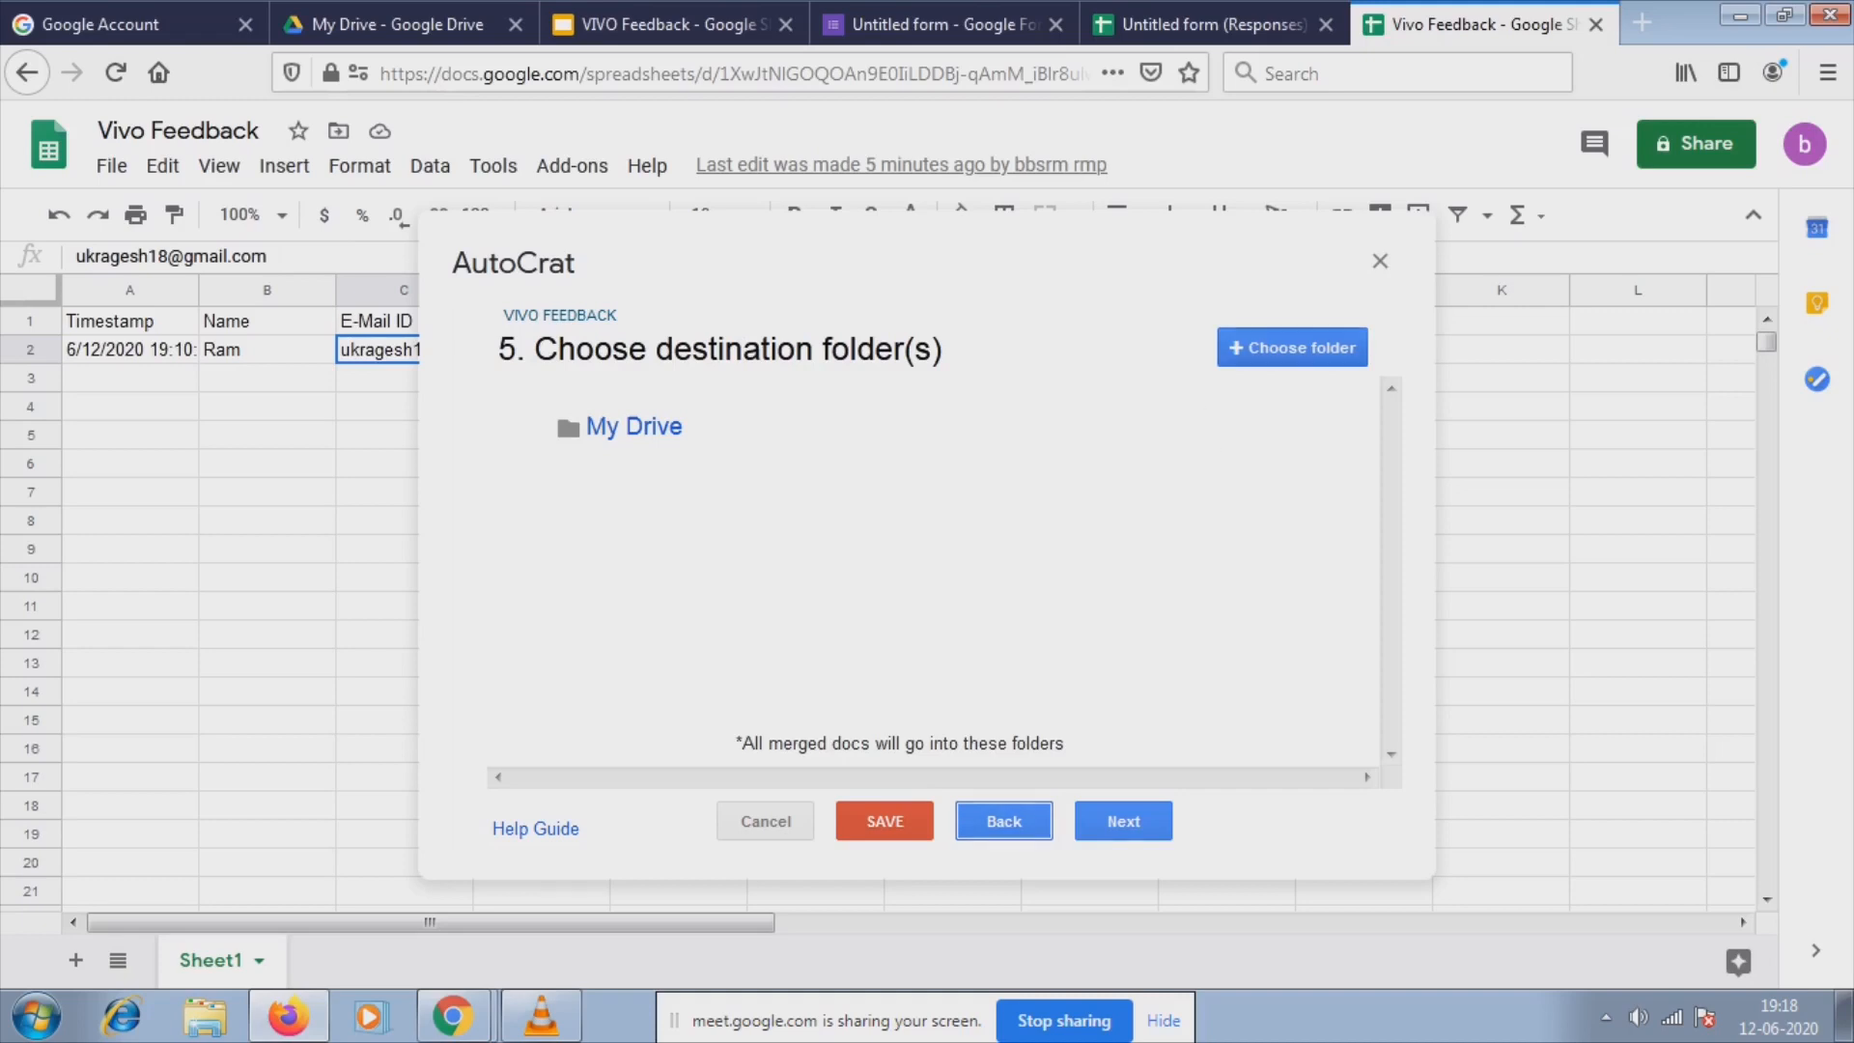
pyautogui.click(1292, 348)
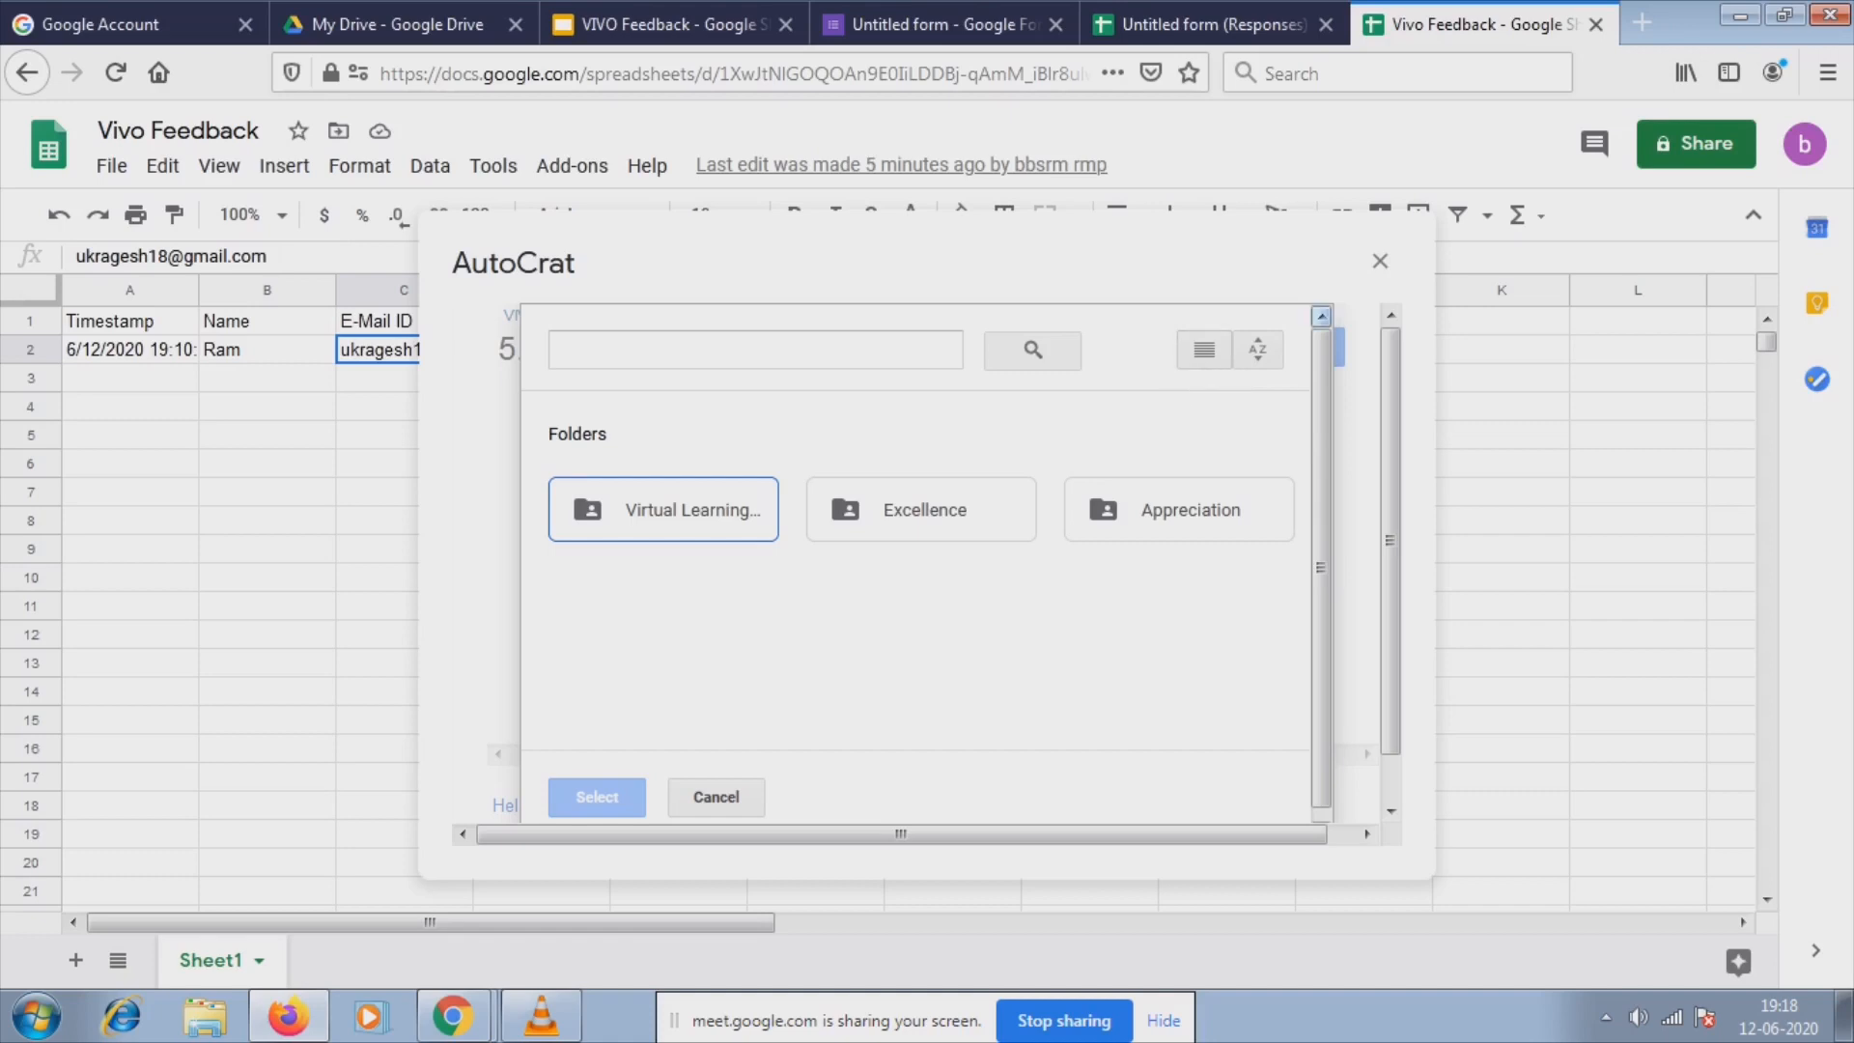
pyautogui.click(716, 797)
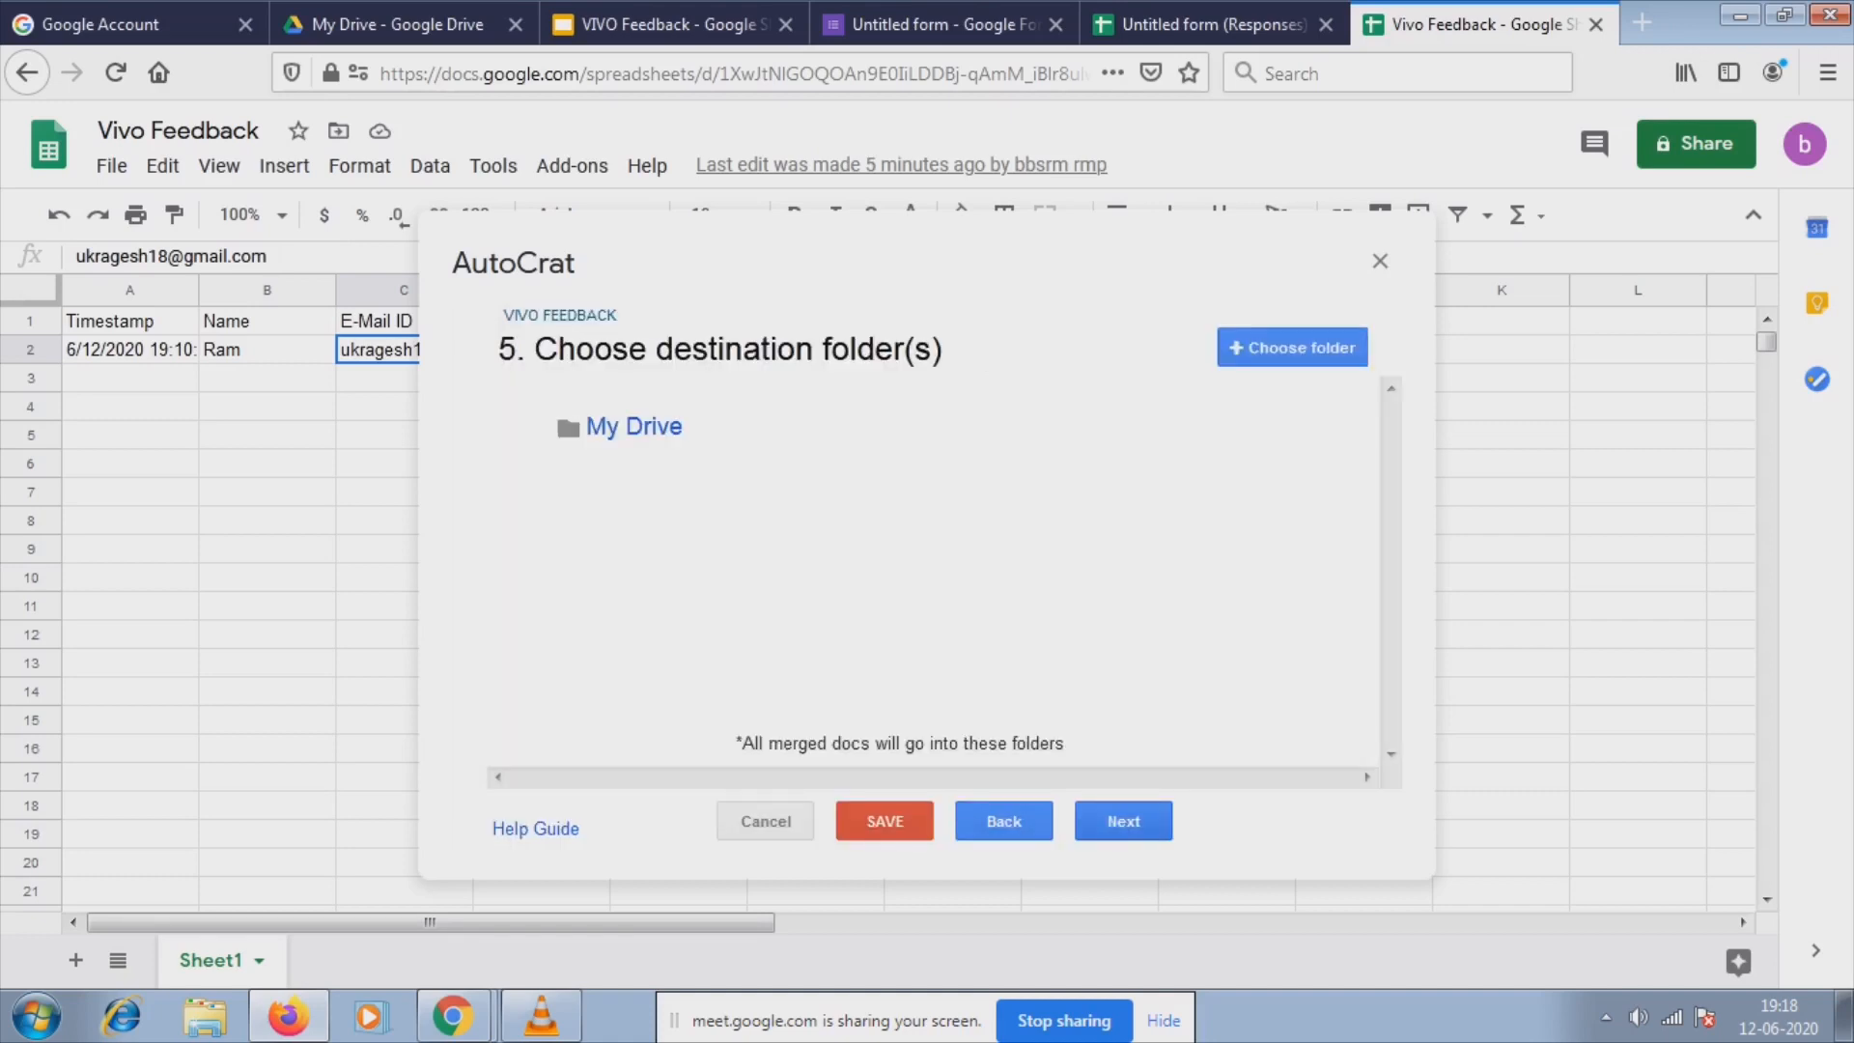
pyautogui.click(1123, 821)
pyautogui.click(1123, 821)
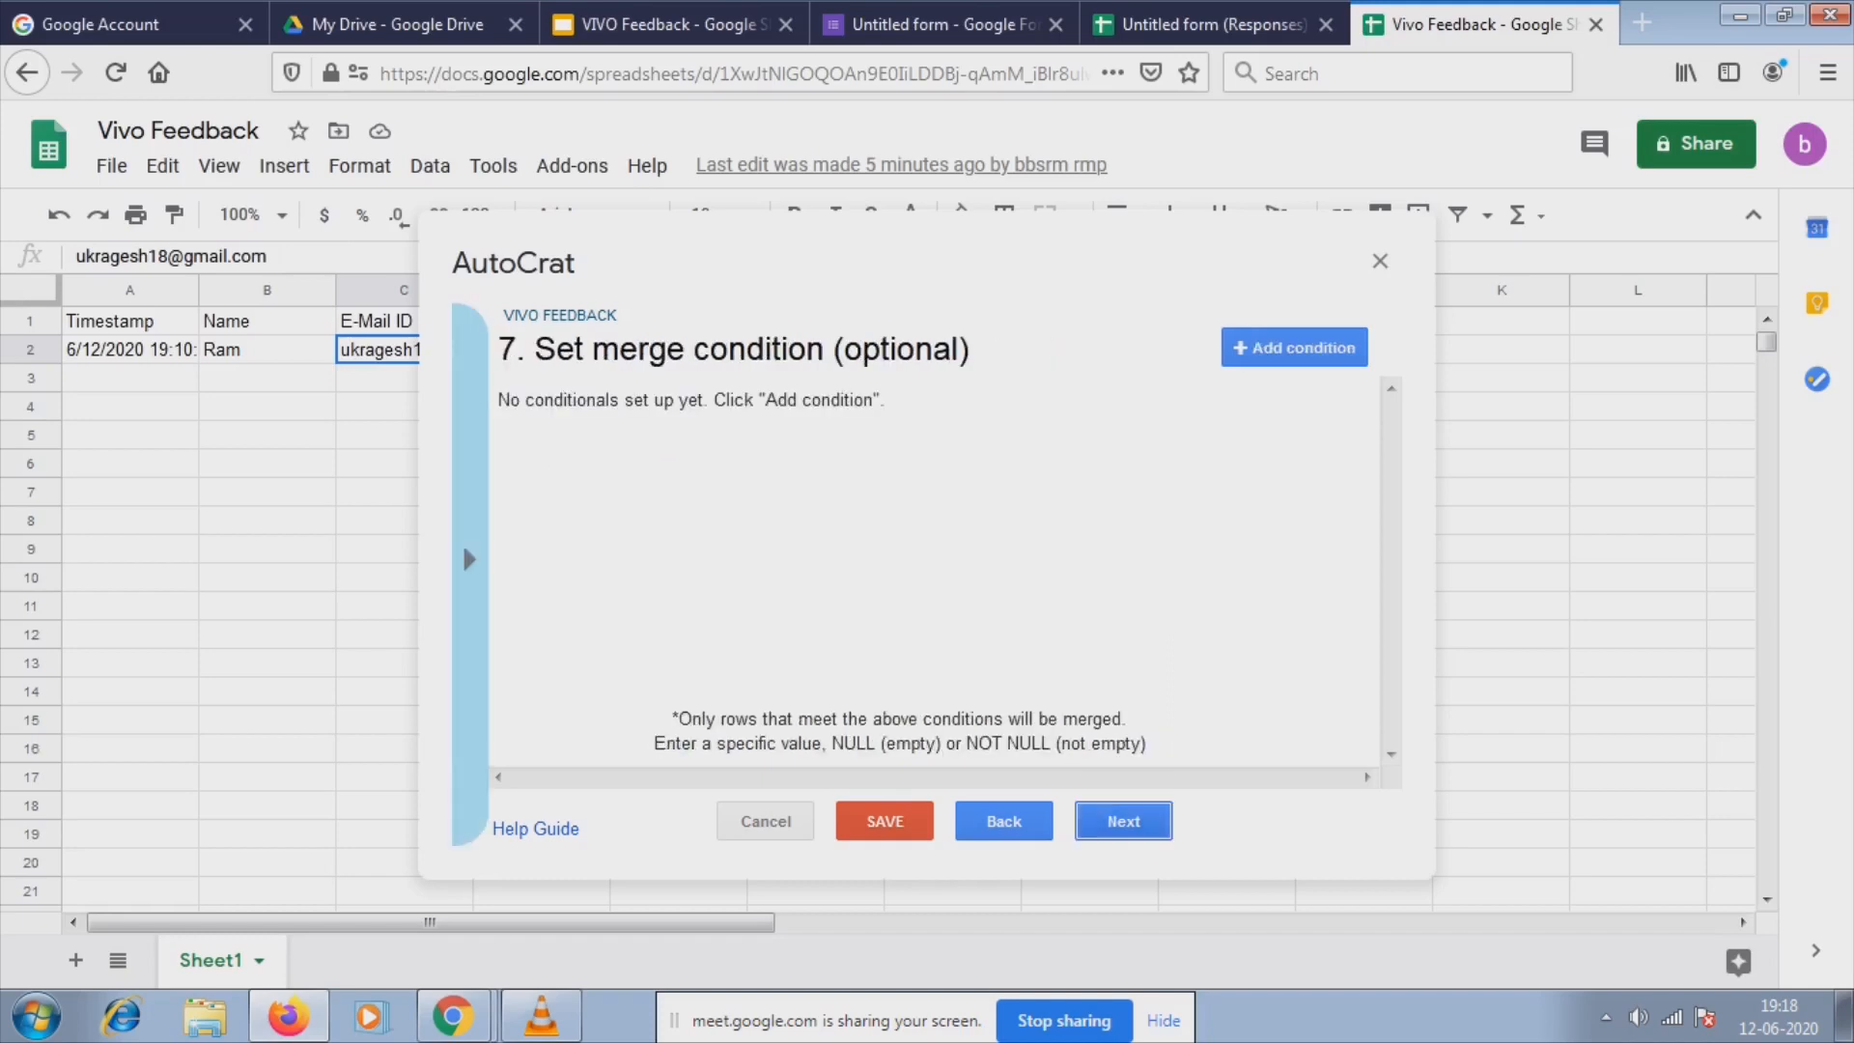
# Move to step 8 and turn on sharing of the merged documents.
pyautogui.click(1123, 820)
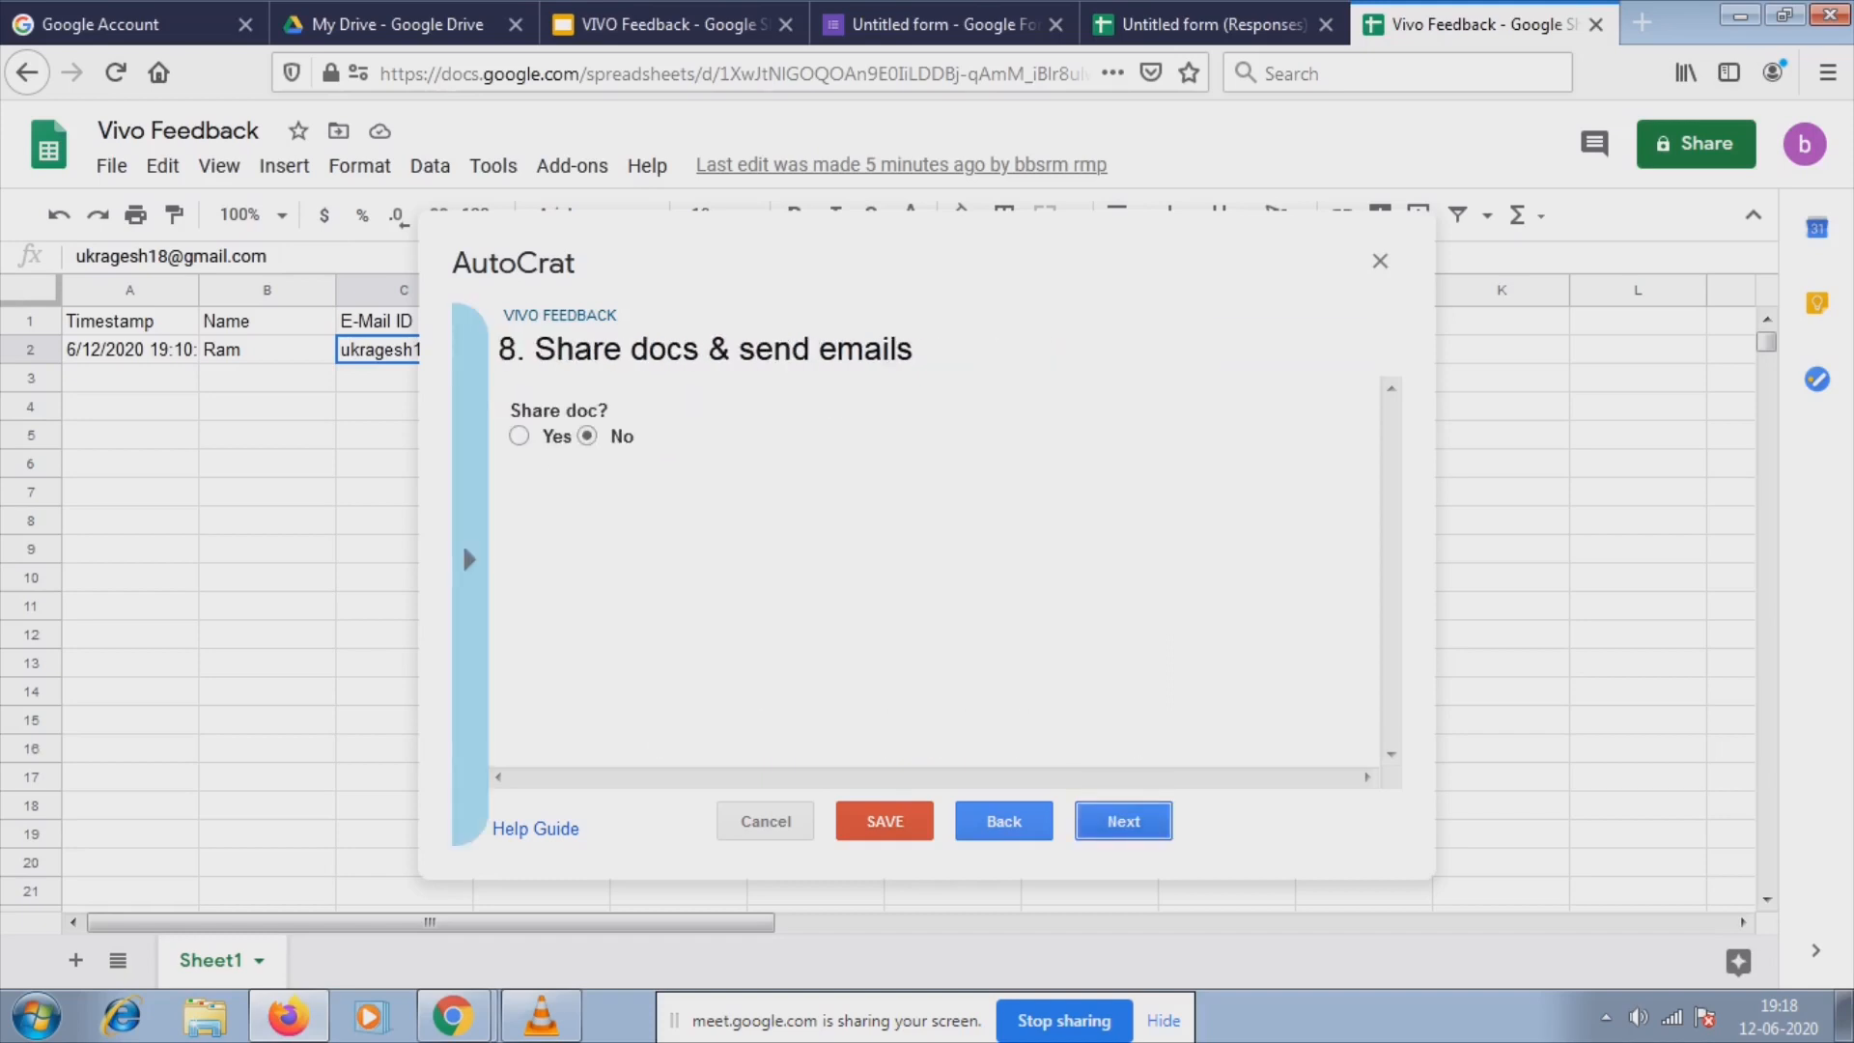
pyautogui.click(519, 435)
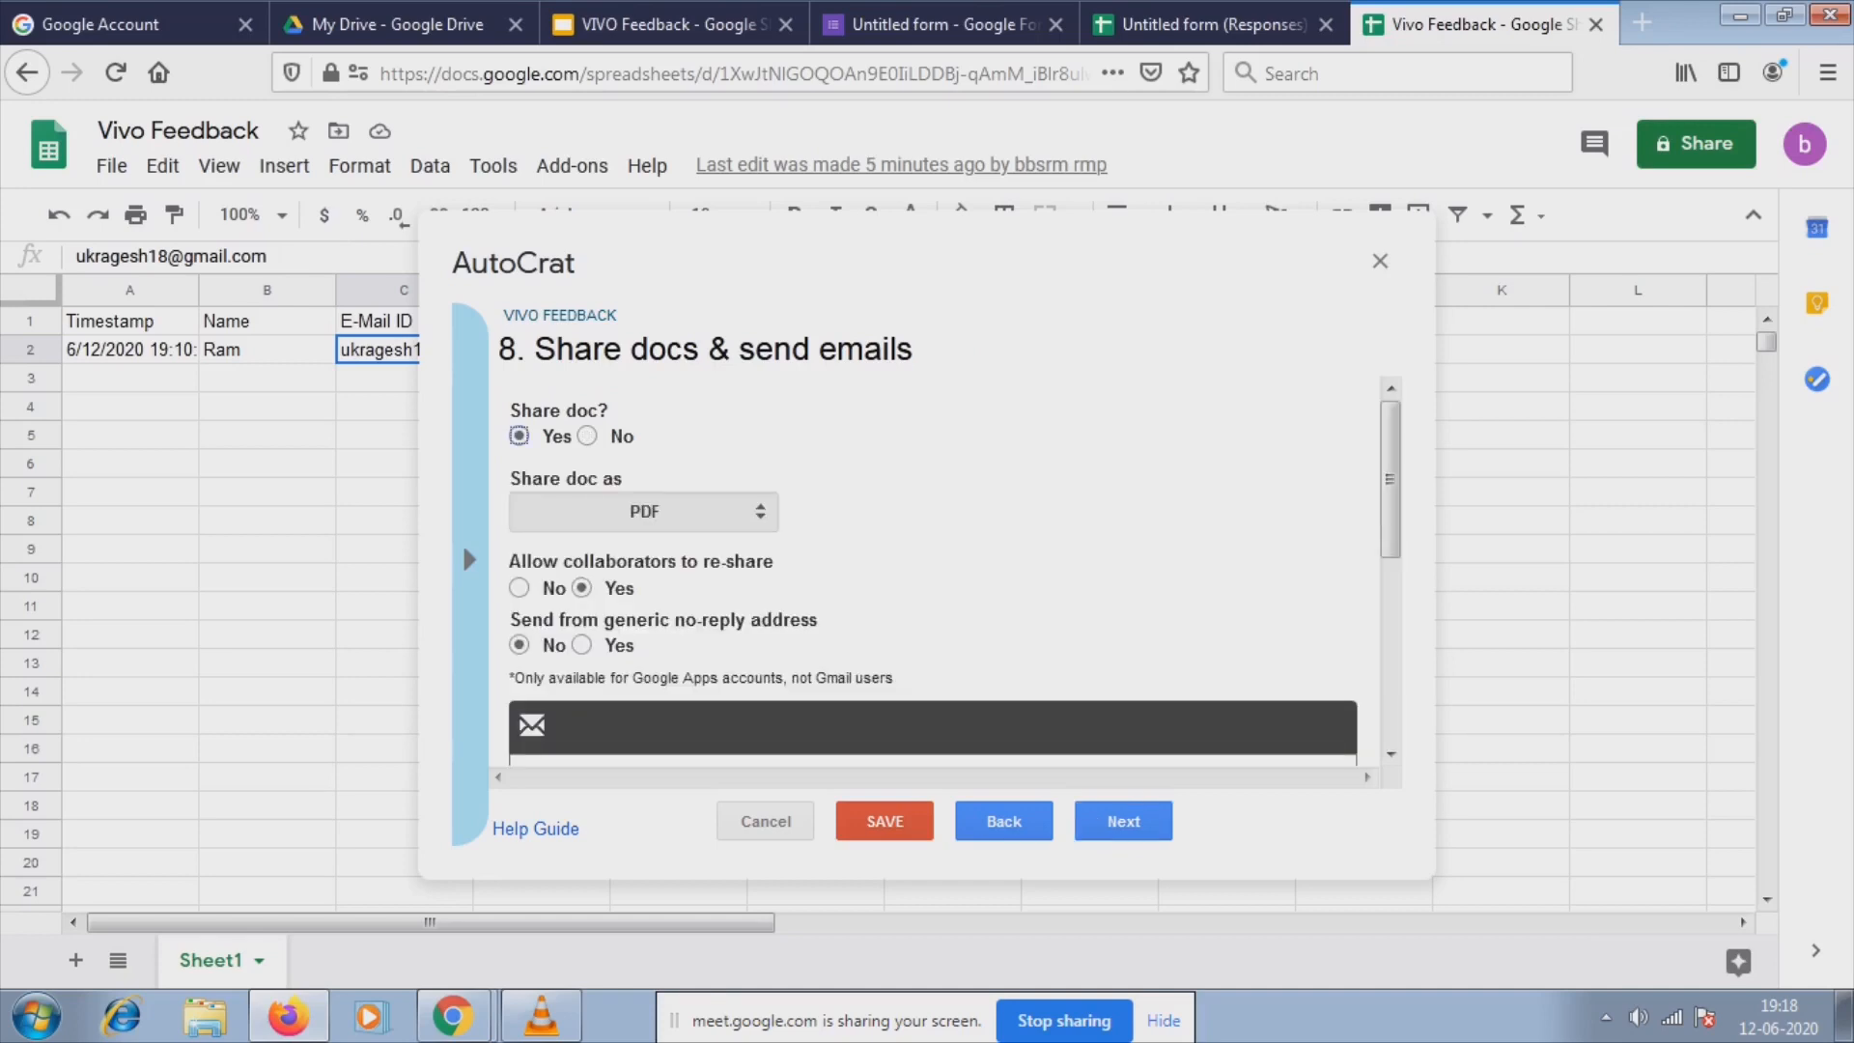
pyautogui.scroll(-3, 954, 571)
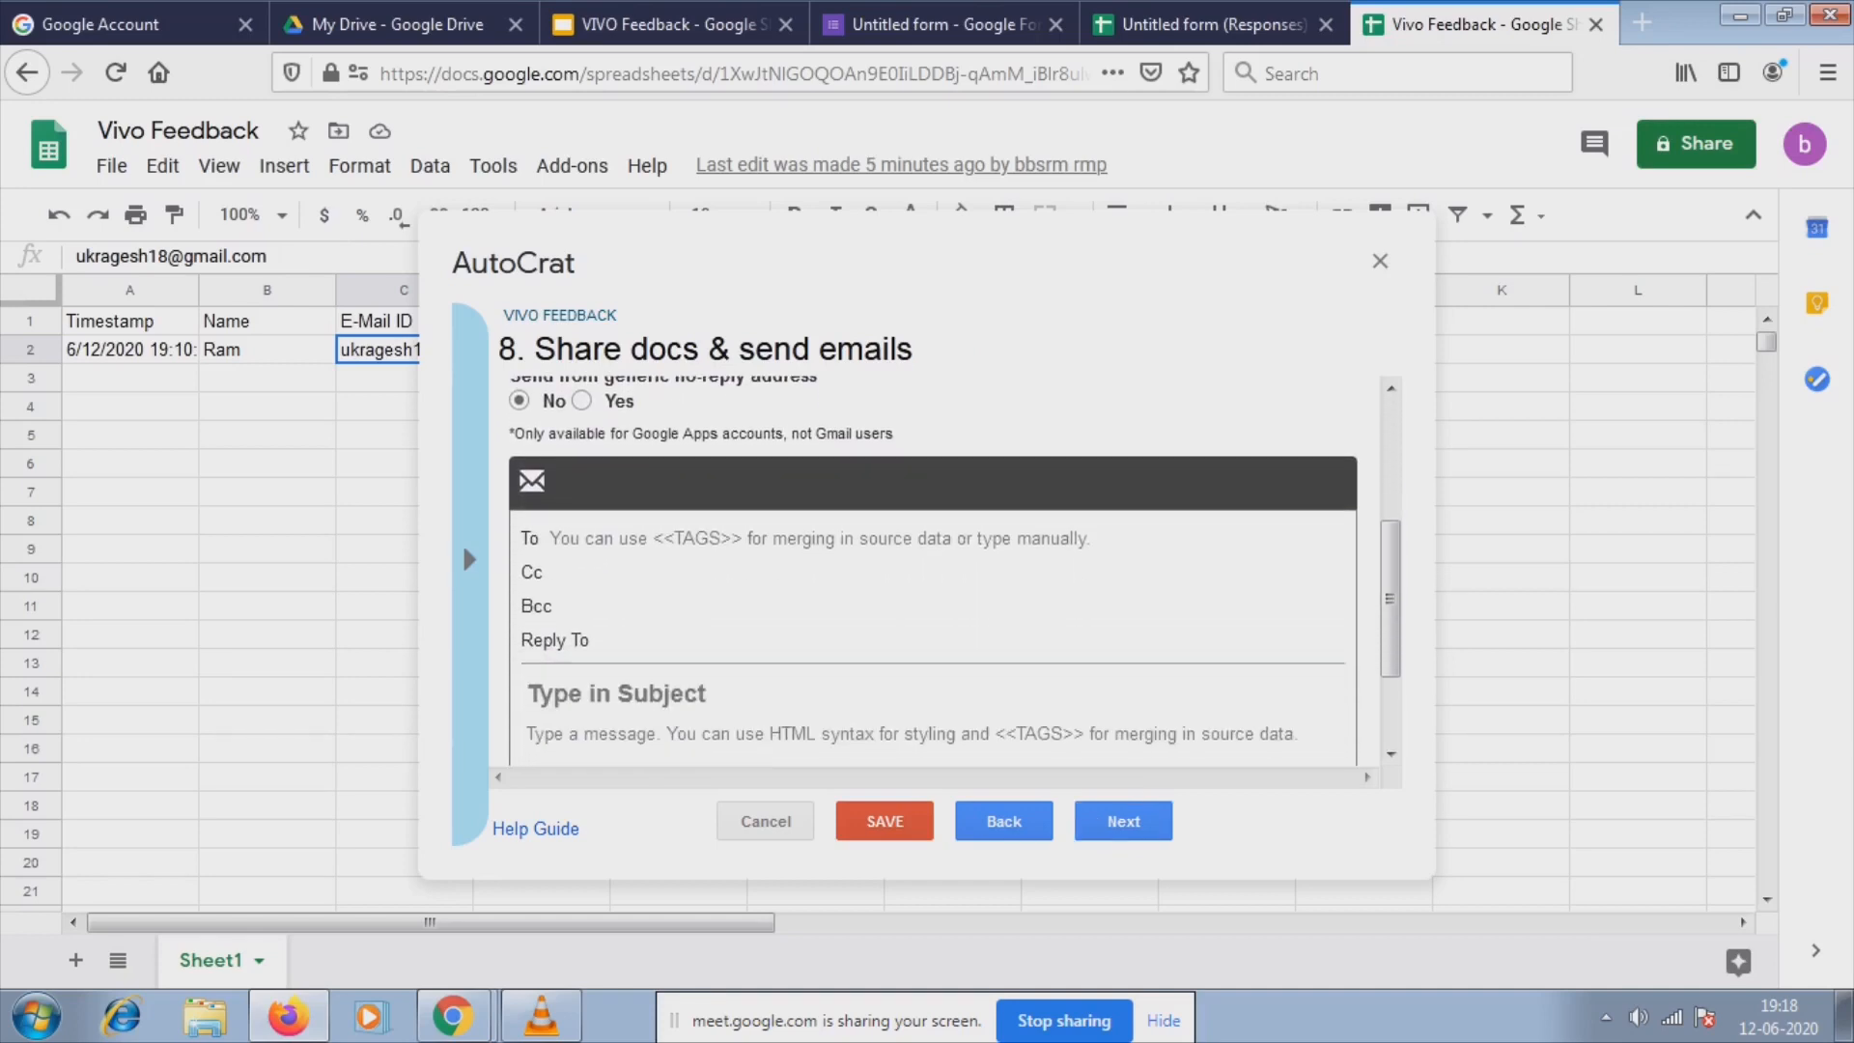
# Set the email's To field to $EmailId.
pyautogui.click(873, 539)
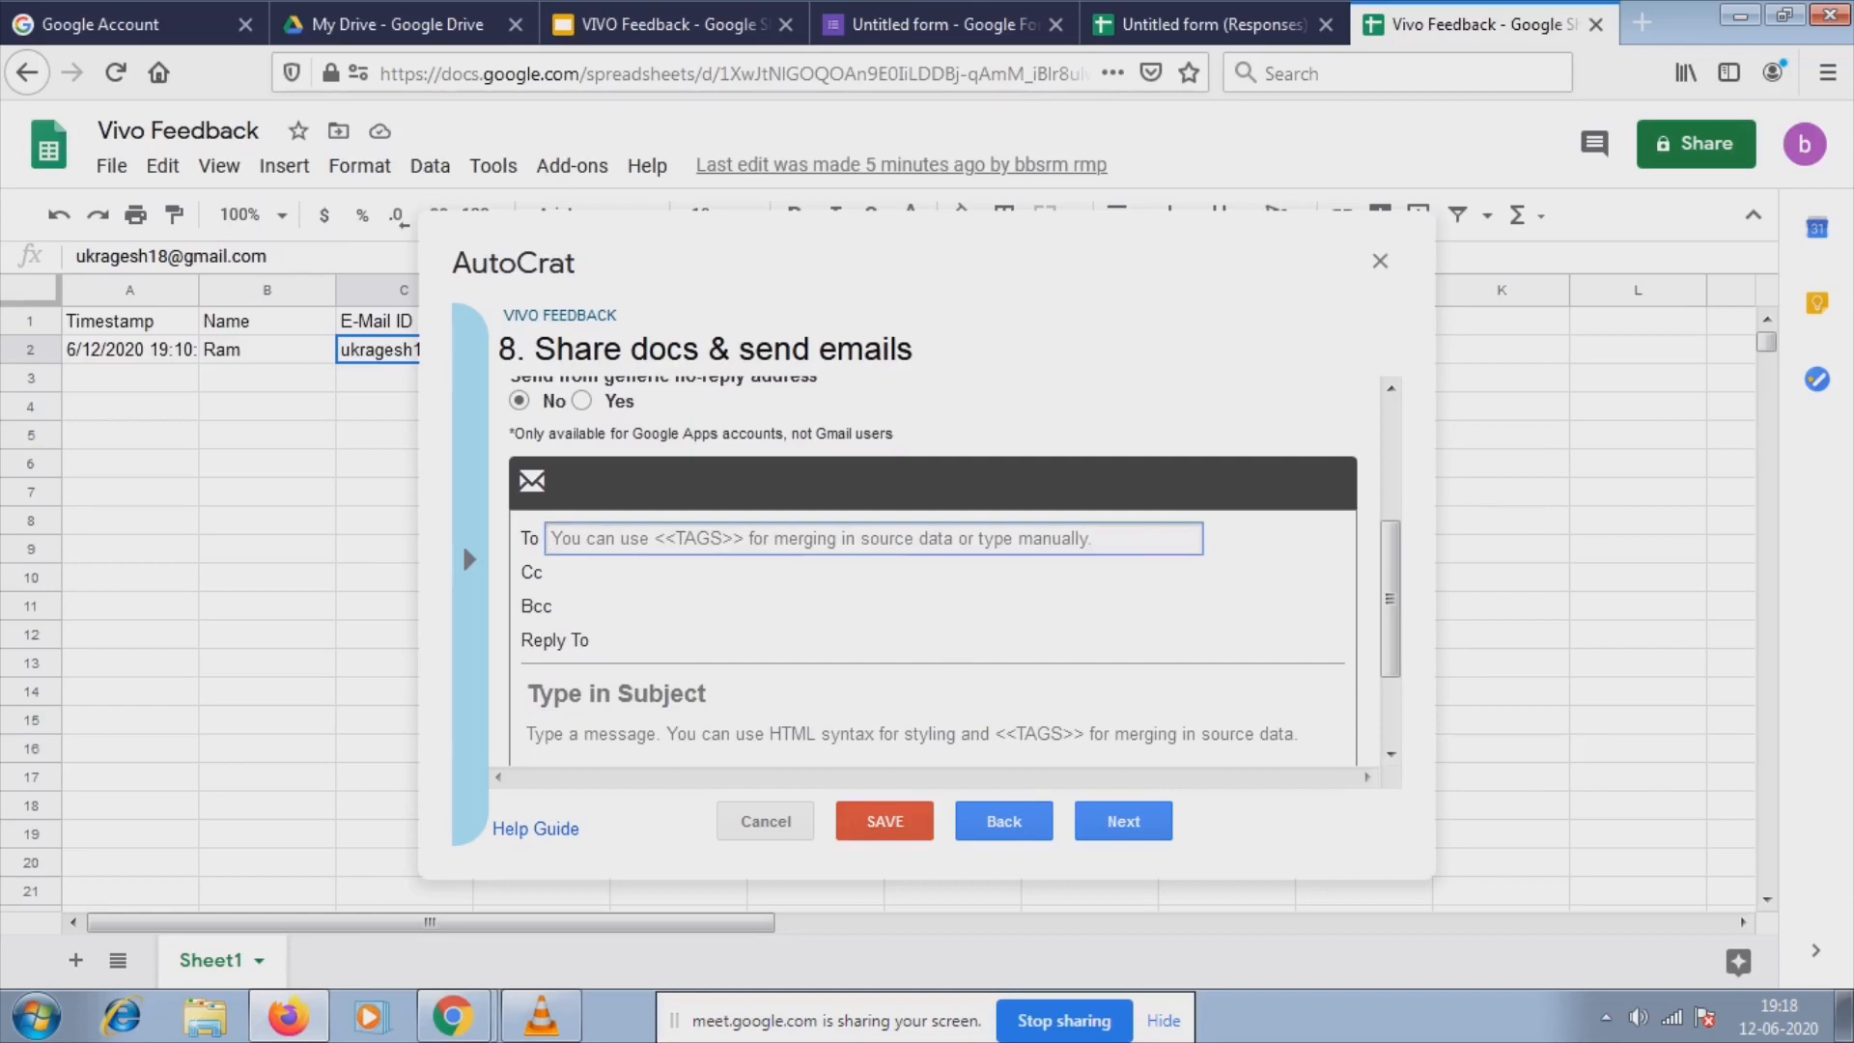
pyautogui.write('$')
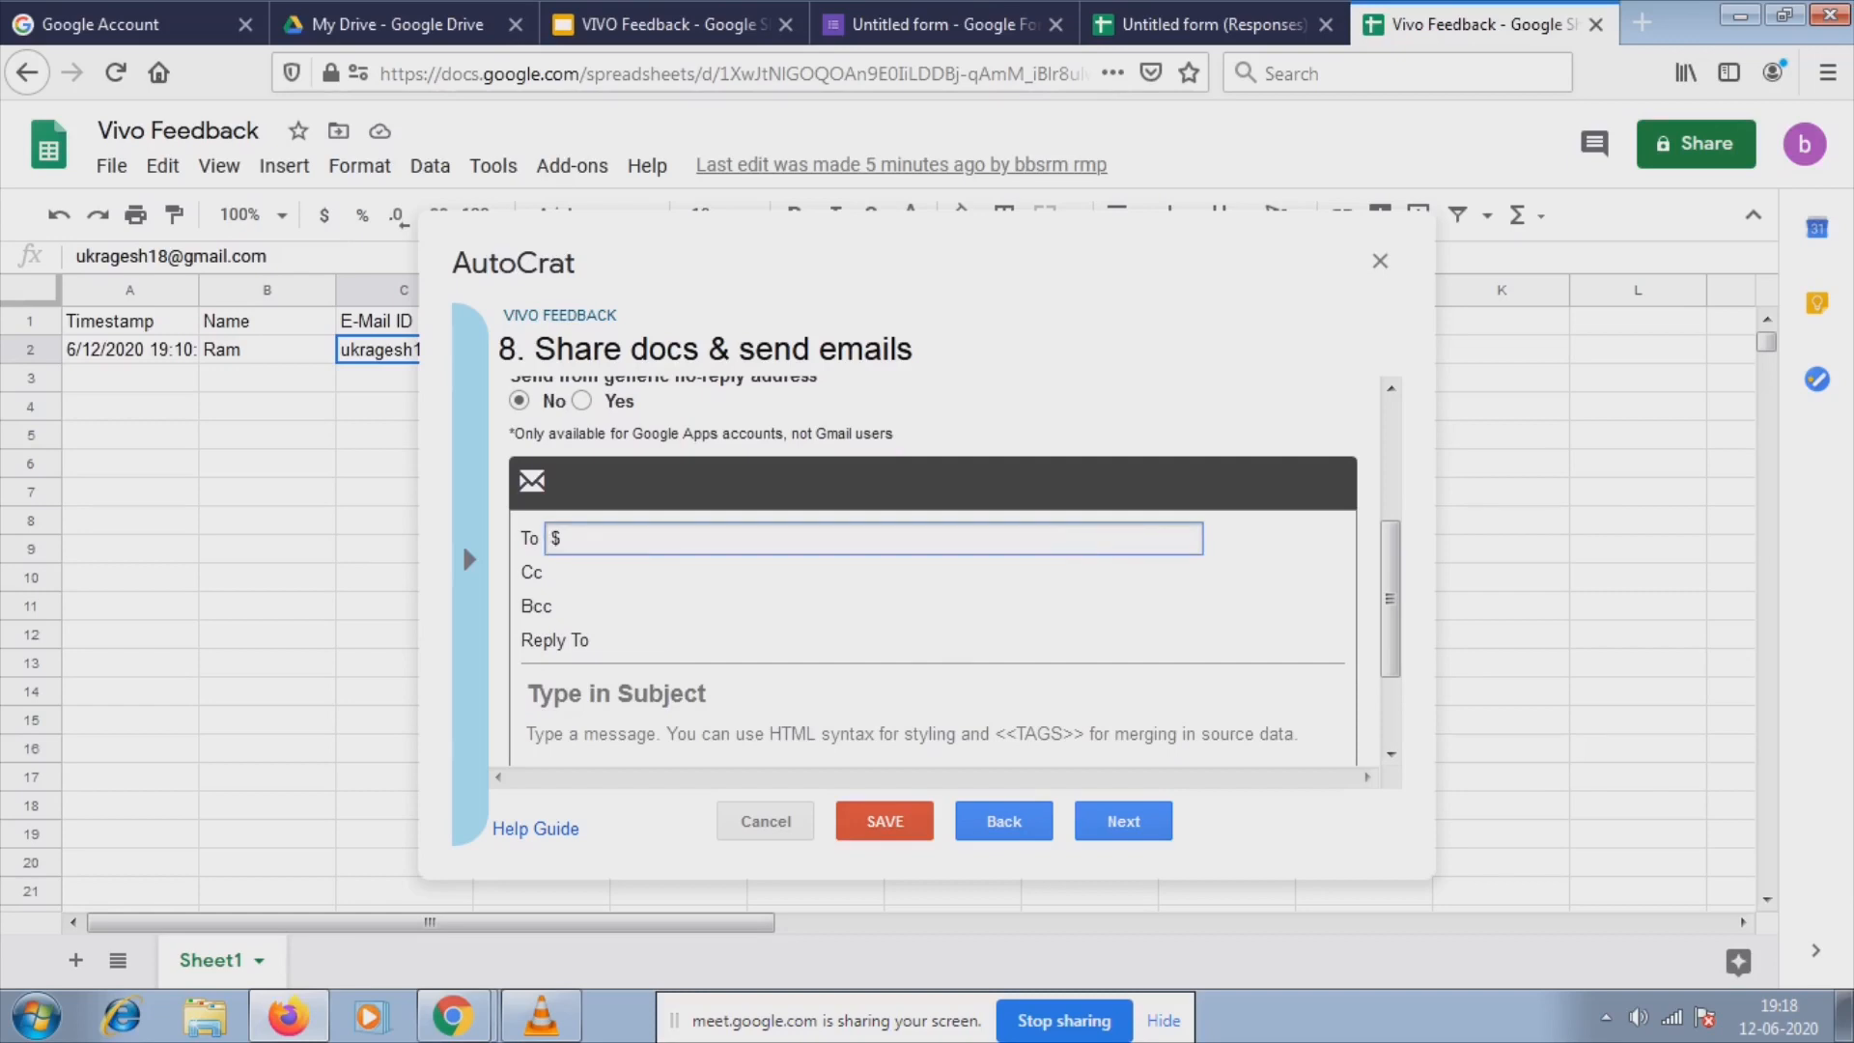
pyautogui.write('e')
pyautogui.press('BackSpace')
pyautogui.write('Email')
pyautogui.write('ID')
pyautogui.press('BackSpace')
pyautogui.press('BackSpace')
pyautogui.write('Id')
# Clear the accidental 'Thanks fo' text from the message body, leaving it blank.
pyautogui.scroll(-2, 954, 560)
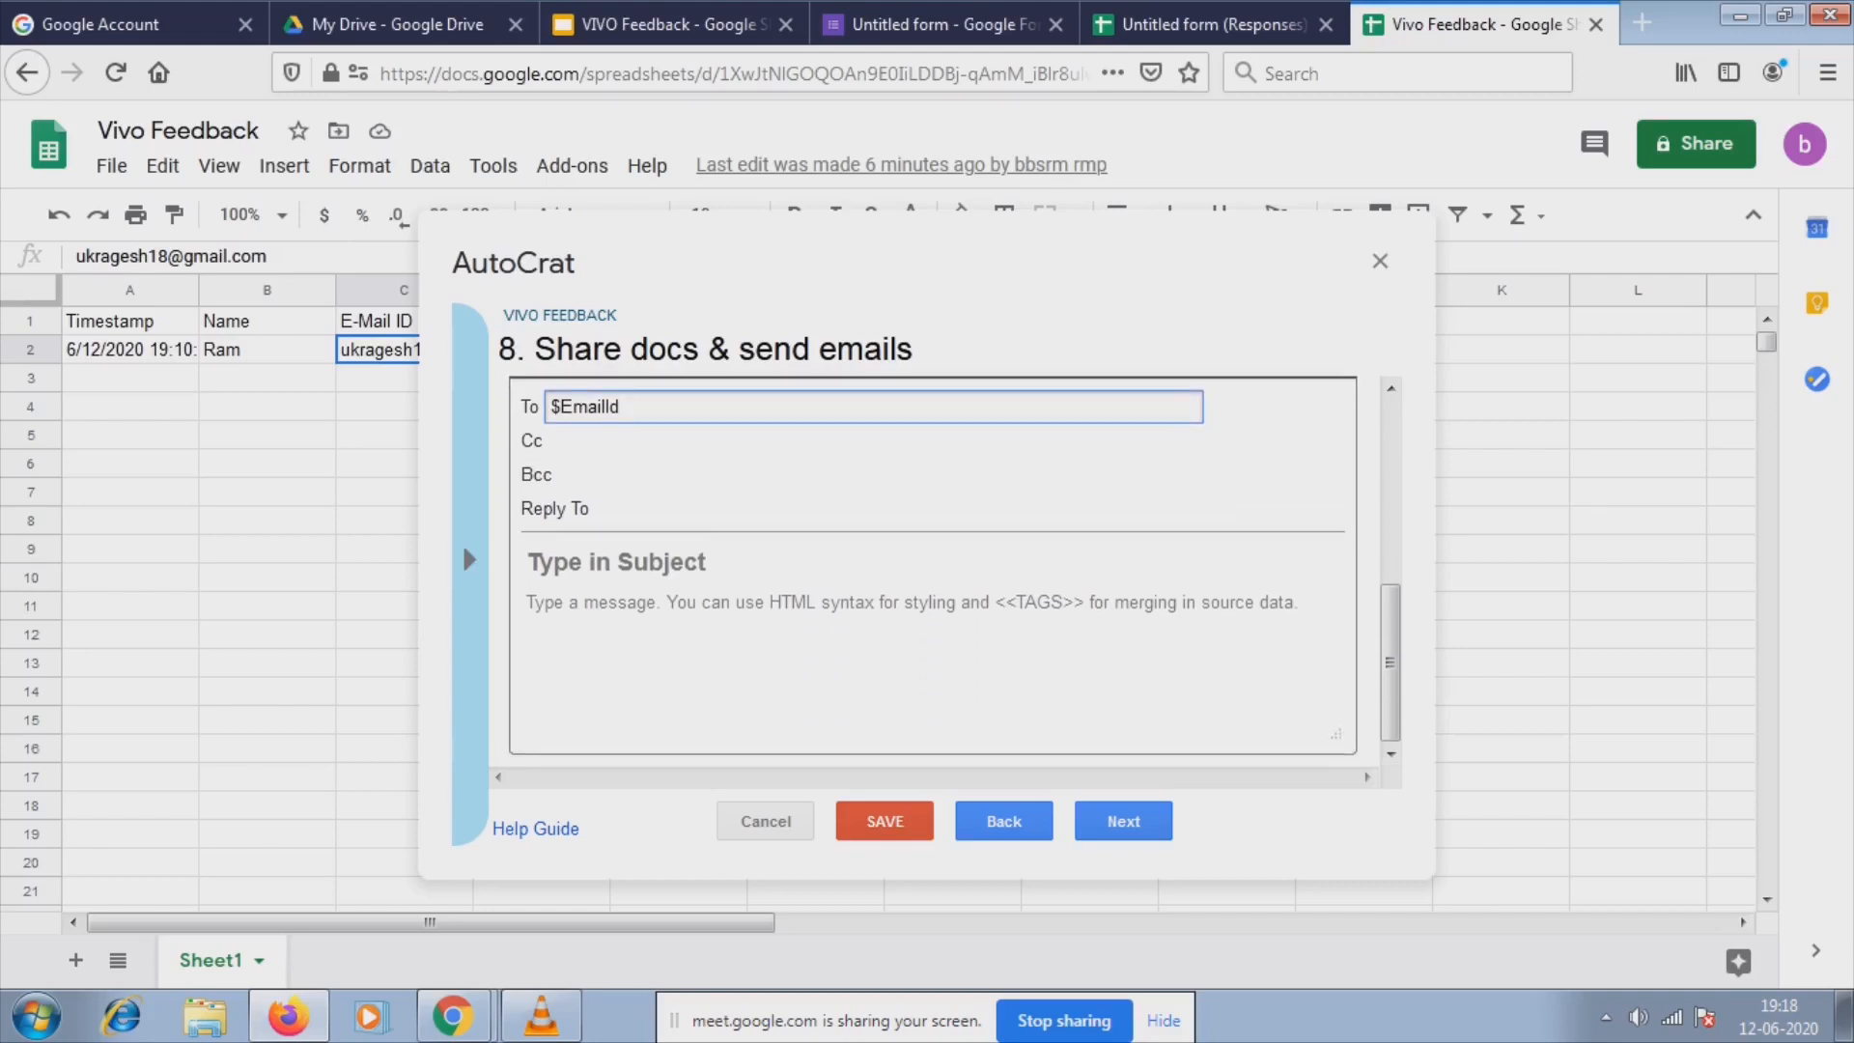
pyautogui.click(696, 618)
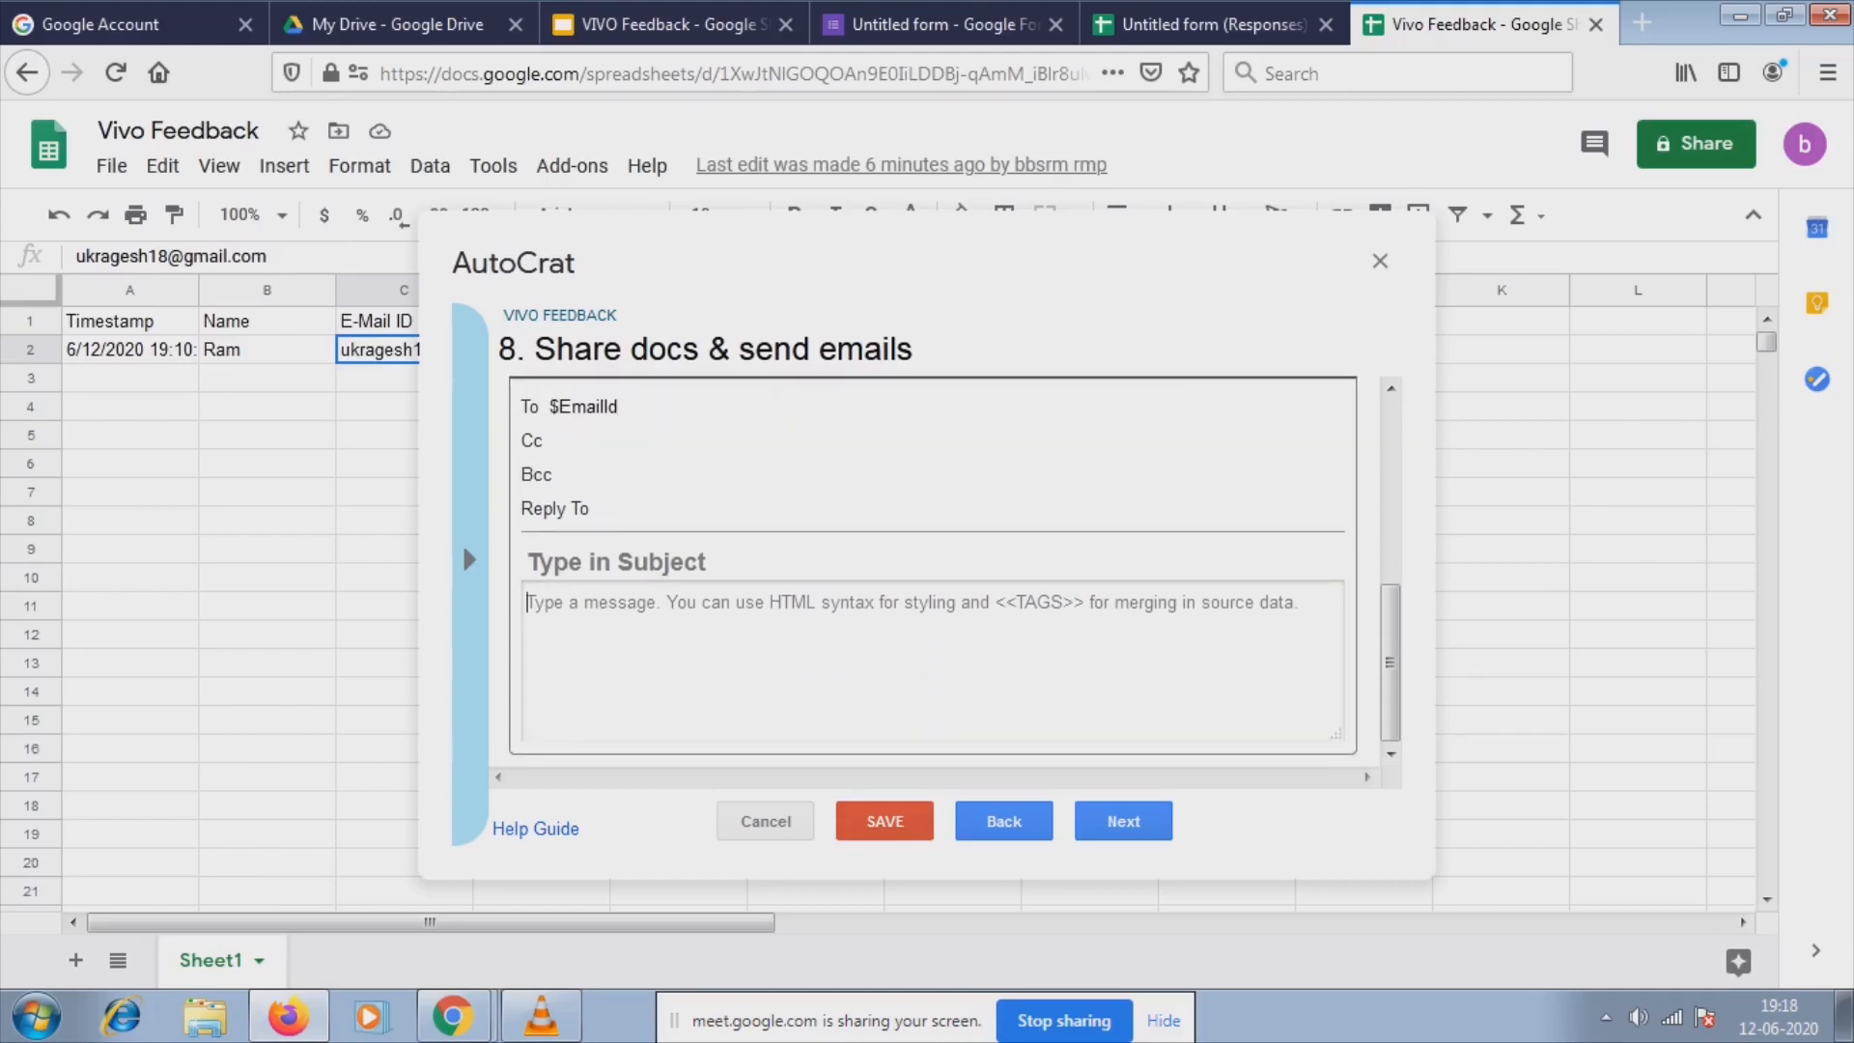
pyautogui.write('Thanks')
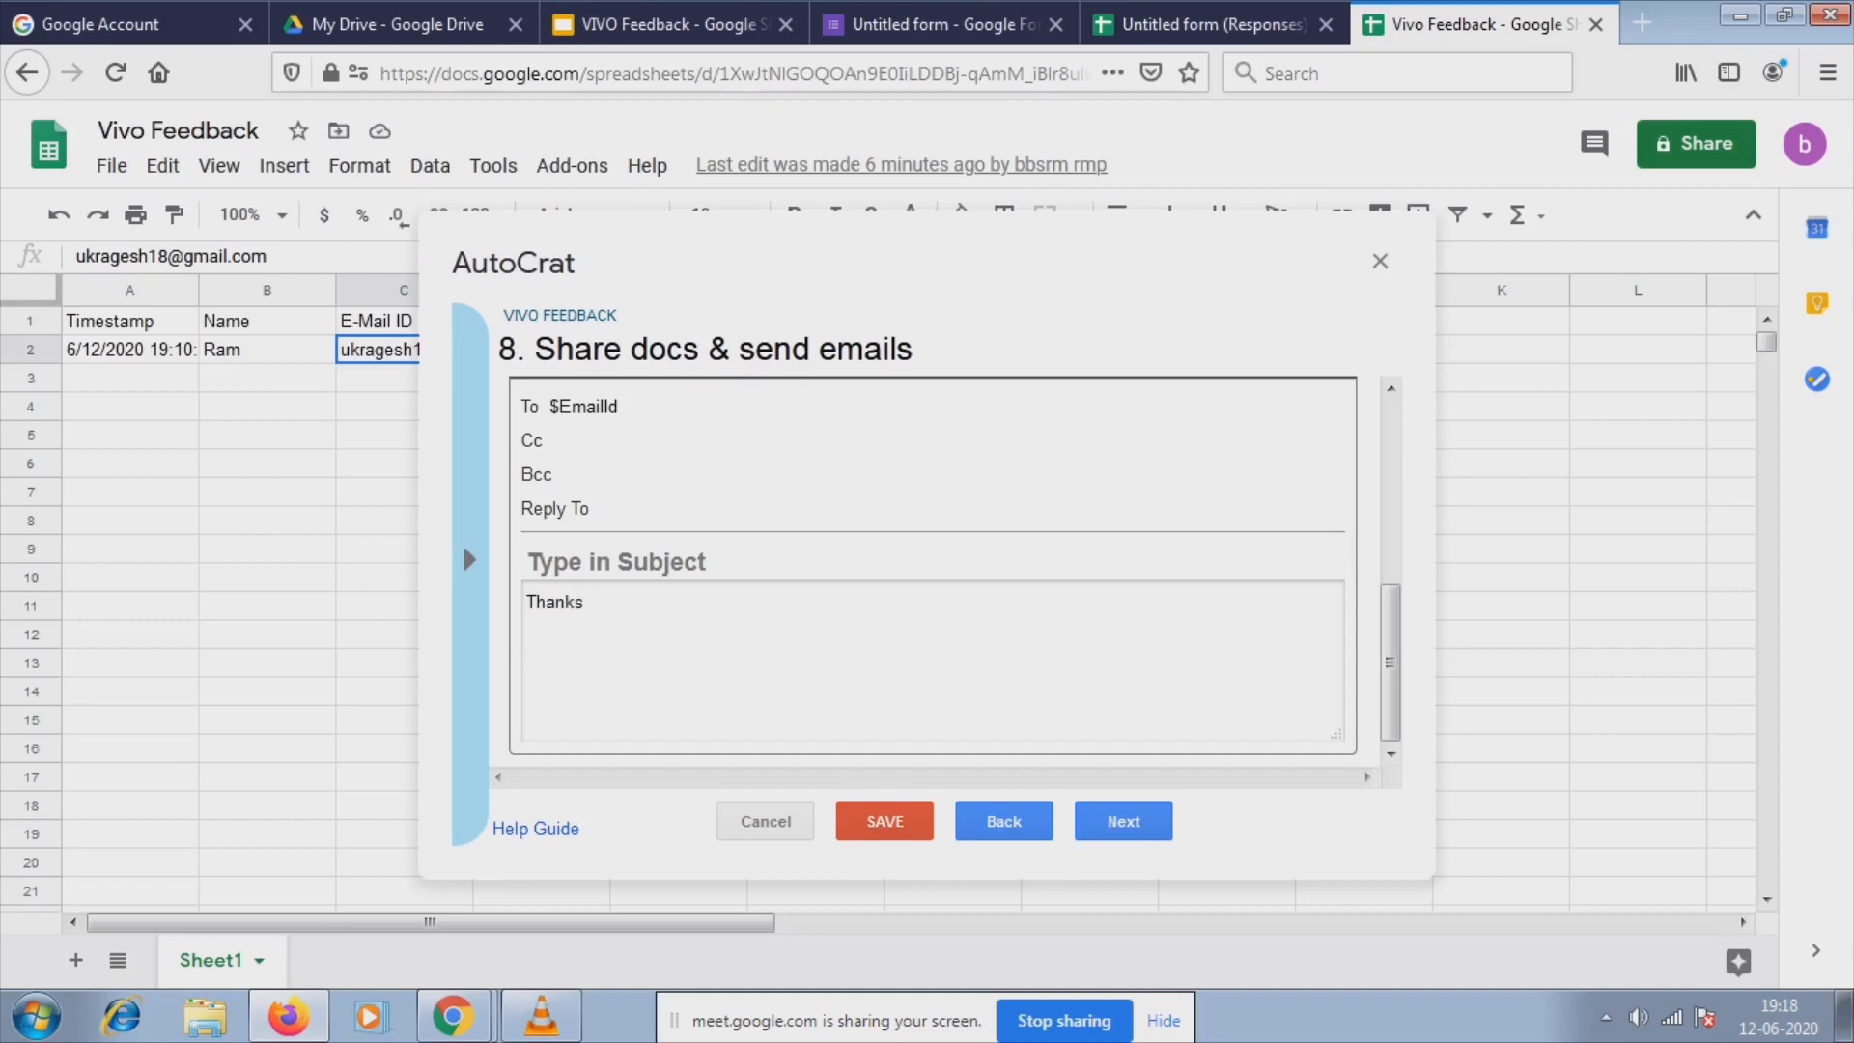
pyautogui.write(' fo')
pyautogui.press('BackSpace')
pyautogui.press('BackSpace')
pyautogui.press('BackSpace')
pyautogui.press('BackSpace')
pyautogui.press('BackSpace')
pyautogui.press('BackSpace')
pyautogui.press('BackSpace')
pyautogui.press('BackSpace')
pyautogui.press('BackSpace')
# Set the email subject to 'Thanks for feedback'.
pyautogui.click(618, 562)
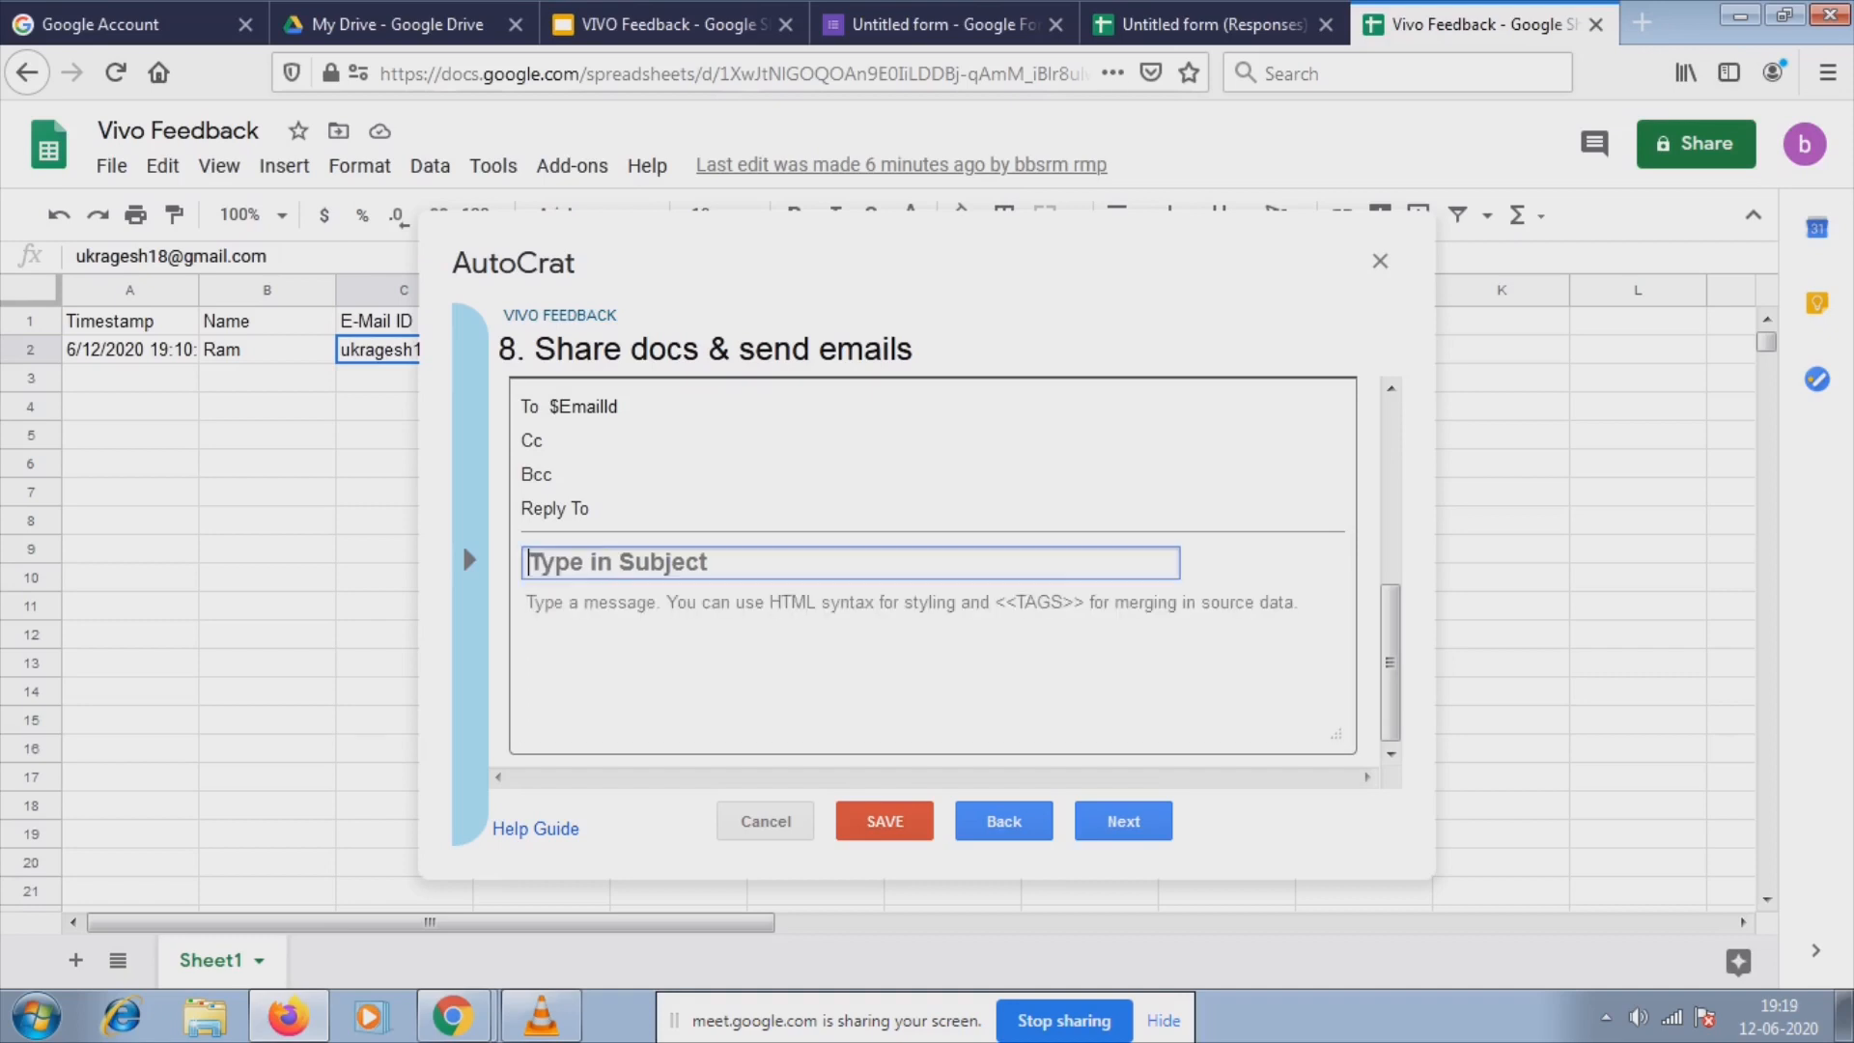
pyautogui.write('Tha')
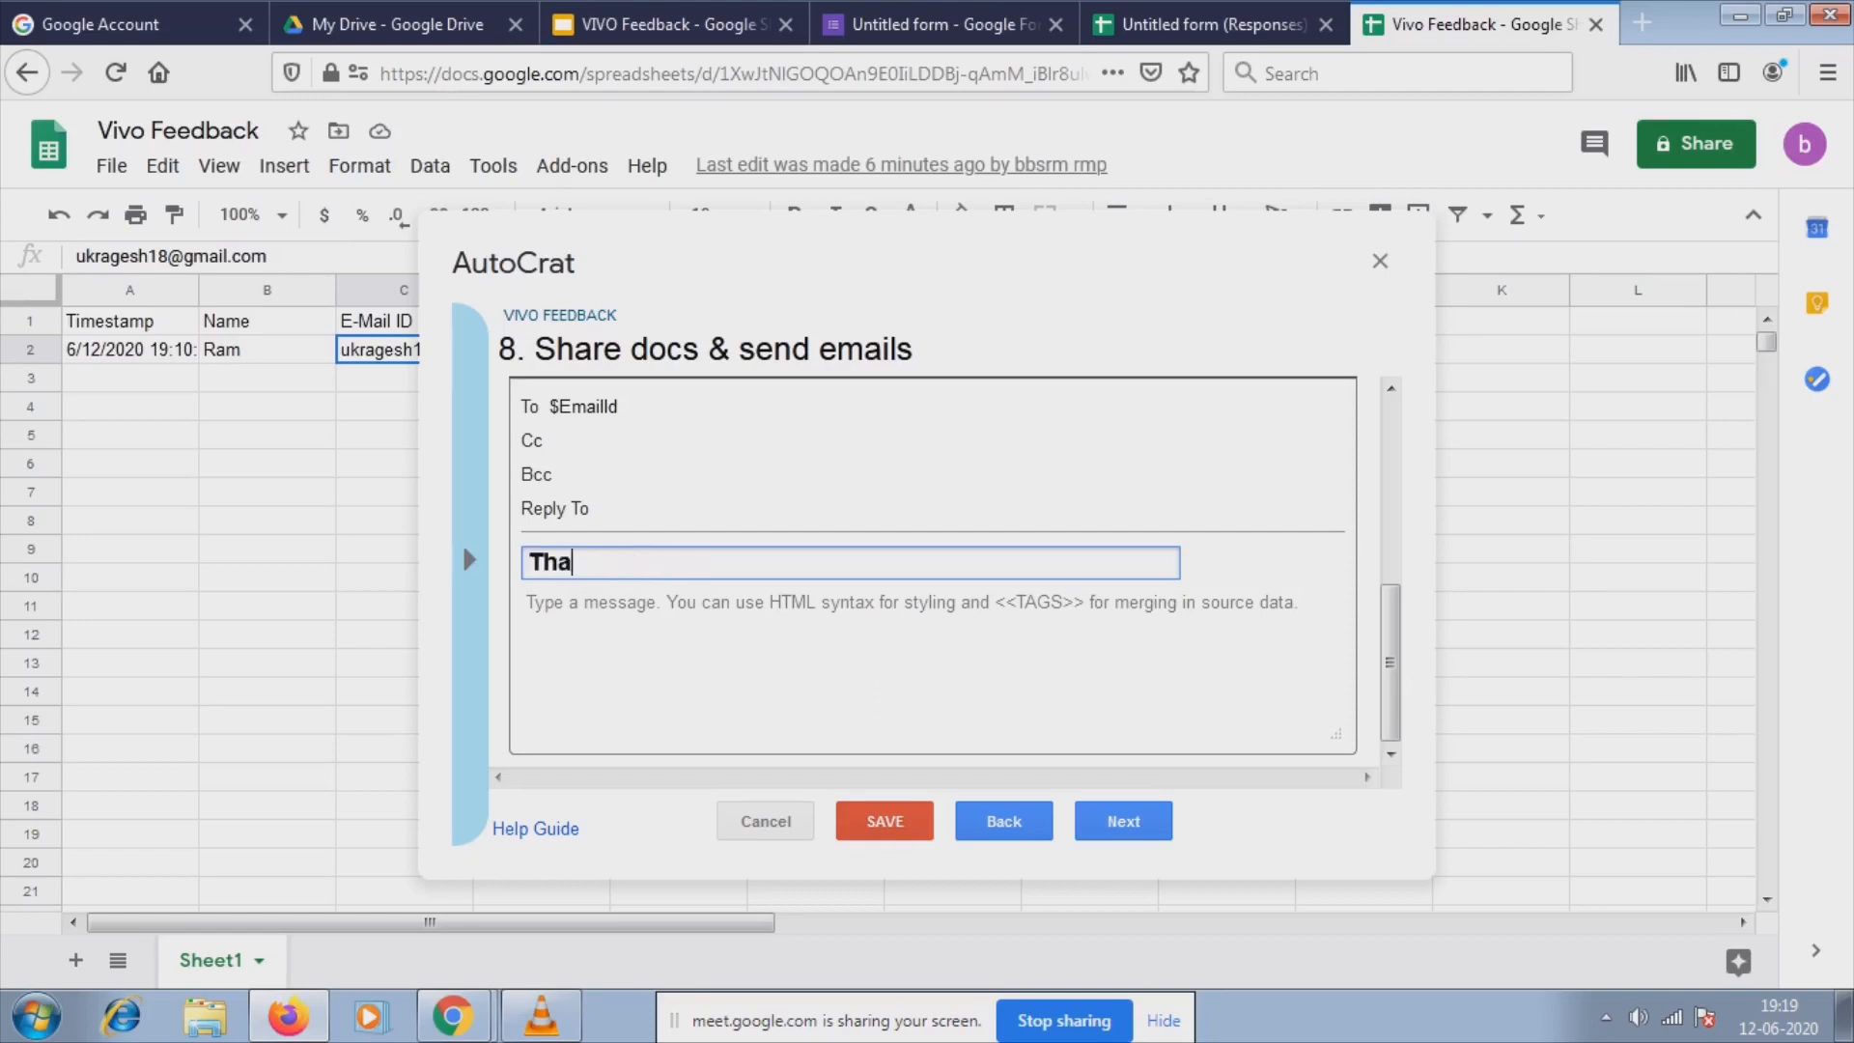
pyautogui.write('nks for feedback')
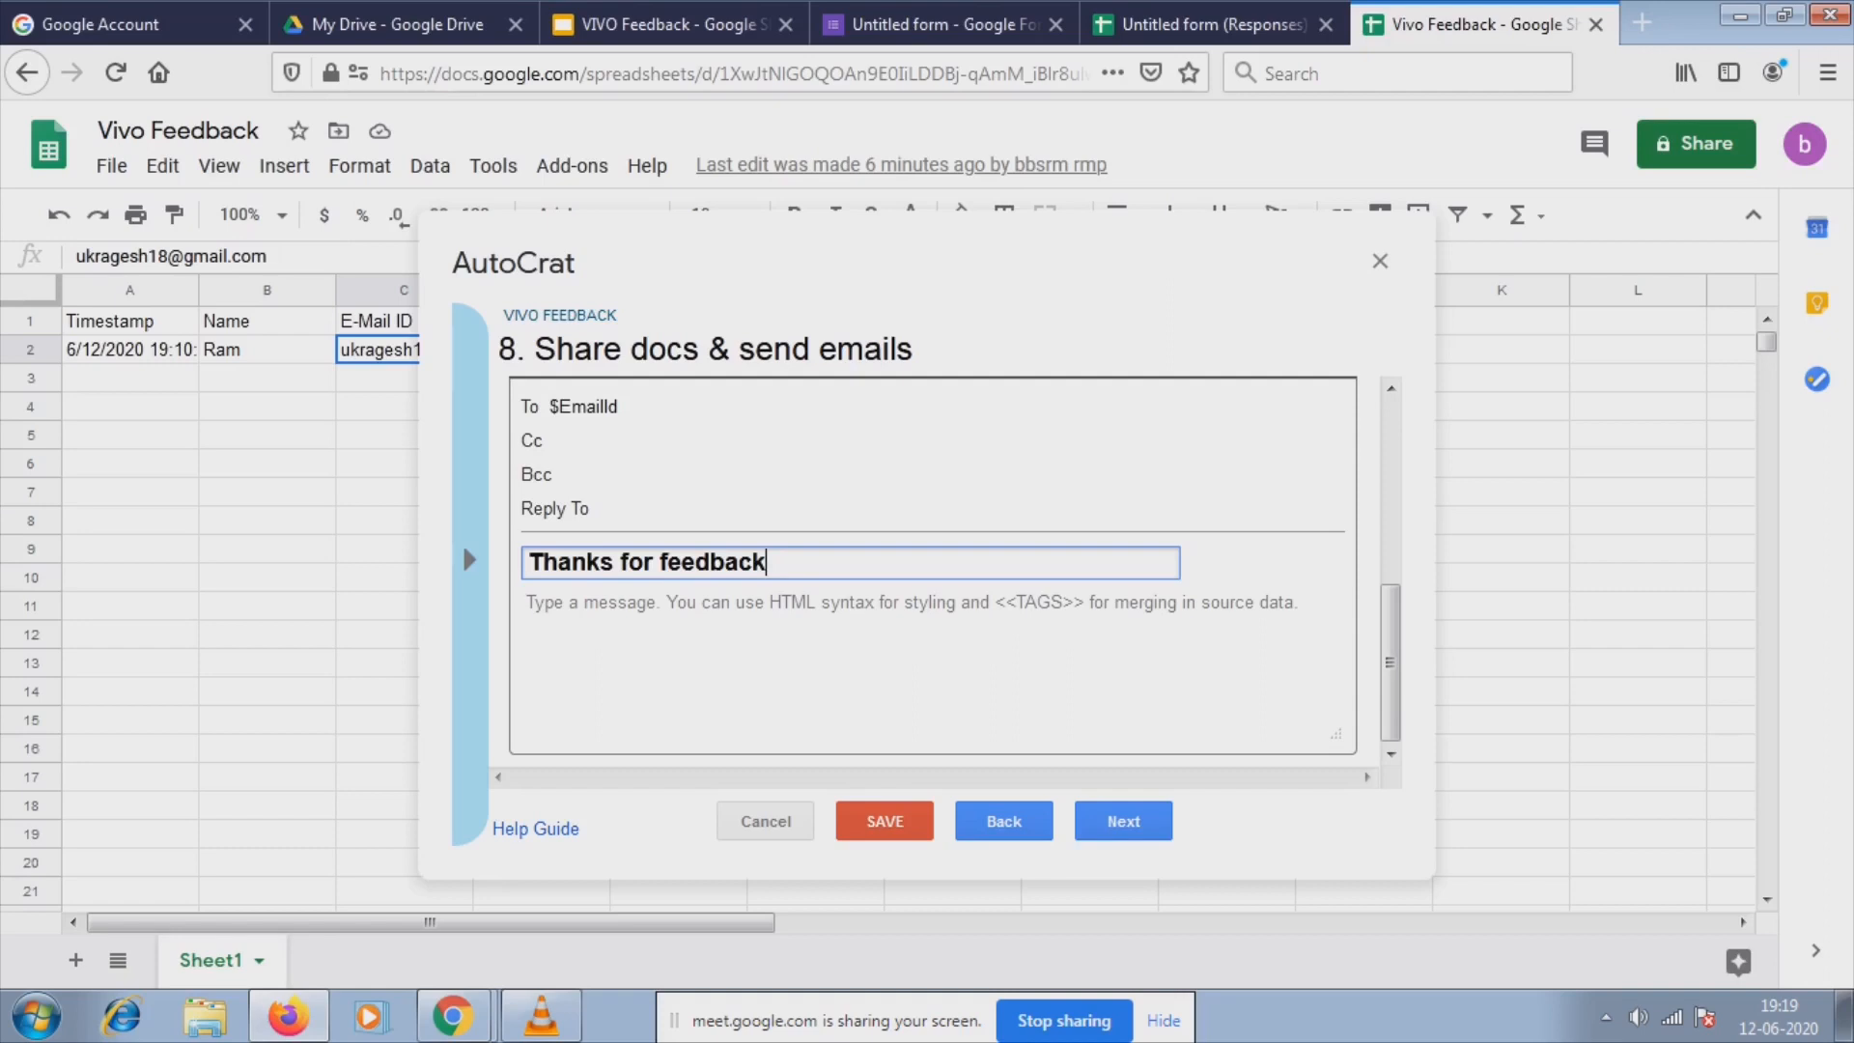
# Write the body 'Dear $Name,', 'Thank you for sharing you feedback about vivo mobiles', 'Thanks', then continue to triggers.
pyautogui.click(527, 603)
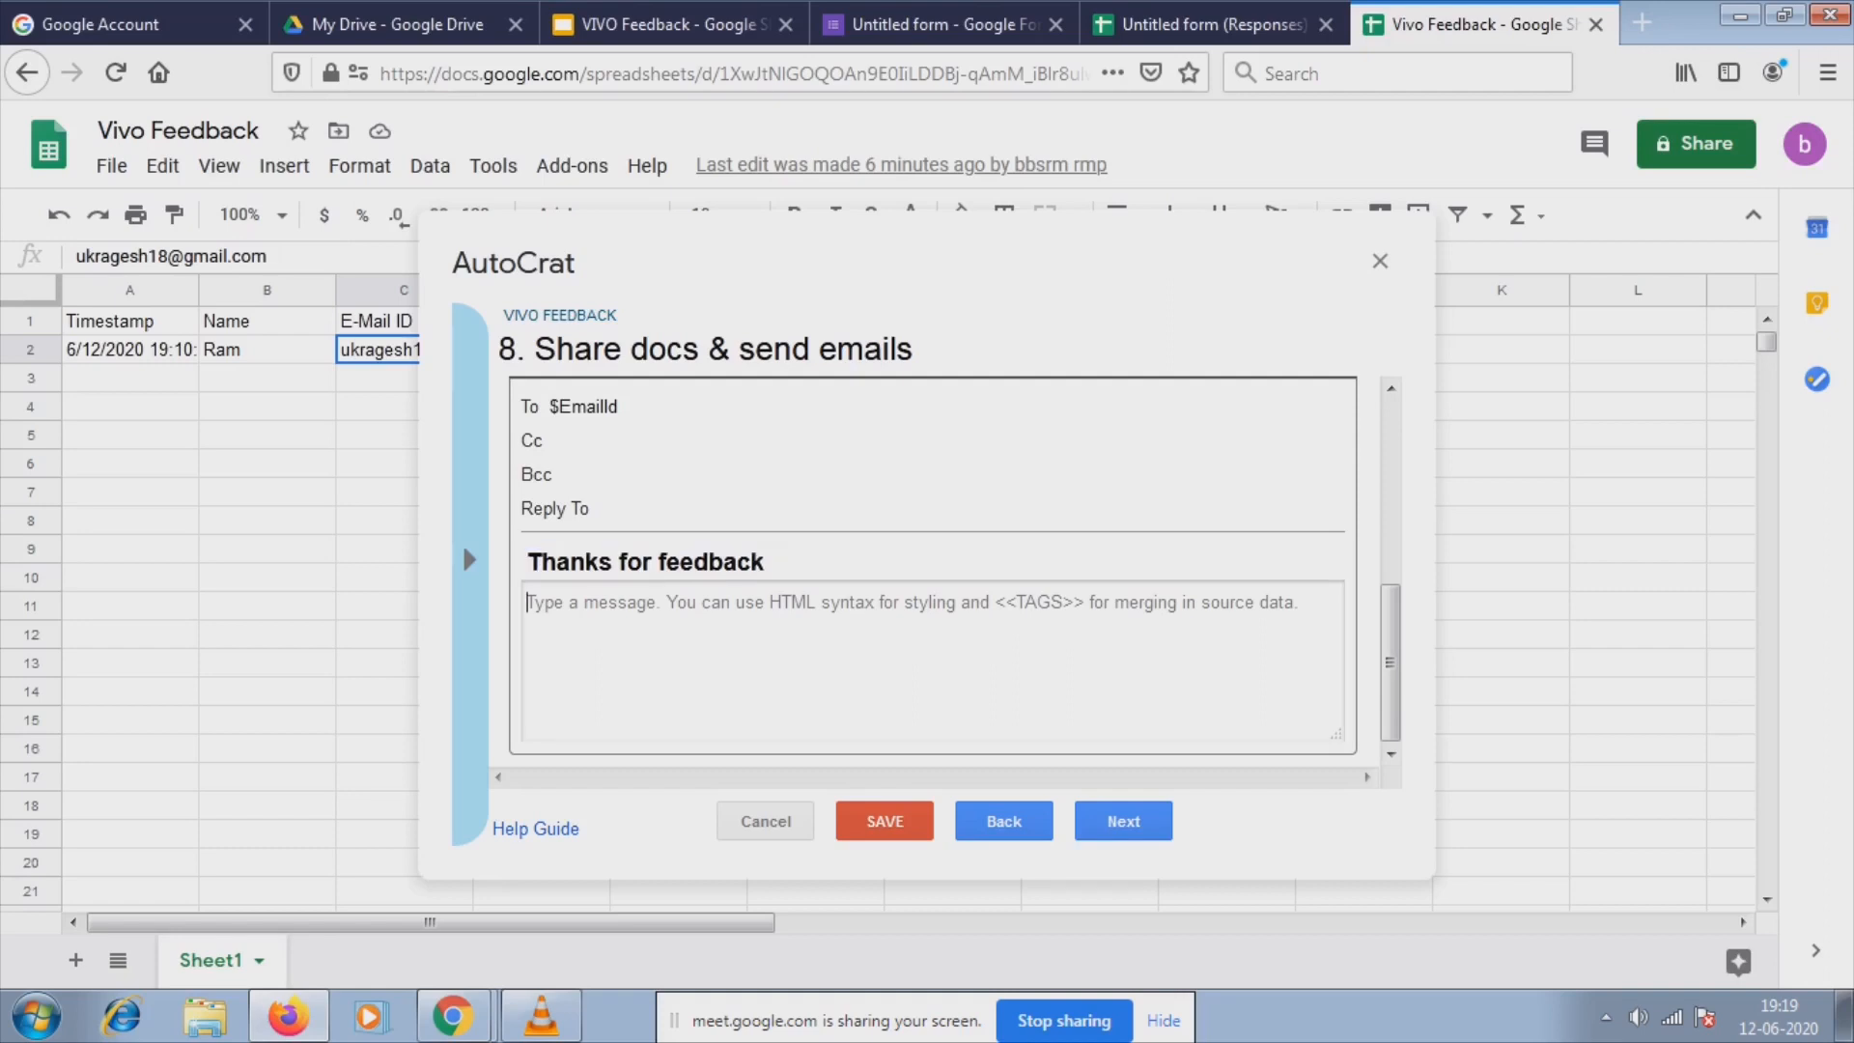
pyautogui.write('D')
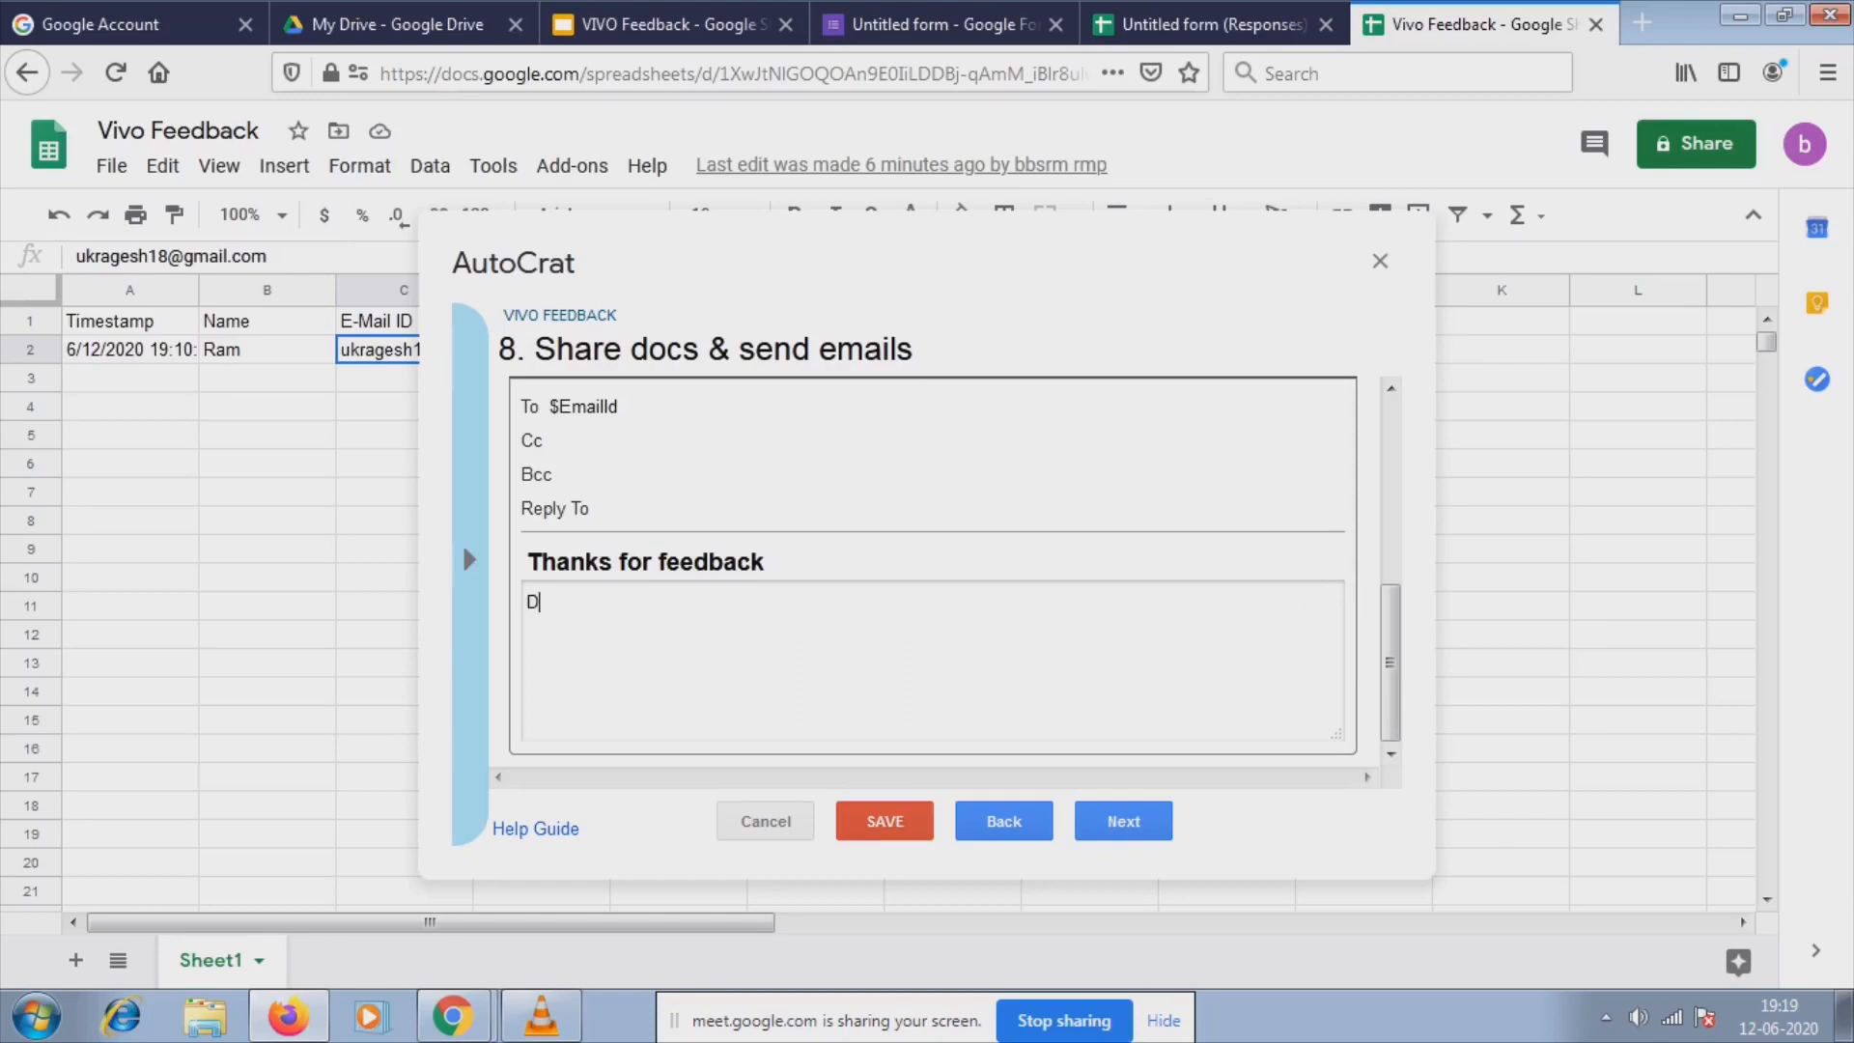
pyautogui.write('ear $Name')
pyautogui.press('BackSpace')
pyautogui.write(',')
pyautogui.press('Return')
pyautogui.write('Thank you')
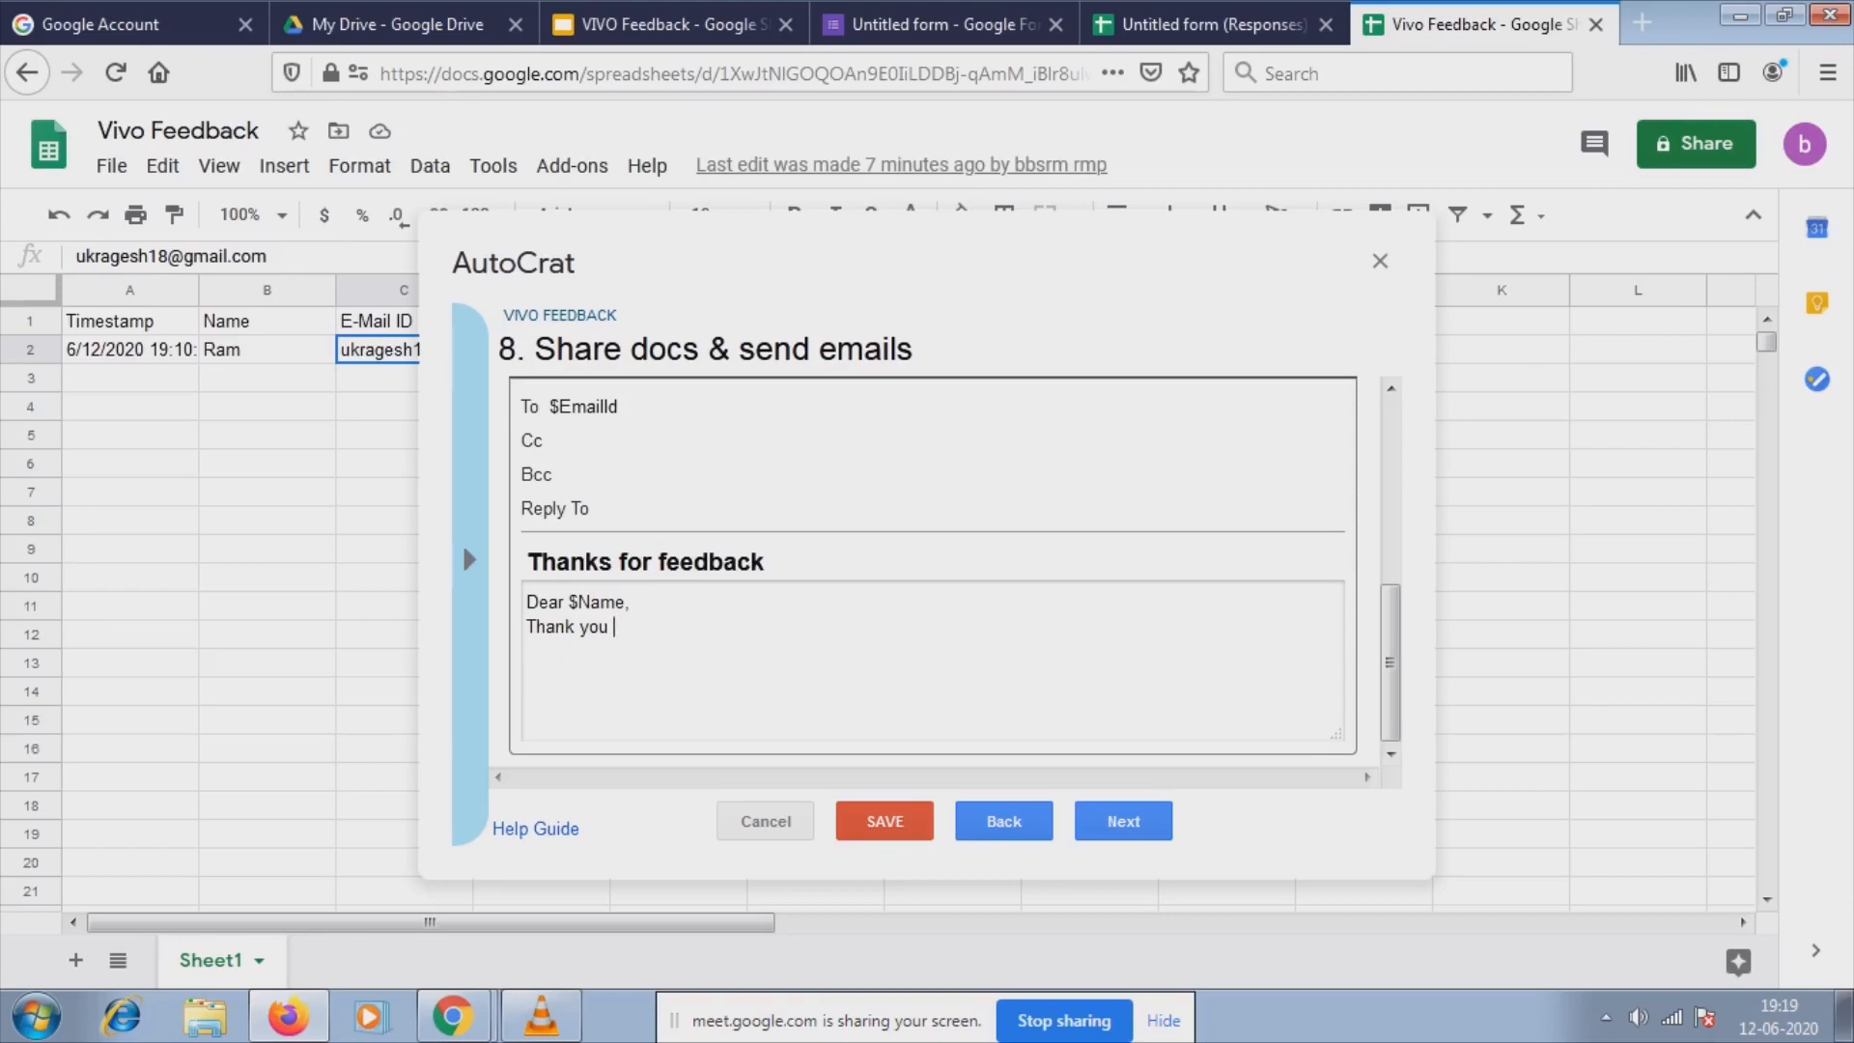
pyautogui.write('for sharing you feedbac')
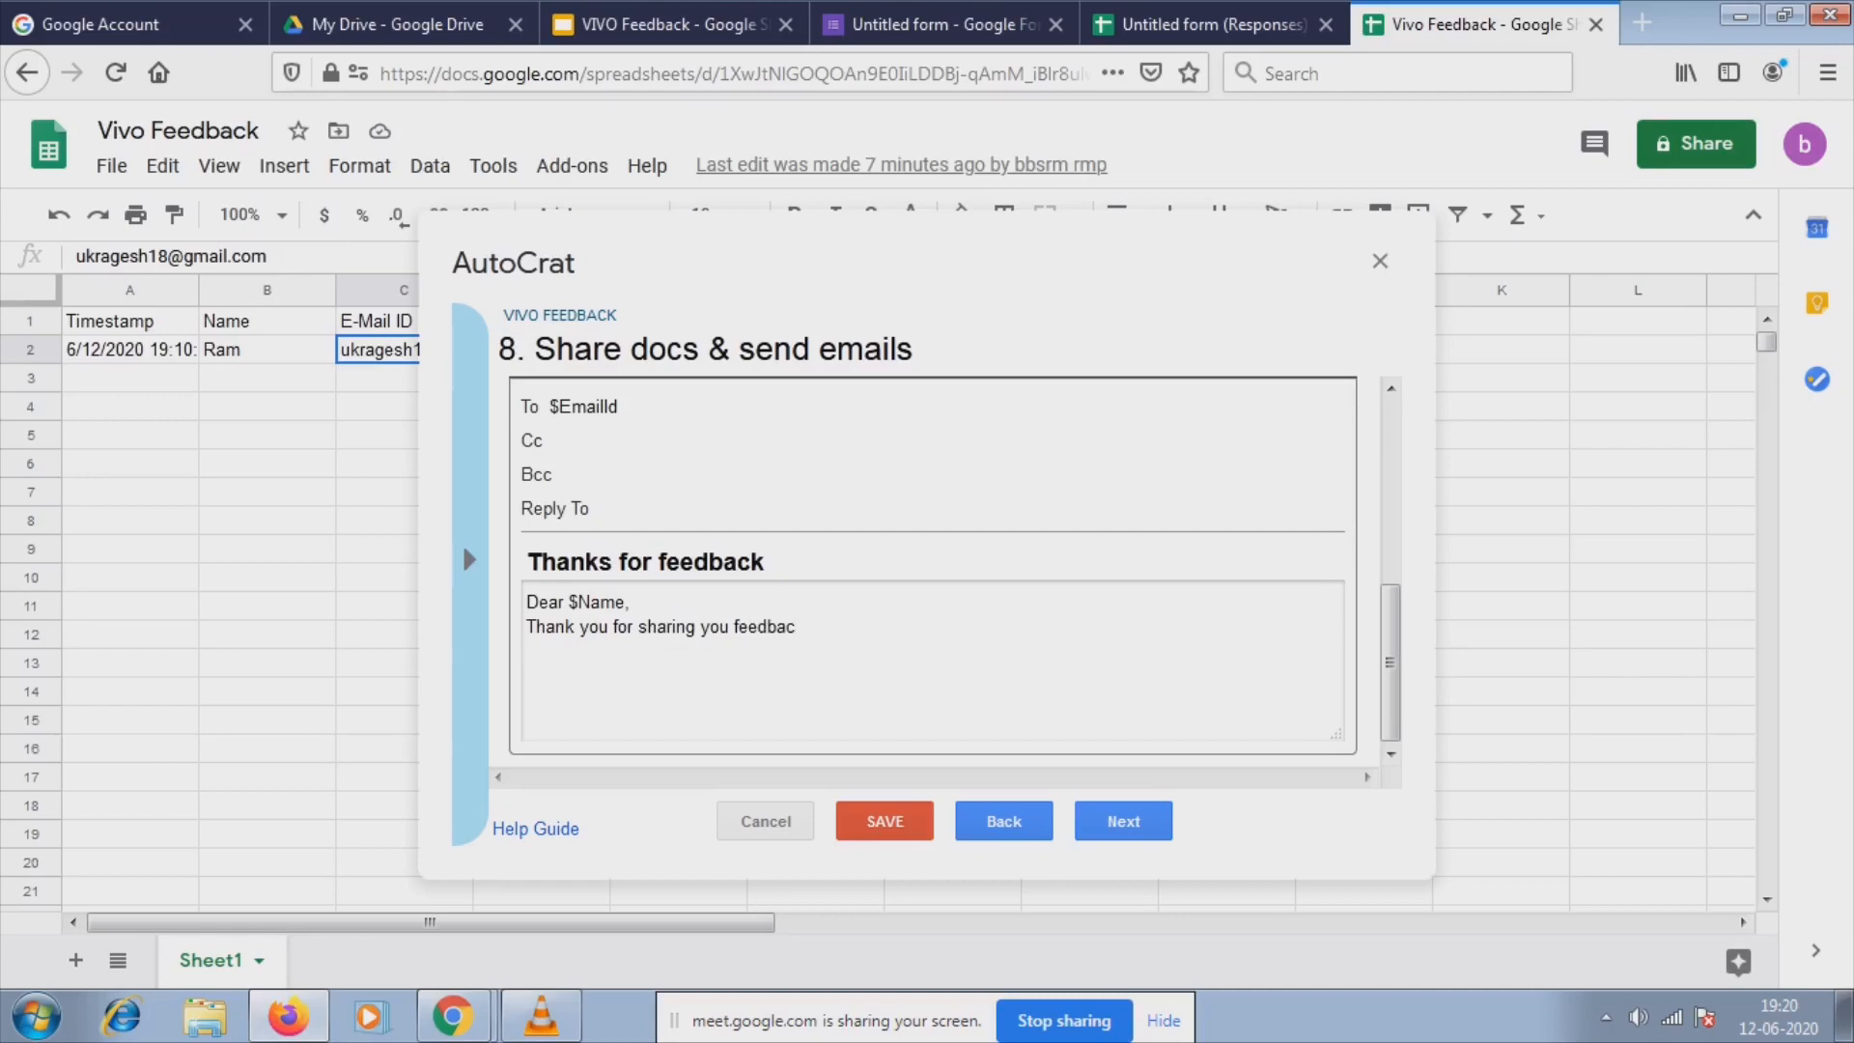
pyautogui.write('k about vivo mobiles')
pyautogui.press('Return')
pyautogui.press('Return')
pyautogui.write('Thanks')
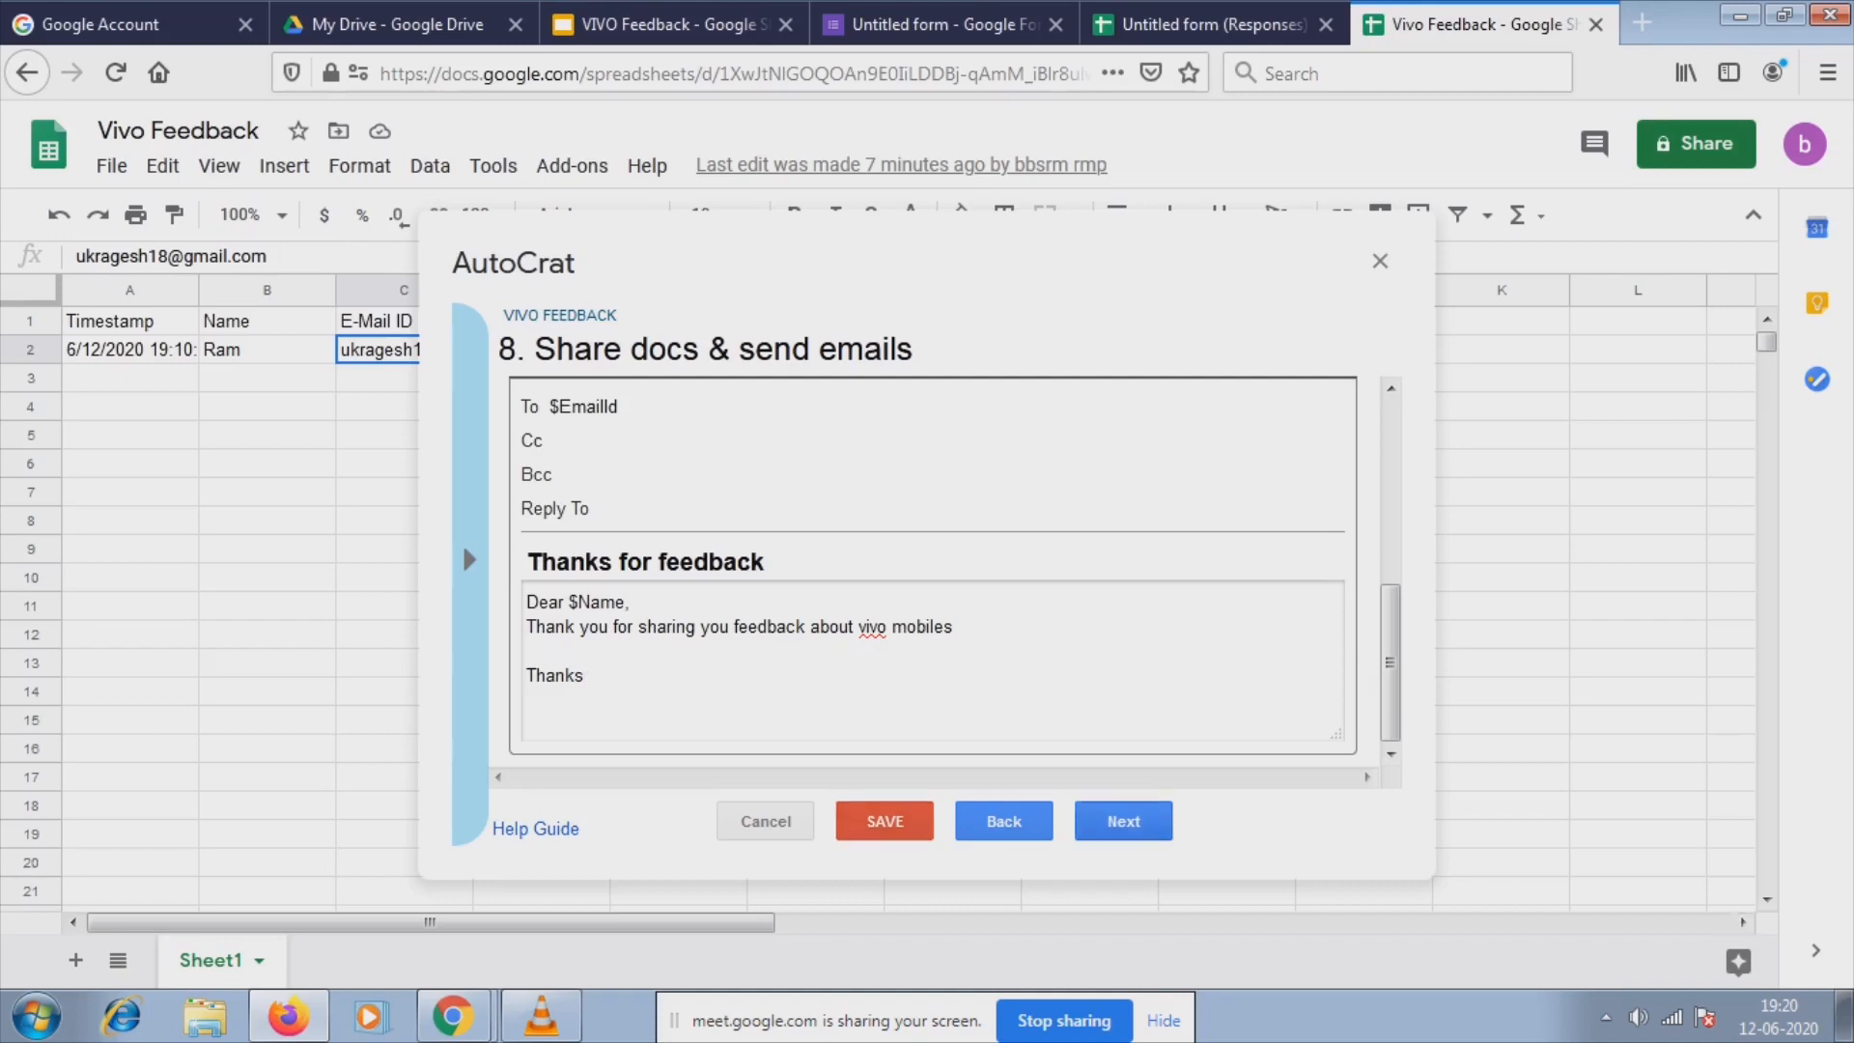
pyautogui.click(1123, 821)
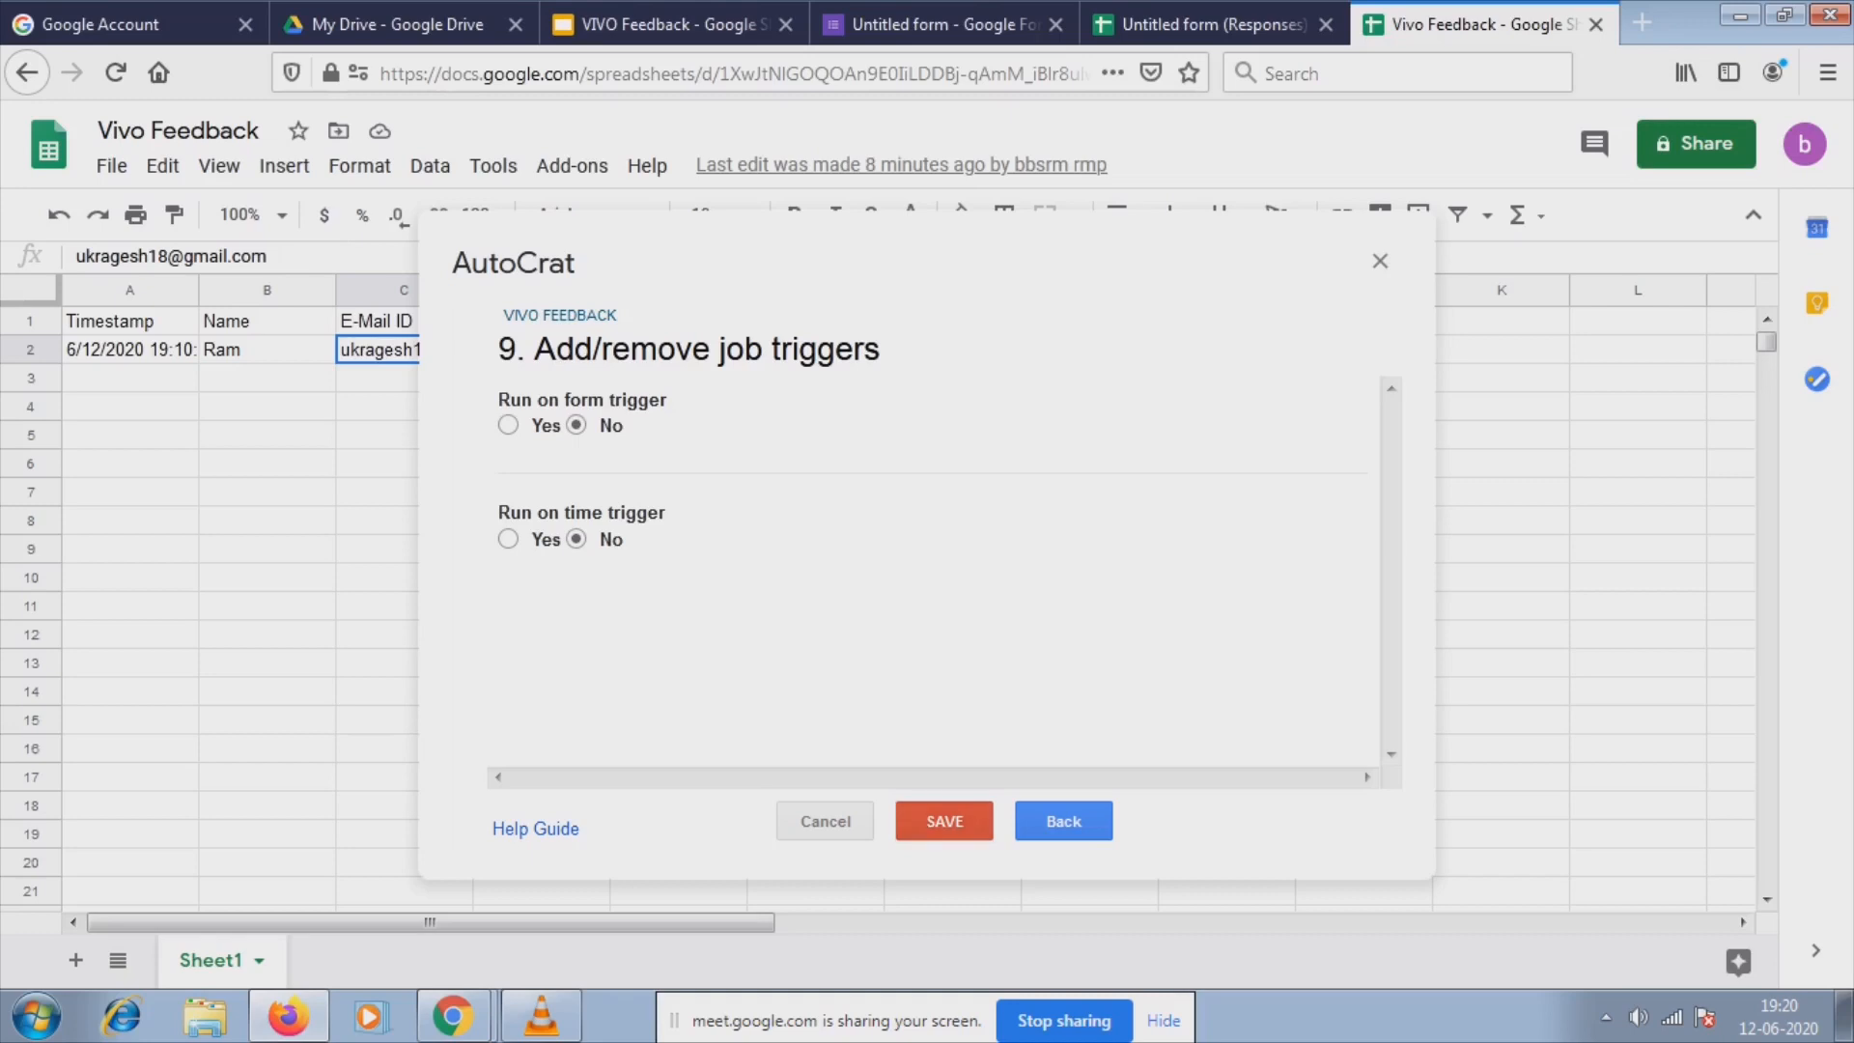
# Enable the form trigger, confirm the prompt, then turn it back off.
pyautogui.click(508, 425)
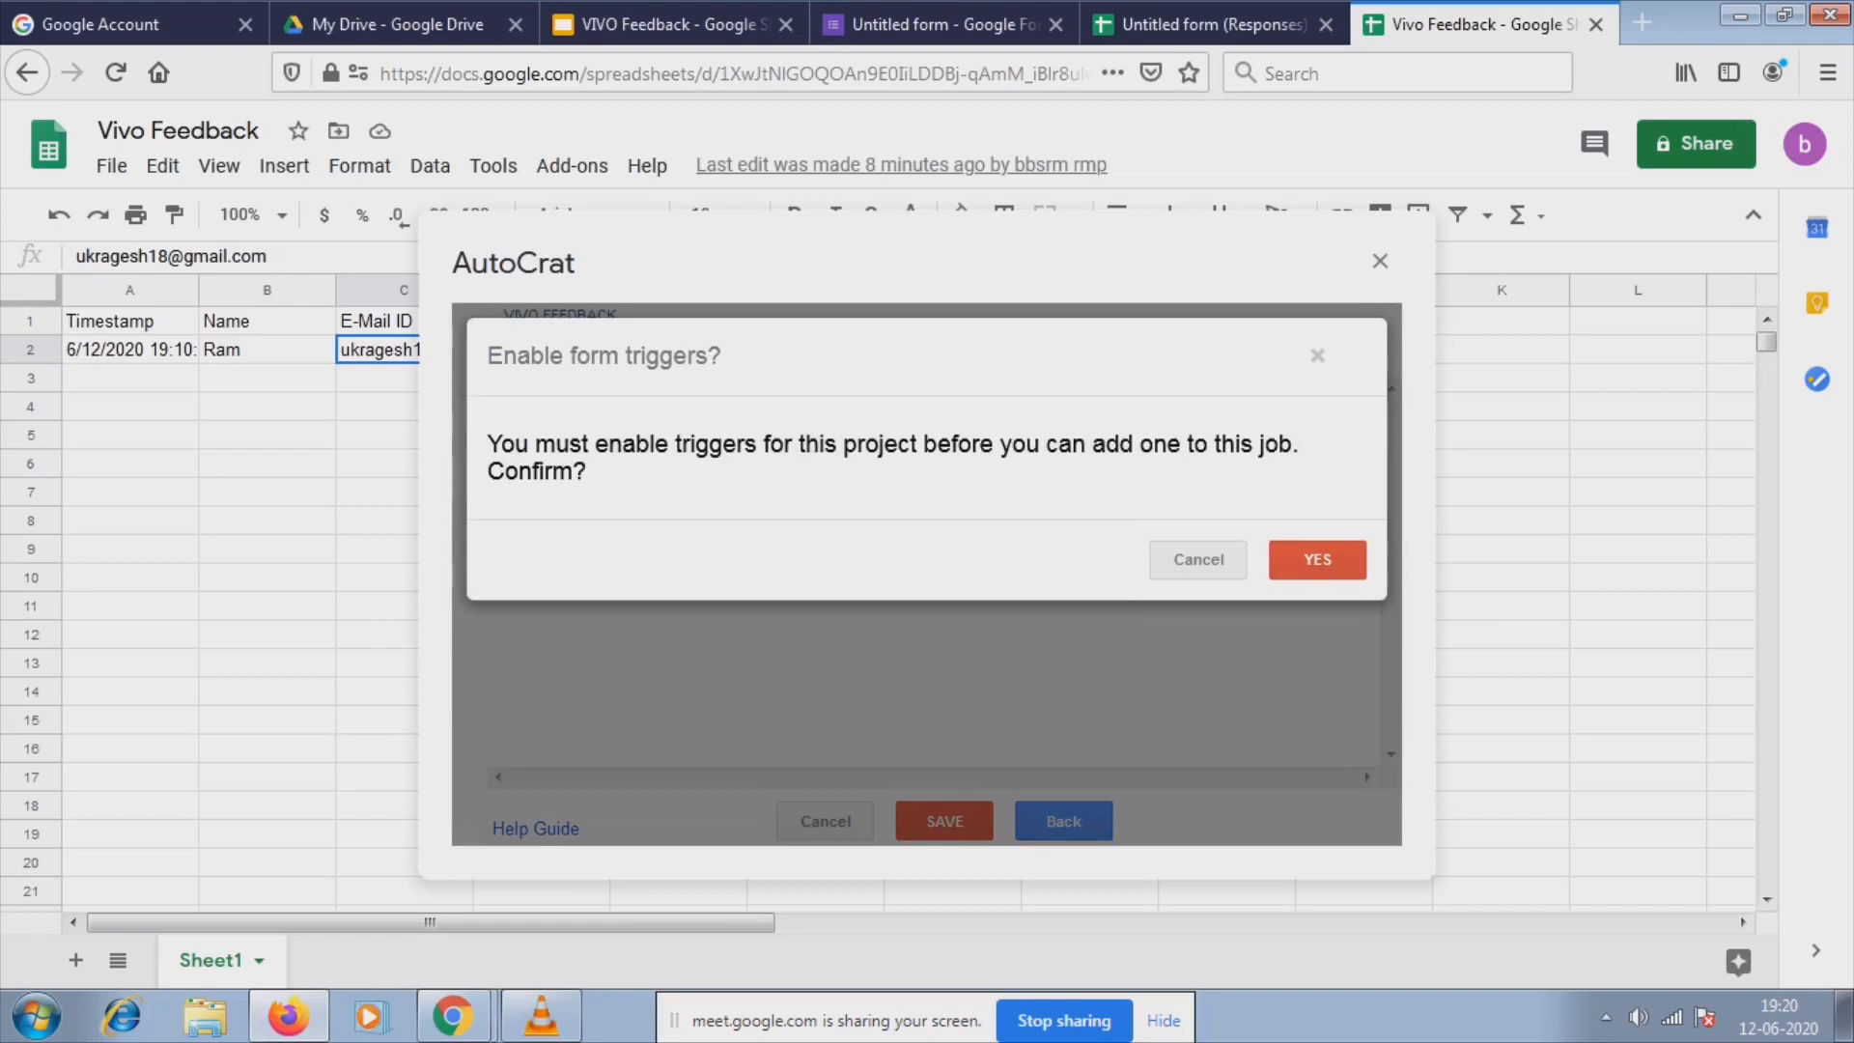
pyautogui.click(1317, 559)
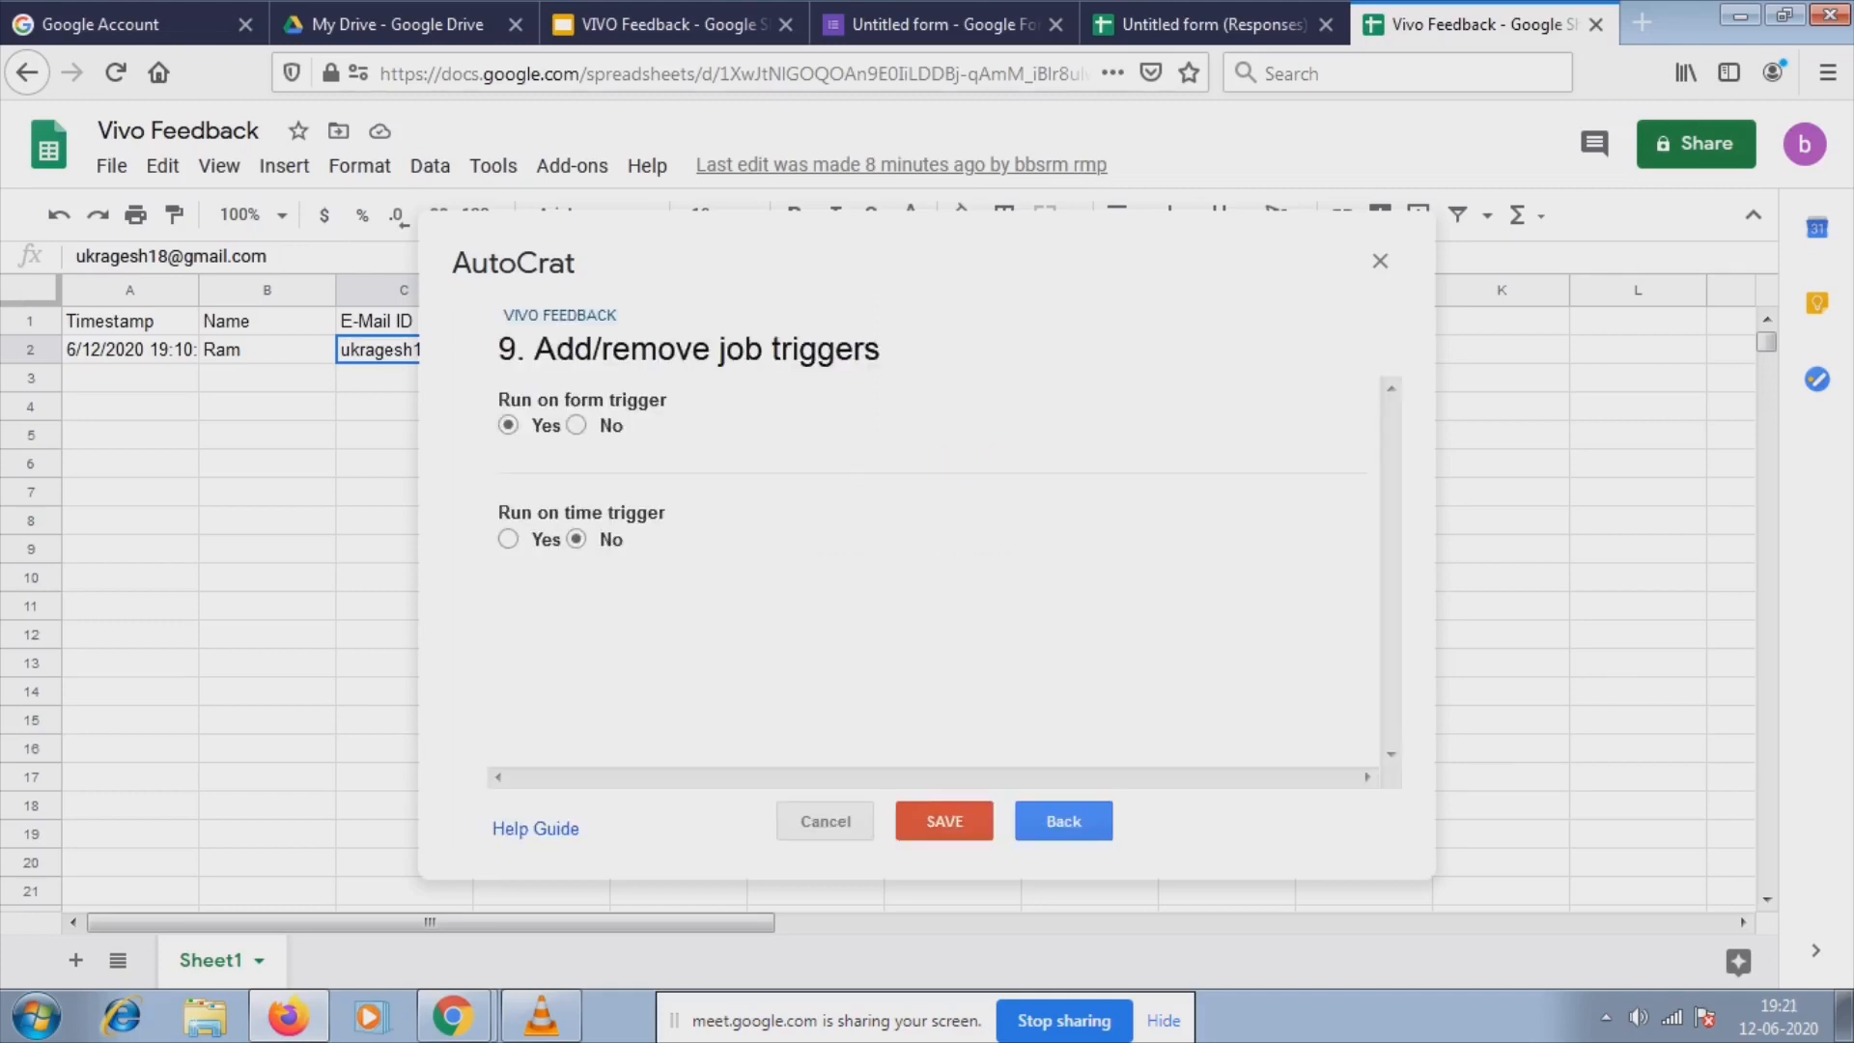
pyautogui.click(577, 425)
# Try the hourly time trigger, switch it back off, and save the job.
pyautogui.click(509, 538)
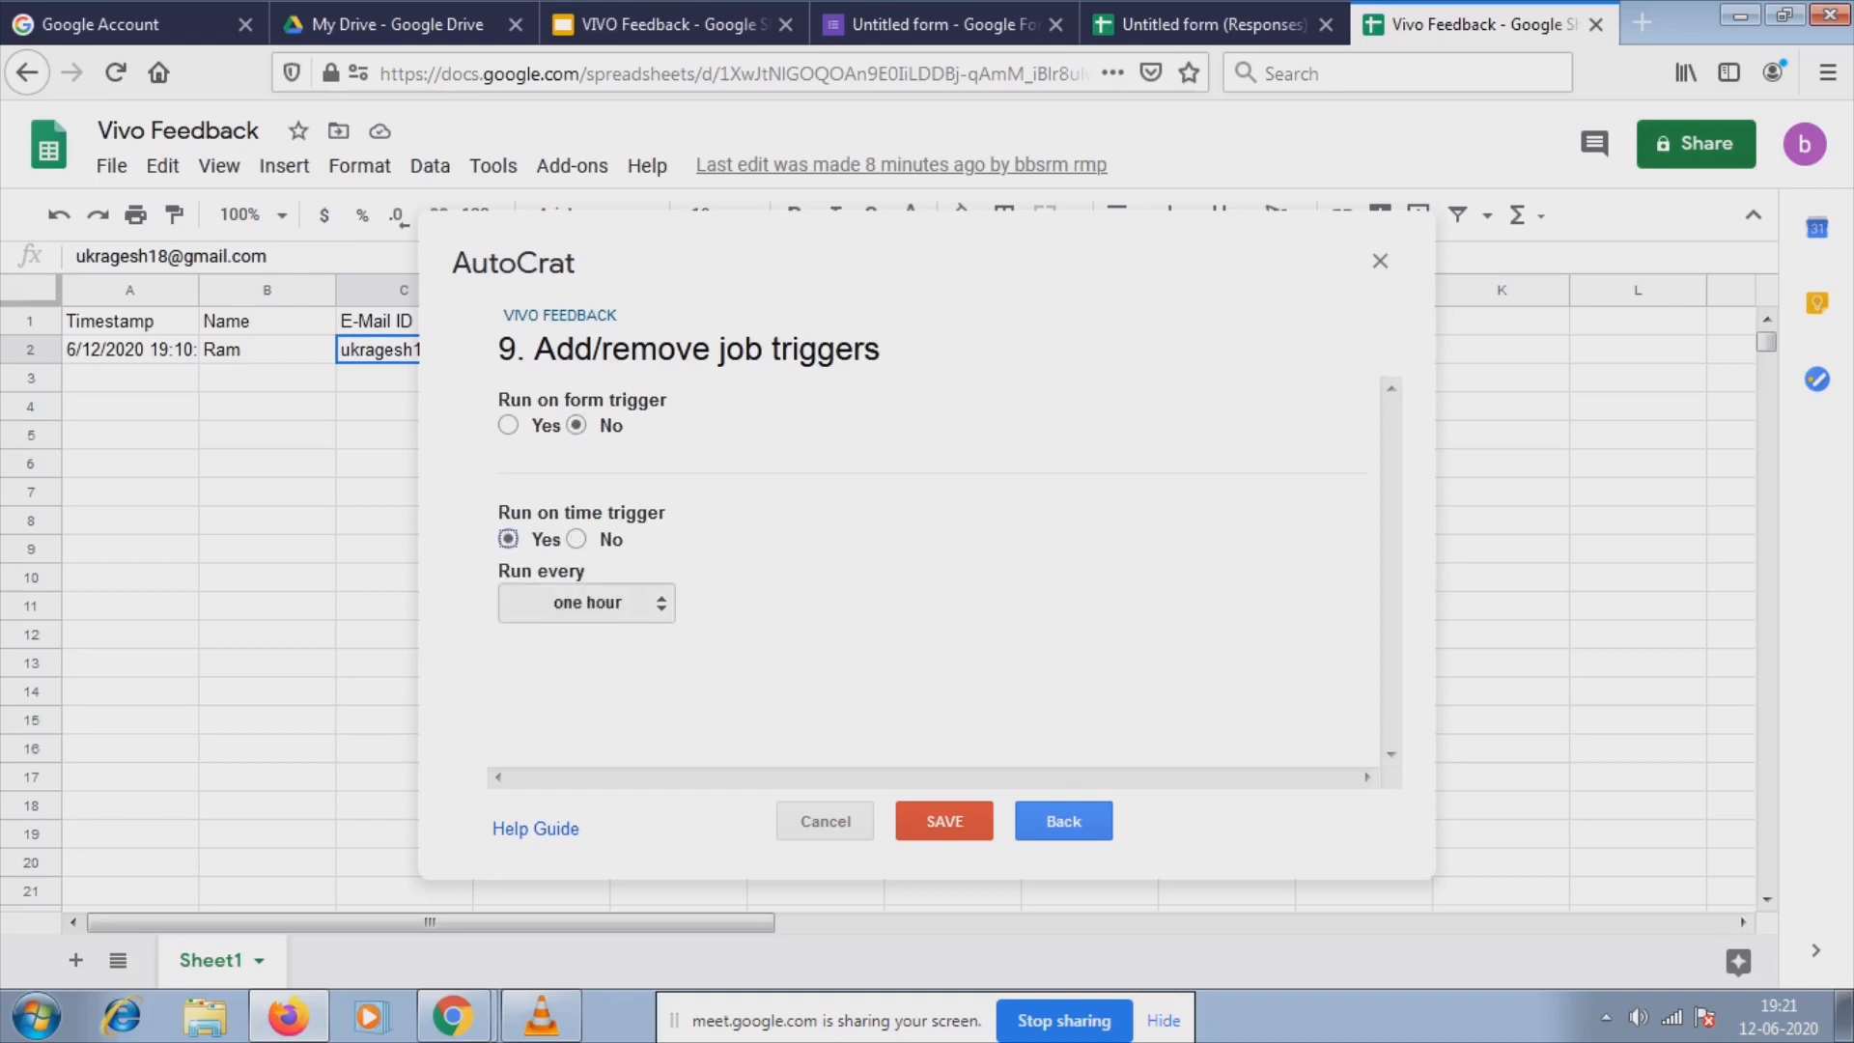
pyautogui.click(599, 602)
pyautogui.click(598, 603)
pyautogui.click(599, 602)
pyautogui.click(599, 603)
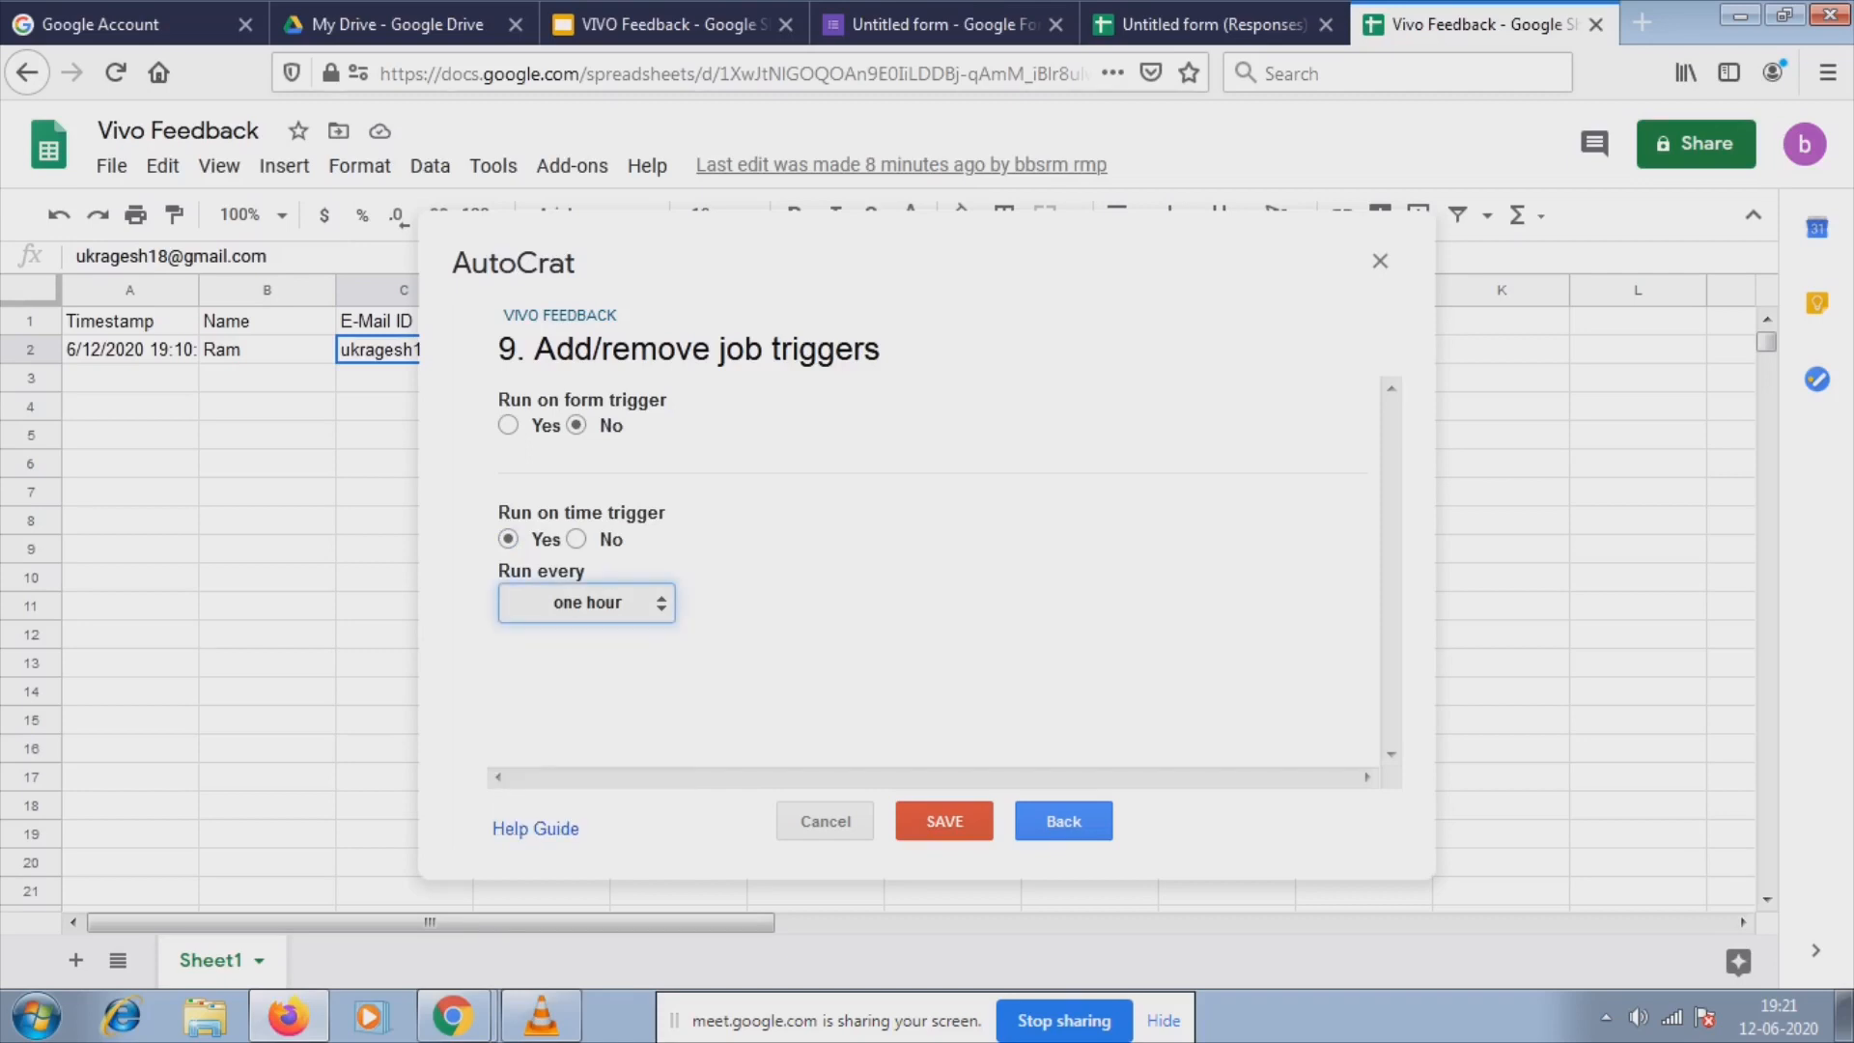
pyautogui.click(577, 539)
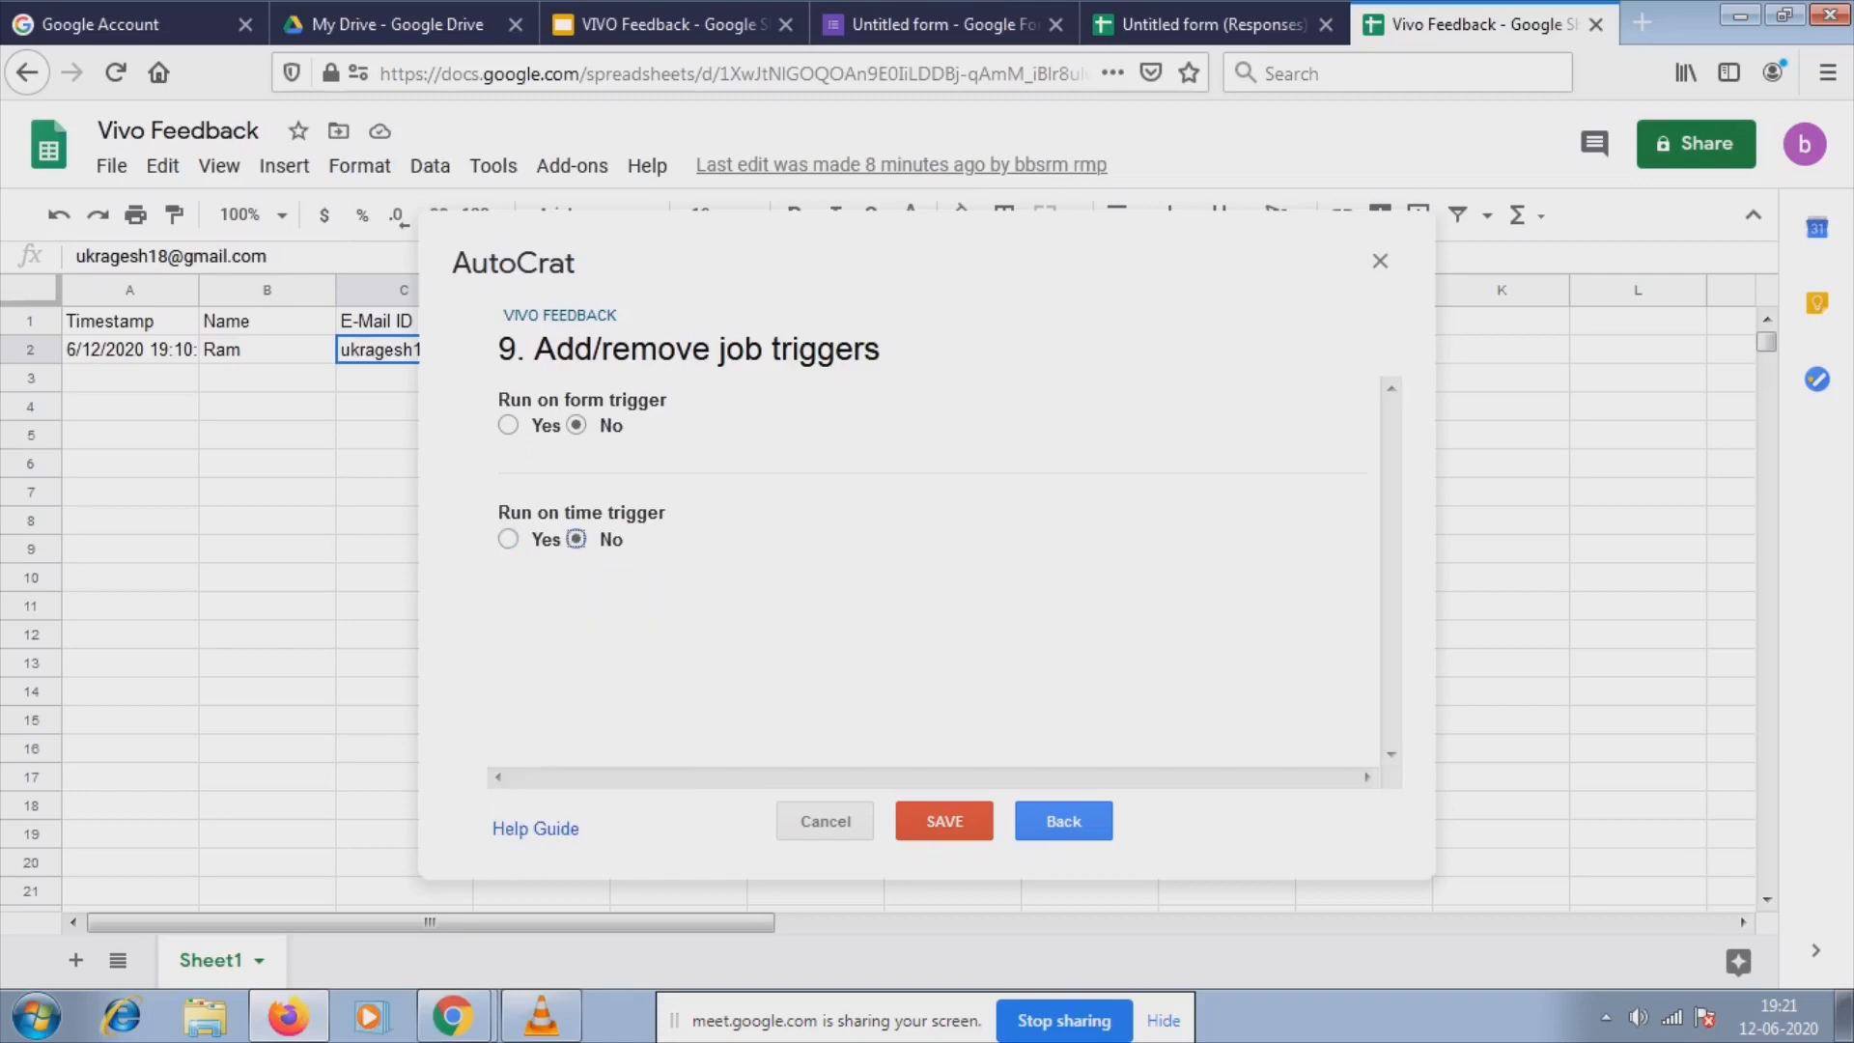
pyautogui.click(945, 821)
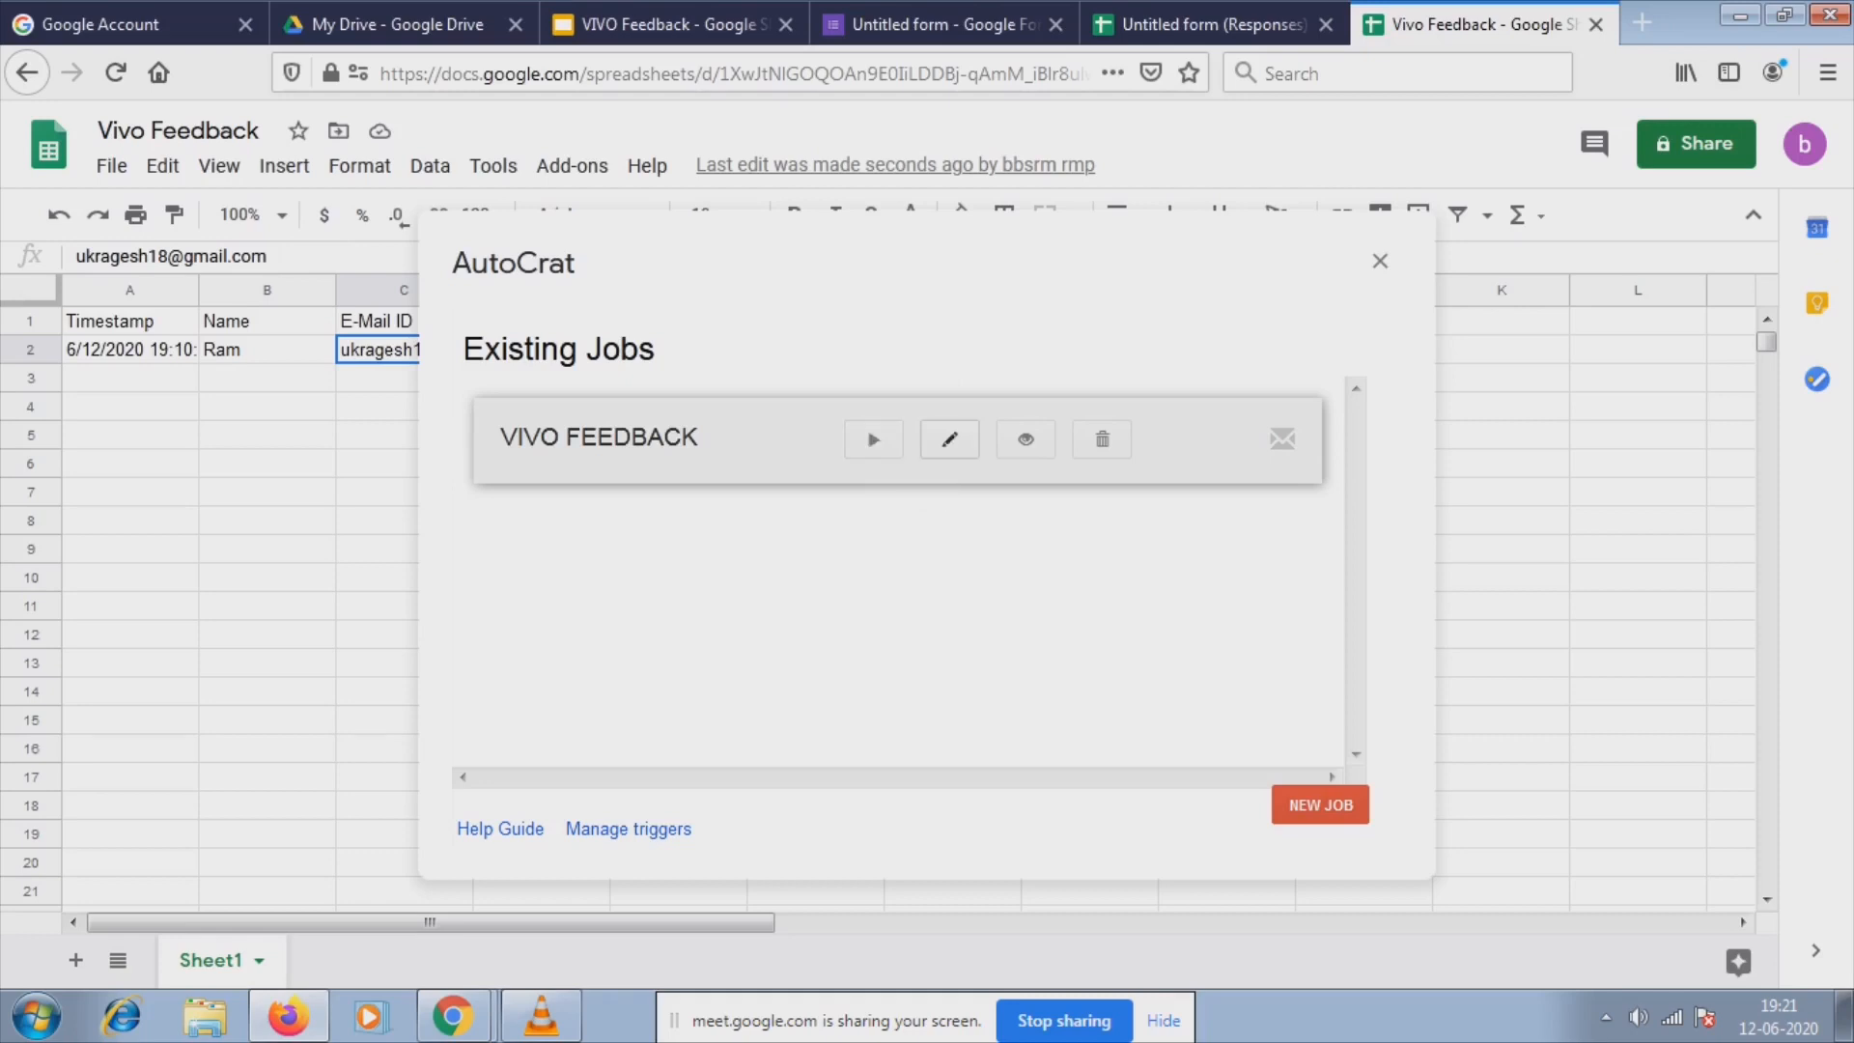
# Preview the VIVO FEEDBACK job on the first mergeable row, close the result, and switch to My Drive.
pyautogui.click(1025, 440)
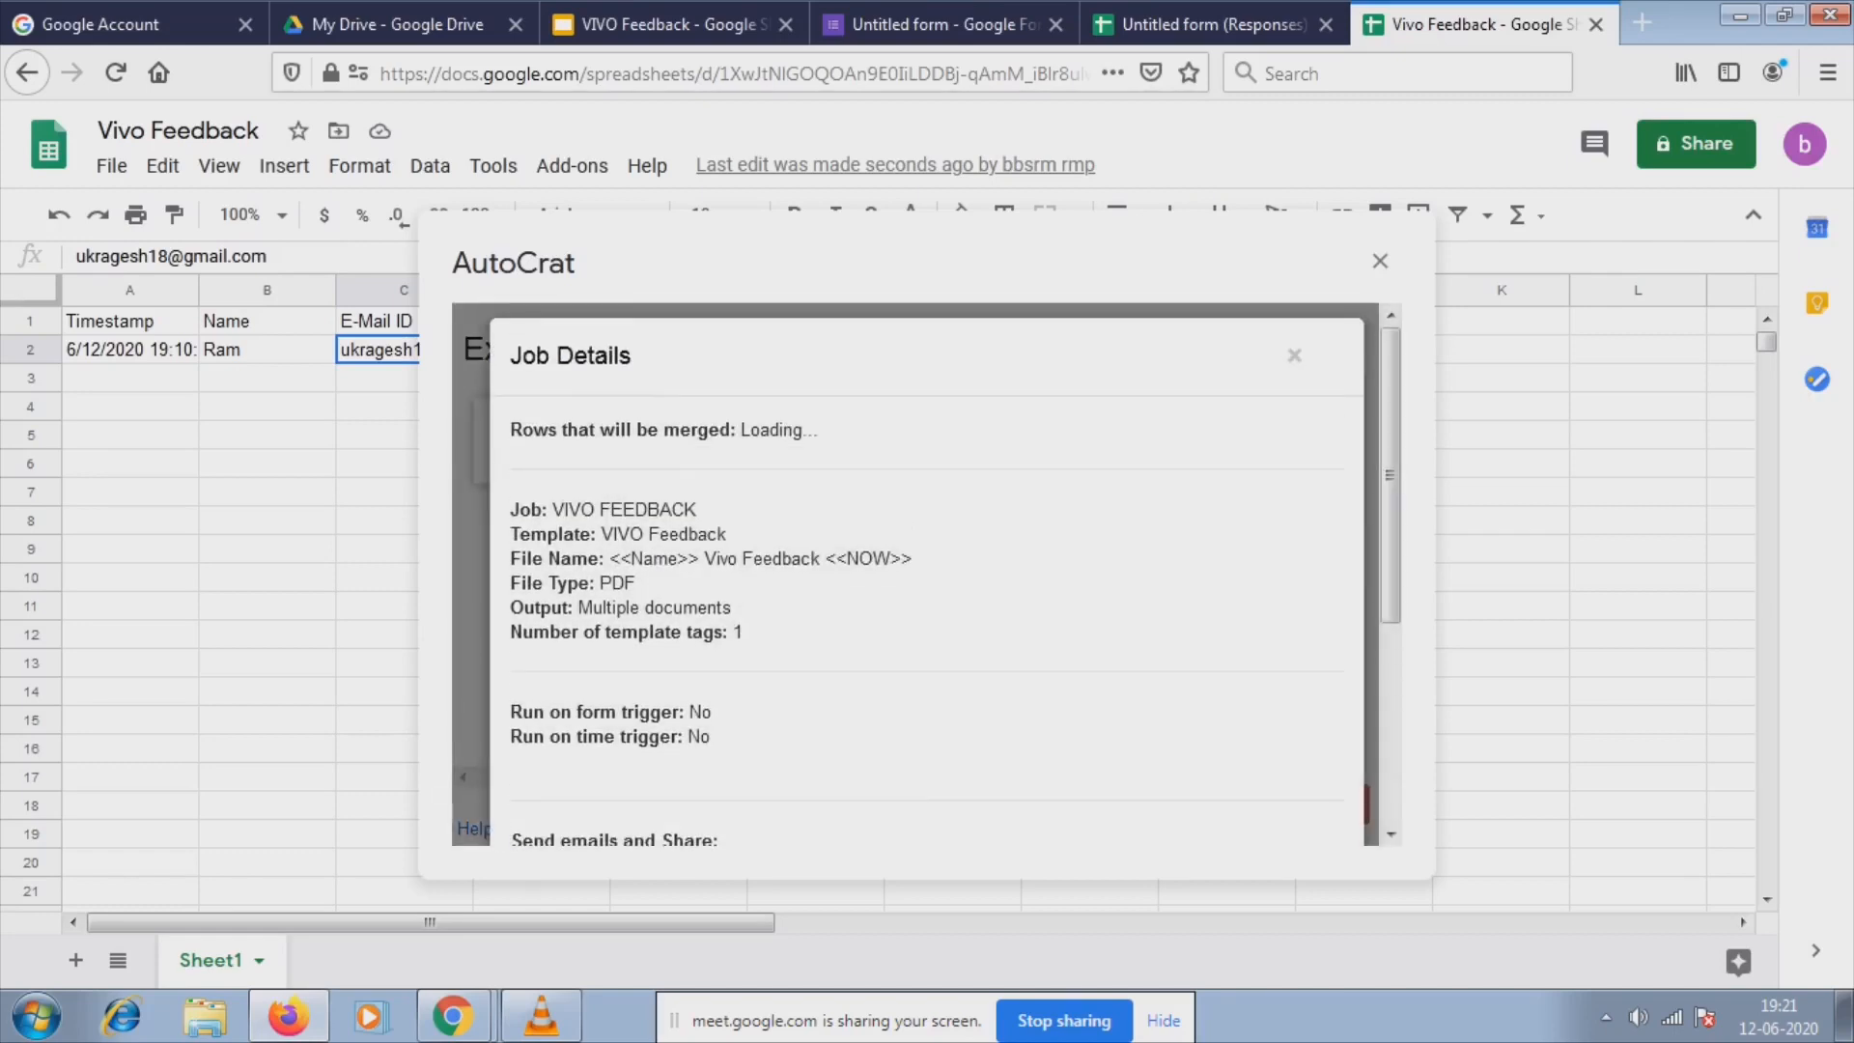
pyautogui.scroll(-3, 927, 575)
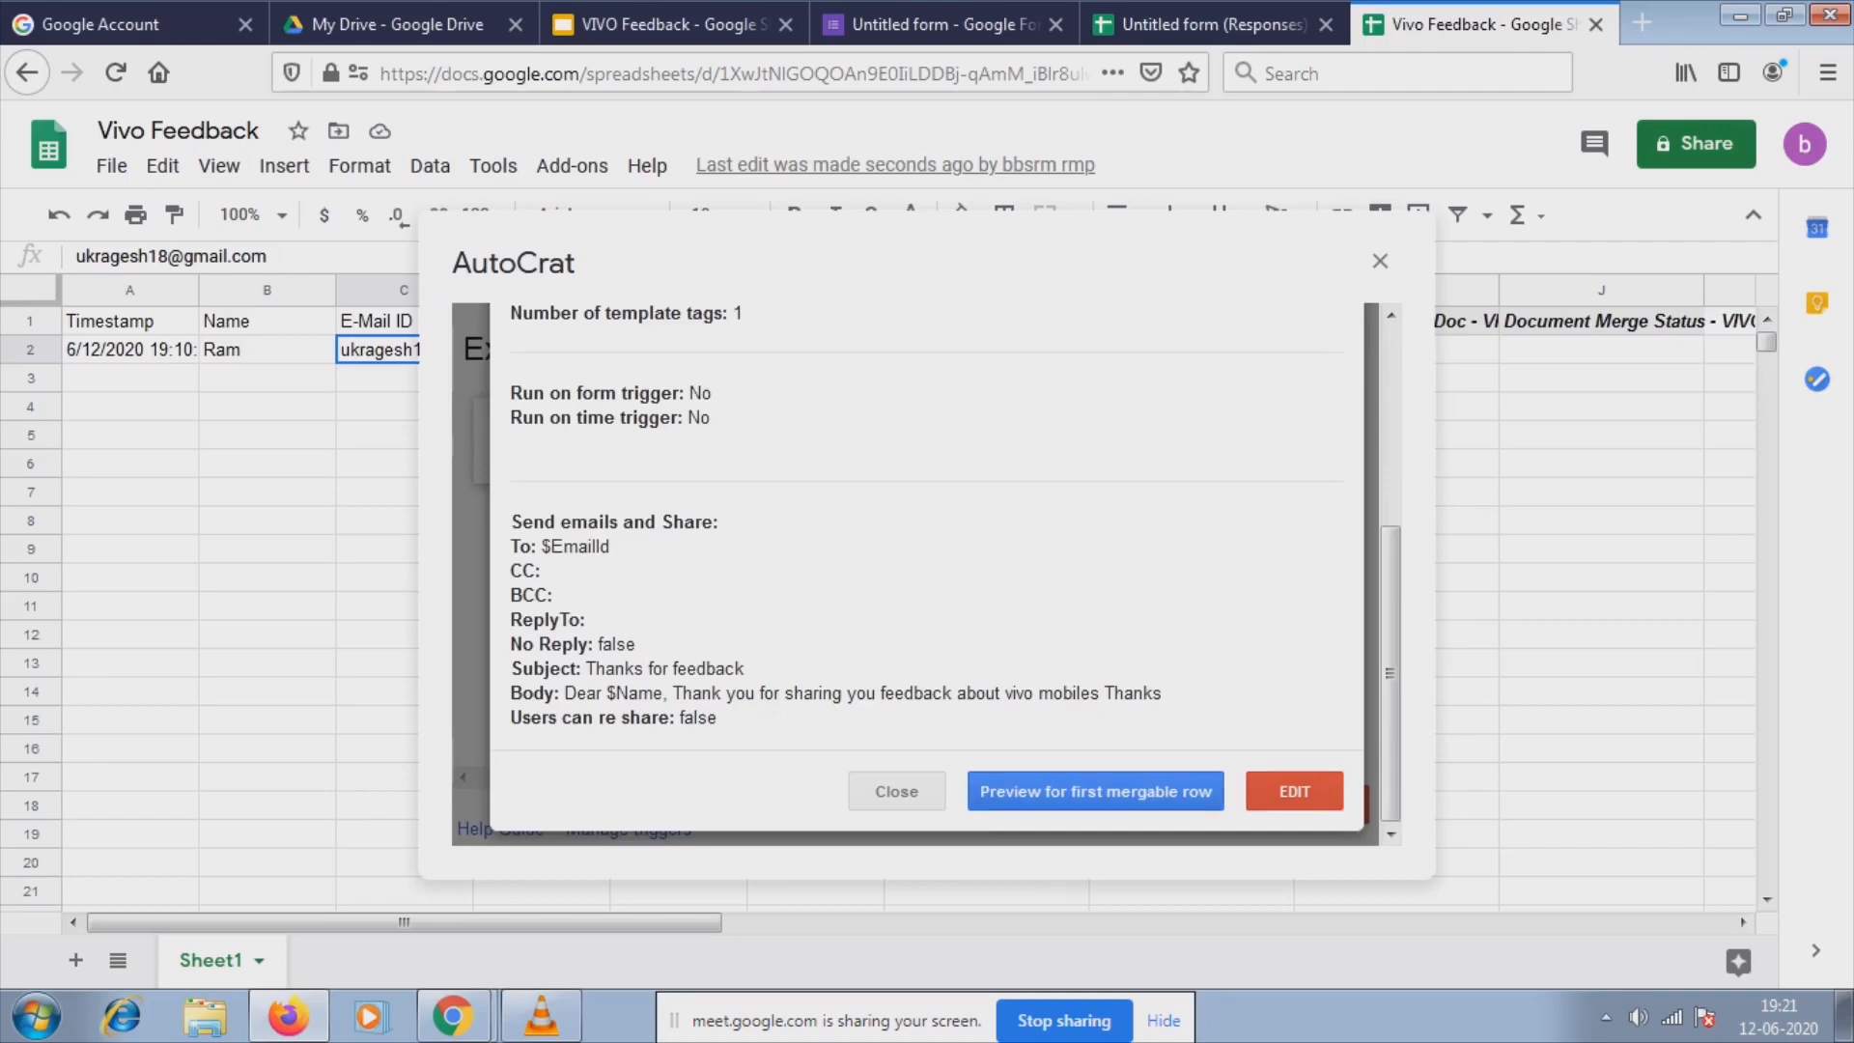
pyautogui.click(1095, 791)
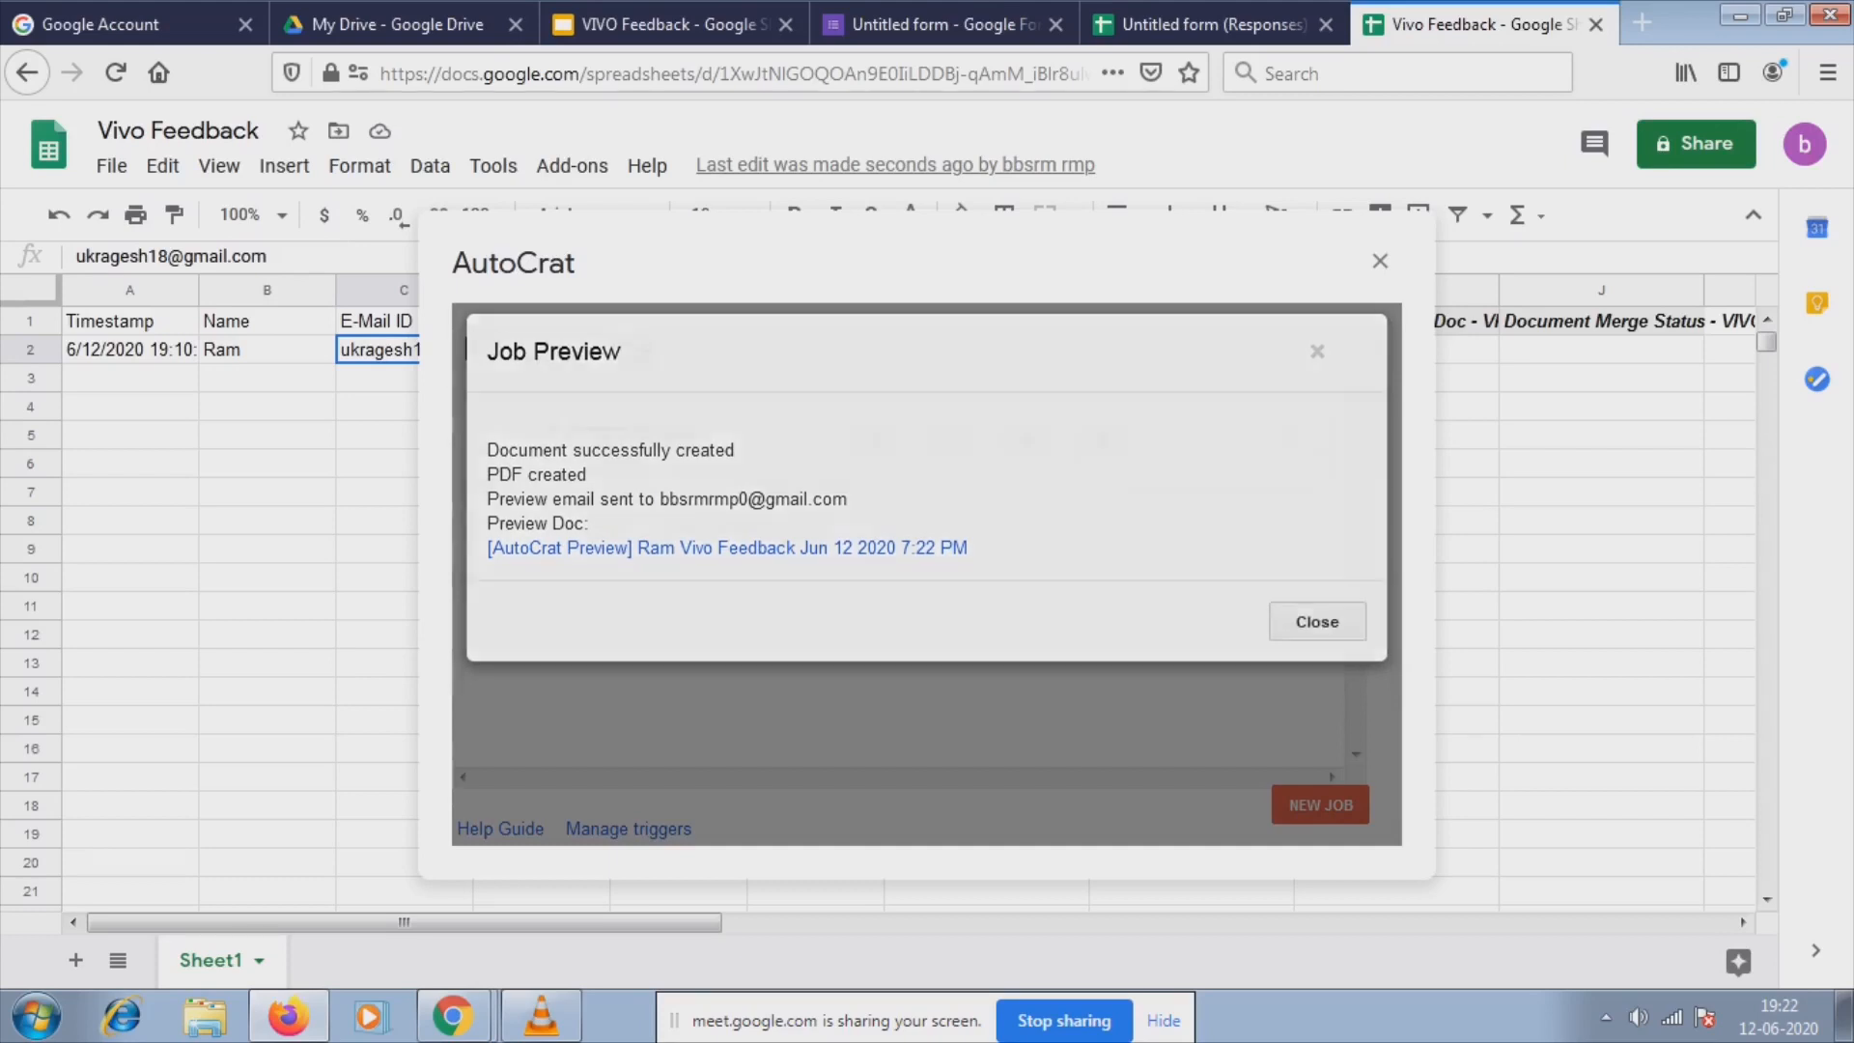
pyautogui.click(1317, 626)
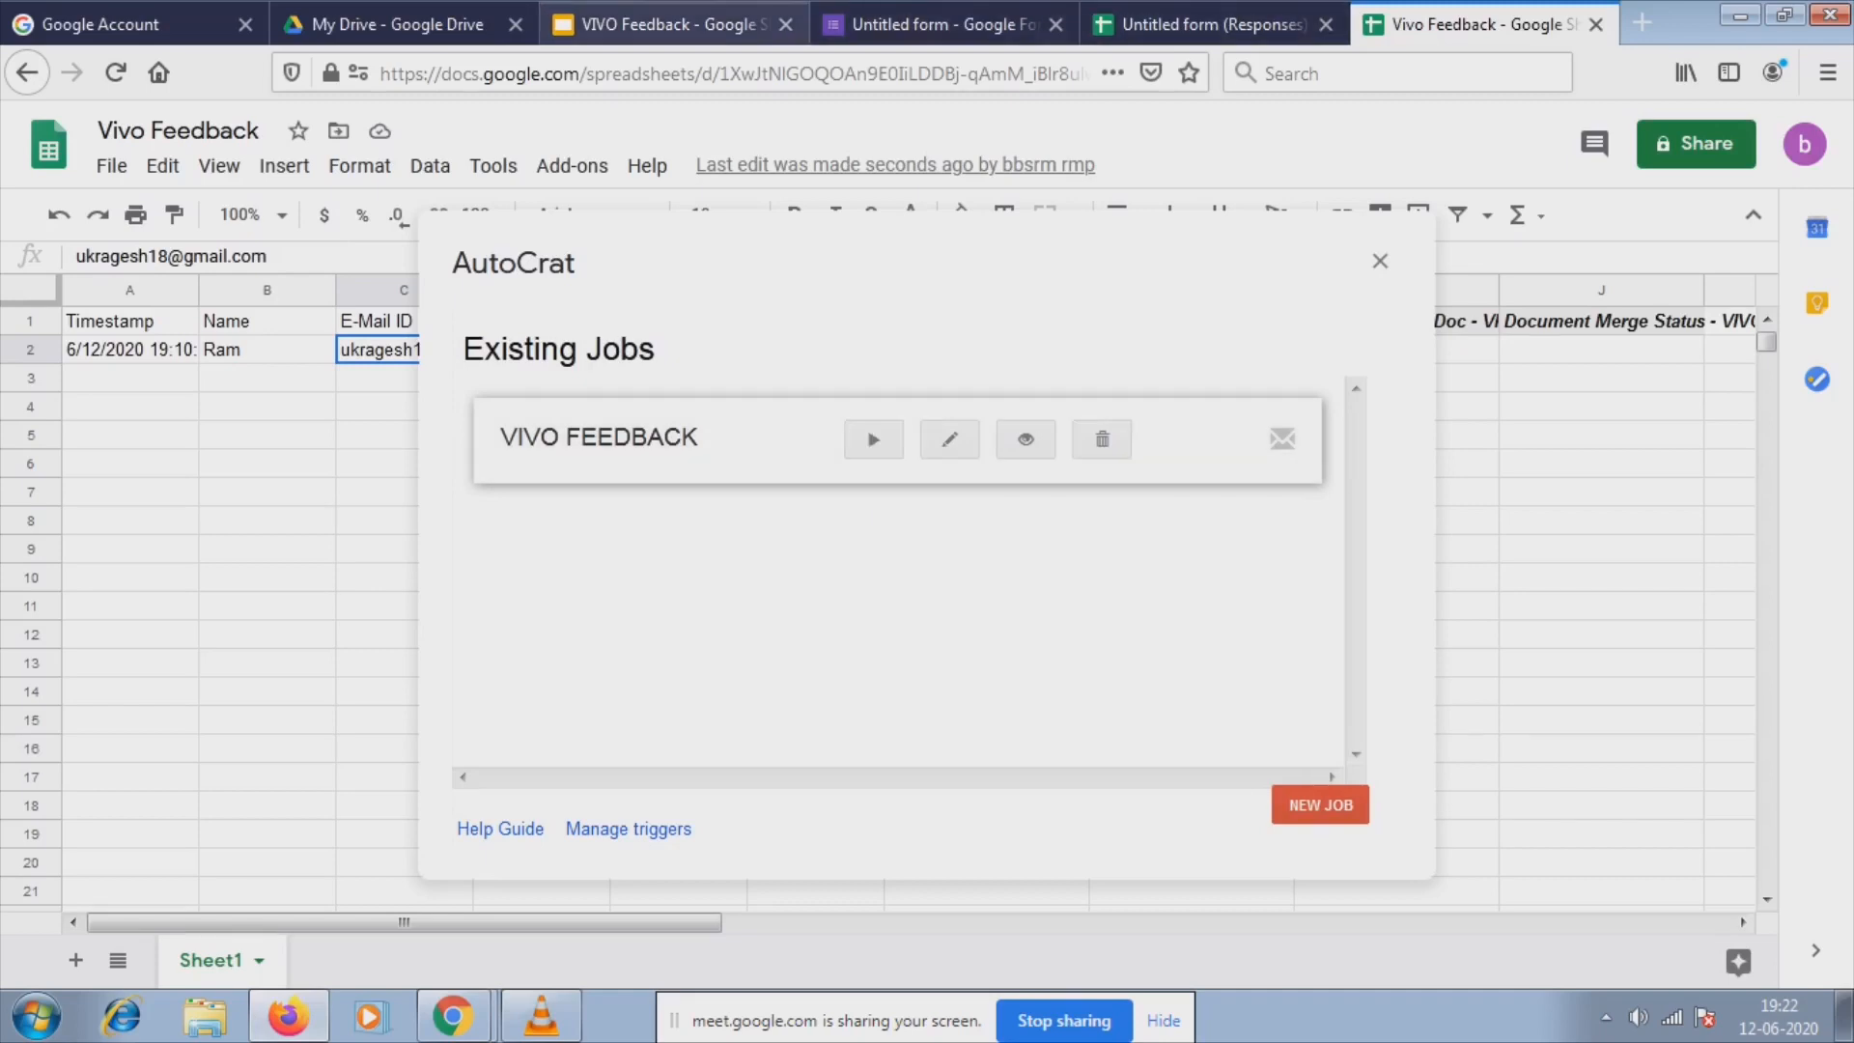
pyautogui.click(398, 24)
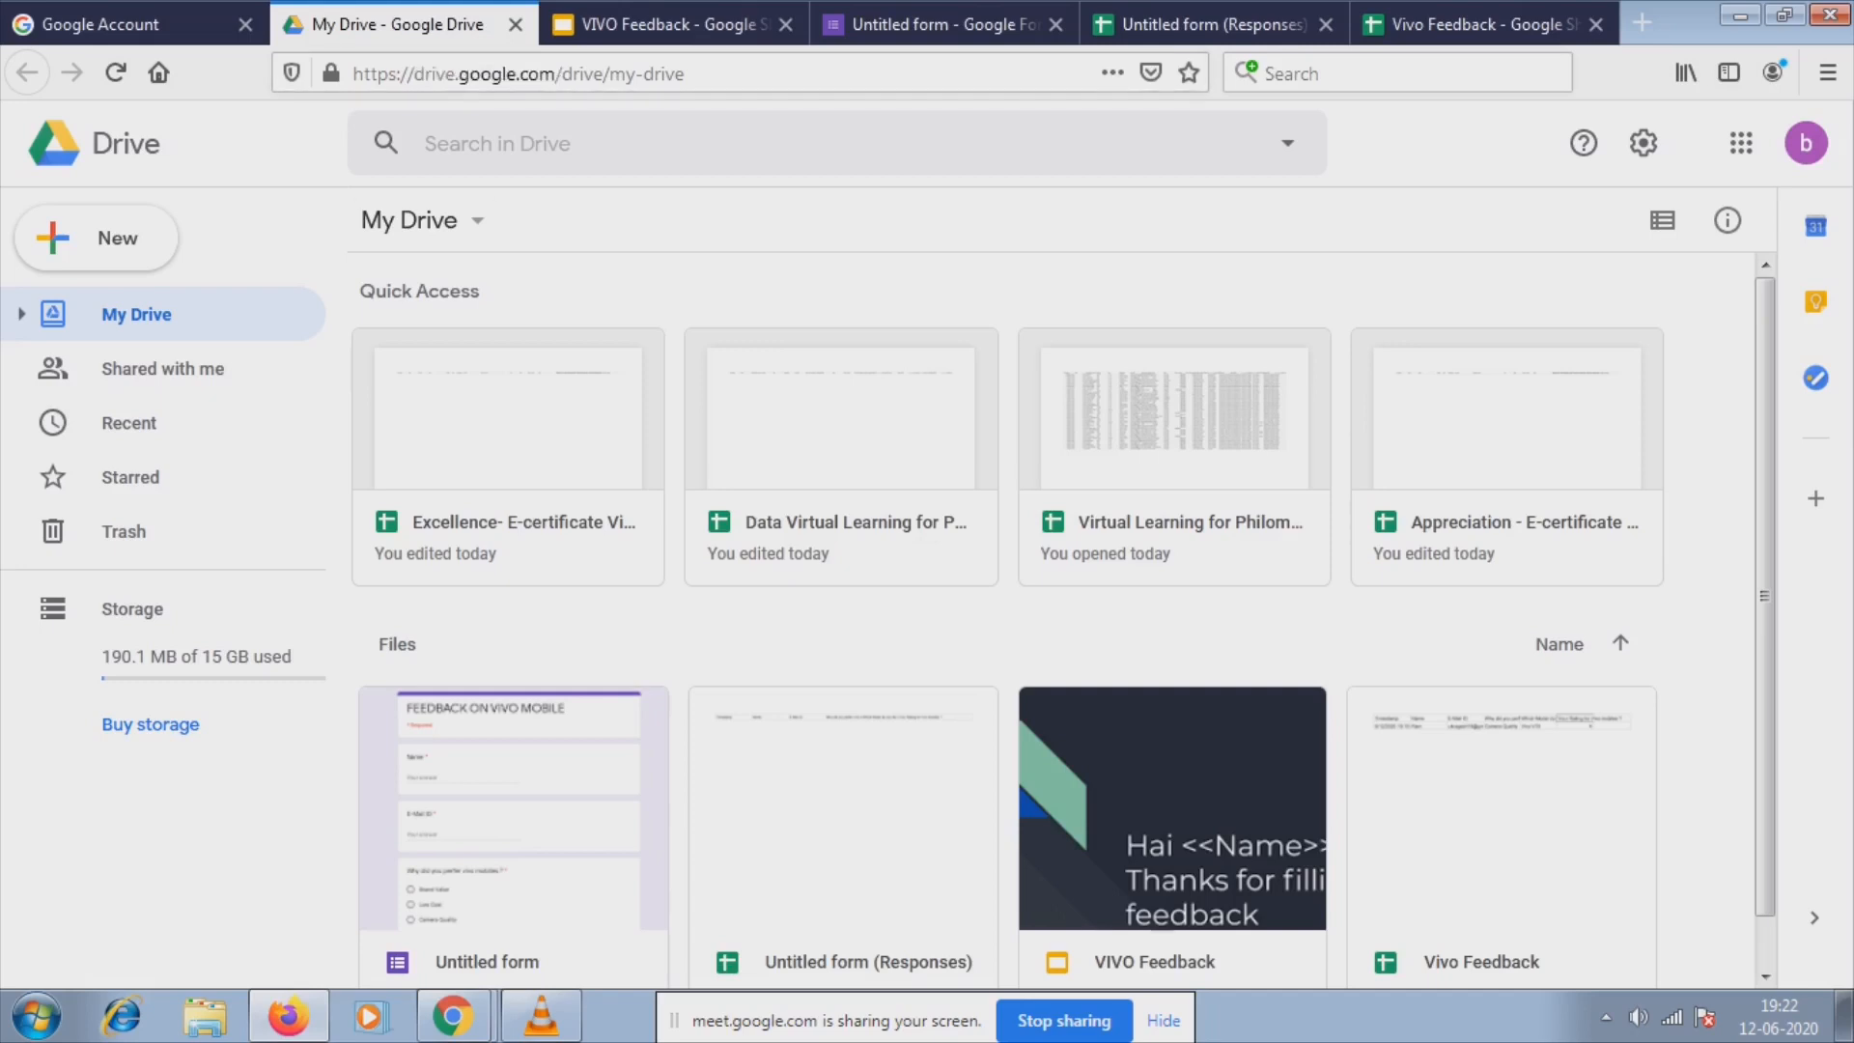
# Open the [AutoCrat Preview] PDF in My Drive to check it, then return to the Vivo Feedback sheet.
pyautogui.scroll(-3, 1062, 618)
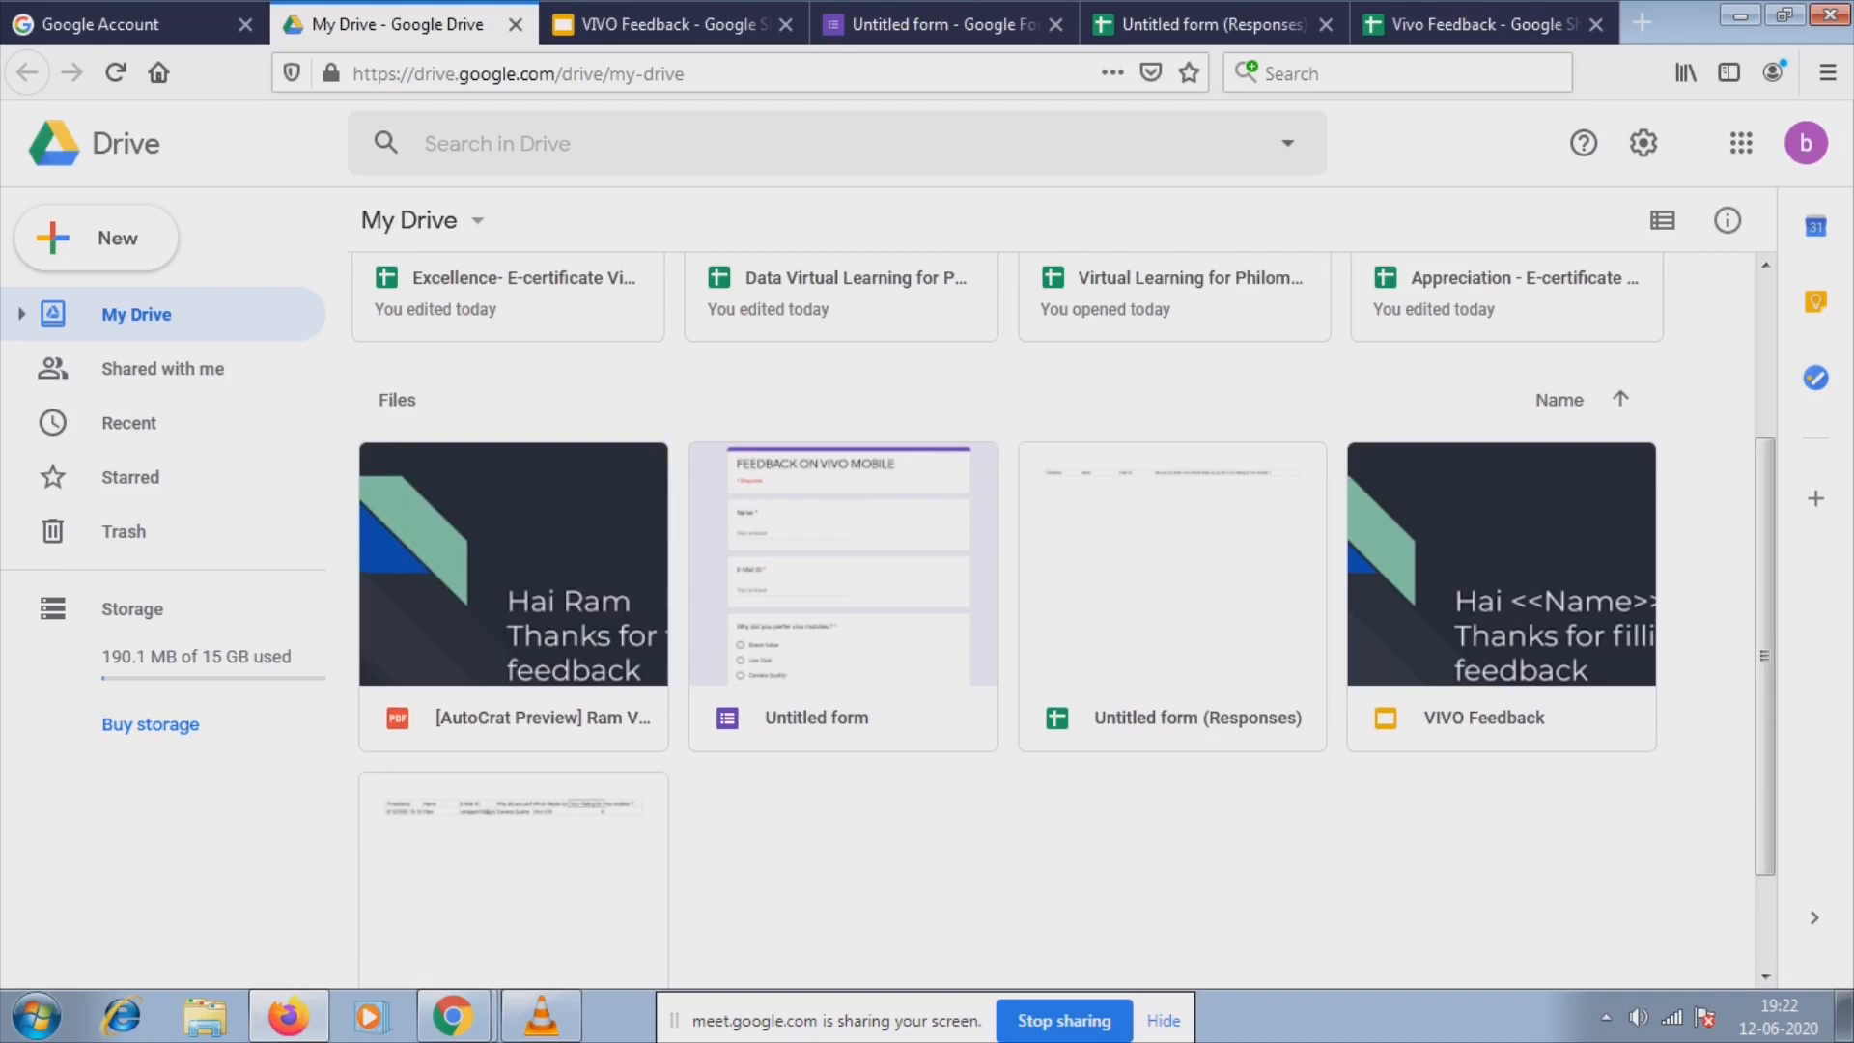
pyautogui.click(514, 599)
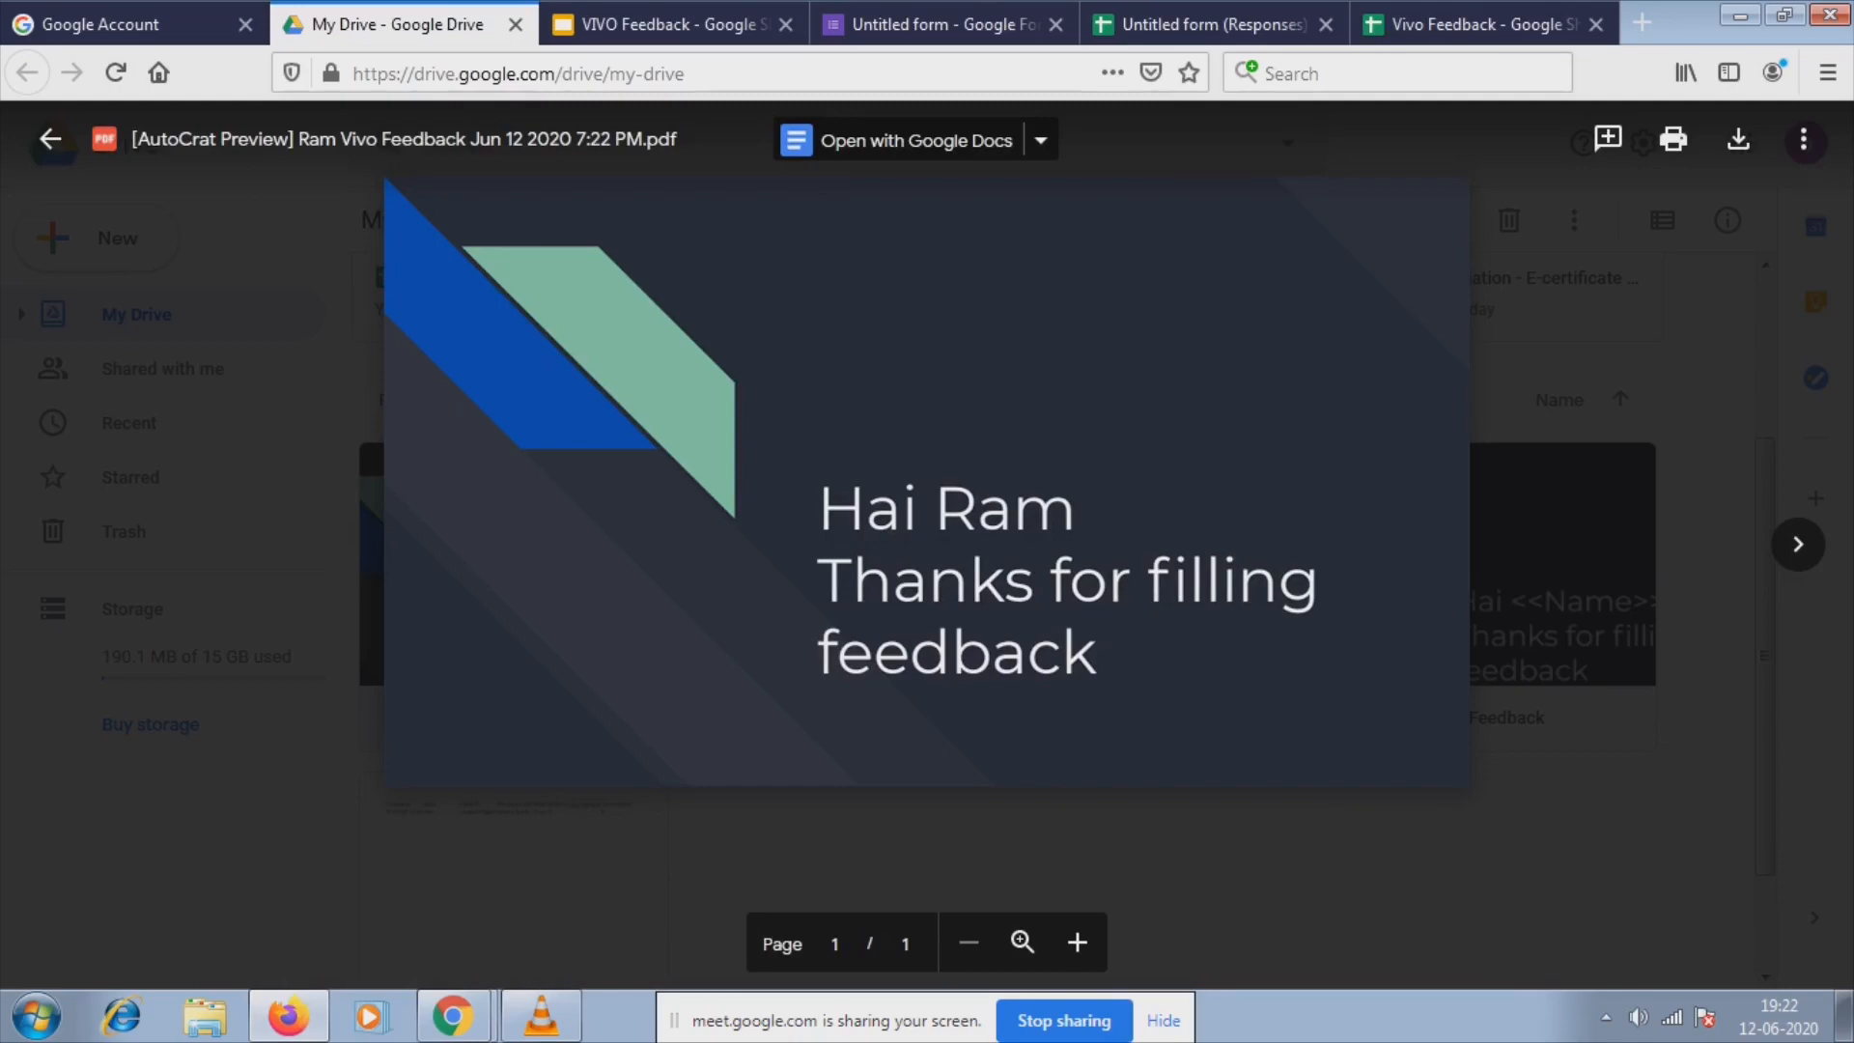
pyautogui.press('Escape')
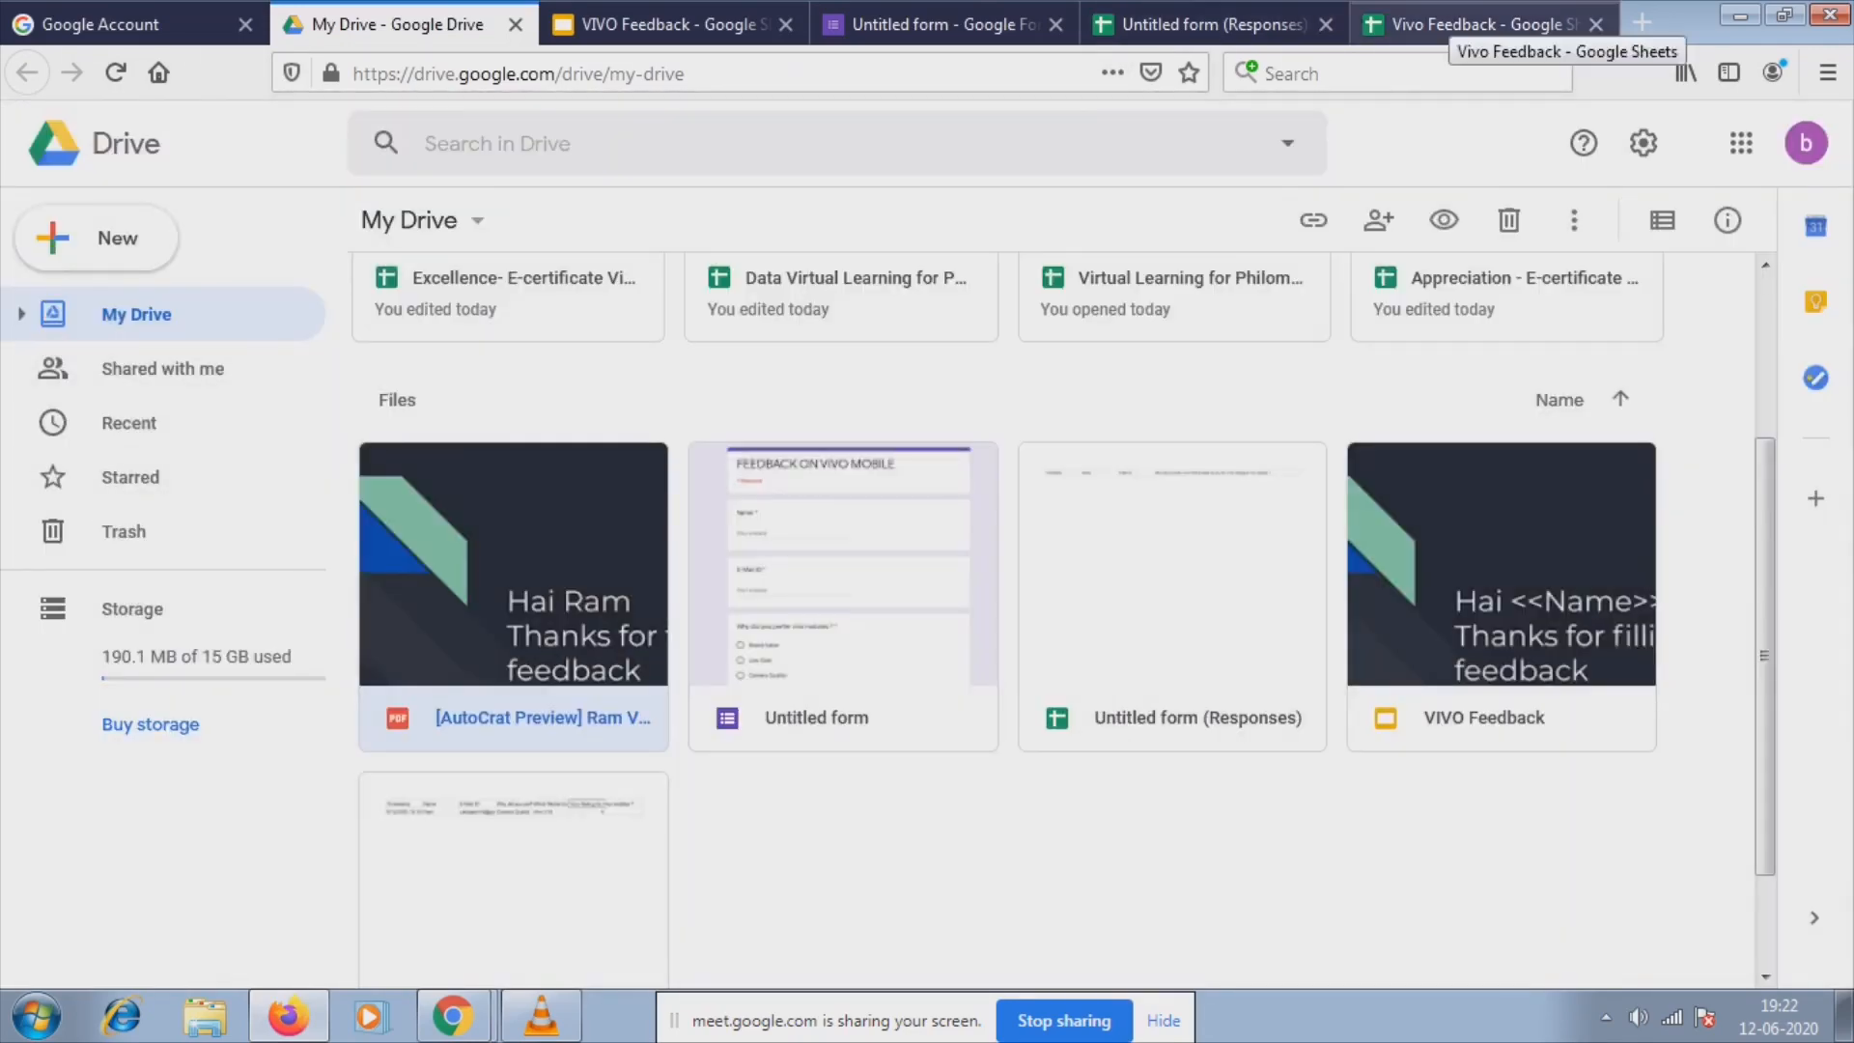
pyautogui.click(1468, 24)
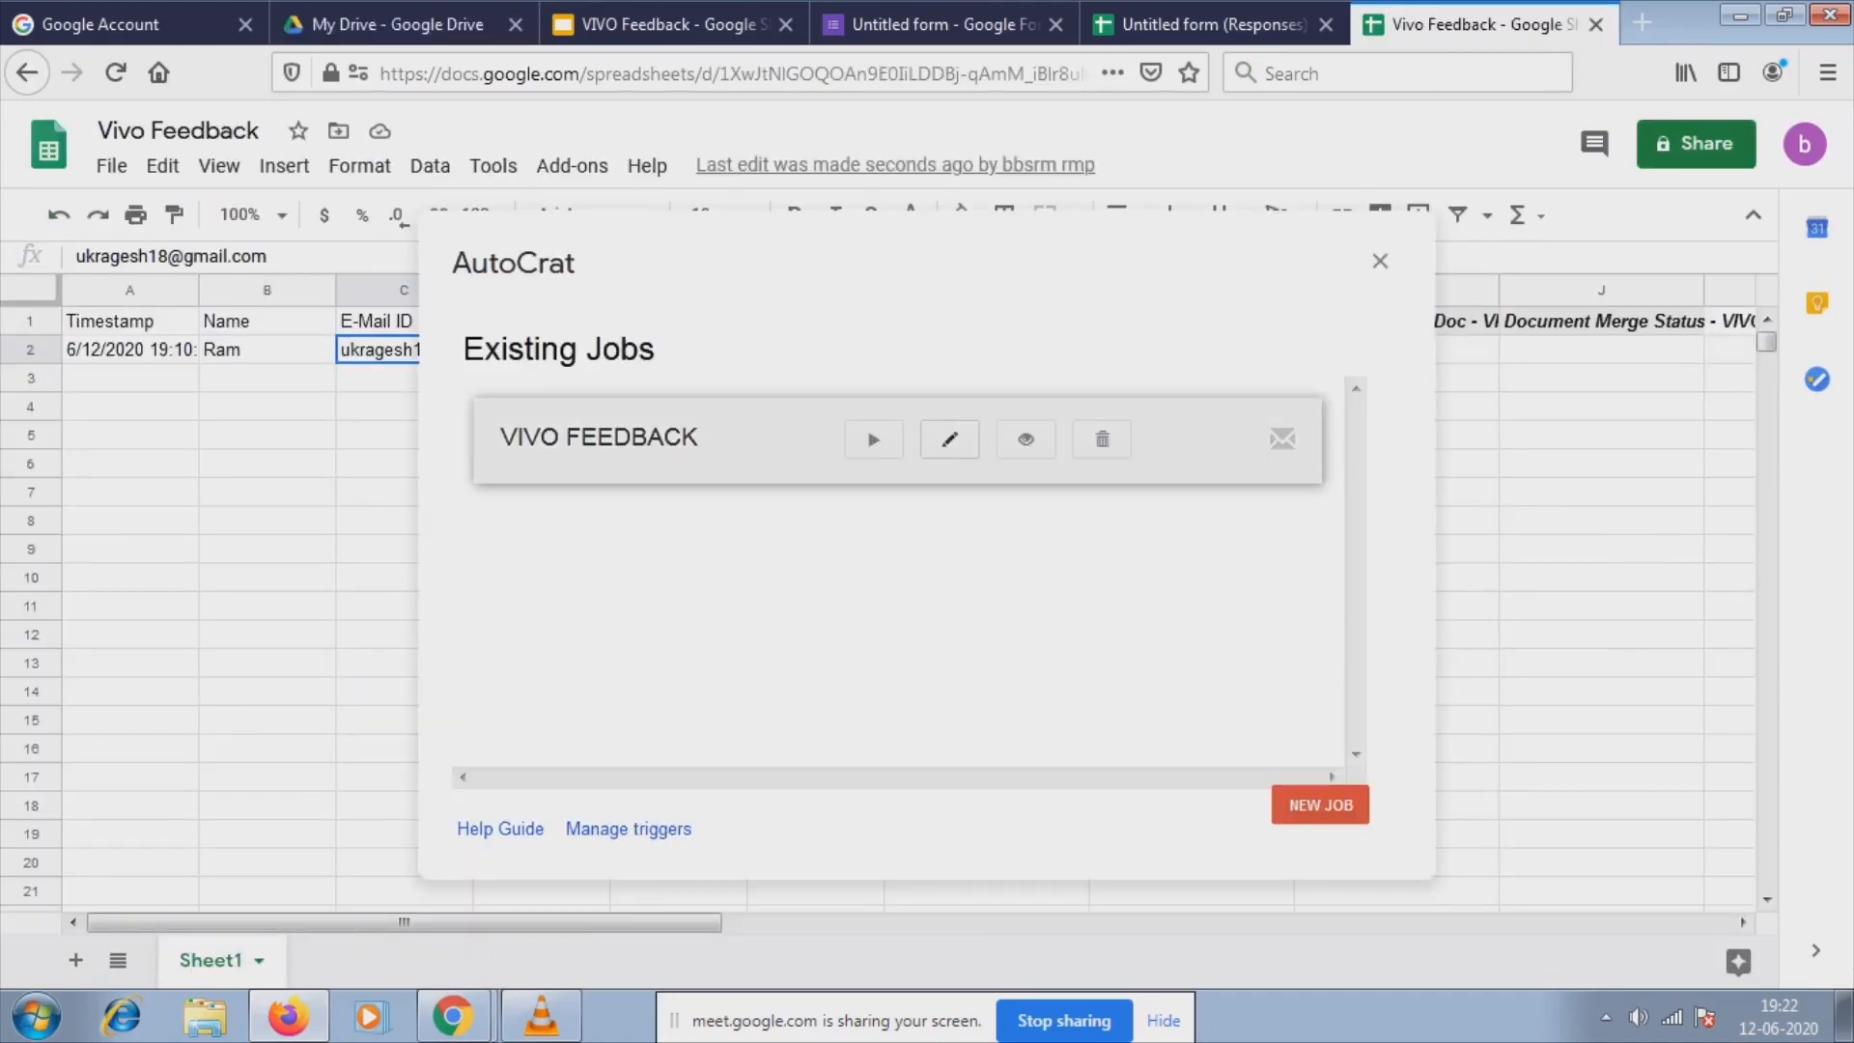
# In a new tab, search for 'gmail' via the address bar suggestion.
pyautogui.hotkey('ctrl', 't')
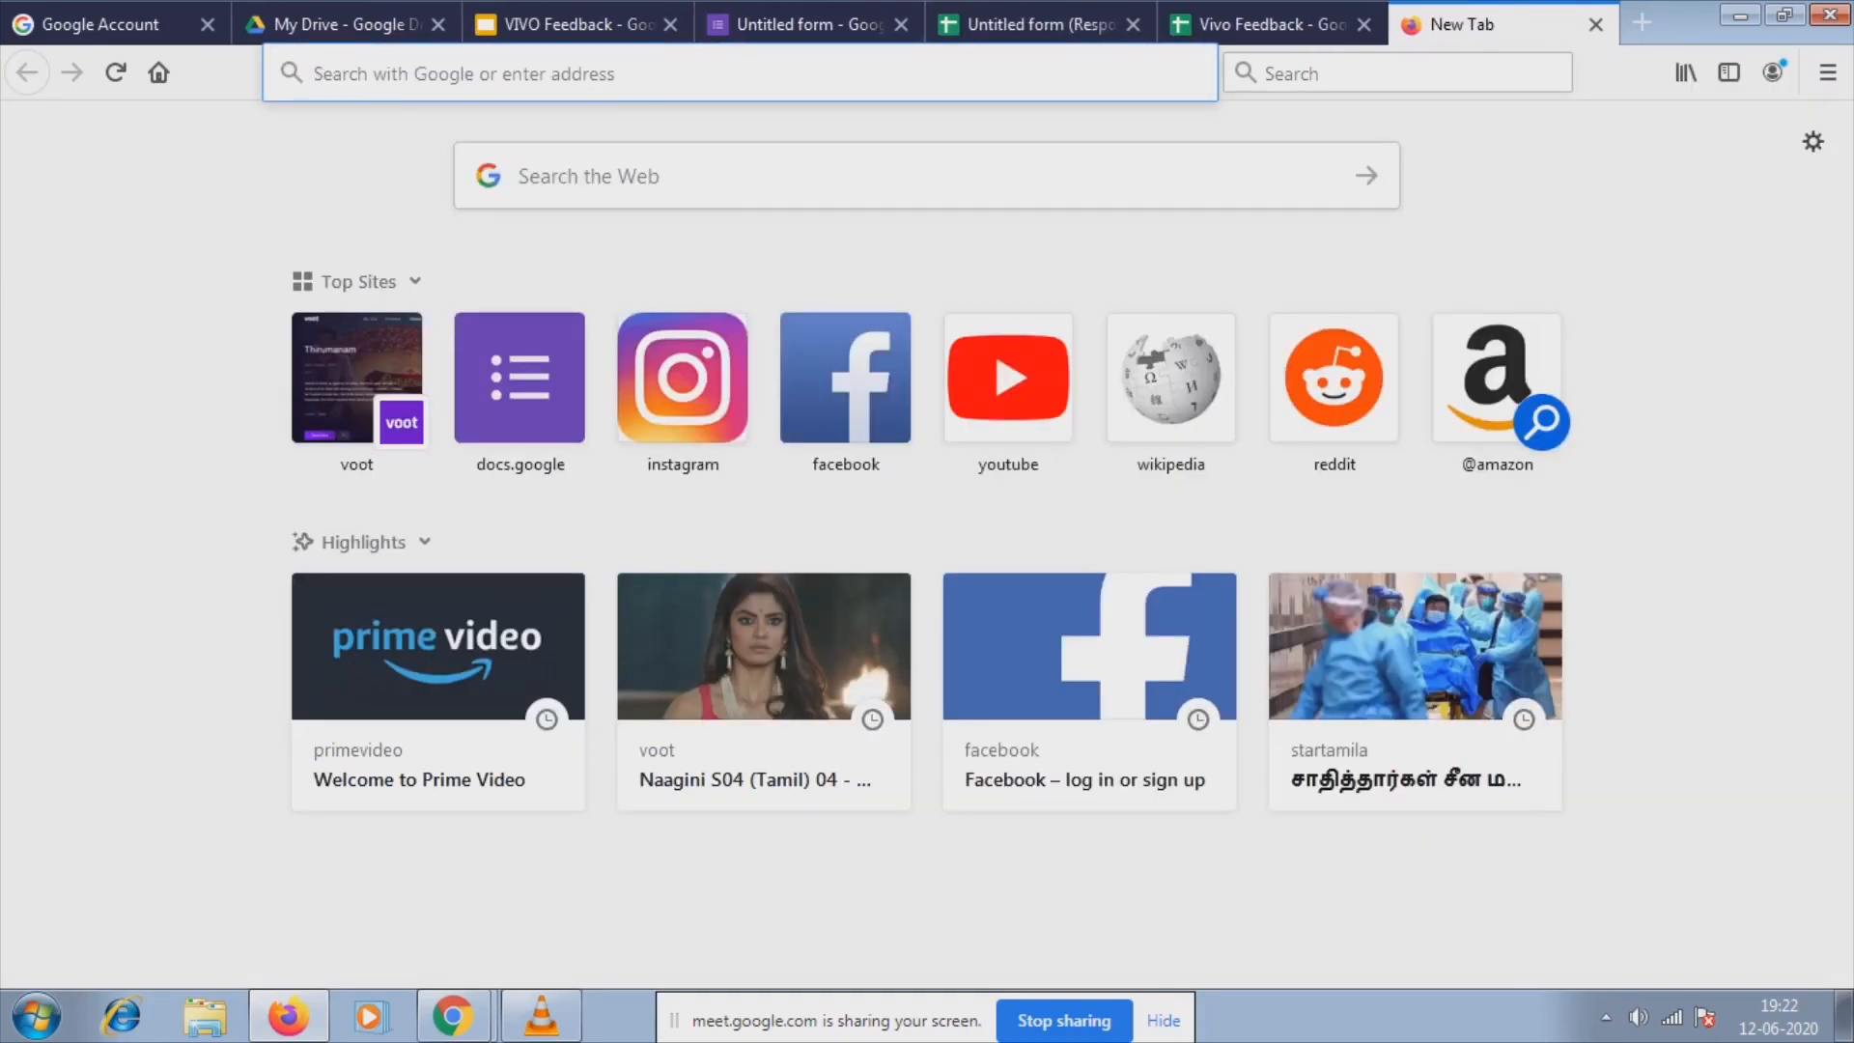
pyautogui.write('m')
pyautogui.press('BackSpace')
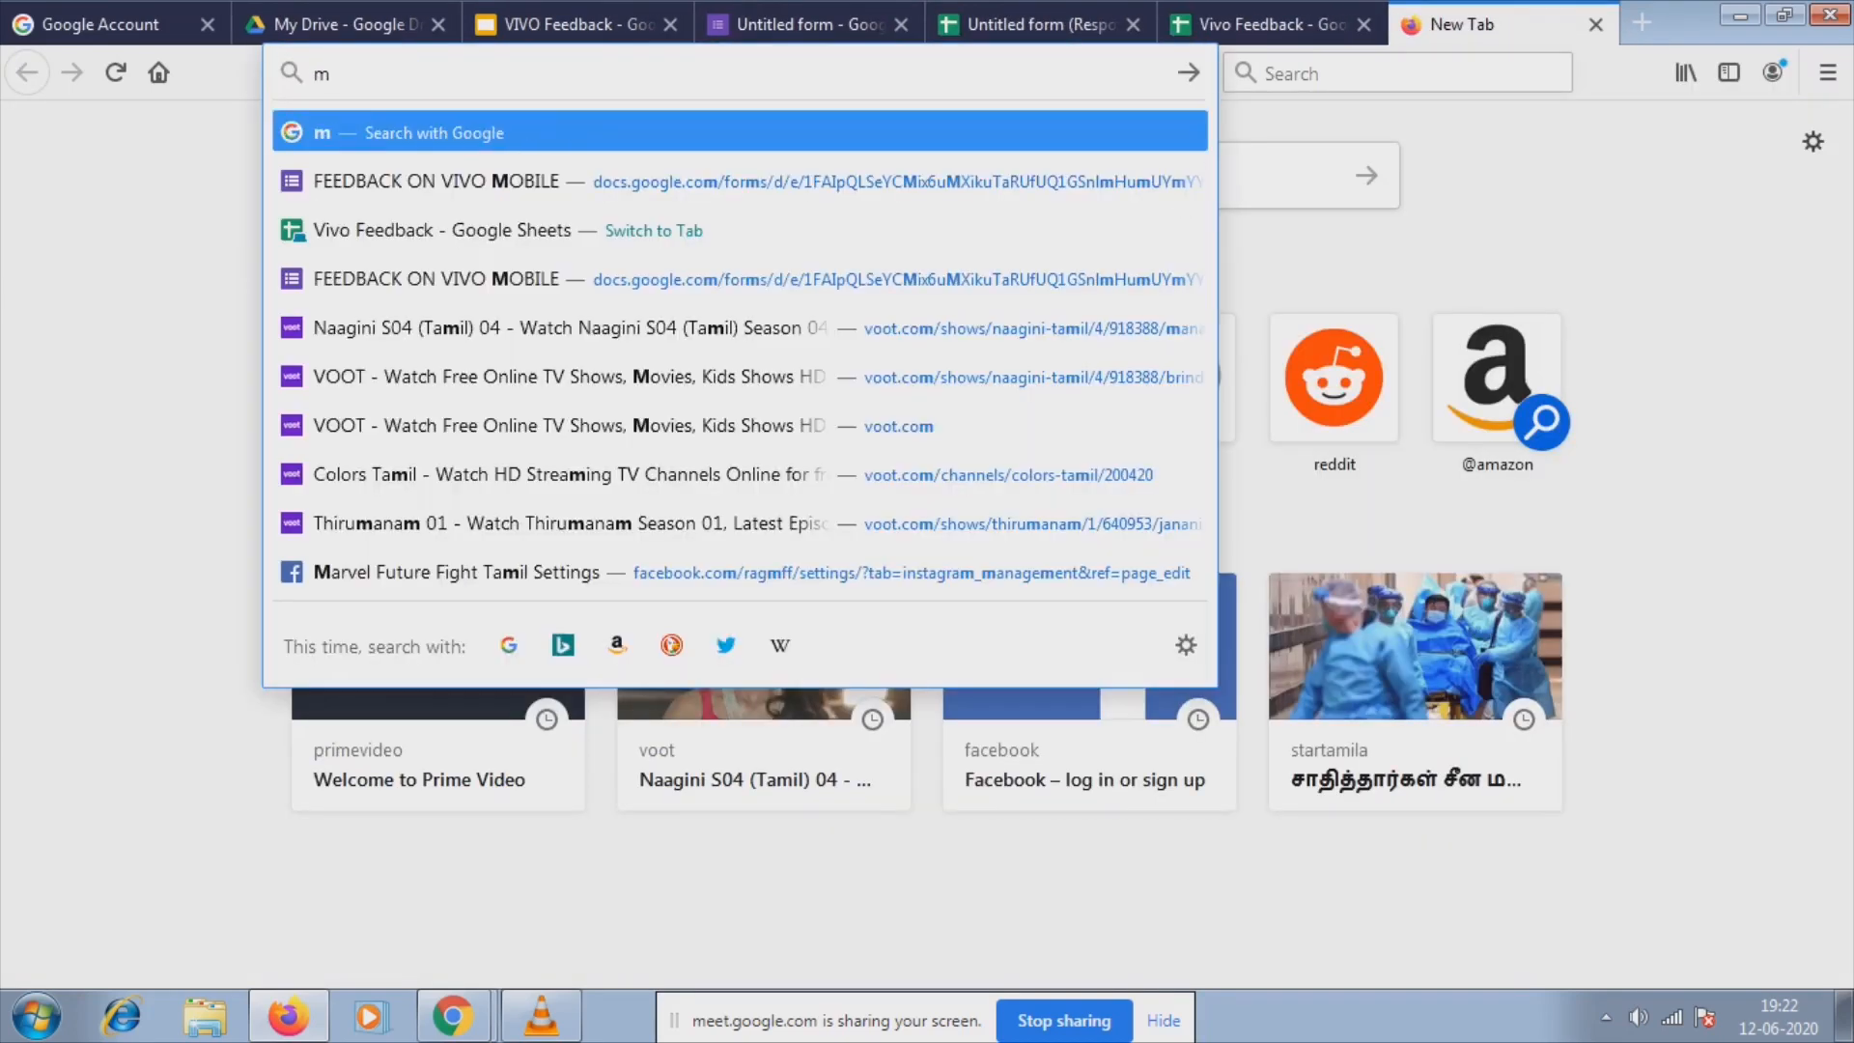
pyautogui.write('gm')
pyautogui.press('BackSpace')
pyautogui.press('BackSpace')
pyautogui.press('BackSpace')
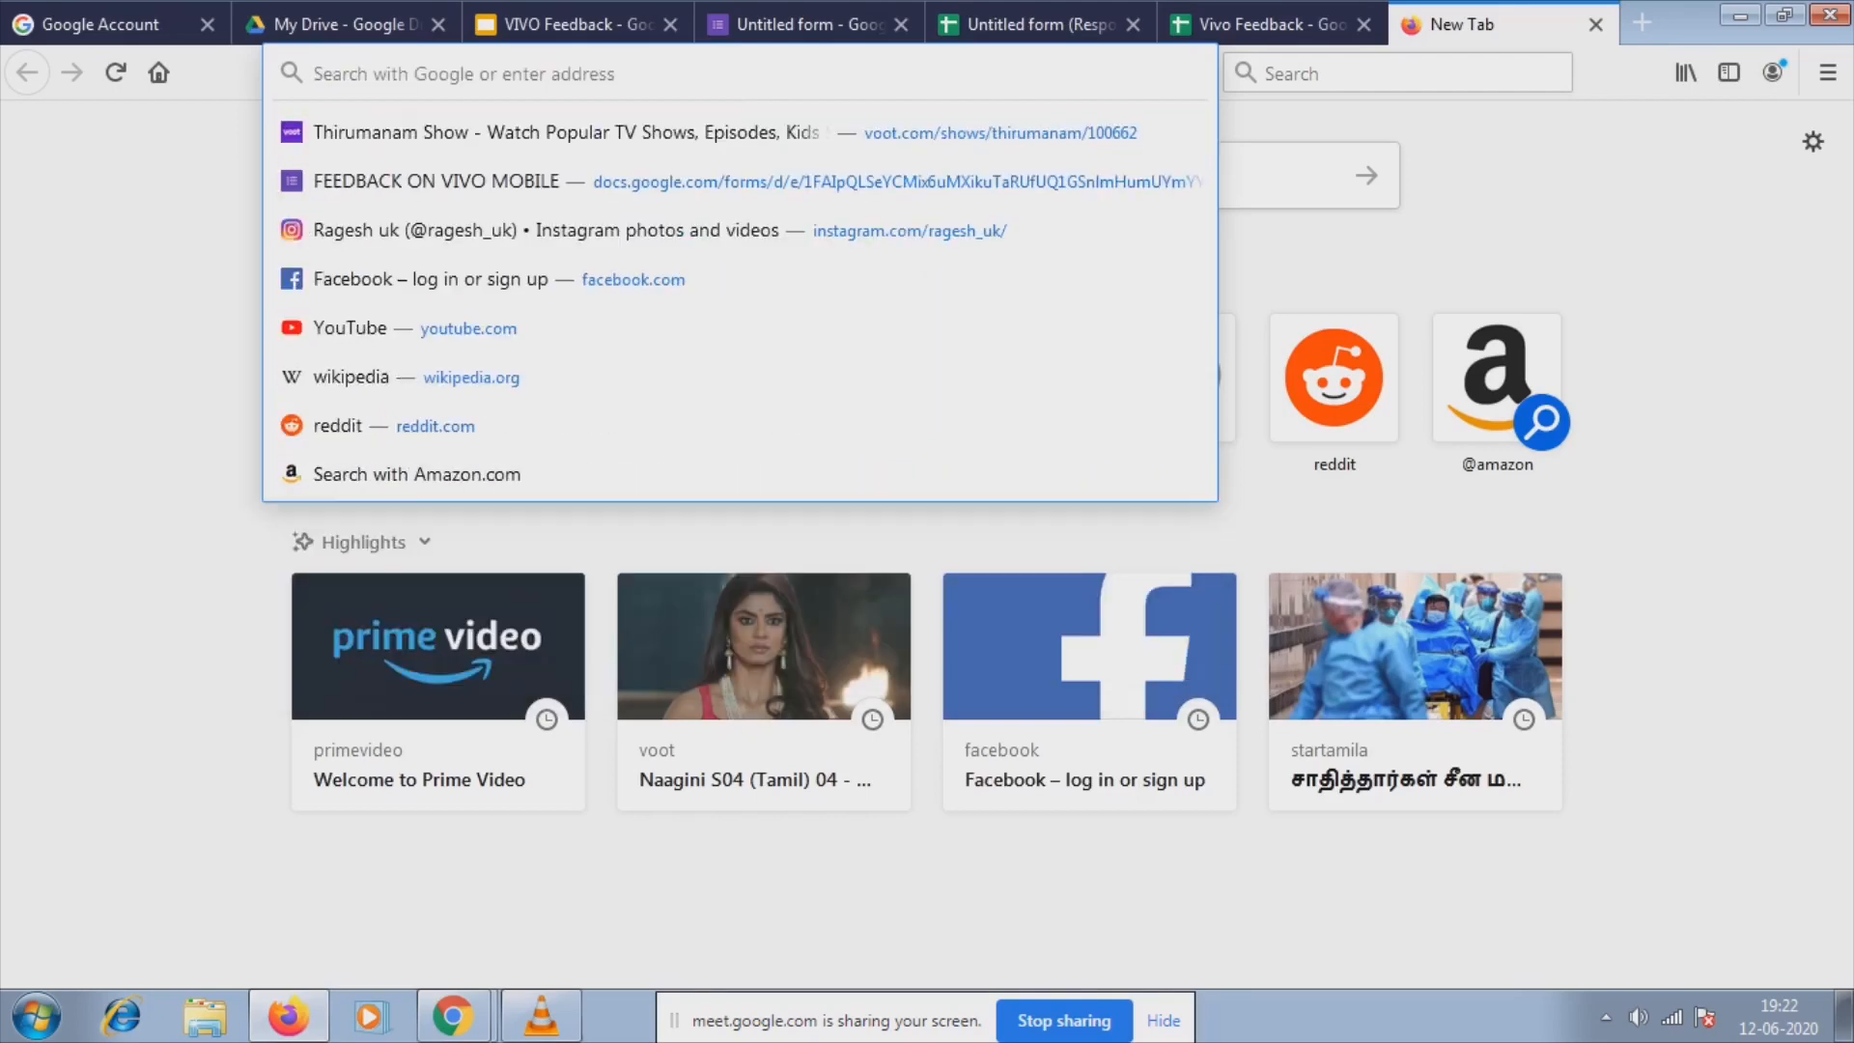
pyautogui.write('gma')
pyautogui.press('Down')
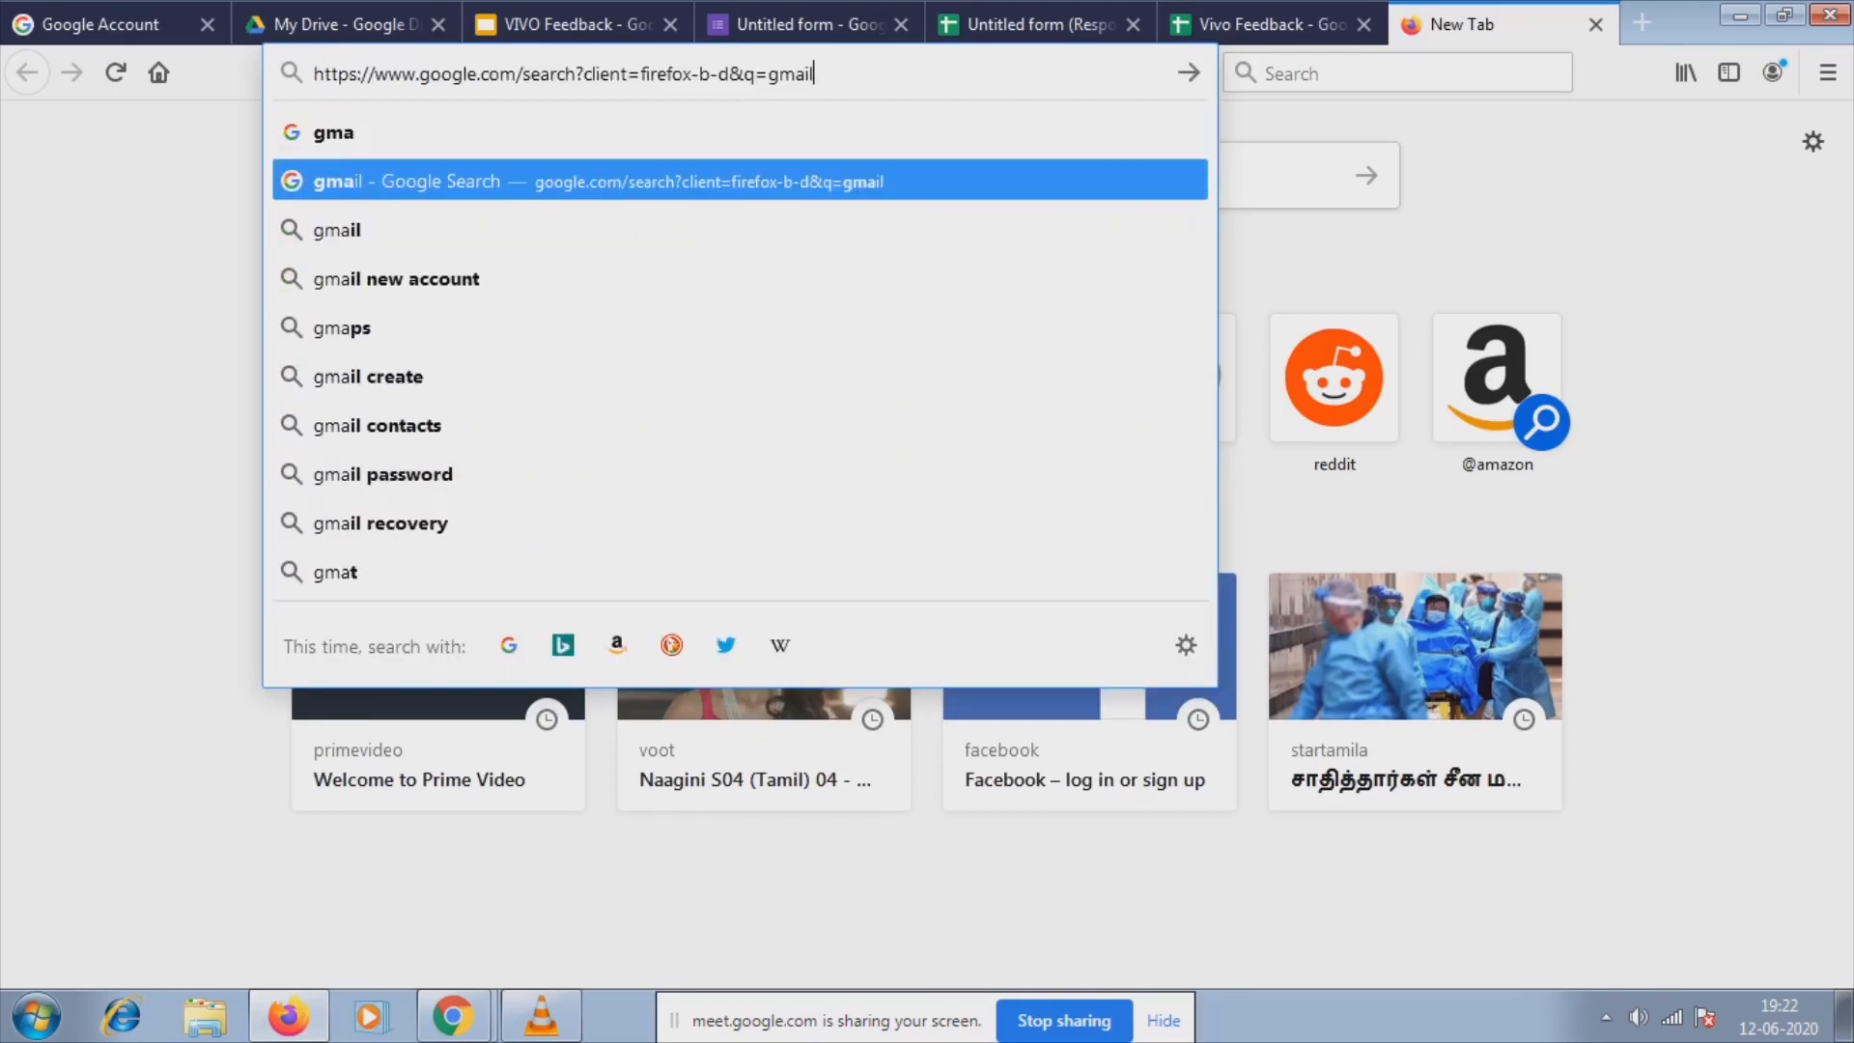
pyautogui.press('Return')
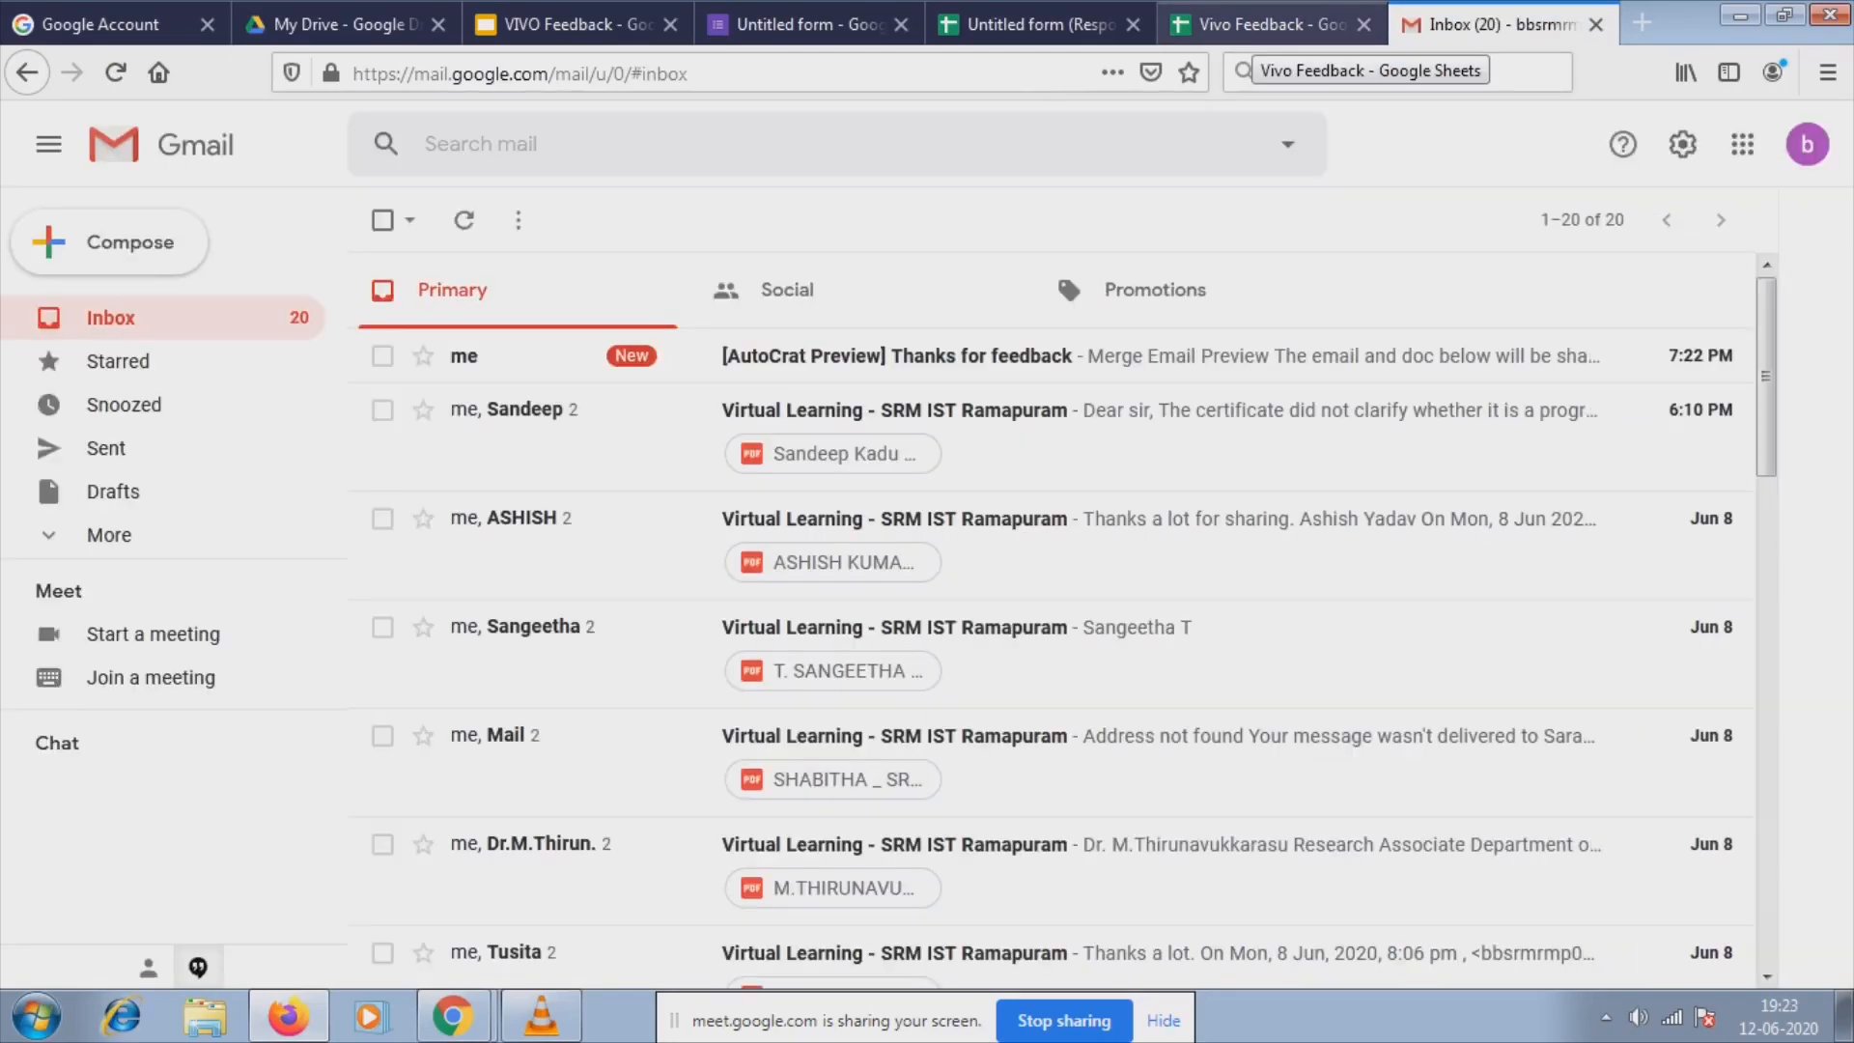
# Read the AutoCrat Preview 'Thanks for feedback' email, then go back to the Vivo Feedback AutoCrat jobs.
pyautogui.click(1255, 27)
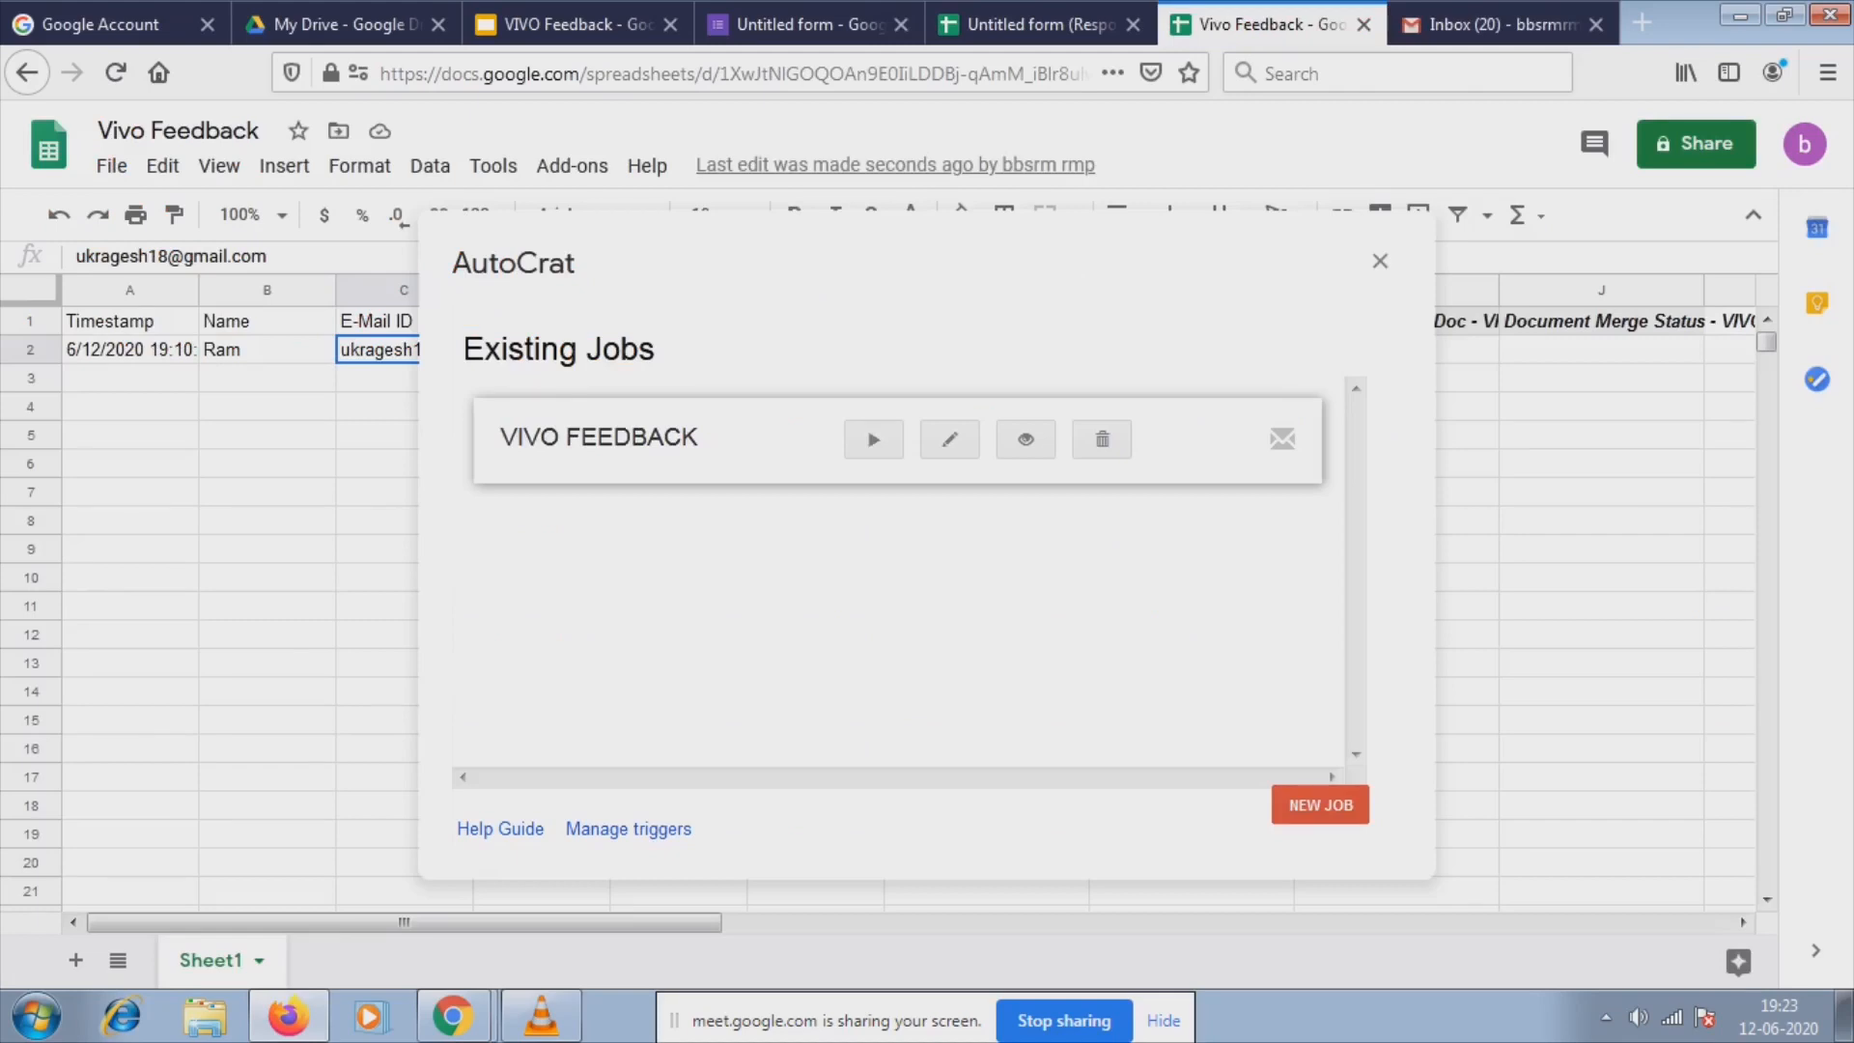
pyautogui.click(1492, 24)
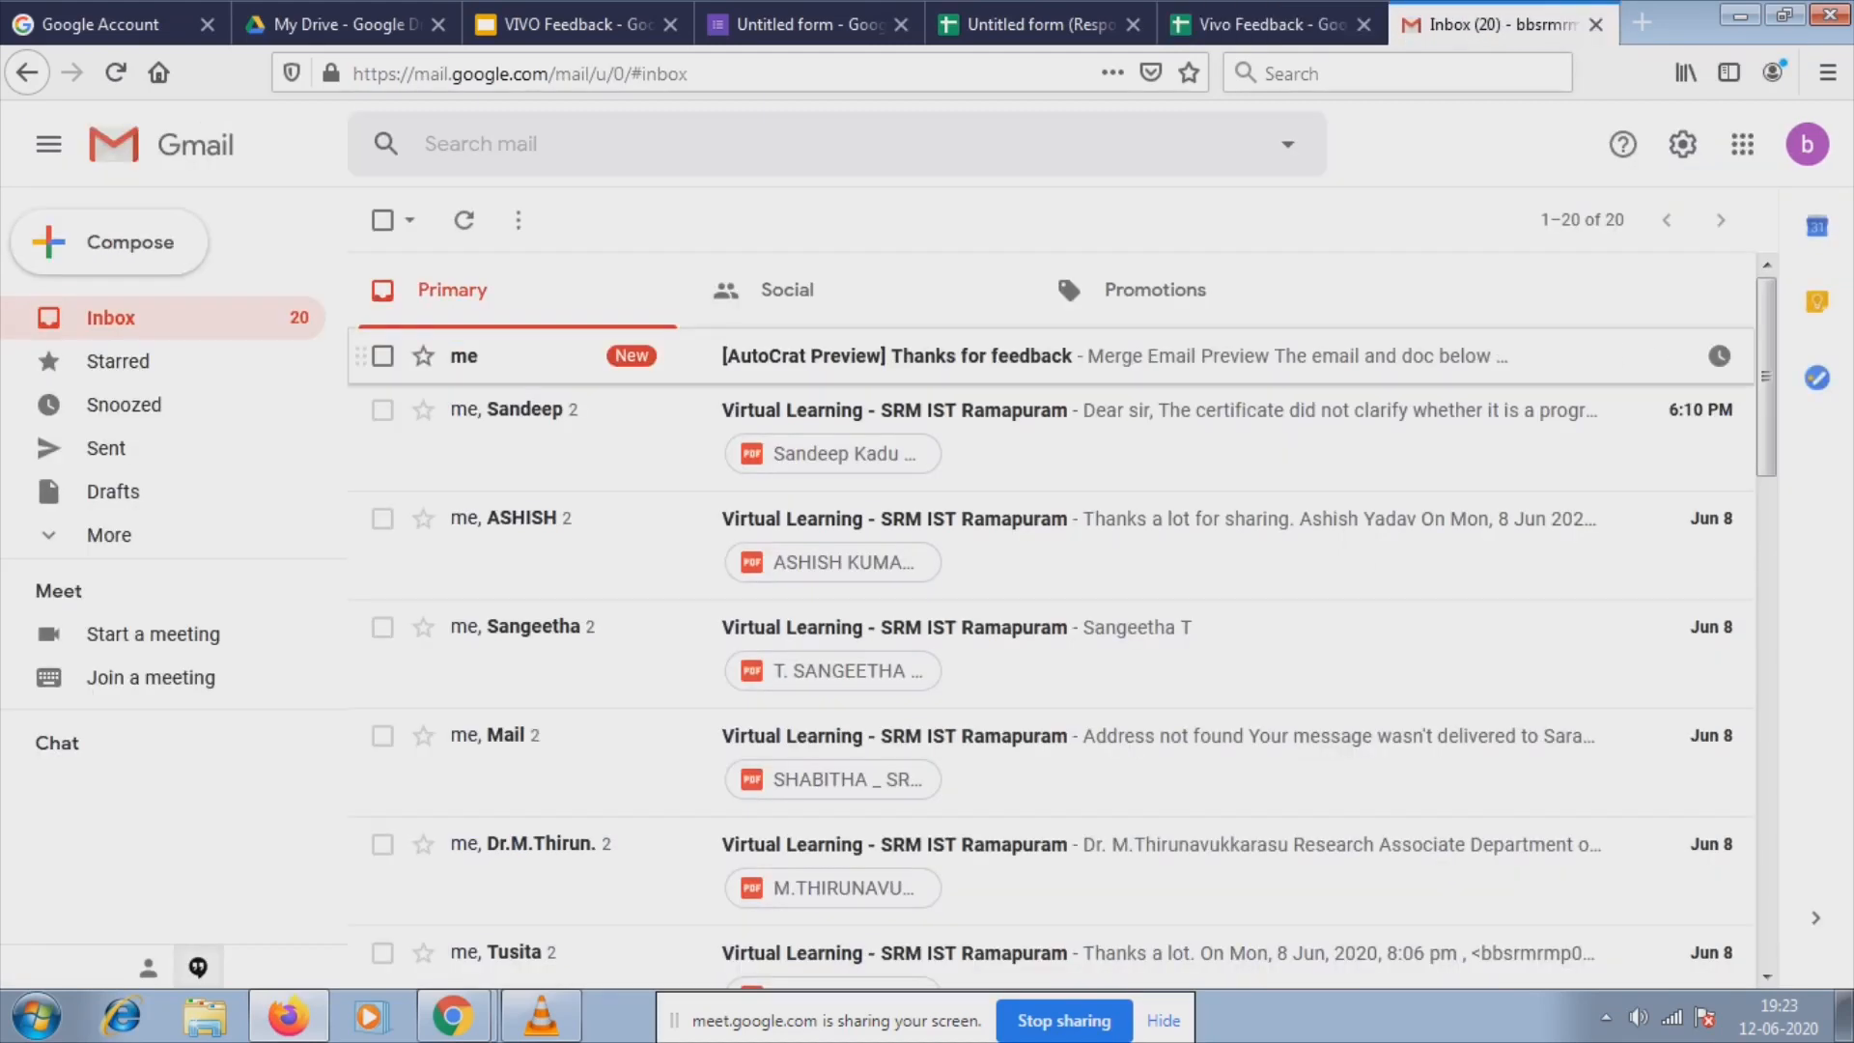
pyautogui.click(965, 355)
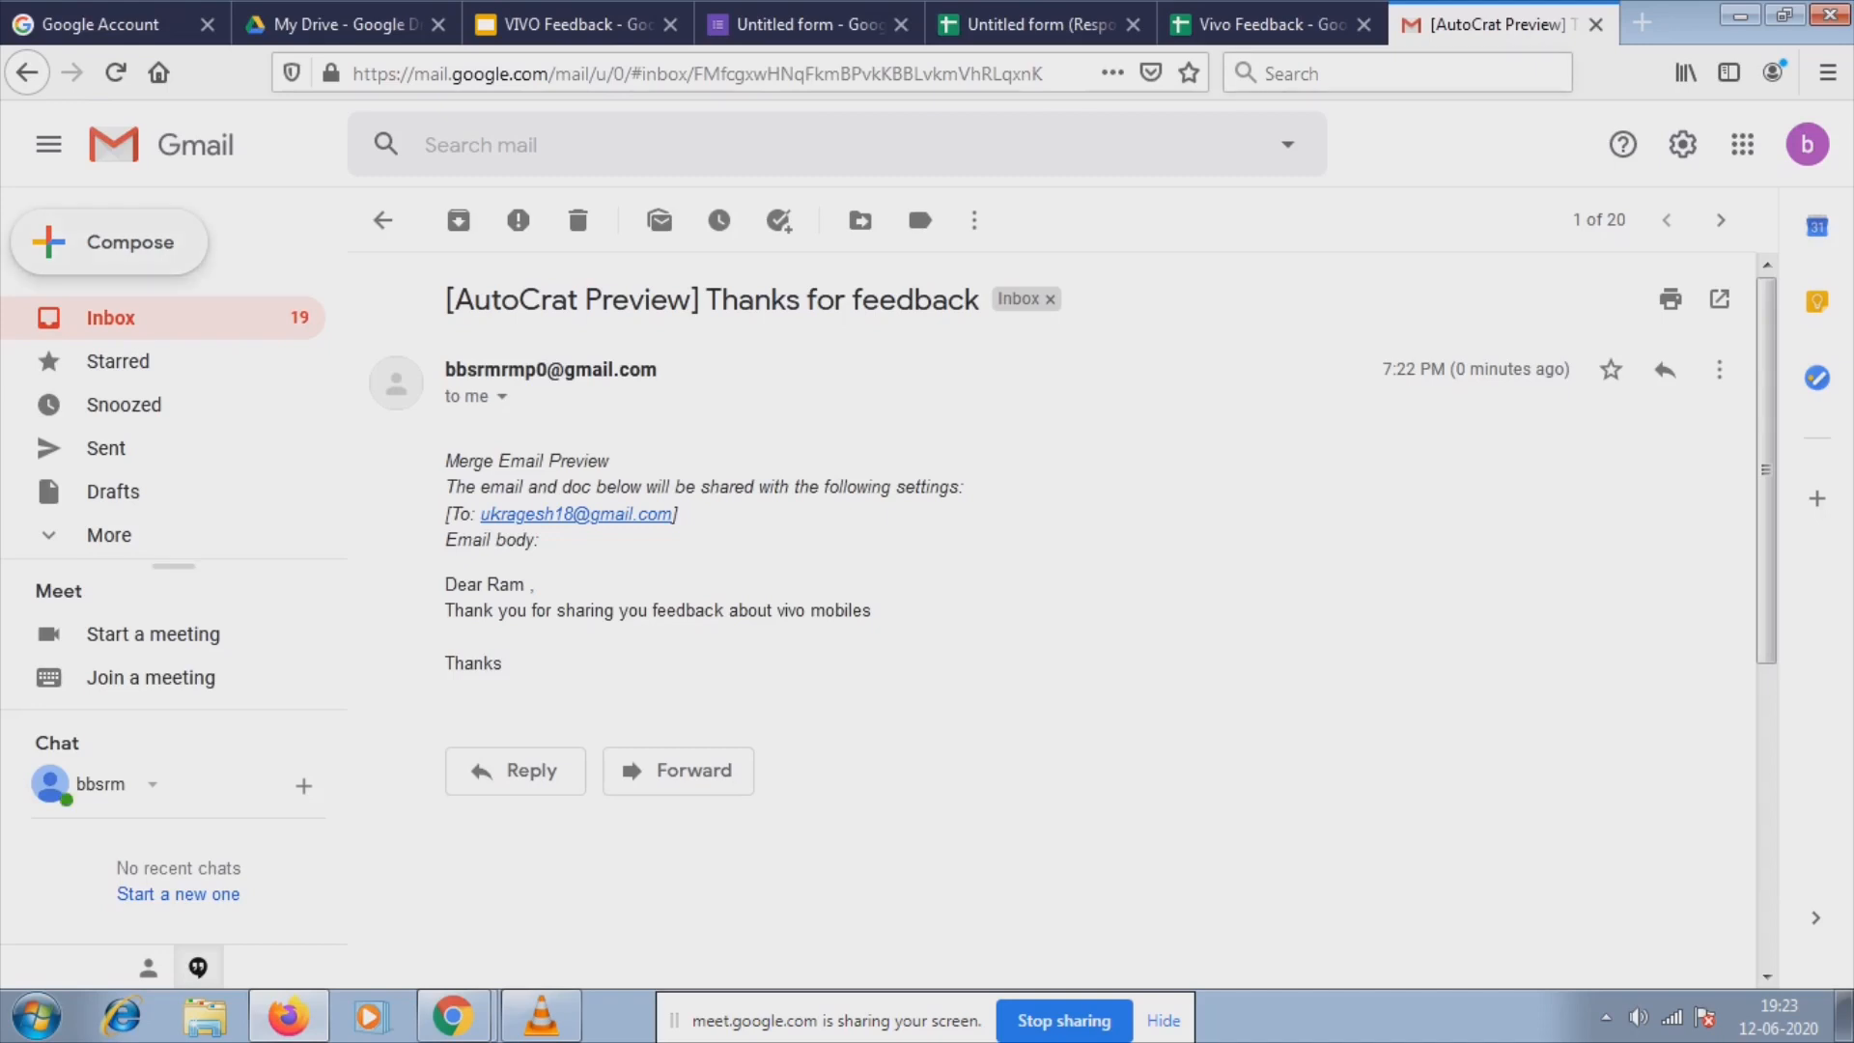
pyautogui.click(27, 73)
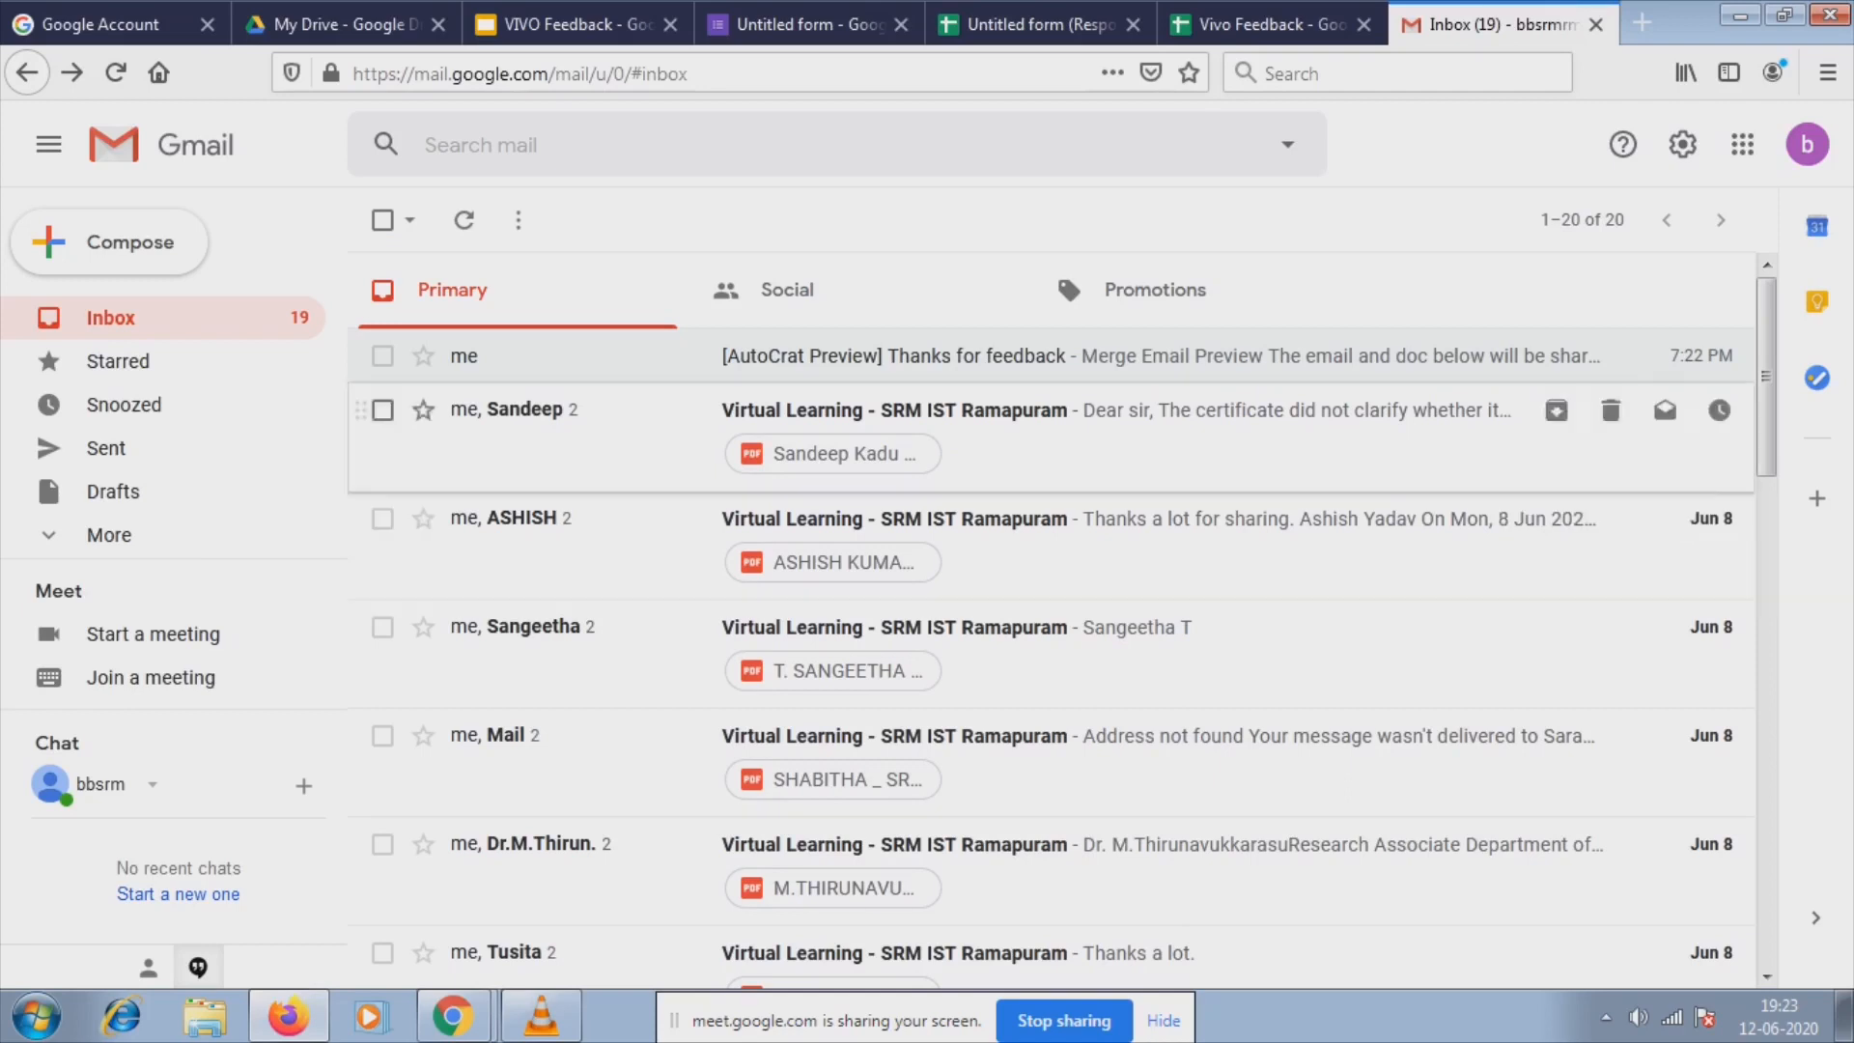
pyautogui.click(1255, 24)
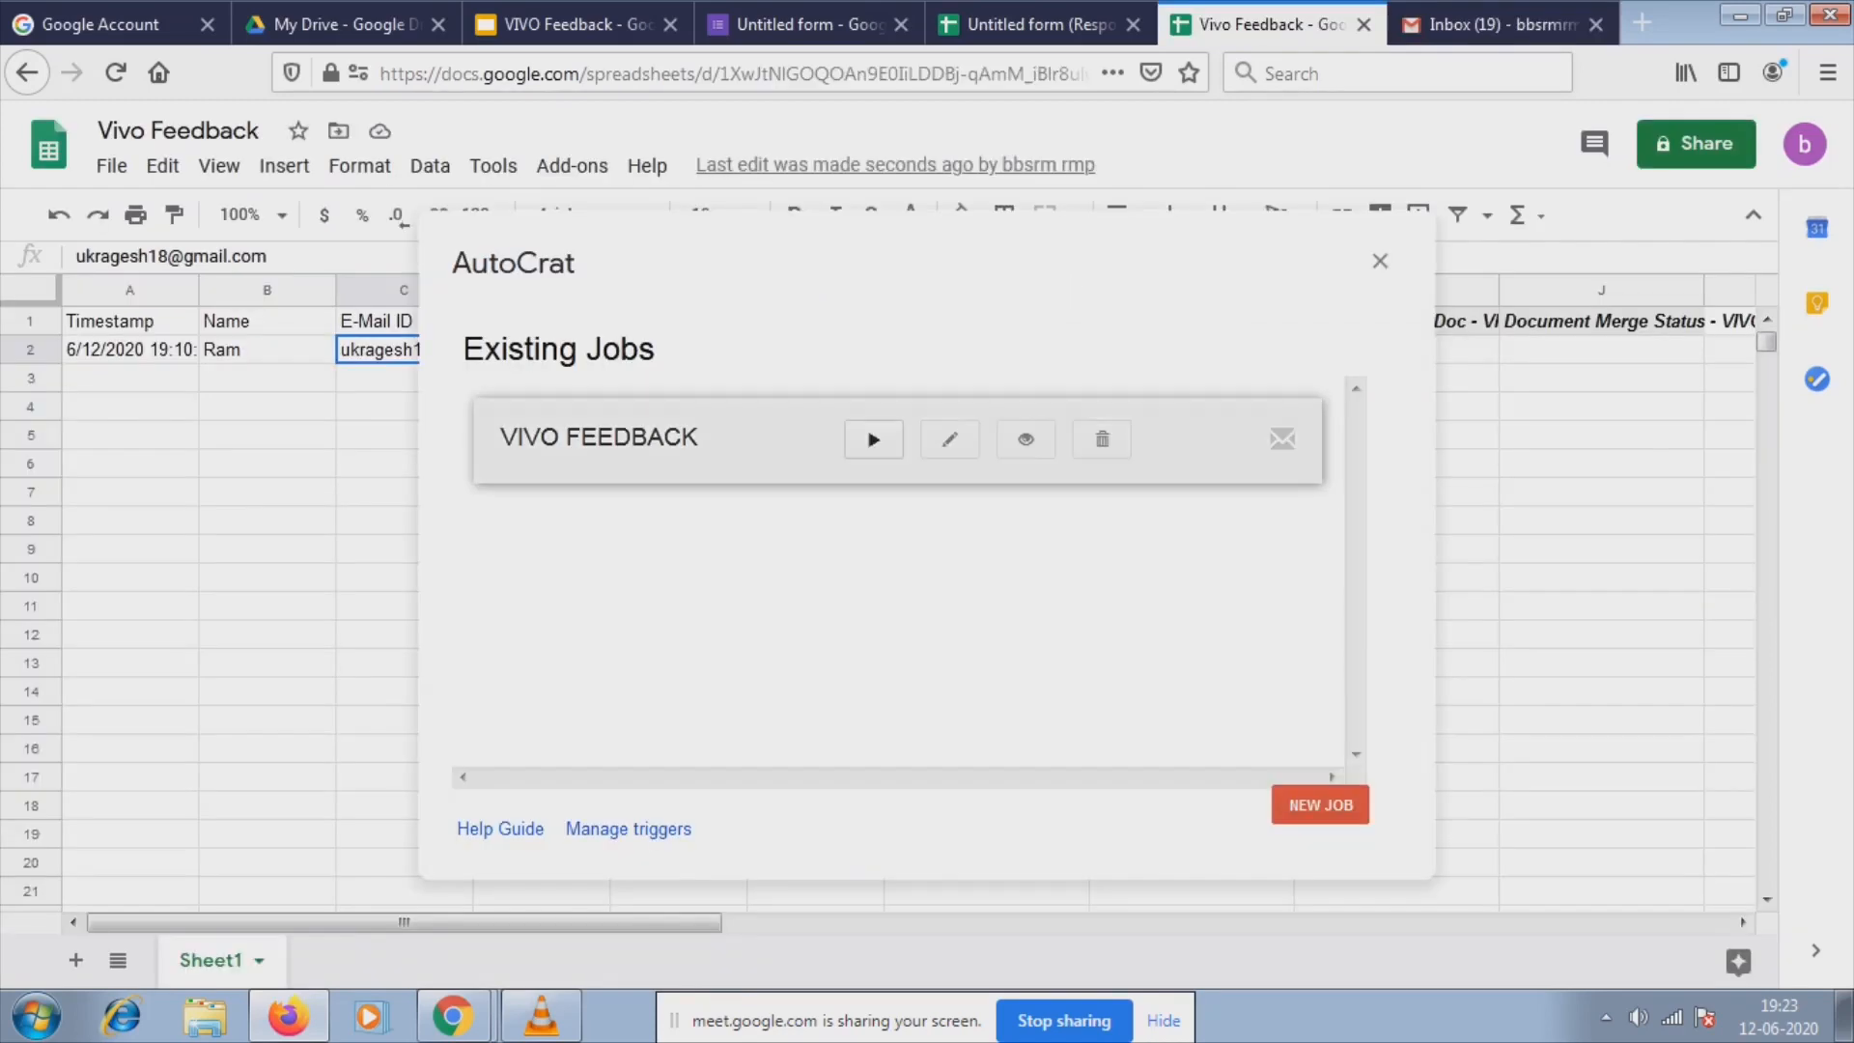
# Run the VIVO FEEDBACK merge job and close AutoCrat so row 2's merge status shows.
pyautogui.click(874, 440)
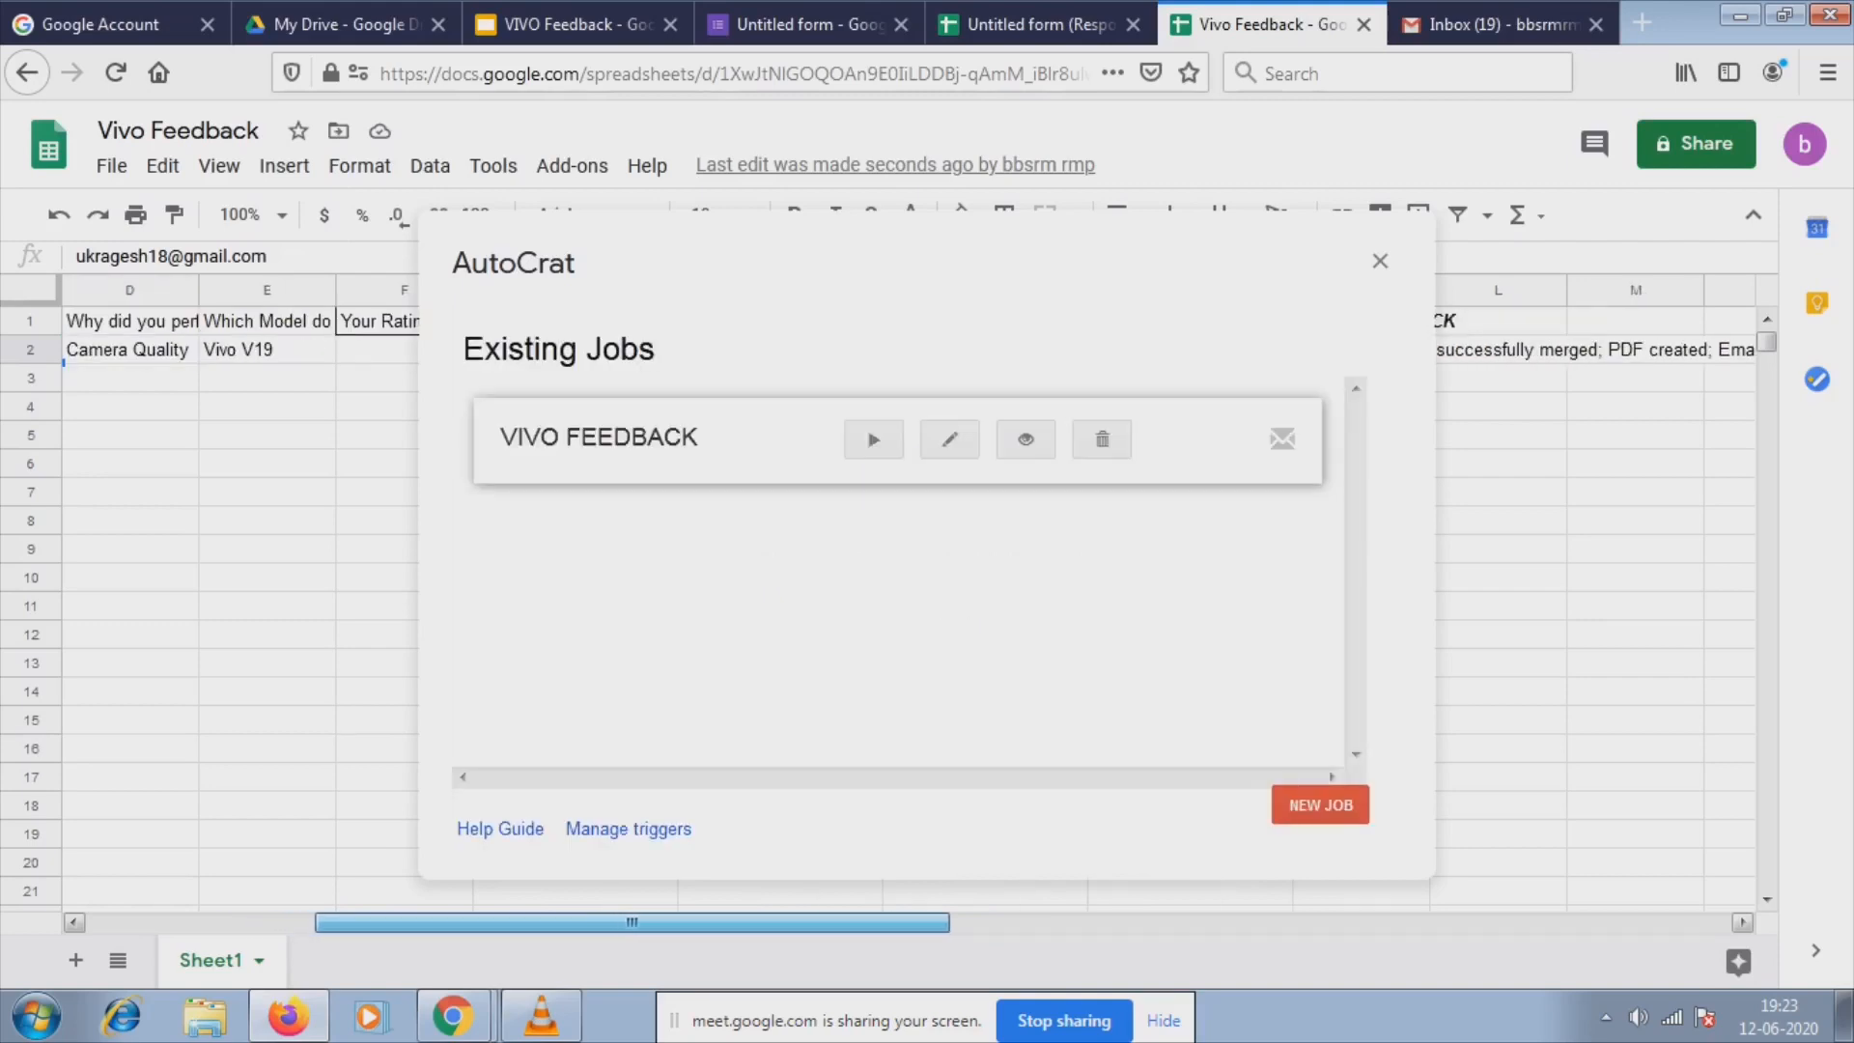
pyautogui.moveTo(700, 924); pyautogui.dragTo(844, 923)
pyautogui.click(1380, 261)
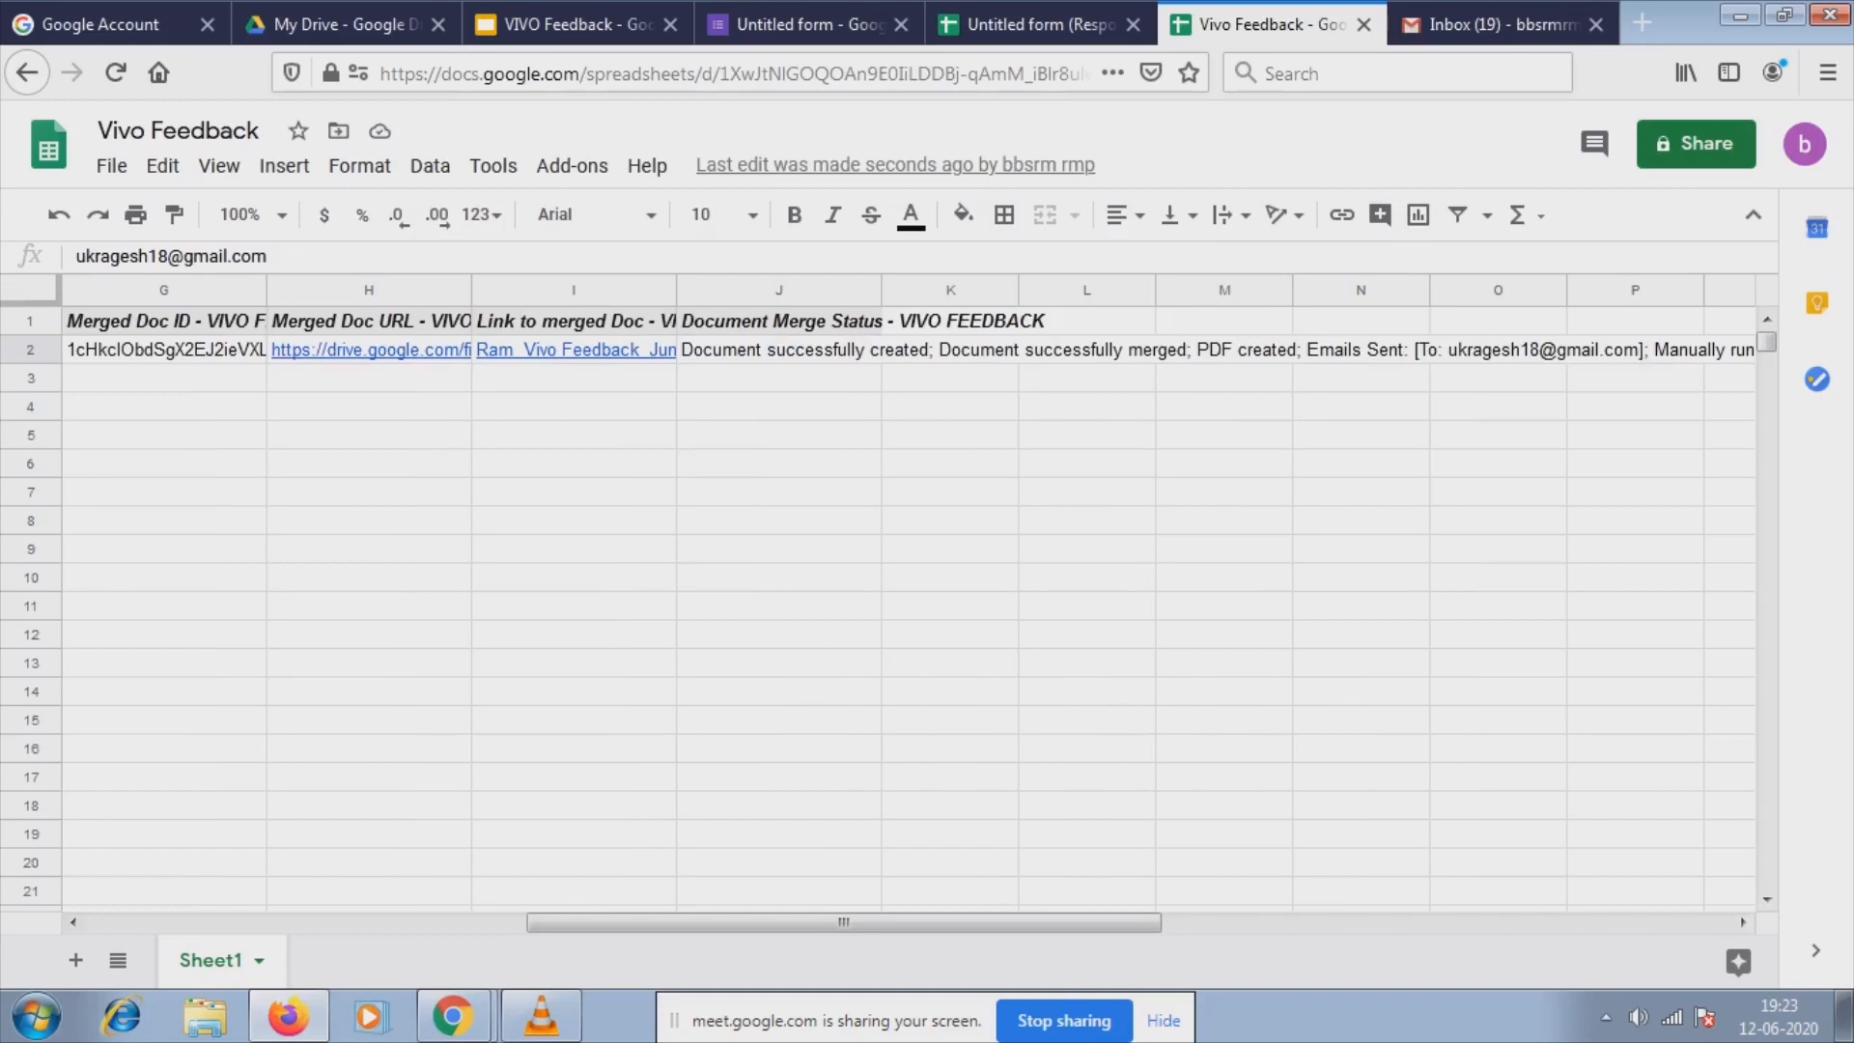
# Inspect row 2's merged doc ID (G2), doc URL (H2), link (I2) and merge status (J2).
pyautogui.click(1426, 351)
pyautogui.moveTo(844, 923); pyautogui.dragTo(509, 923)
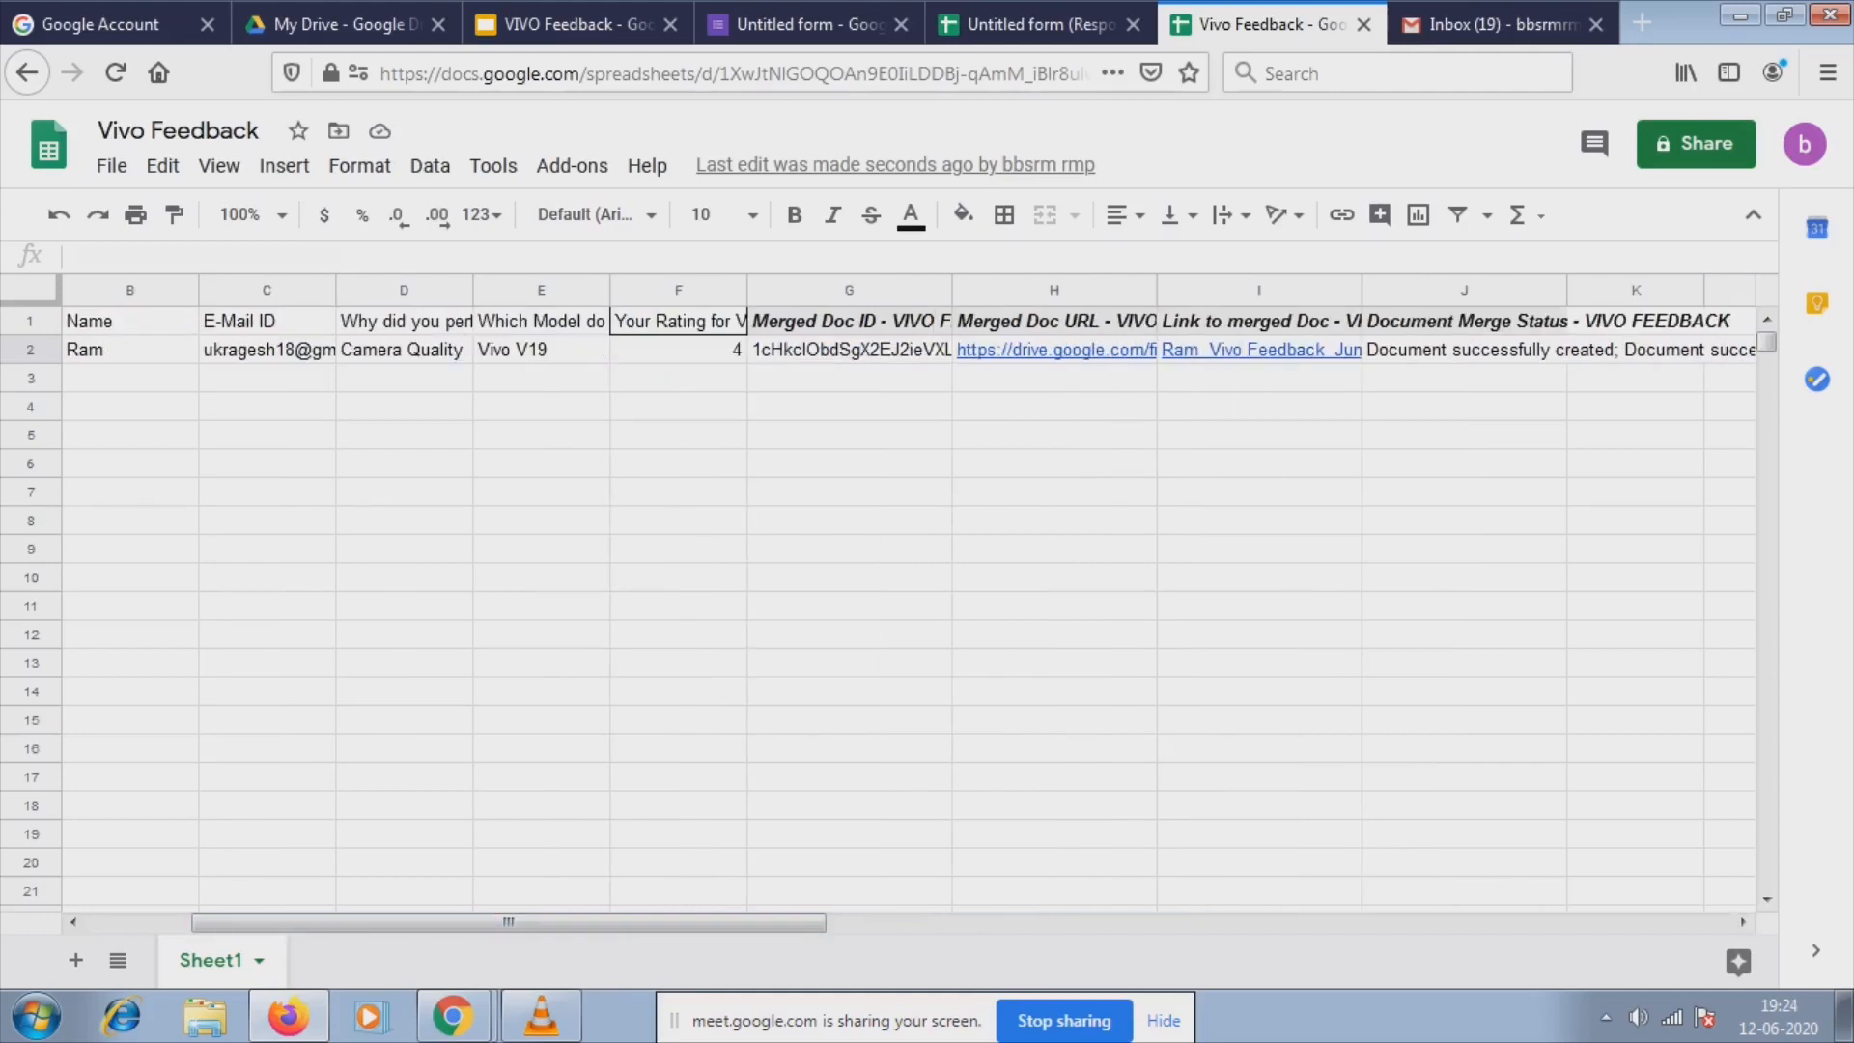
pyautogui.click(848, 378)
pyautogui.click(848, 349)
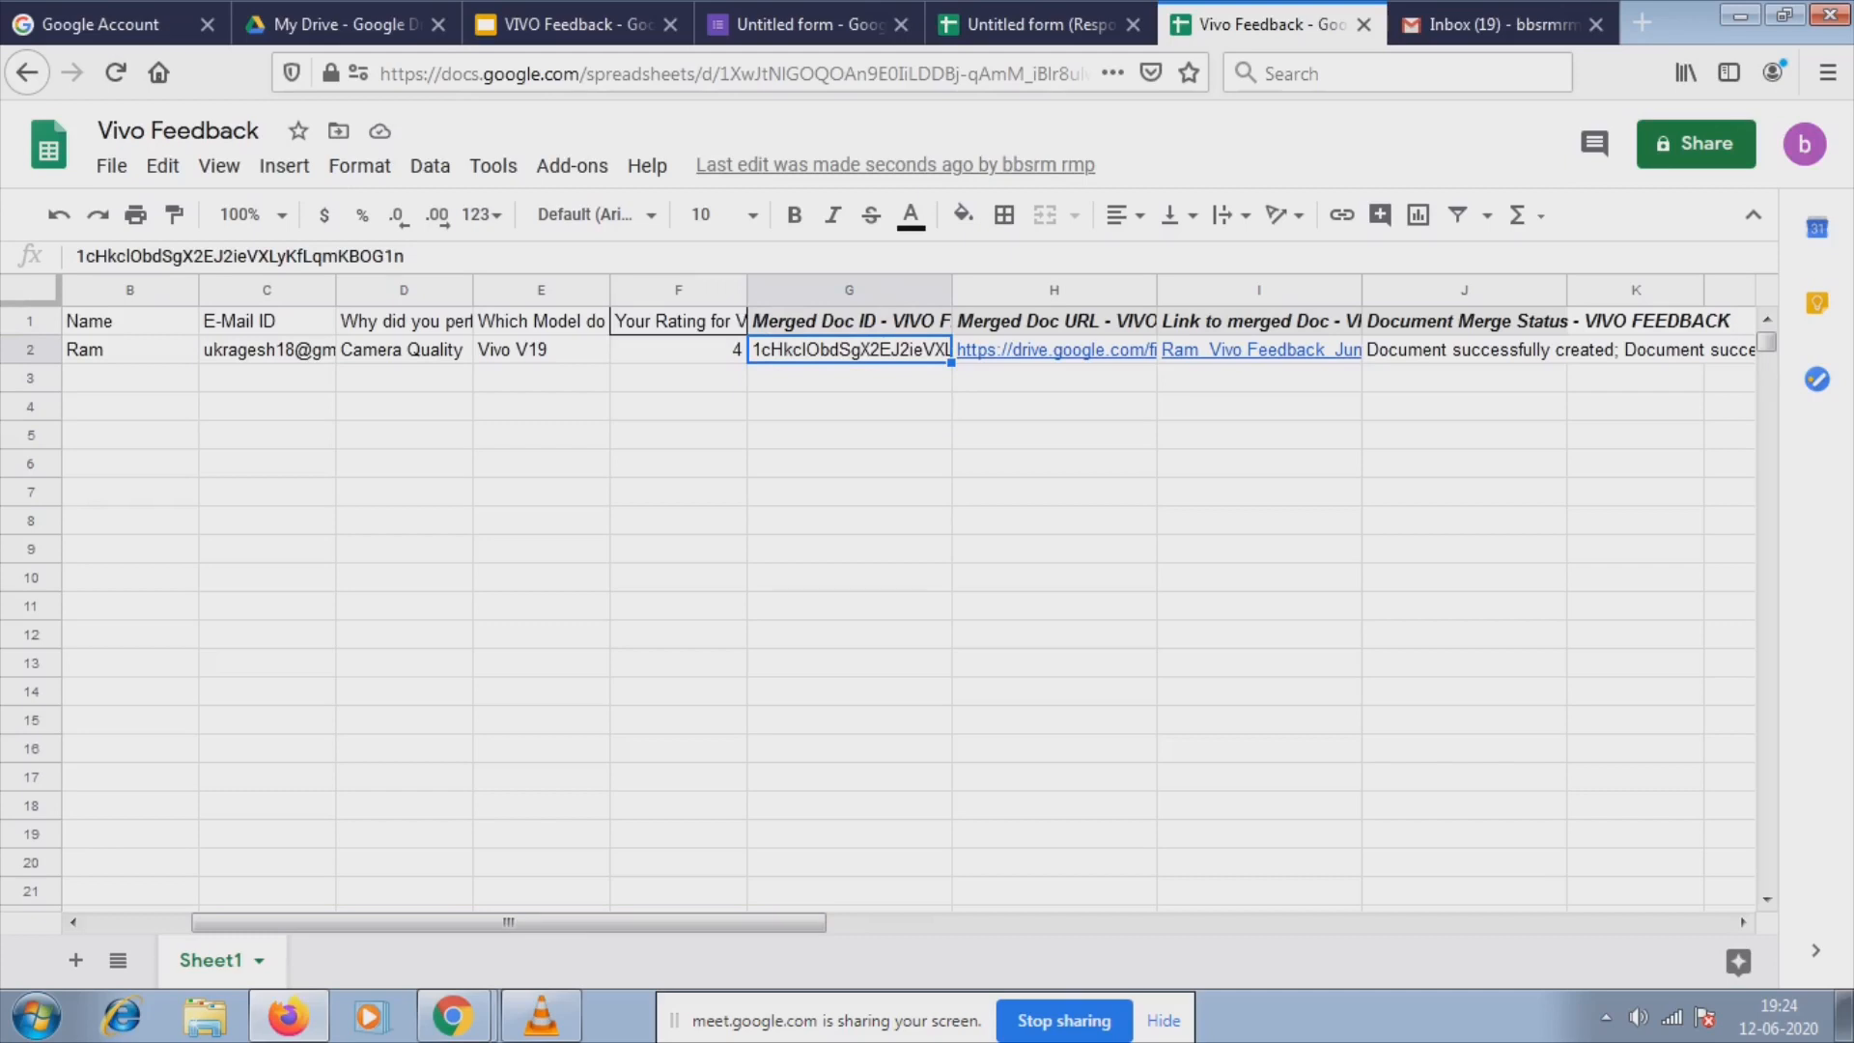
pyautogui.click(1053, 350)
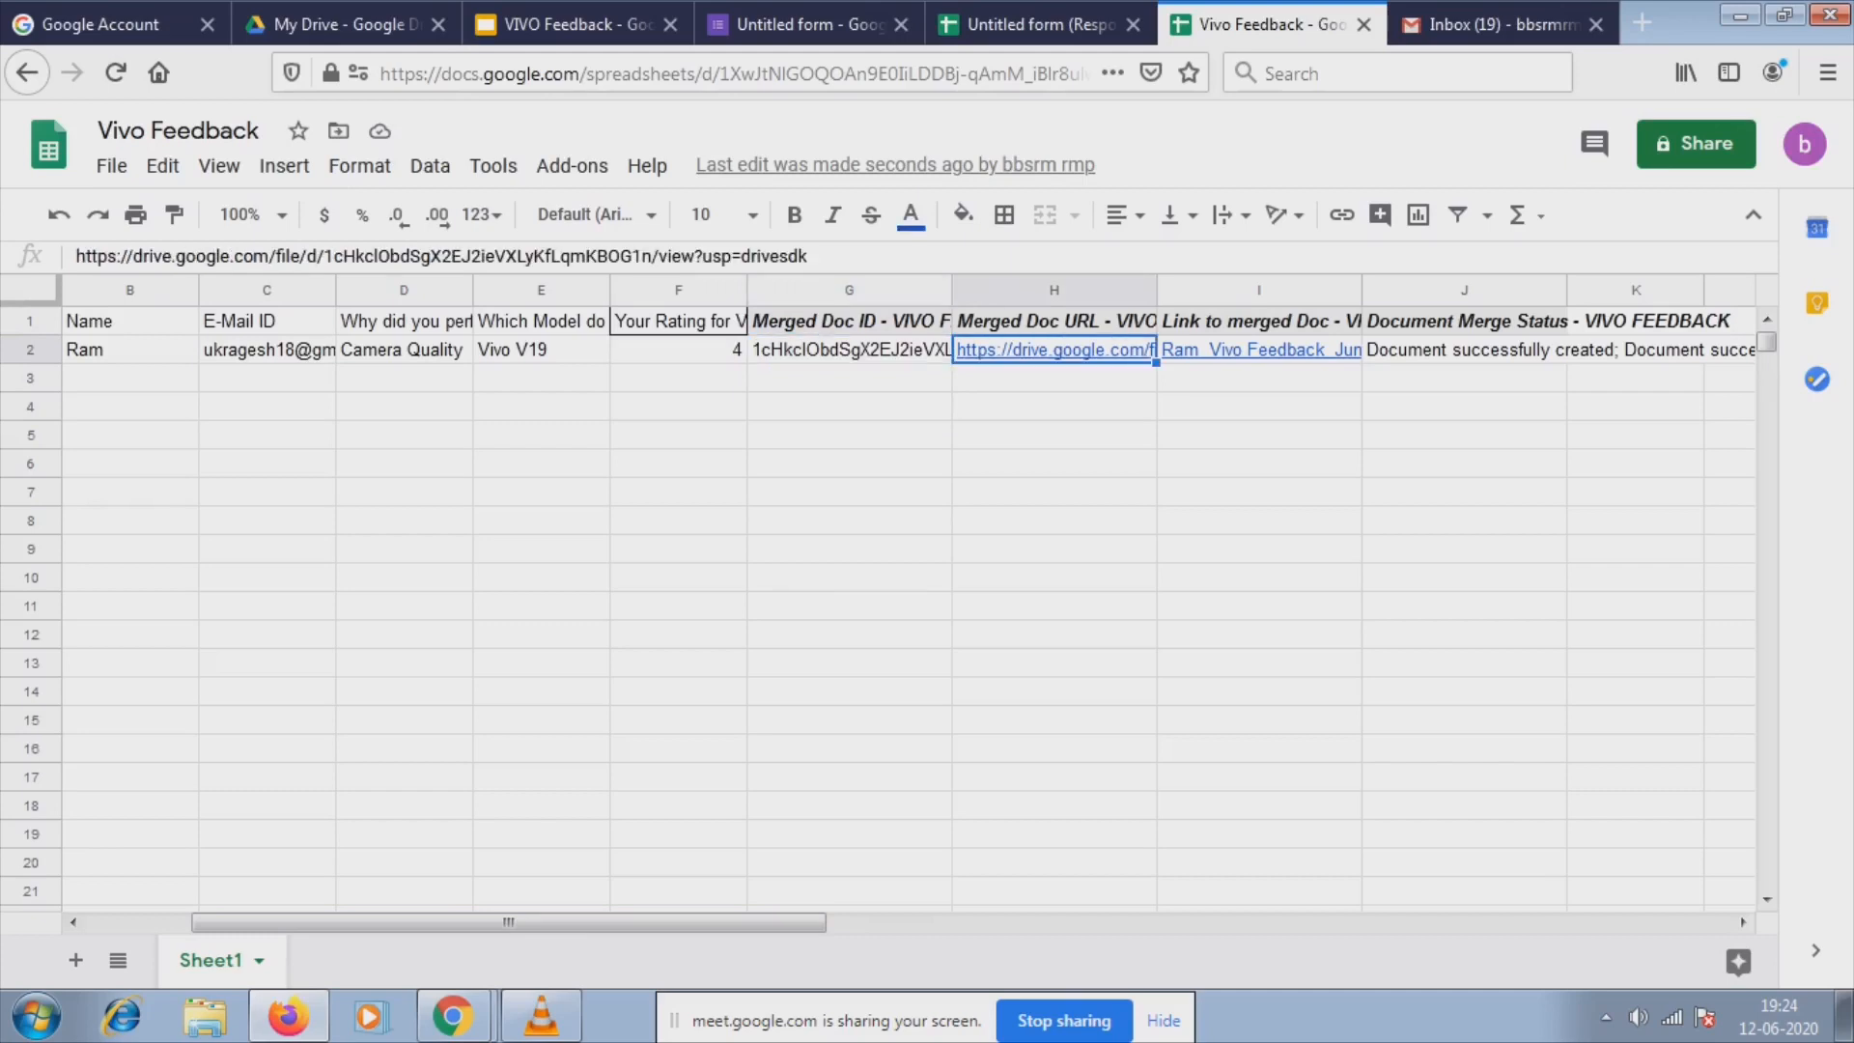
pyautogui.click(1259, 349)
pyautogui.click(1561, 350)
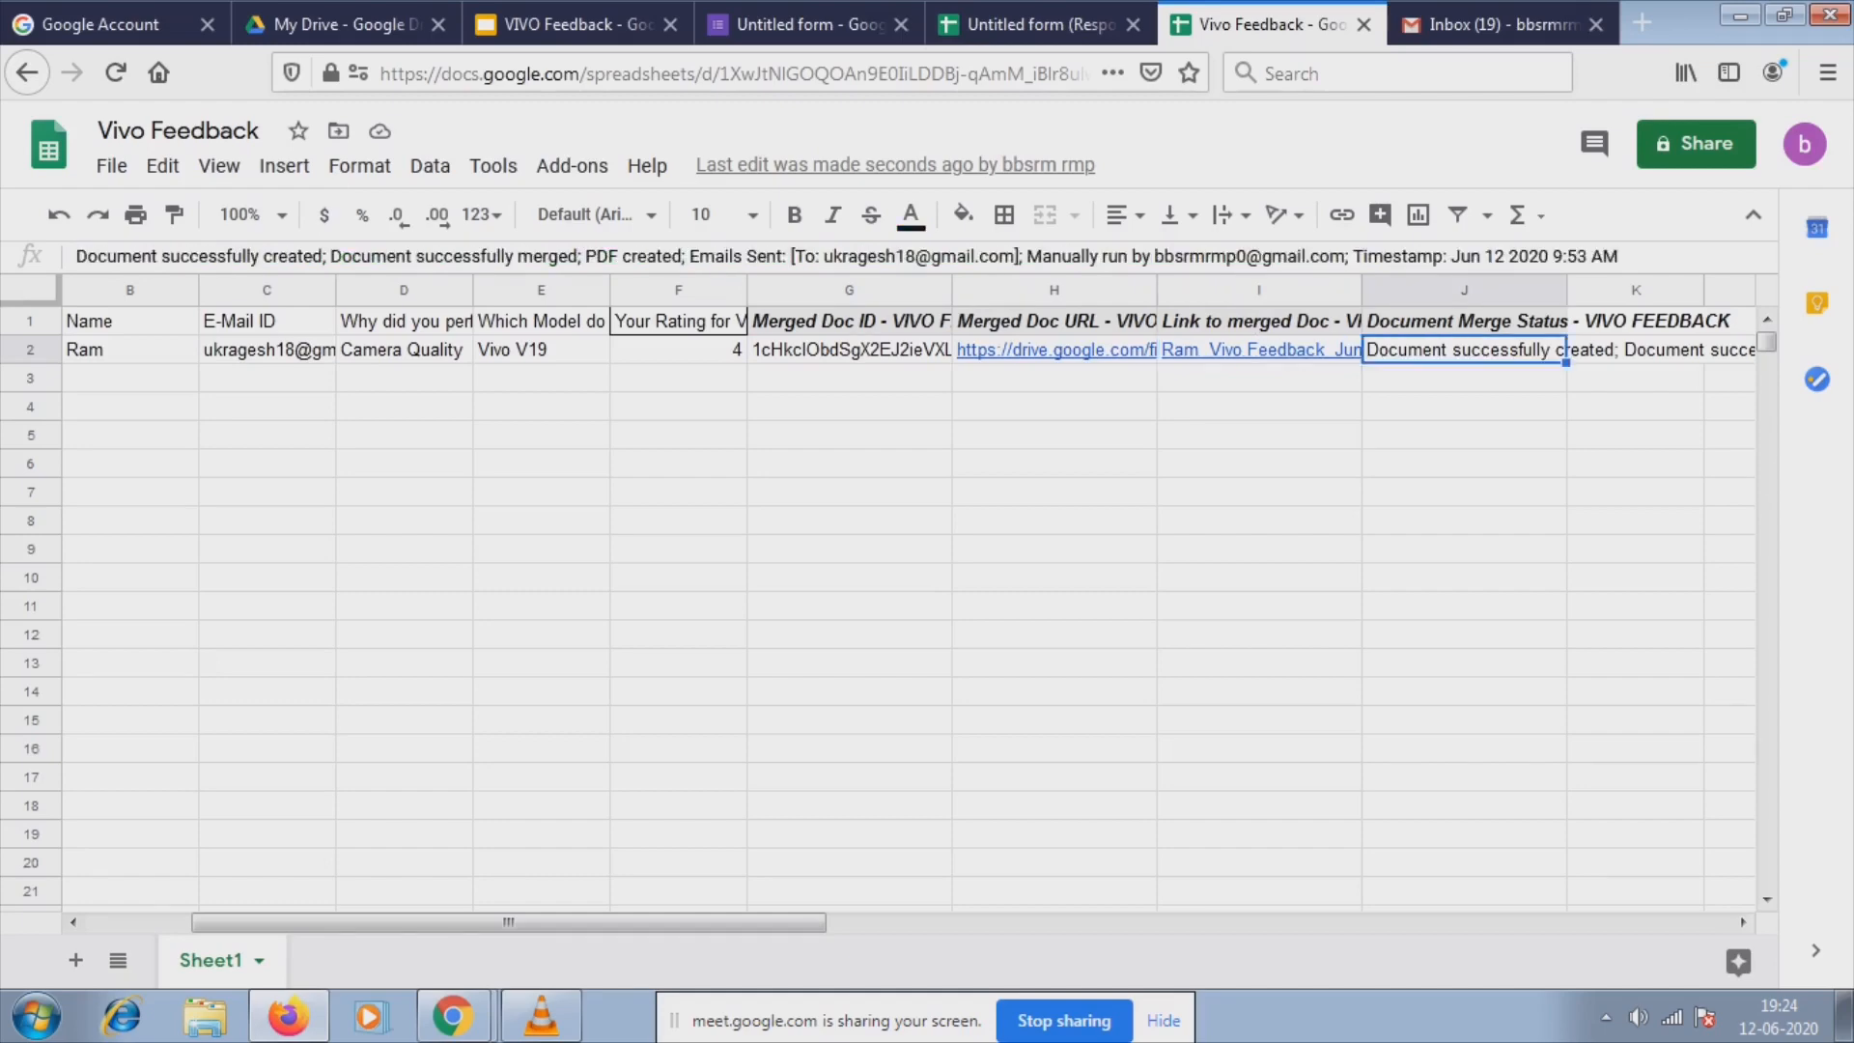
pyautogui.press('Right')
pyautogui.press('Right')
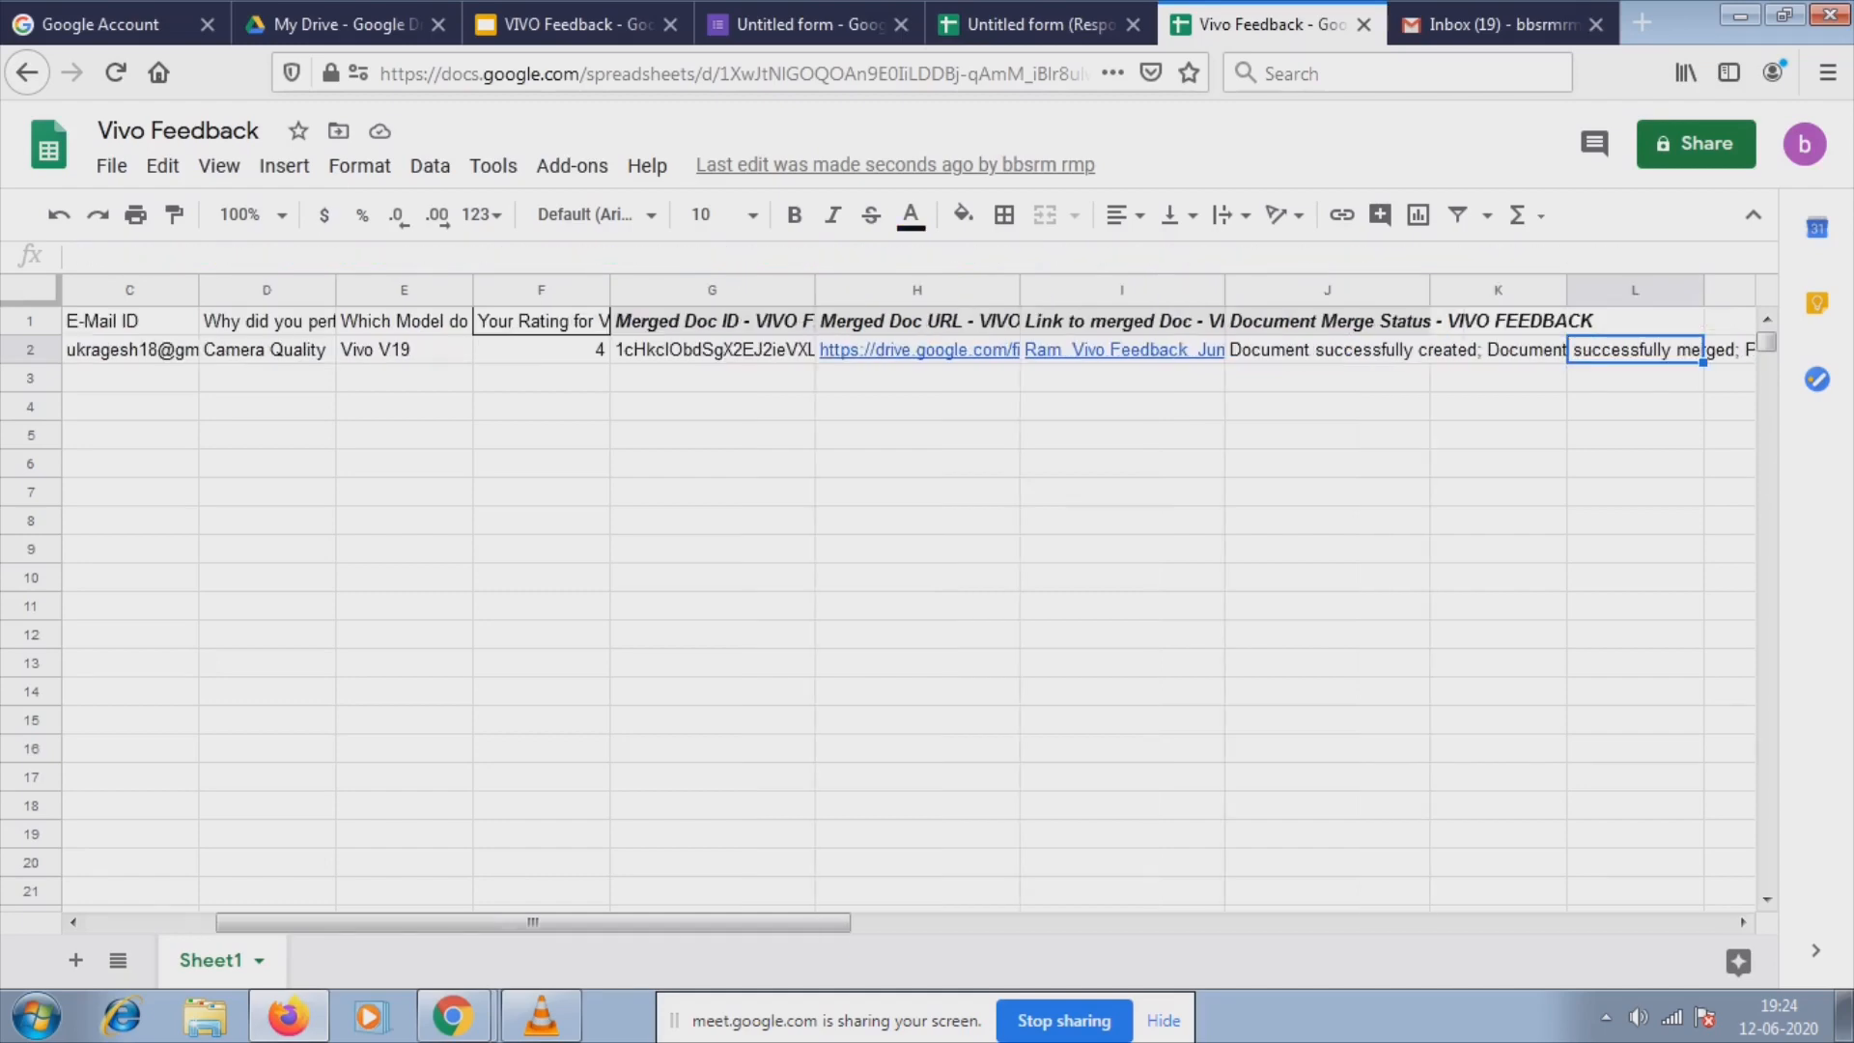
pyautogui.press('Right')
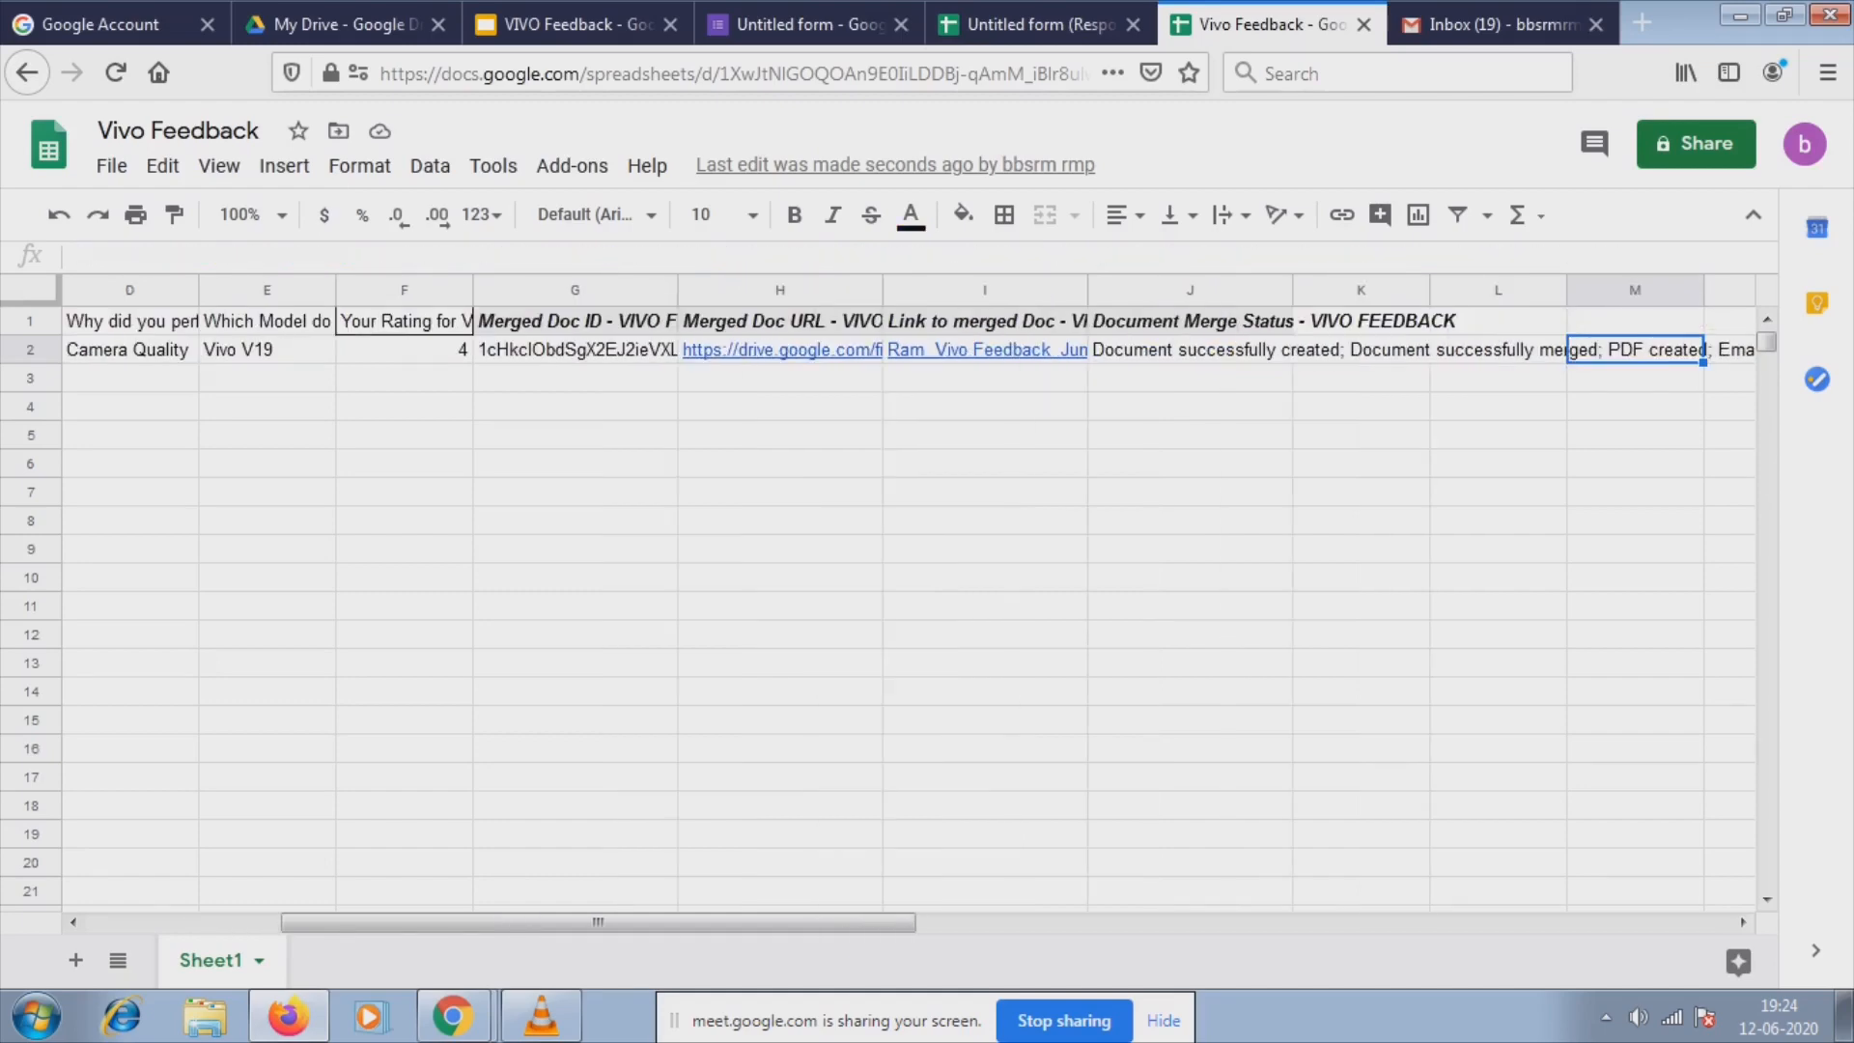
pyautogui.press('Right')
pyautogui.press('Right')
pyautogui.press('Right')
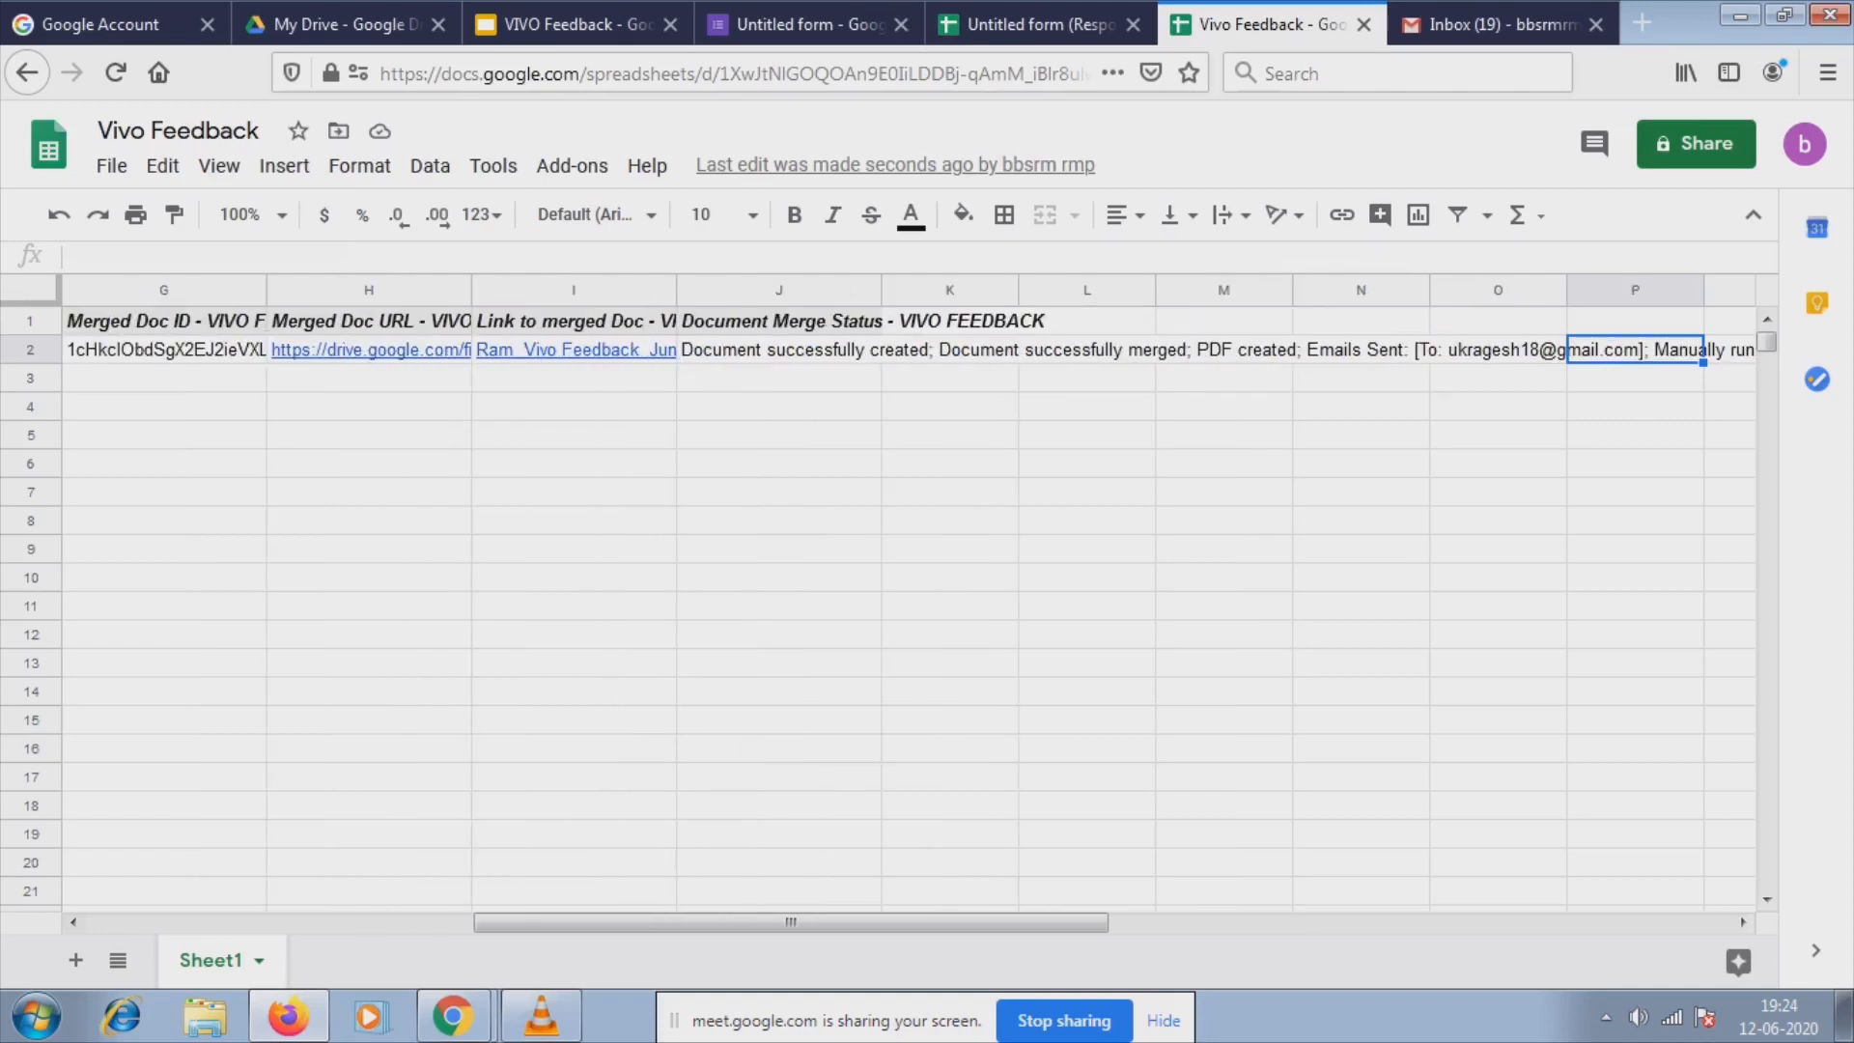
# Read the rest of the status text, including Emails Sent, then return to A2 and Gmail.
pyautogui.press('Down')
pyautogui.press('Down')
pyautogui.press('Left')
pyautogui.press('Left')
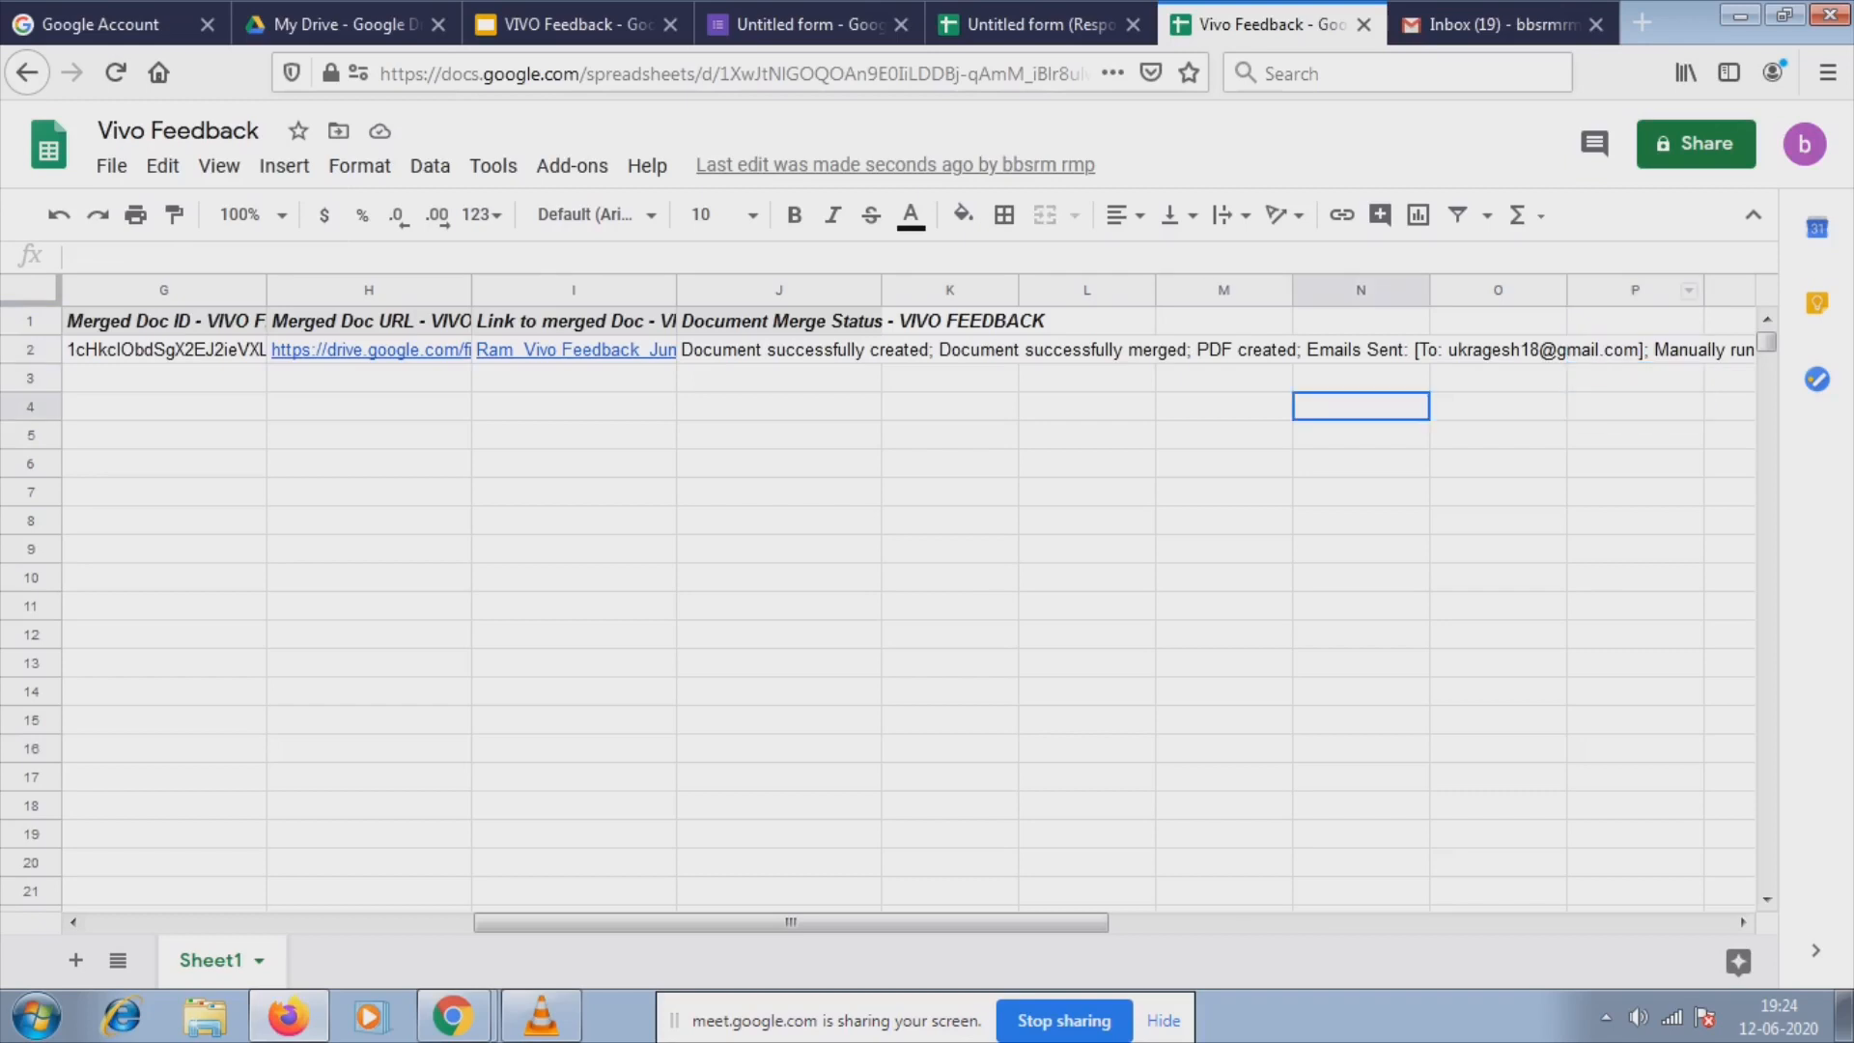
pyautogui.press('Up')
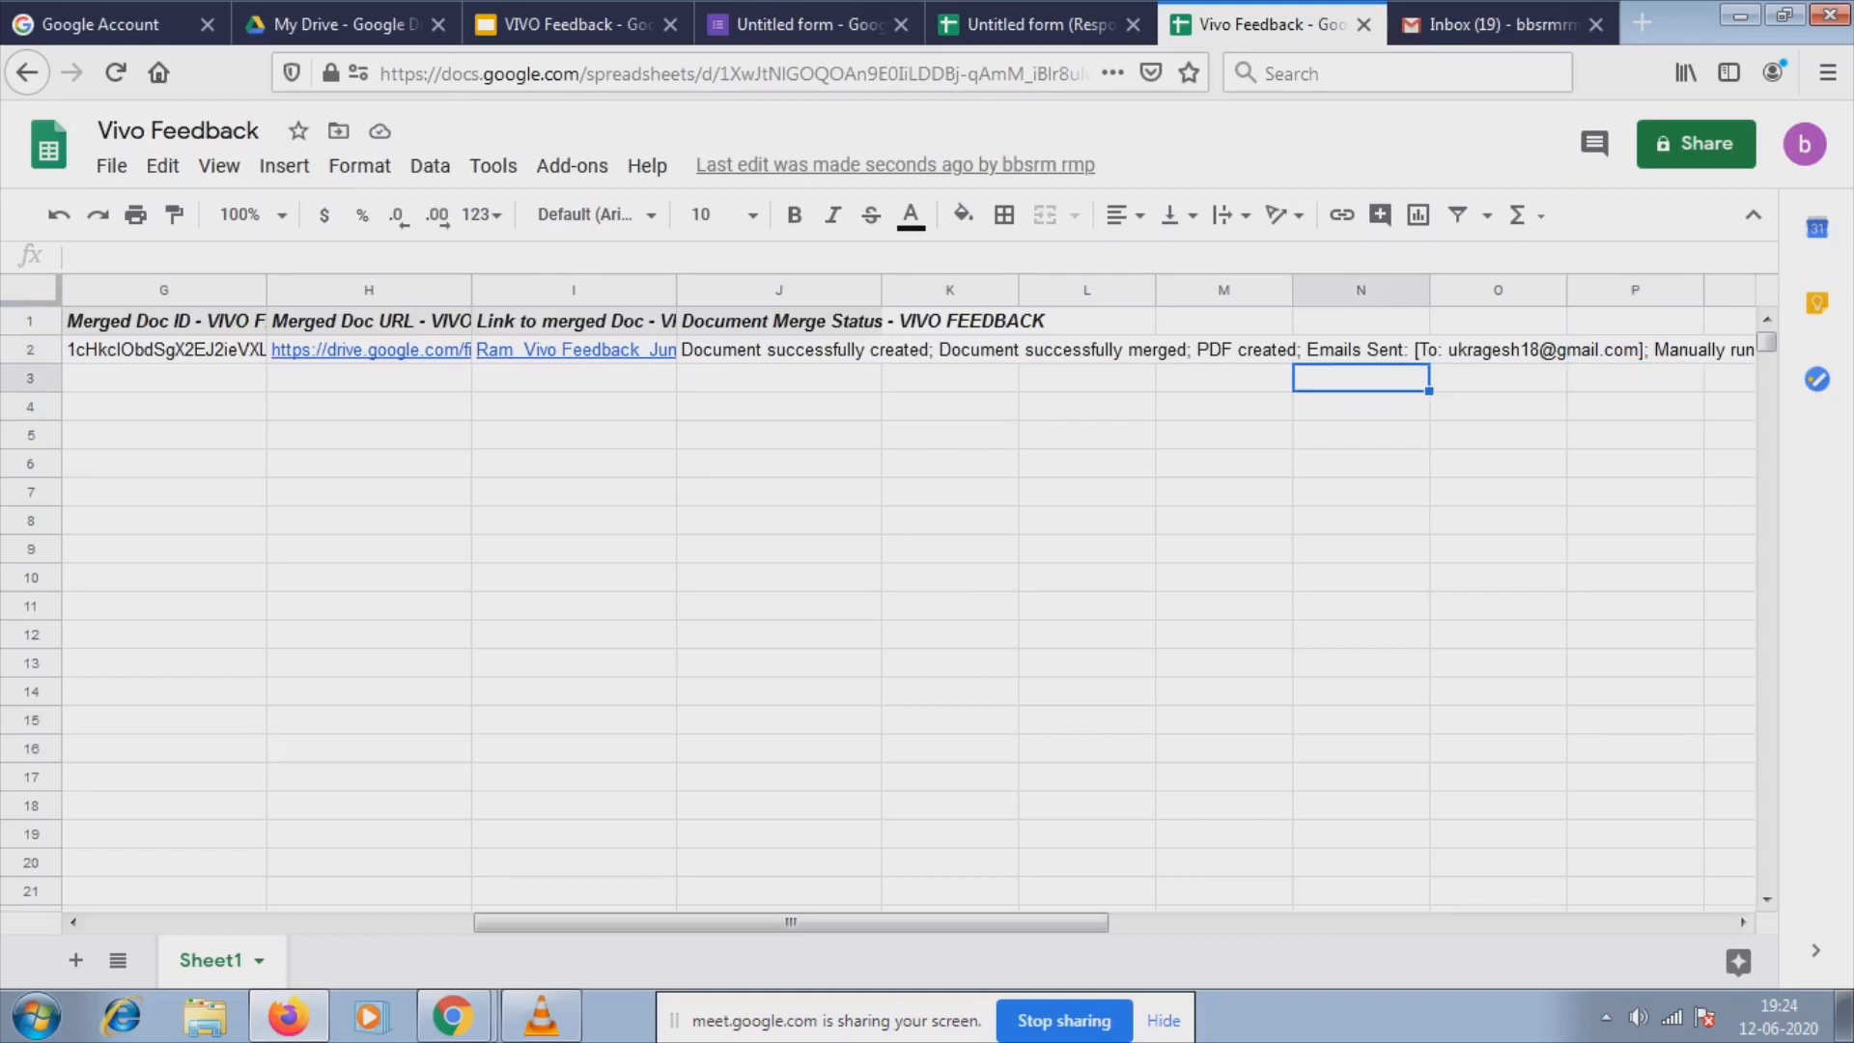
pyautogui.press('Up')
pyautogui.press('Right')
pyautogui.press('Right')
pyautogui.press('Right')
pyautogui.press('Right')
pyautogui.press('Right')
pyautogui.press('Right')
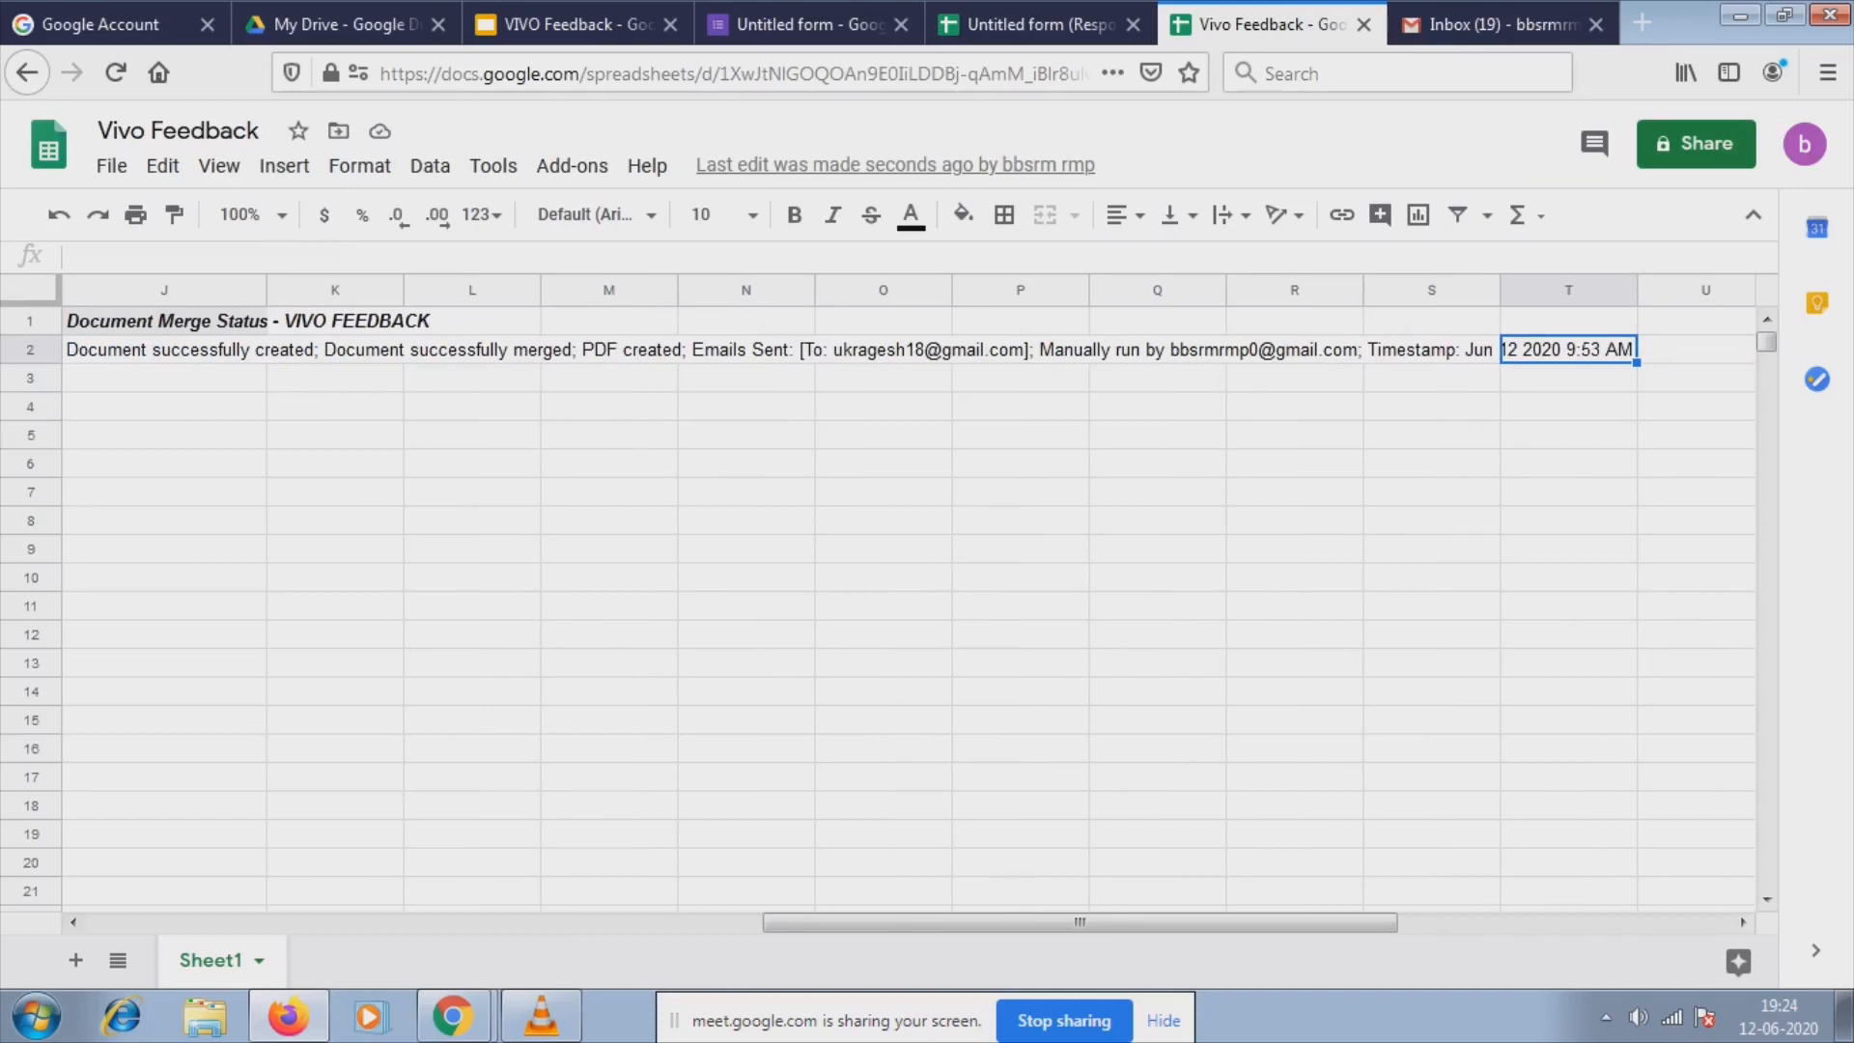
pyautogui.moveTo(745, 350); pyautogui.dragTo(1299, 350)
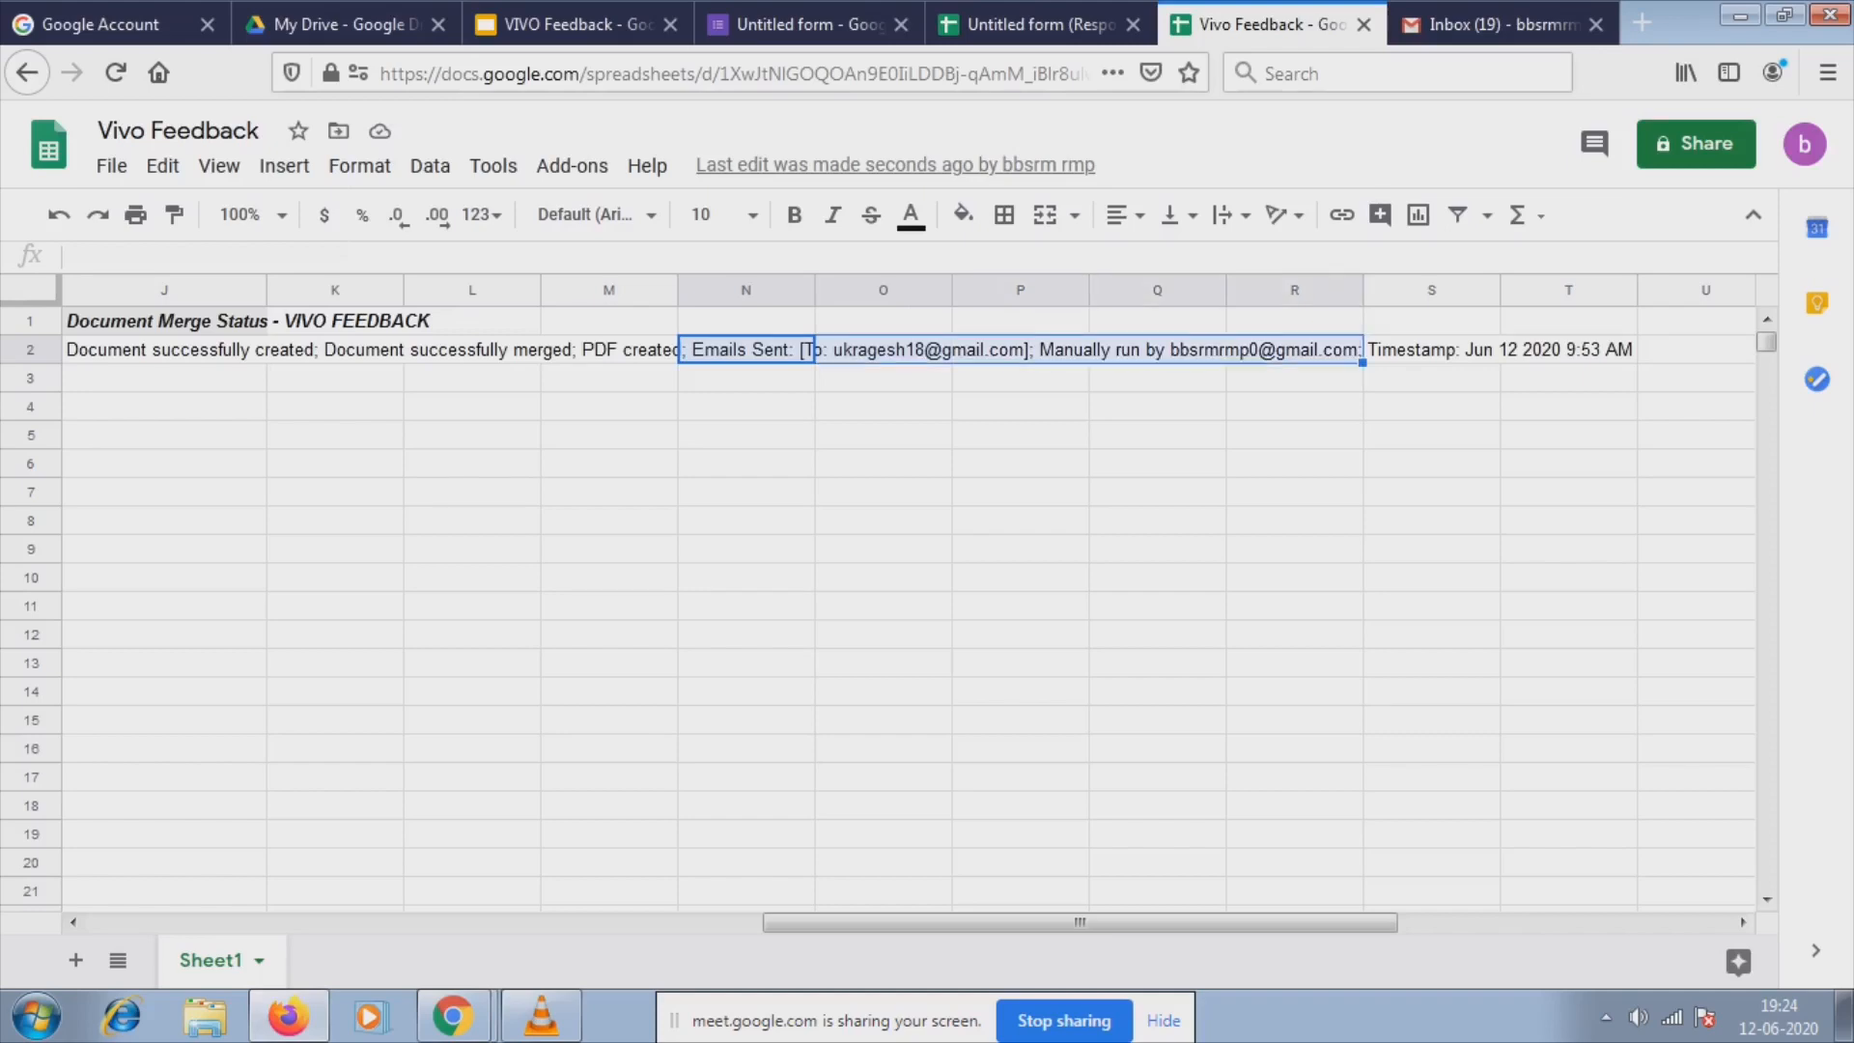
pyautogui.press('Left')
pyautogui.press('Left')
pyautogui.press('Left')
pyautogui.press('Left')
pyautogui.press('Left')
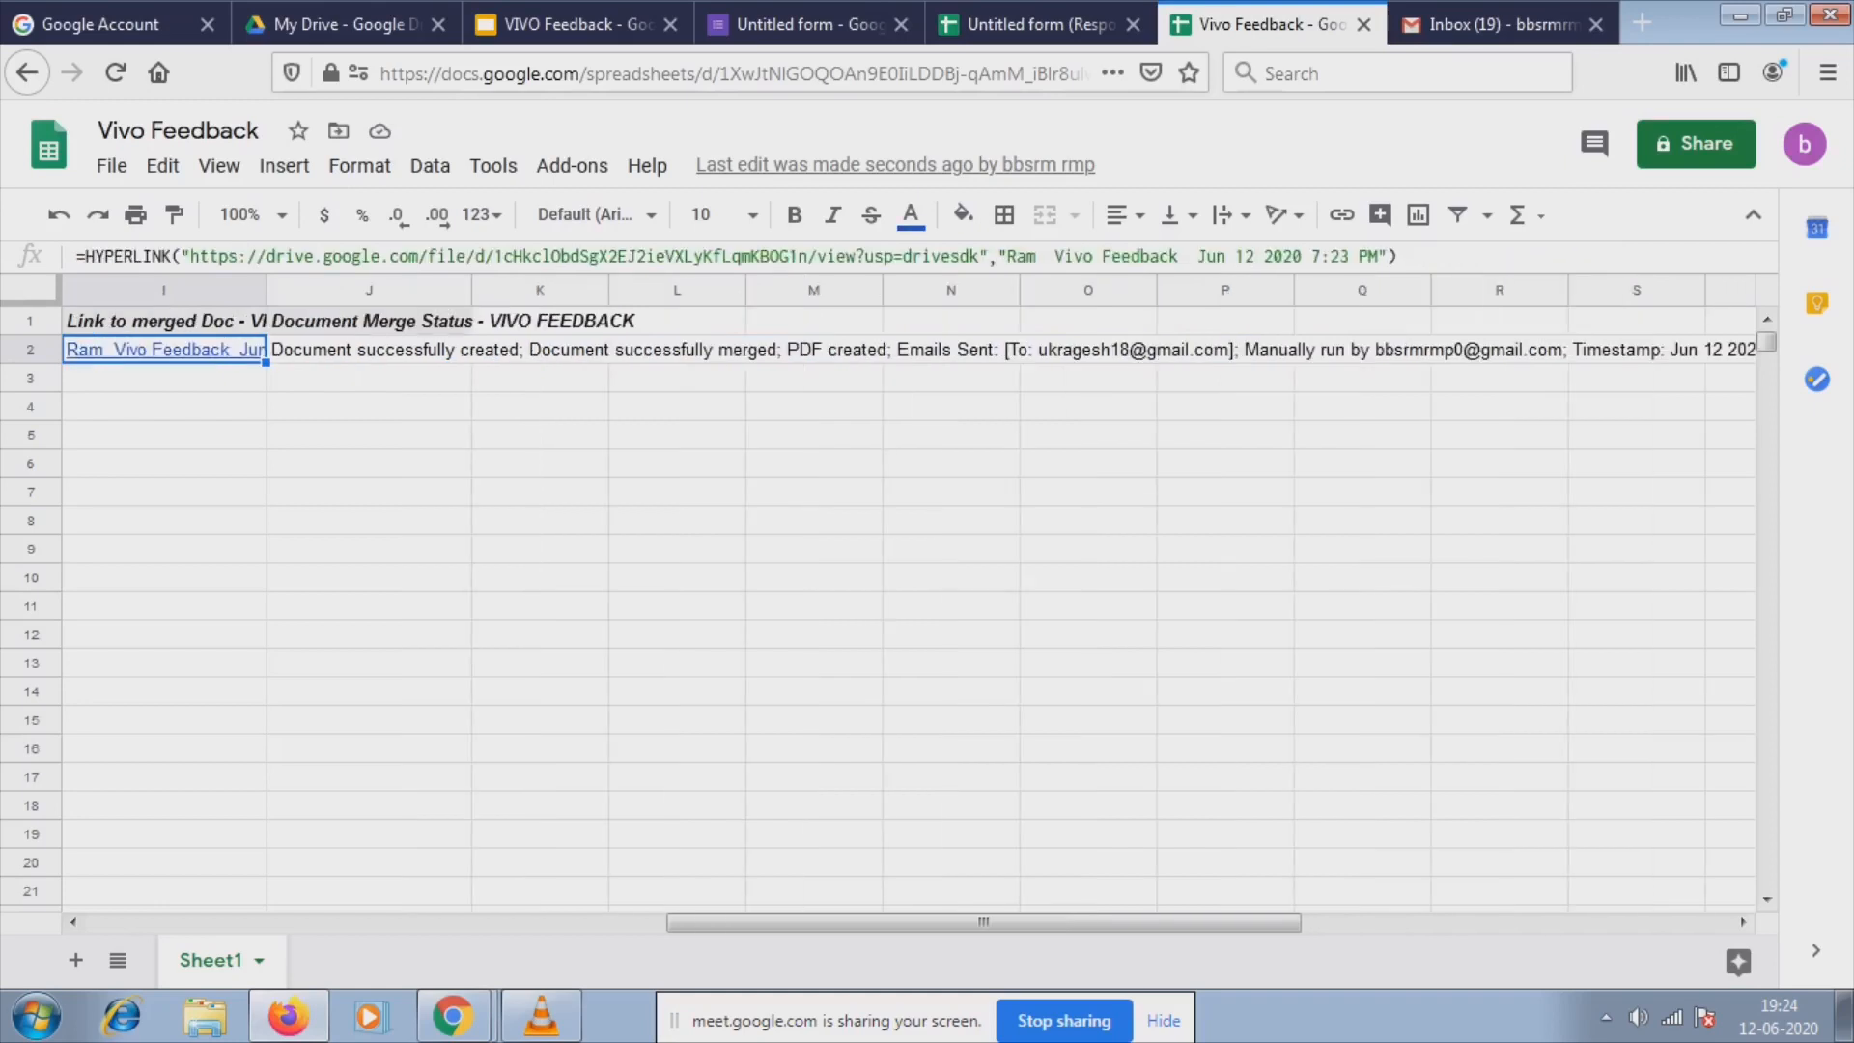
pyautogui.press('Left')
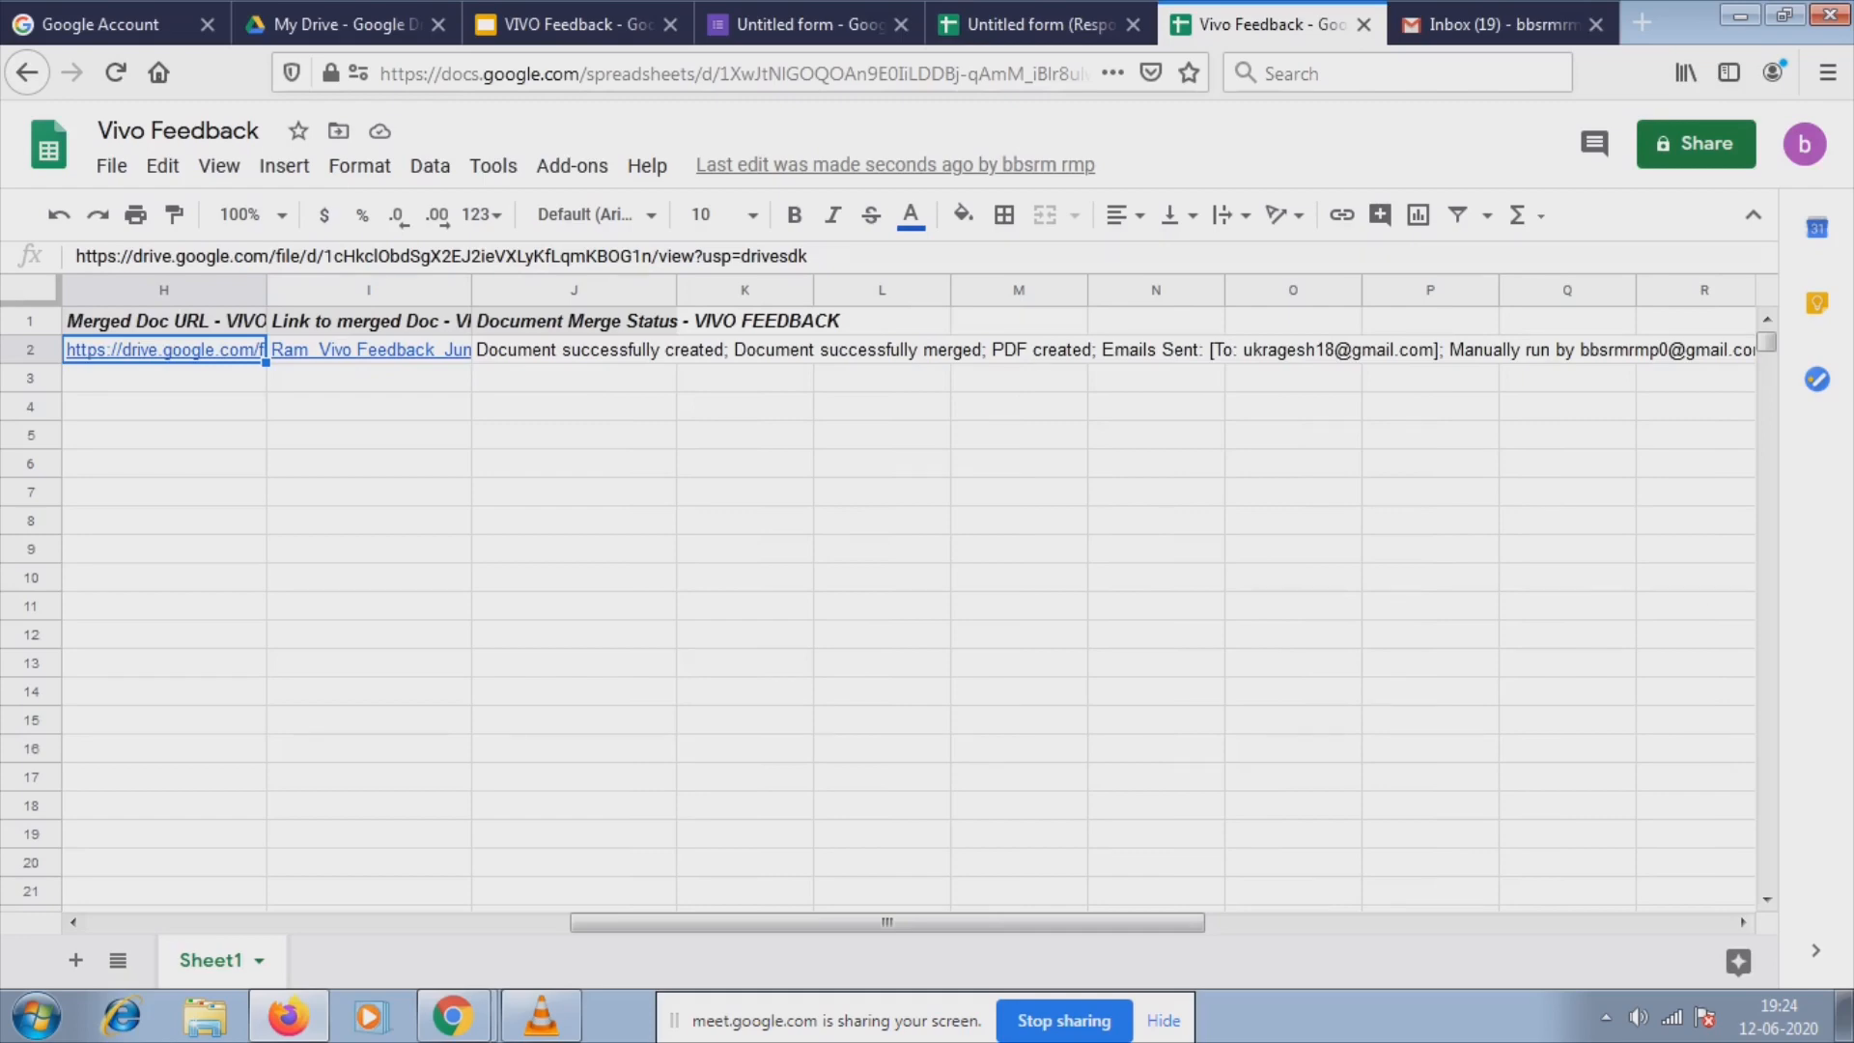
pyautogui.press('Left')
pyautogui.press('Left')
pyautogui.press('Left')
pyautogui.press('Left')
pyautogui.press('Left')
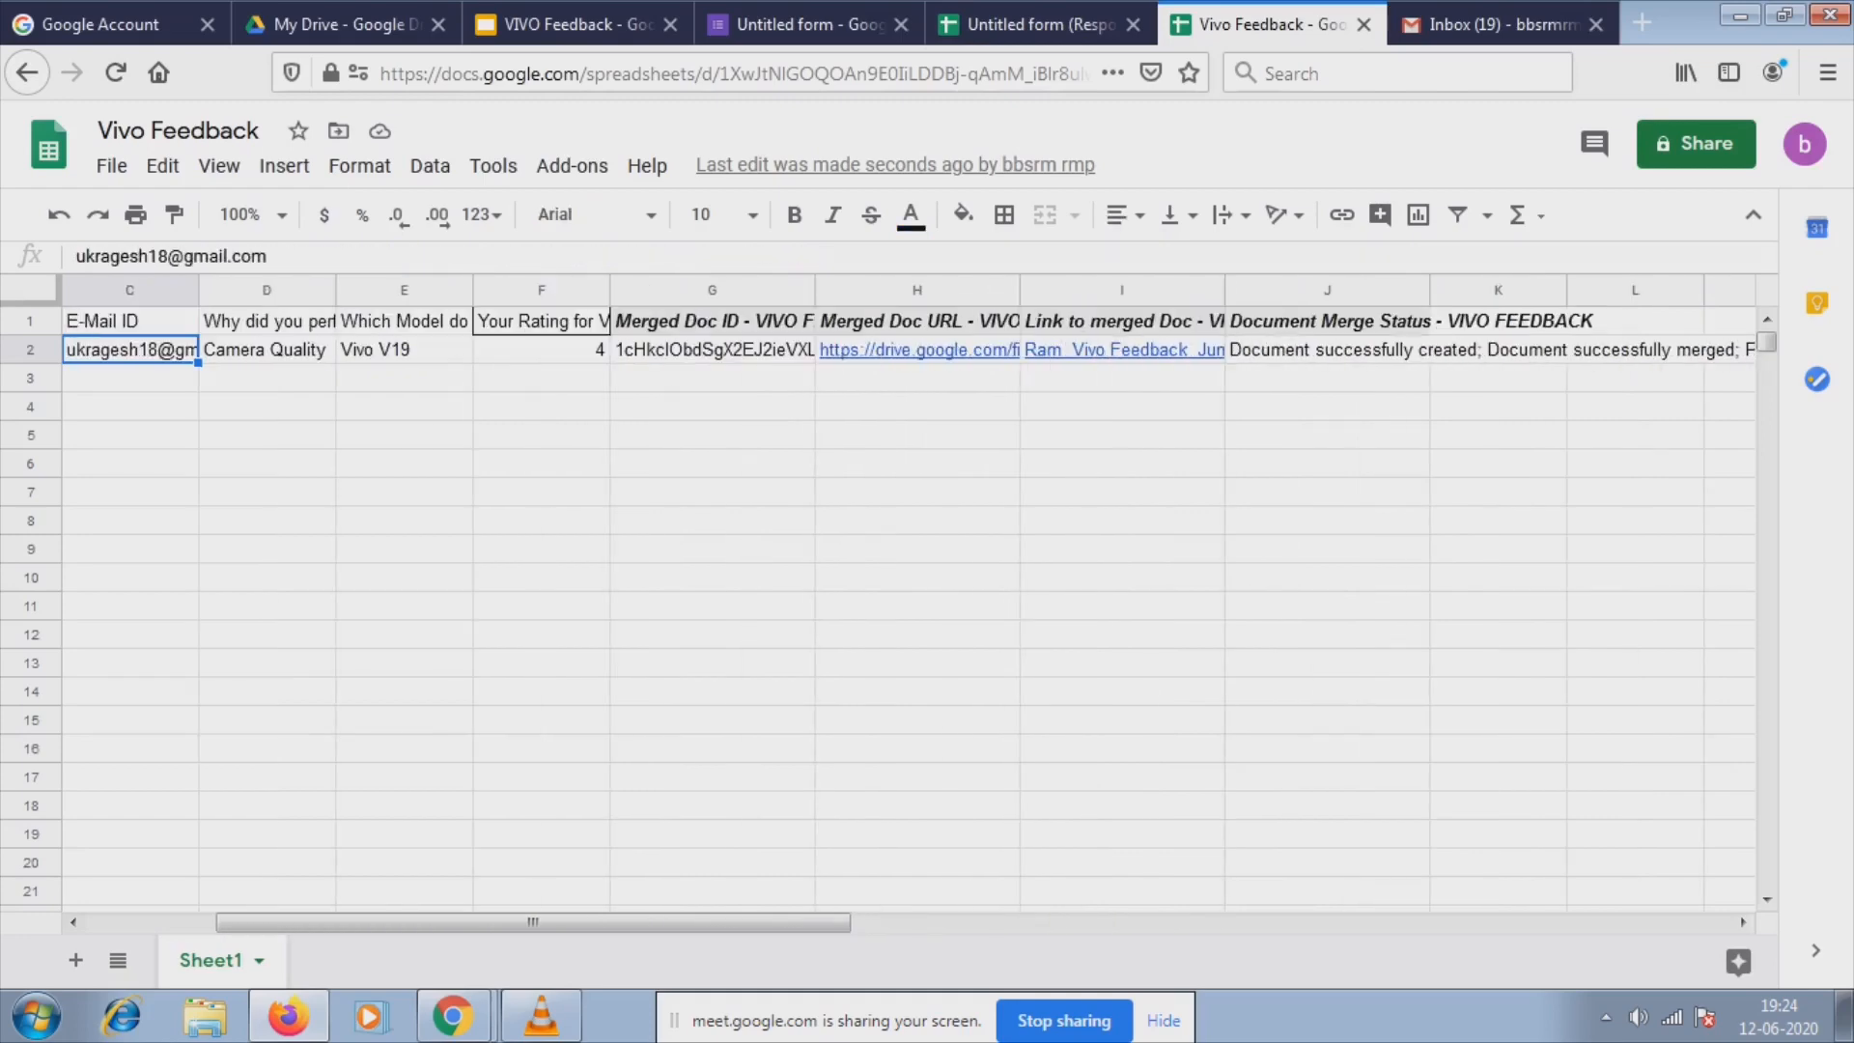
pyautogui.press('Left')
pyautogui.press('Left')
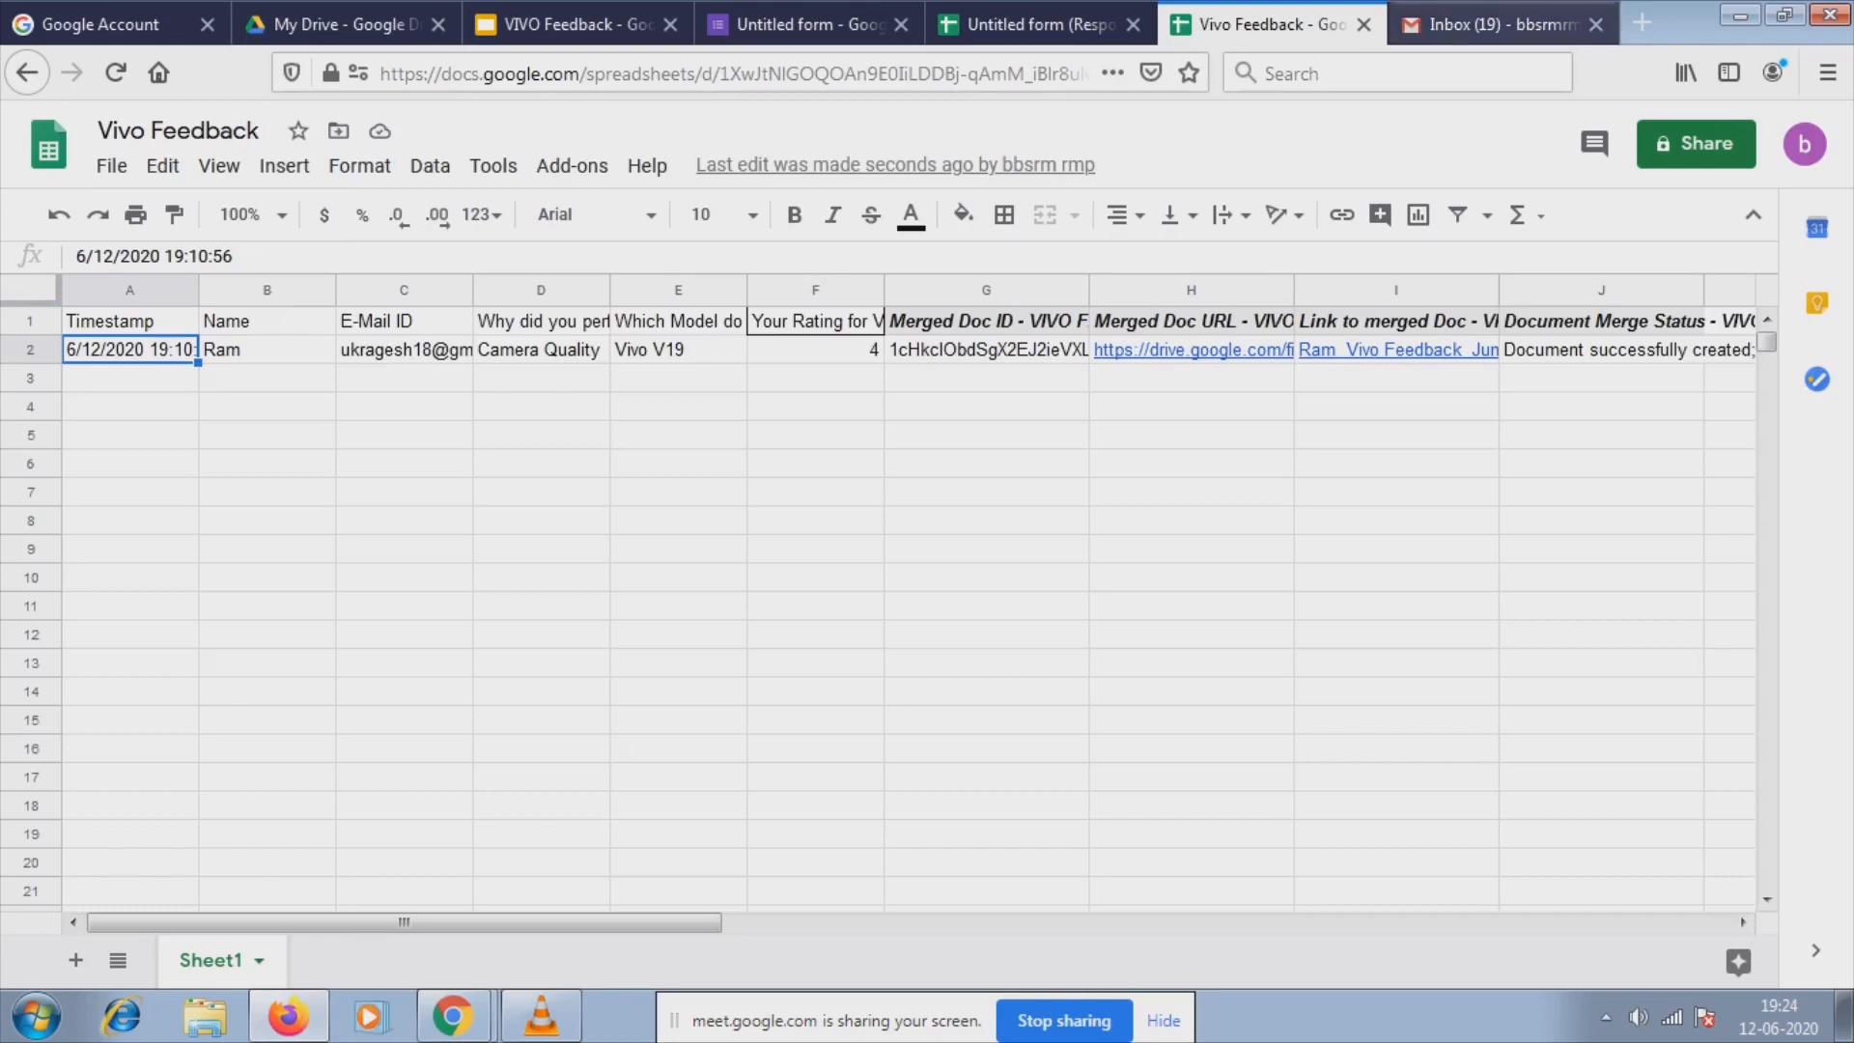
pyautogui.click(1502, 25)
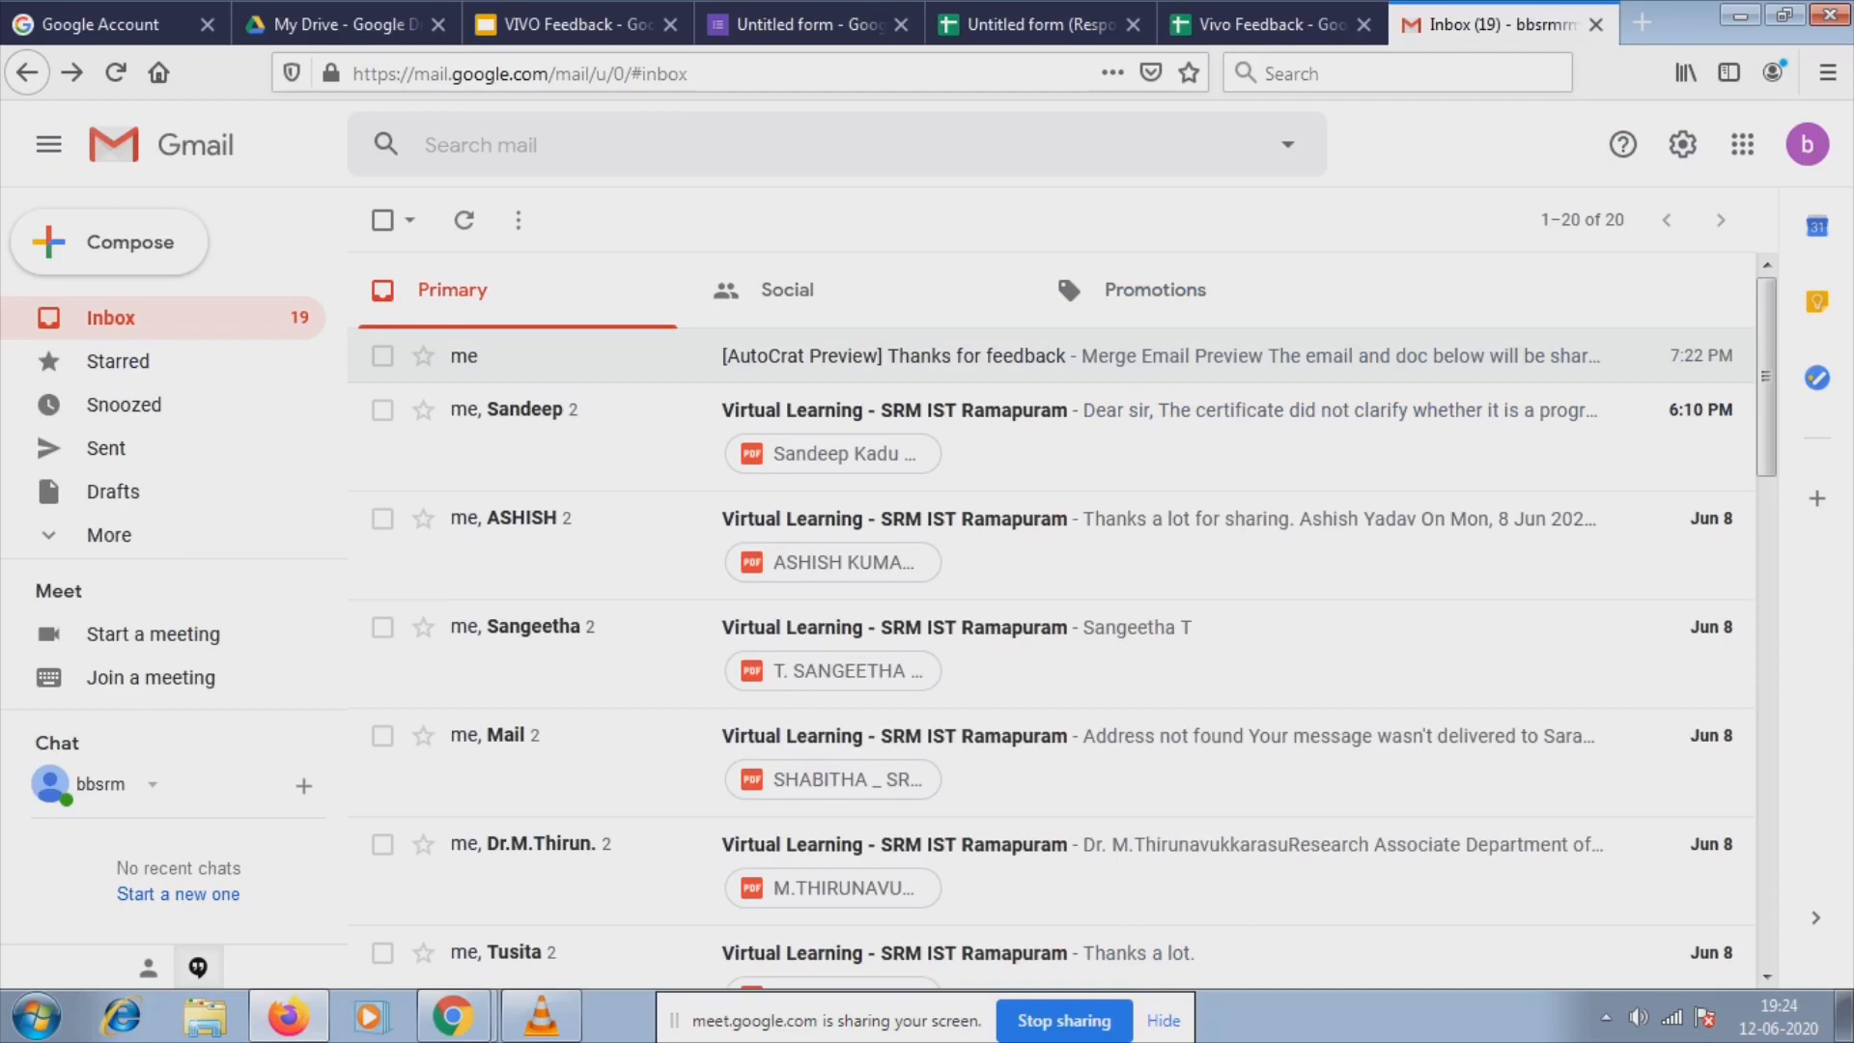
# Reload the Gmail inbox to look for the merged email, then start a new browser tab.
pyautogui.click(1270, 25)
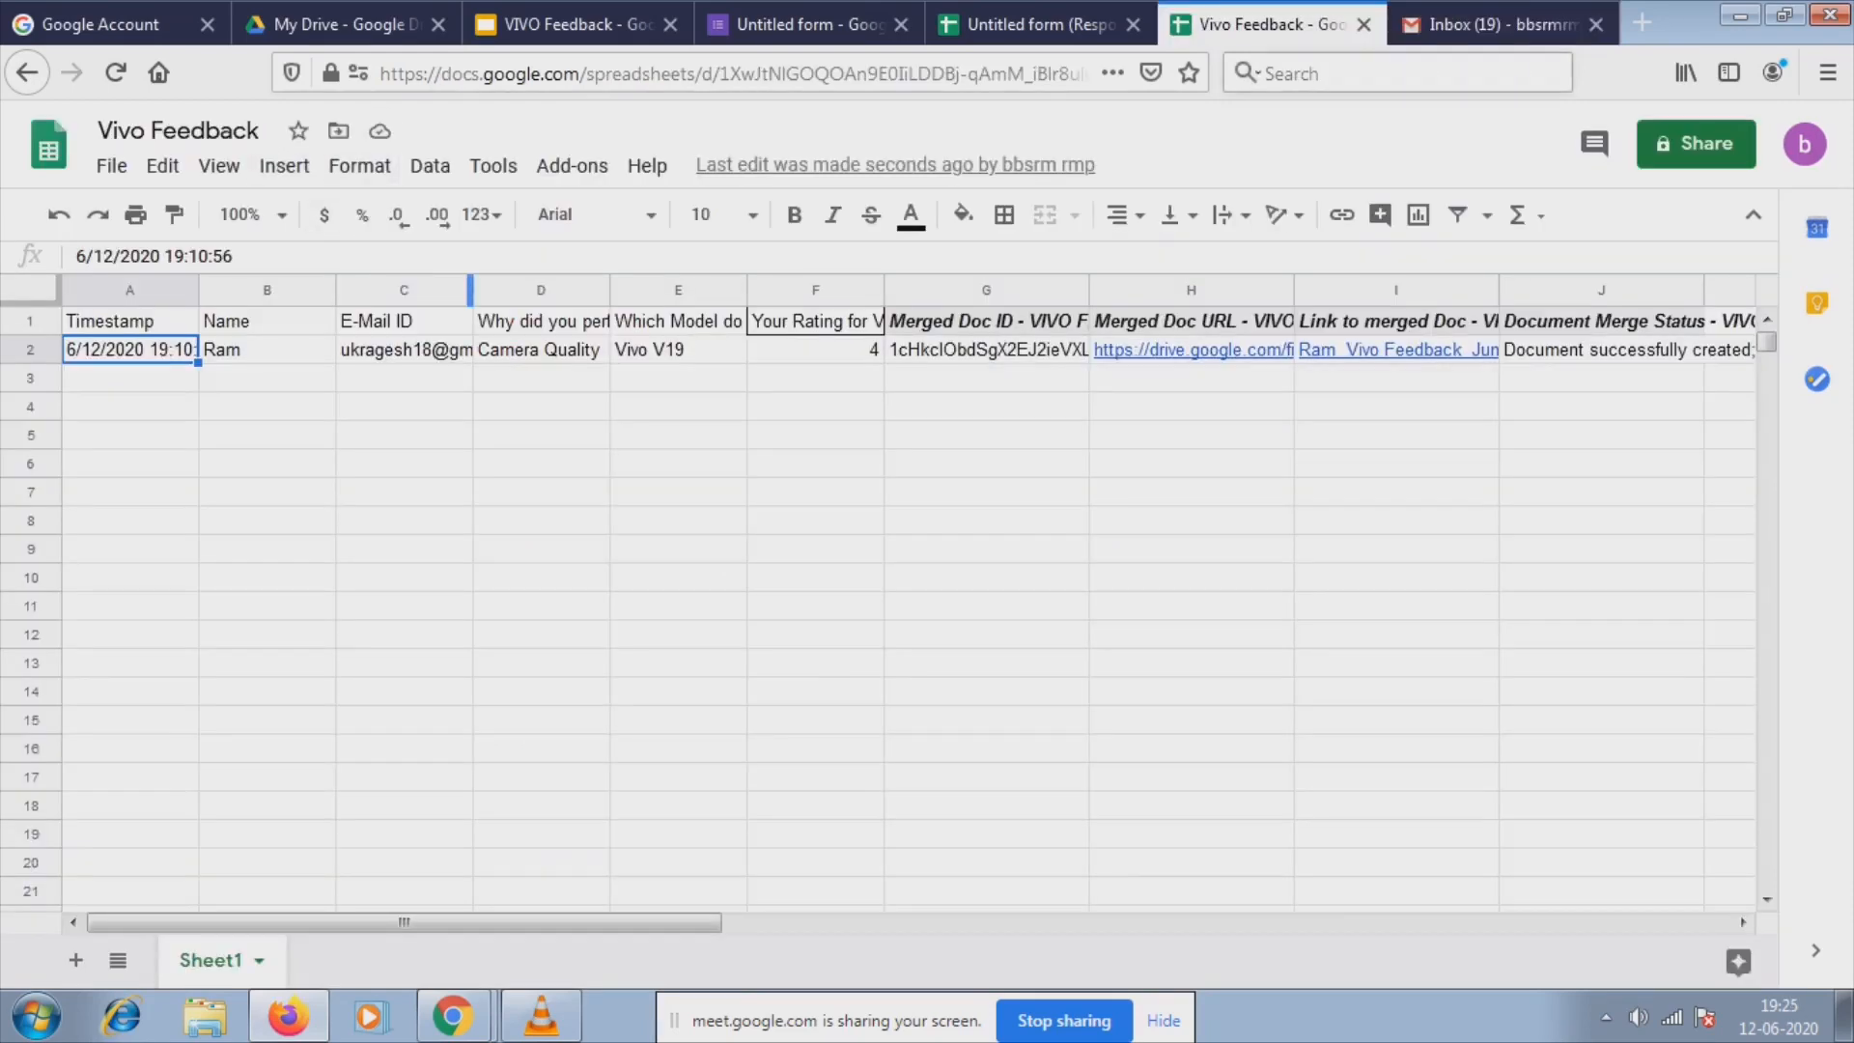
pyautogui.click(1501, 25)
pyautogui.click(115, 73)
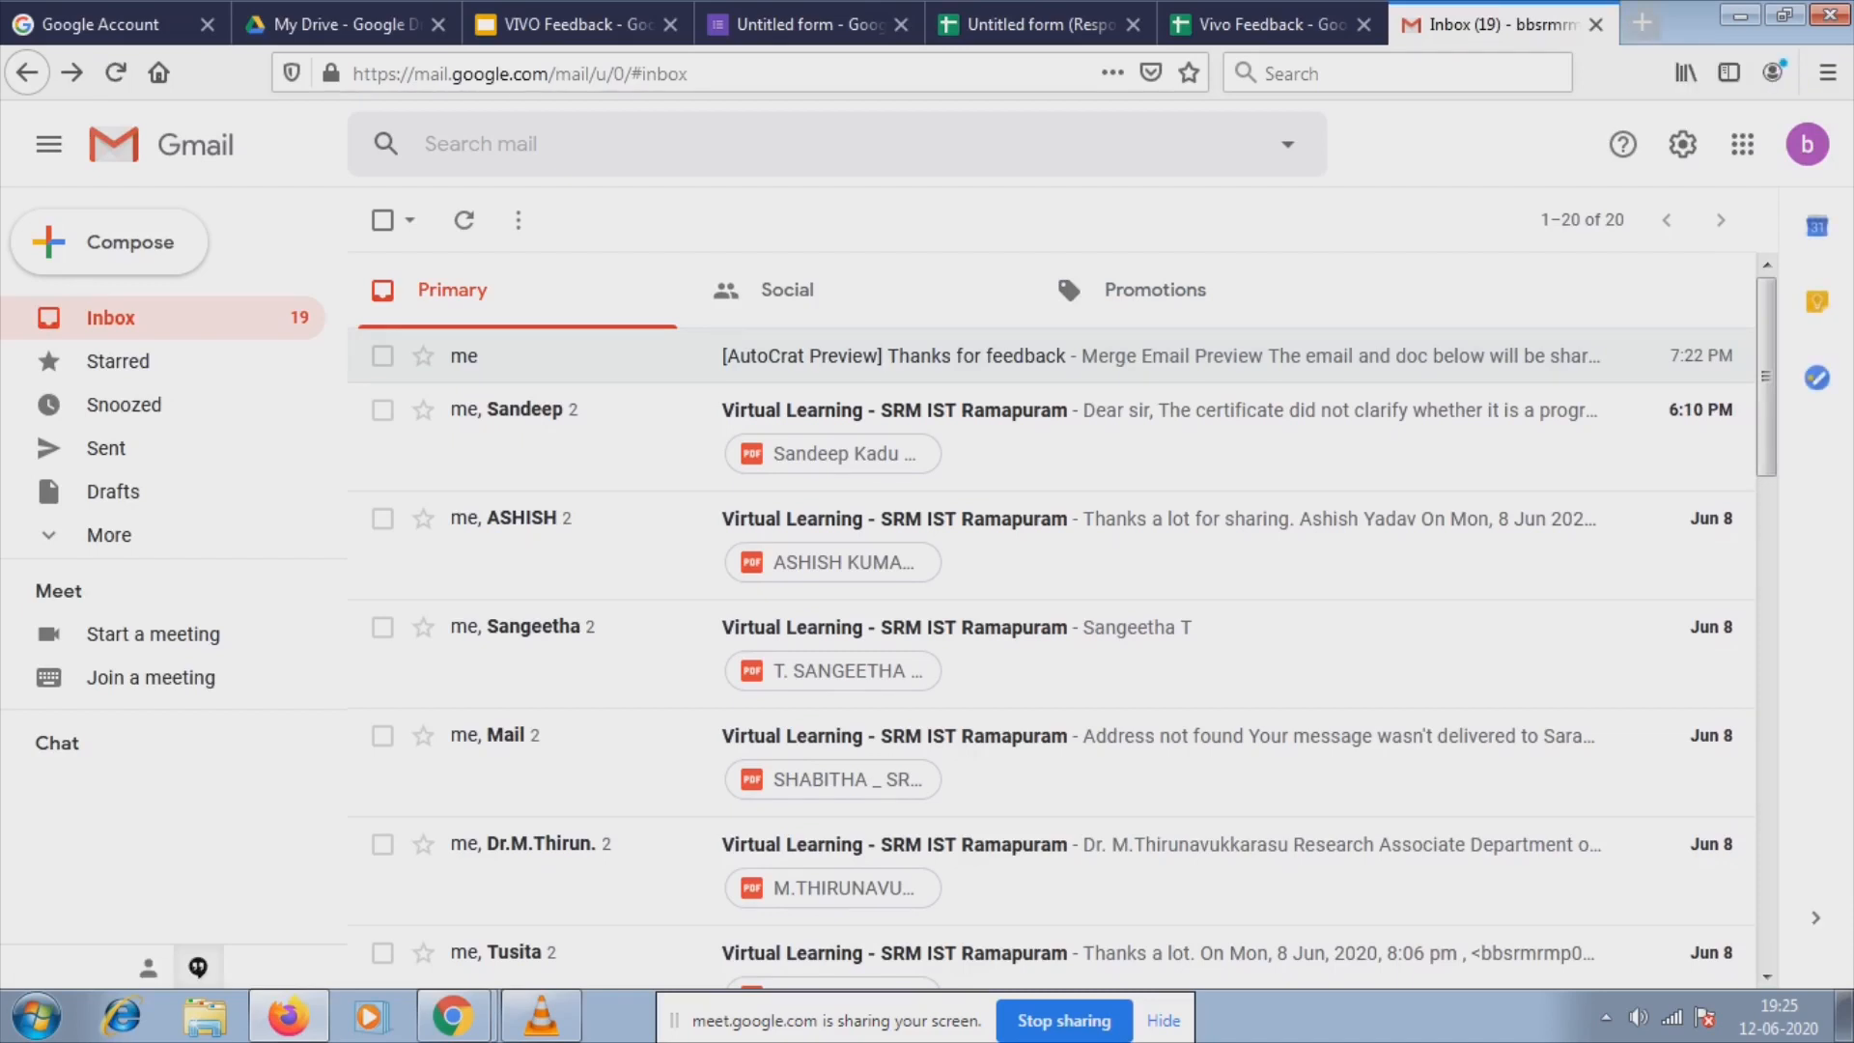
pyautogui.click(1641, 23)
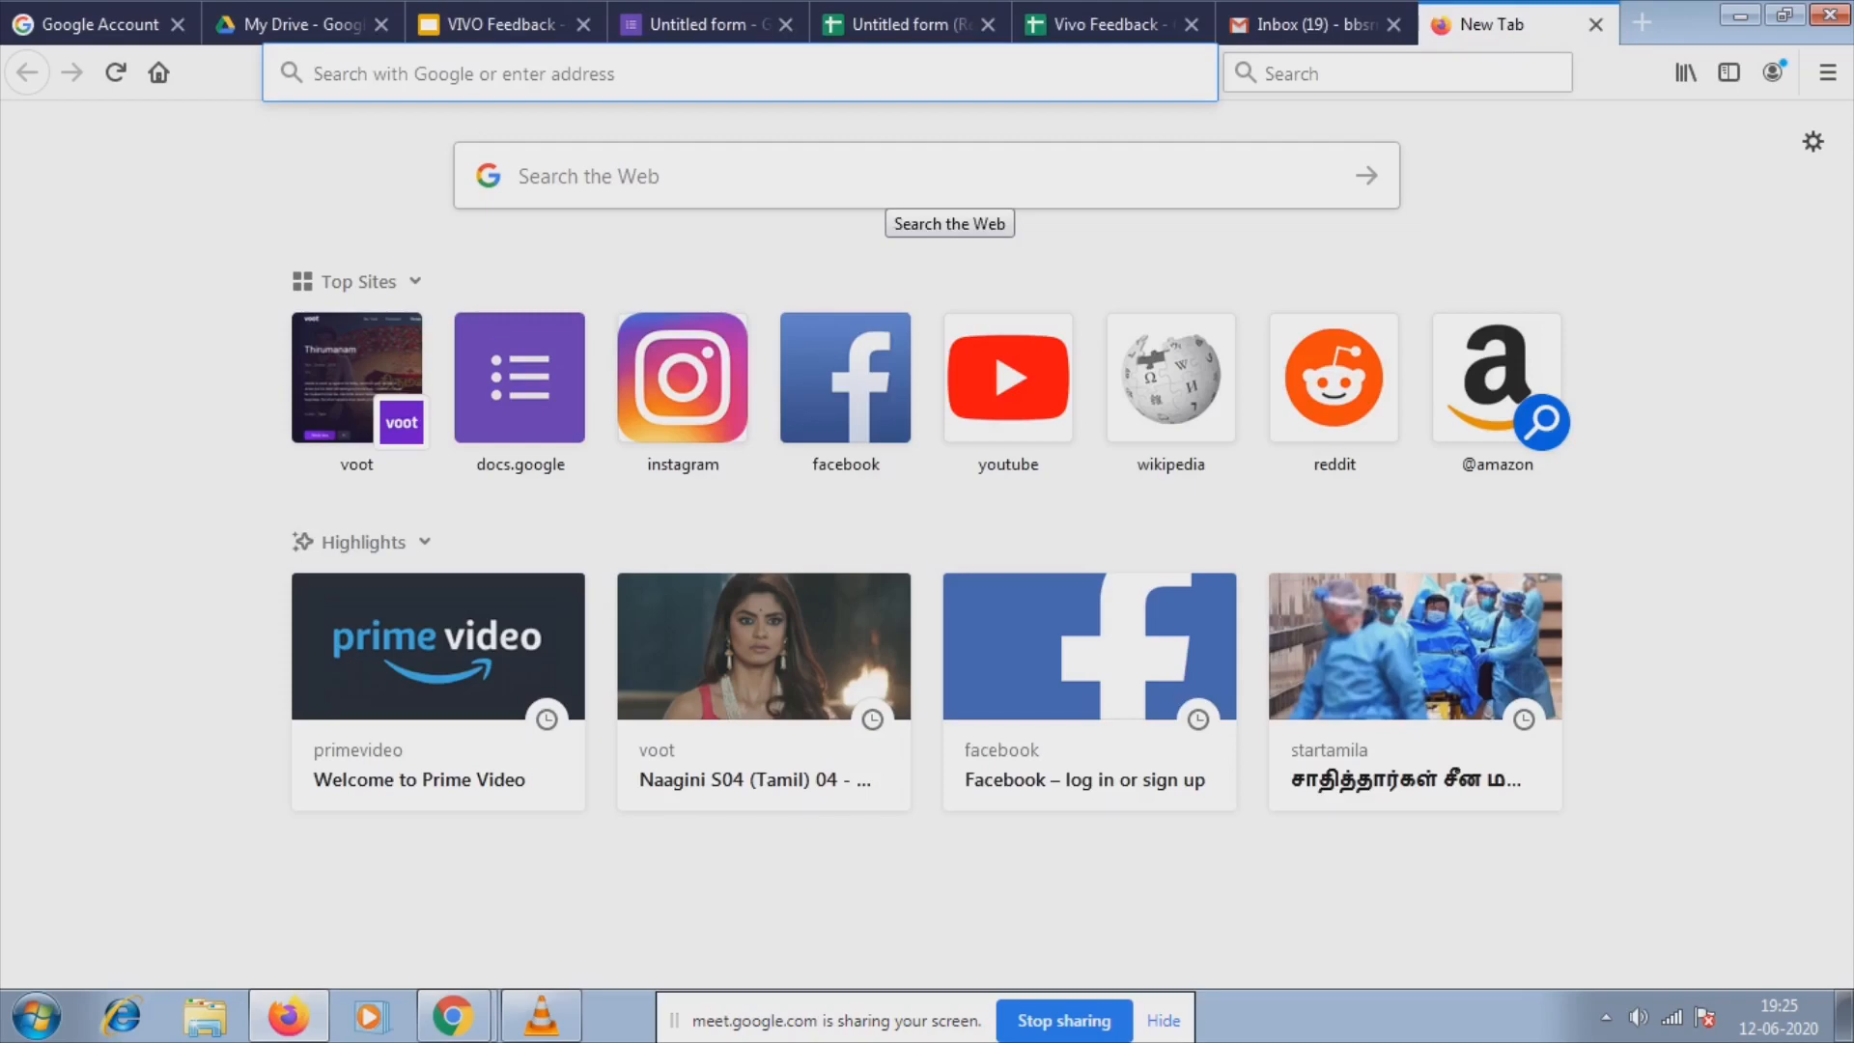
# Search the web for 'gma' and open Gmail from the results in the new tab.
pyautogui.write('gma')
pyautogui.press('Return')
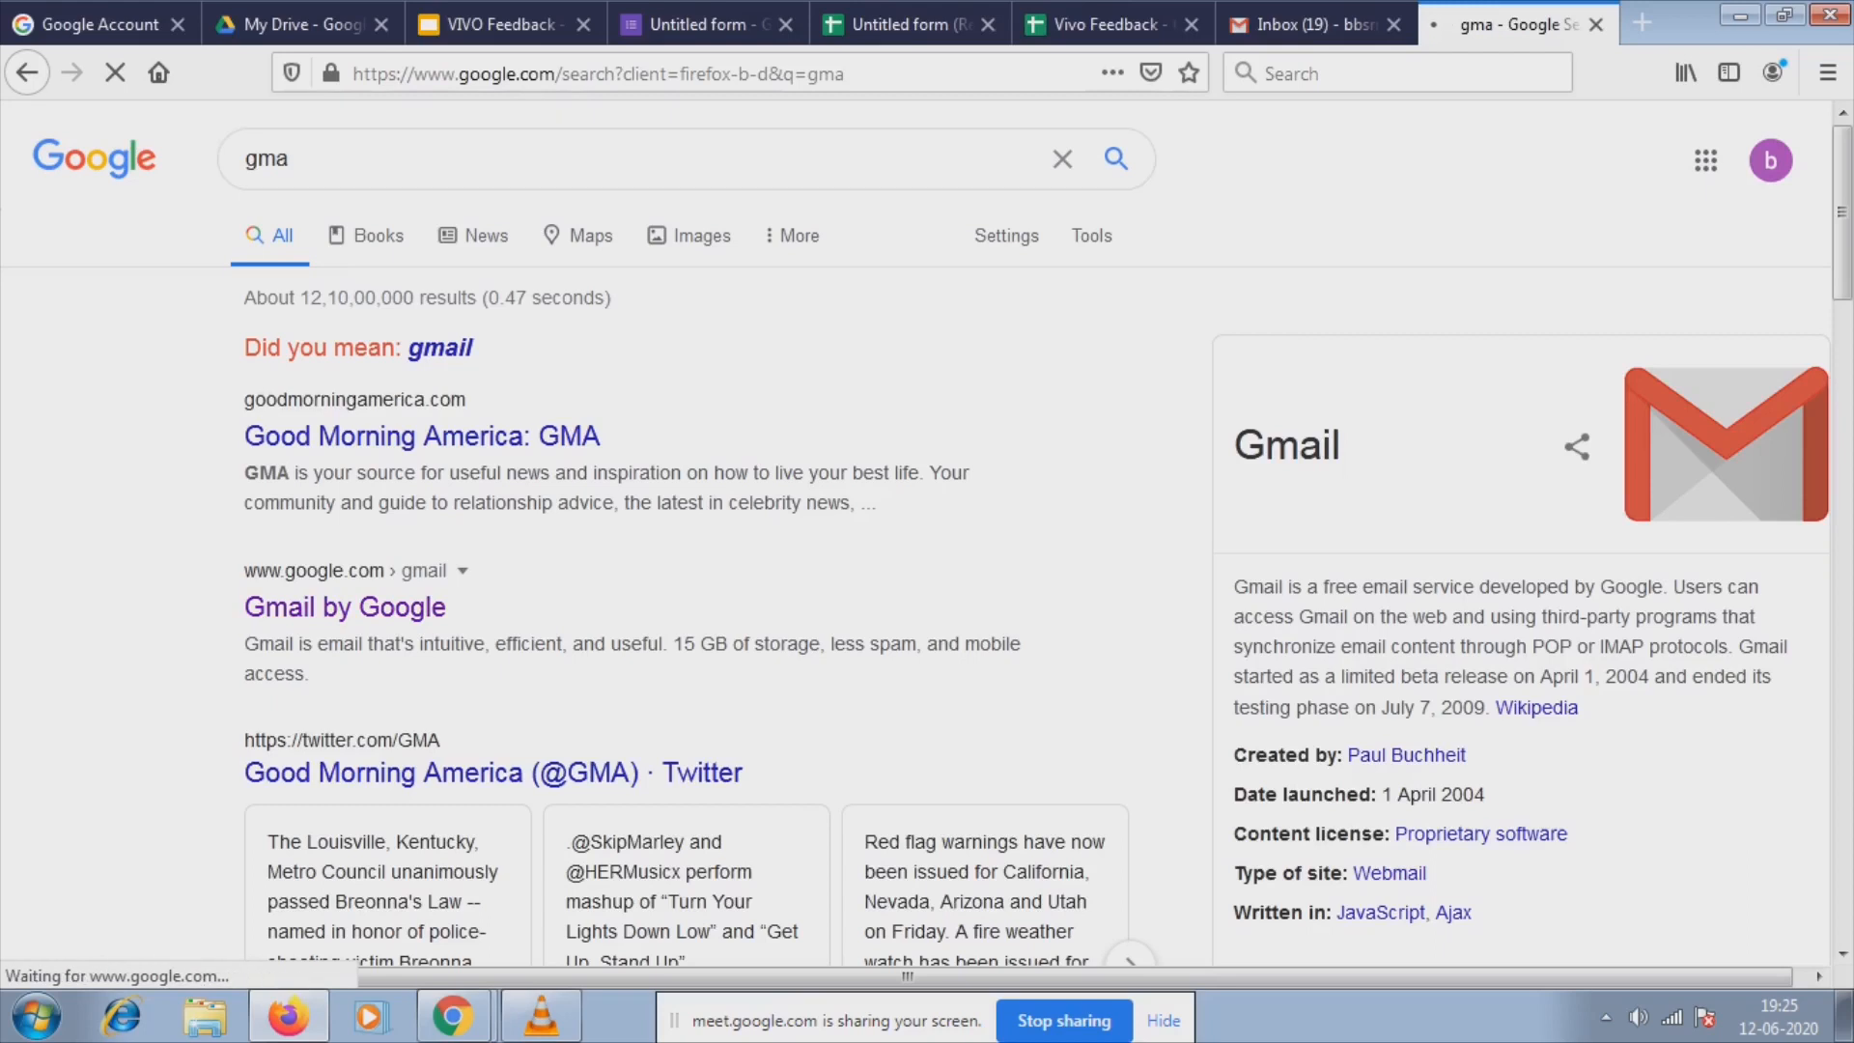
pyautogui.click(345, 607)
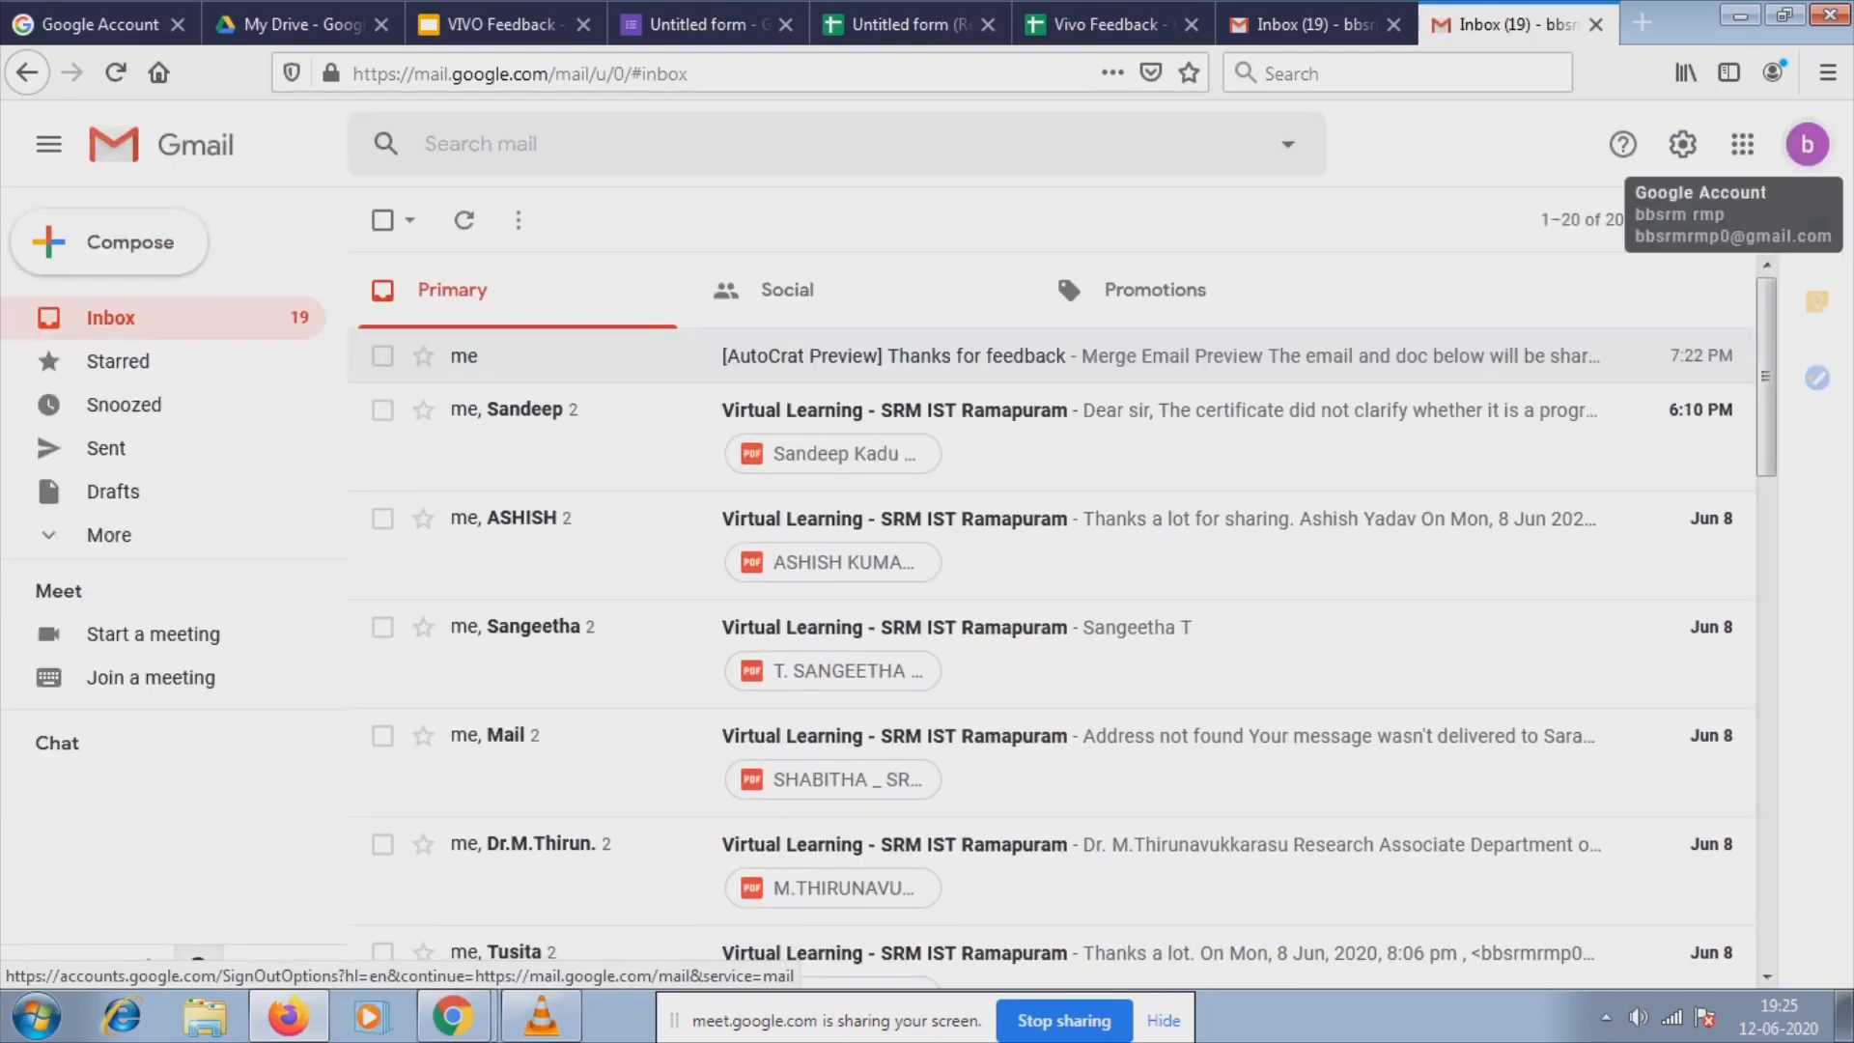
# Sign back in to the signed-out recipient account with its password, declining to save the login.
pyautogui.click(1807, 143)
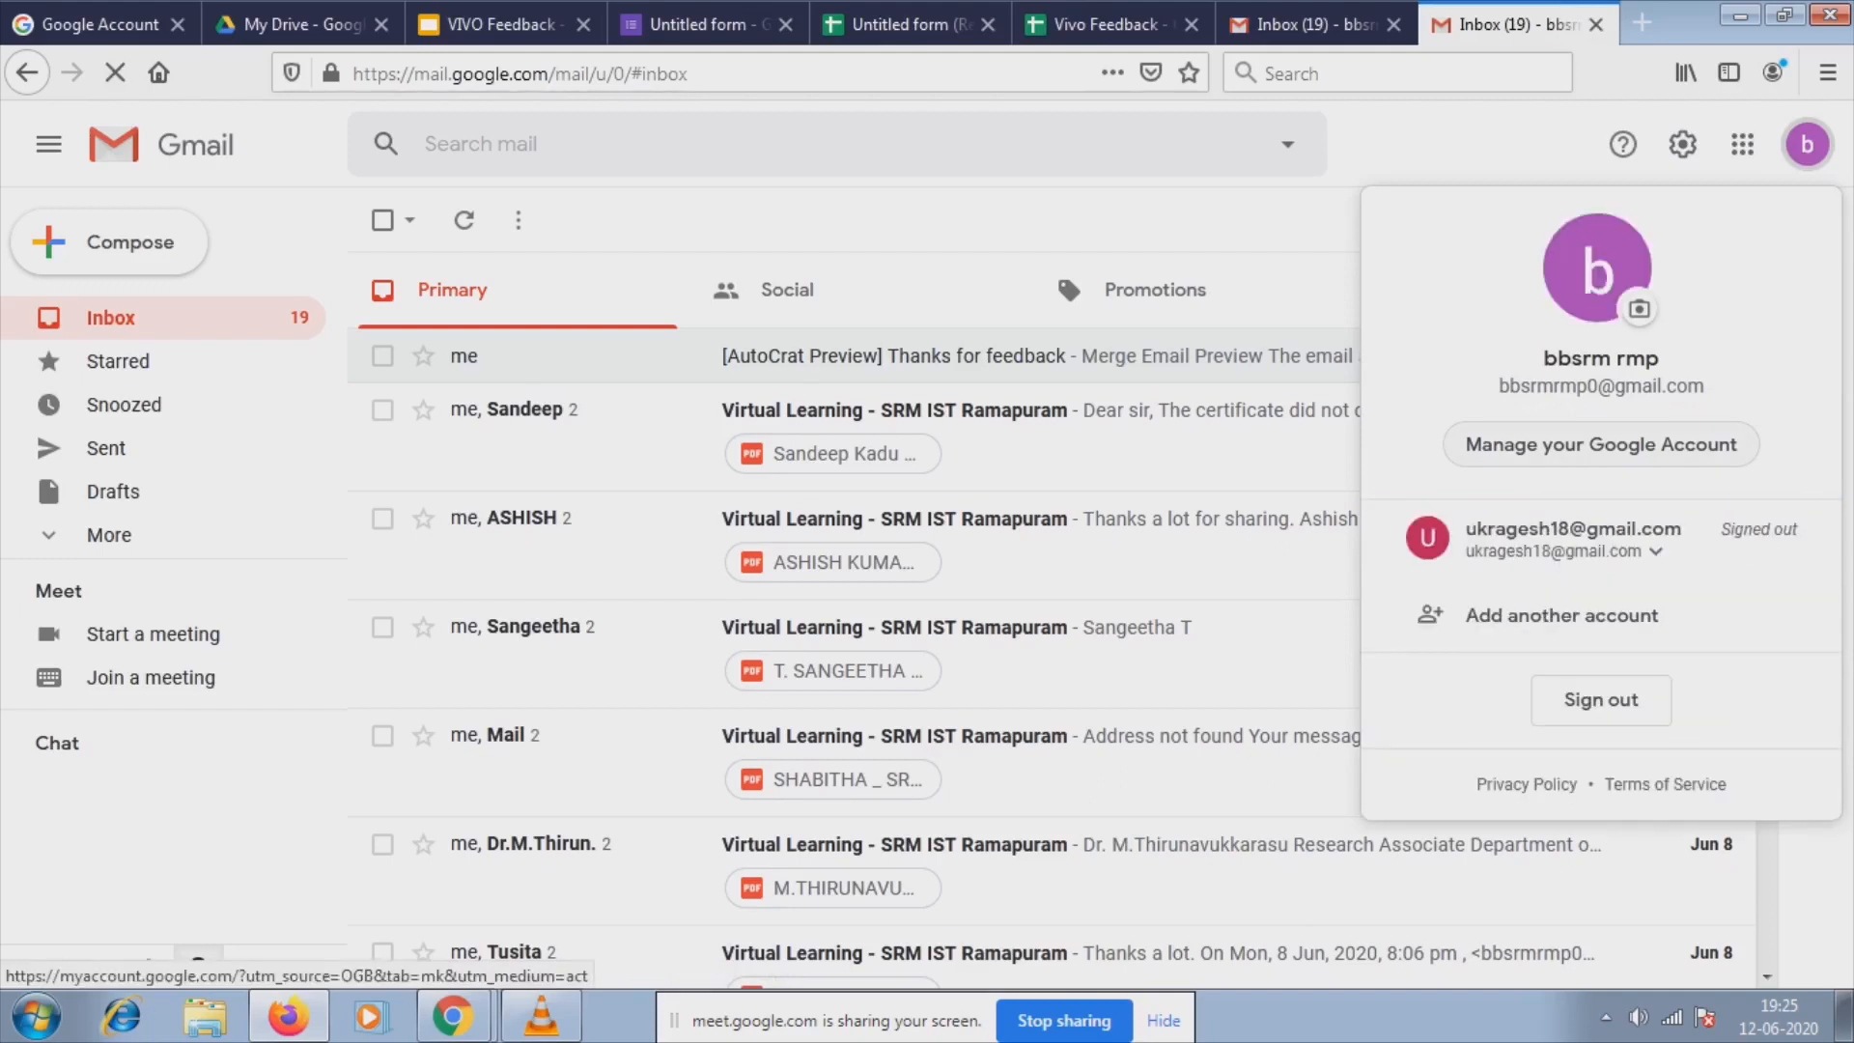
pyautogui.click(1572, 537)
pyautogui.click(1502, 609)
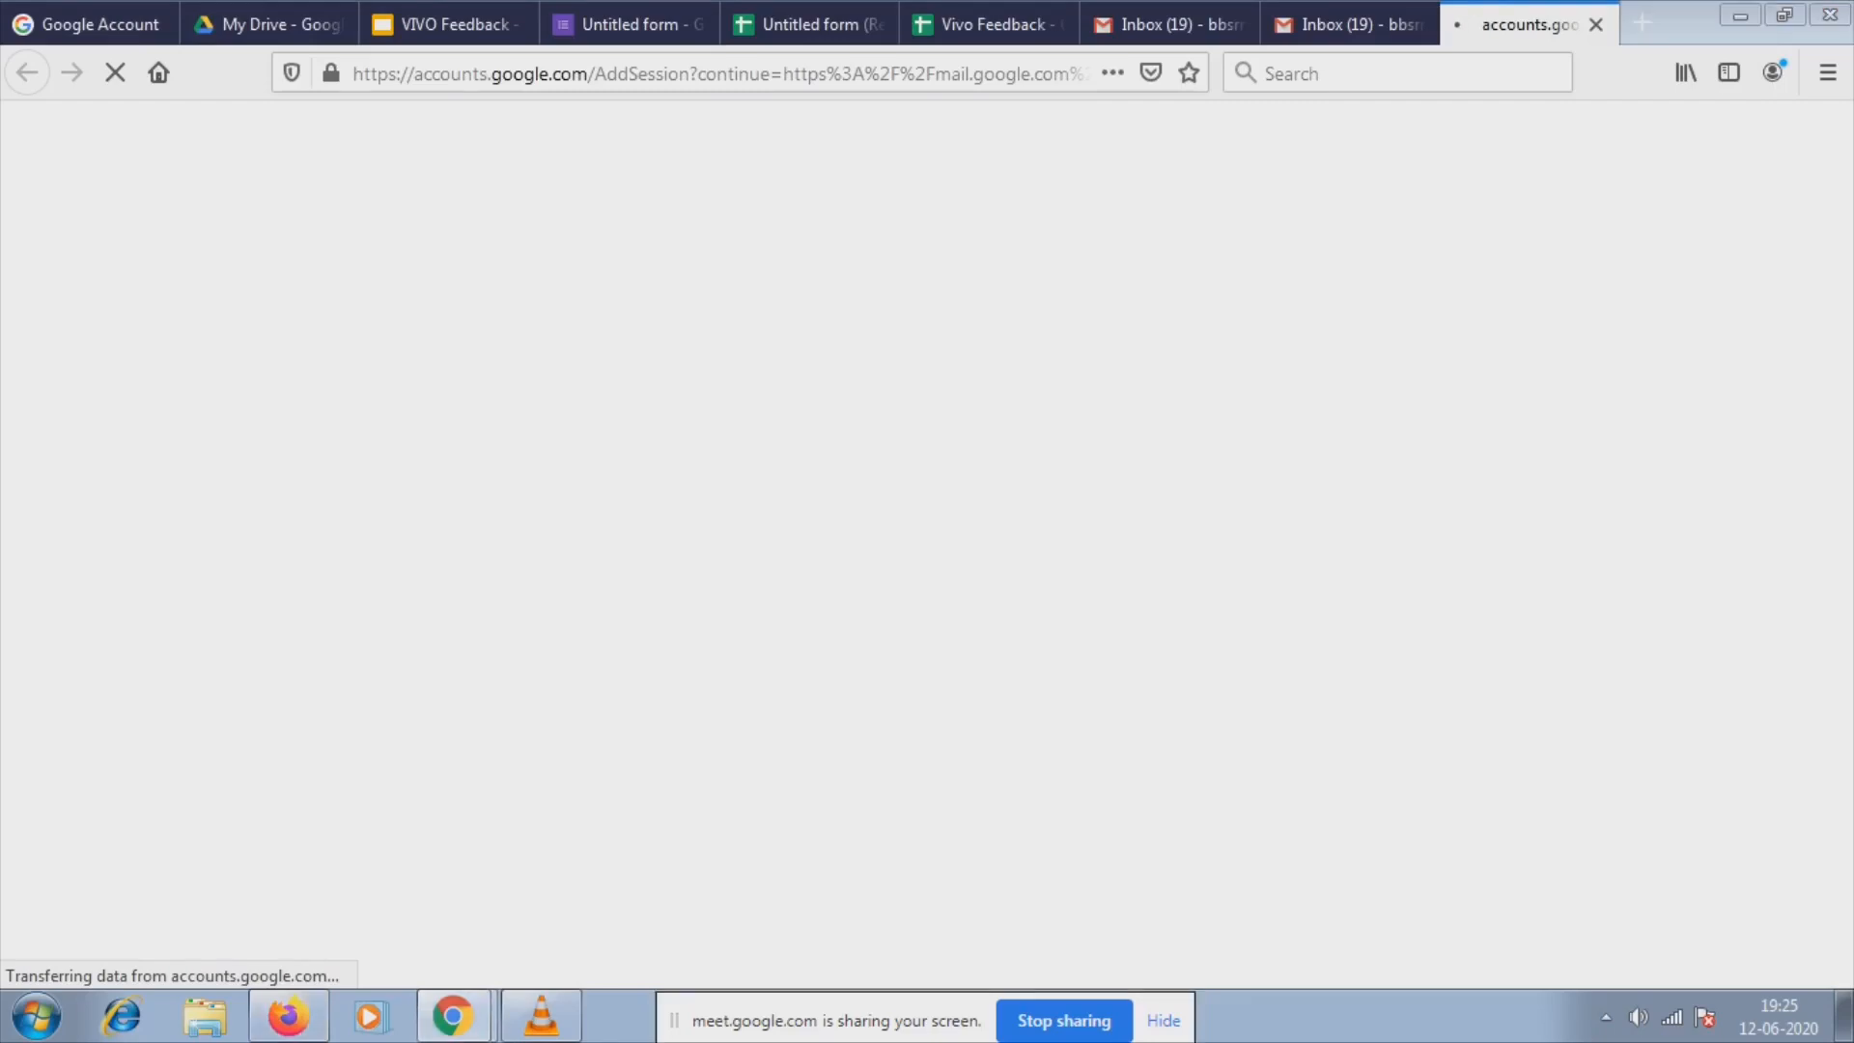
pyautogui.click(1164, 1020)
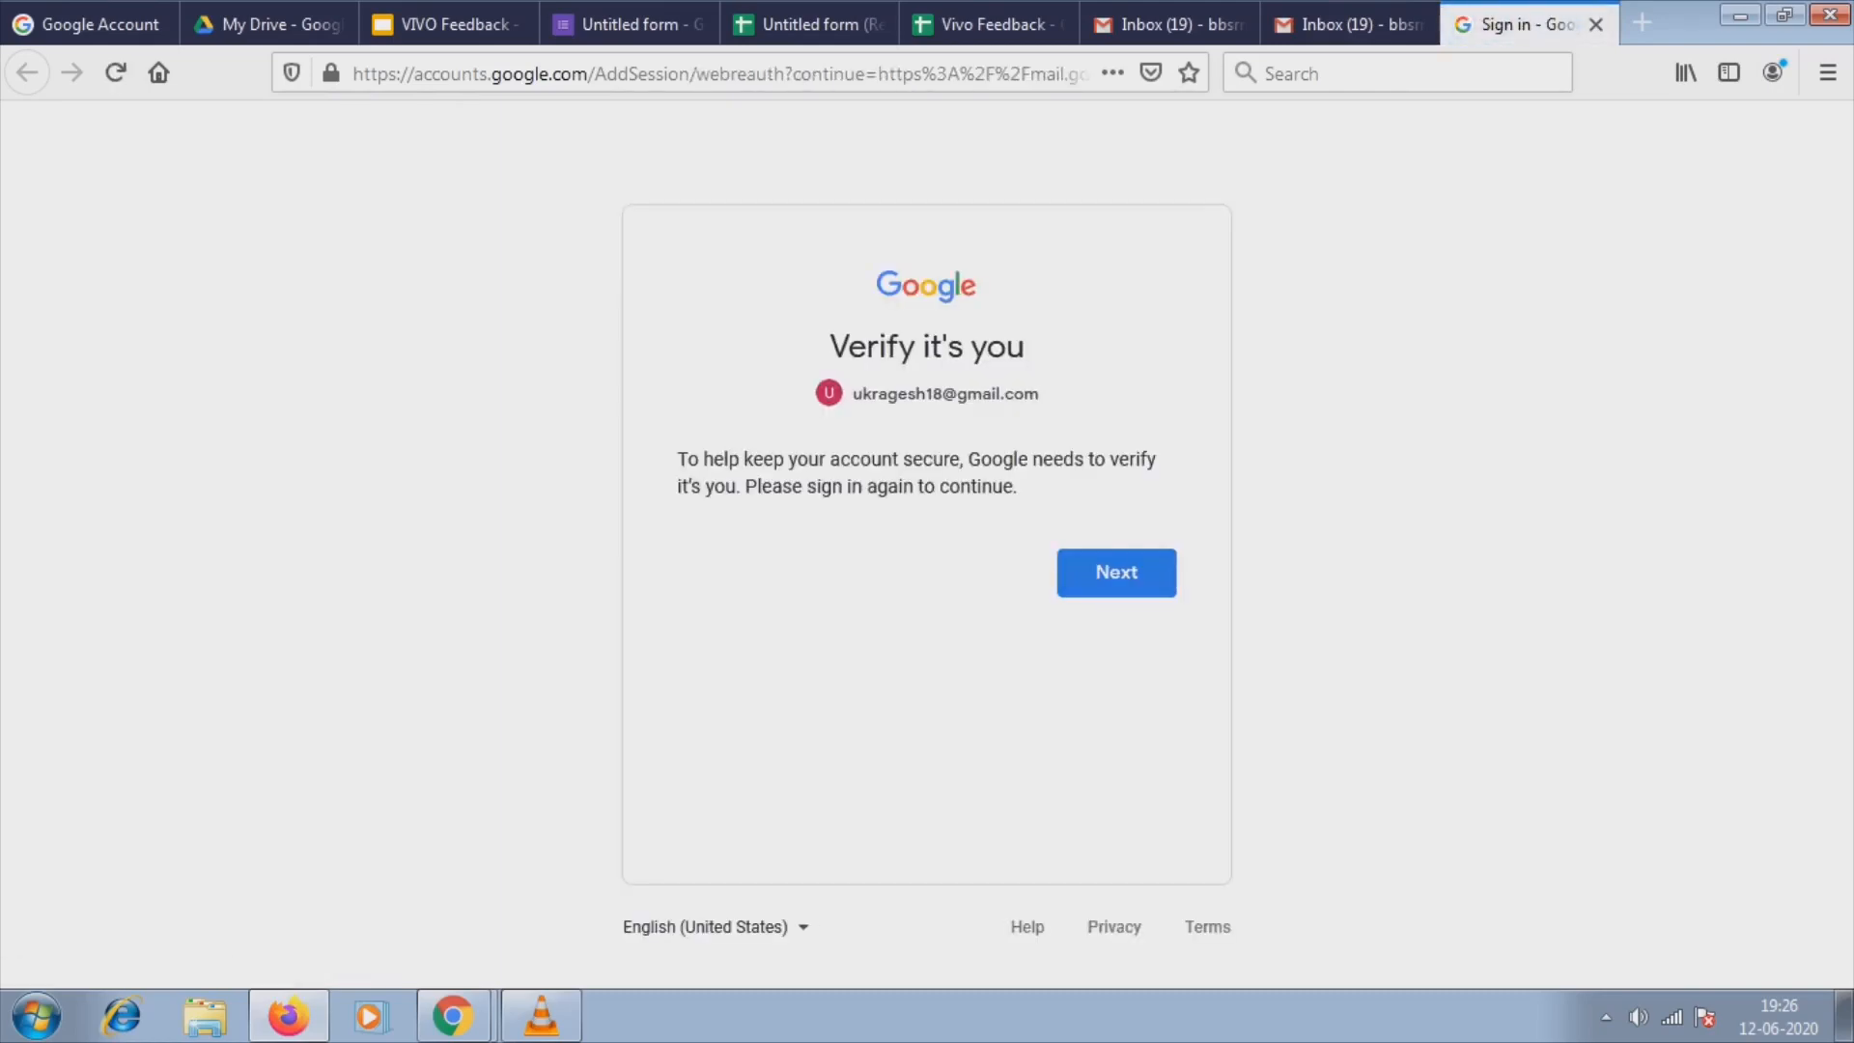
pyautogui.click(1117, 573)
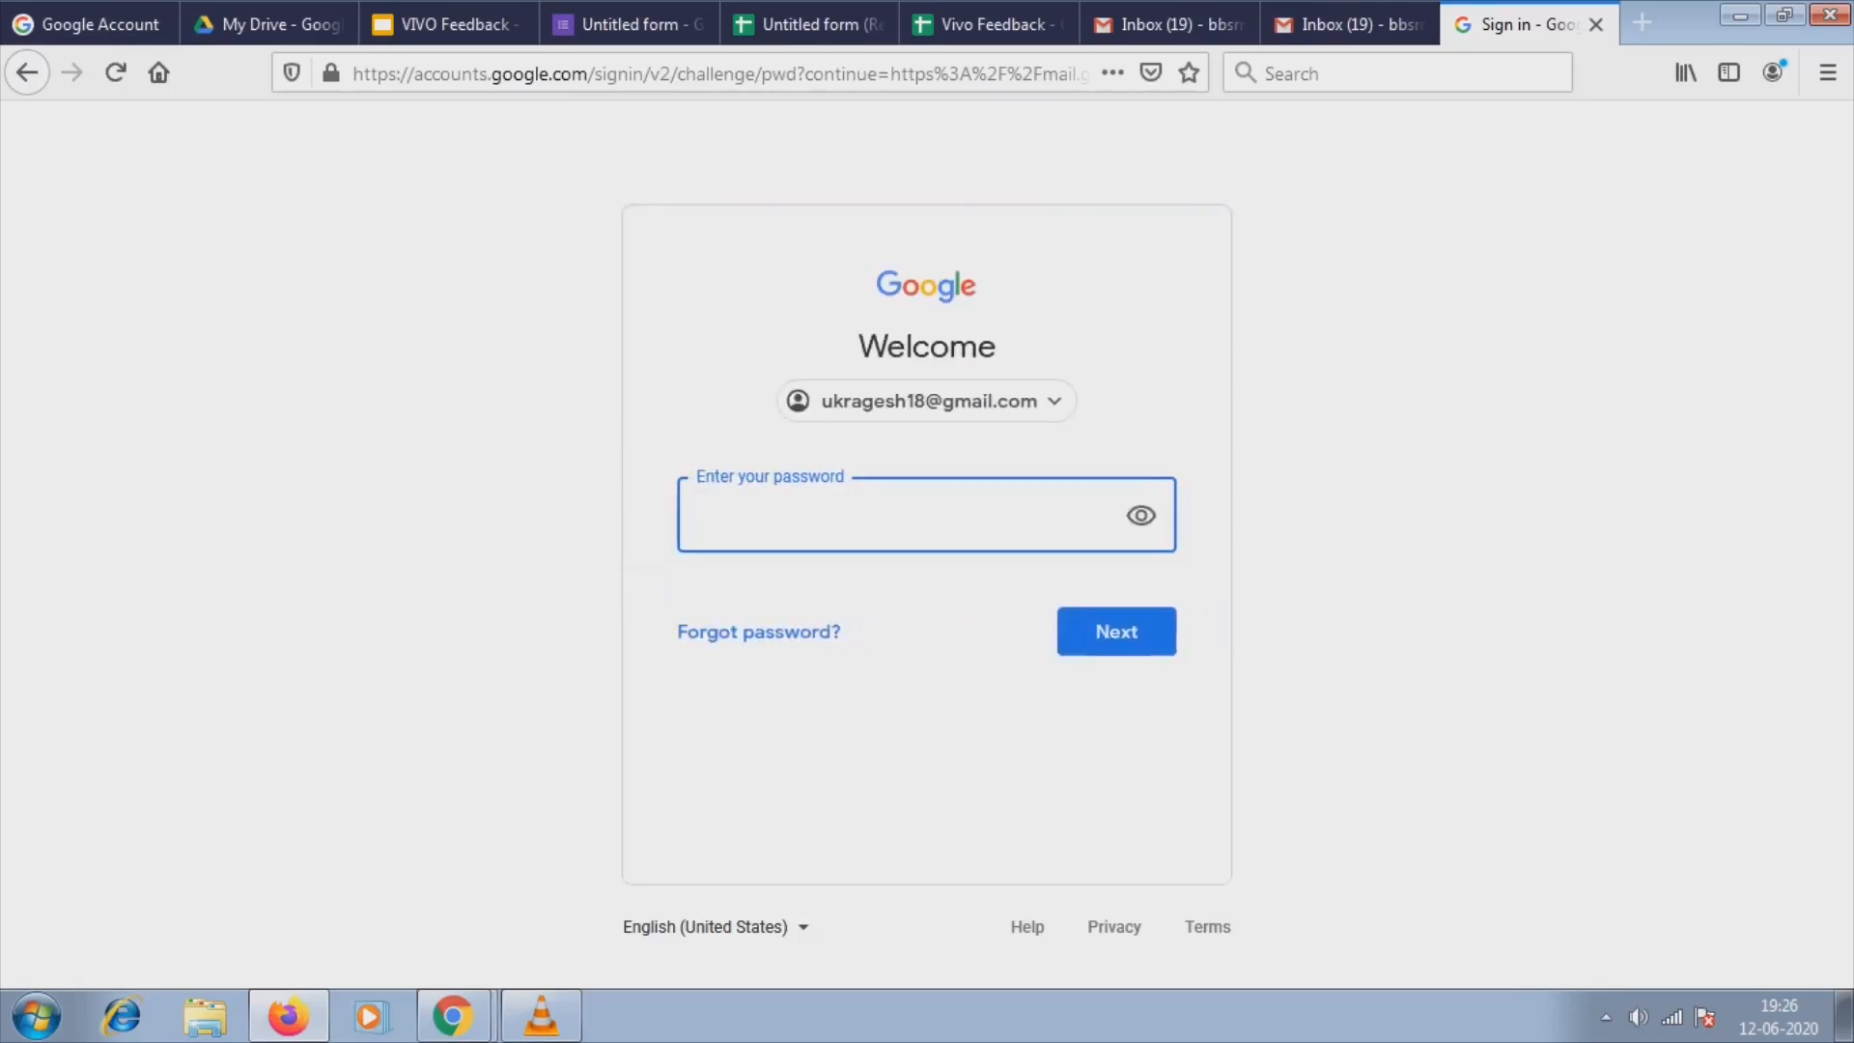
pyautogui.write('•')
pyautogui.press('BackSpace')
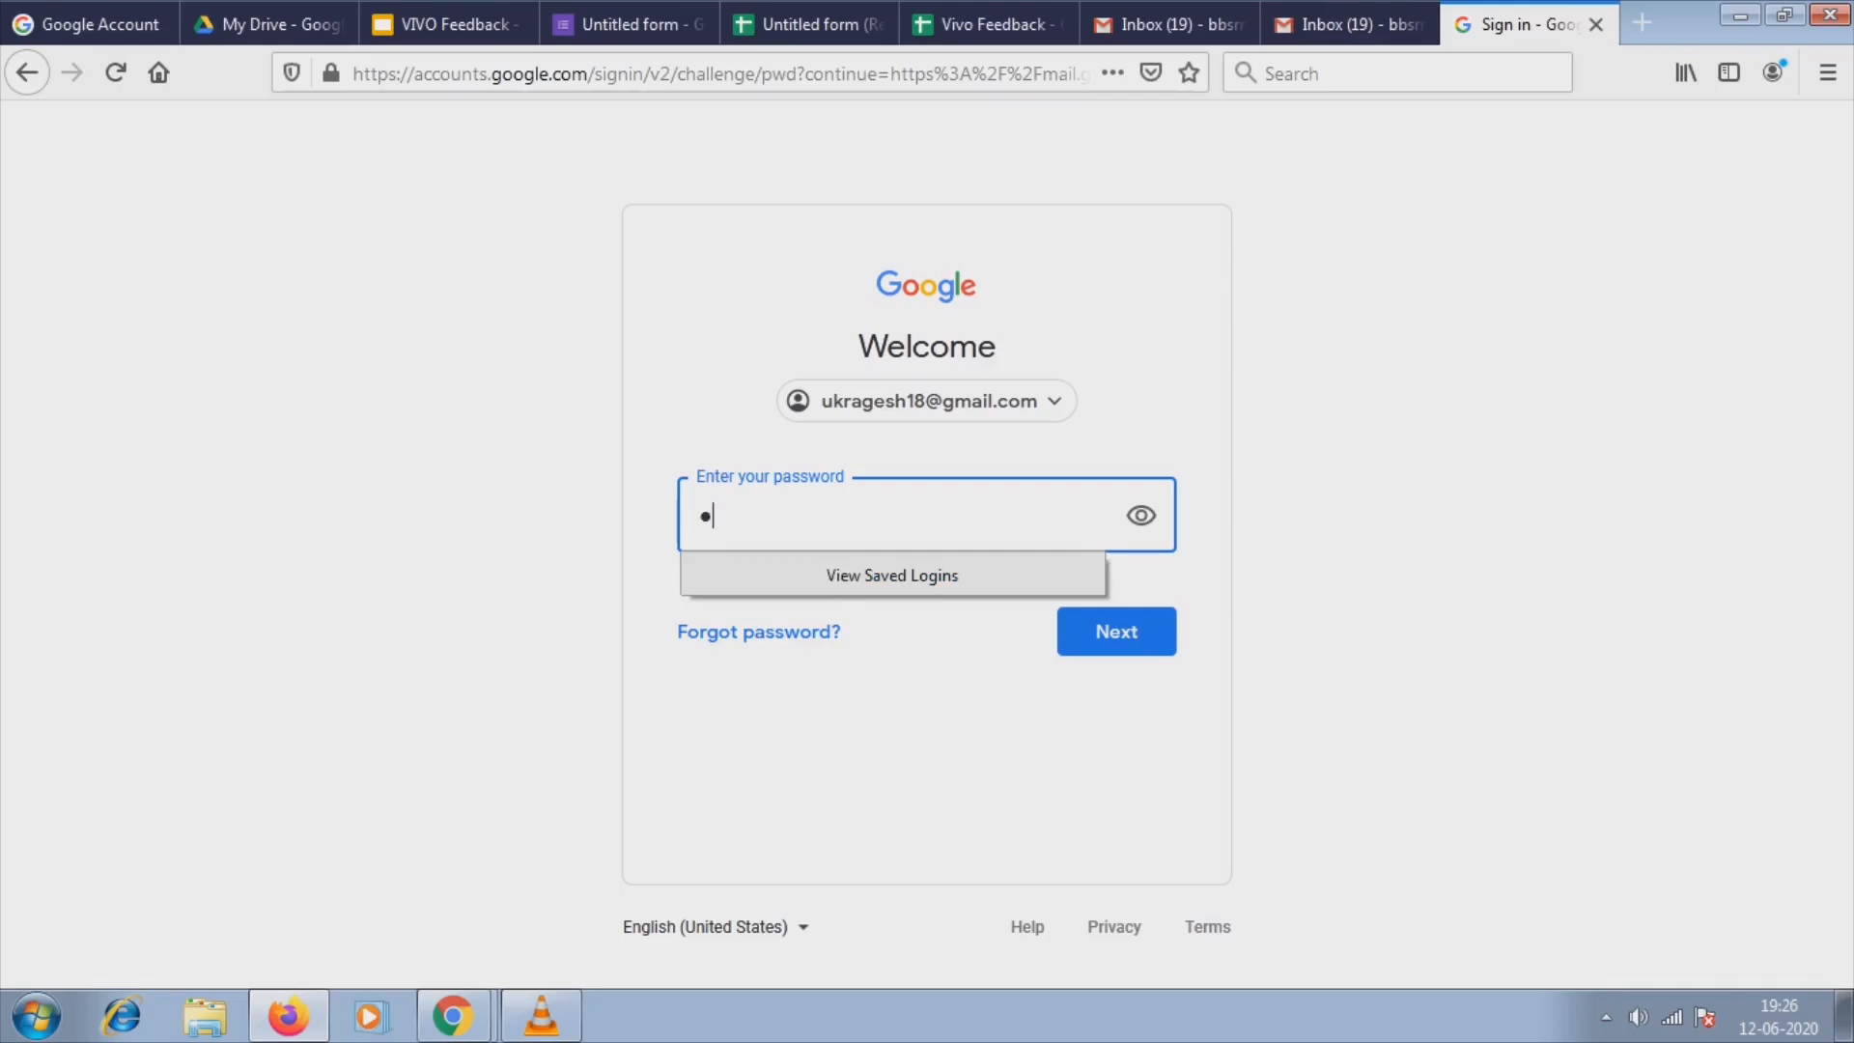
pyautogui.write('•••••••••••••')
pyautogui.press('Return')
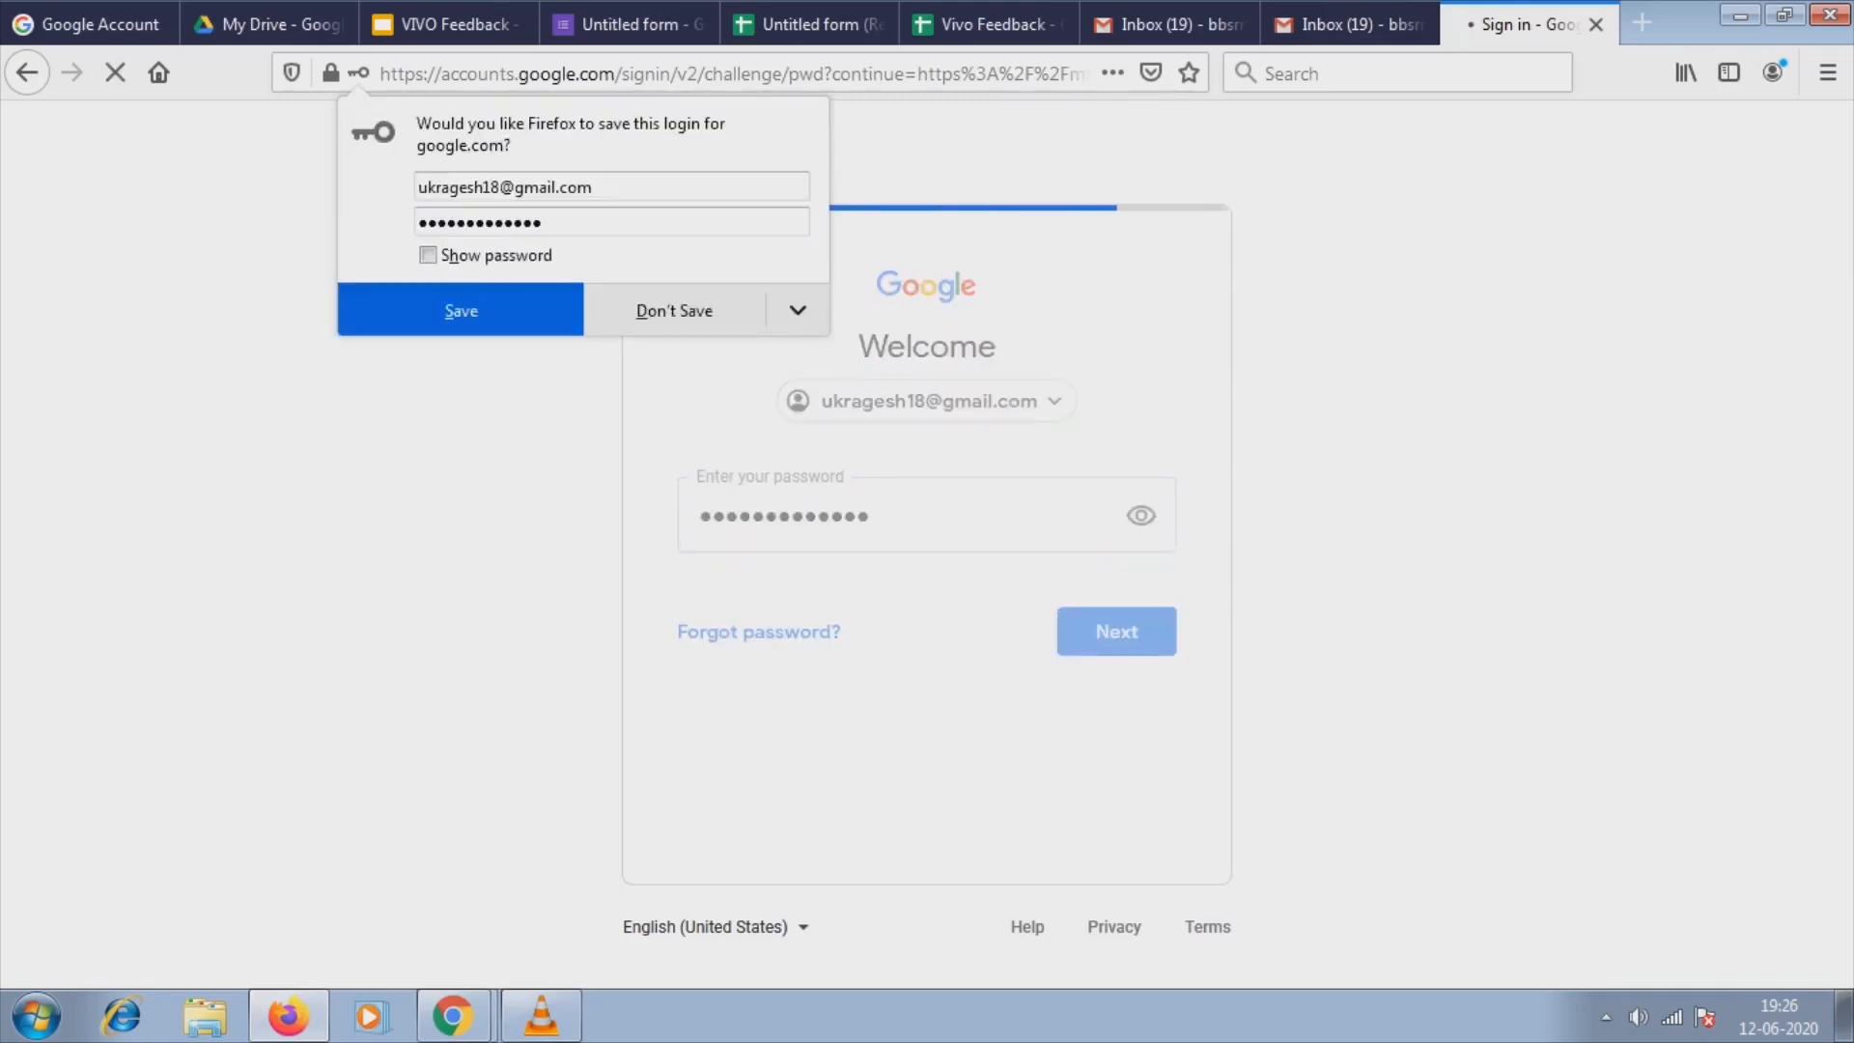
pyautogui.click(674, 309)
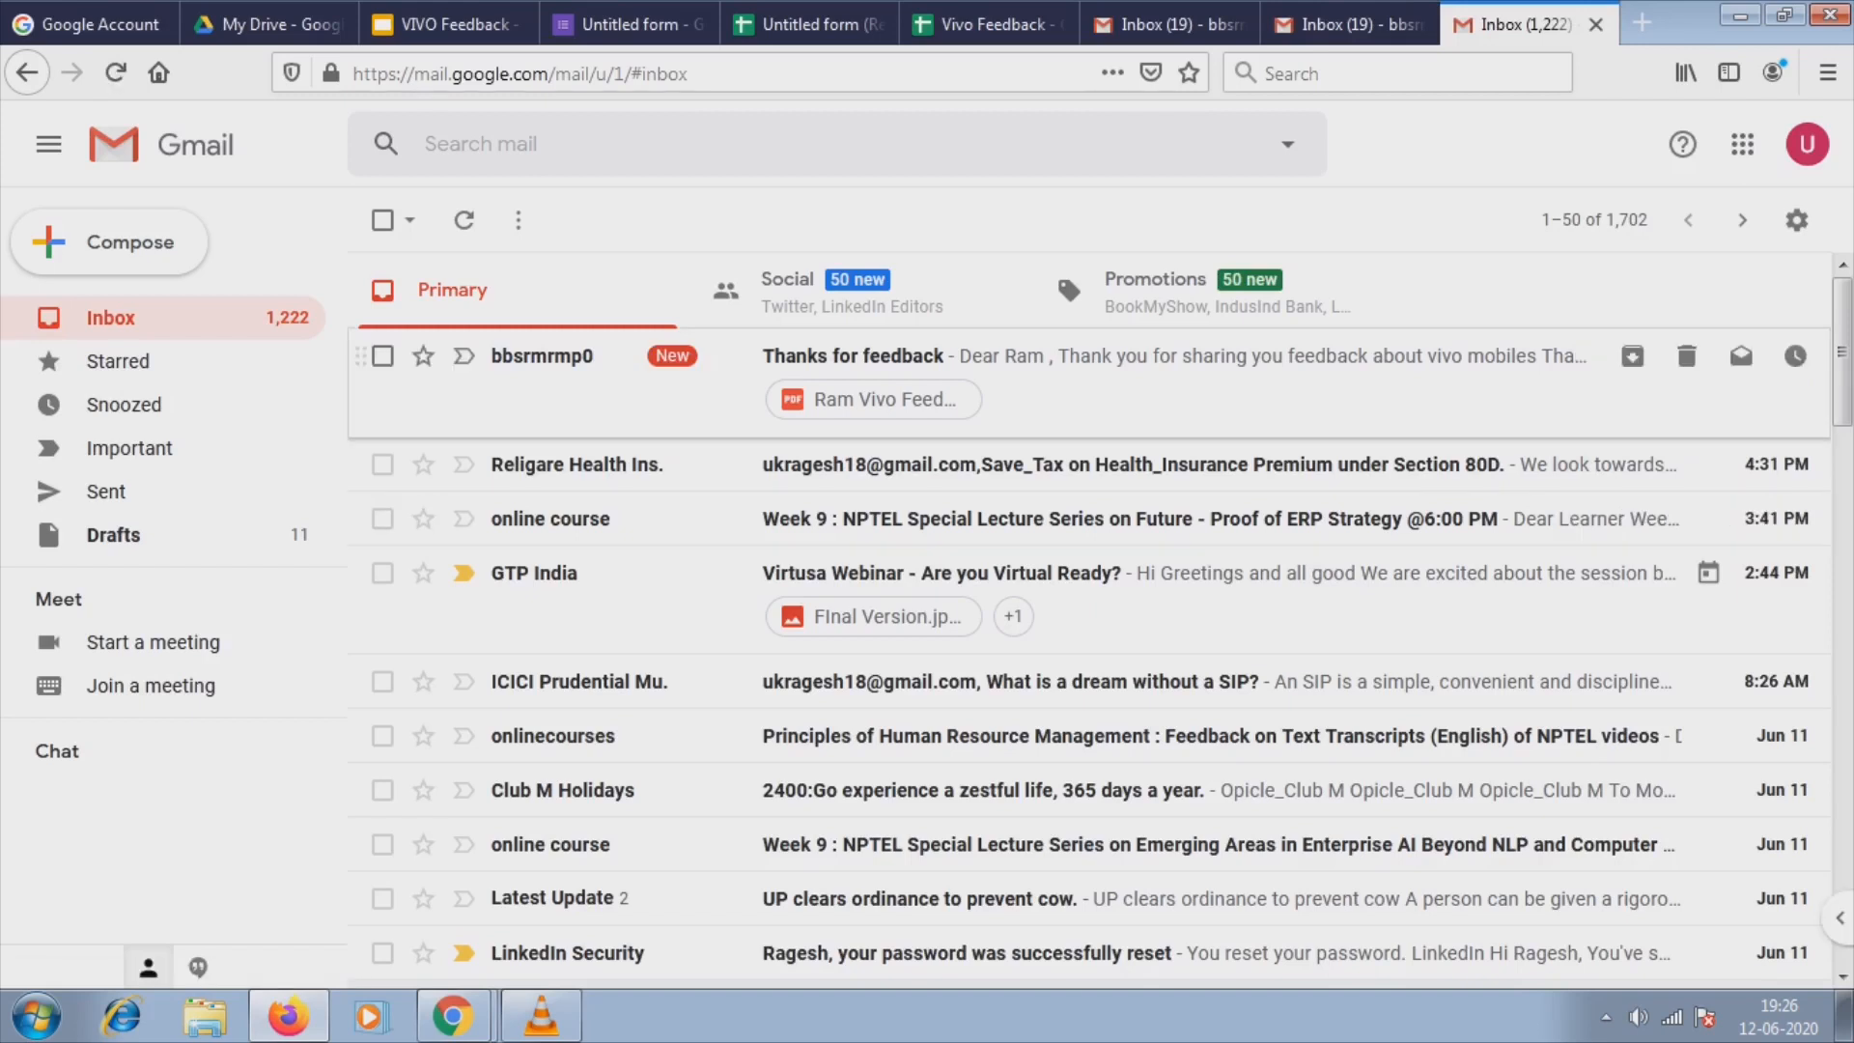
# Open the Thanks for feedback email and preview its PDF certificate, then go back to the spreadsheet.
pyautogui.click(853, 357)
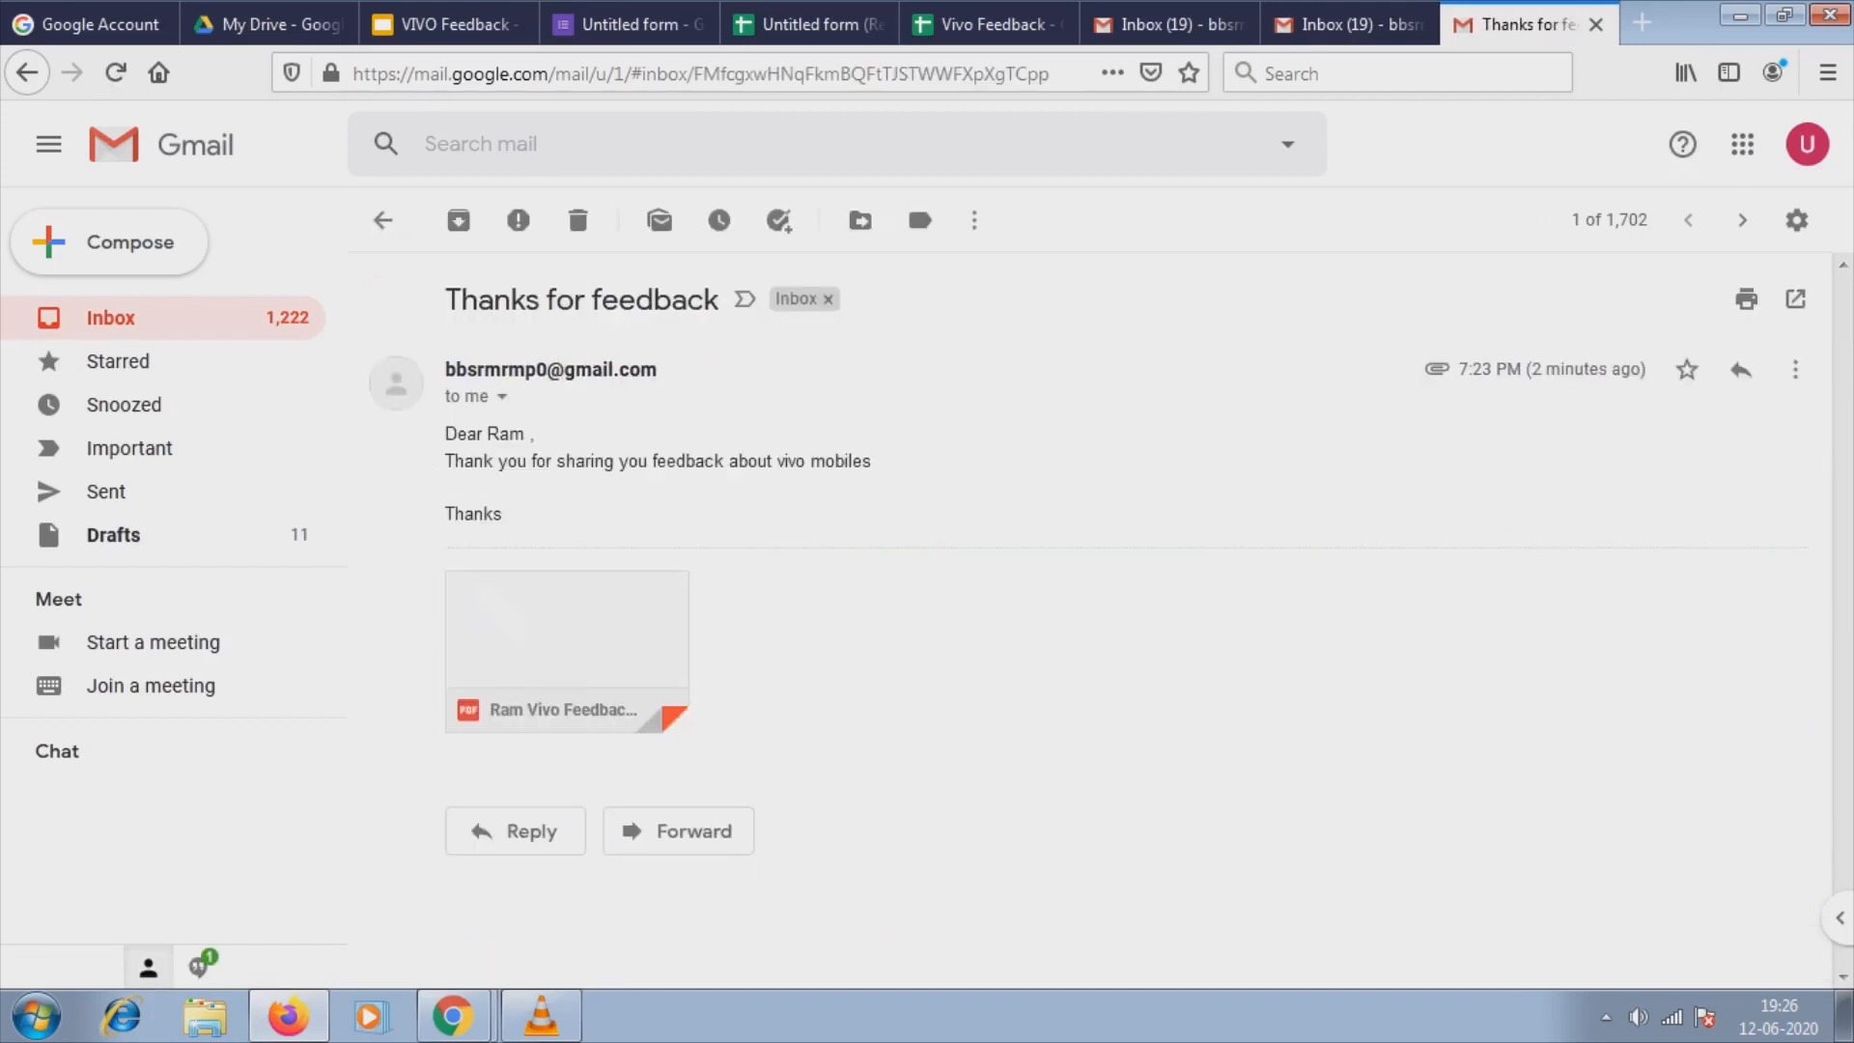
pyautogui.moveTo(634, 371)
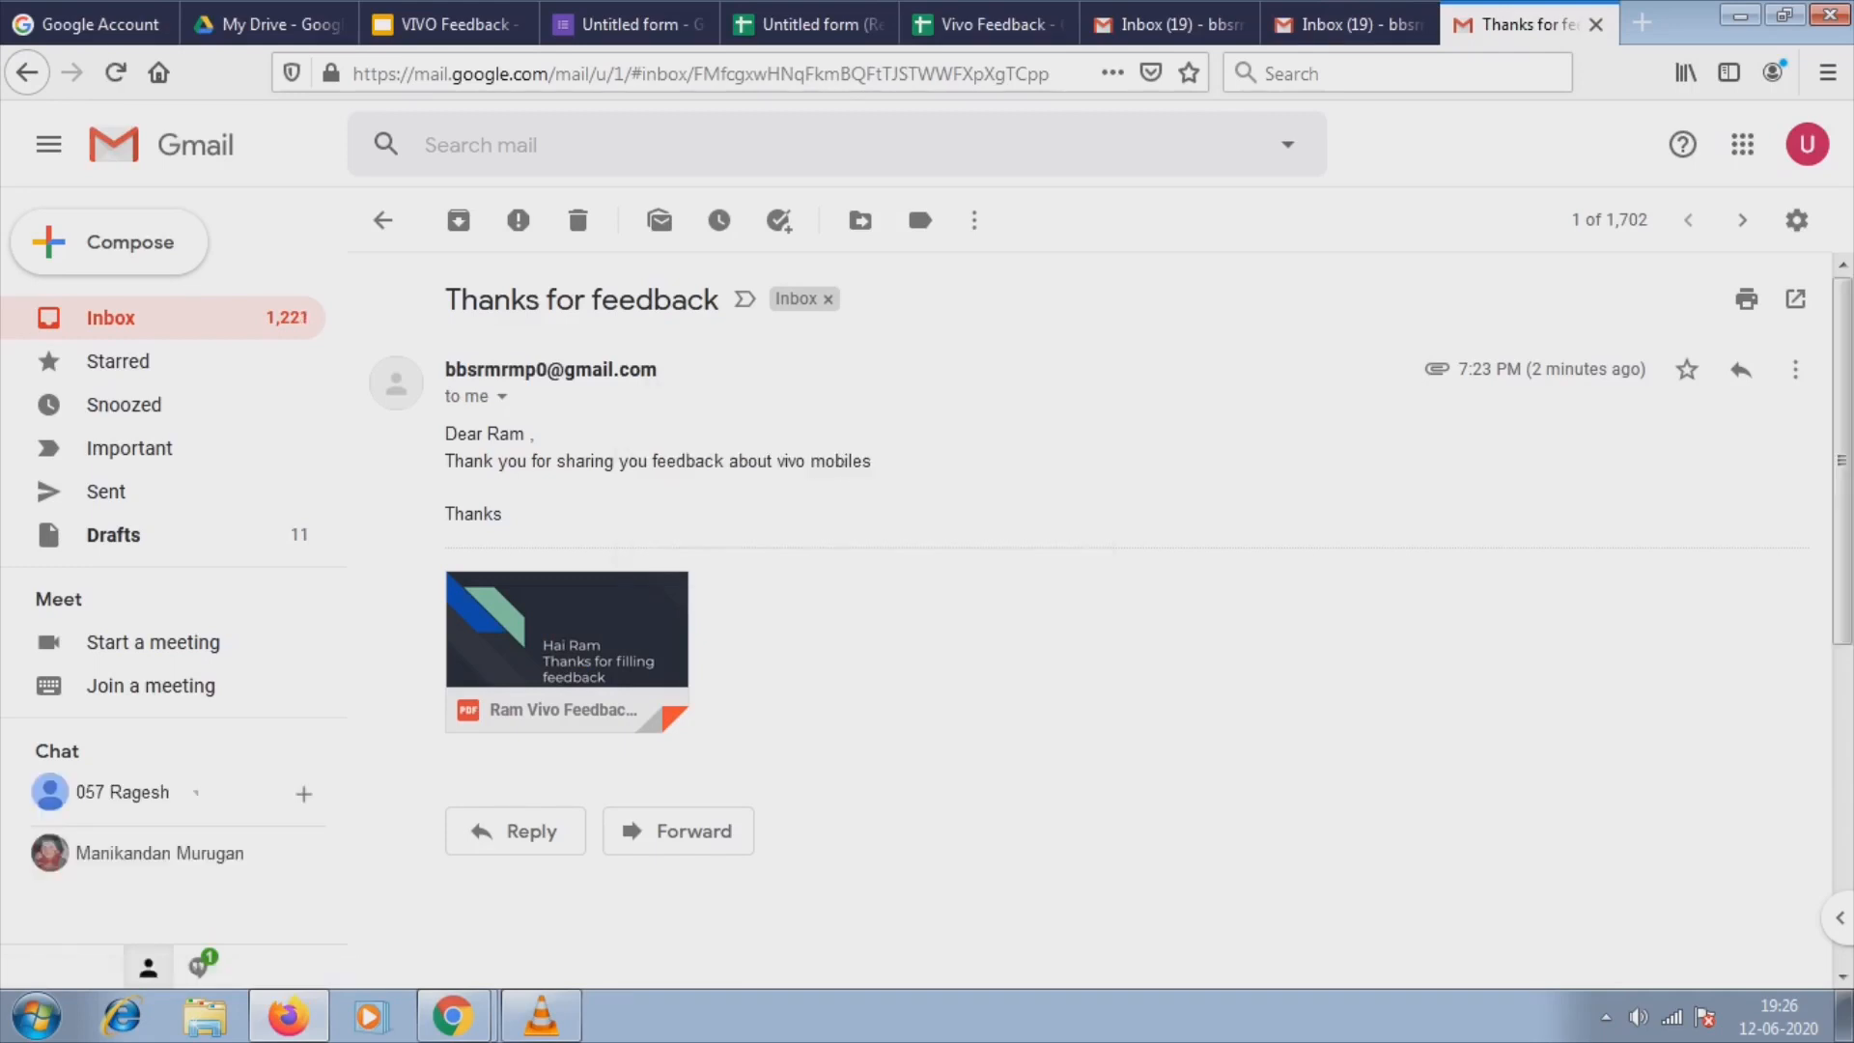
pyautogui.click(567, 645)
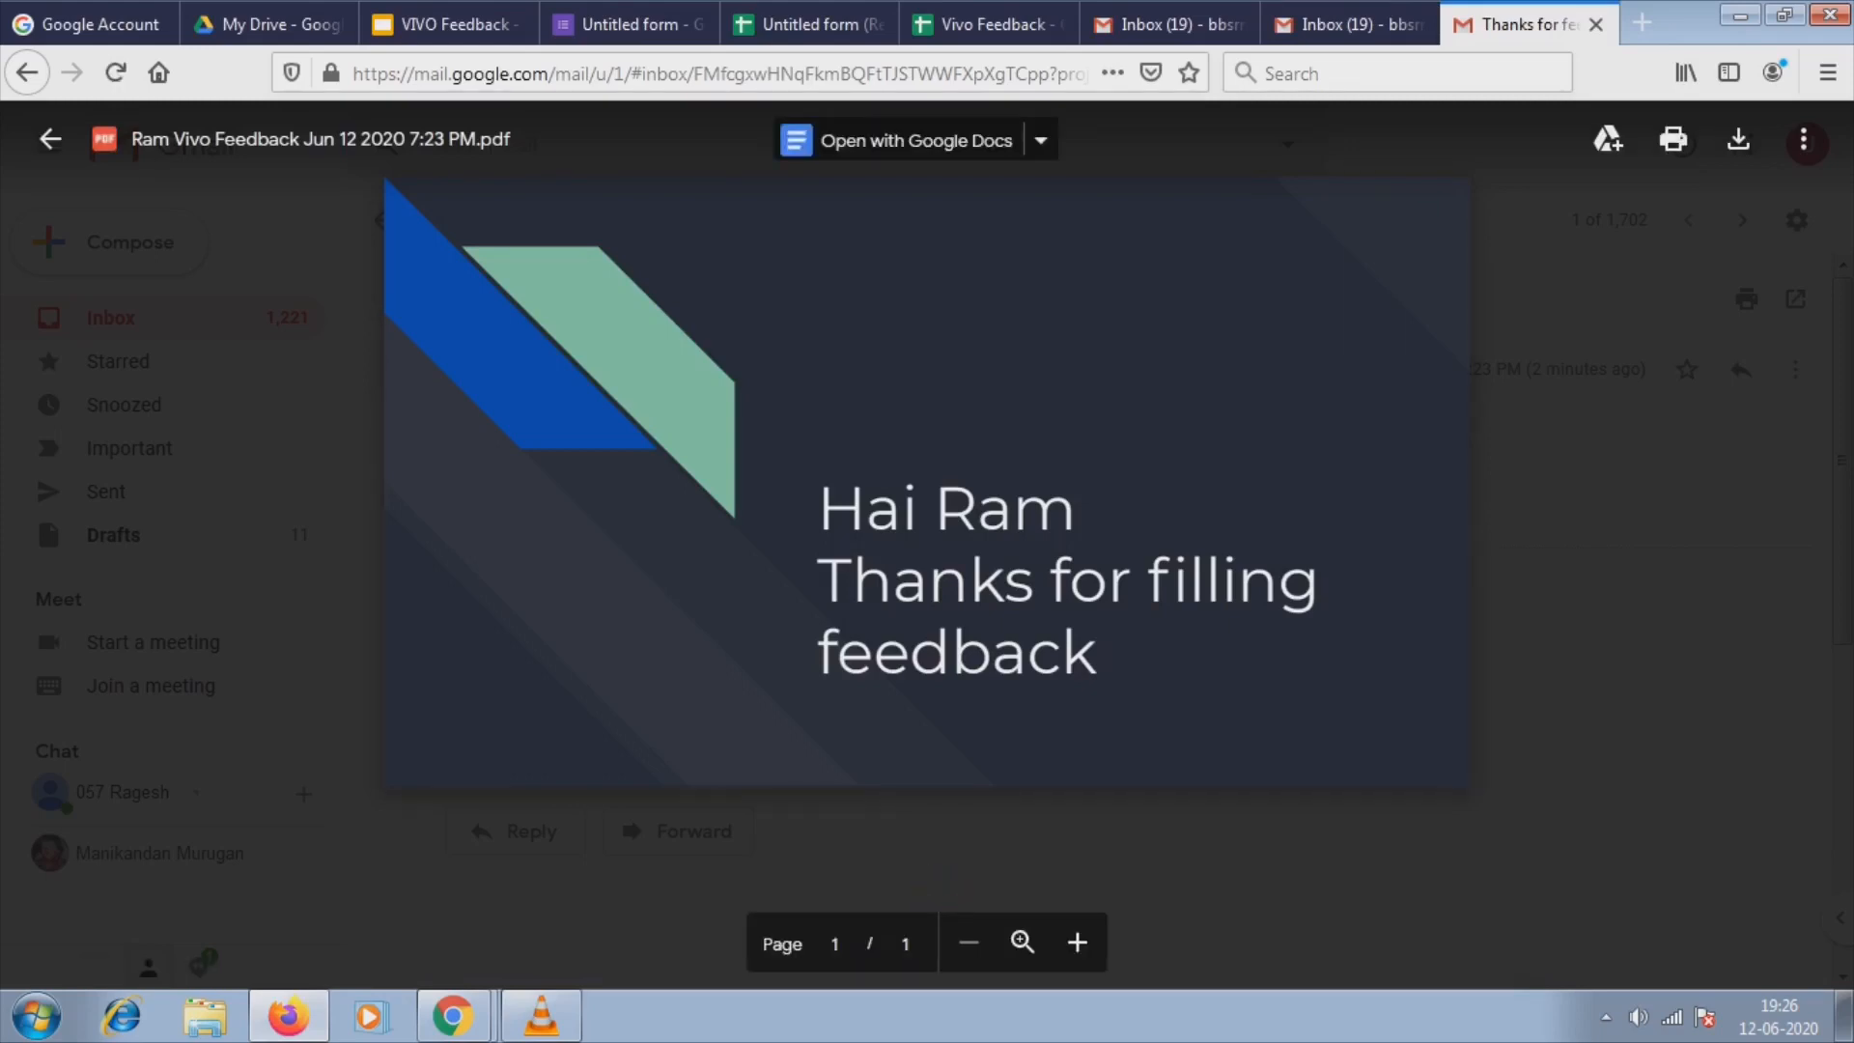
pyautogui.press('Escape')
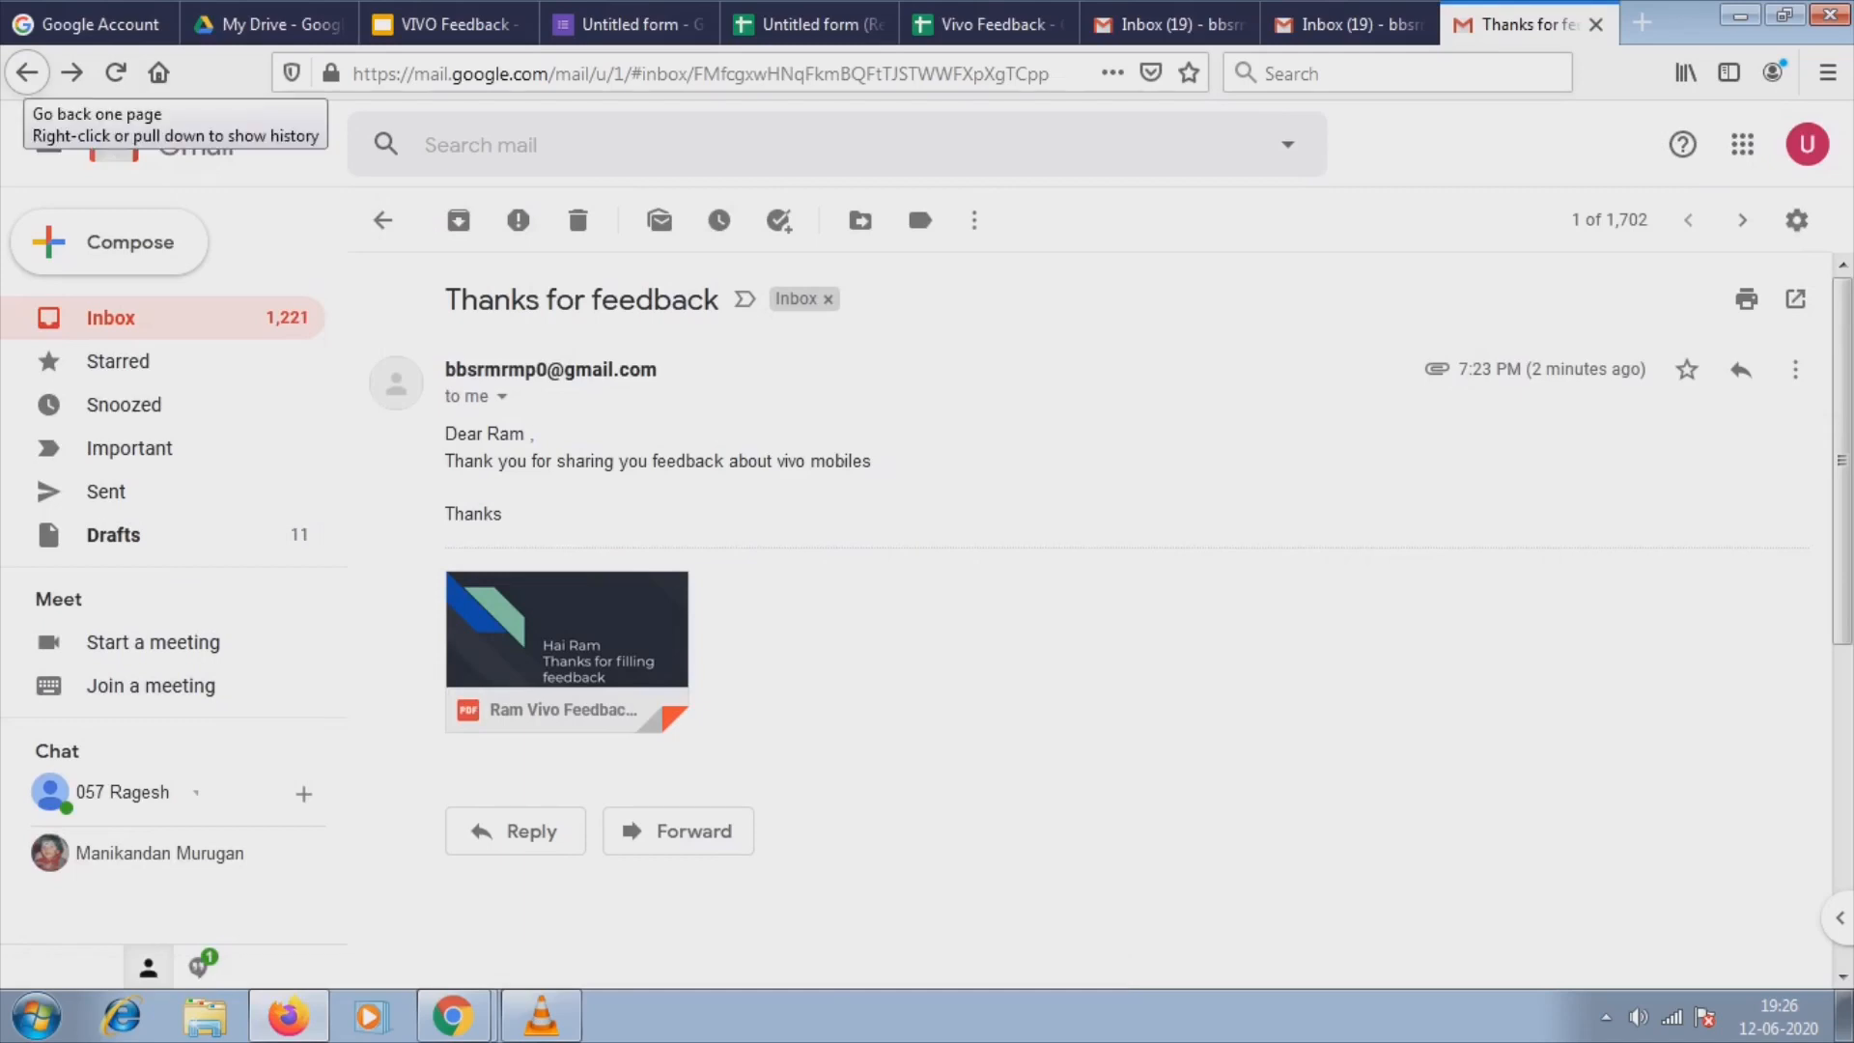
pyautogui.click(27, 72)
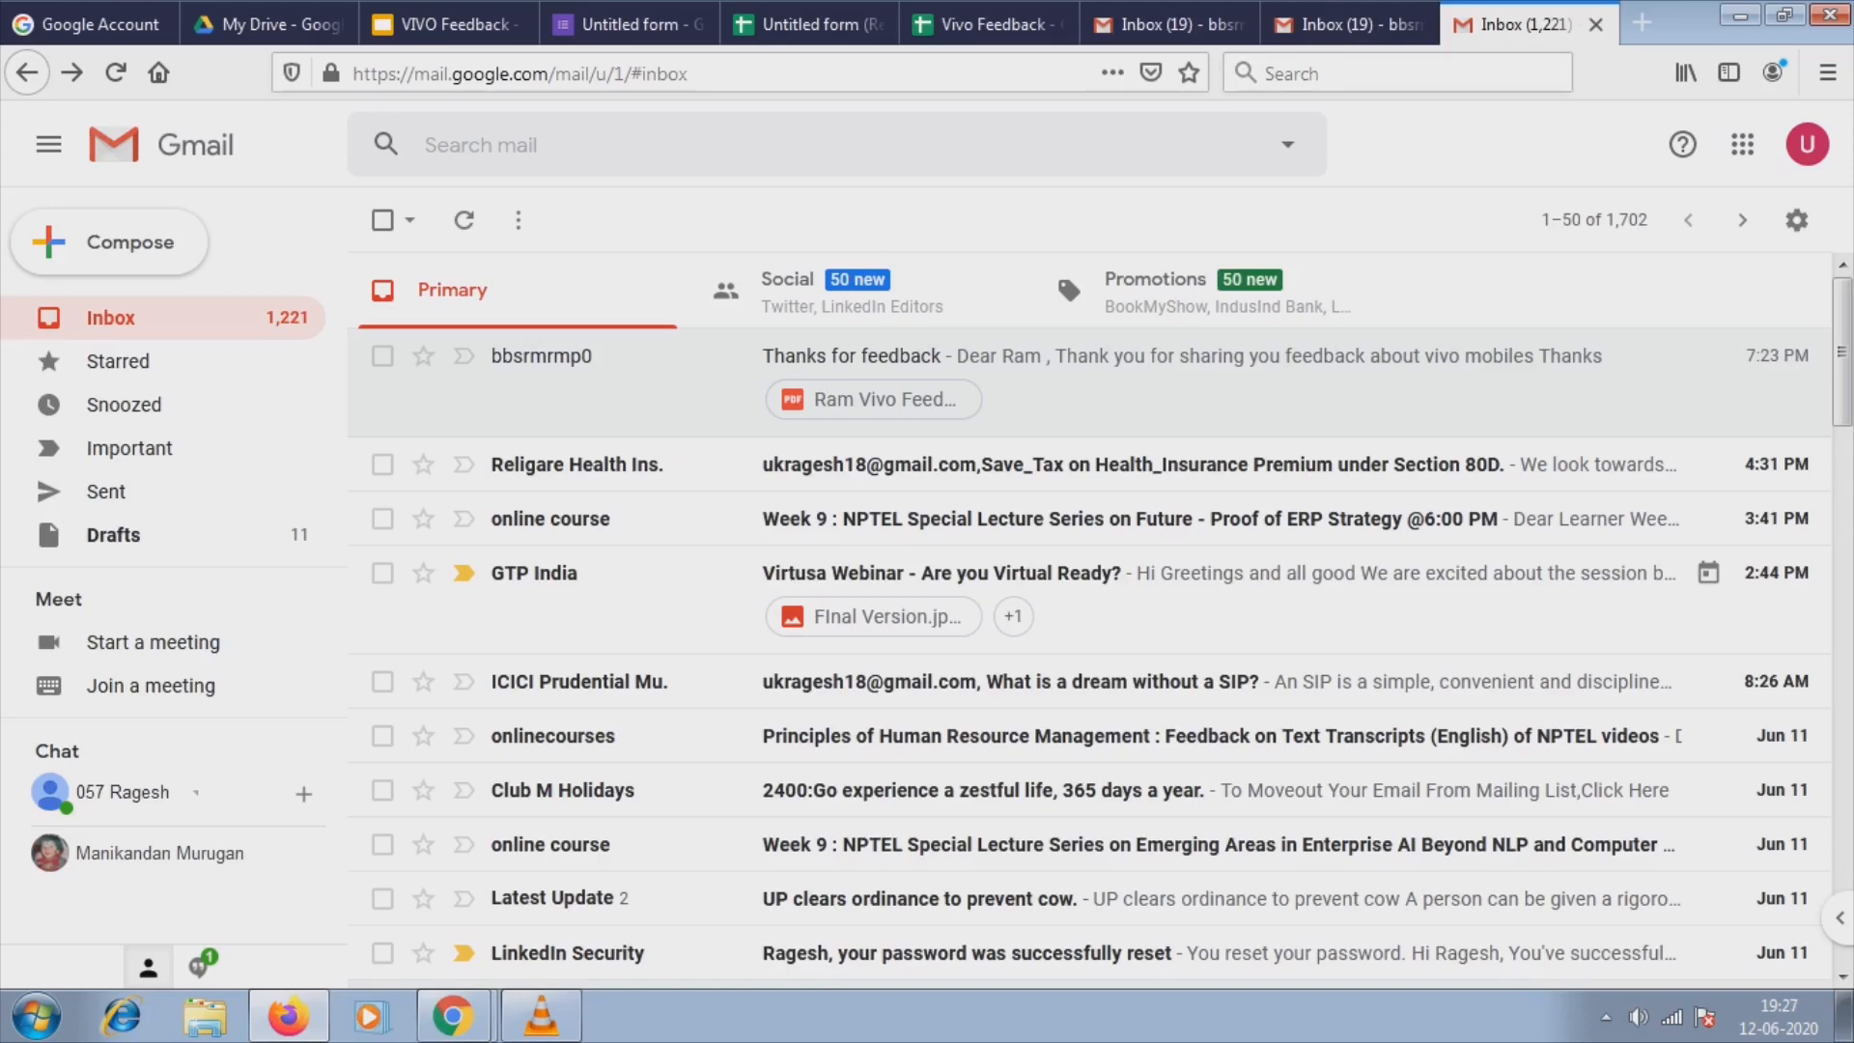
pyautogui.click(984, 24)
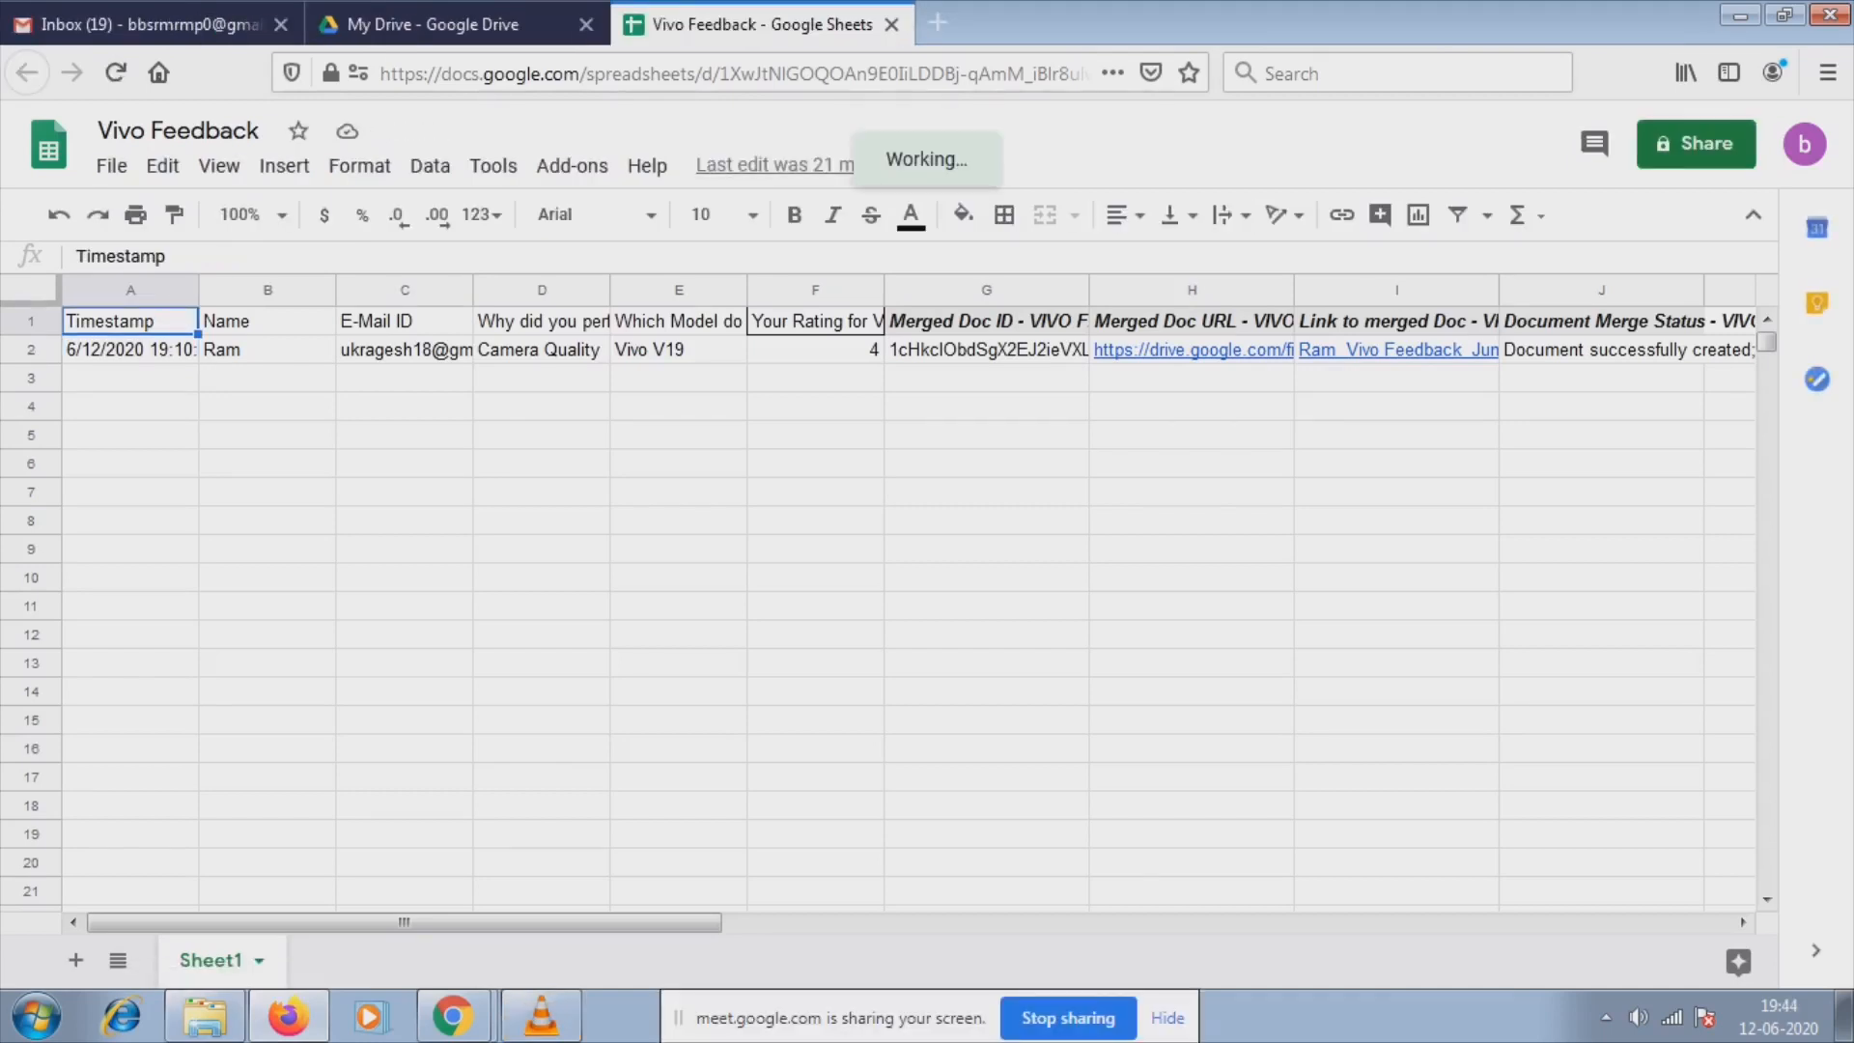
# Choose Add-ons > Get add-ons in the Vivo Feedback sheet.
pyautogui.click(572, 165)
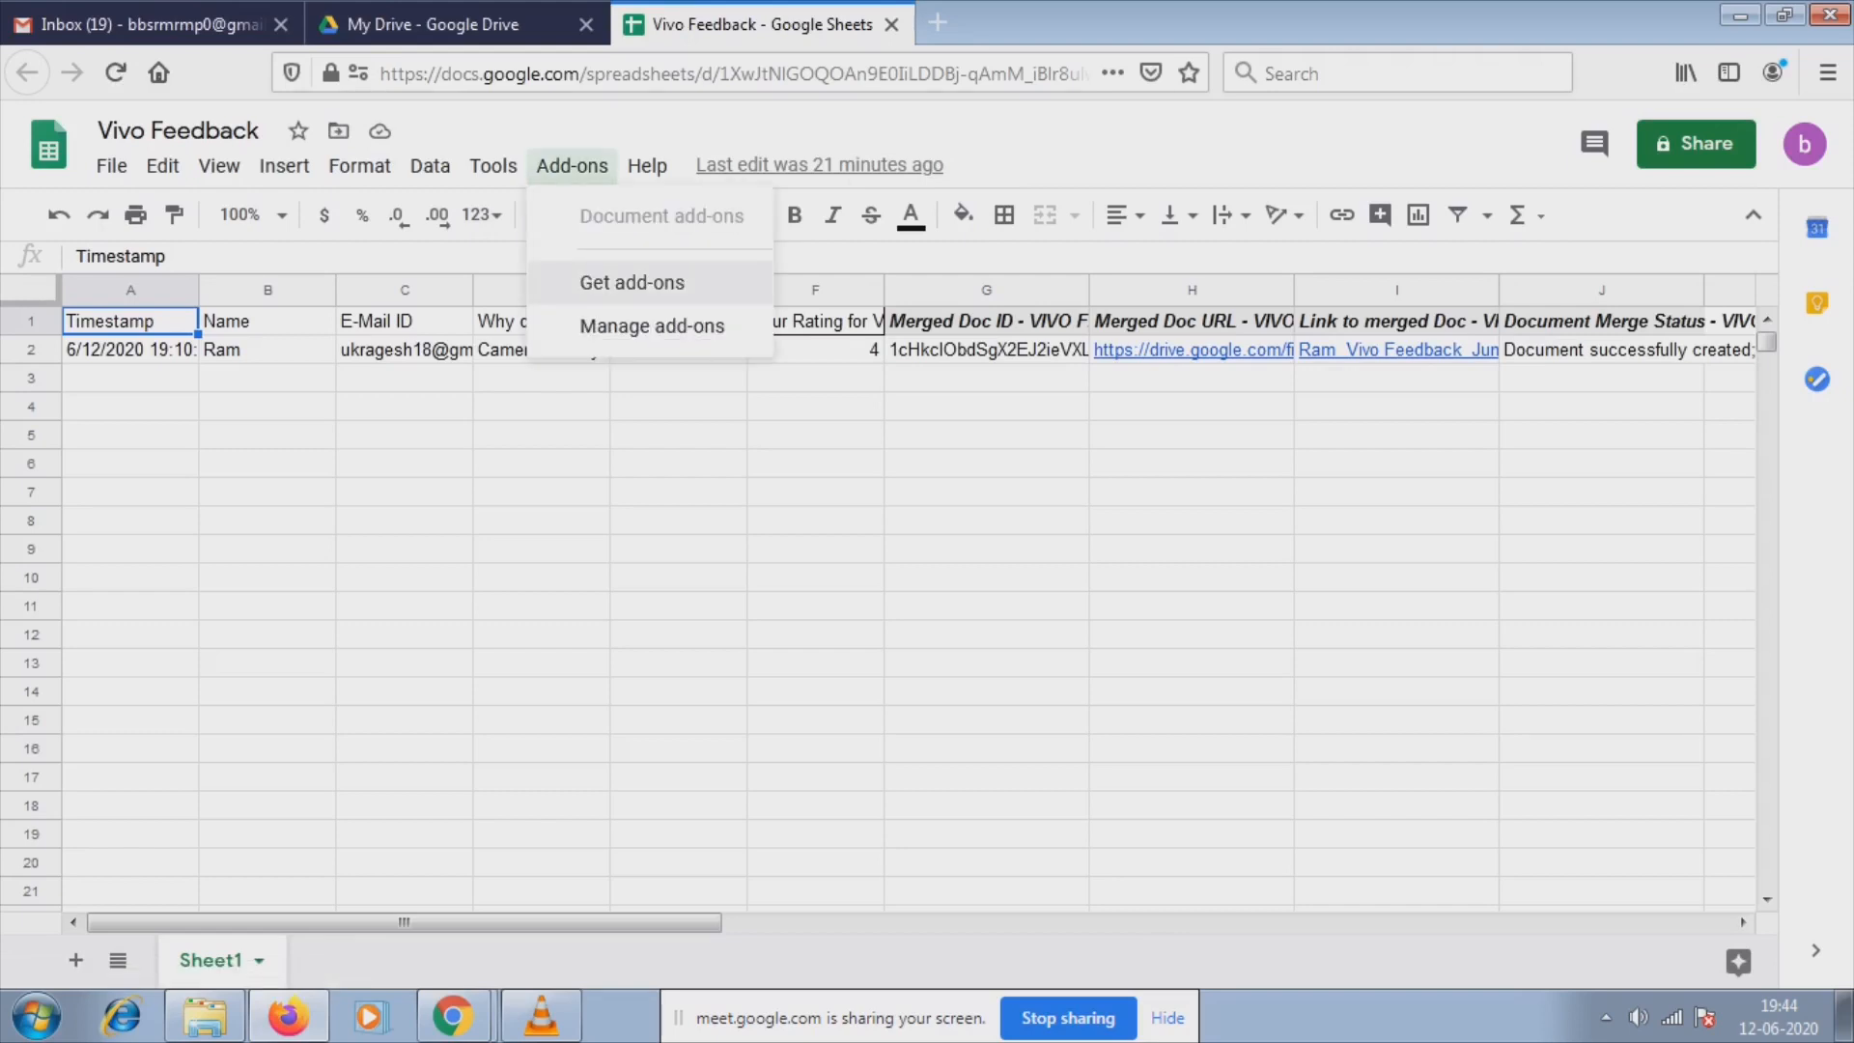
pyautogui.click(633, 282)
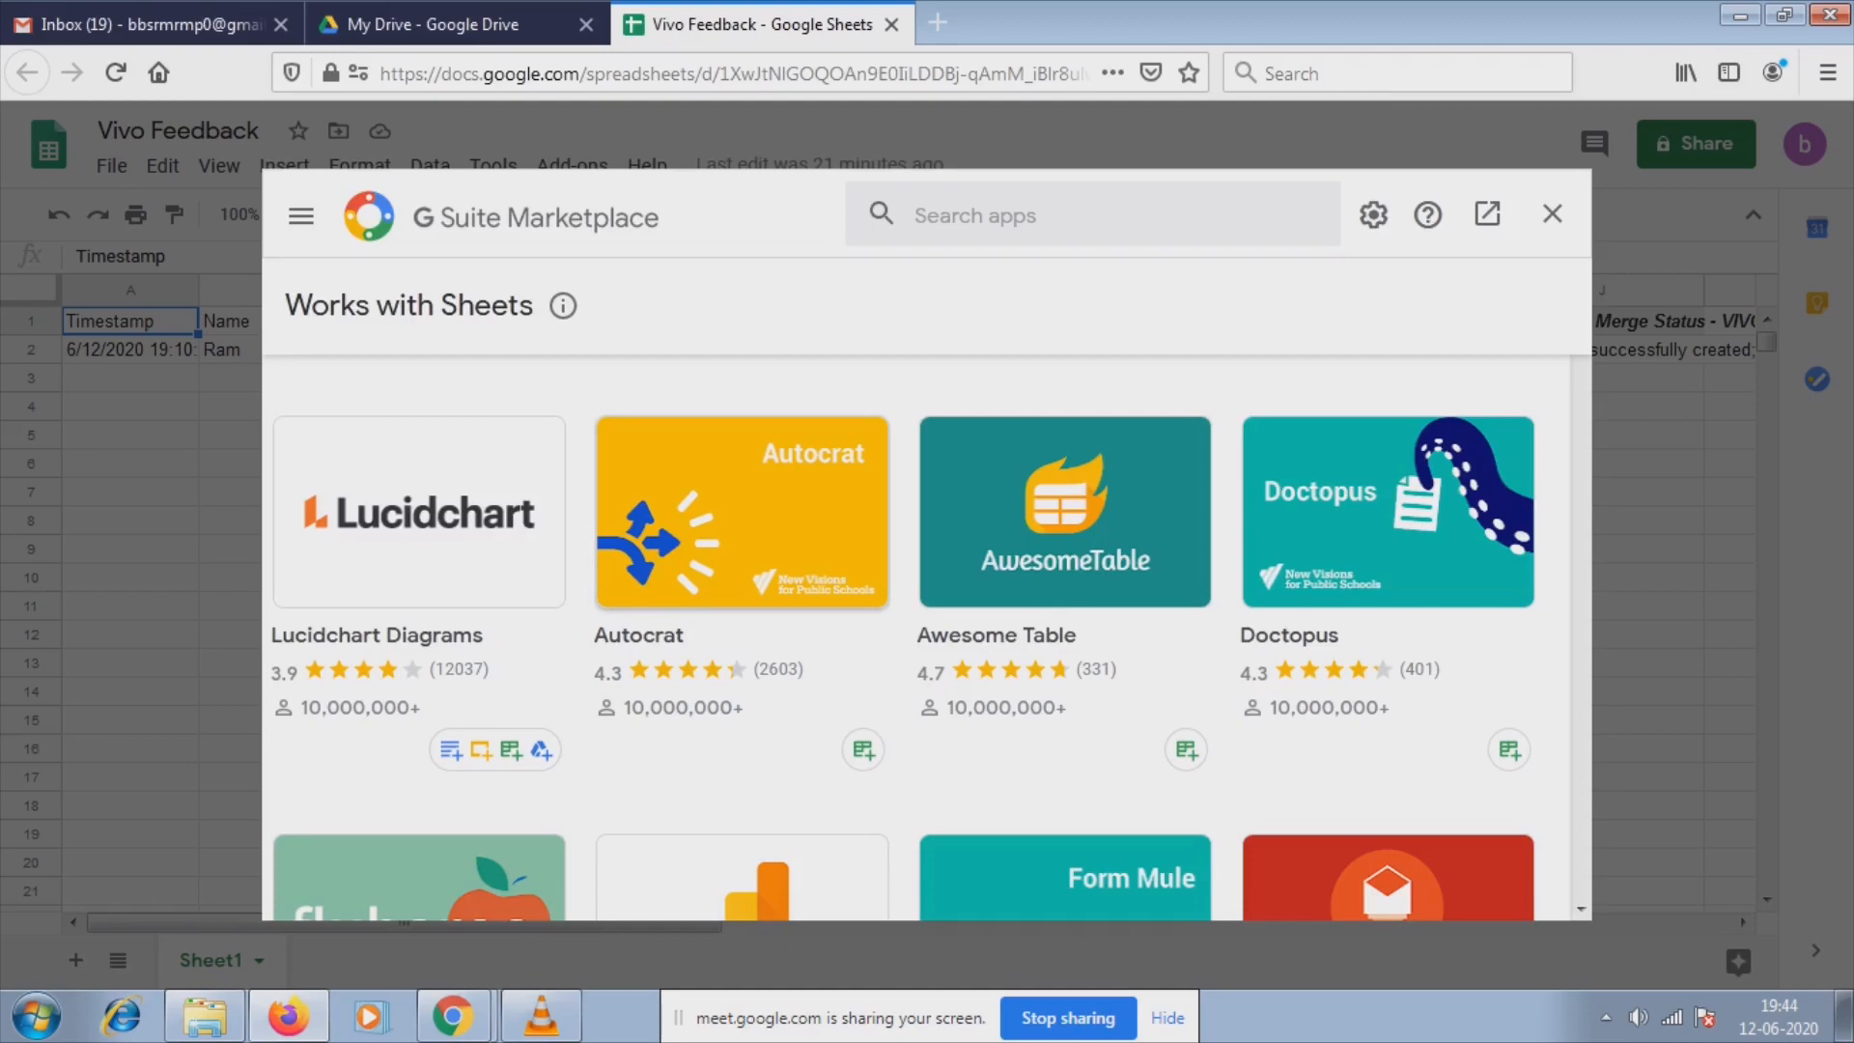
# Install Autocrat for the spreadsheet owner's account, allow its access, and close the Marketplace.
pyautogui.click(742, 513)
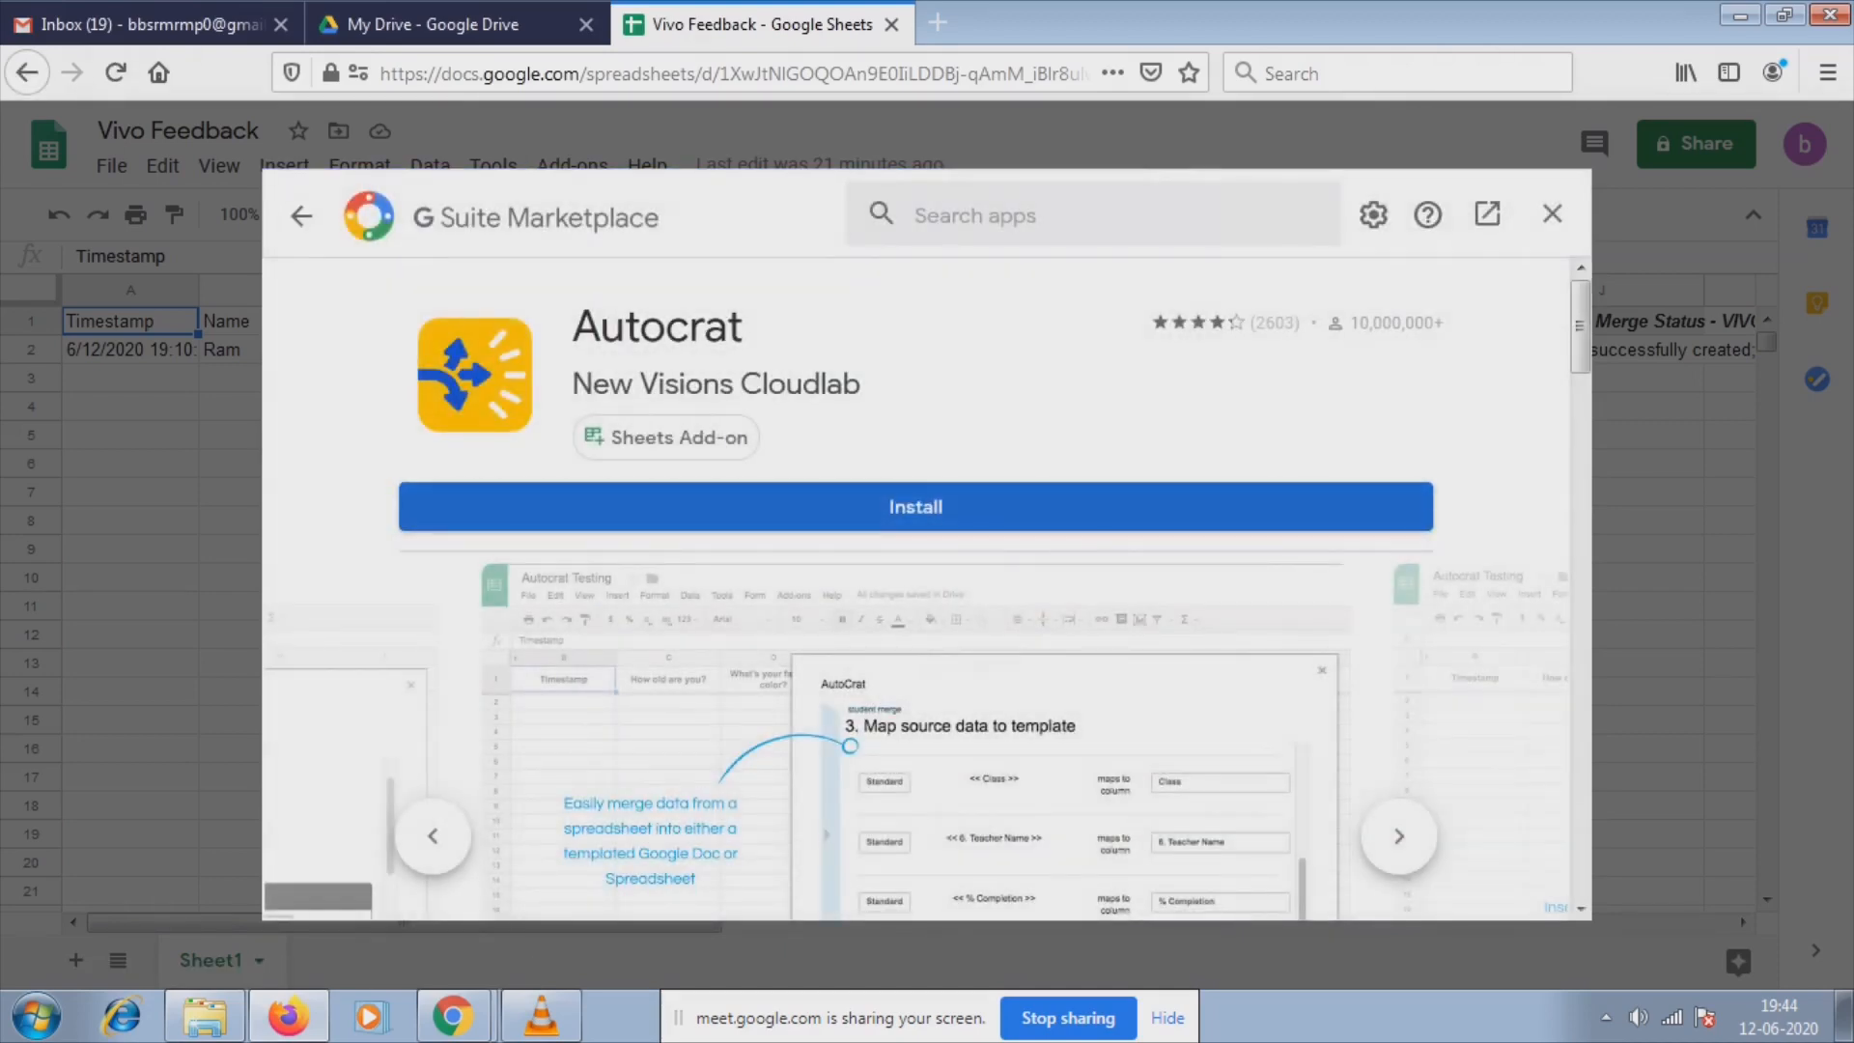
pyautogui.click(916, 507)
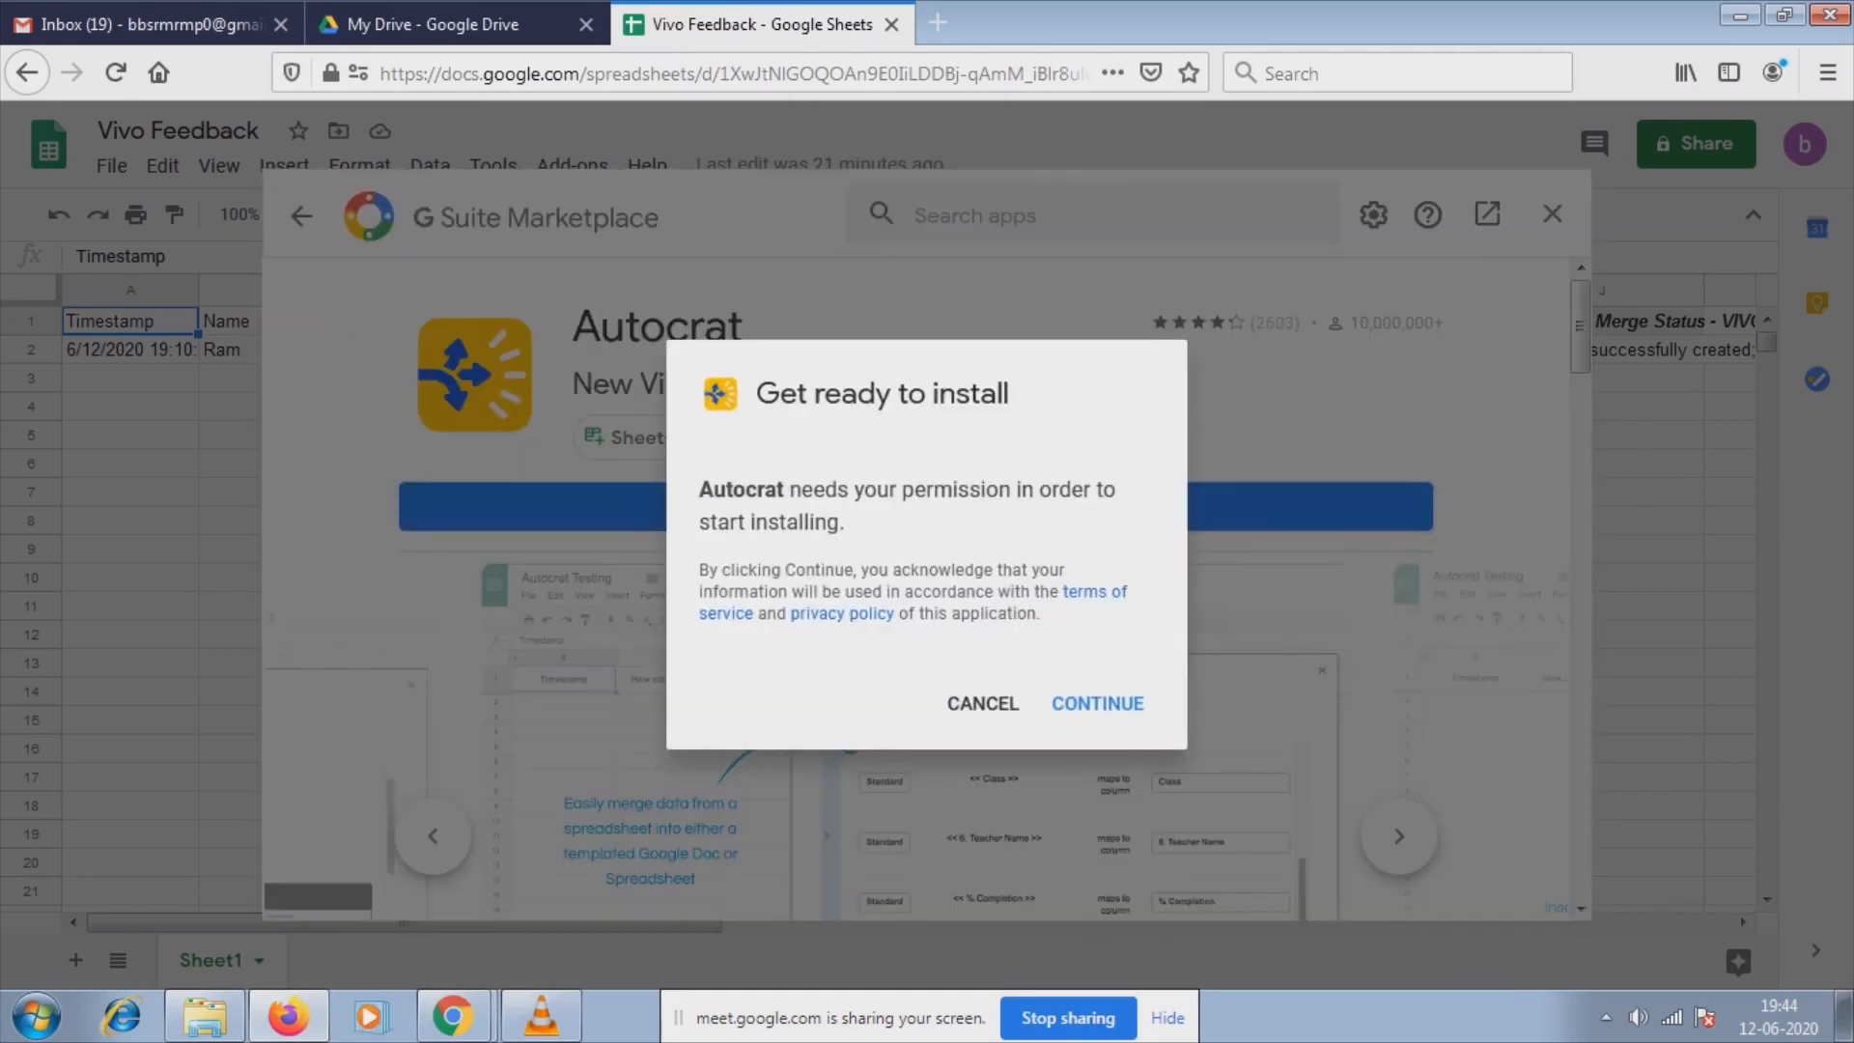
pyautogui.click(1098, 703)
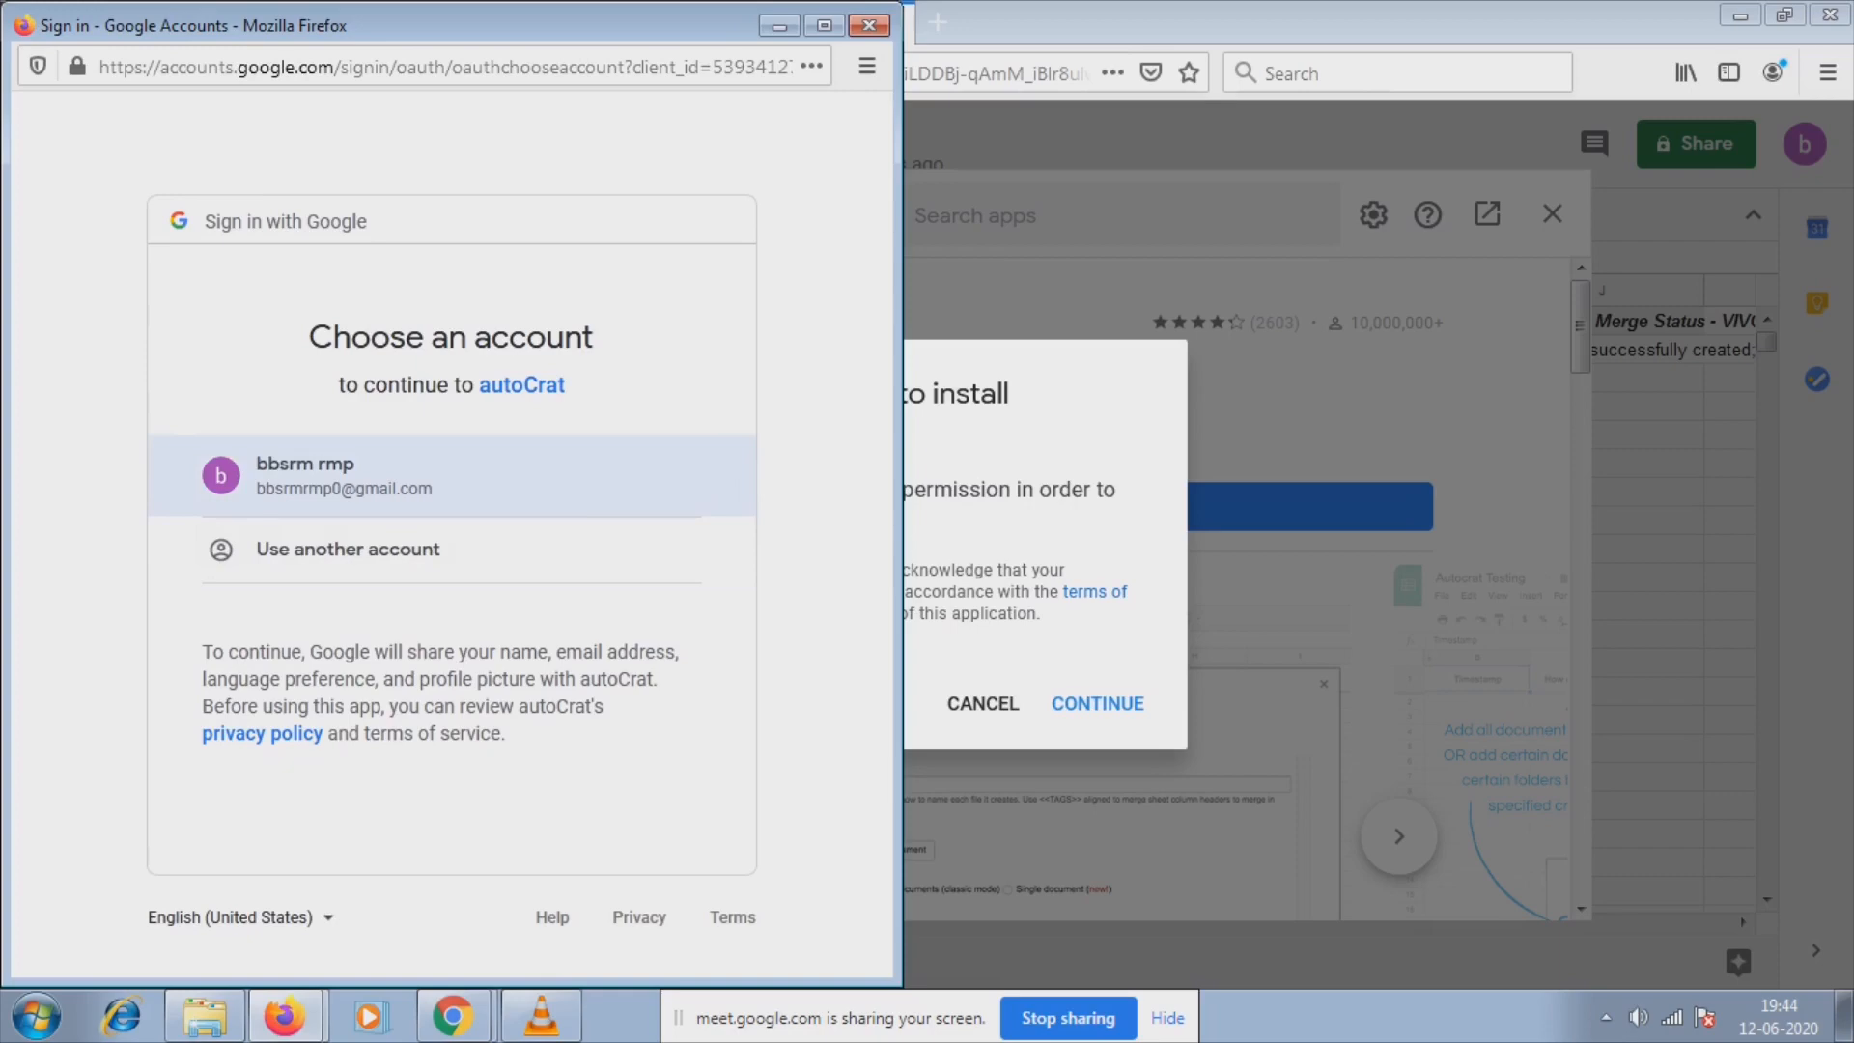
pyautogui.click(454, 475)
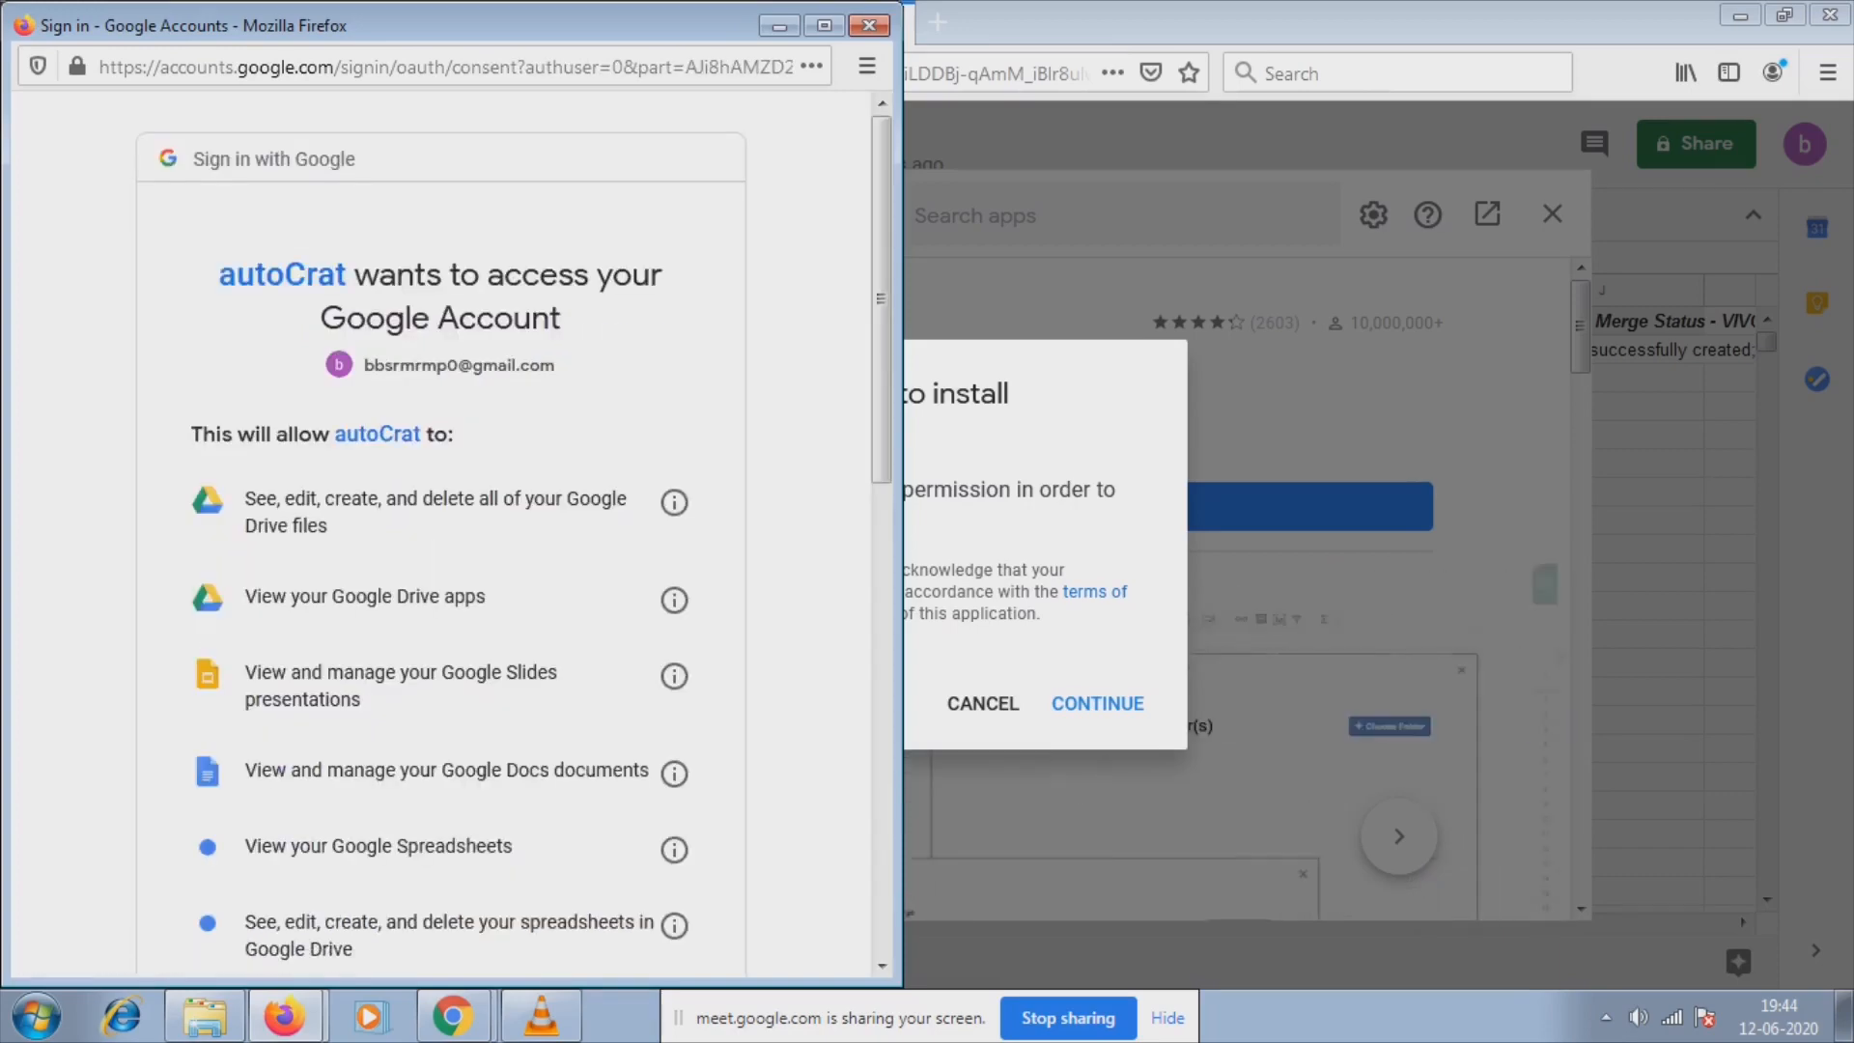
pyautogui.scroll(-10, 440, 541)
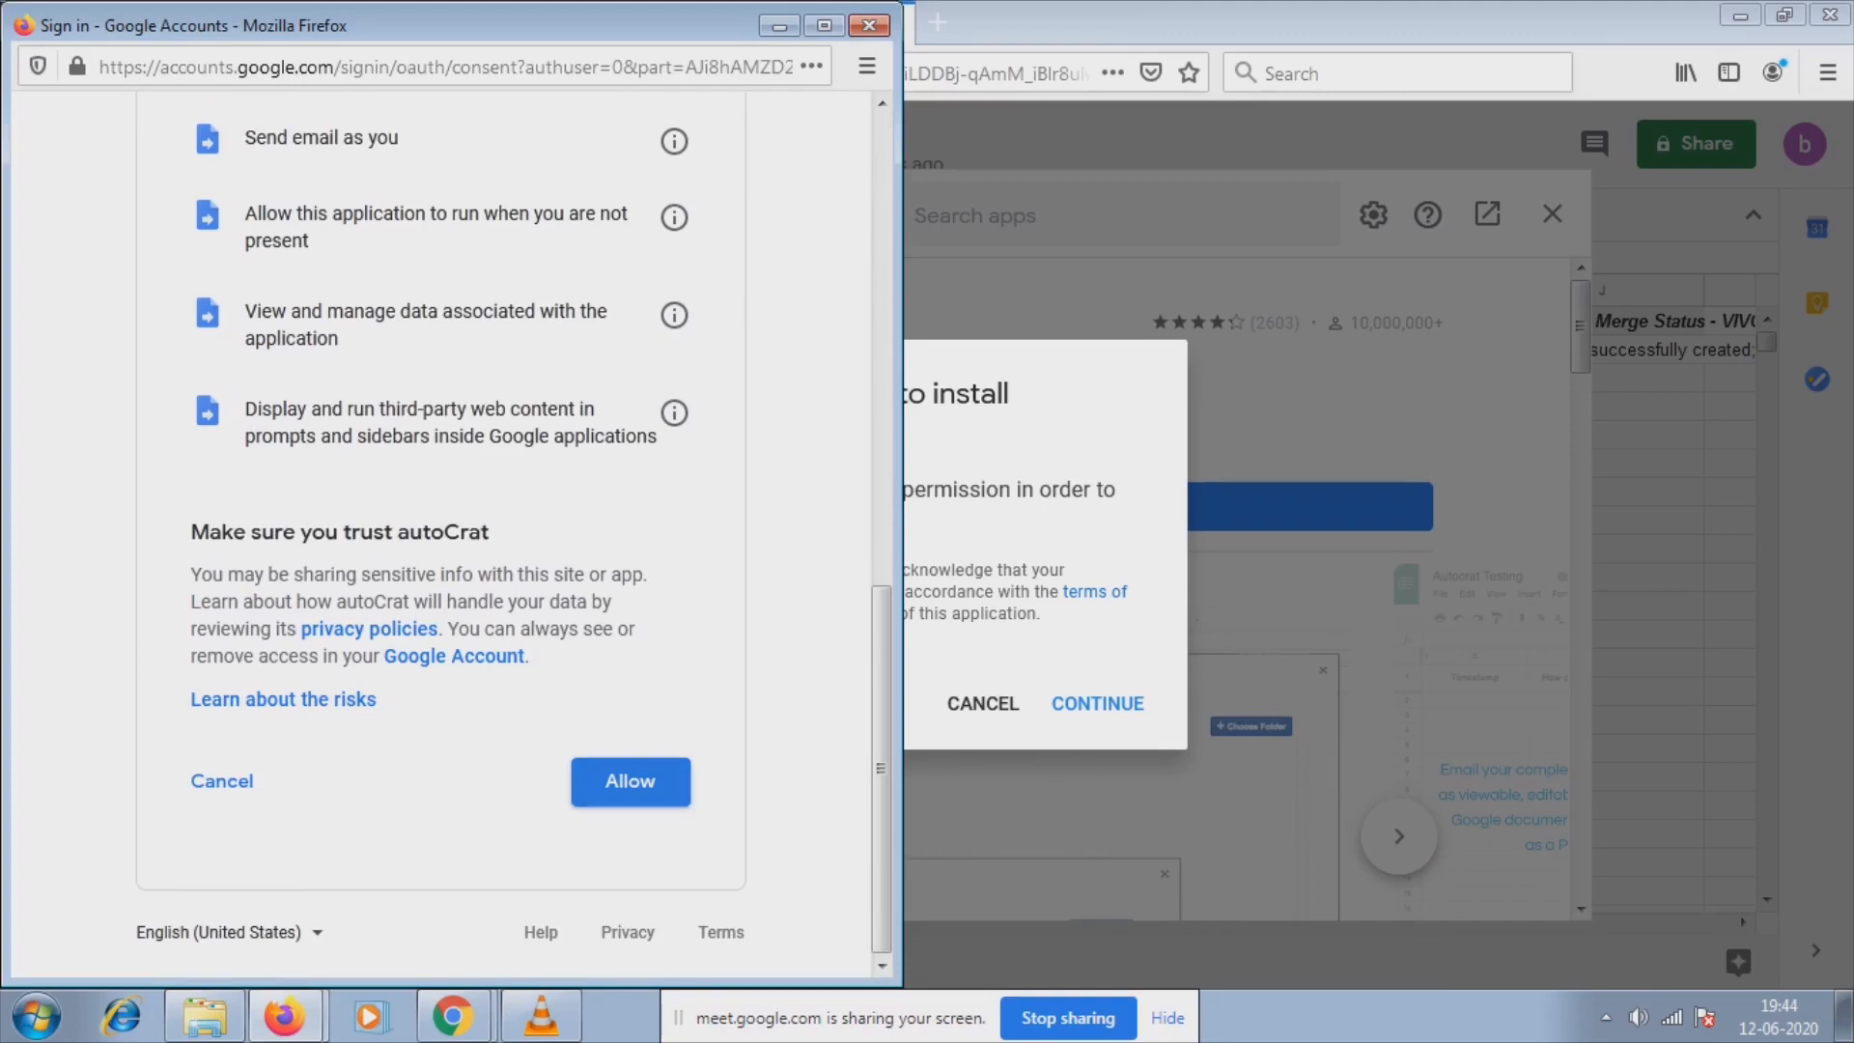
pyautogui.click(631, 782)
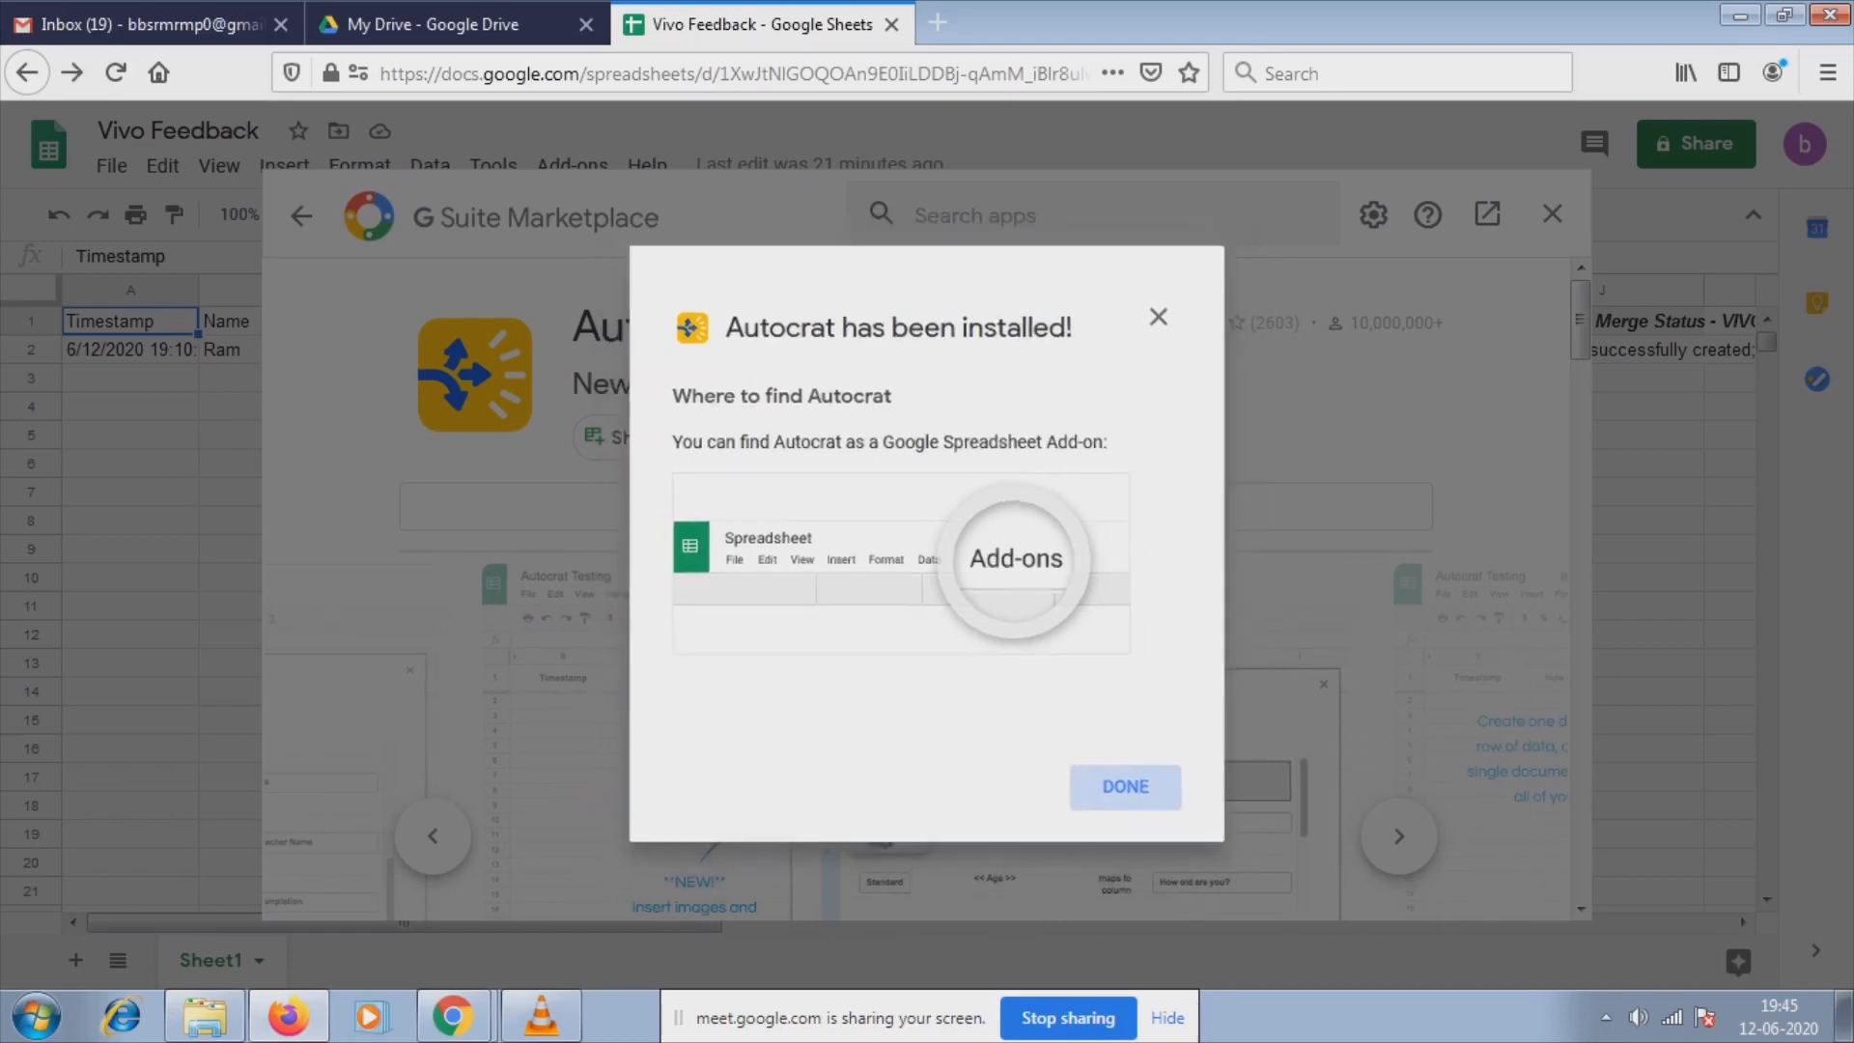
pyautogui.click(1139, 804)
pyautogui.click(1551, 213)
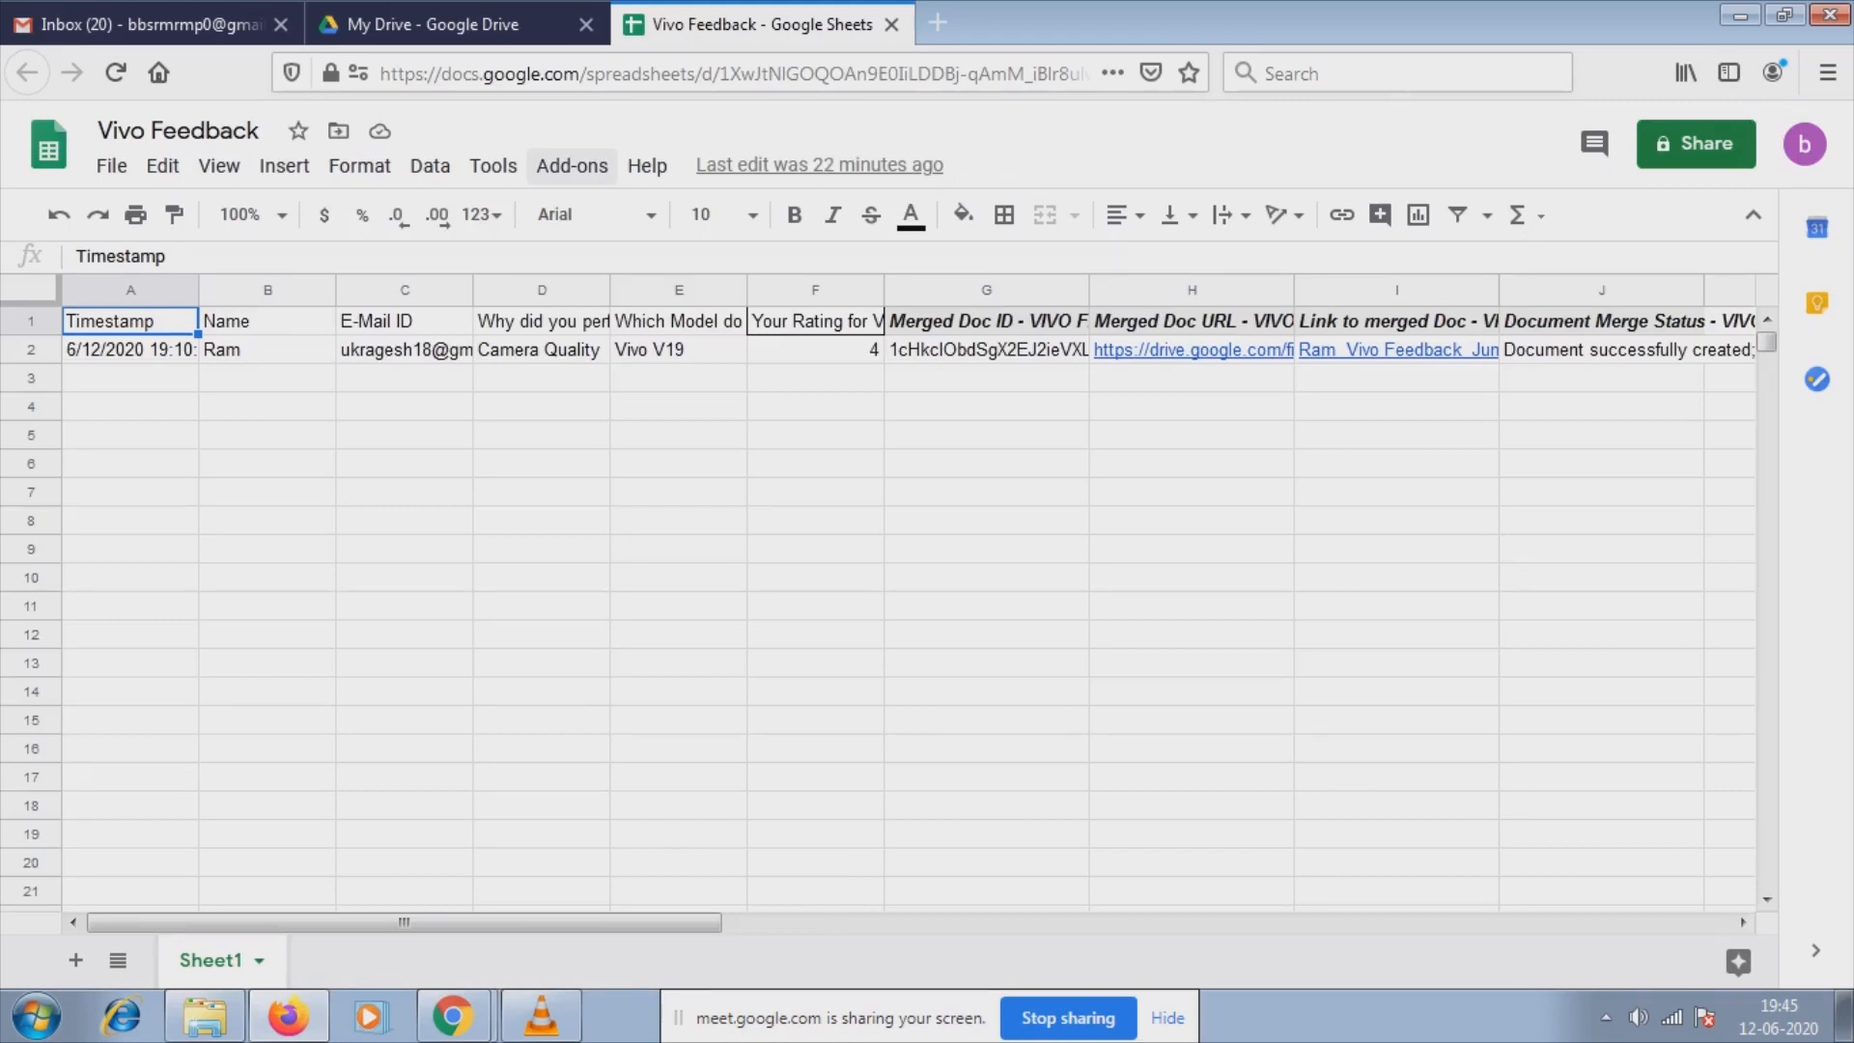
pyautogui.click(572, 165)
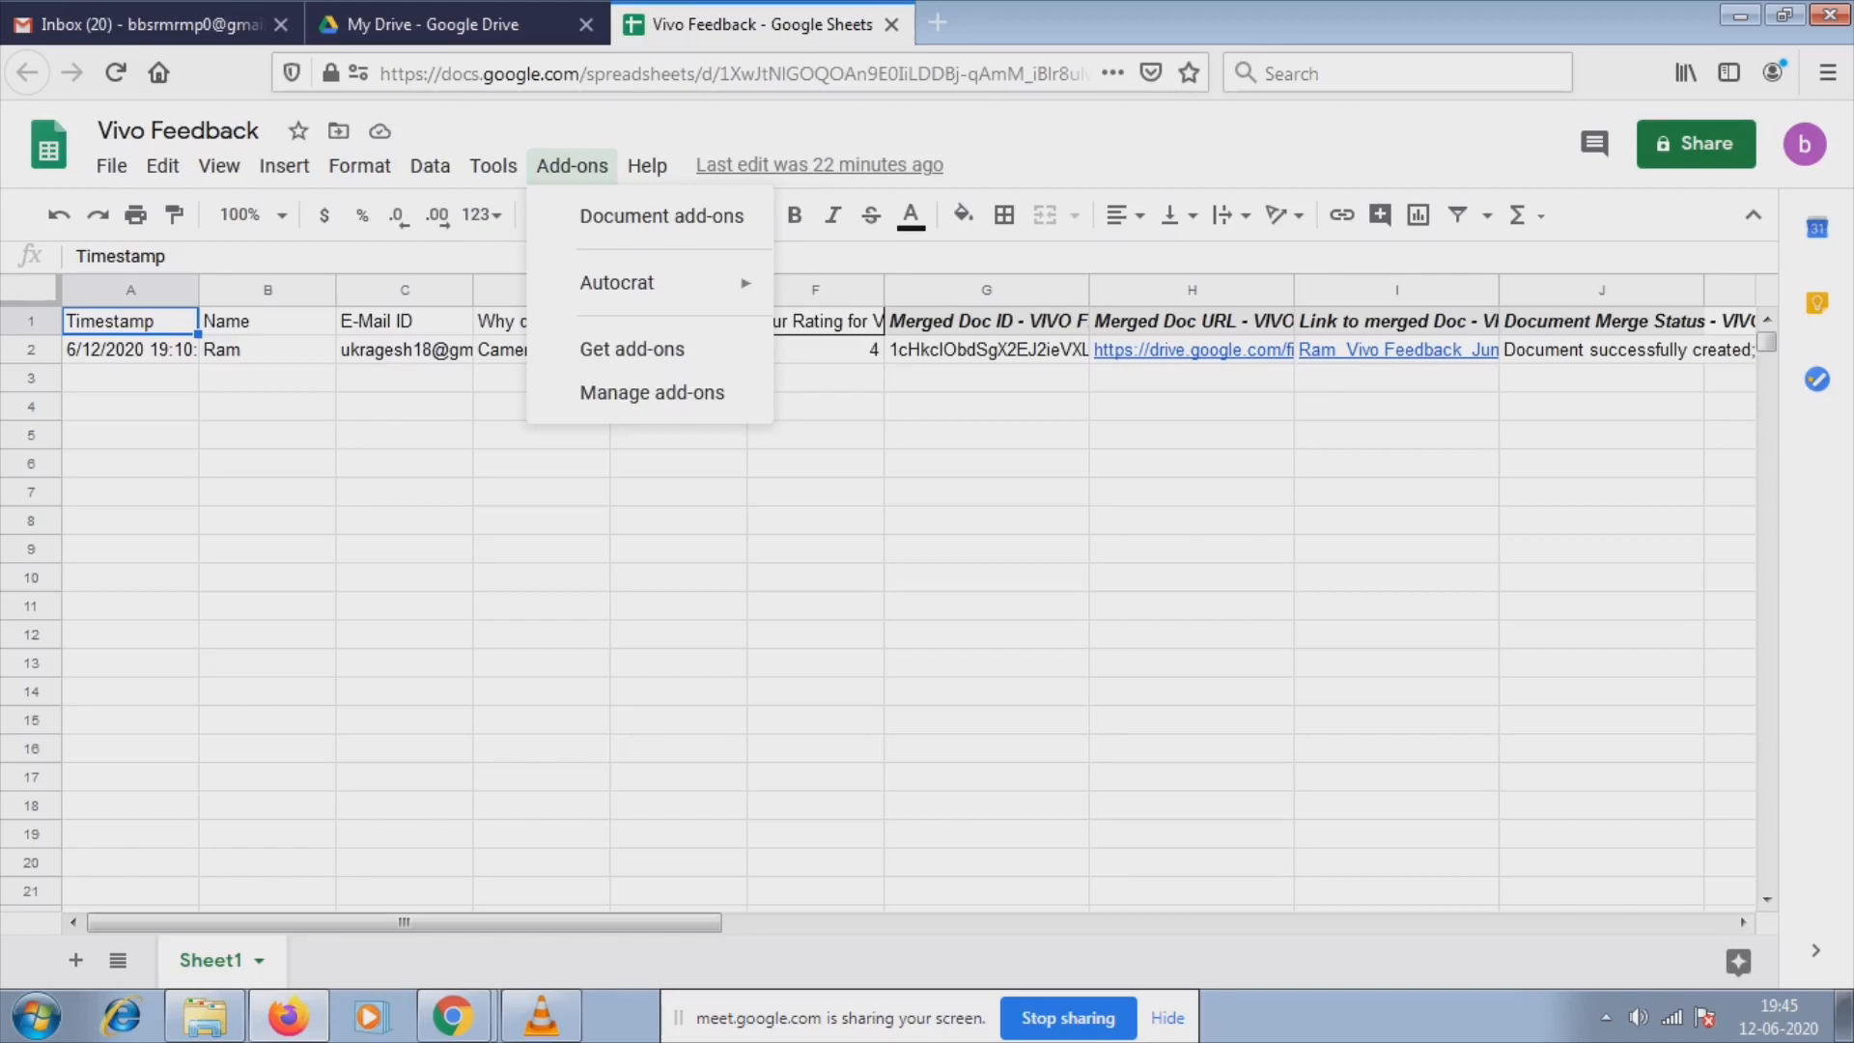
pyautogui.click(572, 165)
pyautogui.click(572, 166)
pyautogui.moveTo(618, 283)
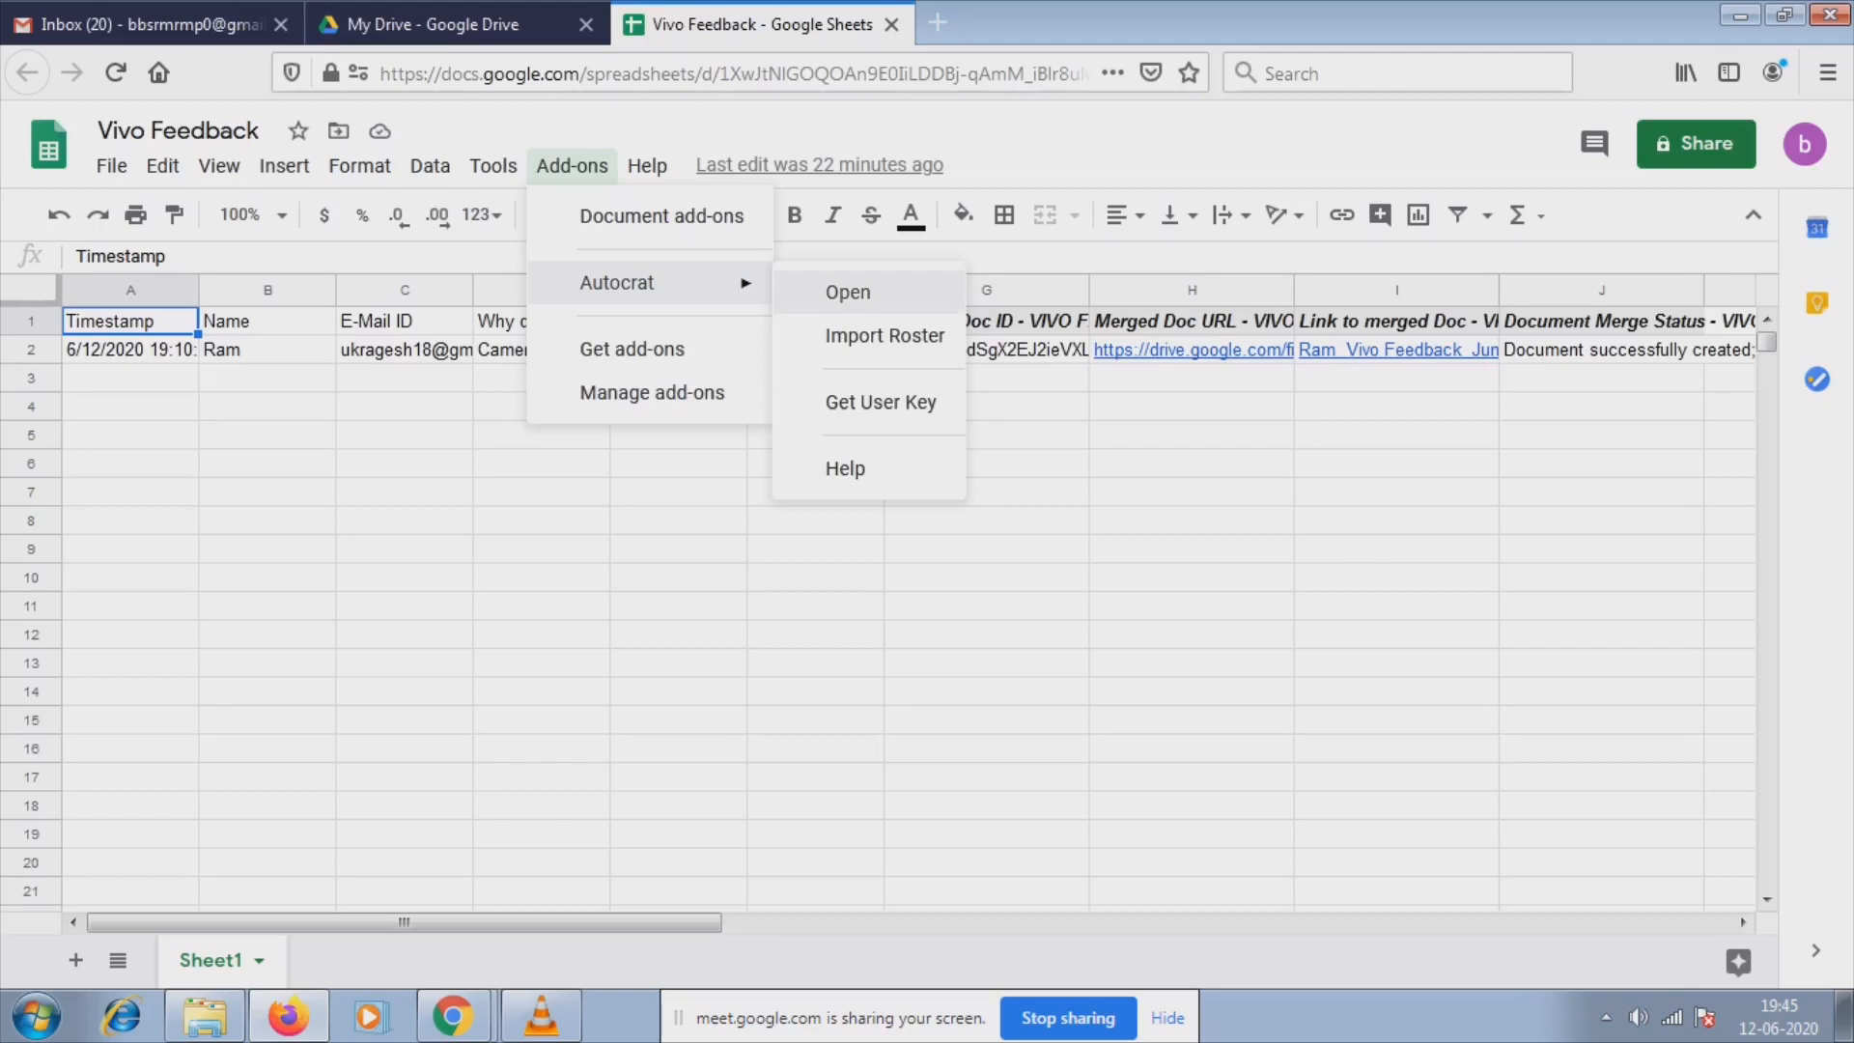
pyautogui.click(847, 292)
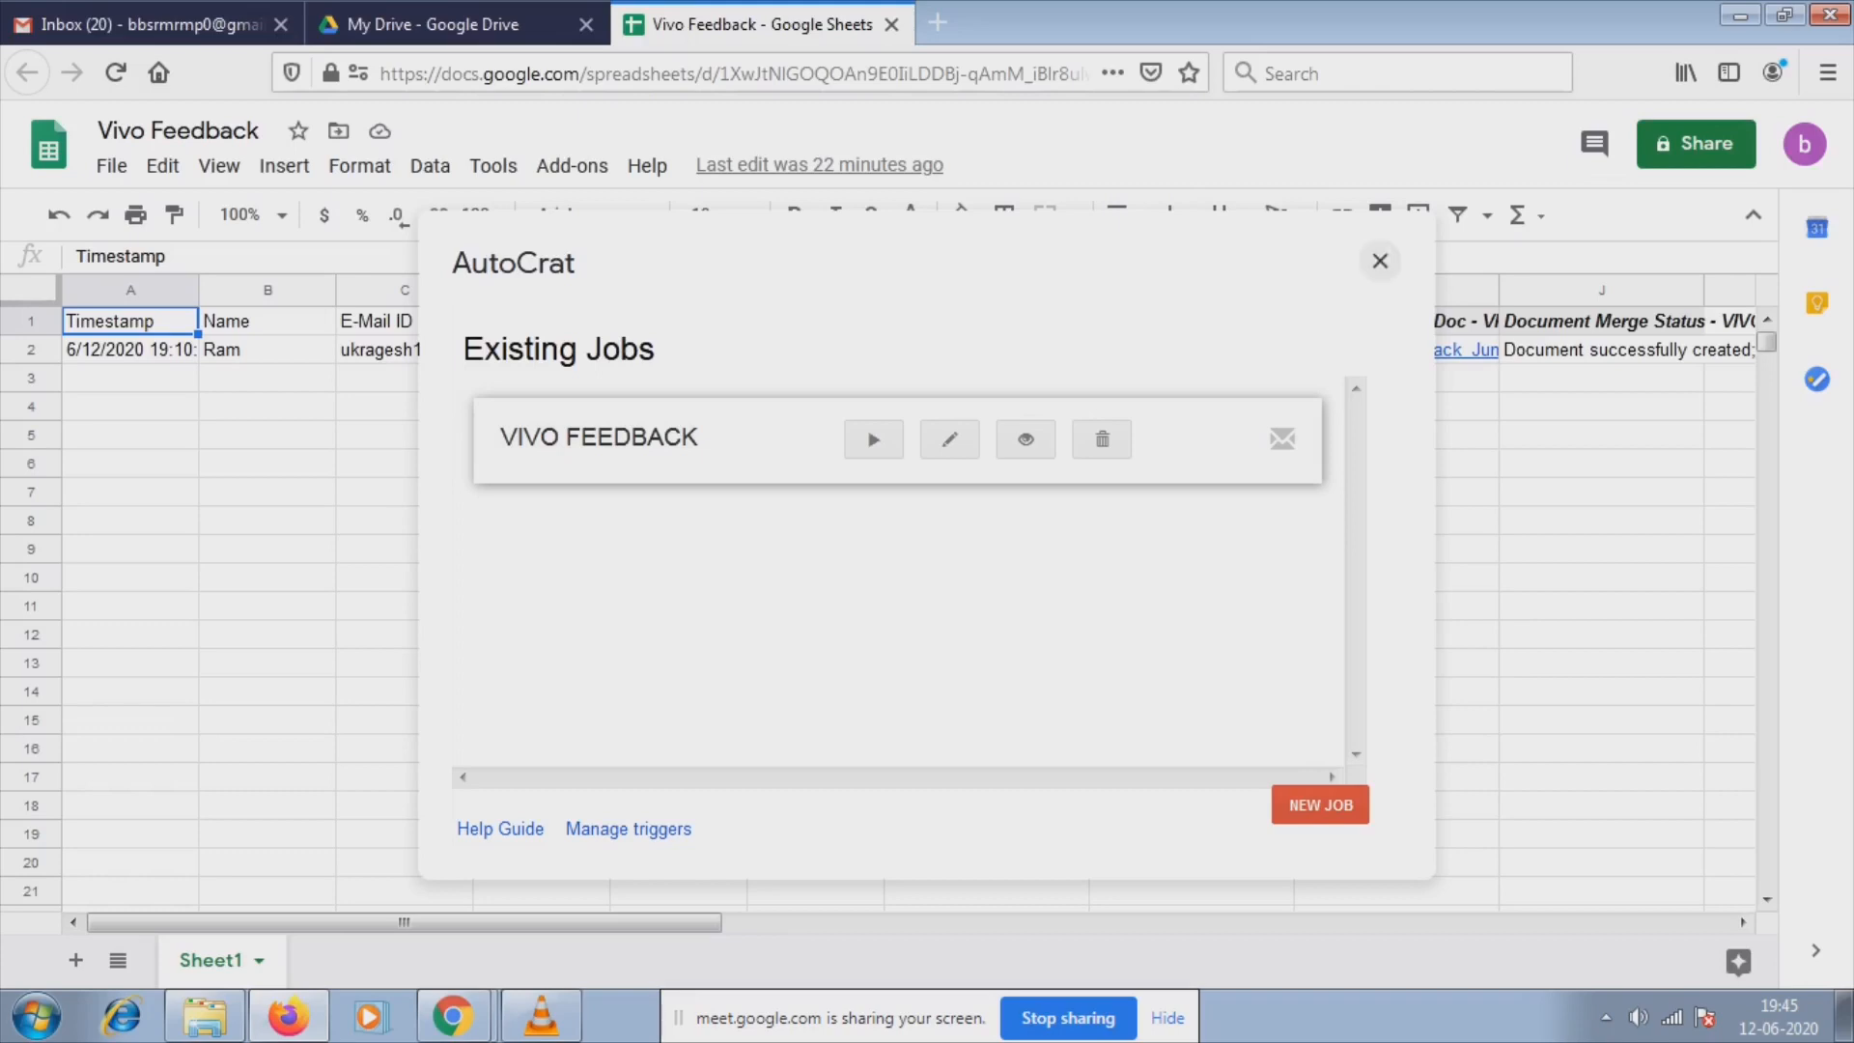
pyautogui.click(1380, 261)
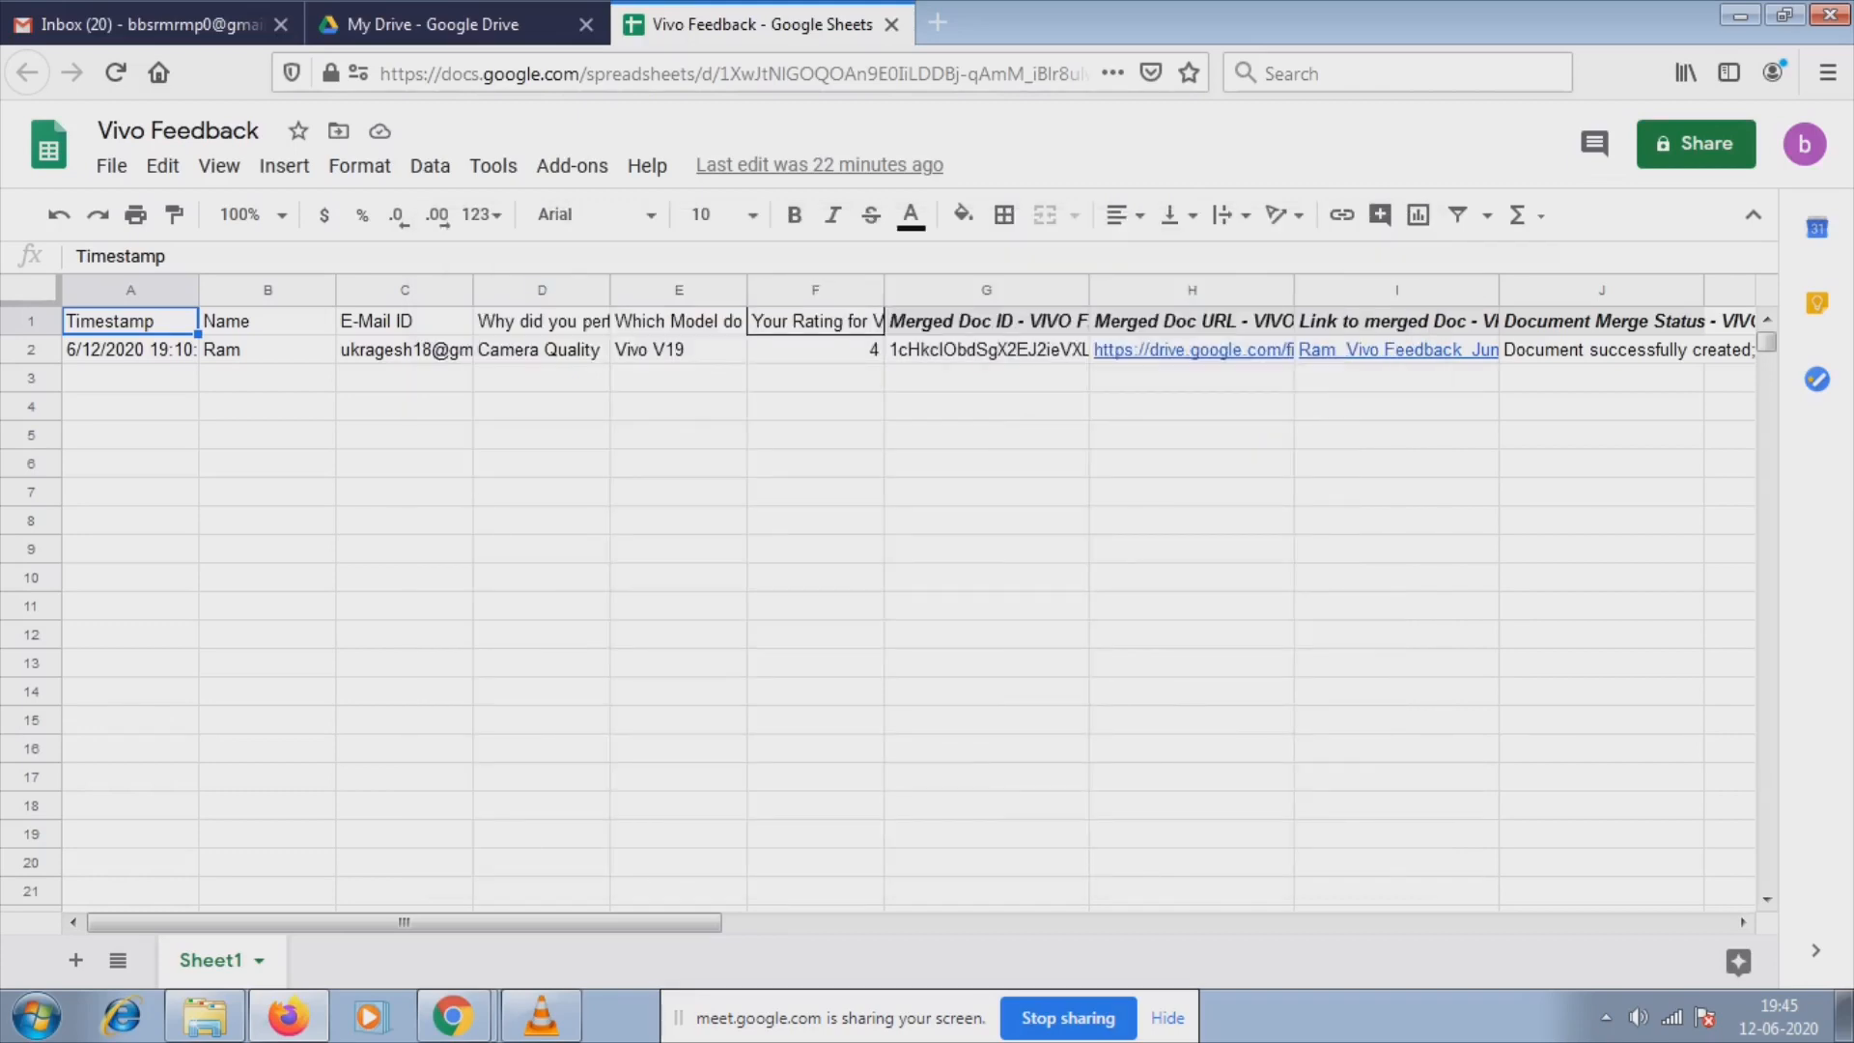